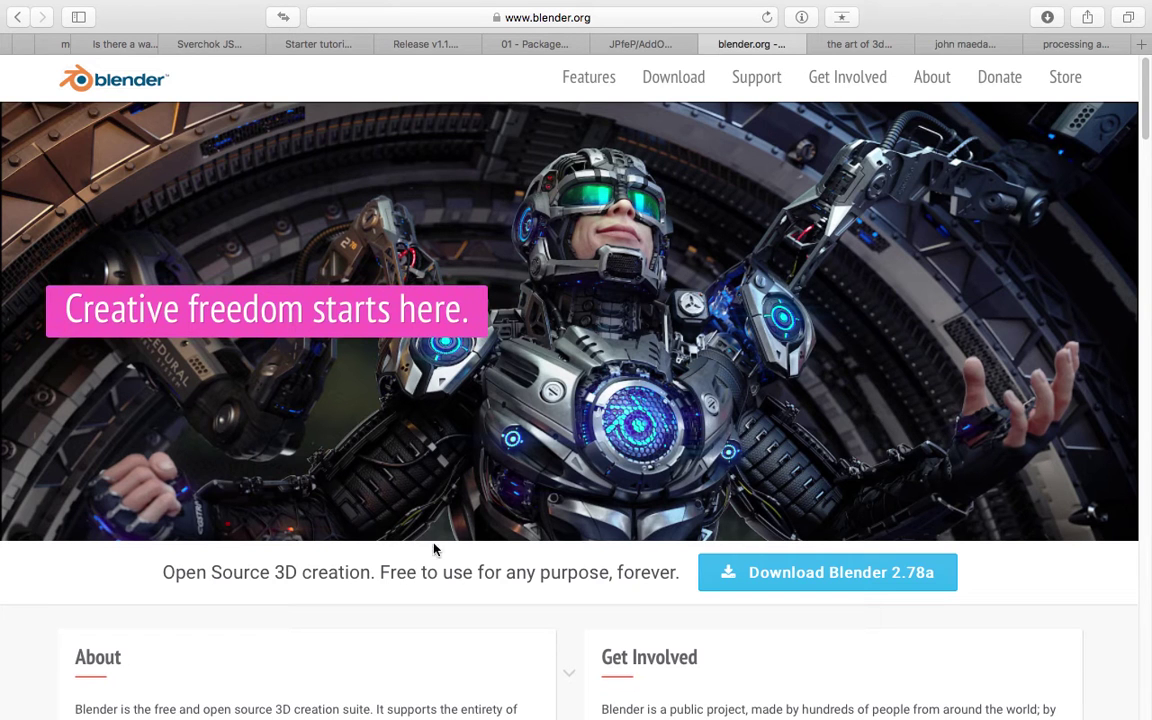
Scroll through the blender.org home page in Safari.
scroll(490, 405, down, 1)
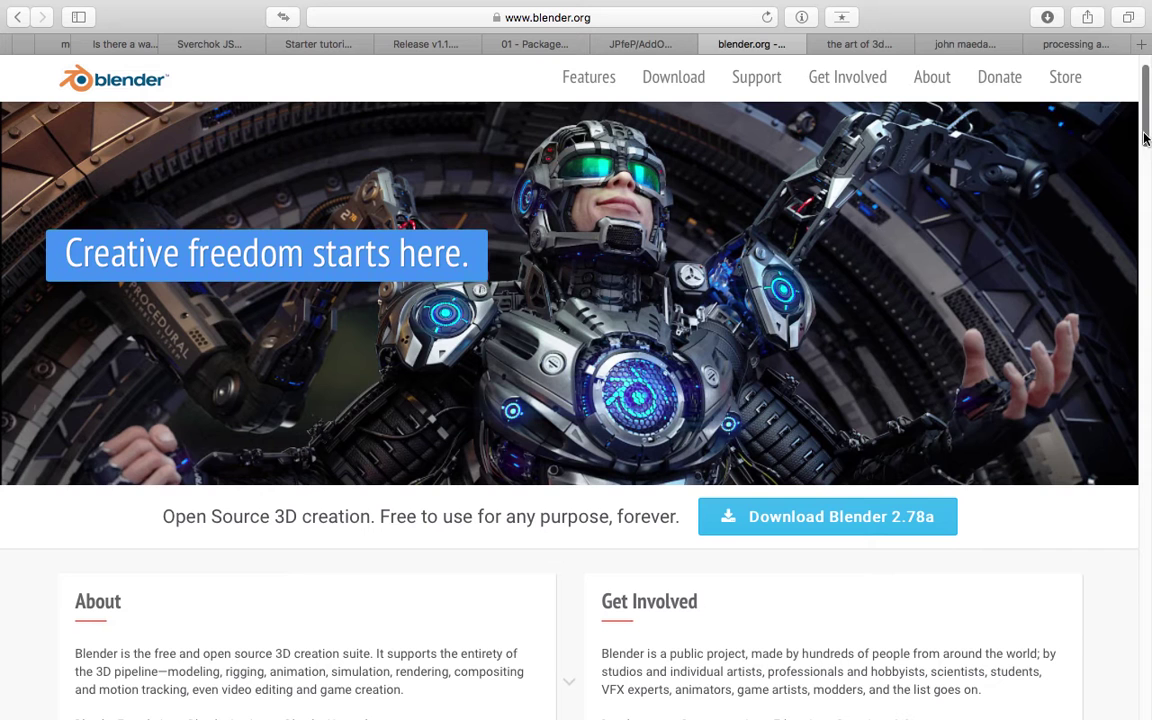
scroll(1145, 138, down, 5)
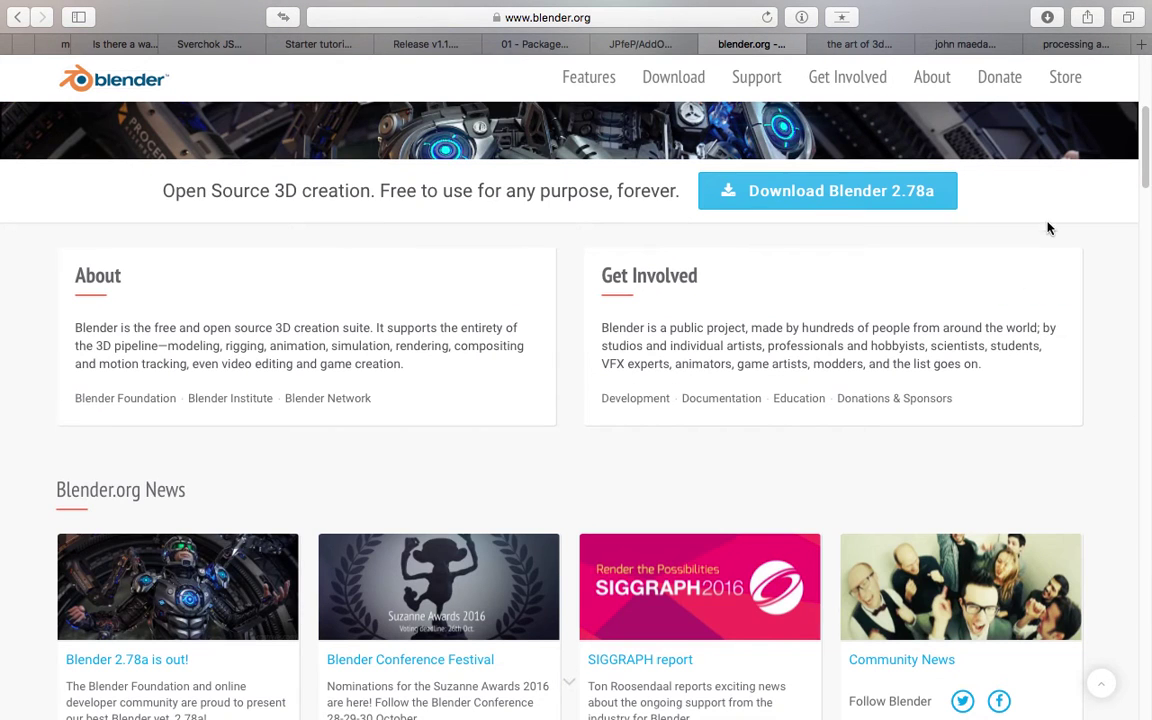
scroll(1000, 240, down, 3)
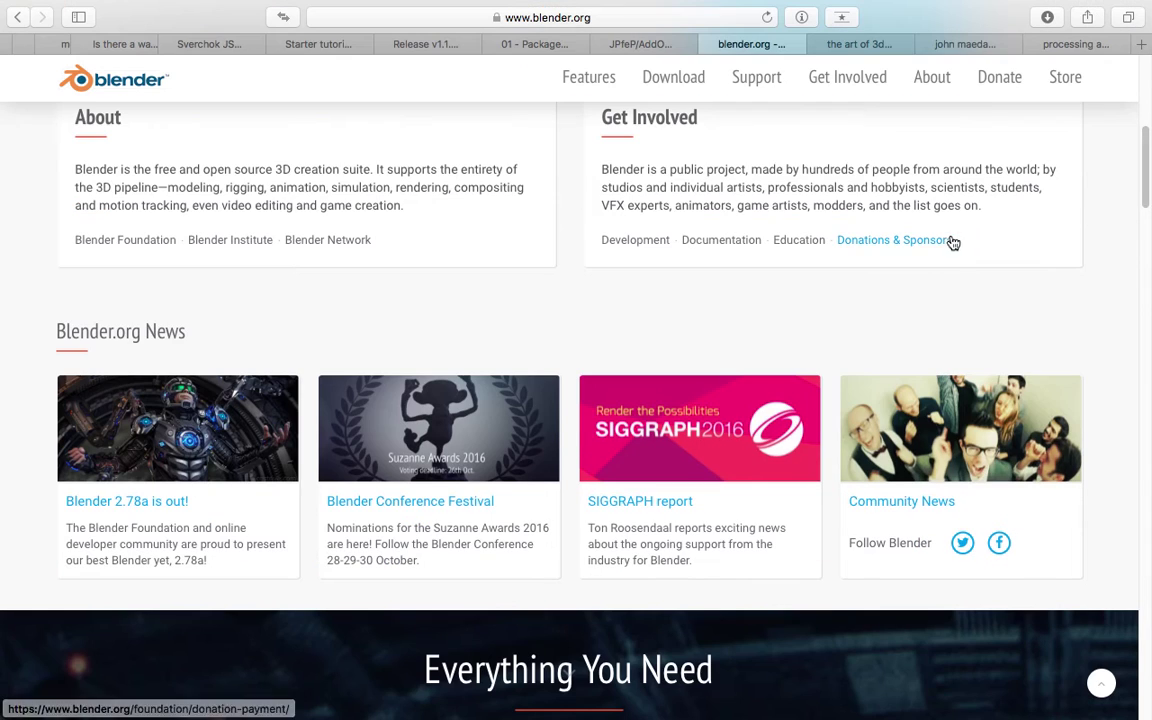
scroll(930, 250, up, 4)
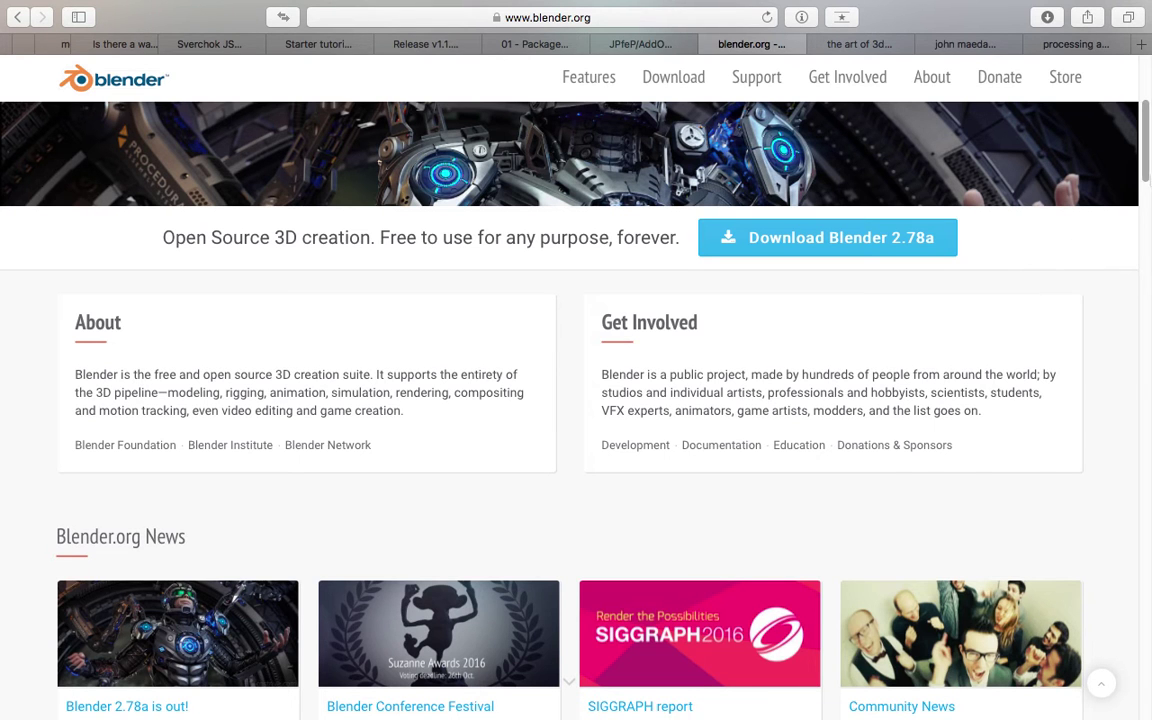
scroll(1150, 157, up, 2)
scroll(1148, 157, down, 1)
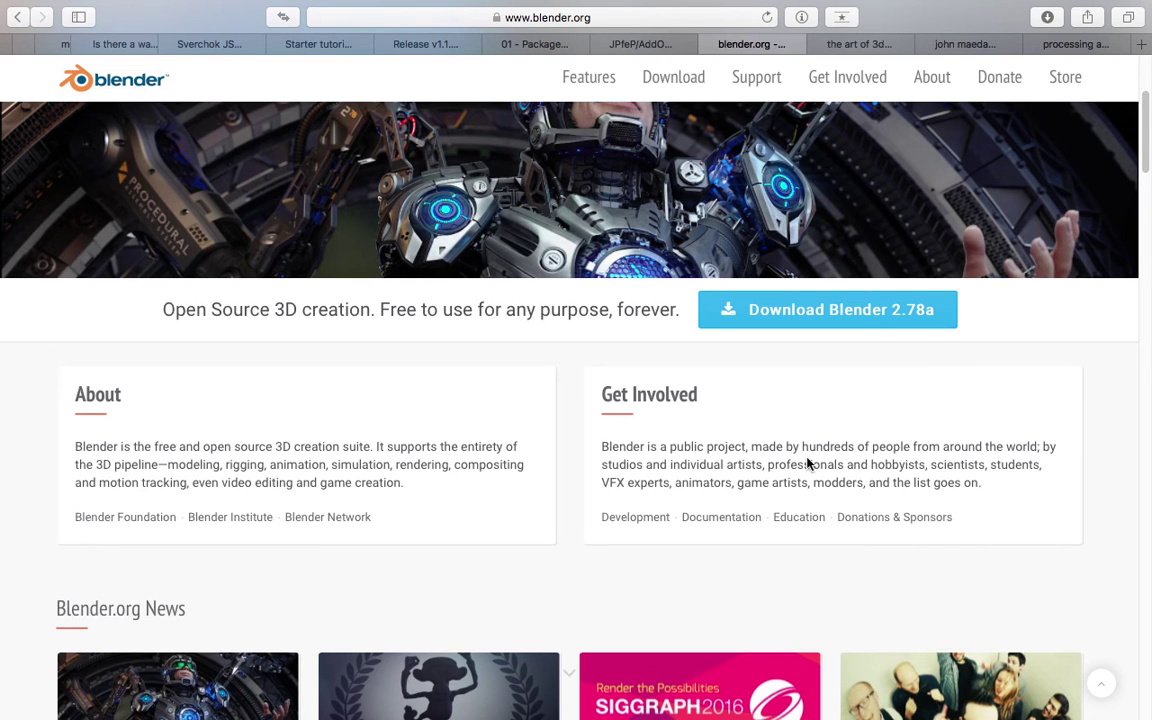
scroll(805, 465, up, 5)
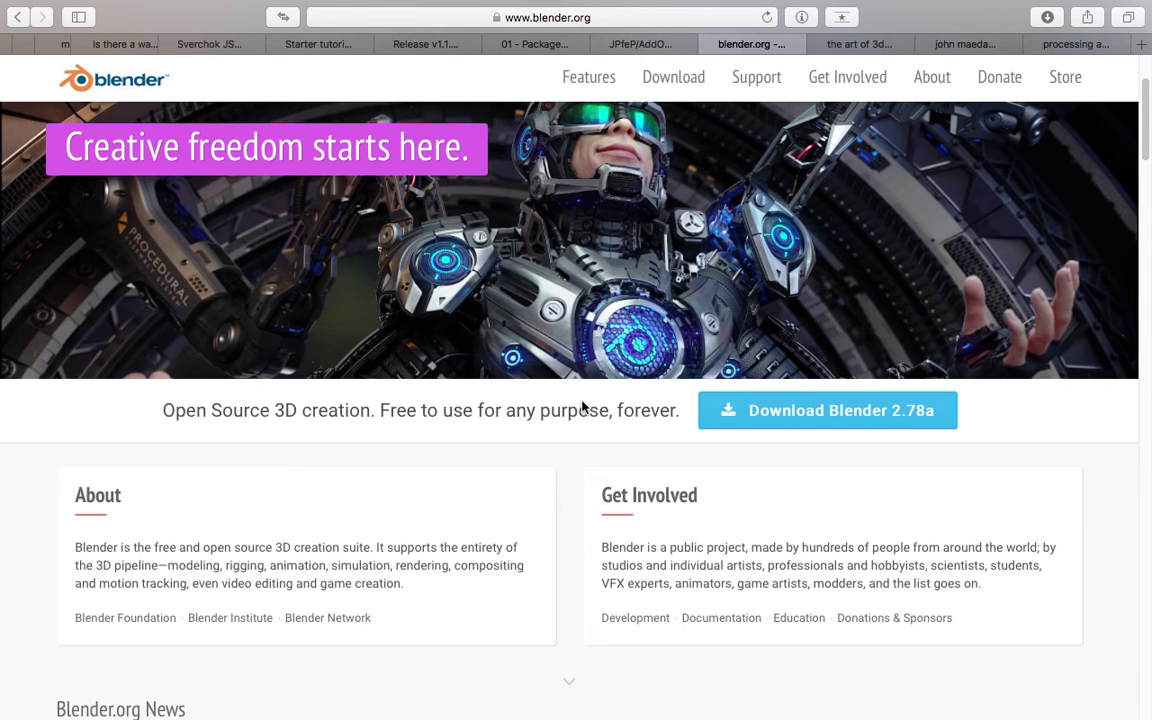
scroll(600, 510, down, 2)
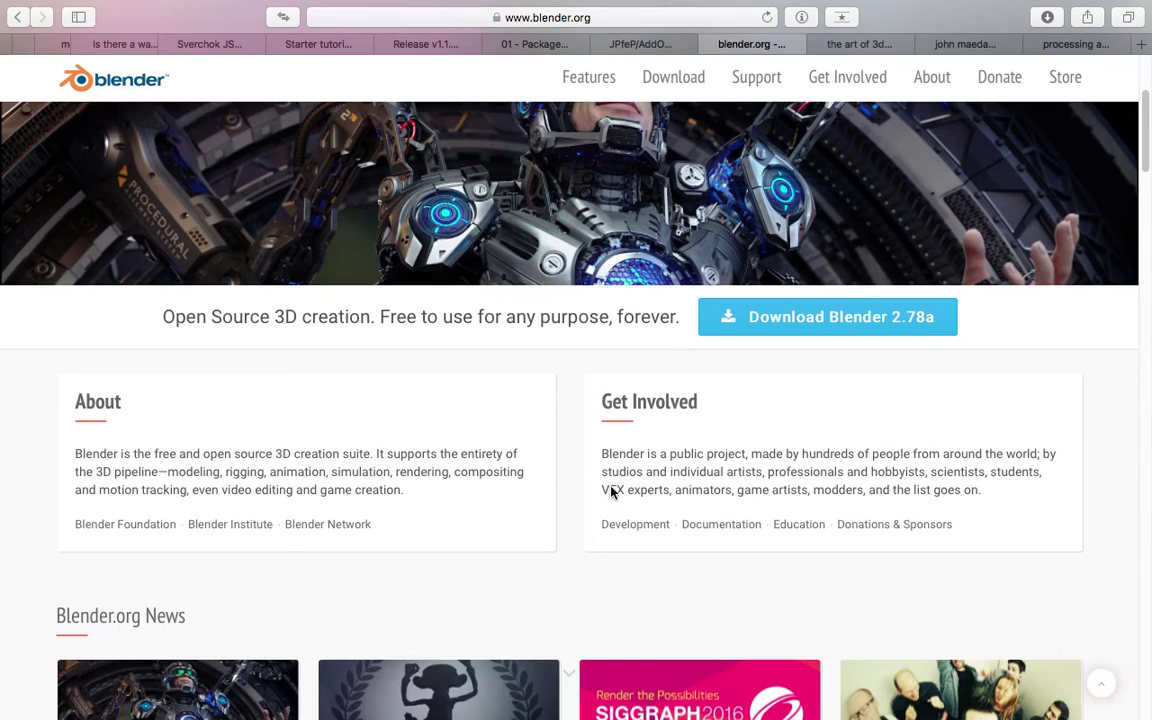
scroll(618, 489, down, 2)
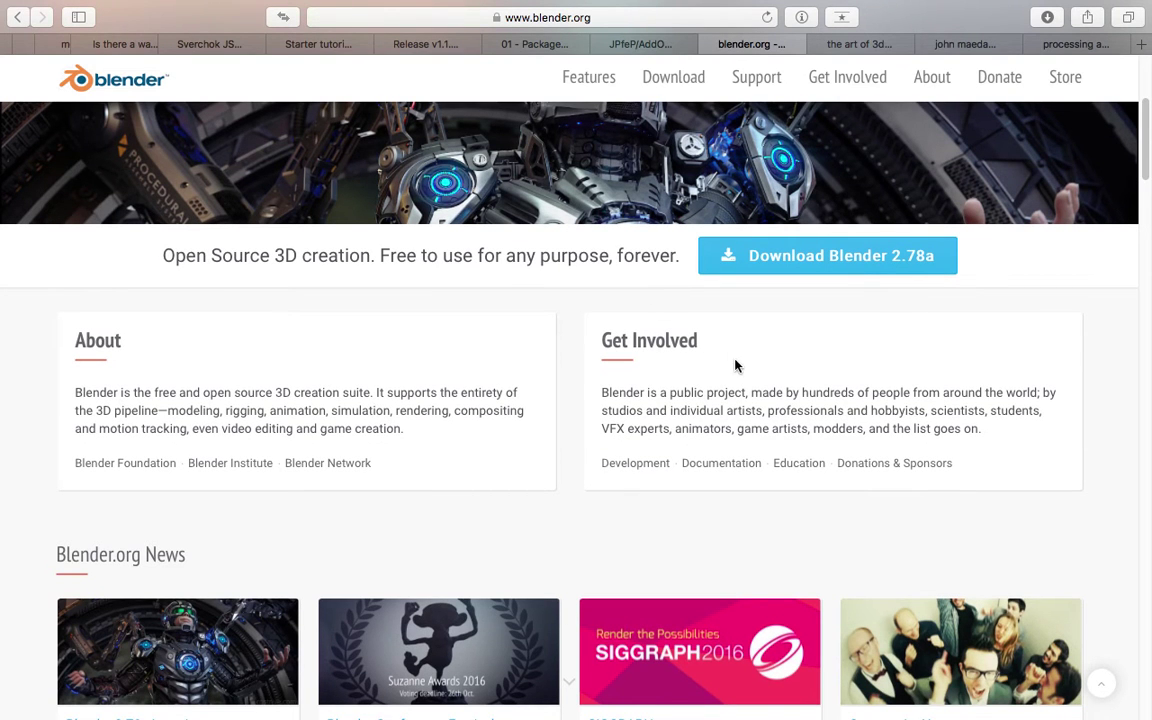
scroll(805, 385, down, 4)
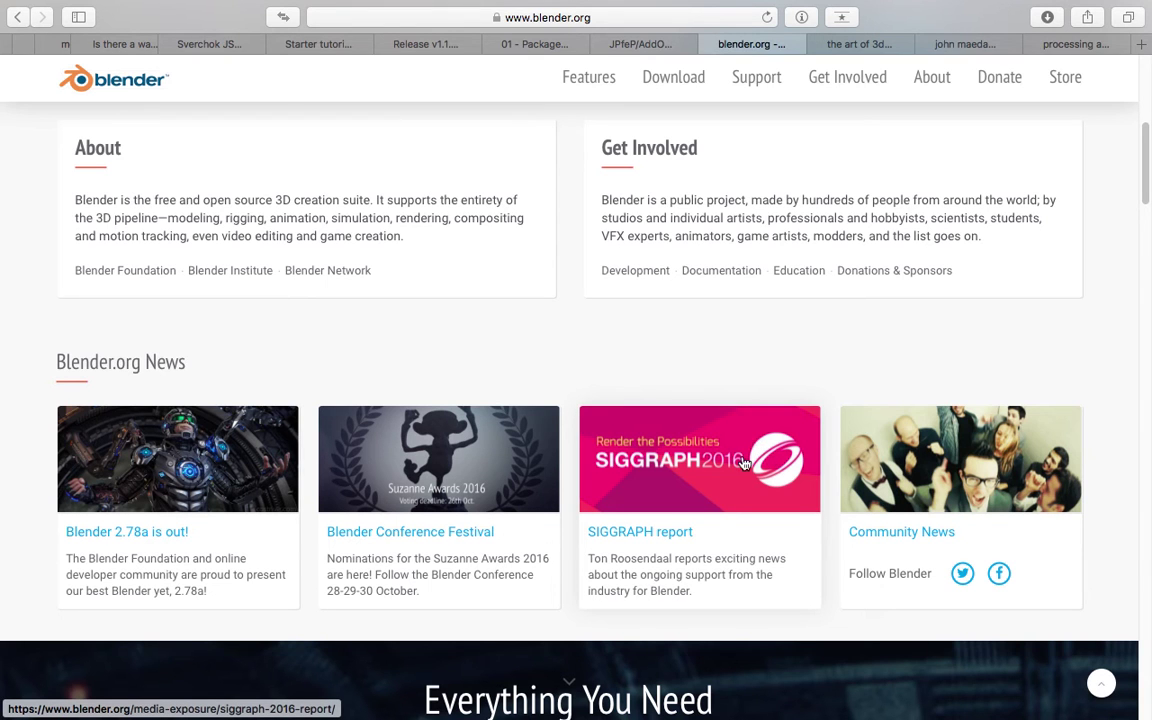
scroll(744, 465, down, 1)
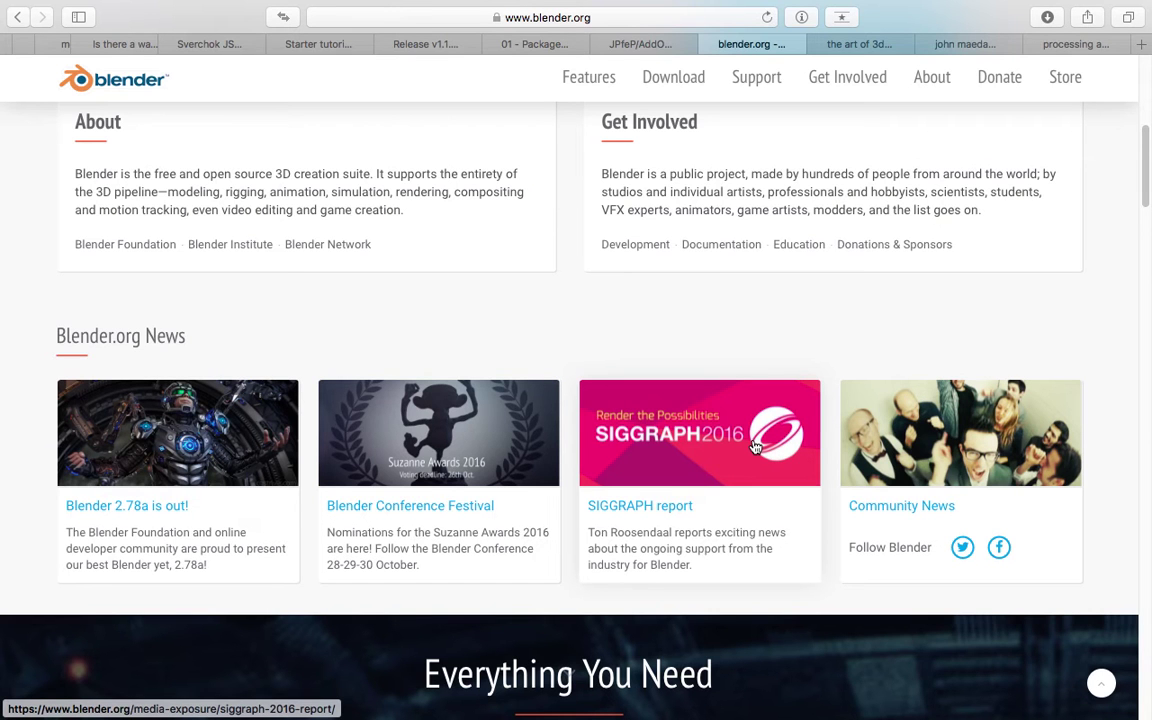
scroll(760, 450, down, 5)
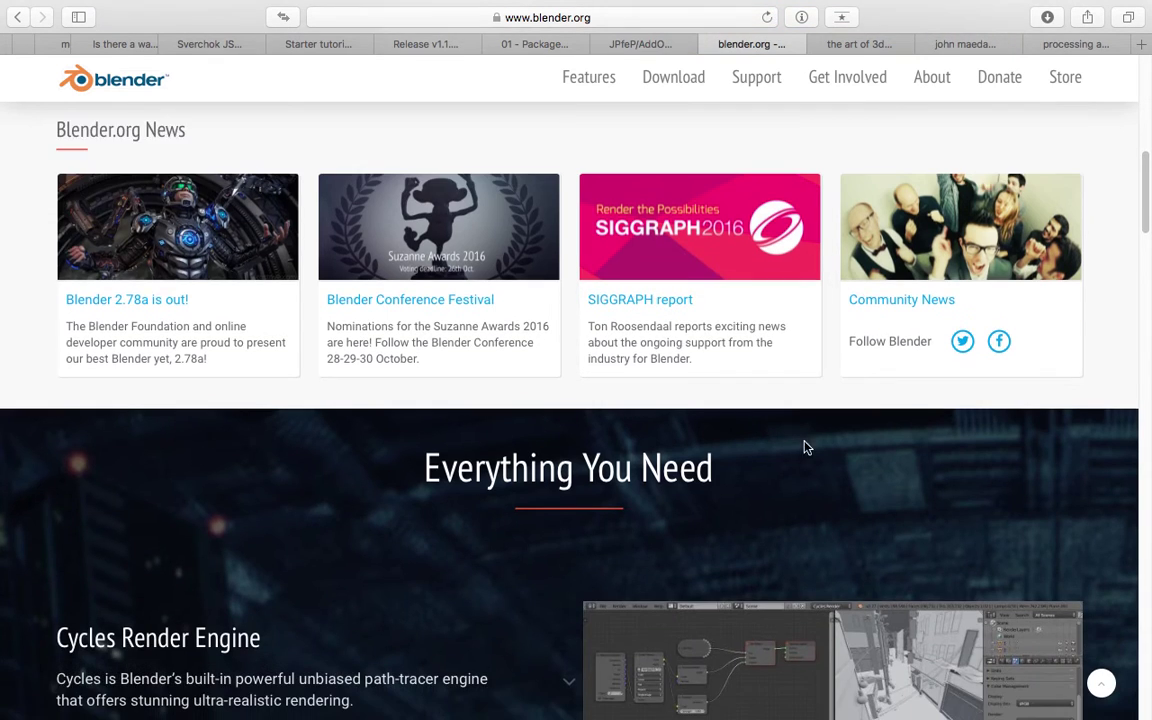
scroll(820, 435, down, 5)
scroll(1147, 252, down, 1)
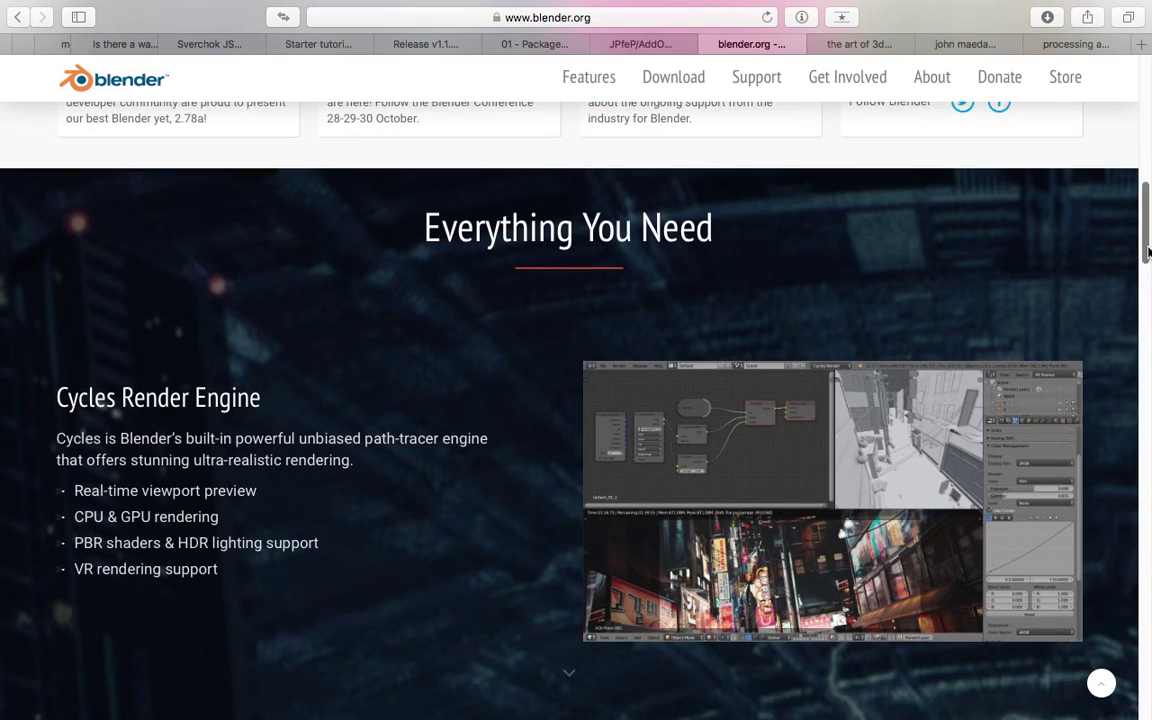
scroll(615, 345, down, 1)
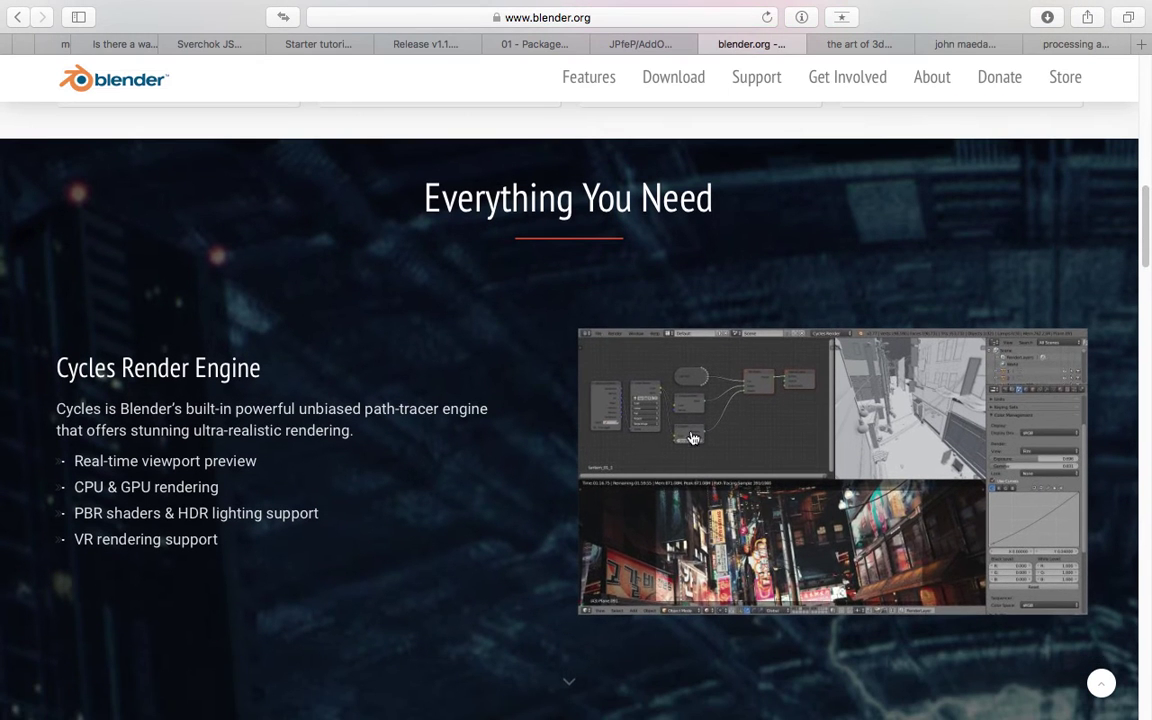
scroll(729, 471, down, 5)
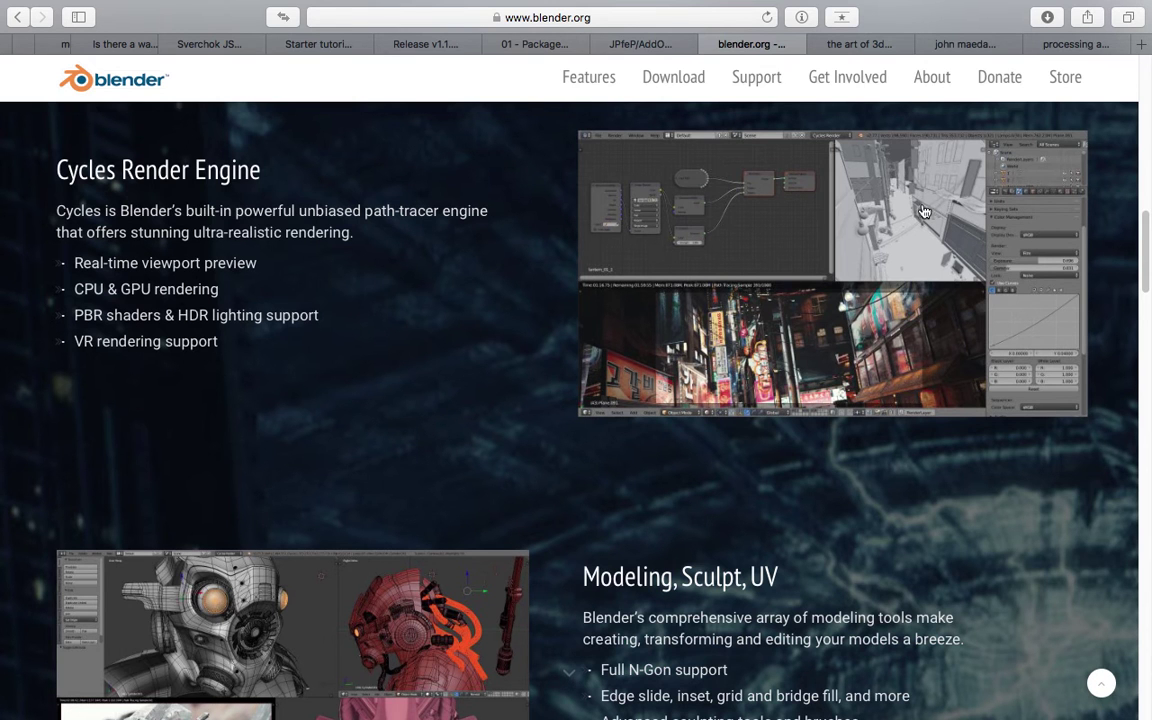
scroll(924, 211, down, 1)
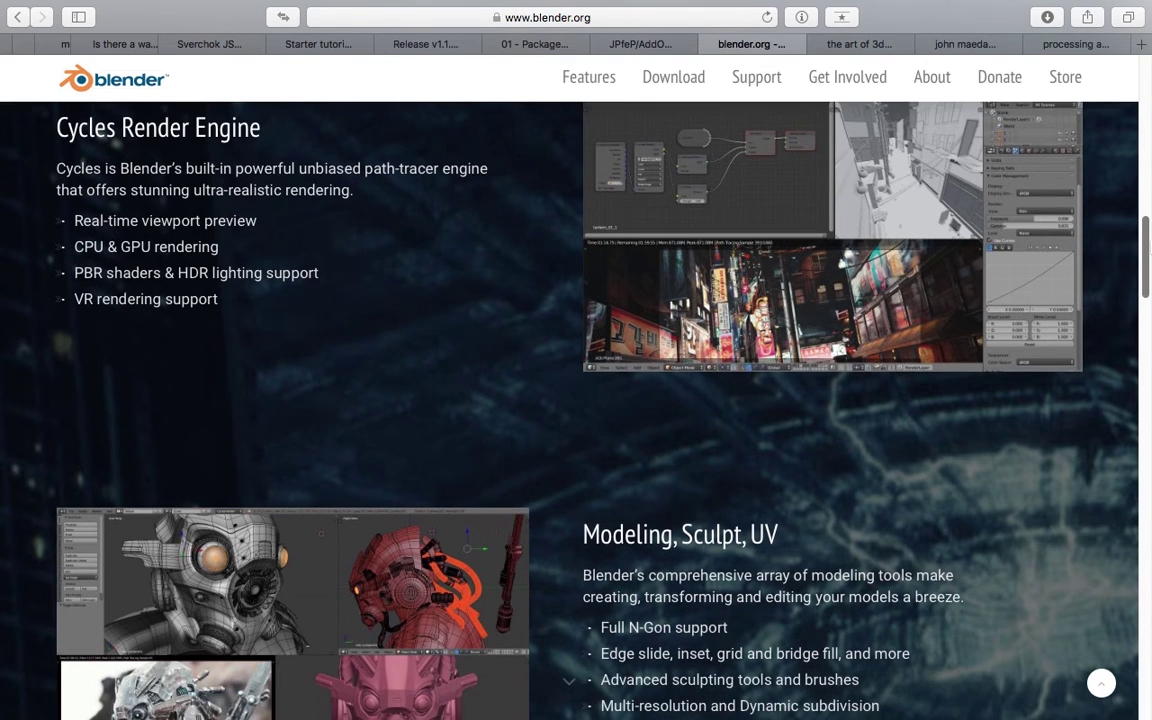
scroll(576, 400, down, 8)
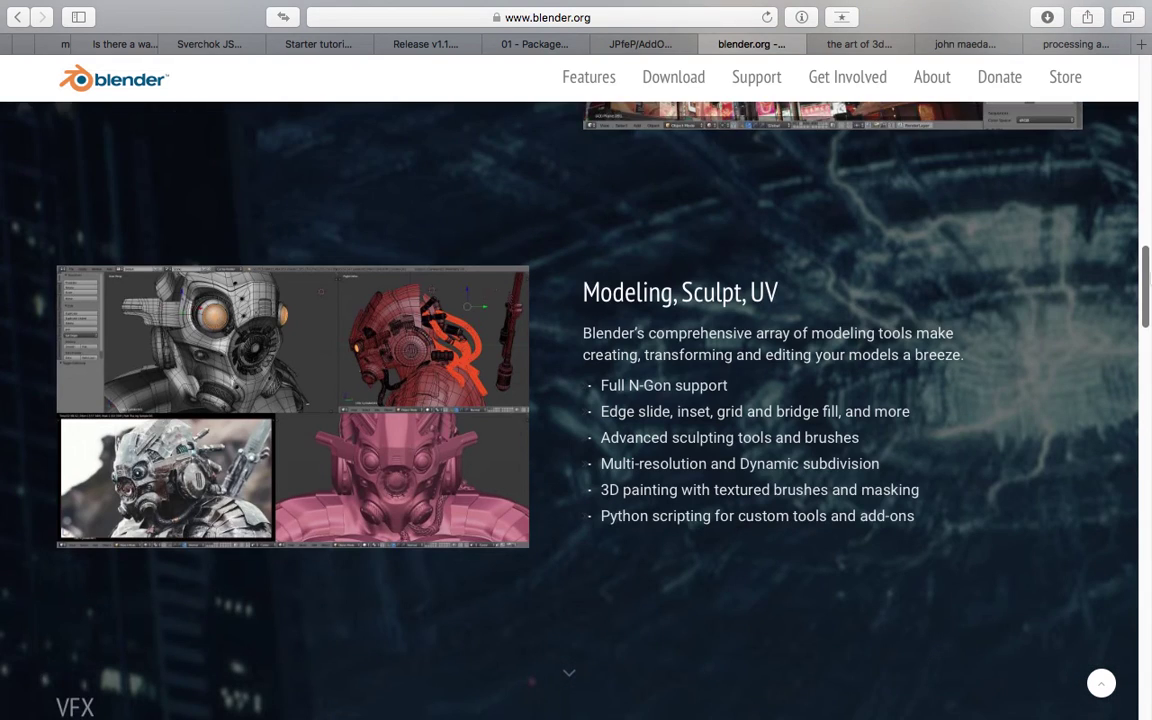
scroll(863, 307, down, 8)
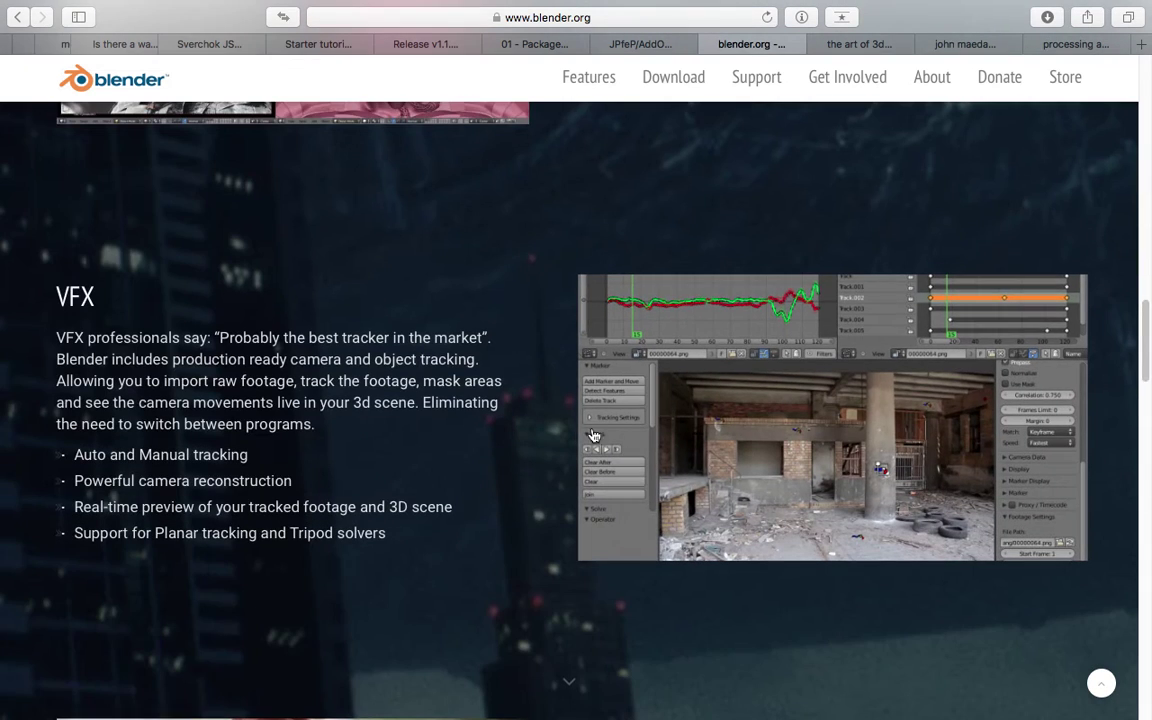
scroll(470, 416, down, 18)
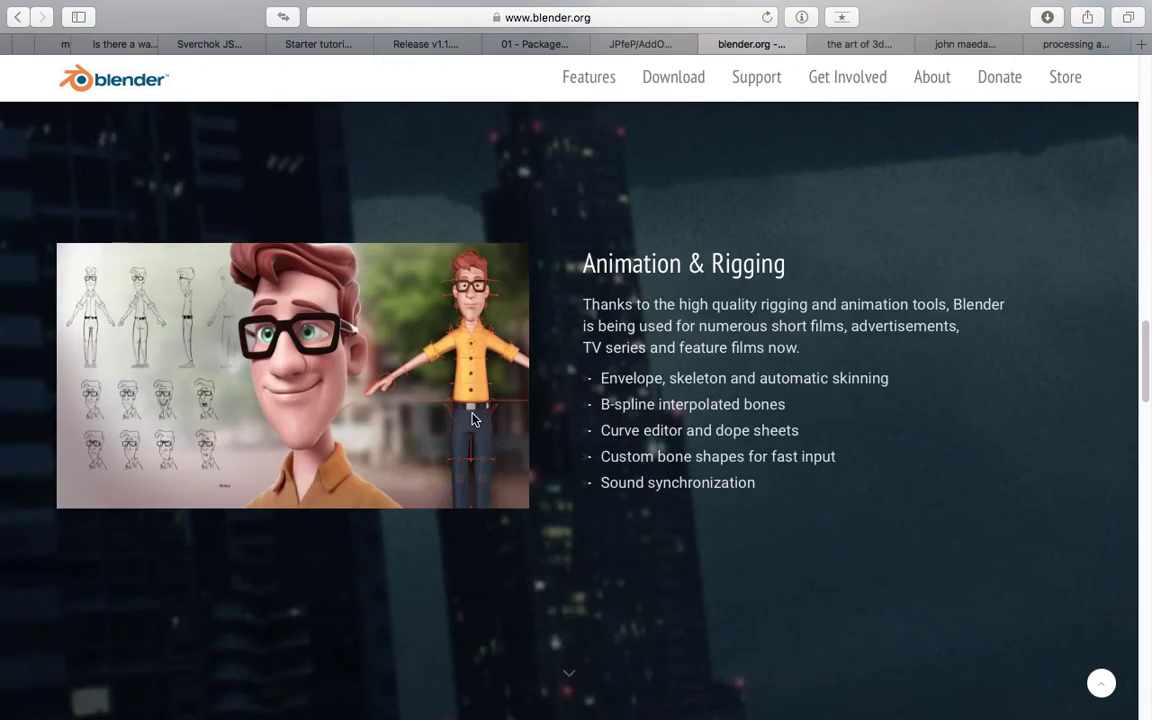
scroll(483, 412, up, 9)
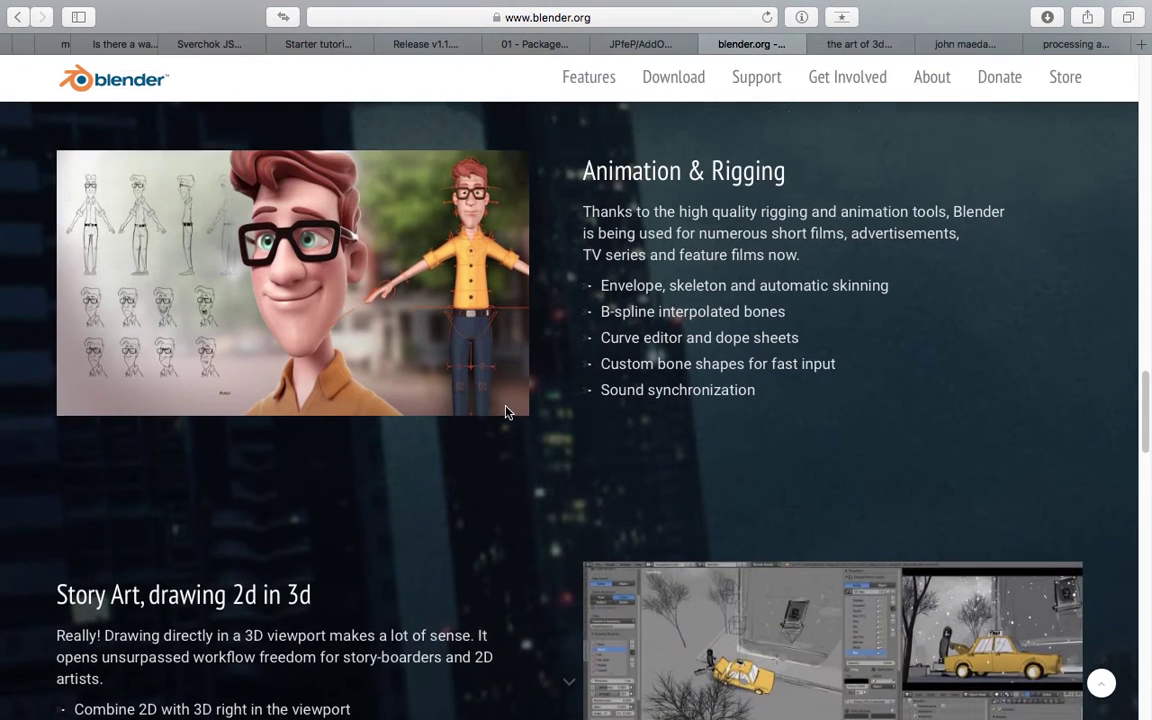
scroll(510, 413, down, 3)
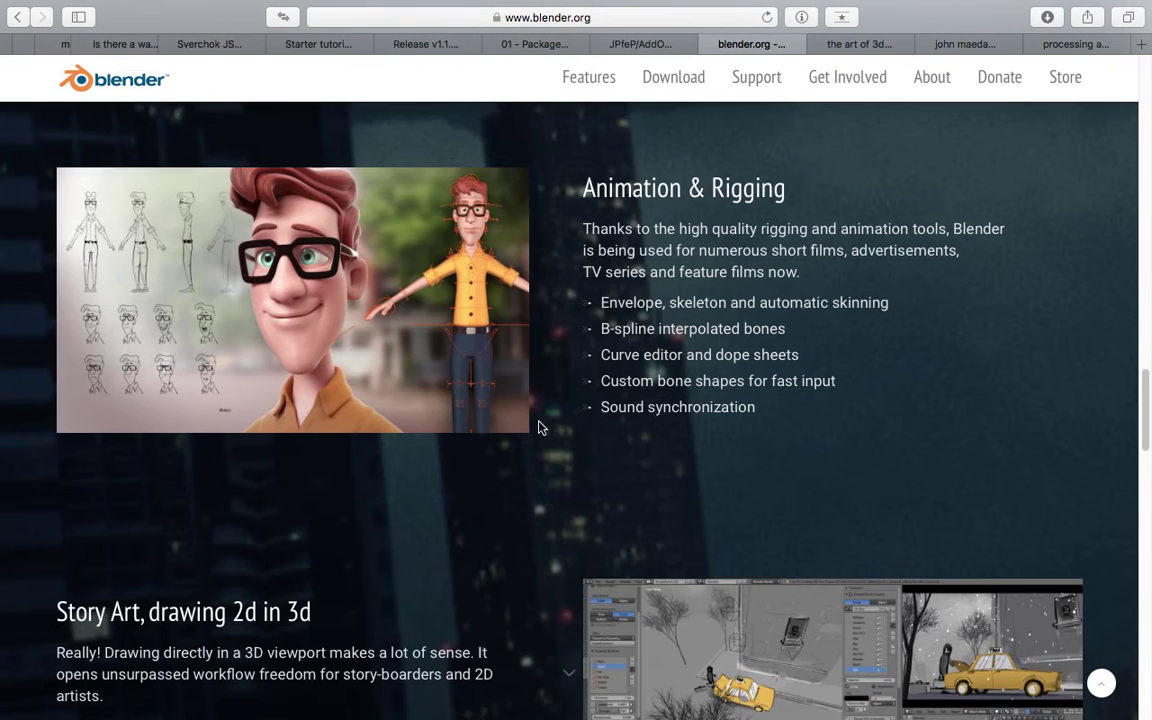
scroll(500, 420, down, 5)
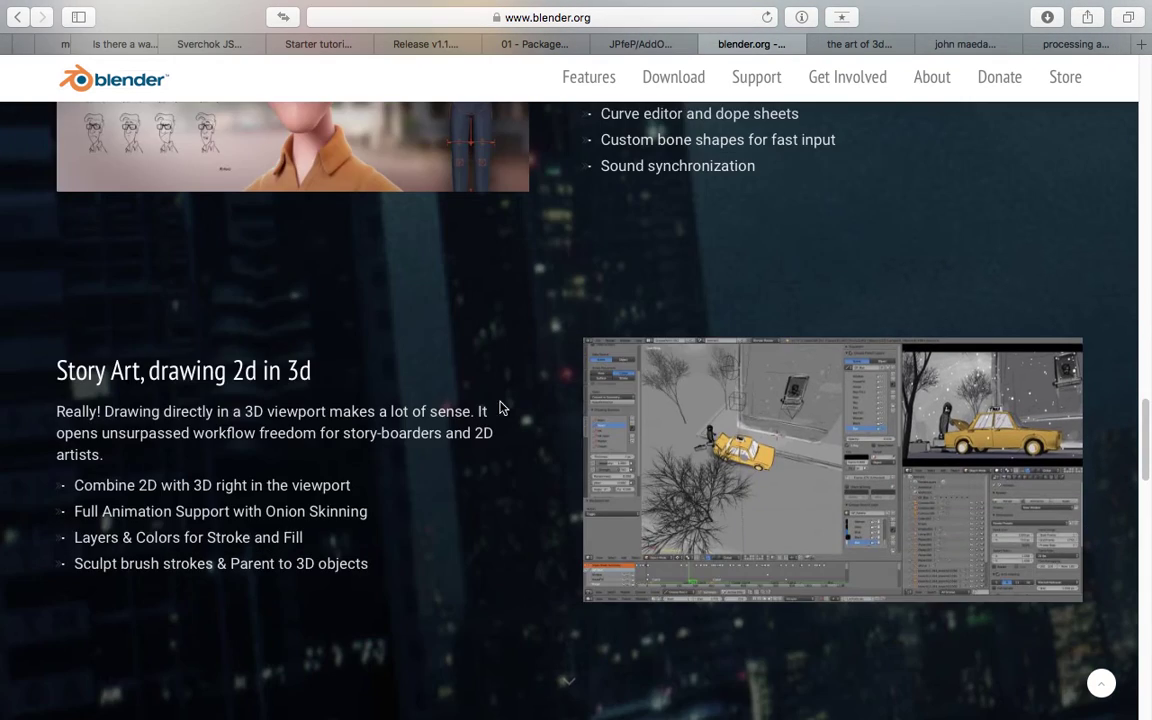
scroll(488, 432, down, 8)
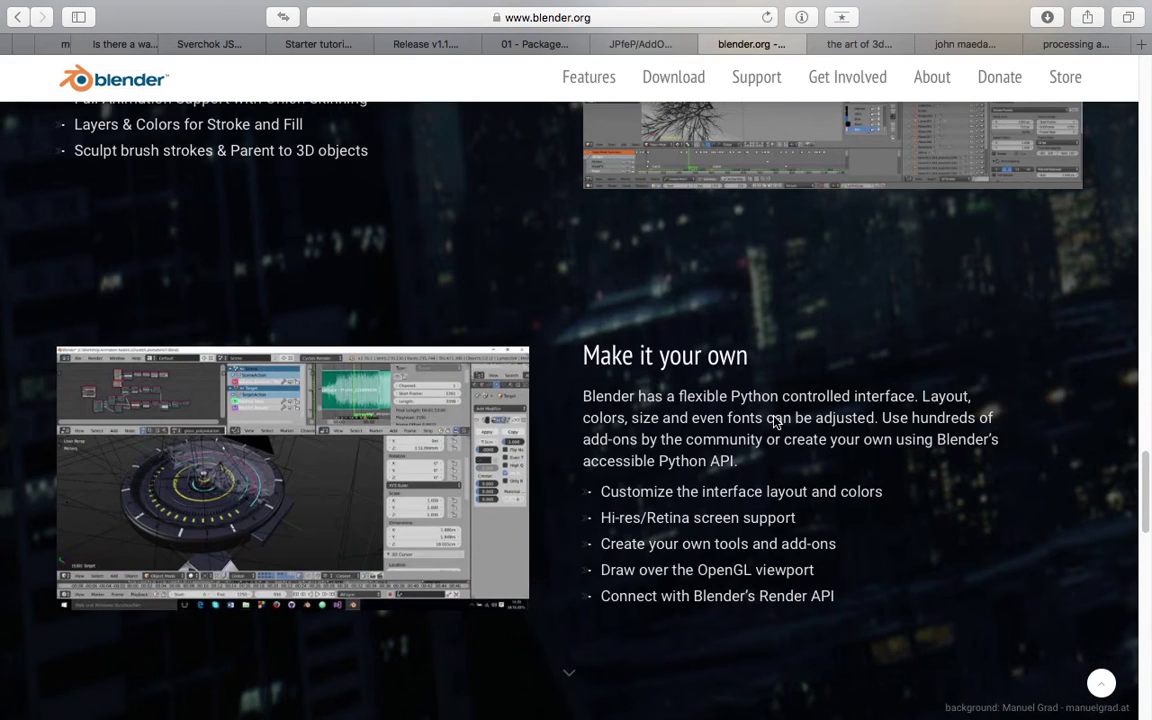
scroll(1035, 470, down, 4)
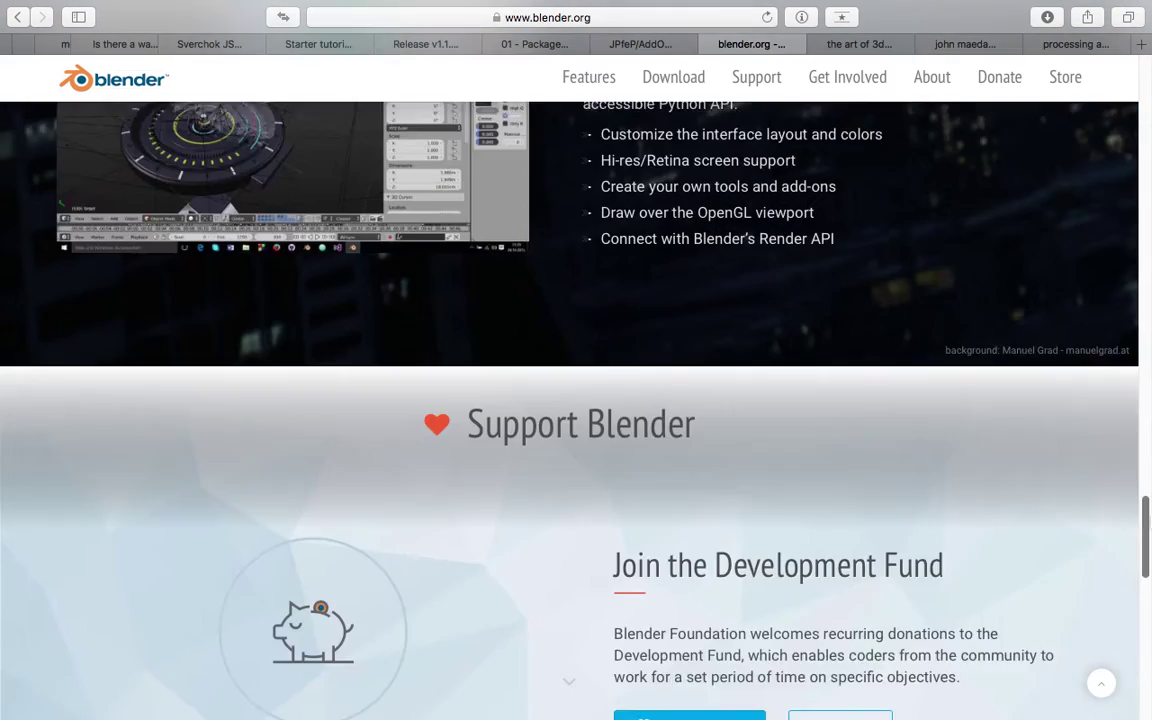
drag(1148, 495, 1147, 187)
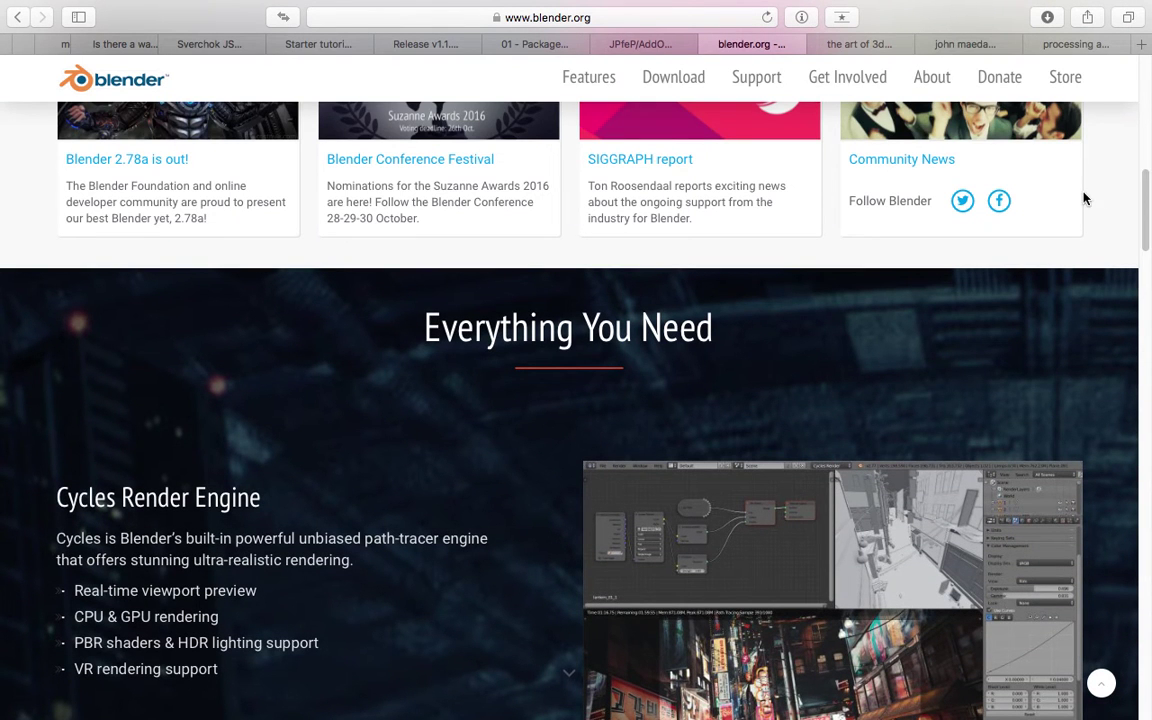
drag(1147, 195, 1148, 170)
scroll(1148, 170, up, 4)
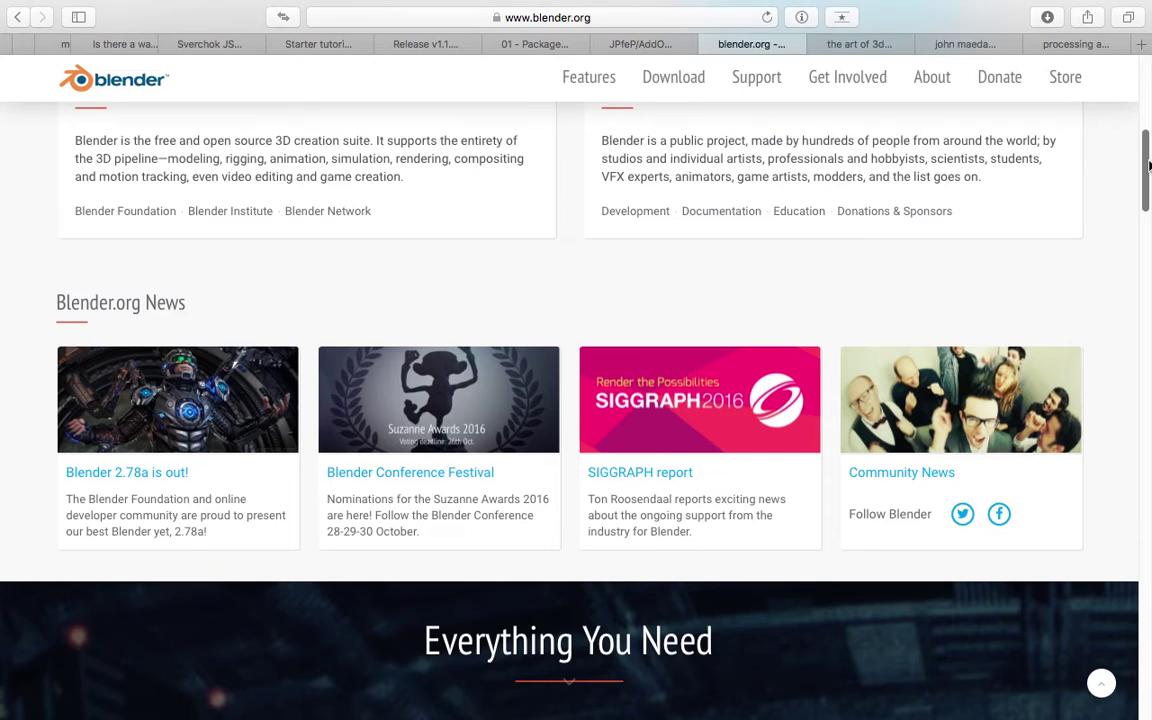
scroll(1035, 165, up, 8)
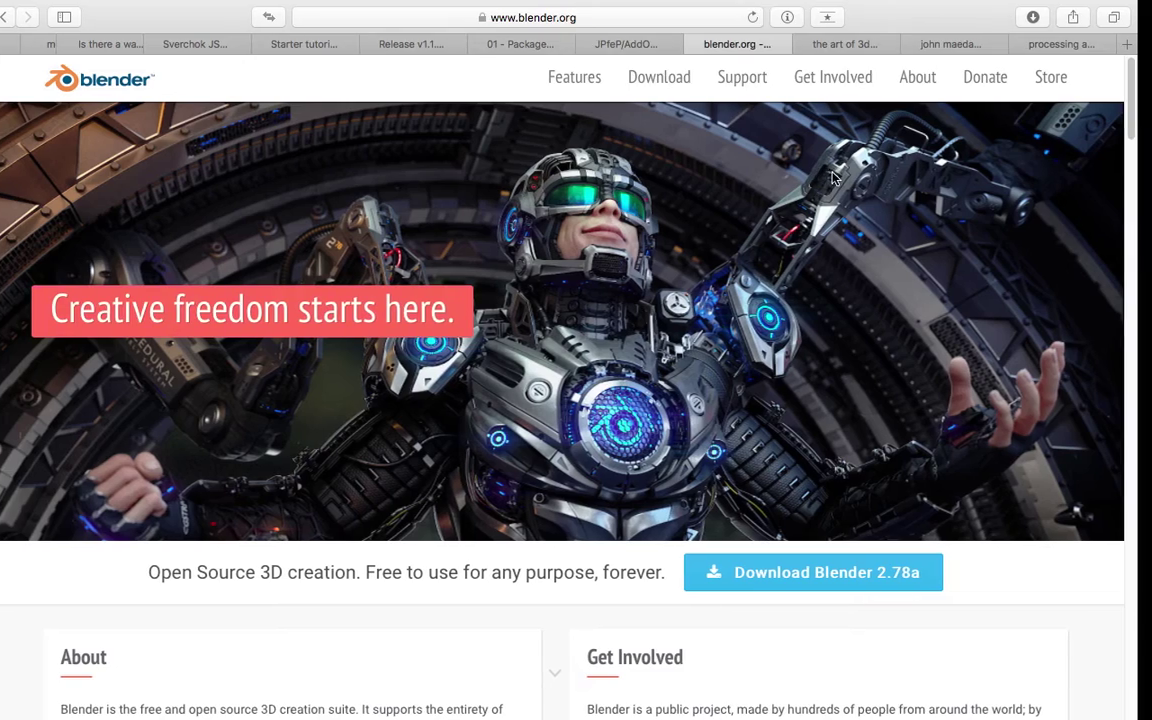
On the desktop, bring up the Applications stack from the Dock.
key(ctrl+Left)
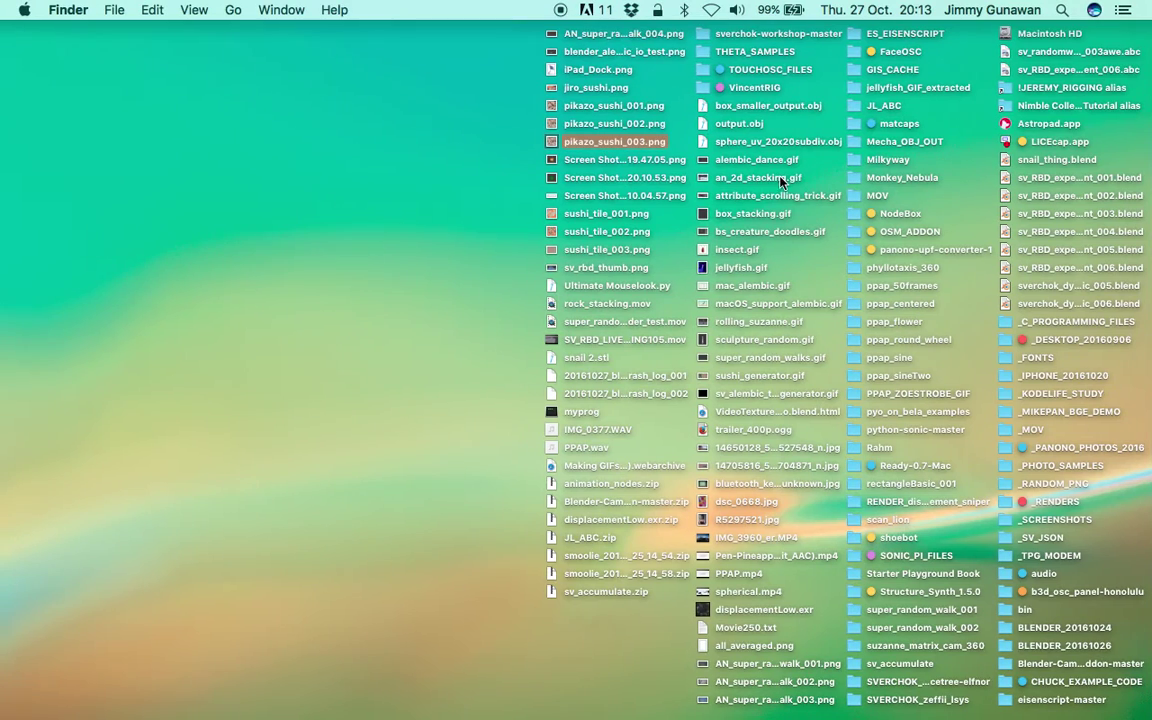
mouse_move(12, 400)
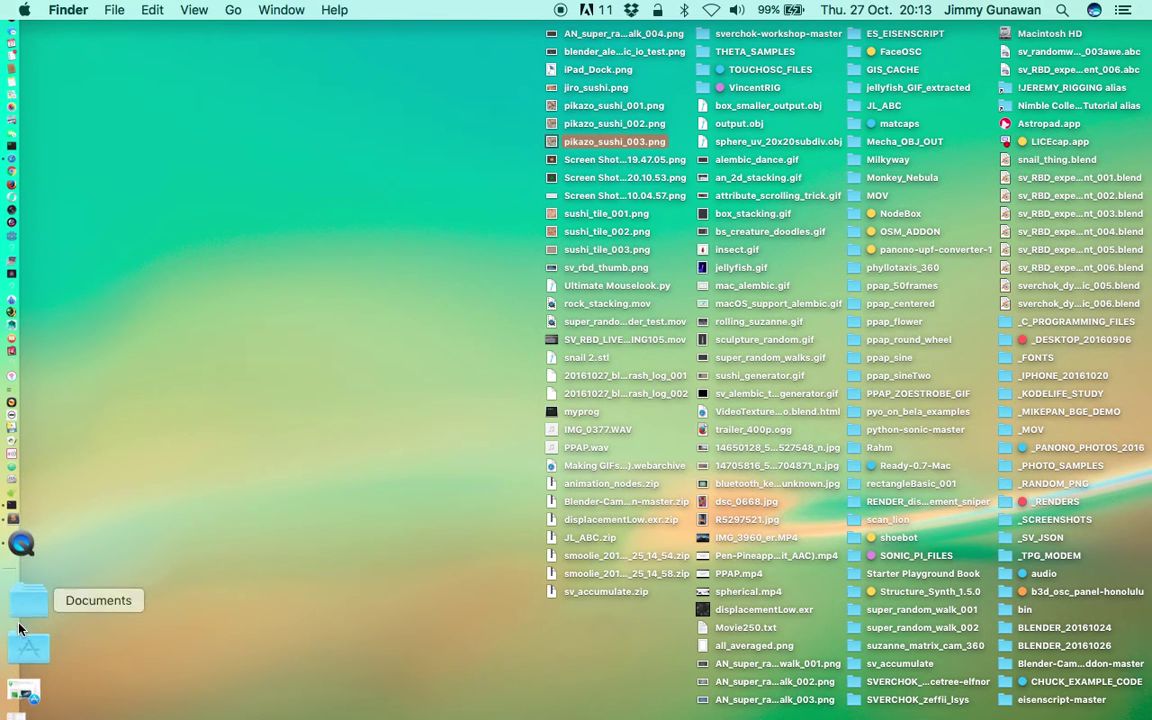
click(22, 637)
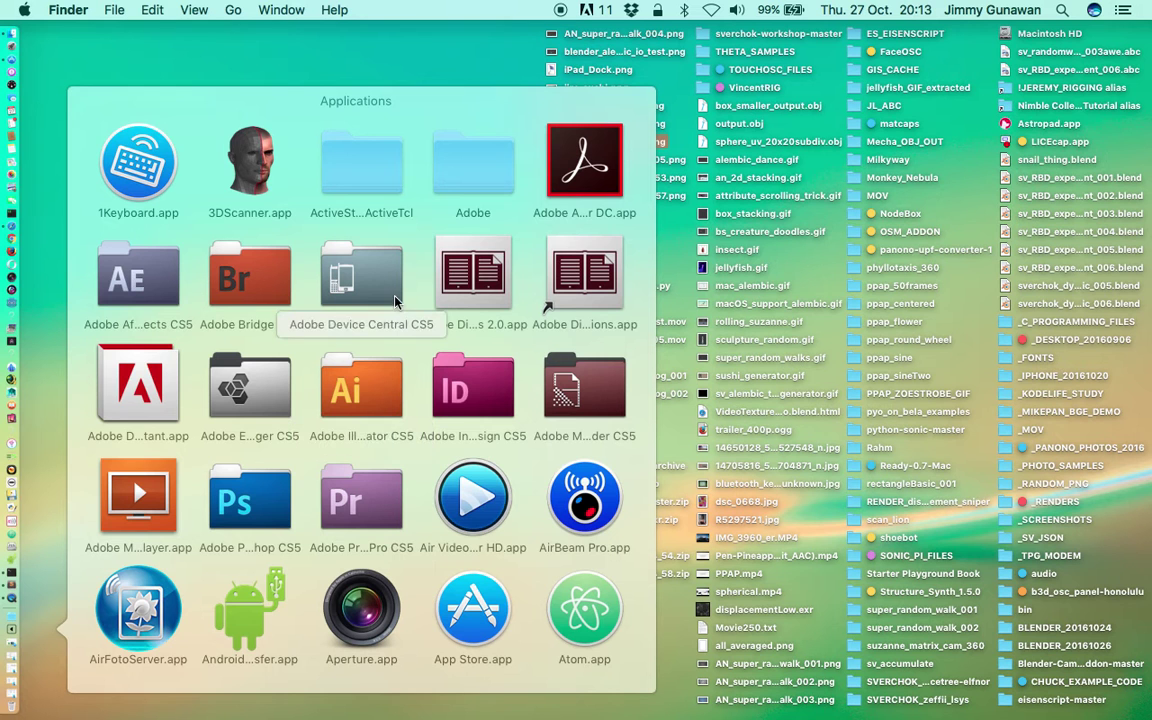
scroll(387, 339, down, 5)
scroll(447, 404, down, 5)
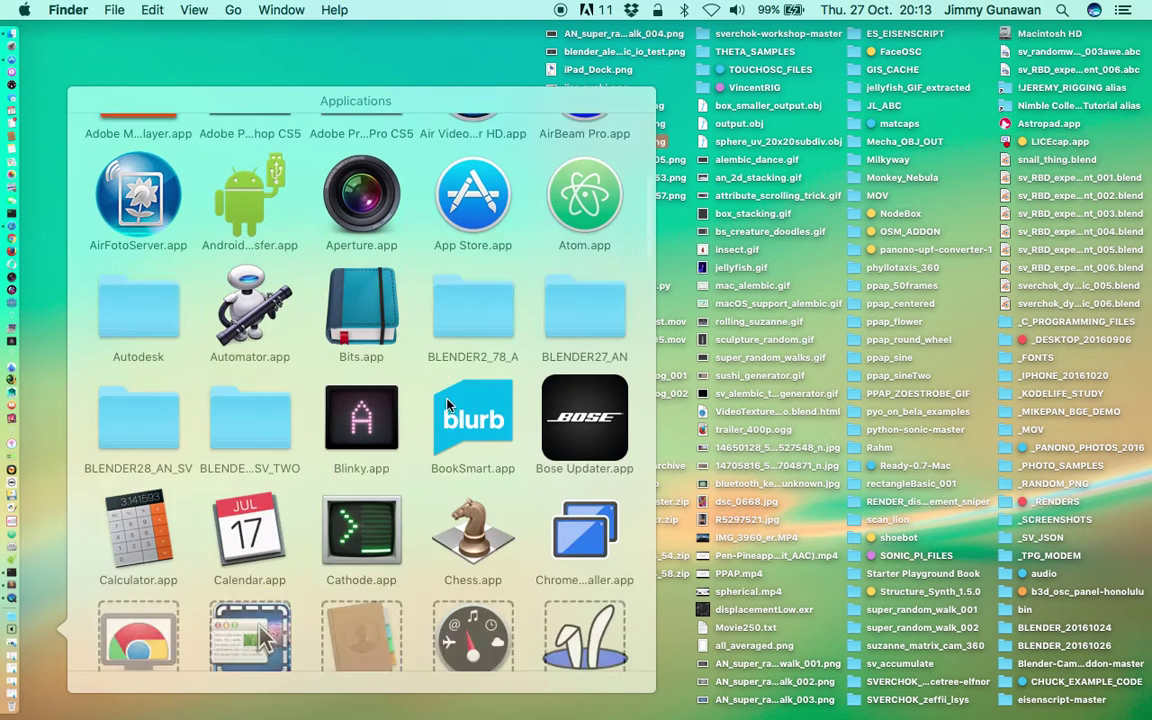
Show the BLENDER2_78_A folder in a Finder window, then go back to blender.org.
click(477, 288)
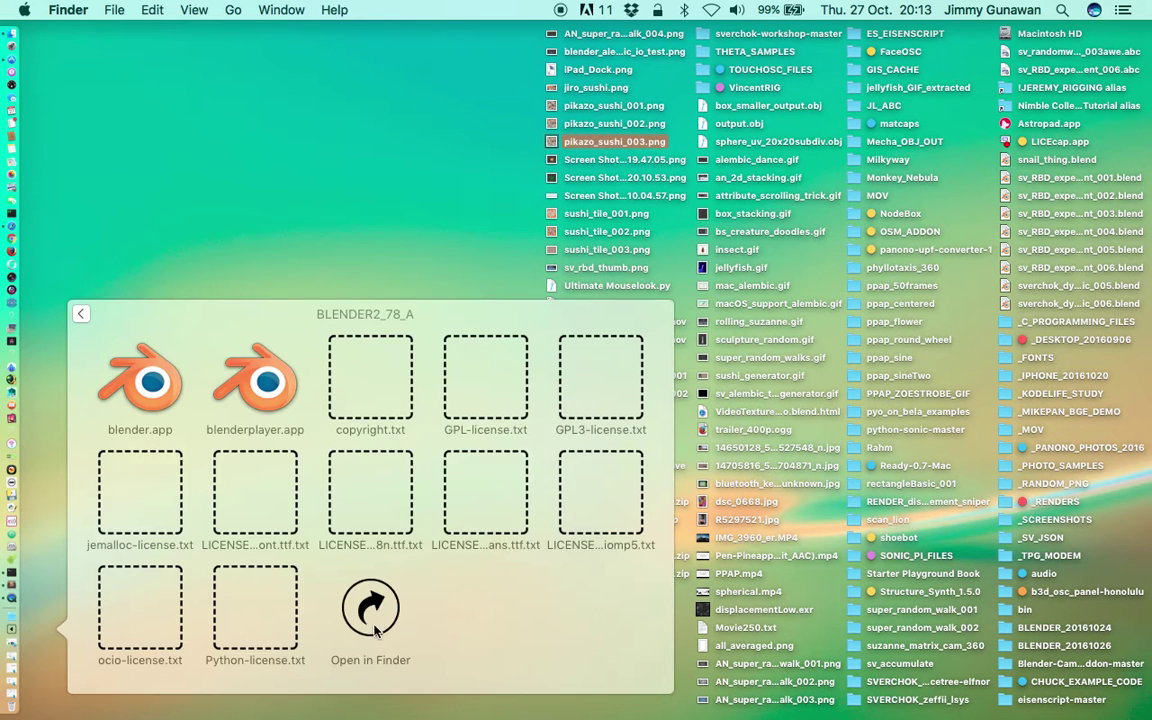
click(425, 575)
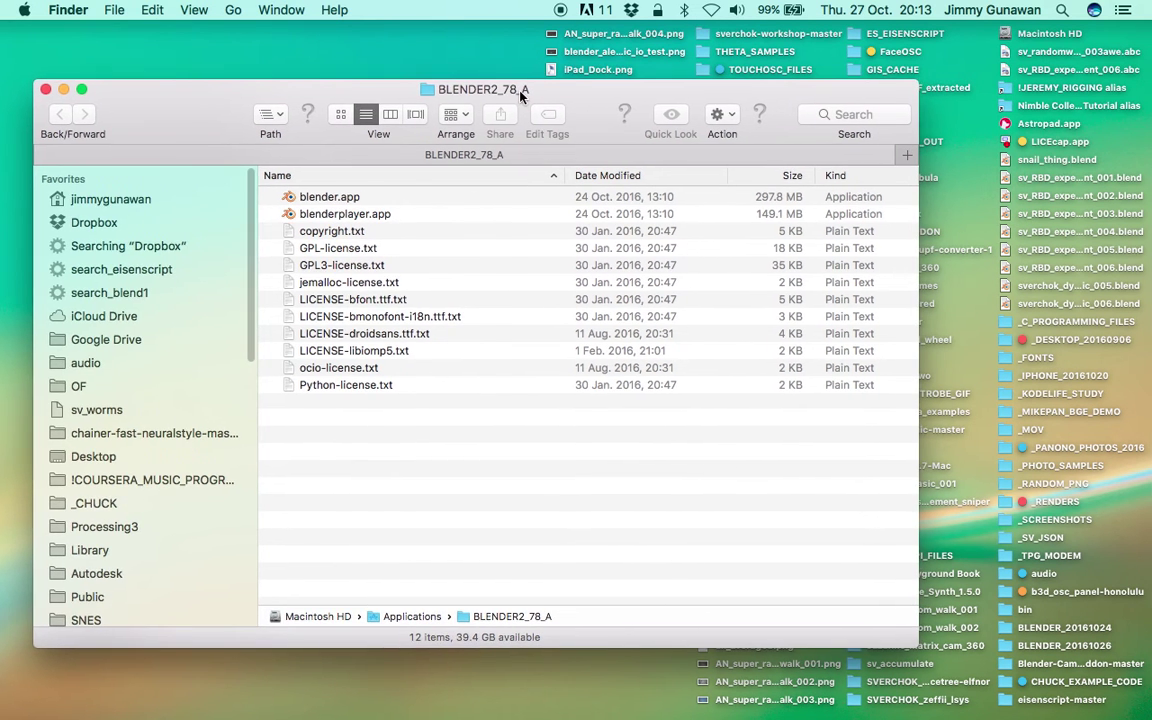
key(super+Tab)
scroll(680, 300, down, 3)
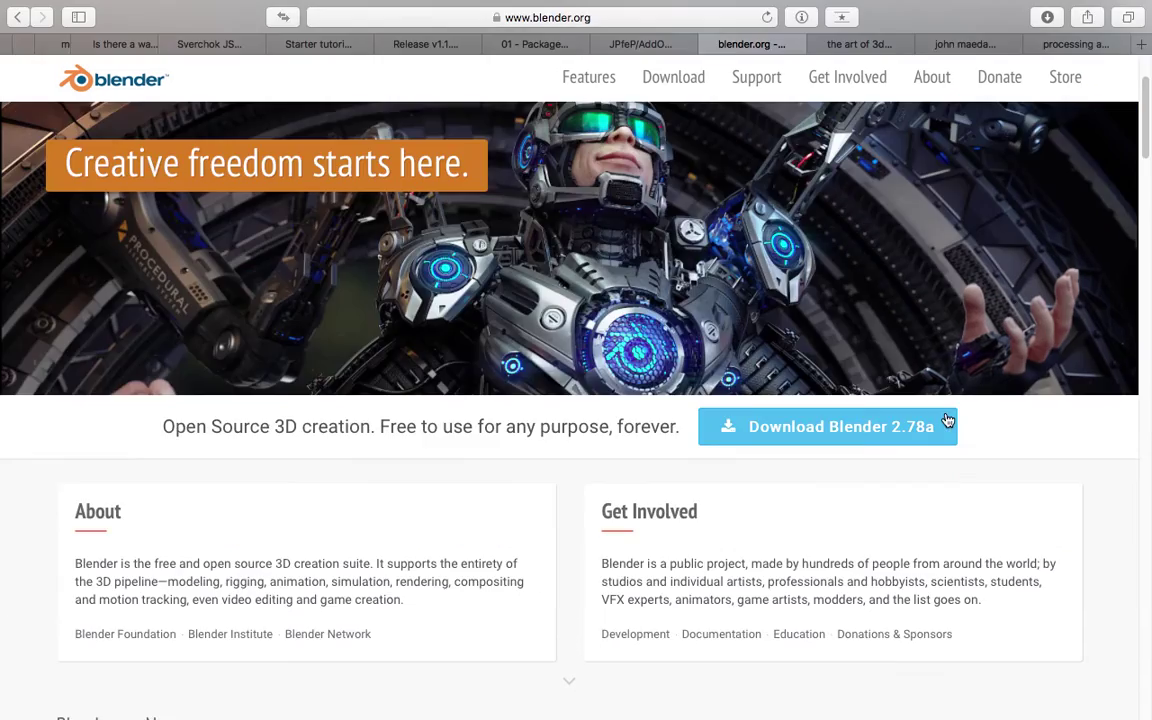
Open the Blender 2.78a download page and scroll to the Windows, Mac OSX and GNU/Linux builds.
click(829, 426)
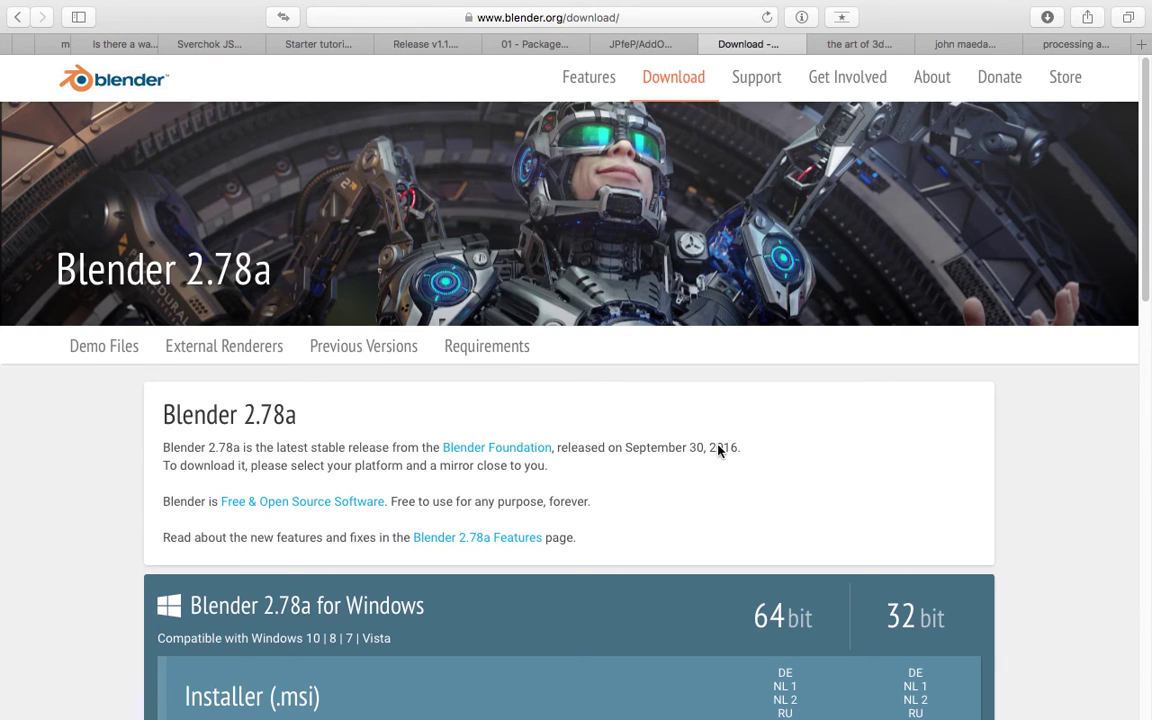
scroll(1045, 313, down, 3)
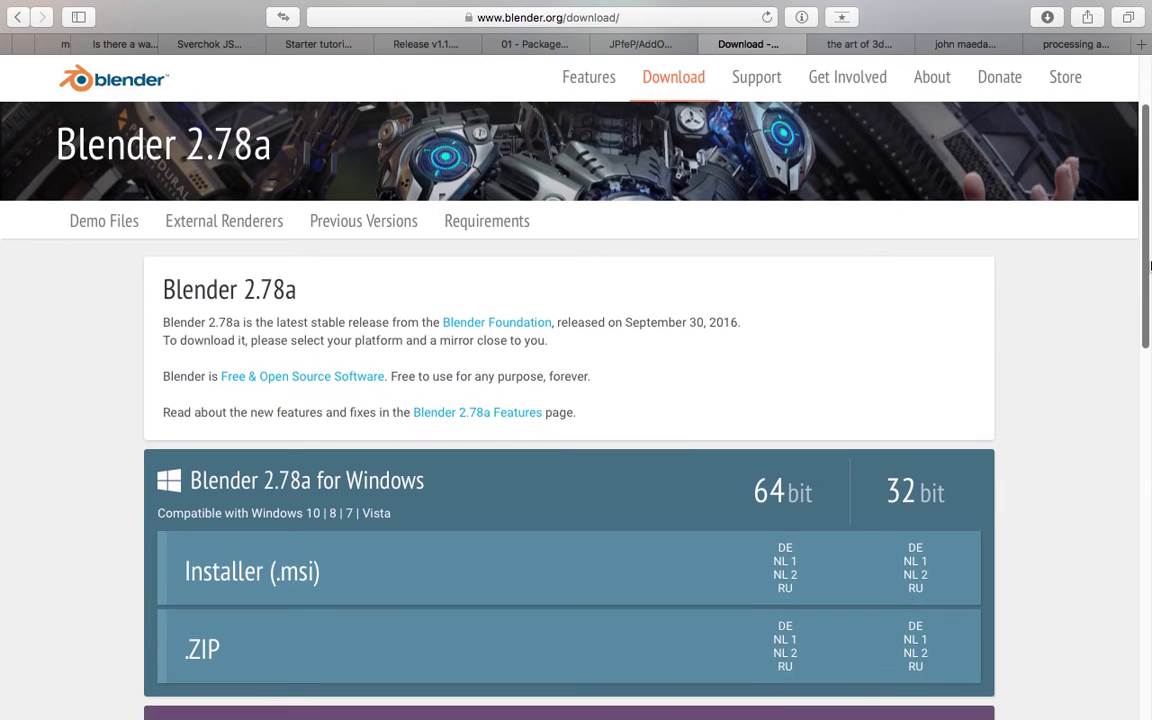
scroll(1033, 232, down, 3)
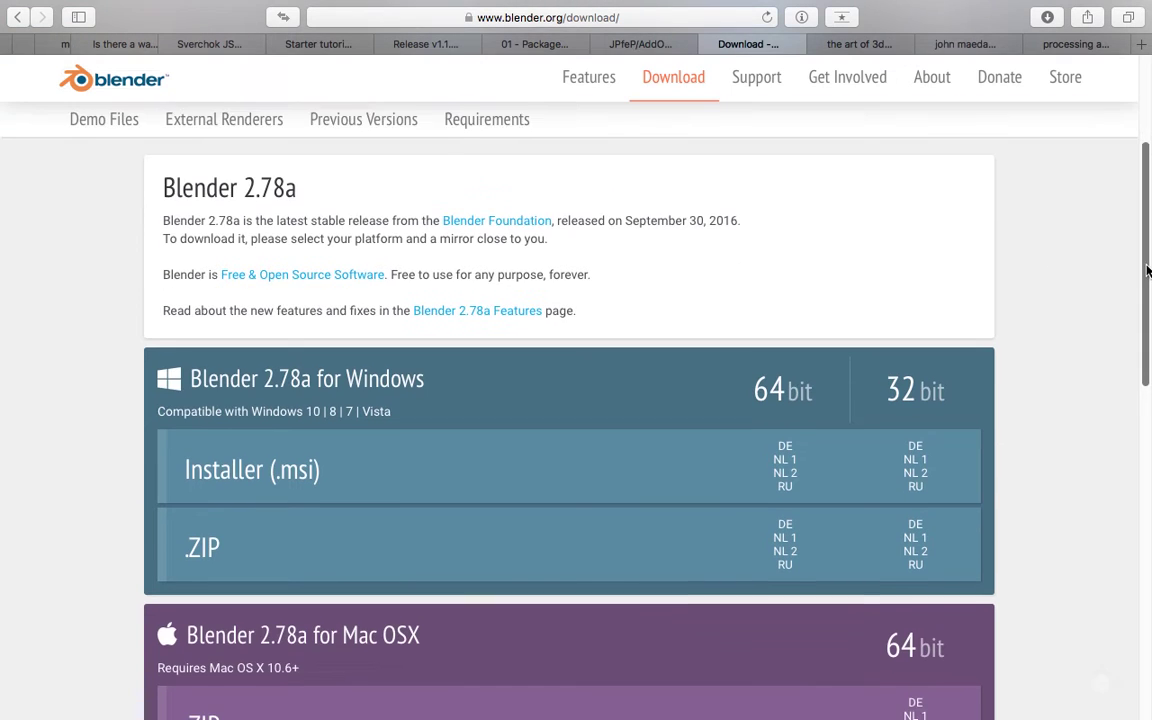
scroll(1022, 349, down, 3)
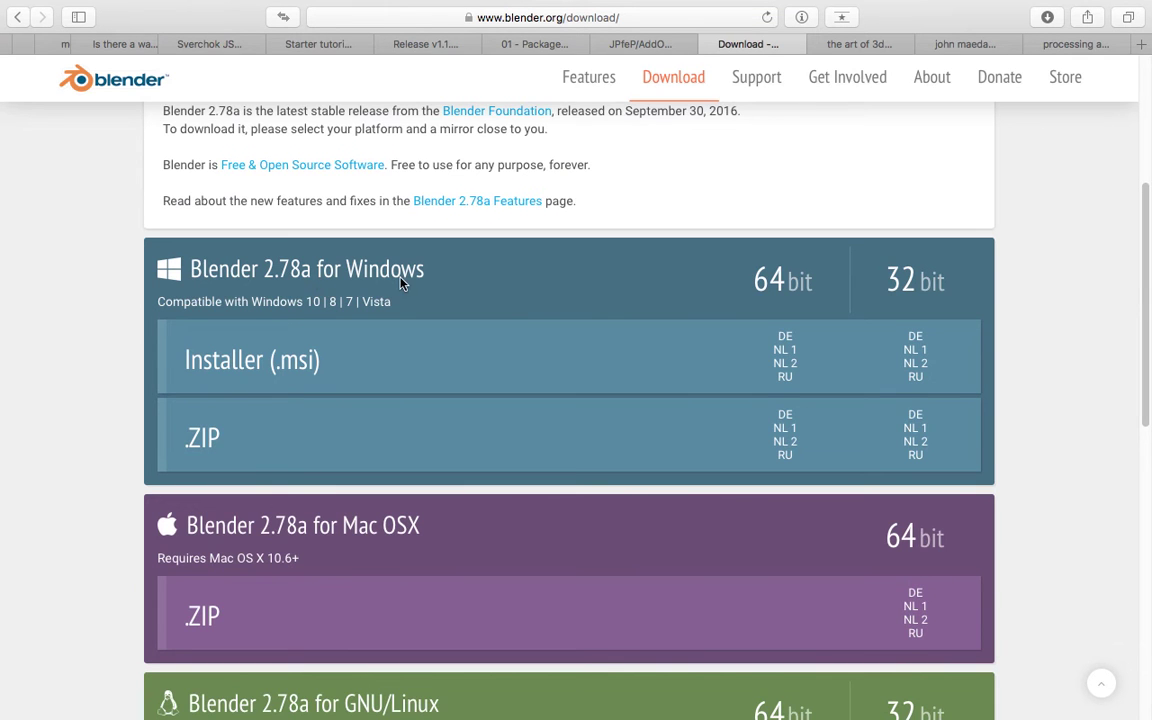
scroll(560, 260, down, 3)
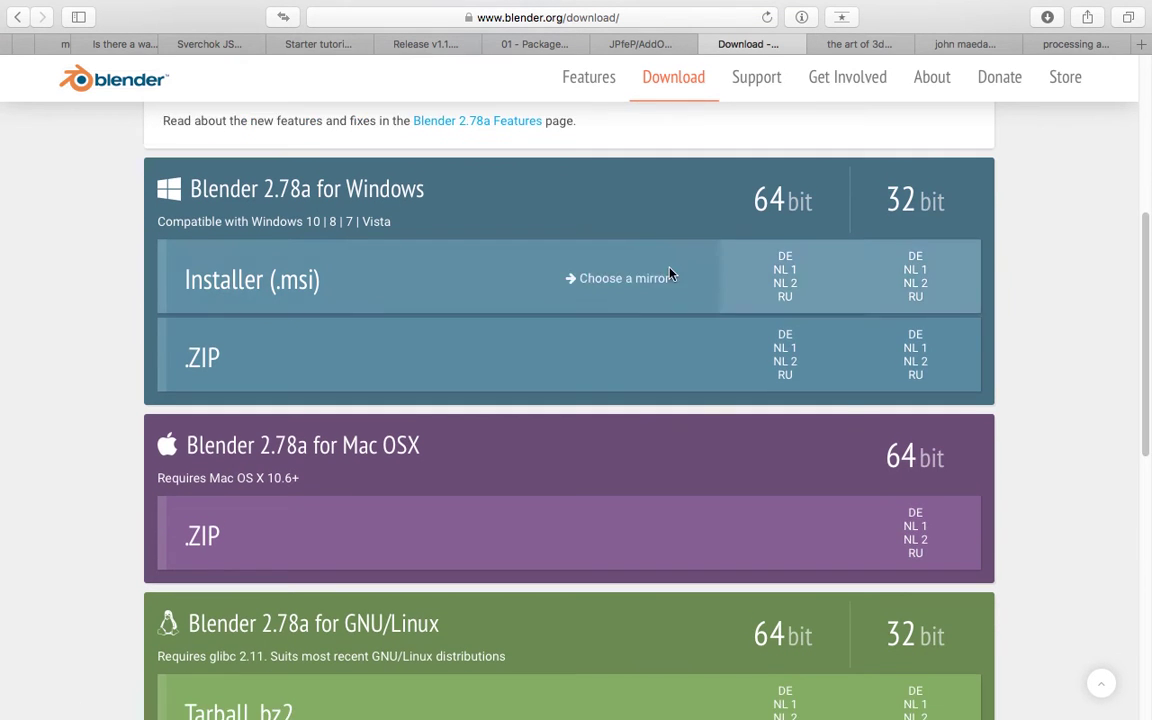
scroll(600, 380, down, 1)
scroll(995, 380, up, 1)
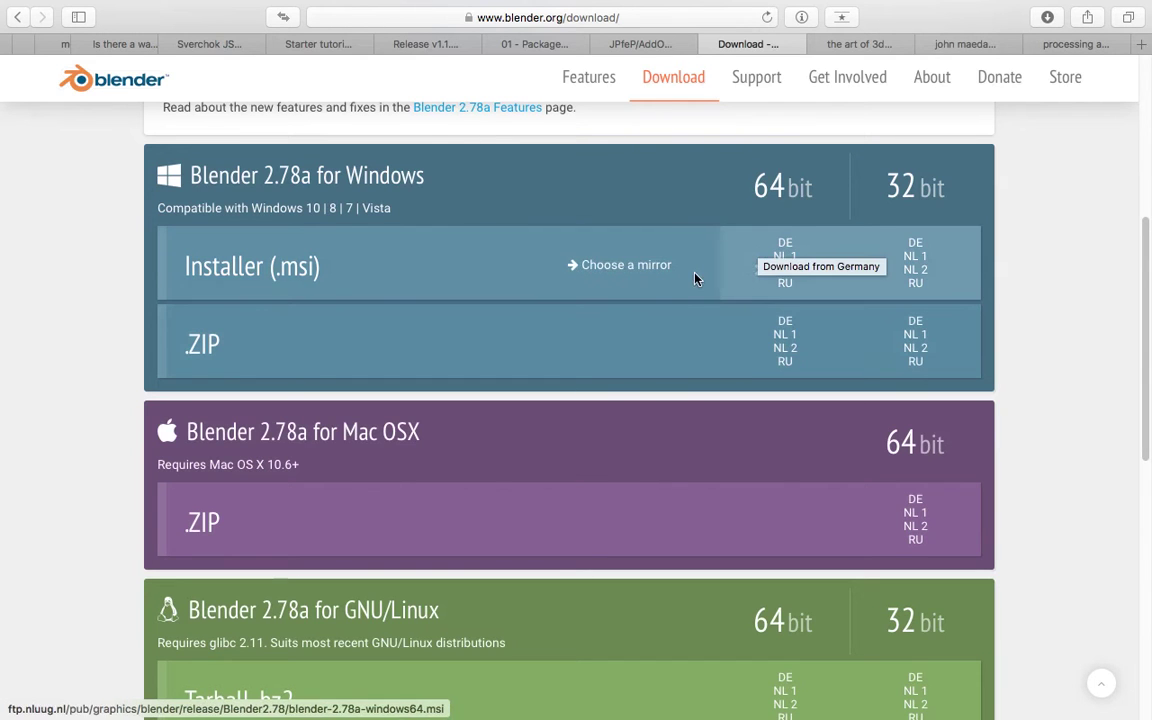
scroll(600, 400, down, 1)
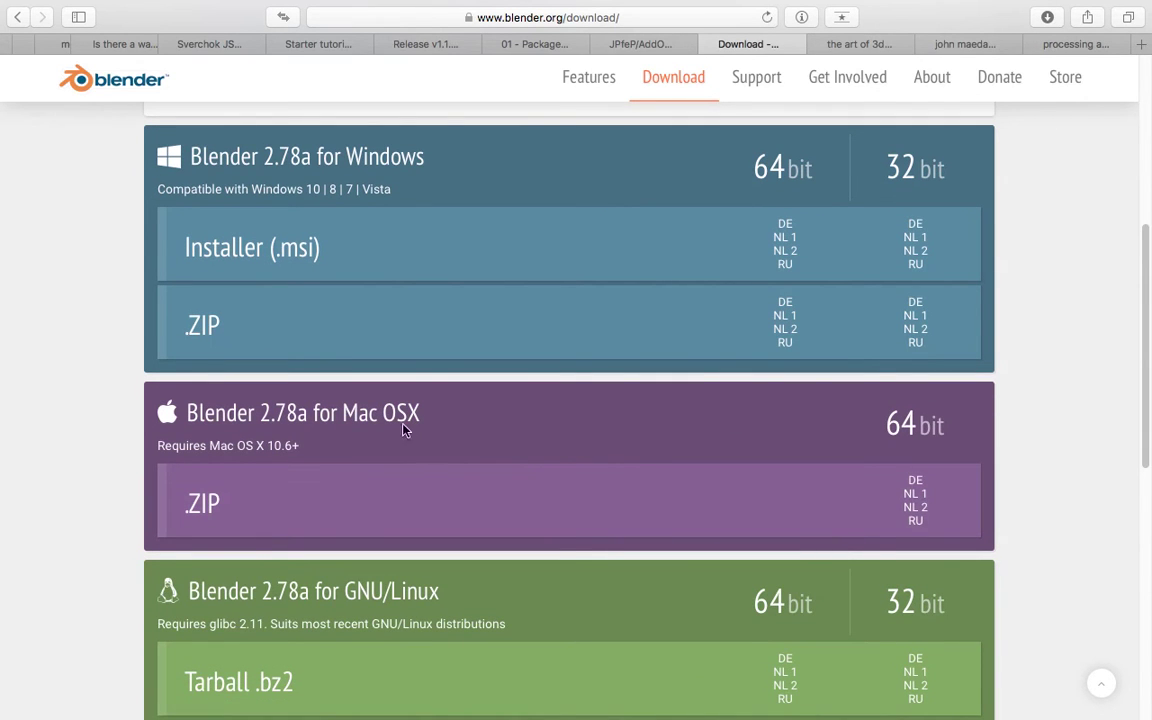
scroll(417, 428, left, 3)
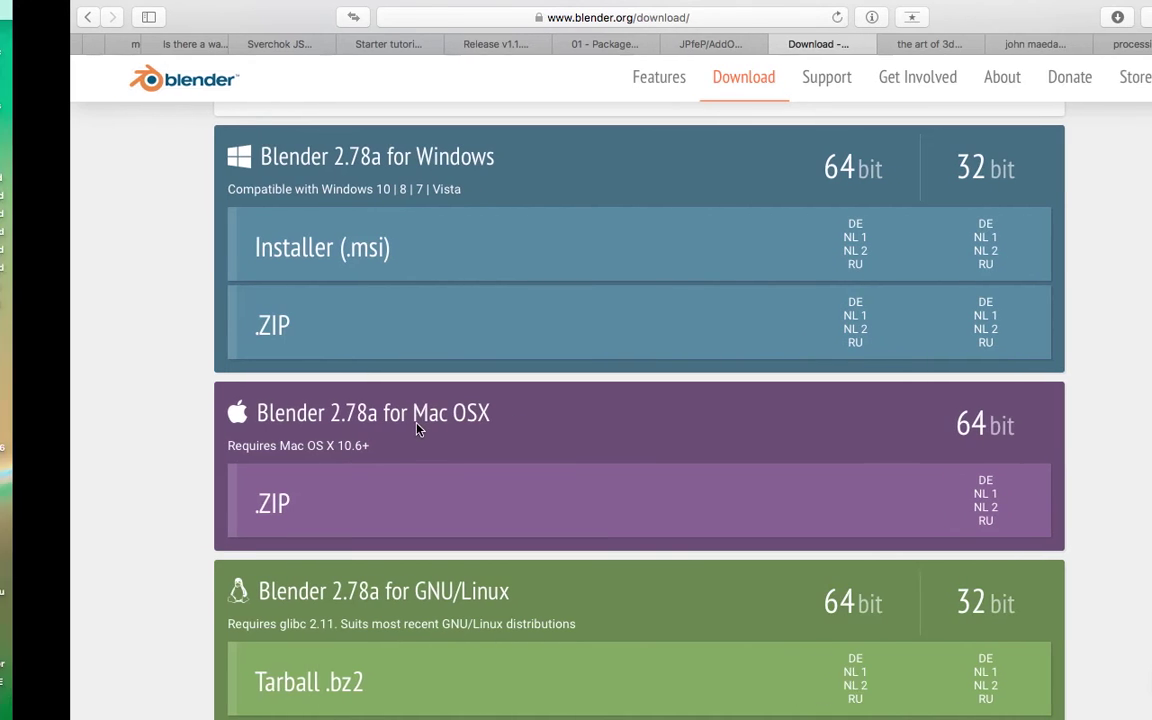
scroll(319, 429, left, 5)
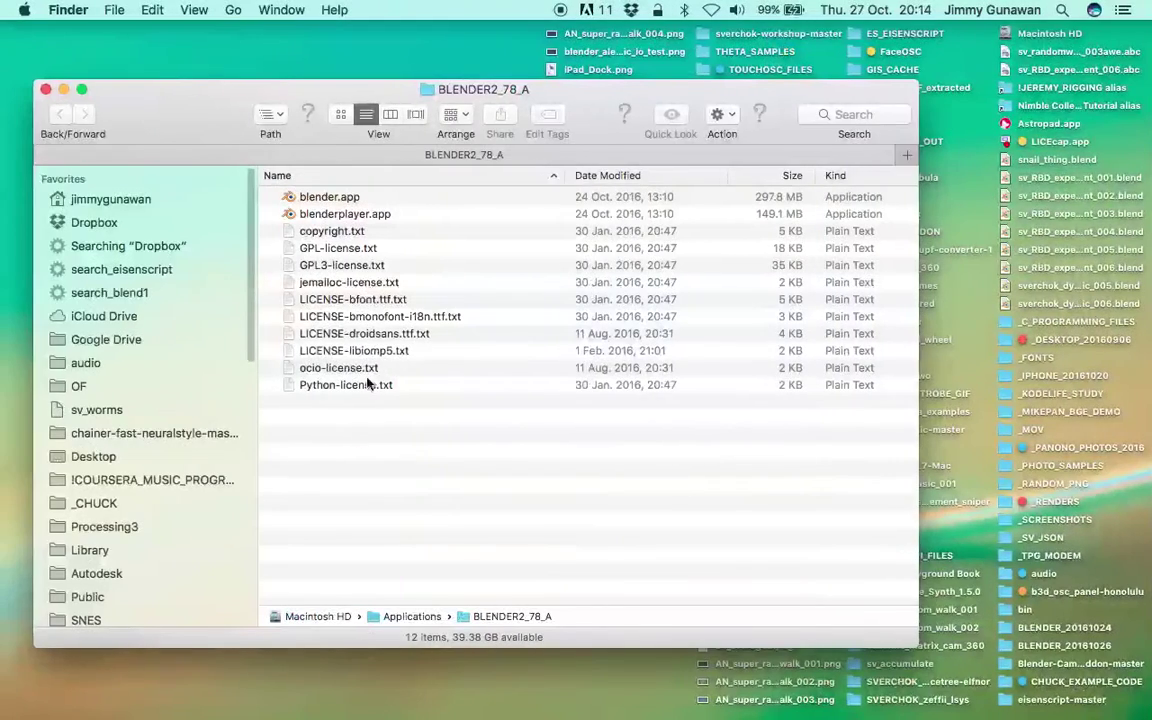
Open blender.app's package contents and run Contents/MacOS/blender in Terminal.
click(339, 204)
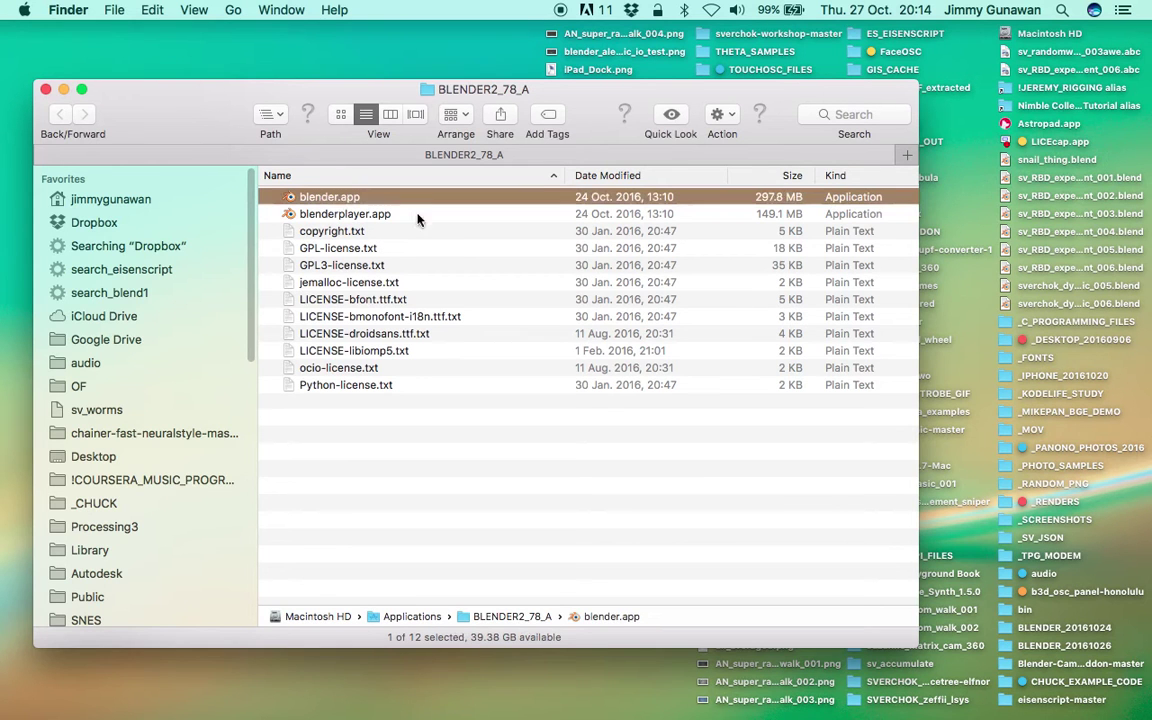
drag(386, 99, 392, 114)
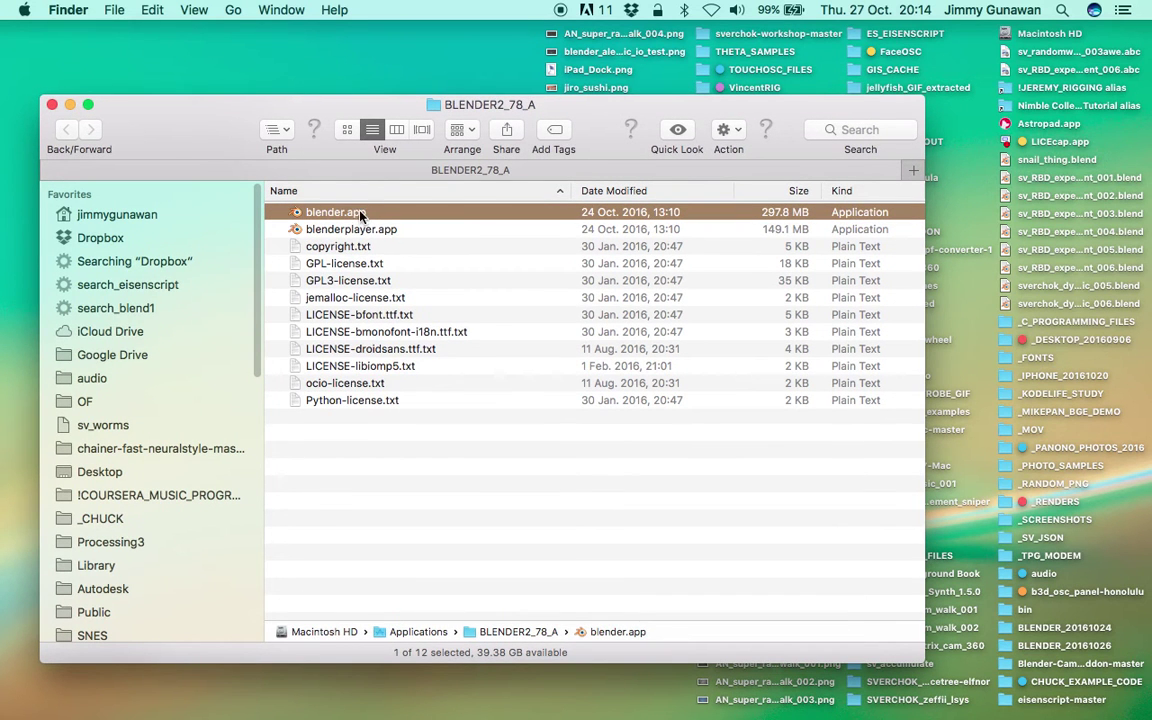
right_click(360, 216)
click(452, 236)
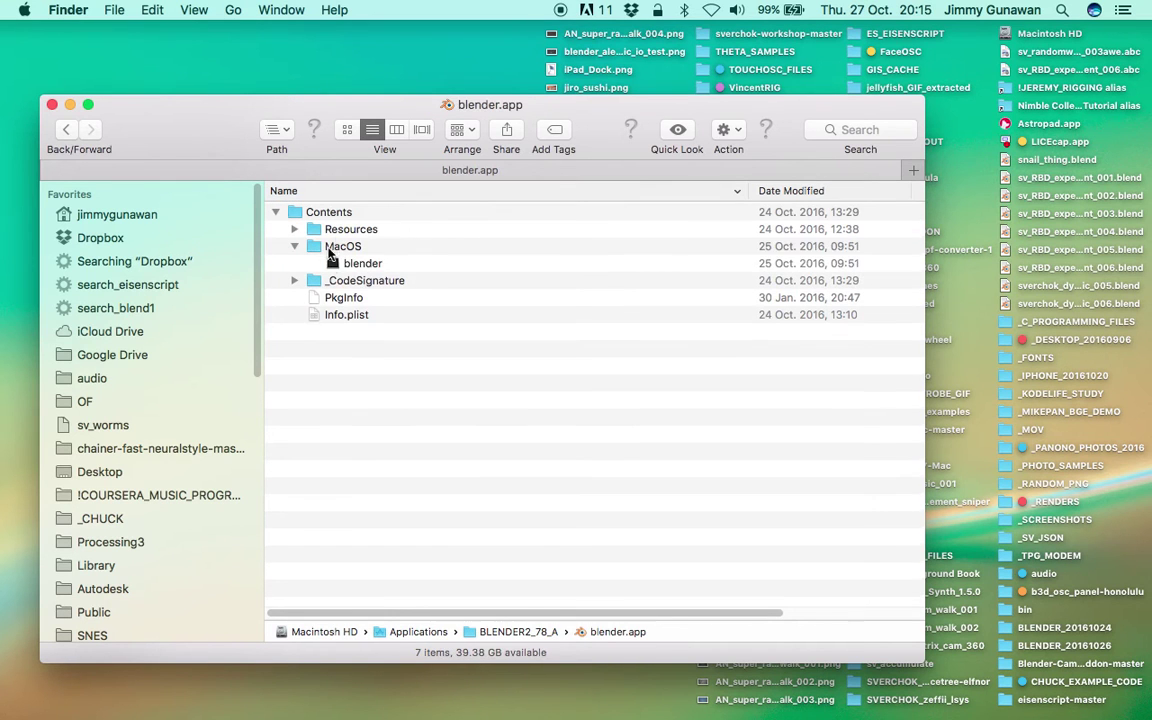
click(368, 265)
mouse_move(378, 268)
mouse_down()
mouse_move(340, 250)
mouse_move(382, 270)
mouse_up()
double_click(381, 268)
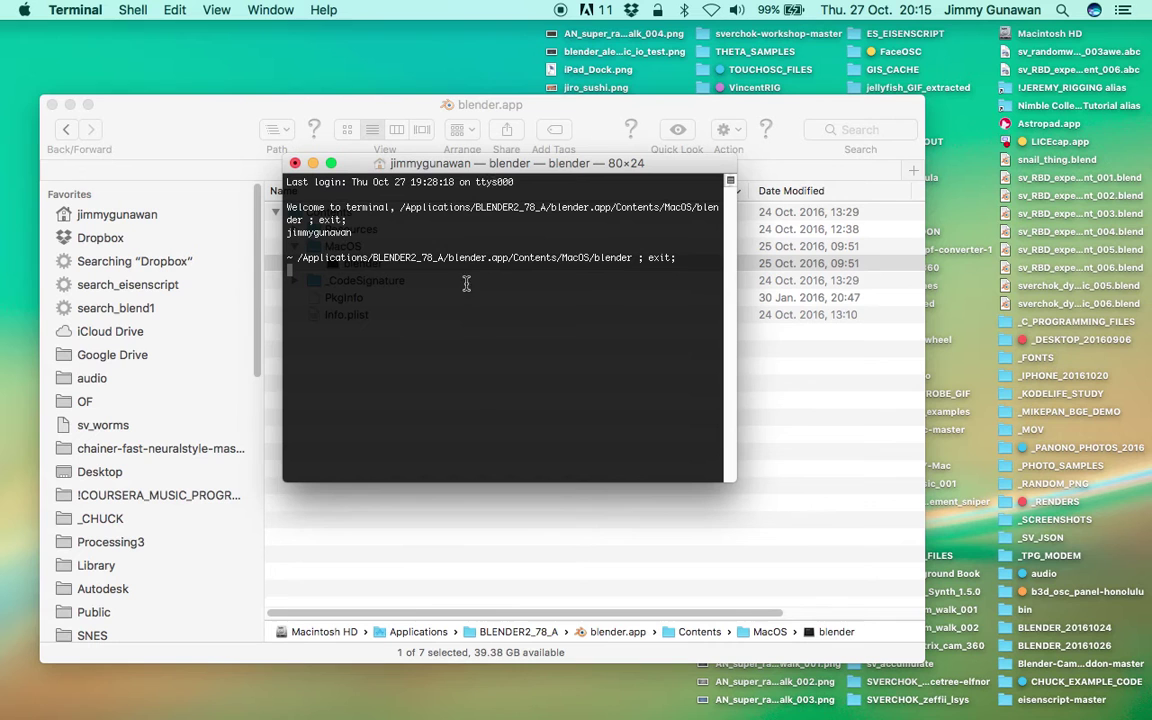
Make the newly launched Blender 2.78 window fill the whole screen.
drag(492, 160, 481, 155)
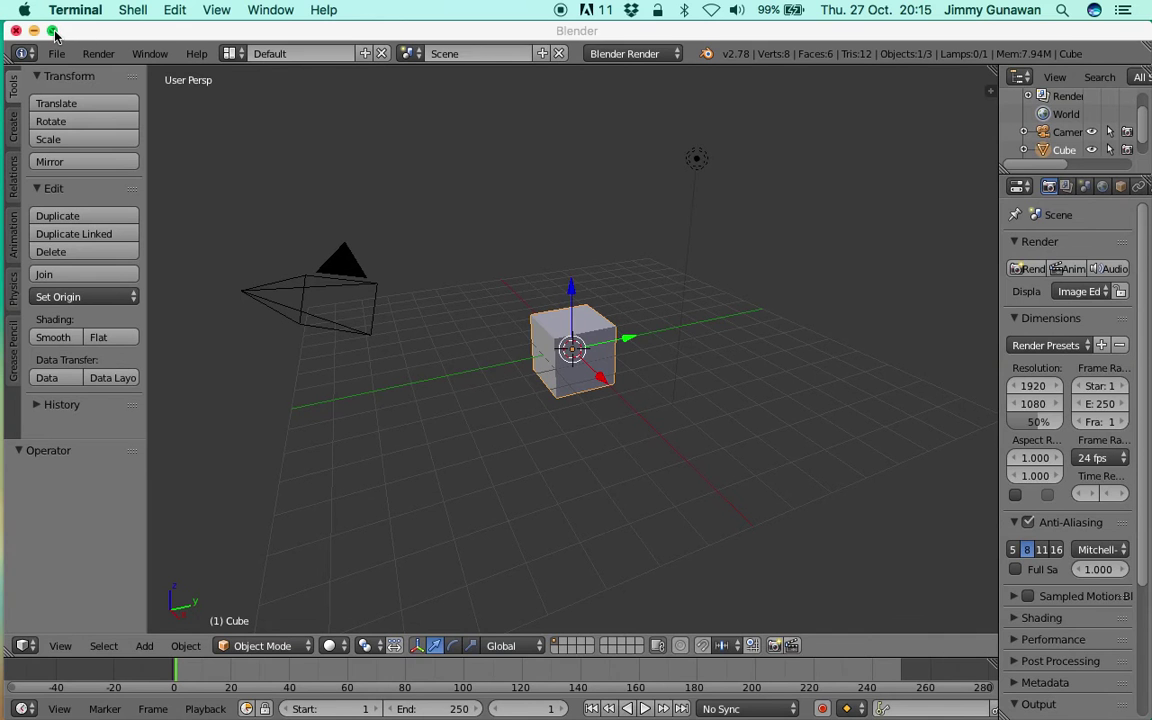
click(55, 33)
click(55, 33)
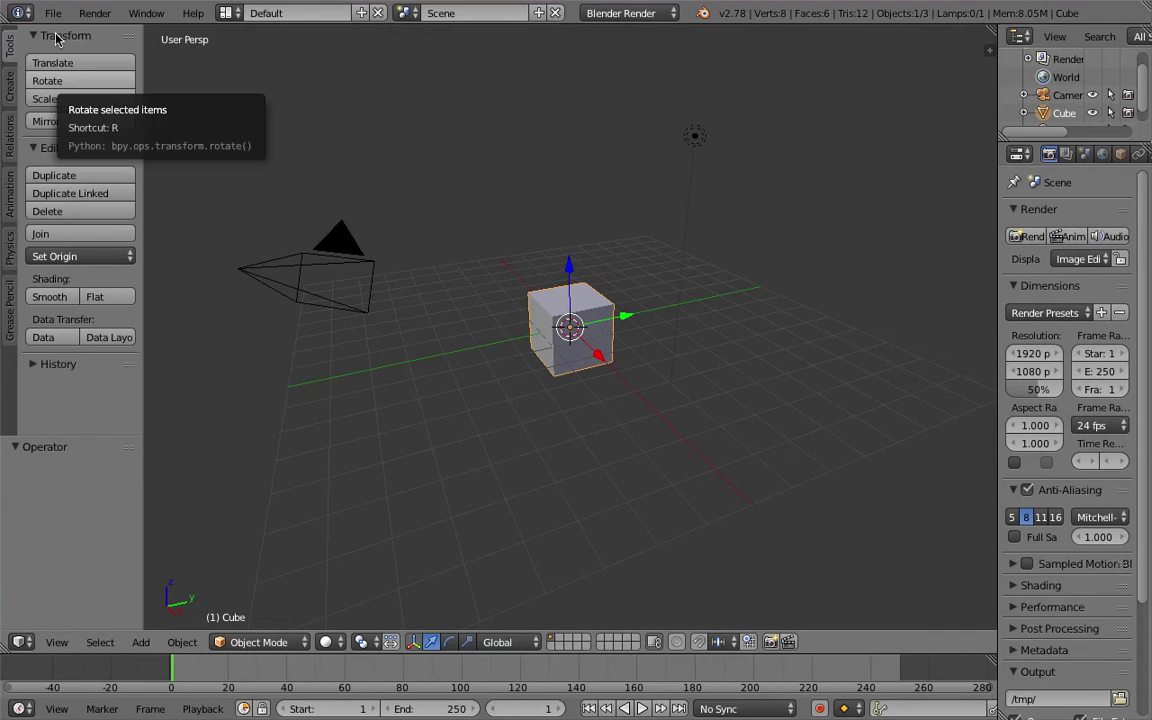
Close the BLENDER2_78_A Finder window and return to the Safari download page.
key(ctrl+Left)
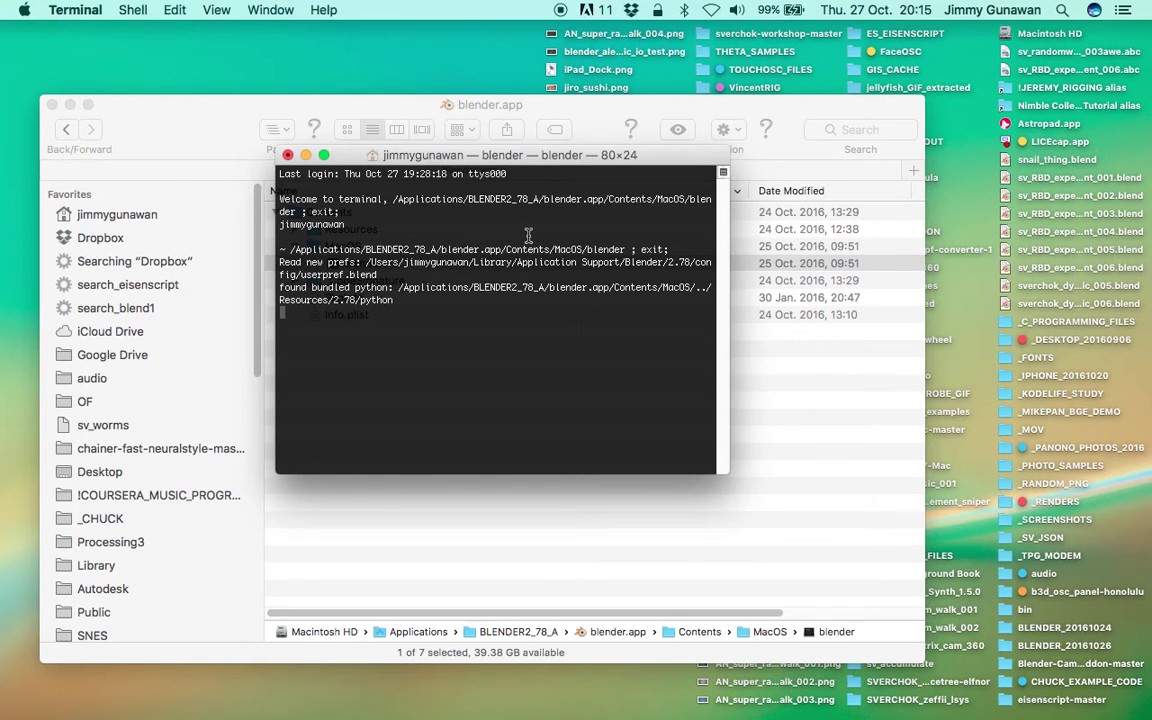
drag(476, 148, 498, 142)
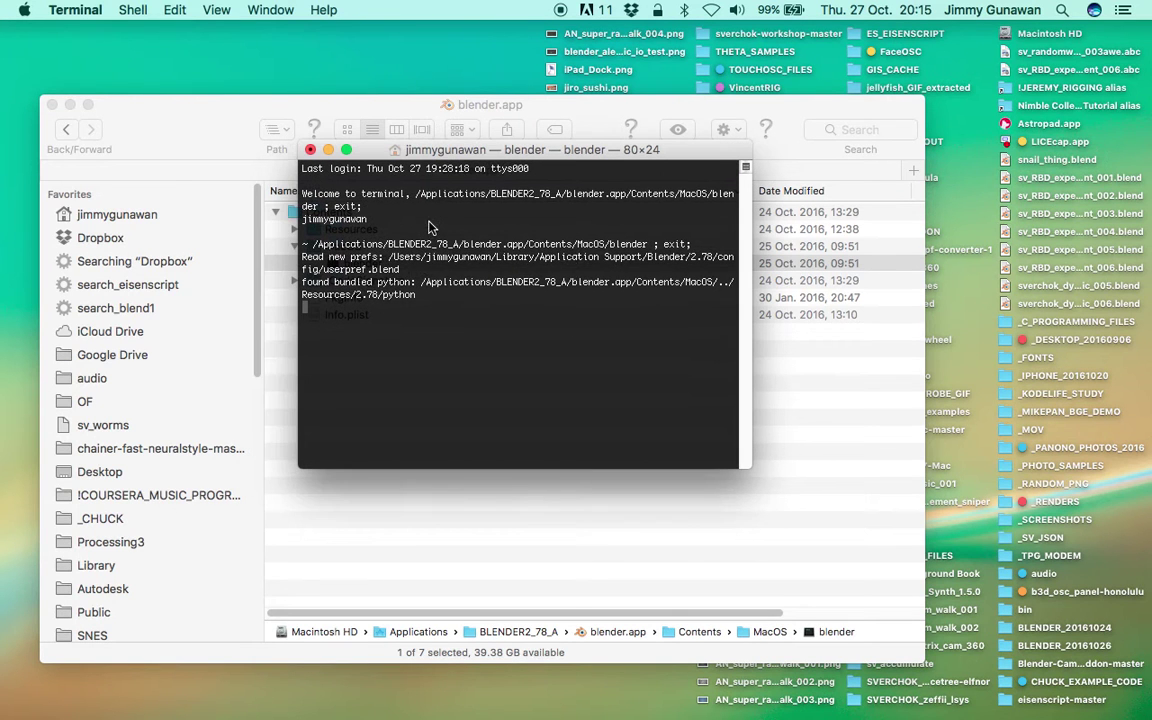
click(88, 104)
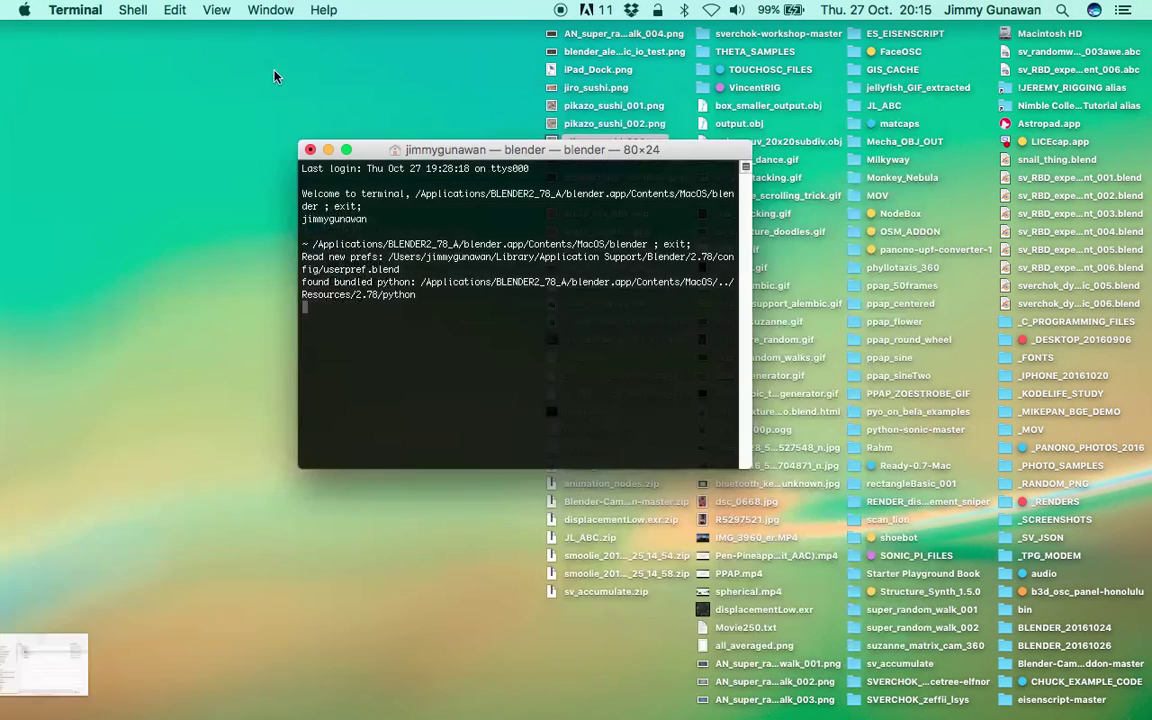
key(ctrl+Right)
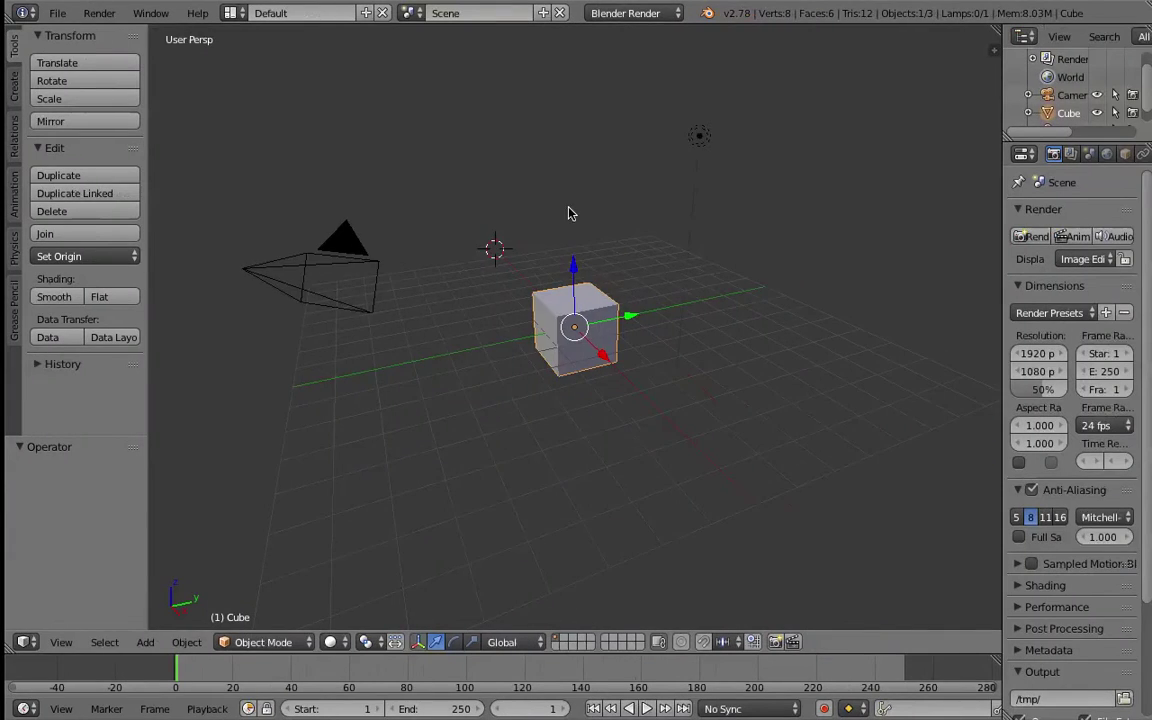
scroll(573, 239, left, 5)
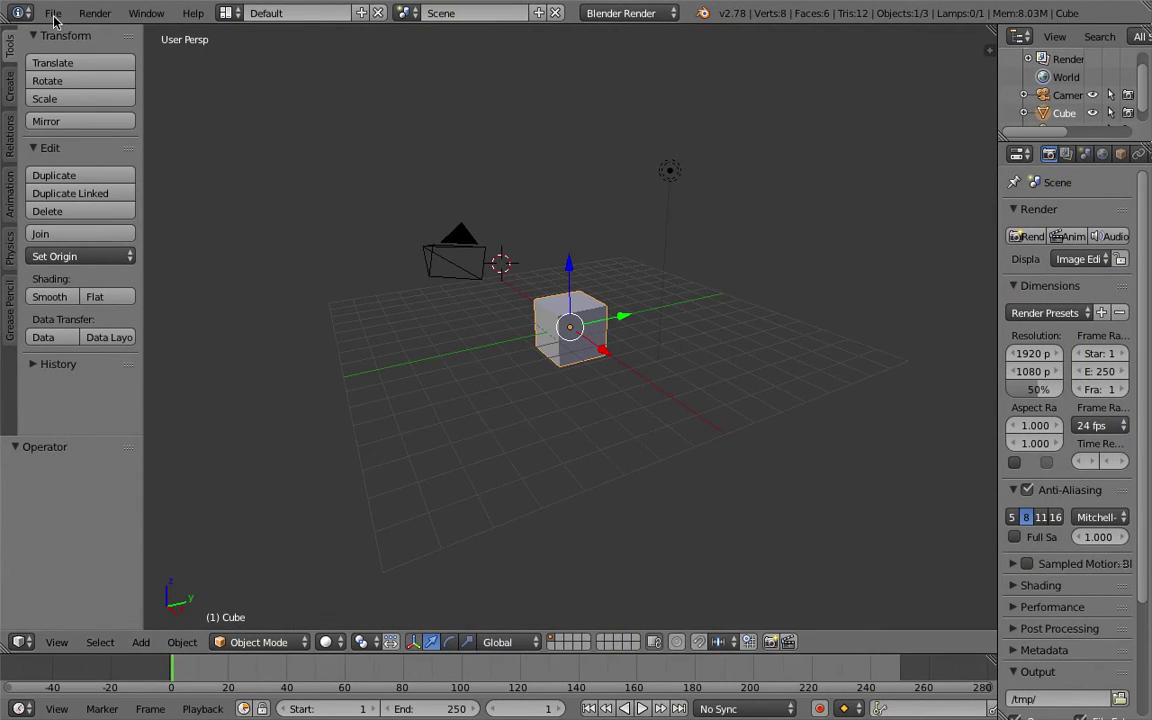
scroll(570, 330, left, 2)
key(ctrl+Right)
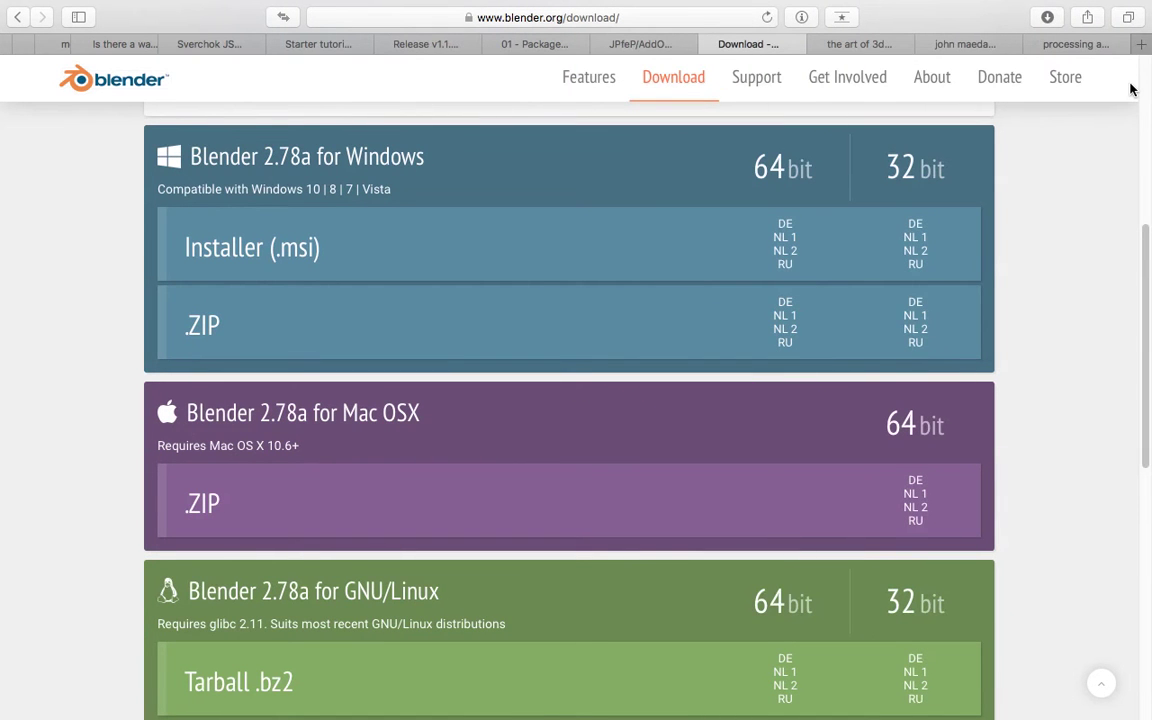
Load github.com in a new Safari tab.
key(super+t)
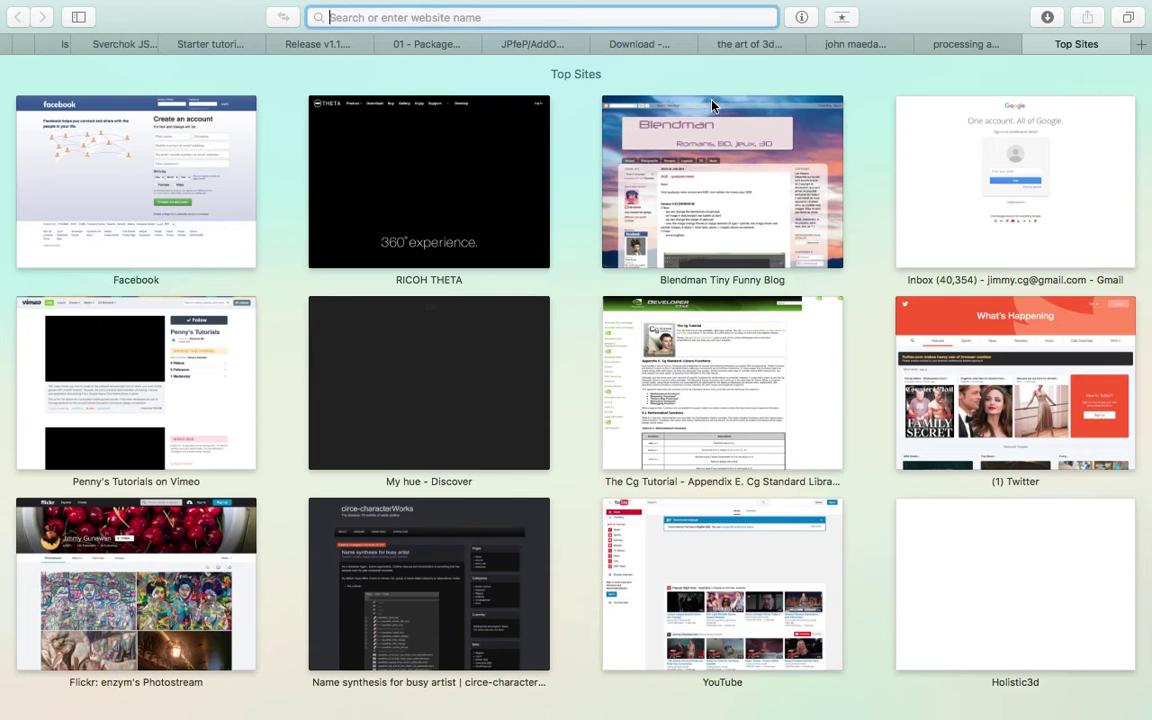
text(github)
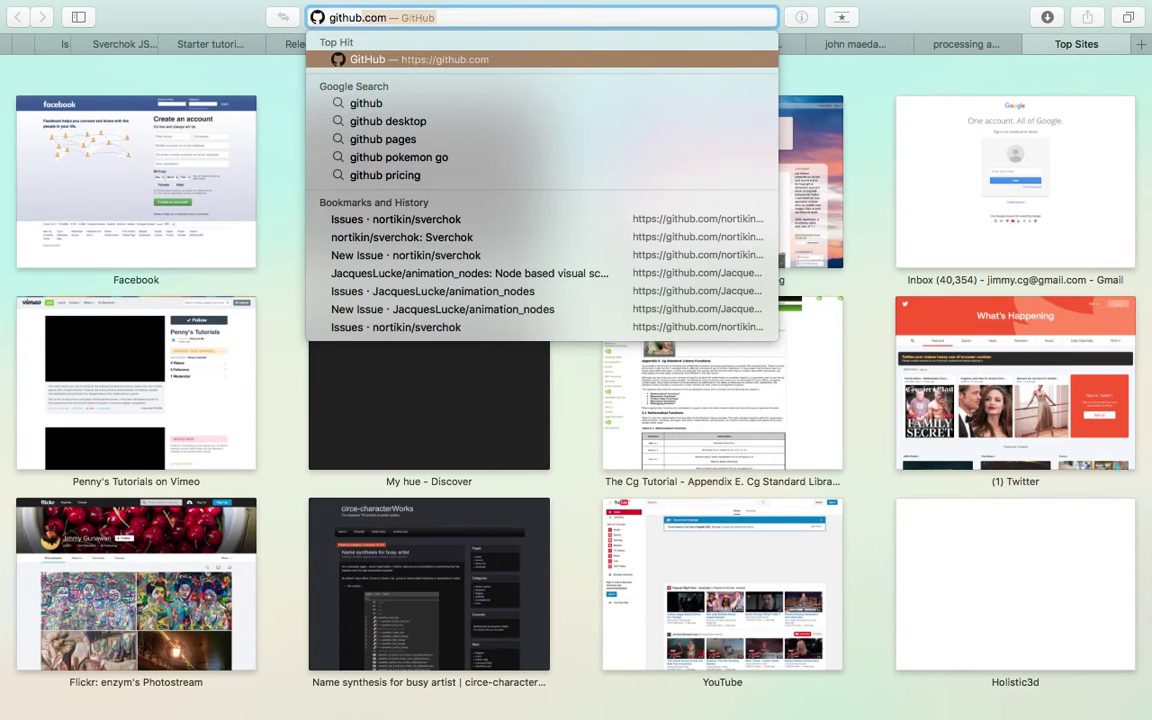
key(Return)
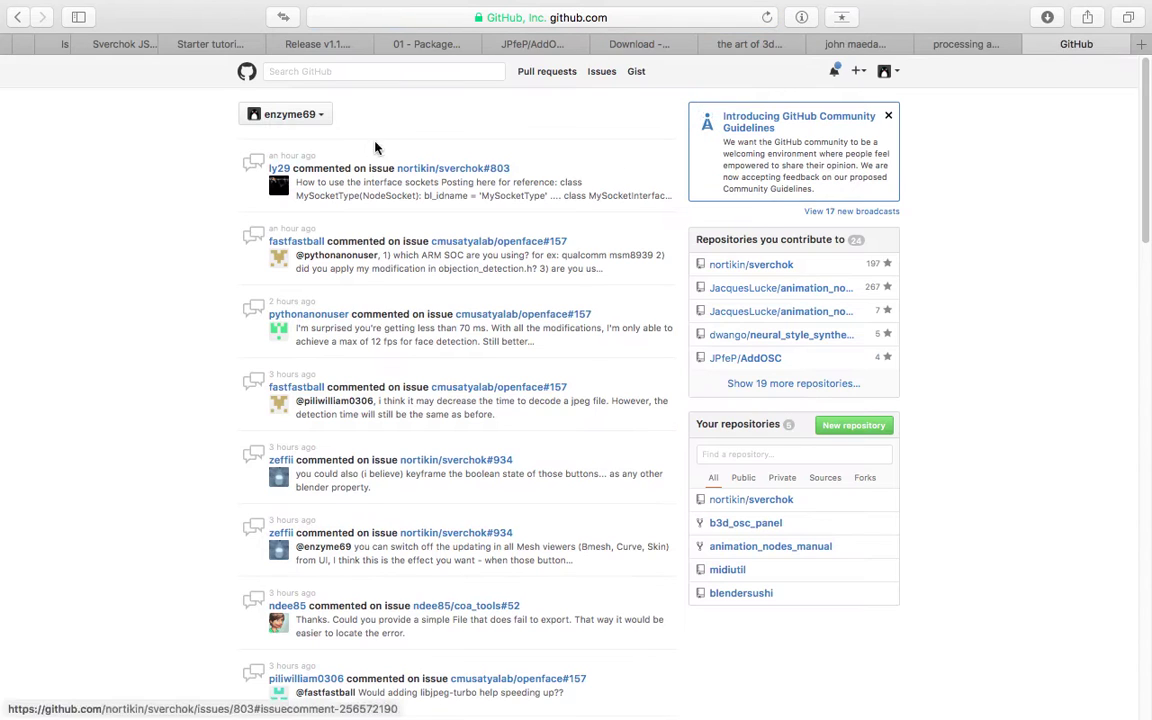
Search GitHub for 'sverchok', listing 9 repositories led by nortikin/sverchok.
click(246, 72)
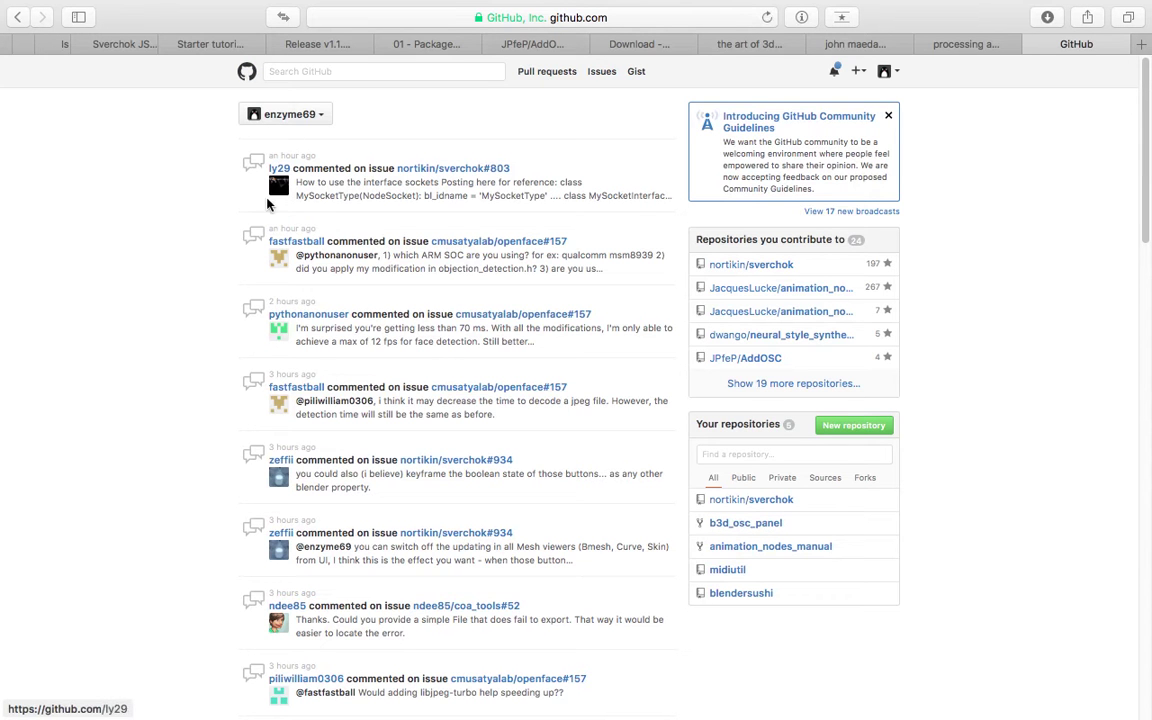
scroll(584, 296, down, 20)
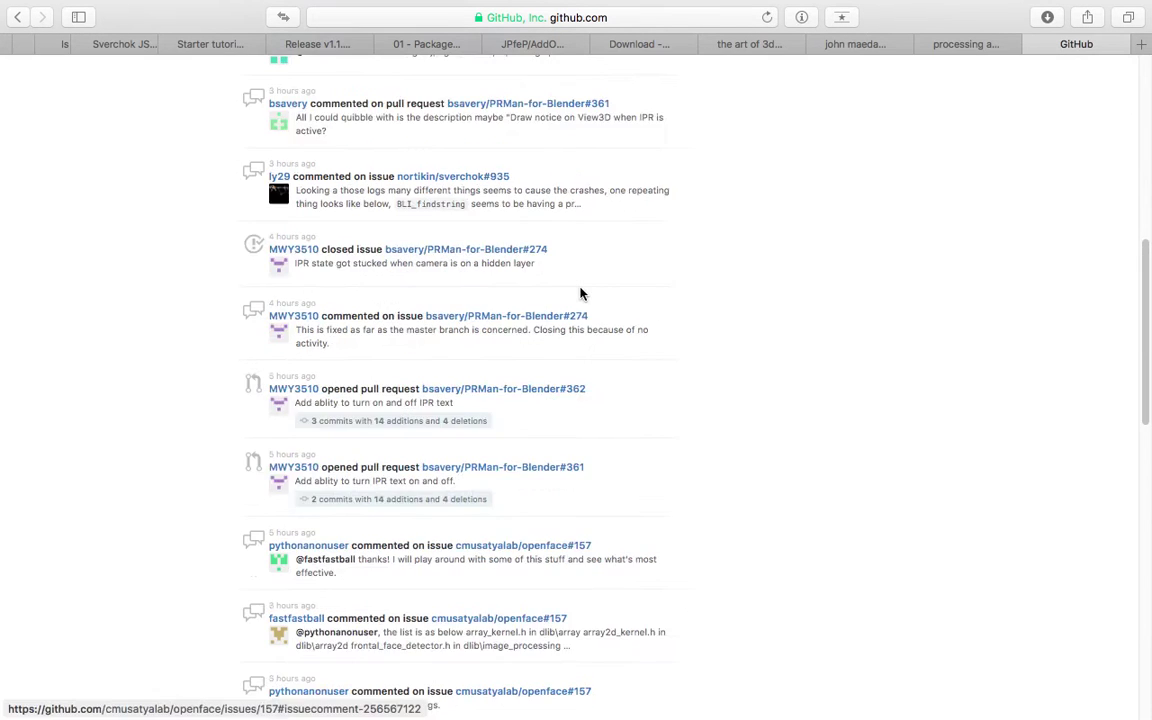
scroll(604, 337, up, 20)
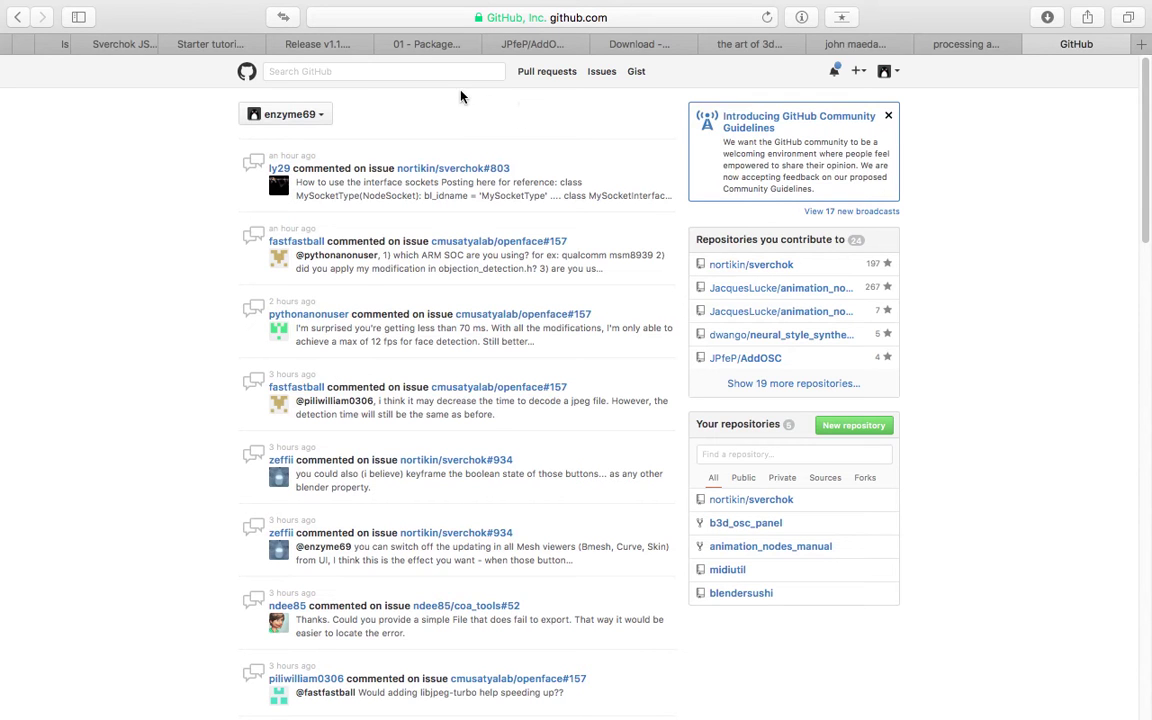
click(378, 72)
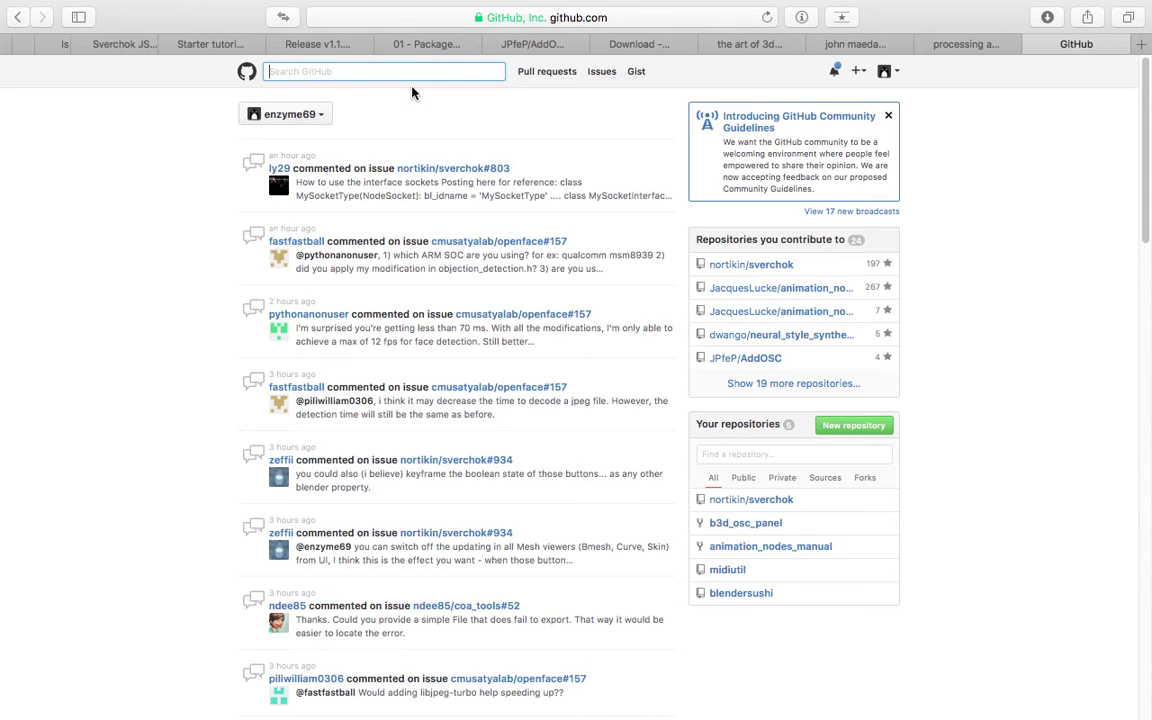
text(sverchok)
key(Return)
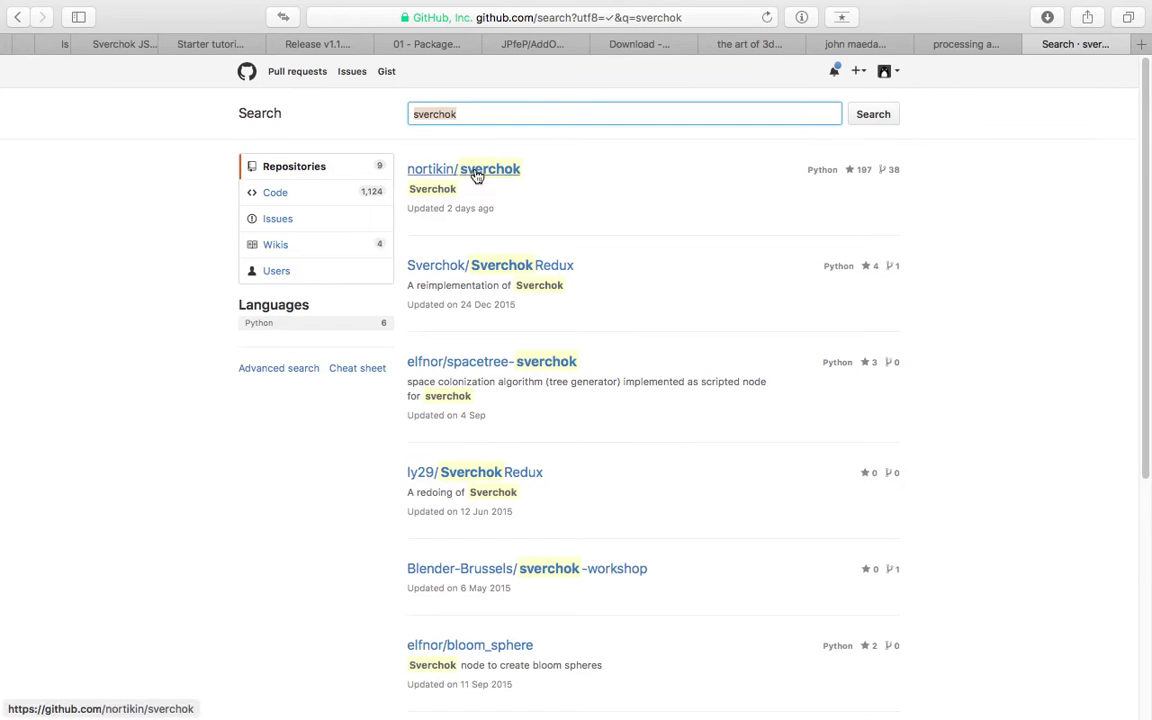
Download nortikin/sverchok as sverchok-master.zip and check the downloads list.
click(481, 172)
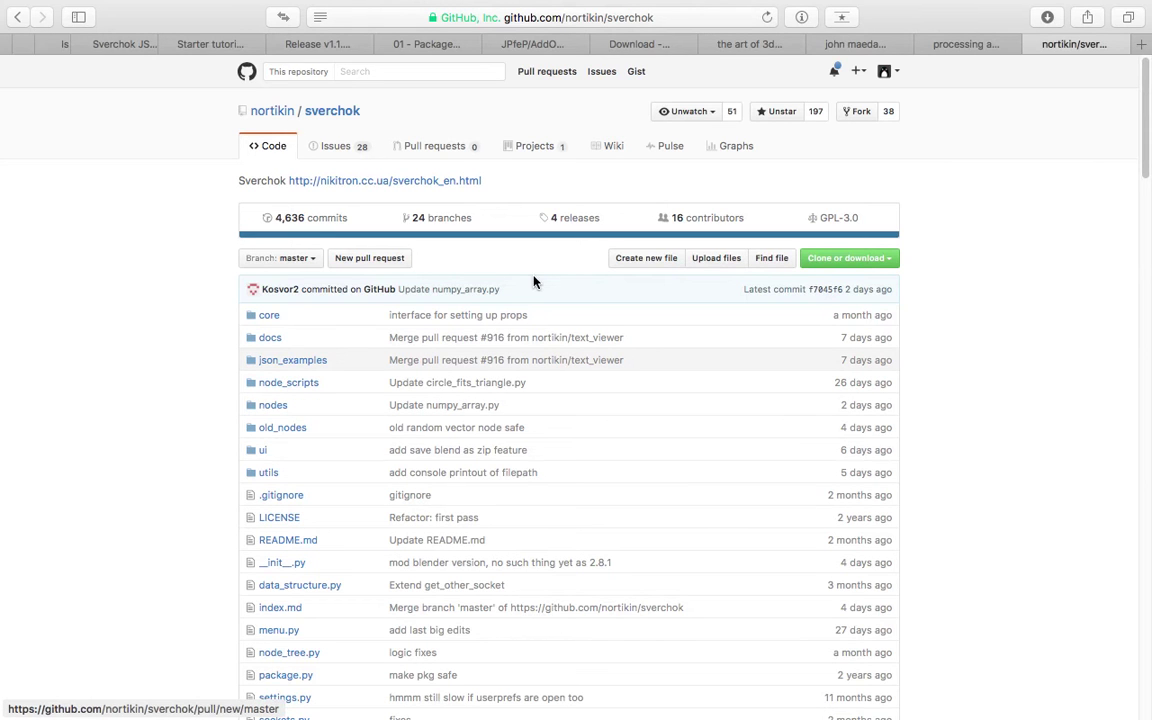
click(862, 260)
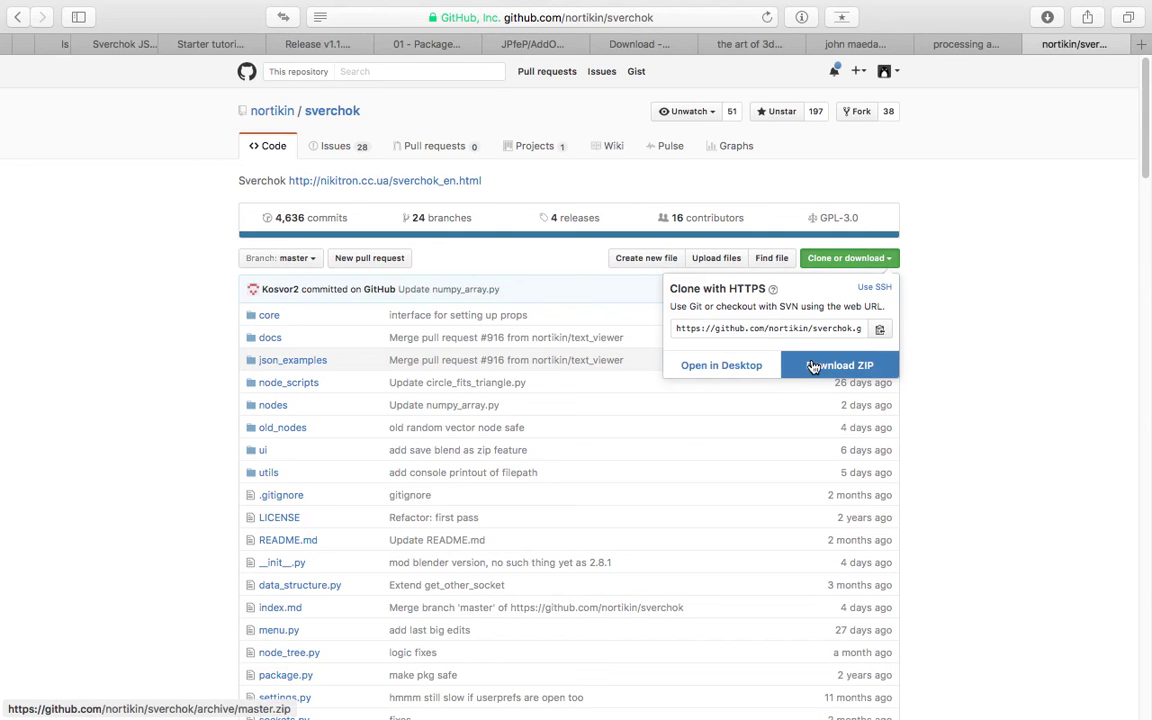
click(852, 370)
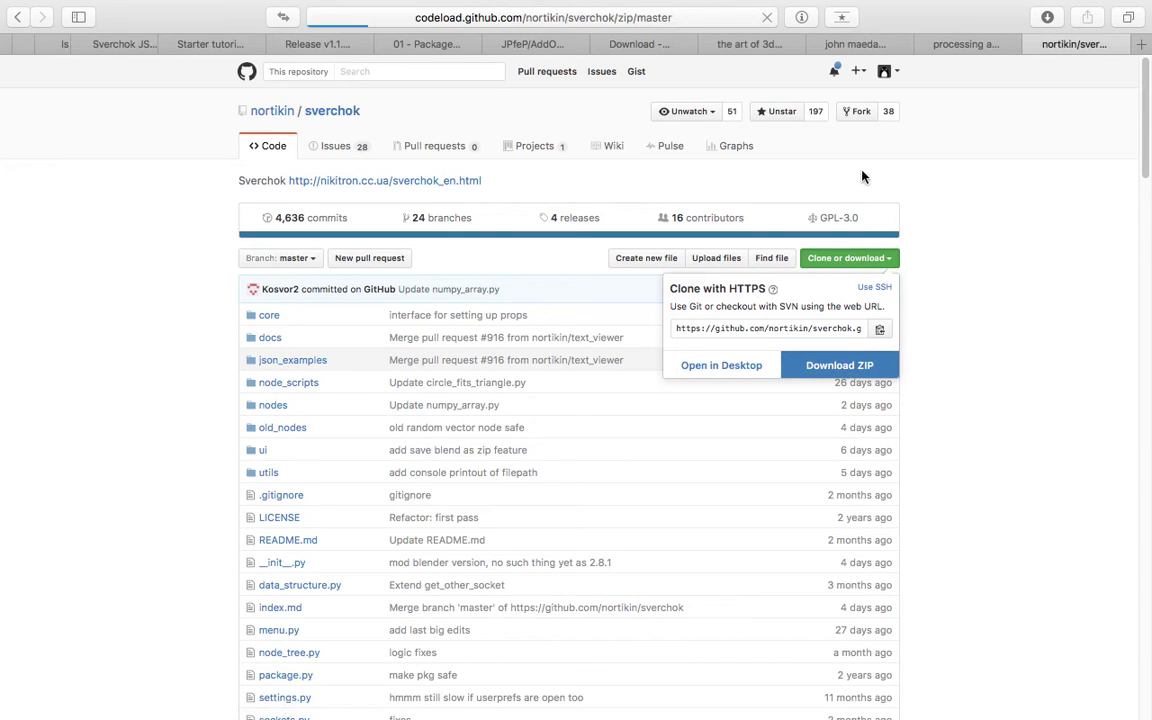
click(1047, 17)
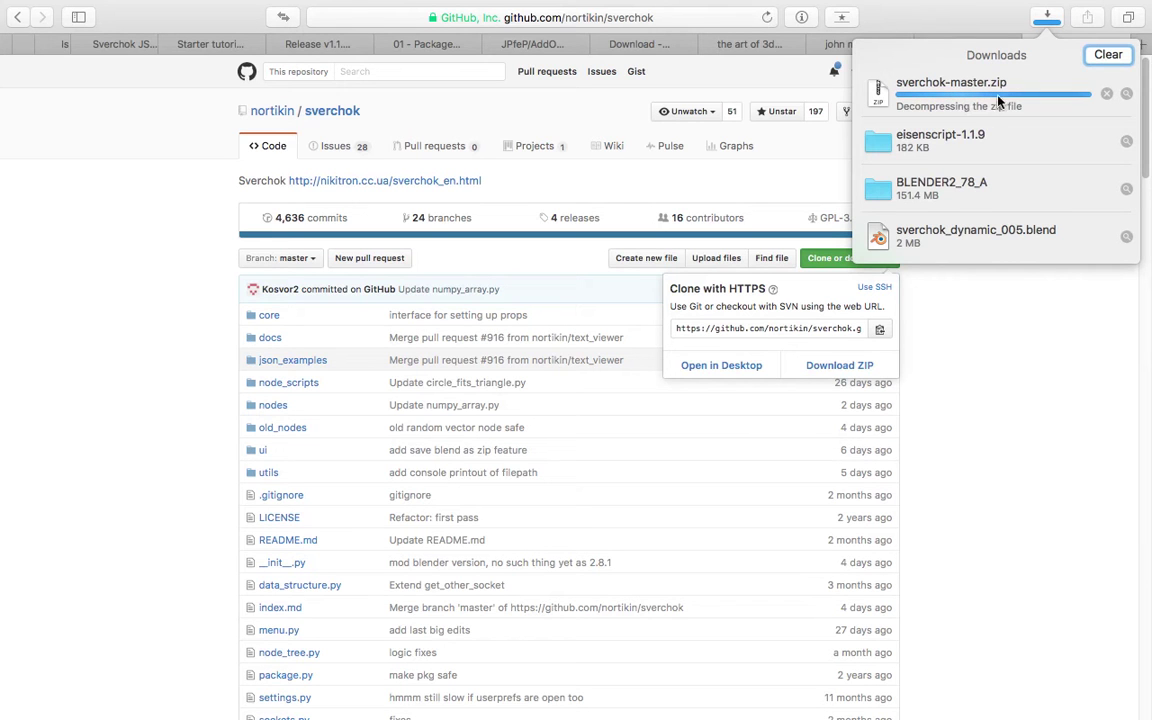
click(985, 24)
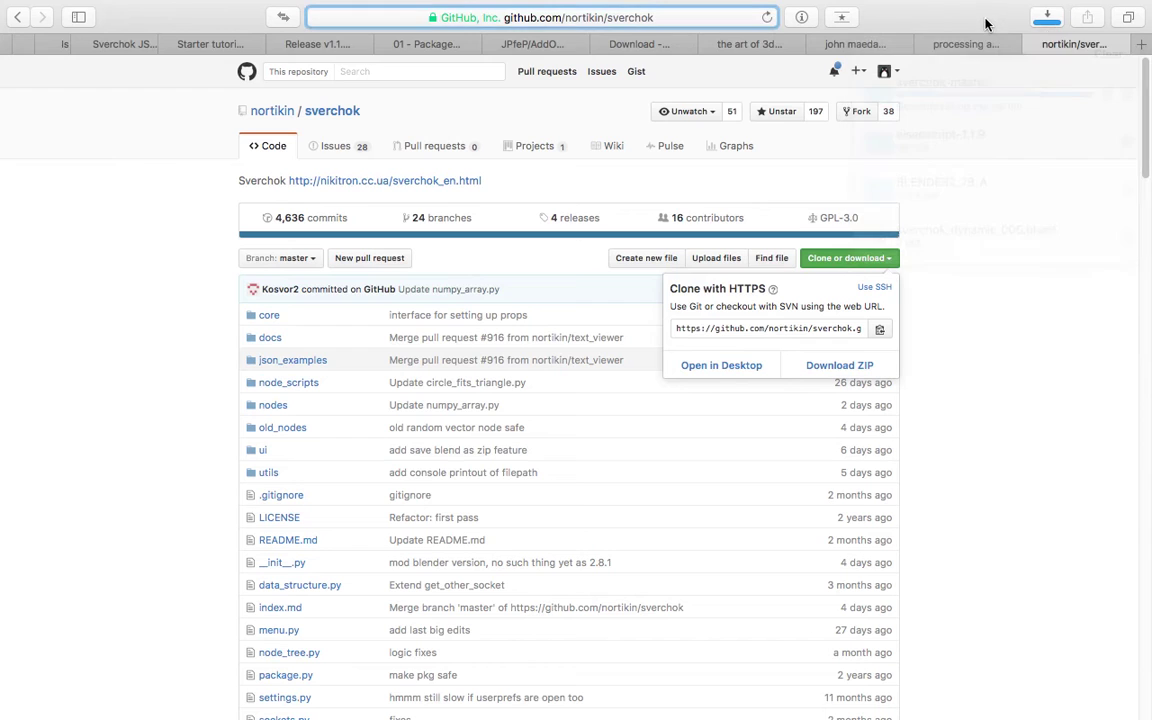
click(470, 17)
key(Escape)
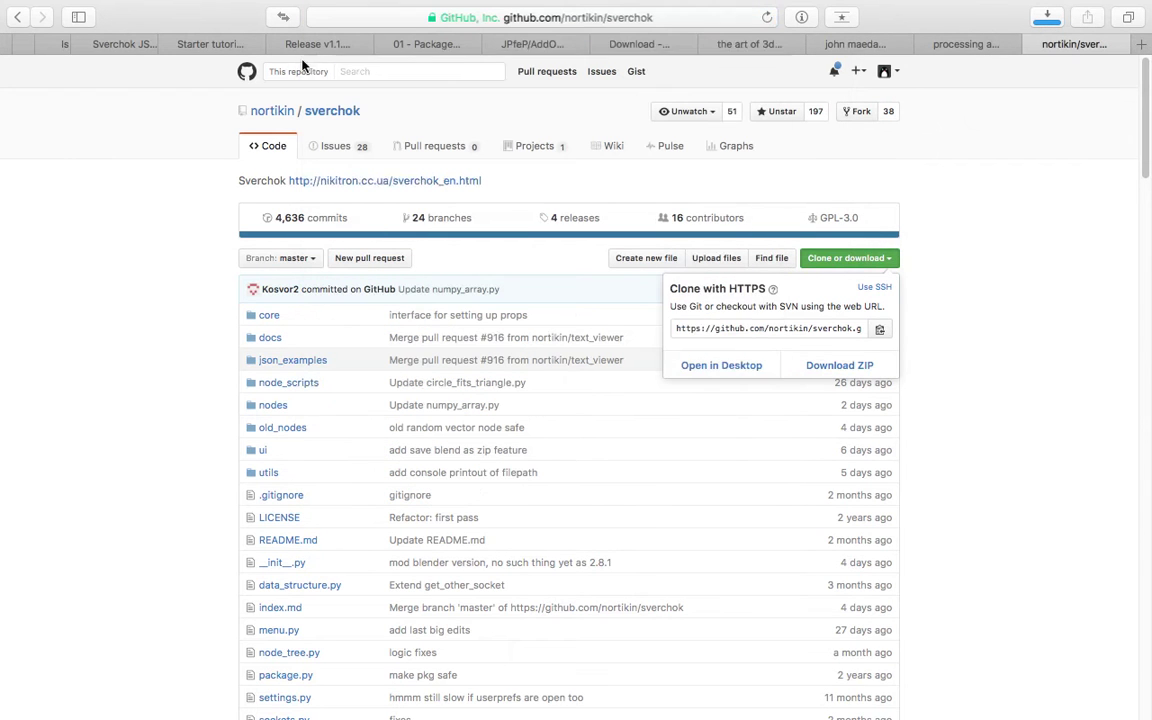
click(302, 65)
Search 'animation nodes' within the sverchok repository, including its issues.
click(424, 72)
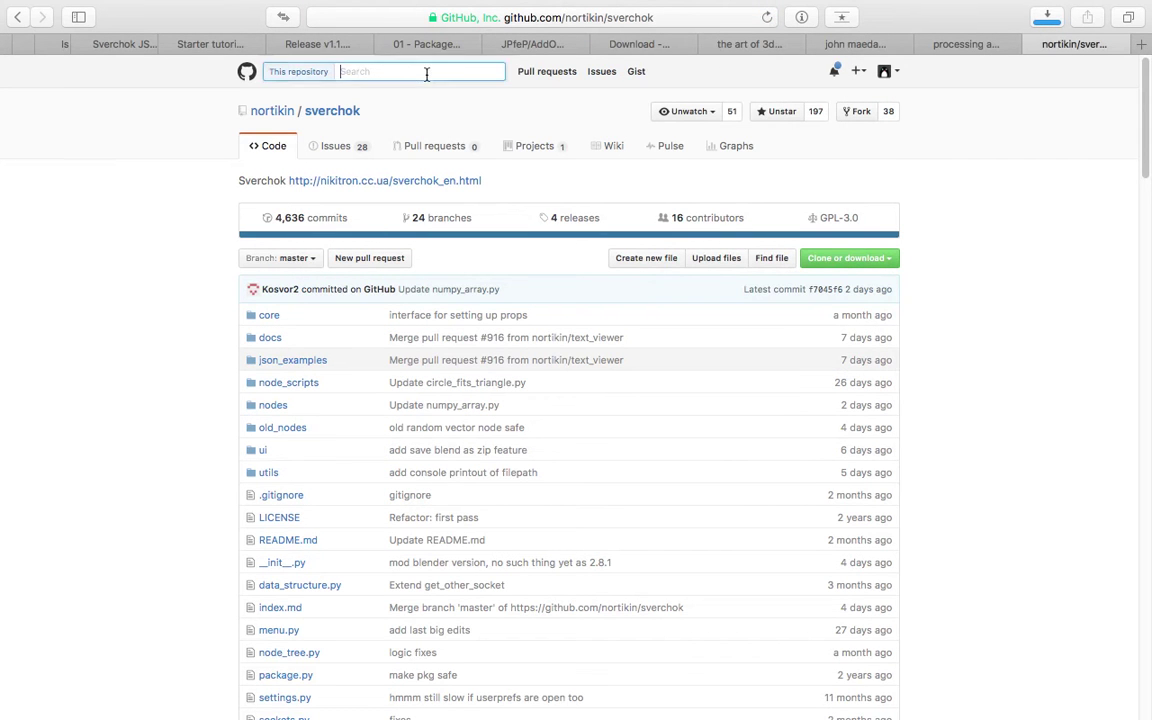
text(animation nodes)
key(Return)
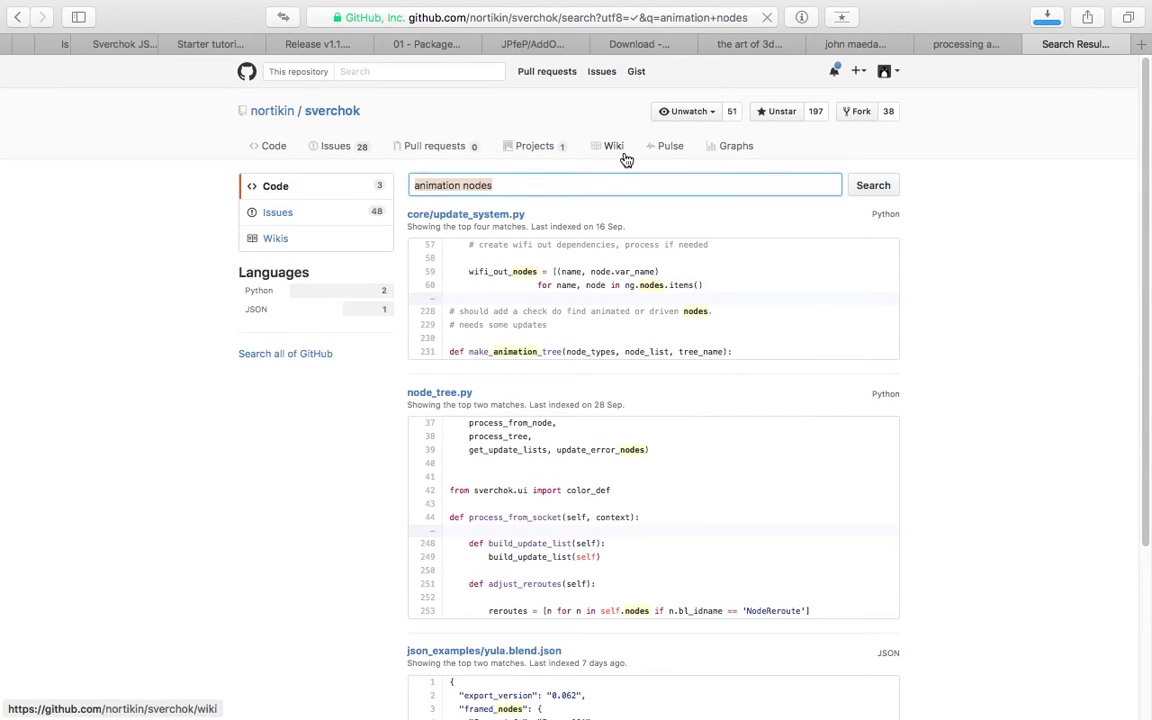
click(334, 148)
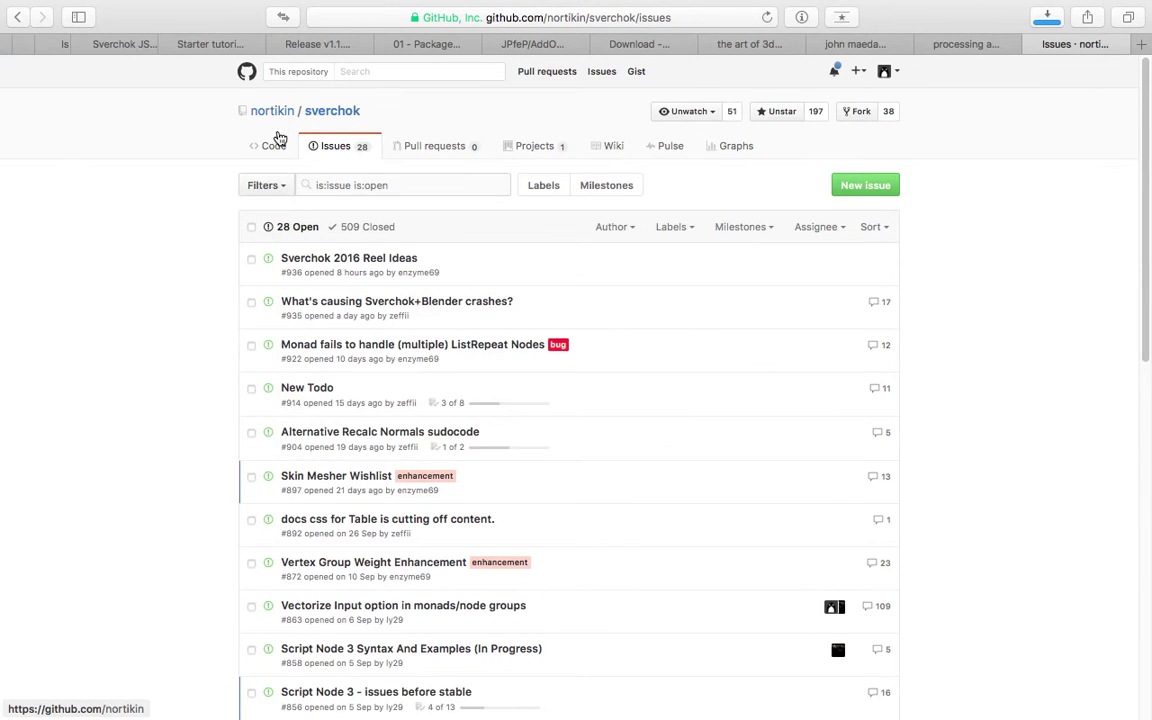
click(380, 71)
text(an)
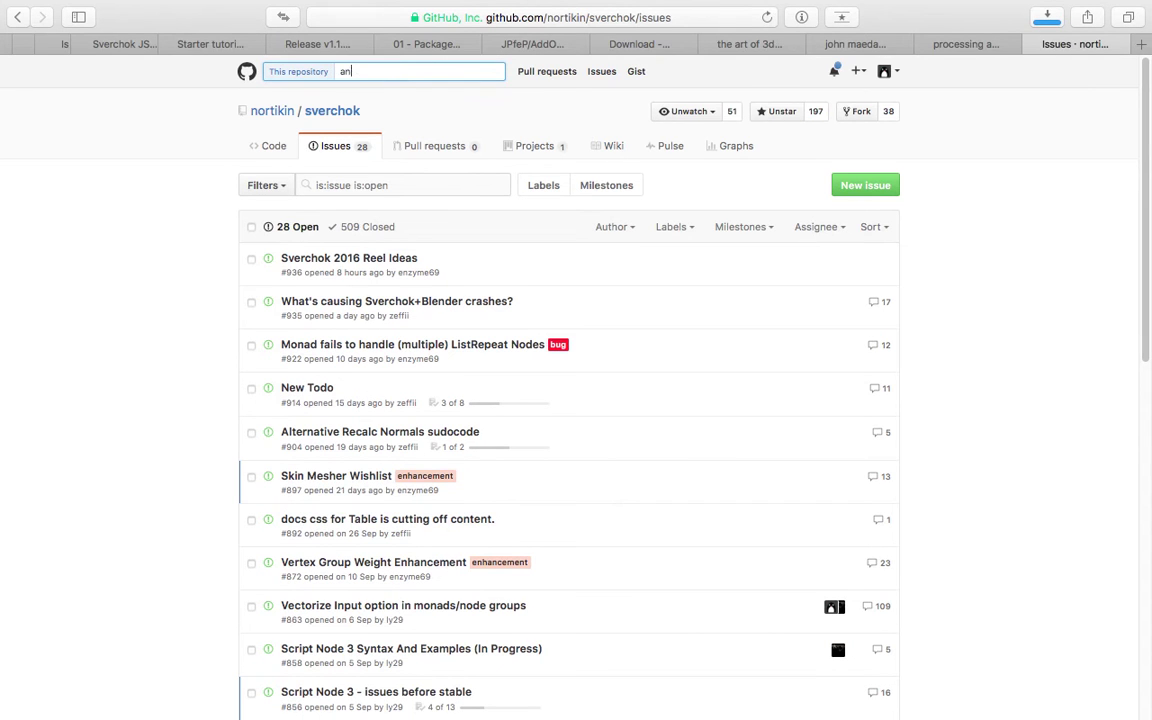
text(imation nodes)
key(Return)
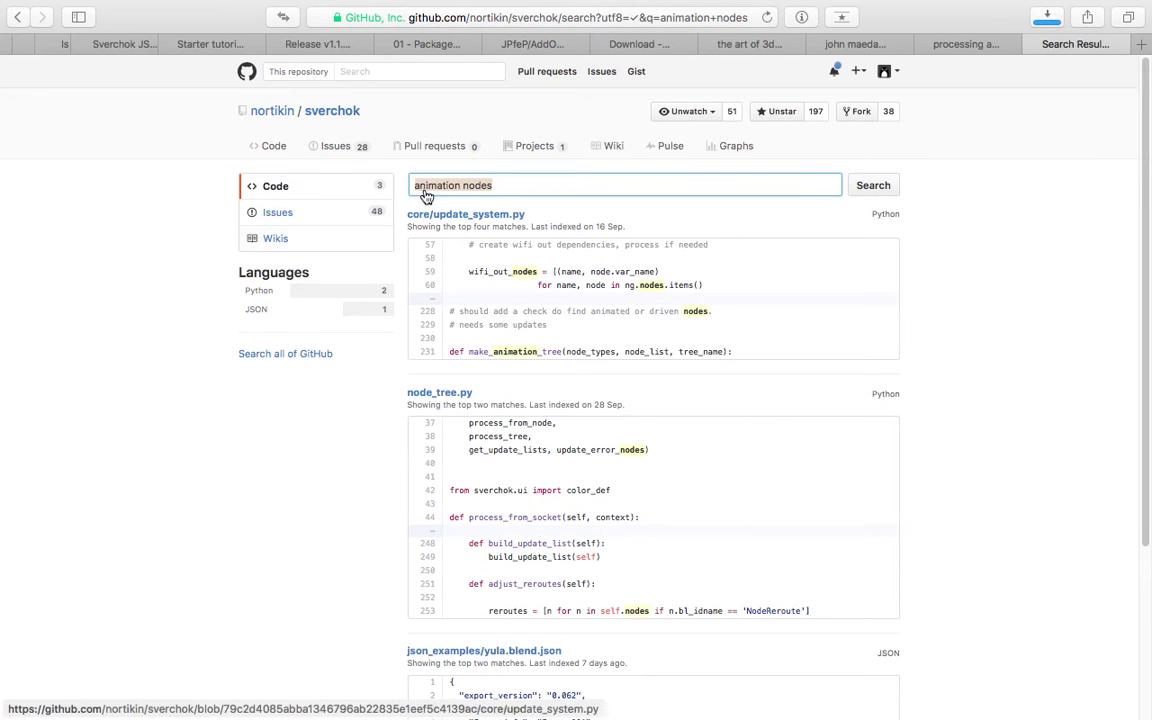
Search all of GitHub for 'animation nodes', surfacing JacquesLucke/animation_nodes among 73 results.
click(373, 72)
text(animation nodes)
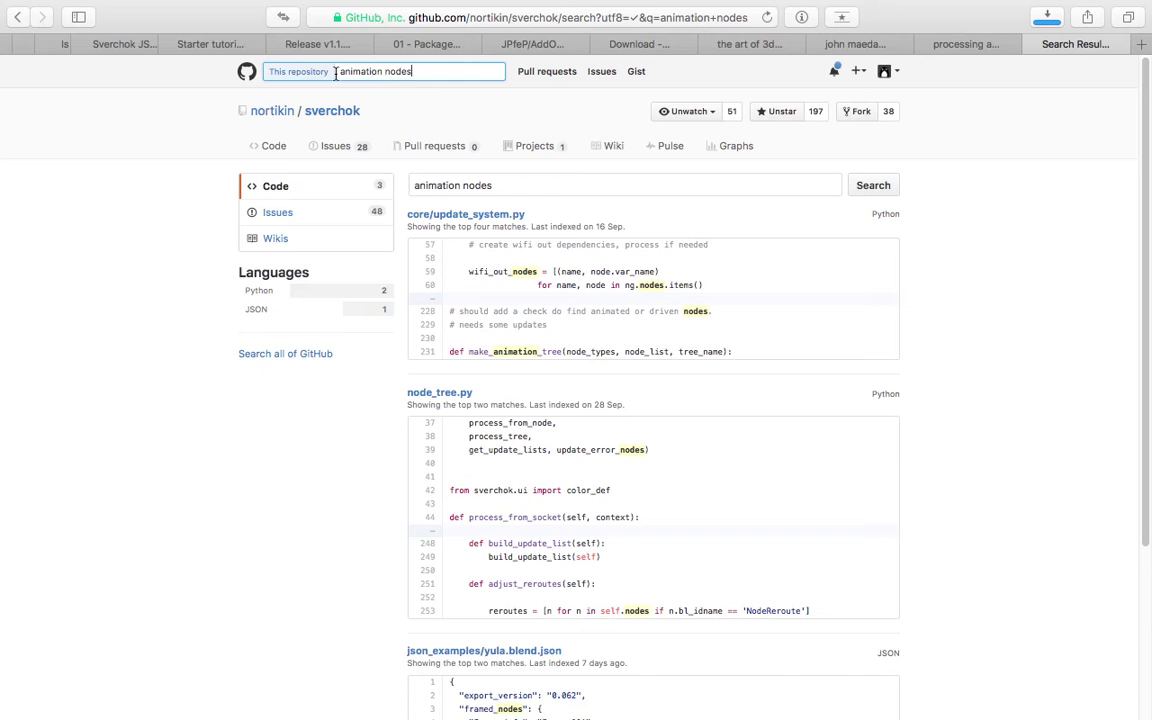
click(246, 71)
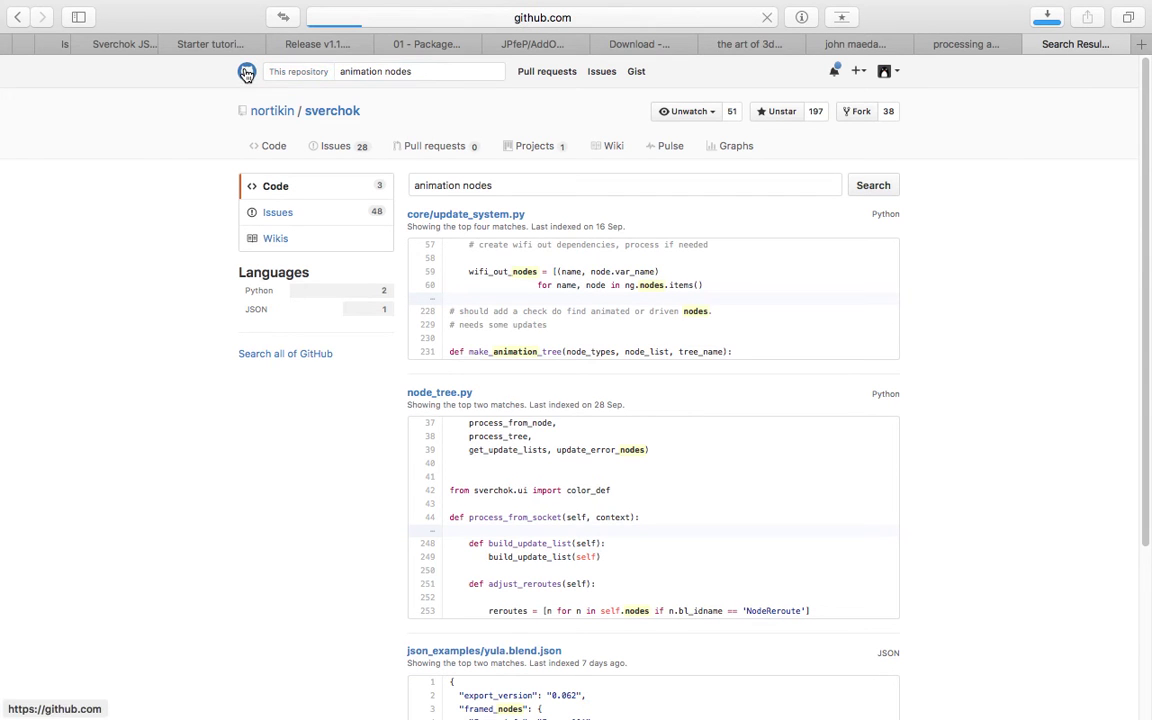
click(377, 71)
text(animation nodes)
key(Return)
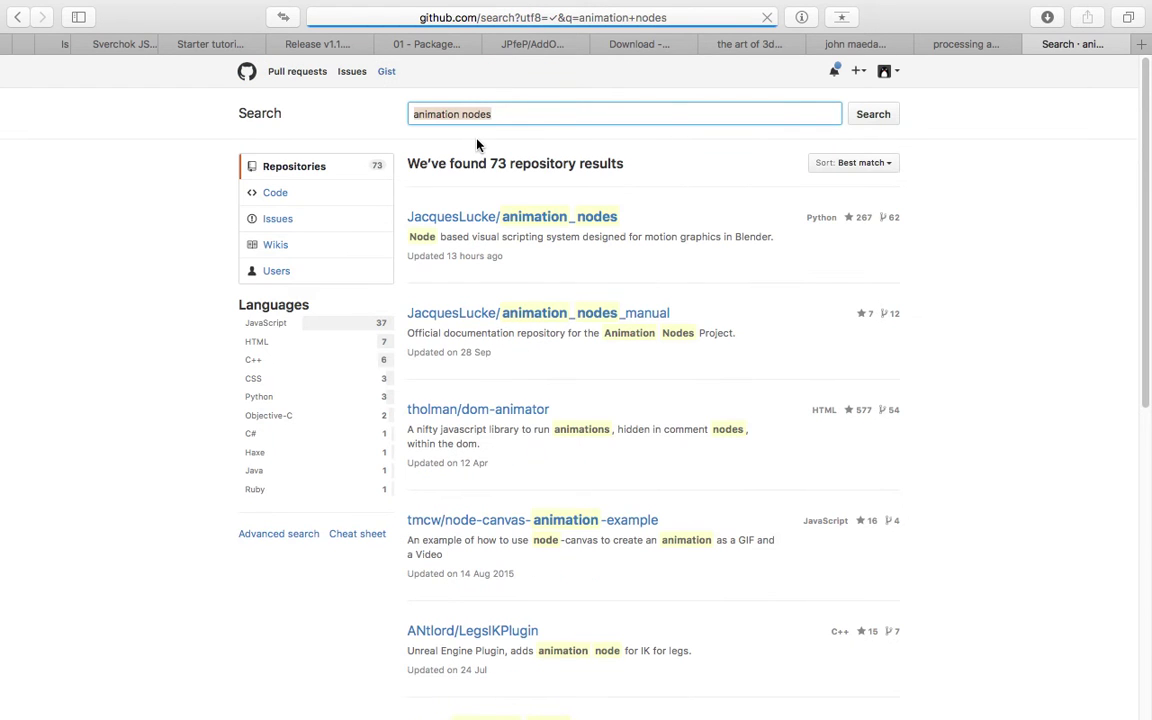
Download the JacquesLucke/animation_nodes repository via Clone or download > Download ZIP.
click(530, 218)
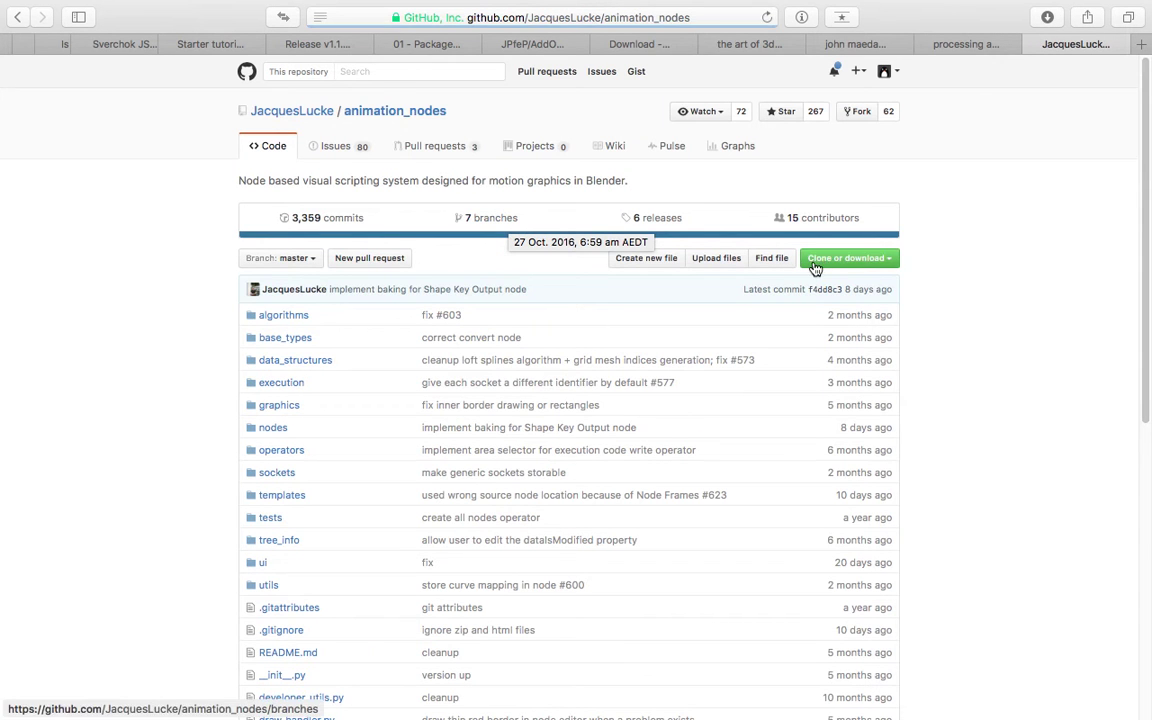
click(880, 262)
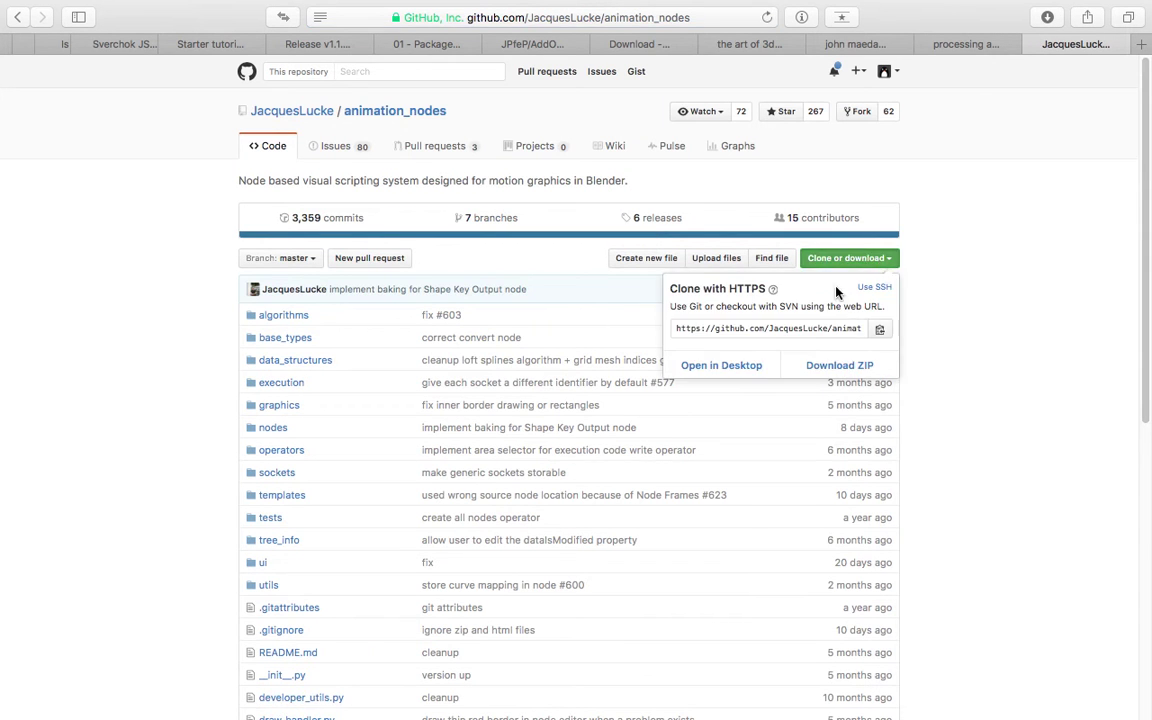
click(884, 364)
click(1028, 163)
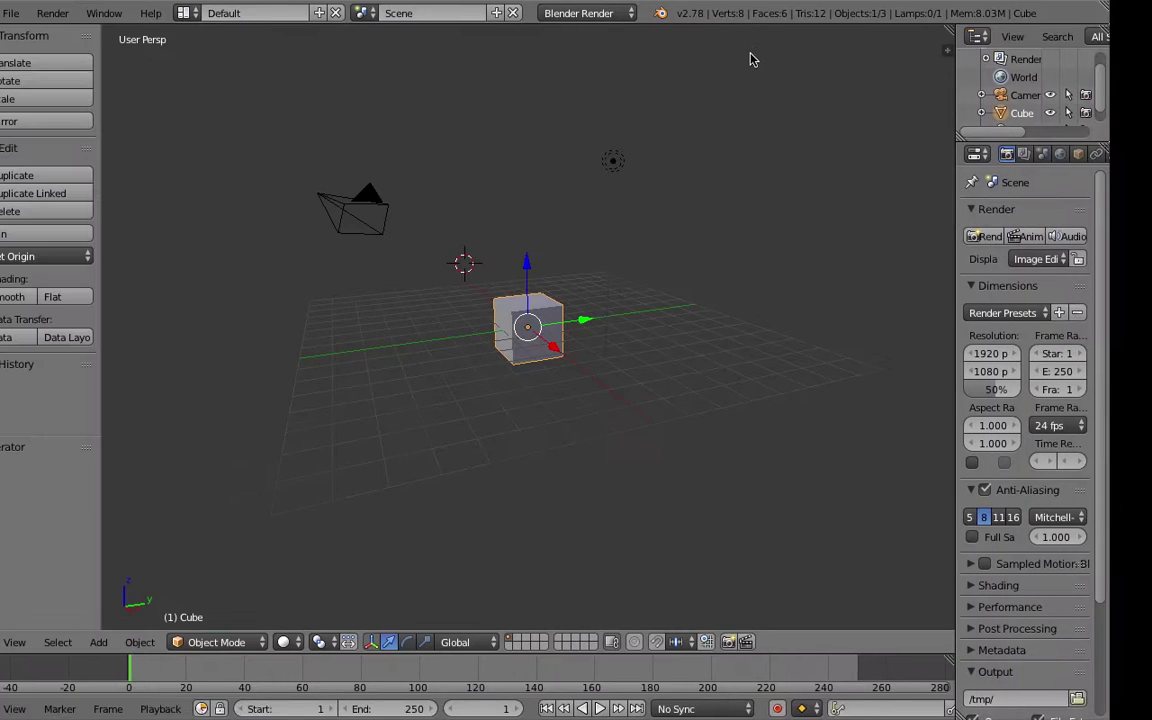
scroll(459, 290, up, 3)
Orbit around Blender's default cube, camera and lamp, then switch to the browser desktop.
middle_drag(577, 317, 597, 311)
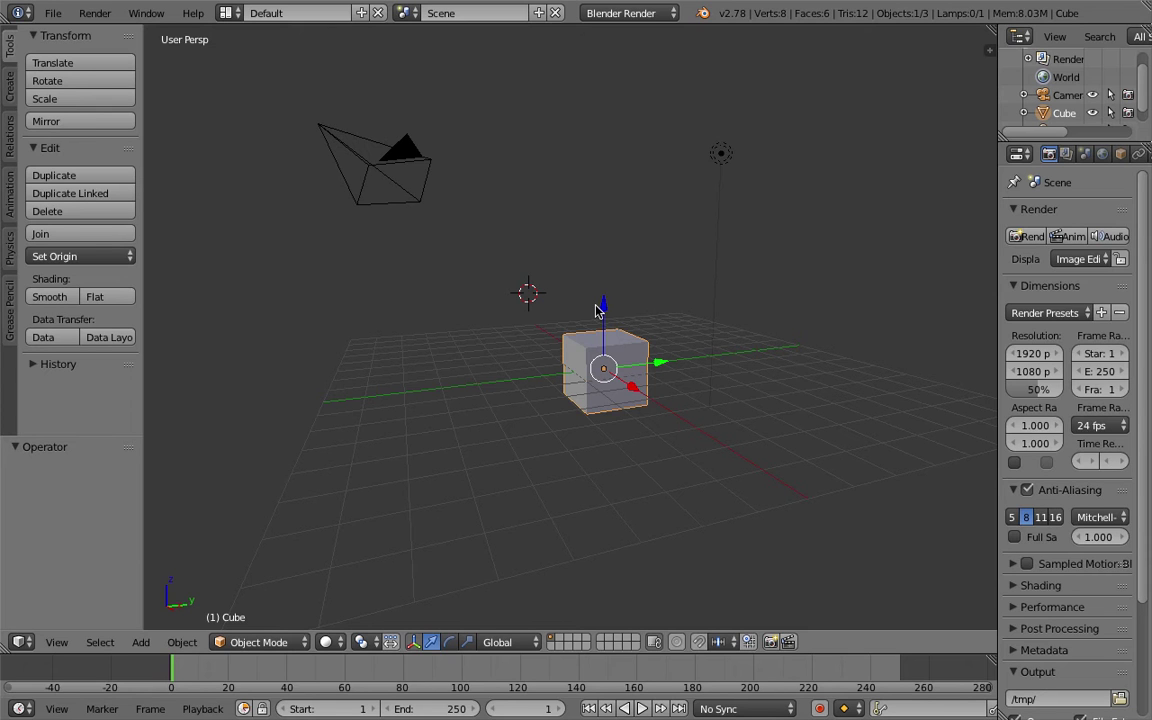
middle_drag(596, 311, 573, 319)
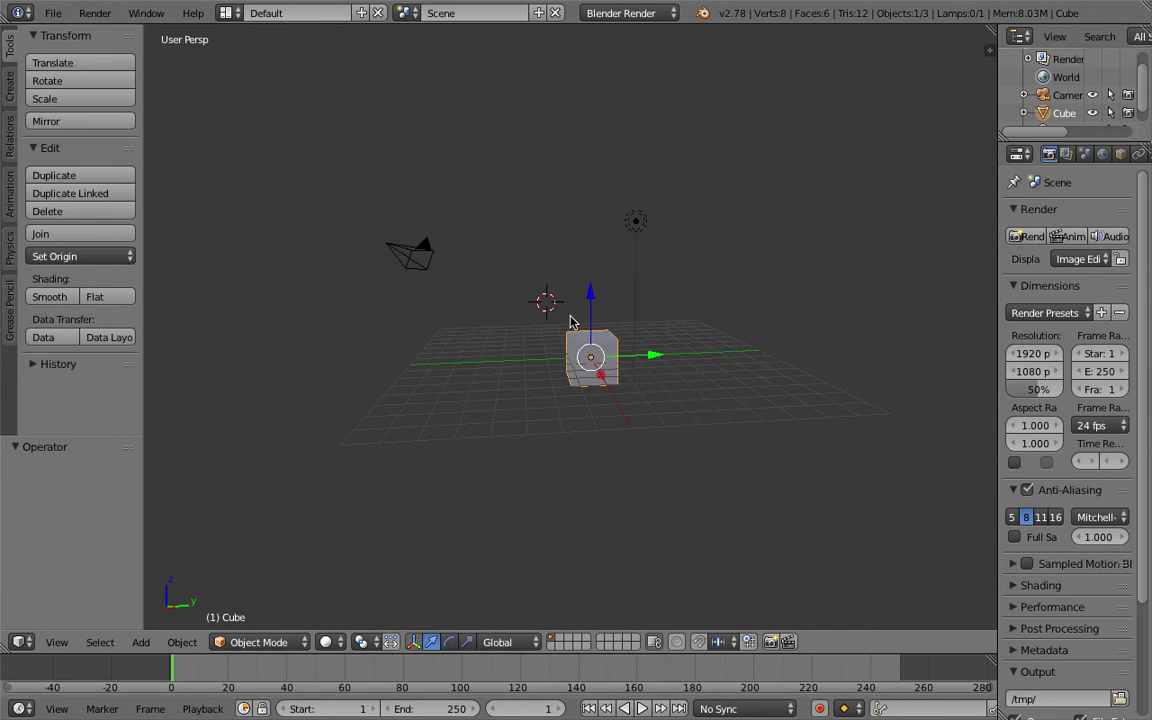
key(ctrl+Right)
key(ctrl+Left)
middle_drag(604, 306, 536, 304)
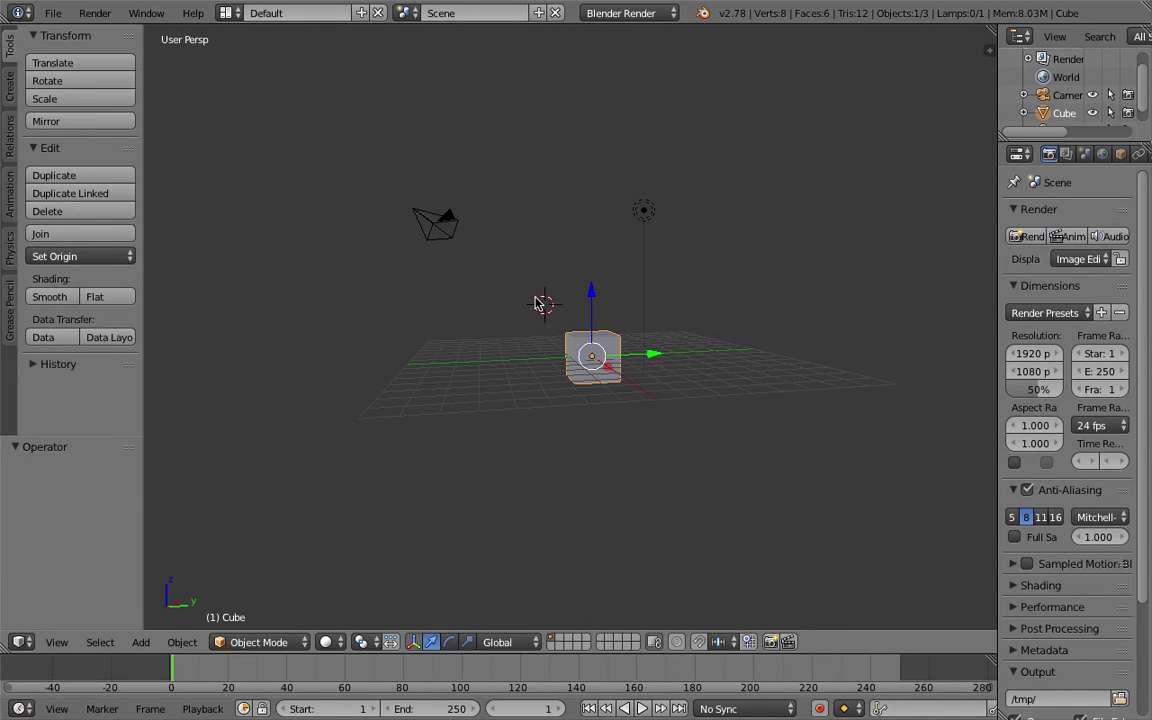
key(ctrl+Right)
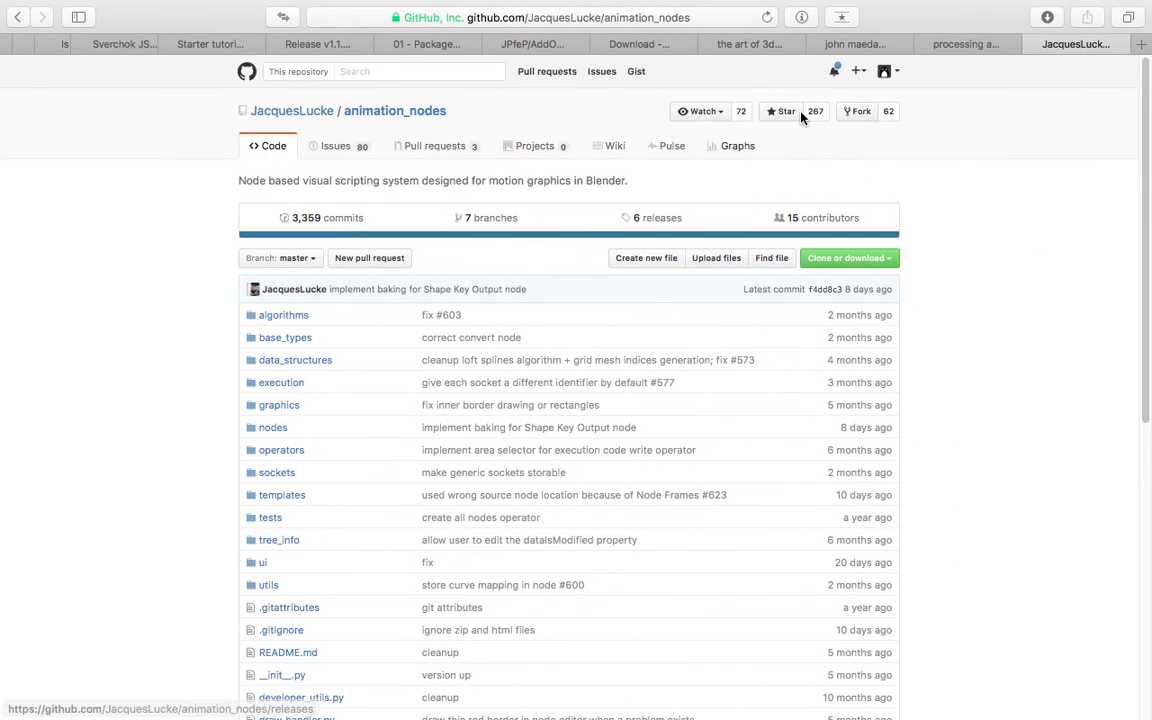
Look through the 'art of 3d computer animation and effects' book results, then close that tab.
click(752, 45)
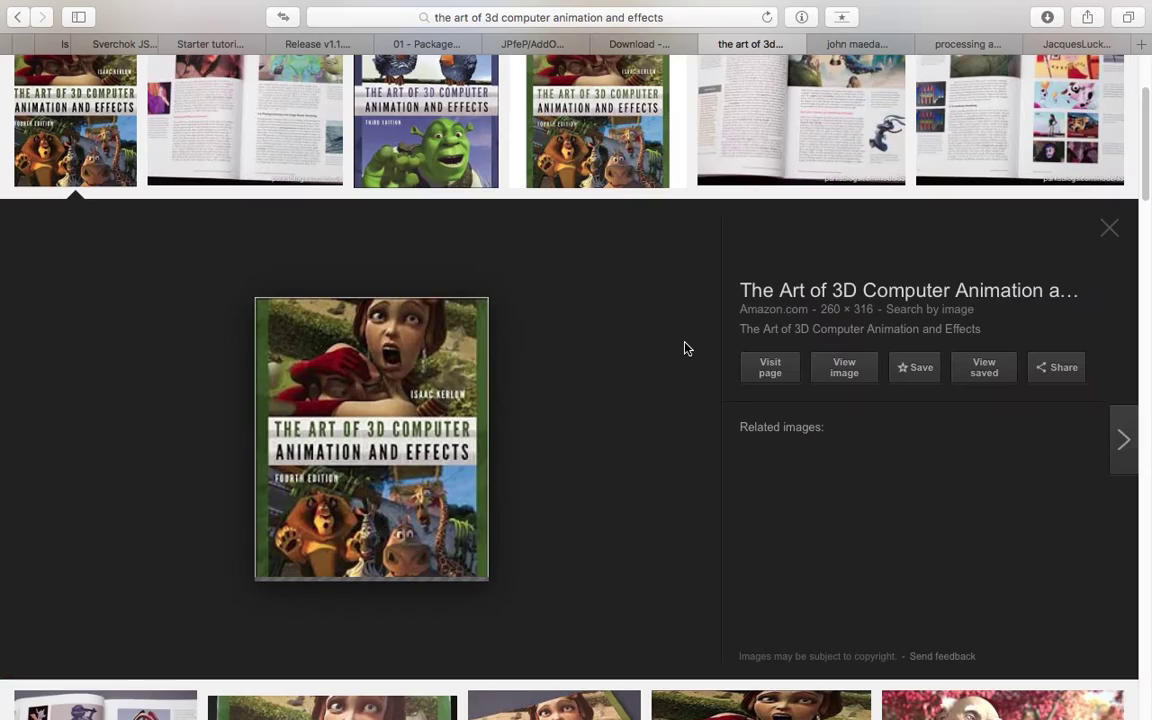
drag(1147, 205, 1148, 213)
scroll(1148, 213, down, 8)
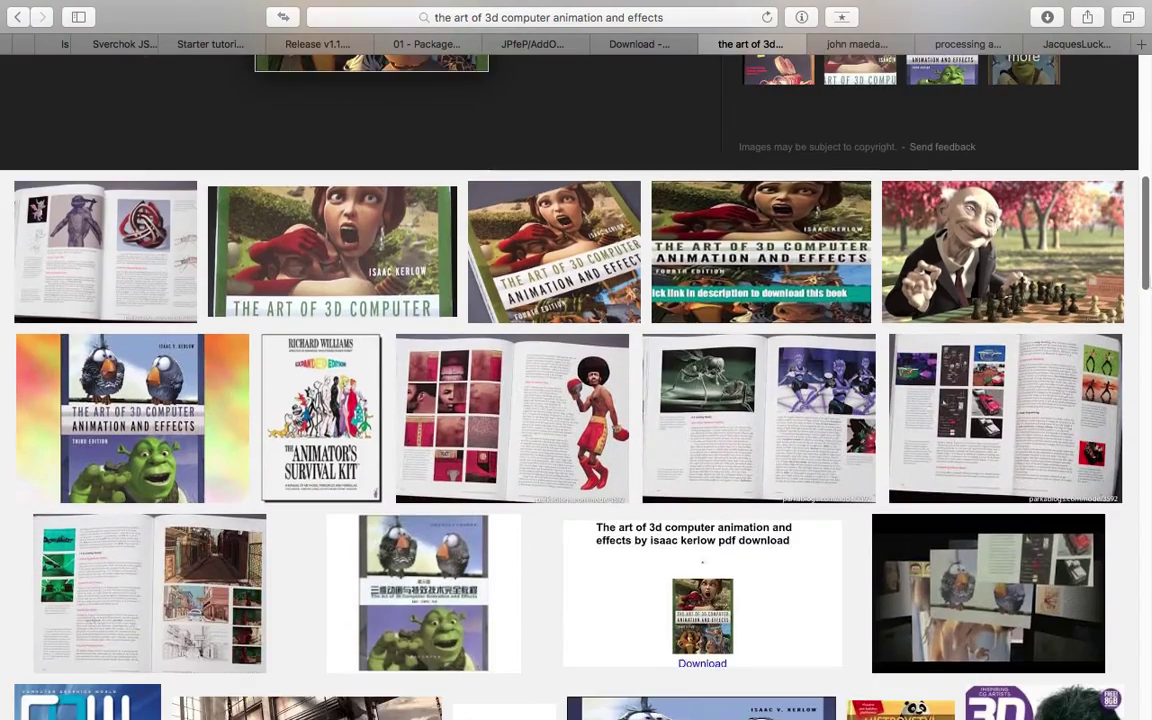
scroll(777, 341, up, 3)
scroll(470, 362, up, 6)
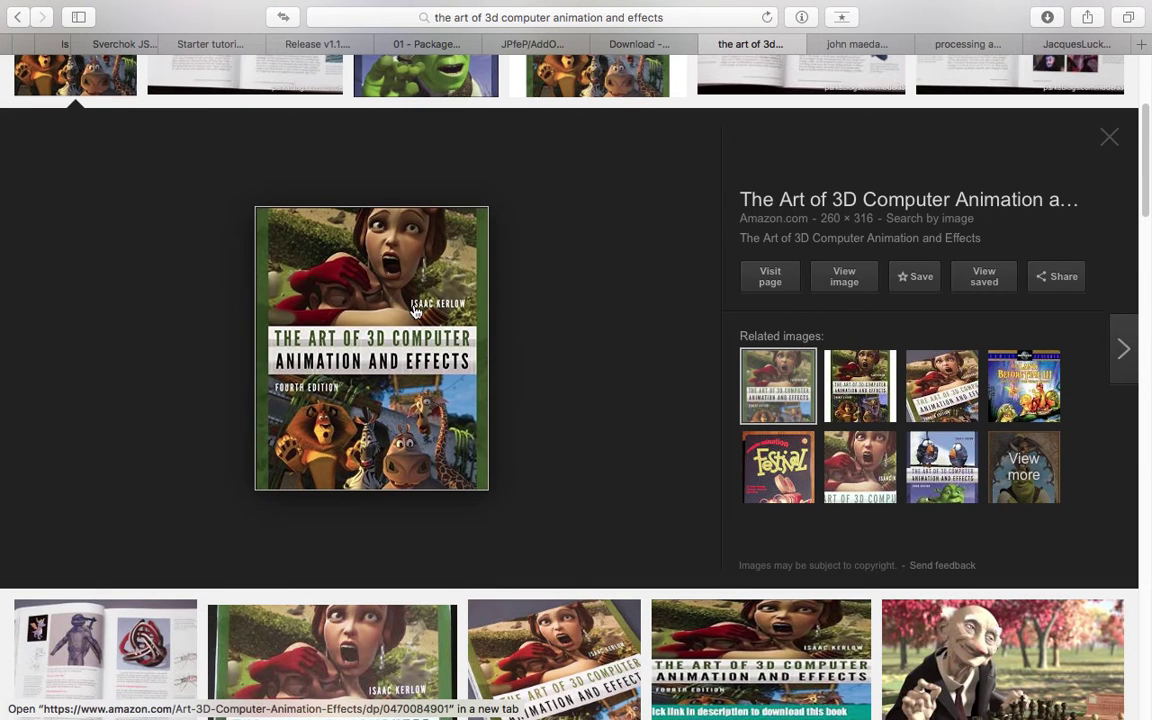
scroll(420, 291, up, 3)
scroll(476, 321, up, 3)
scroll(540, 420, down, 3)
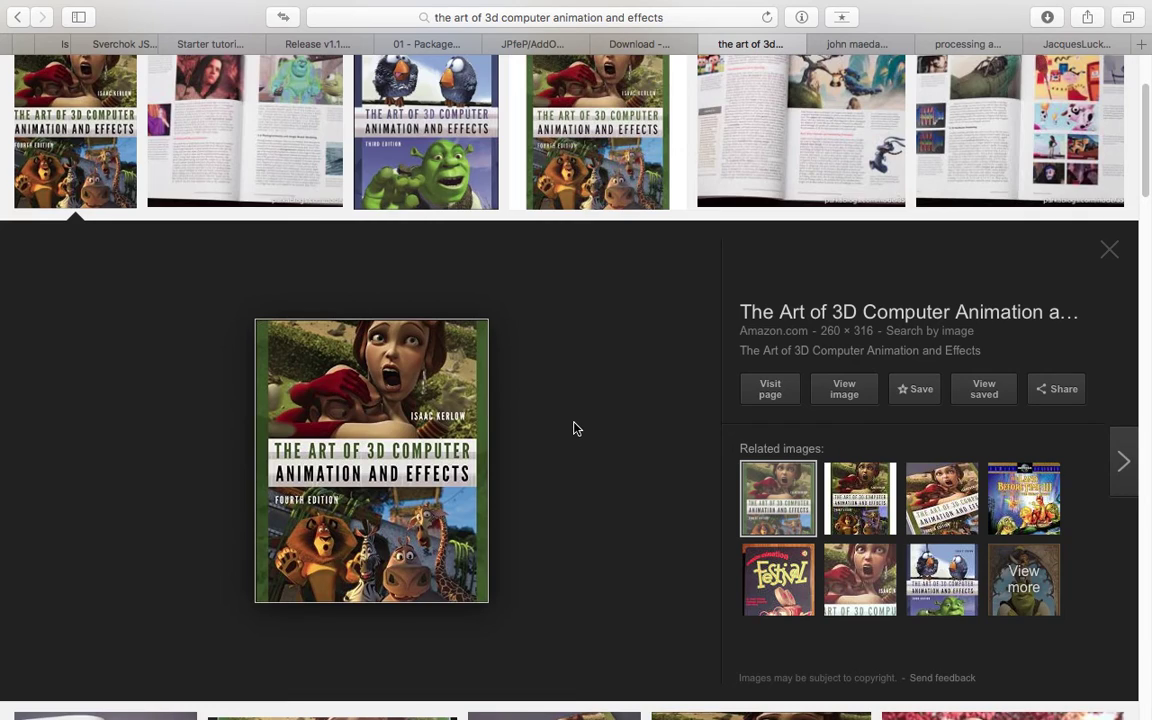
scroll(576, 429, down, 15)
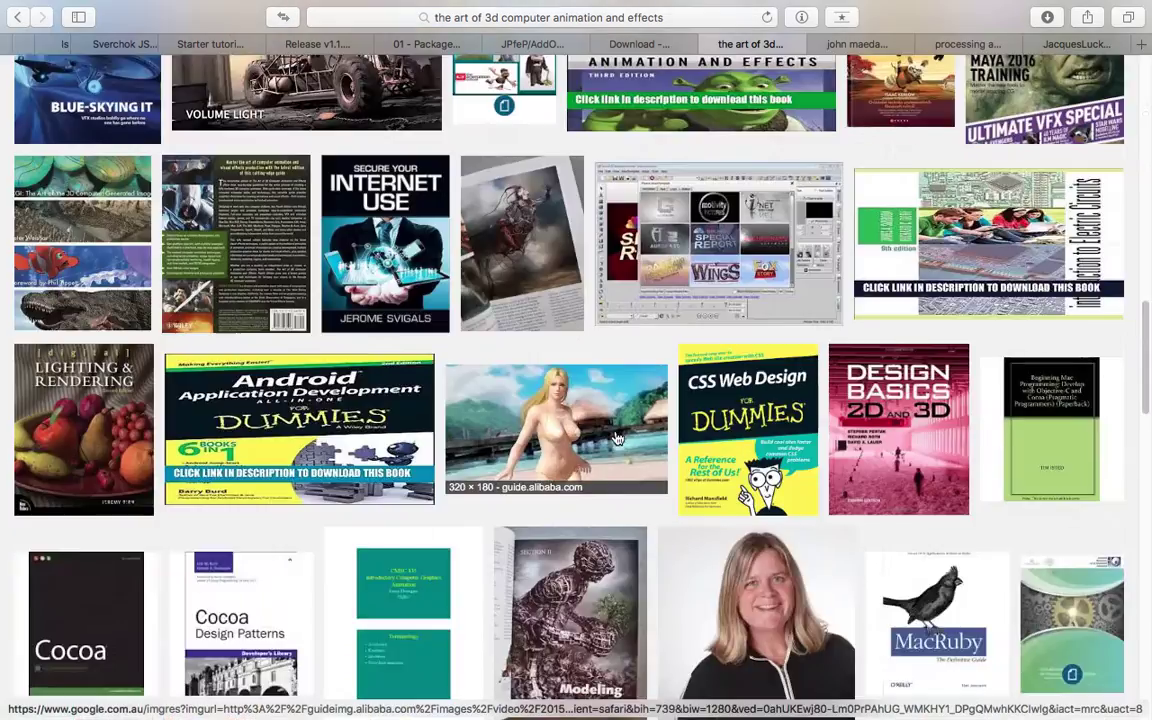
scroll(641, 438, up, 15)
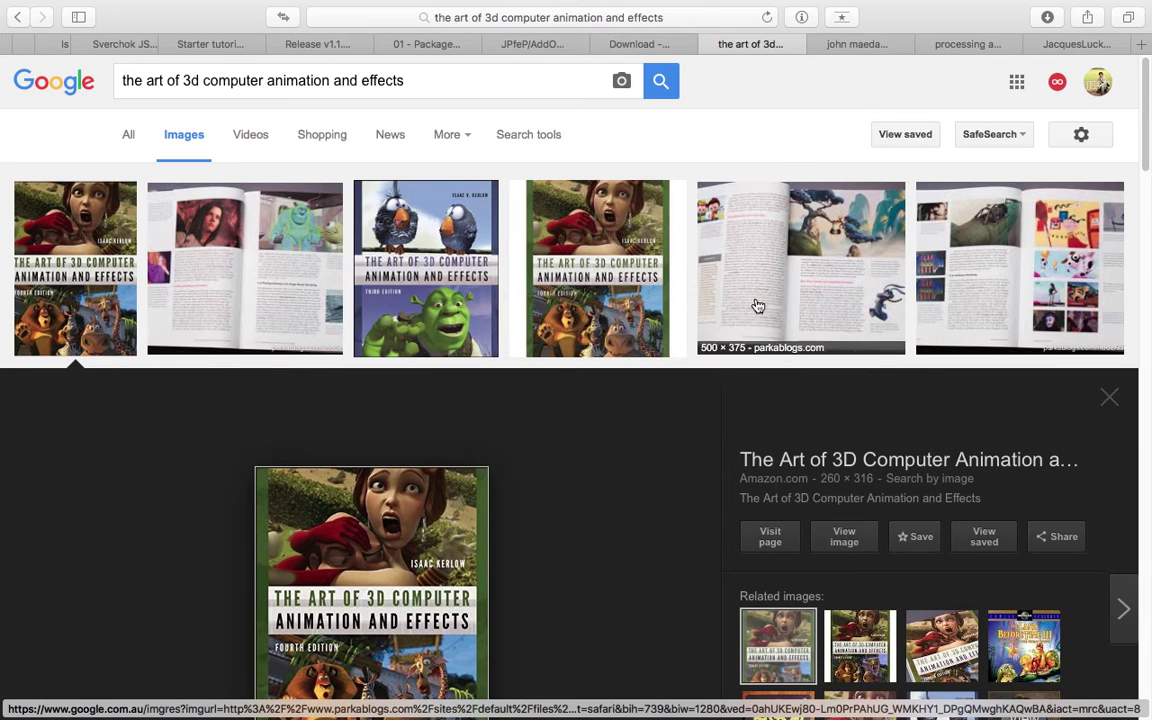
click(713, 47)
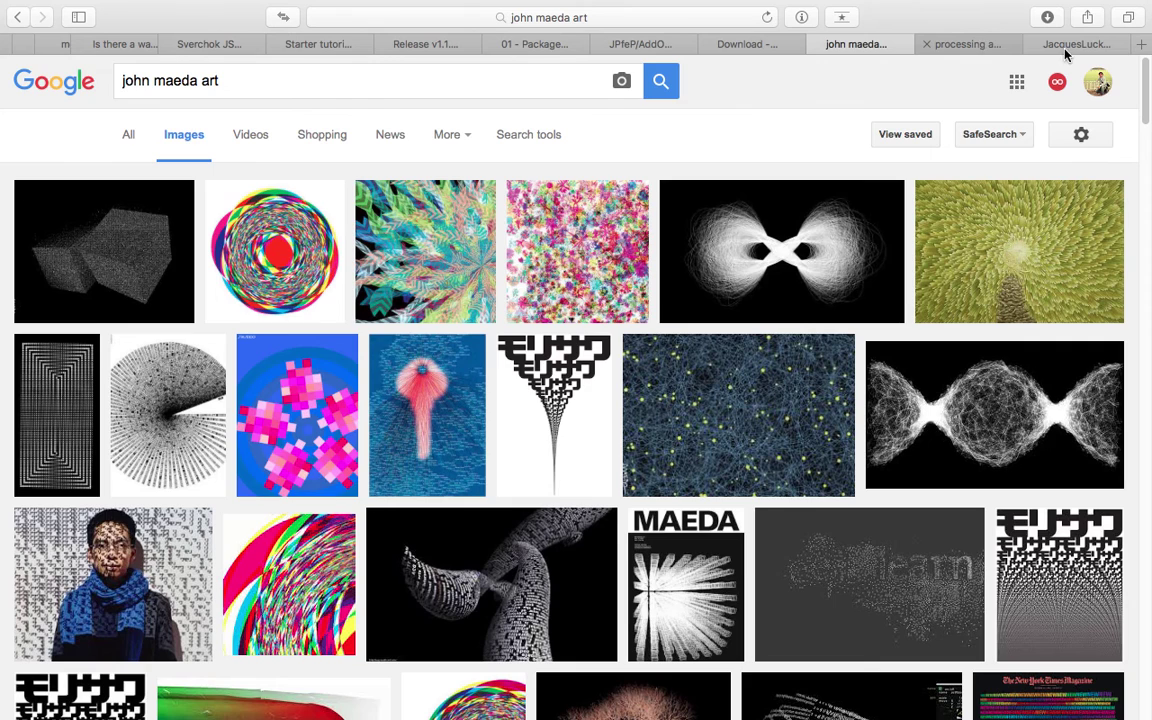
key(ctrl+Tab)
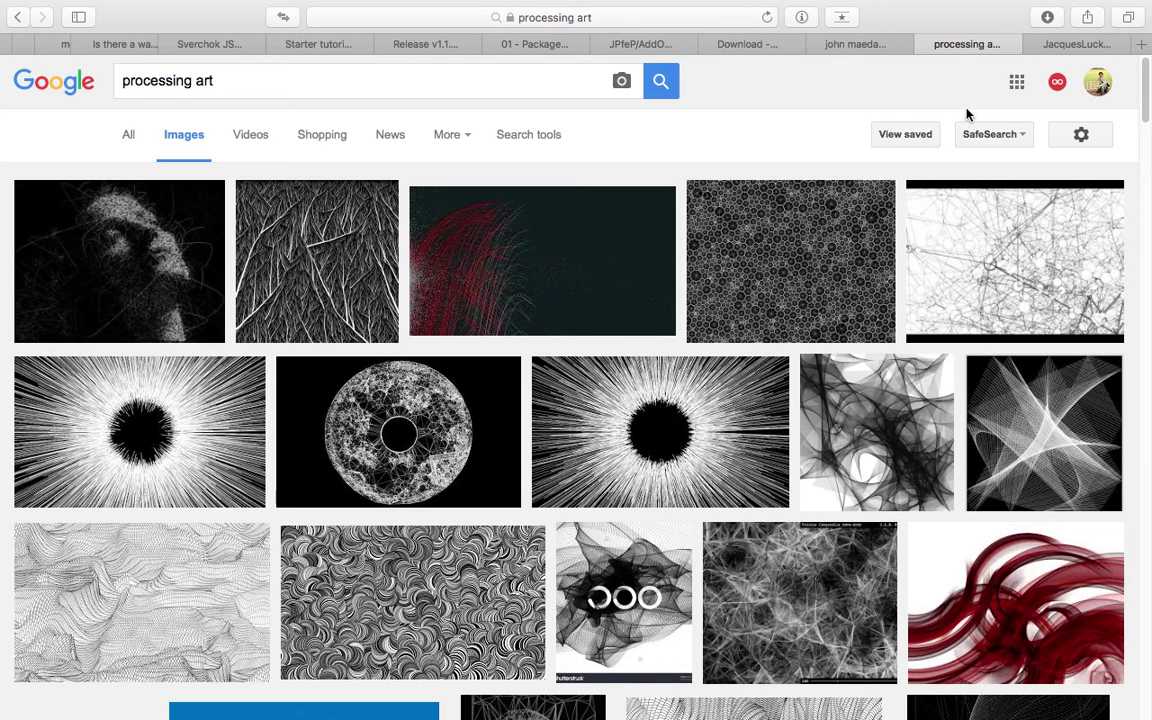
click(869, 47)
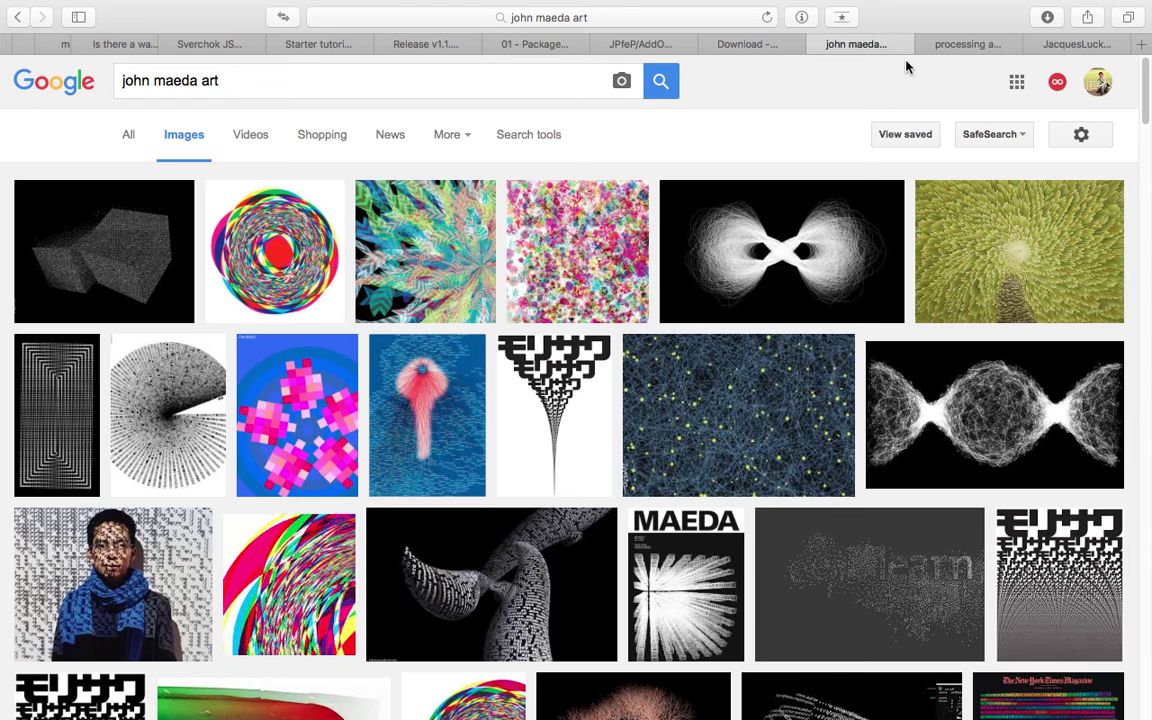
click(214, 80)
key(BackSpace)
key(BackSpace)
key(BackSpace)
key(BackSpace)
key(BackSpace)
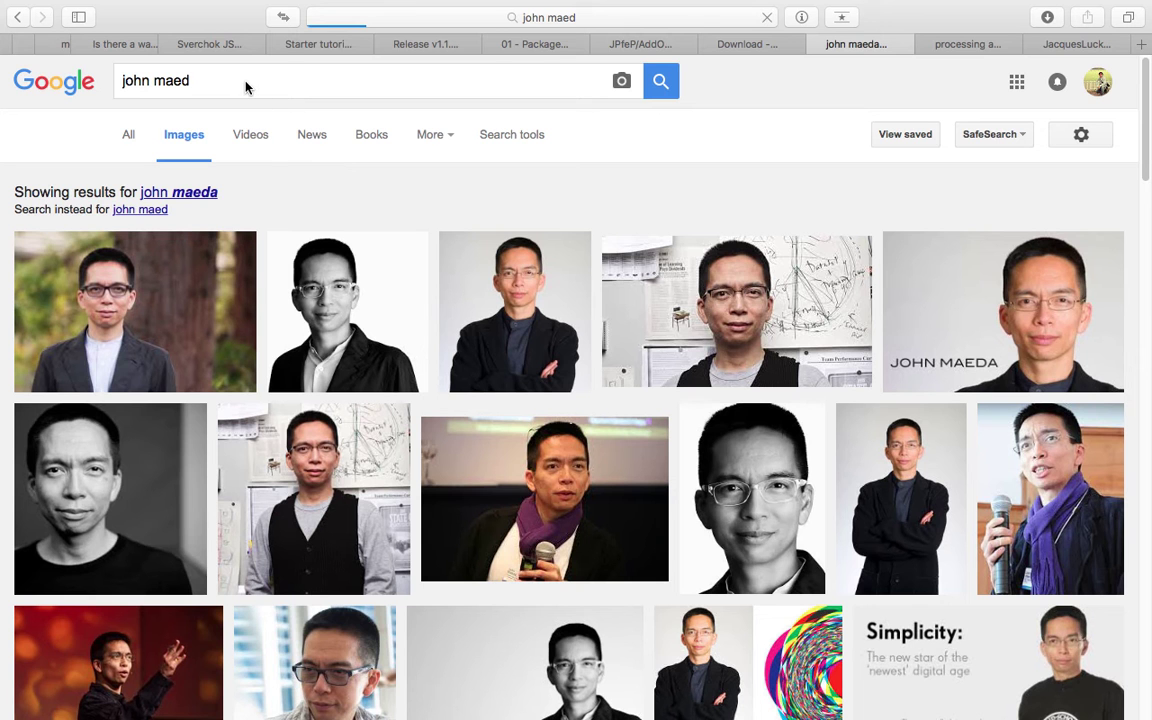
click(247, 87)
text(a)
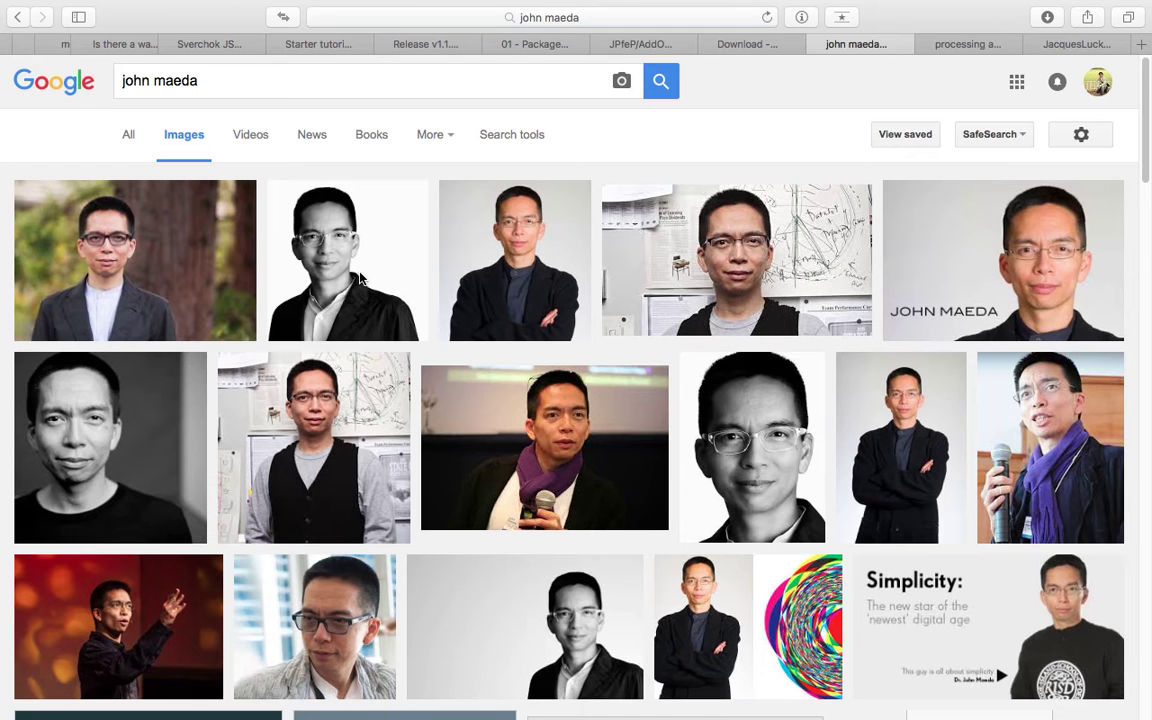
click(350, 83)
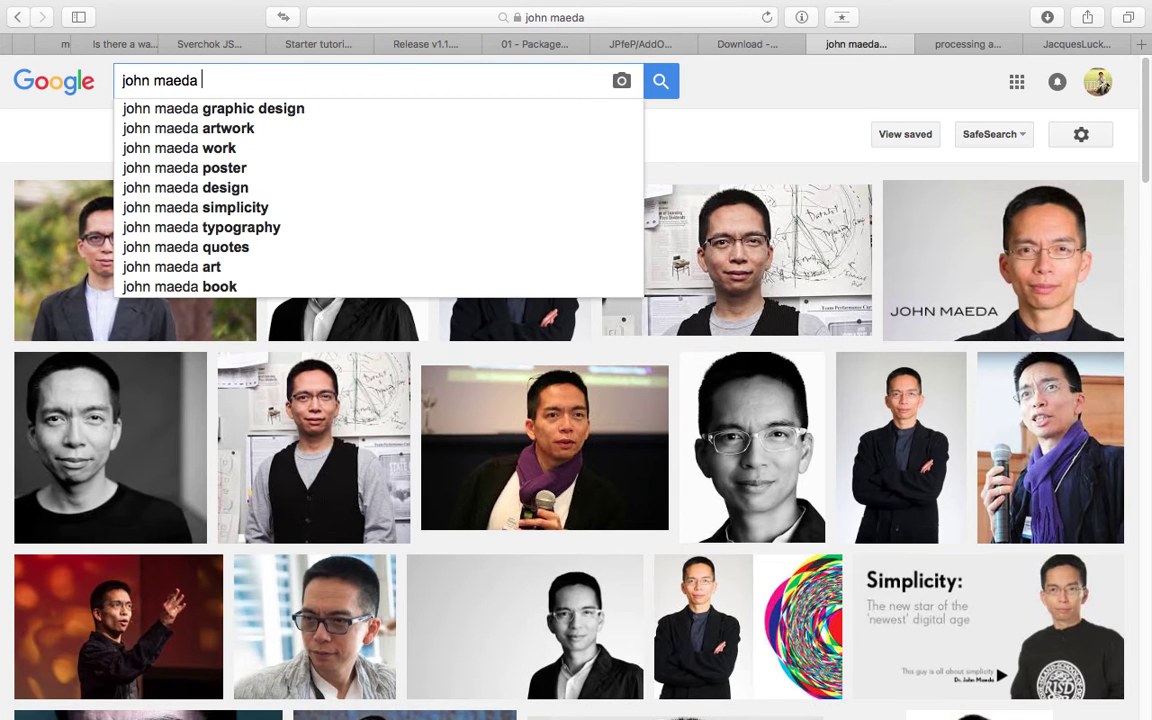
text(art)
key(Return)
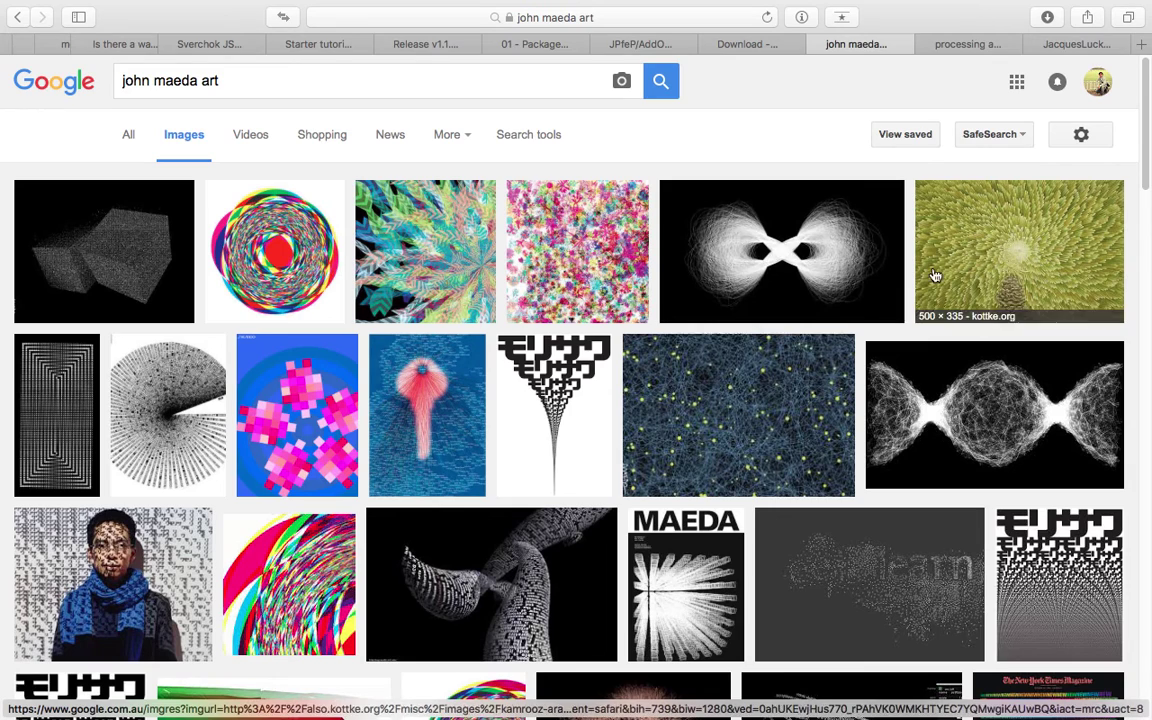
scroll(610, 425, down, 4)
scroll(615, 428, up, 4)
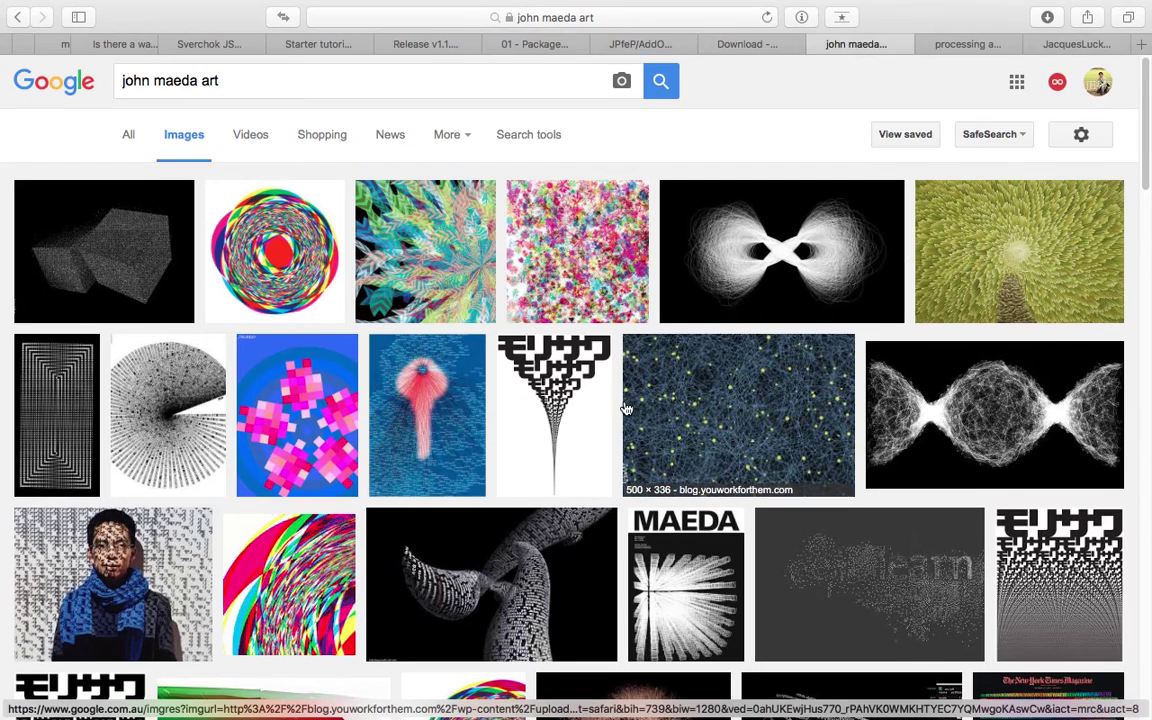
scroll(640, 418, down, 5)
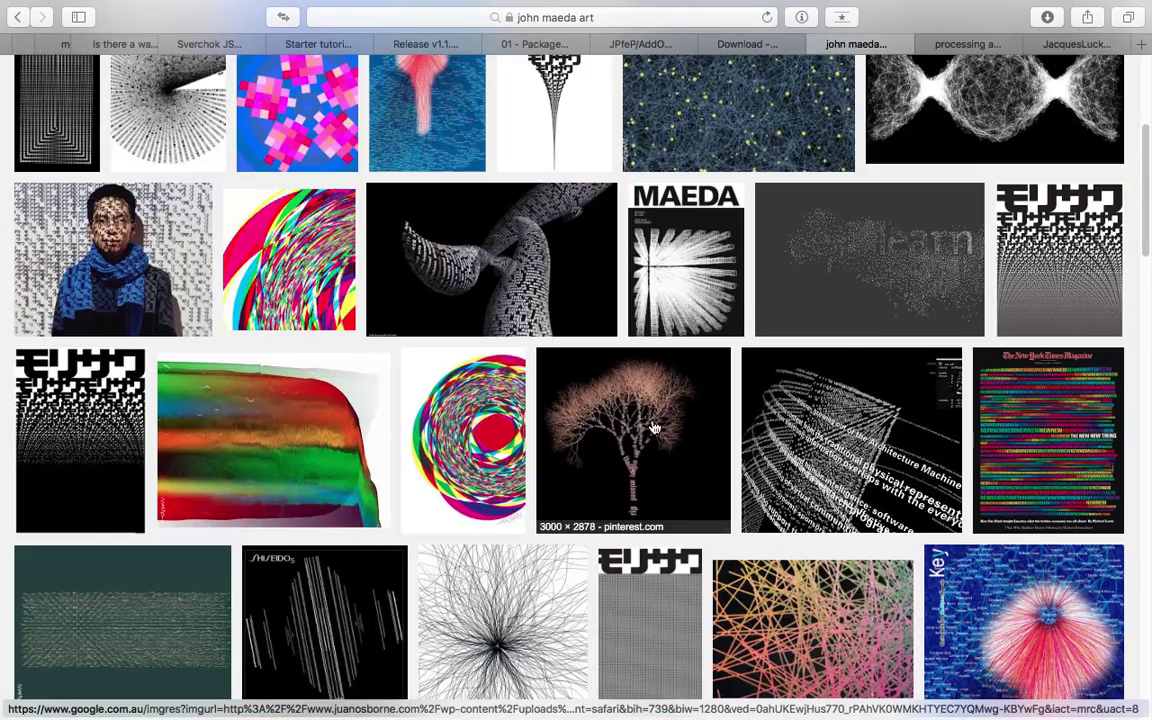
scroll(660, 430, down, 15)
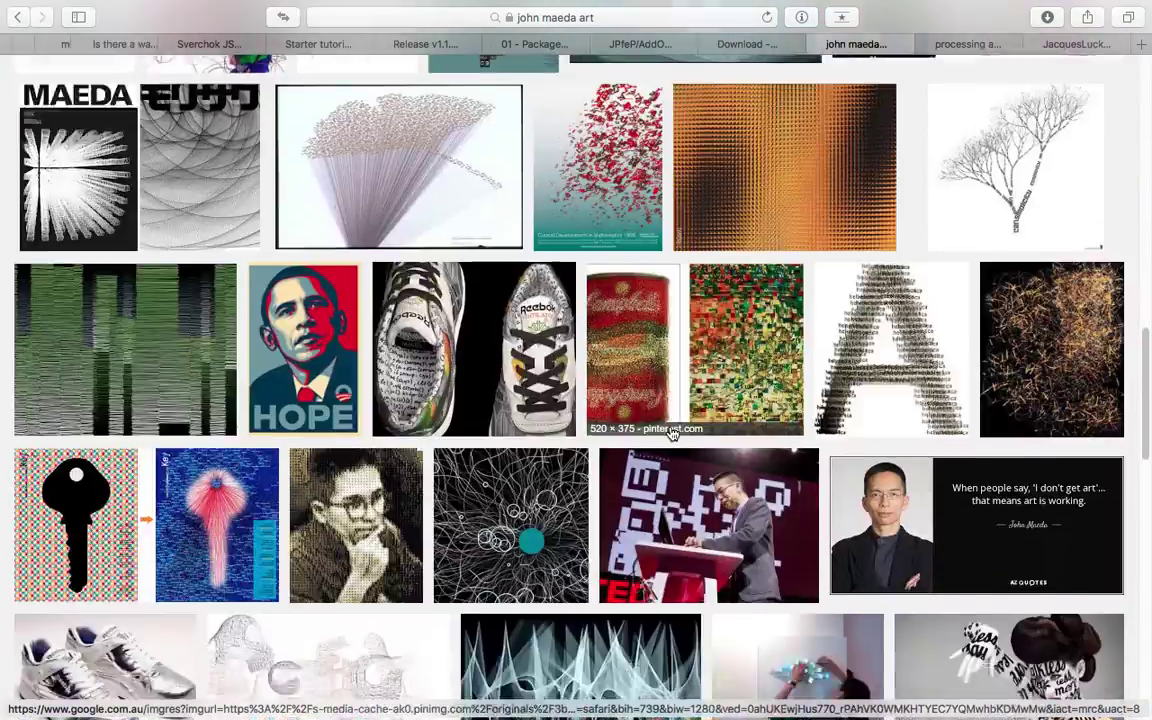
scroll(672, 432, down, 5)
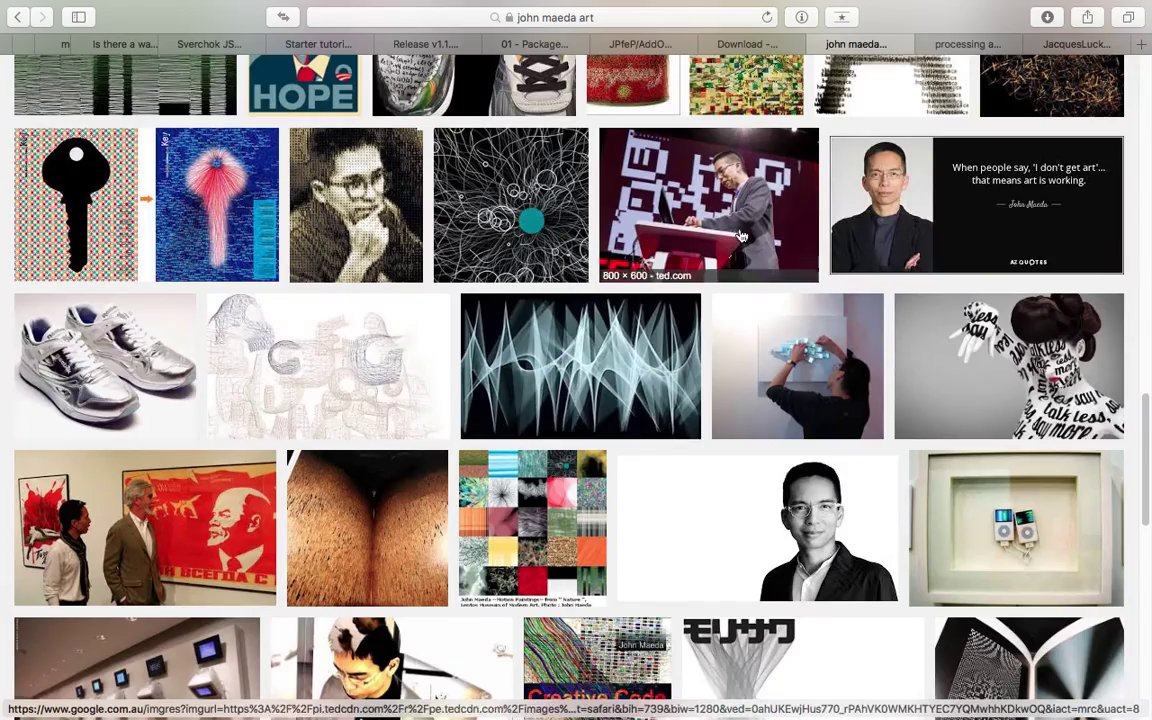
scroll(612, 197, up, 3)
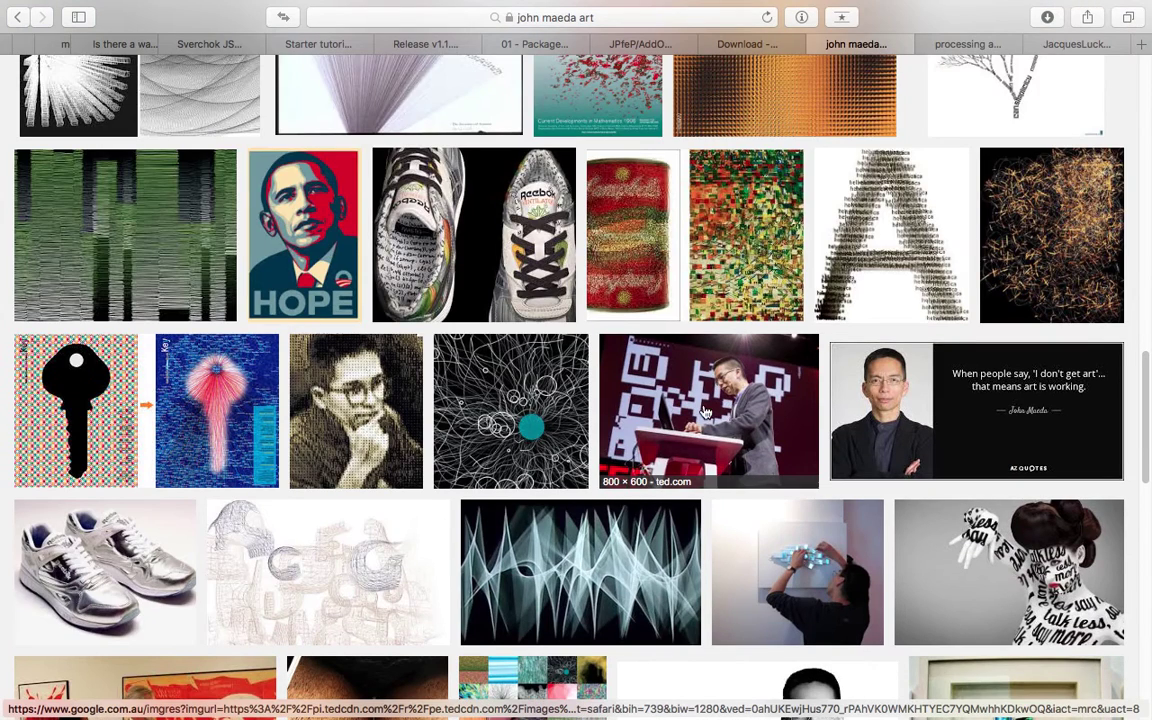
scroll(818, 411, down, 2)
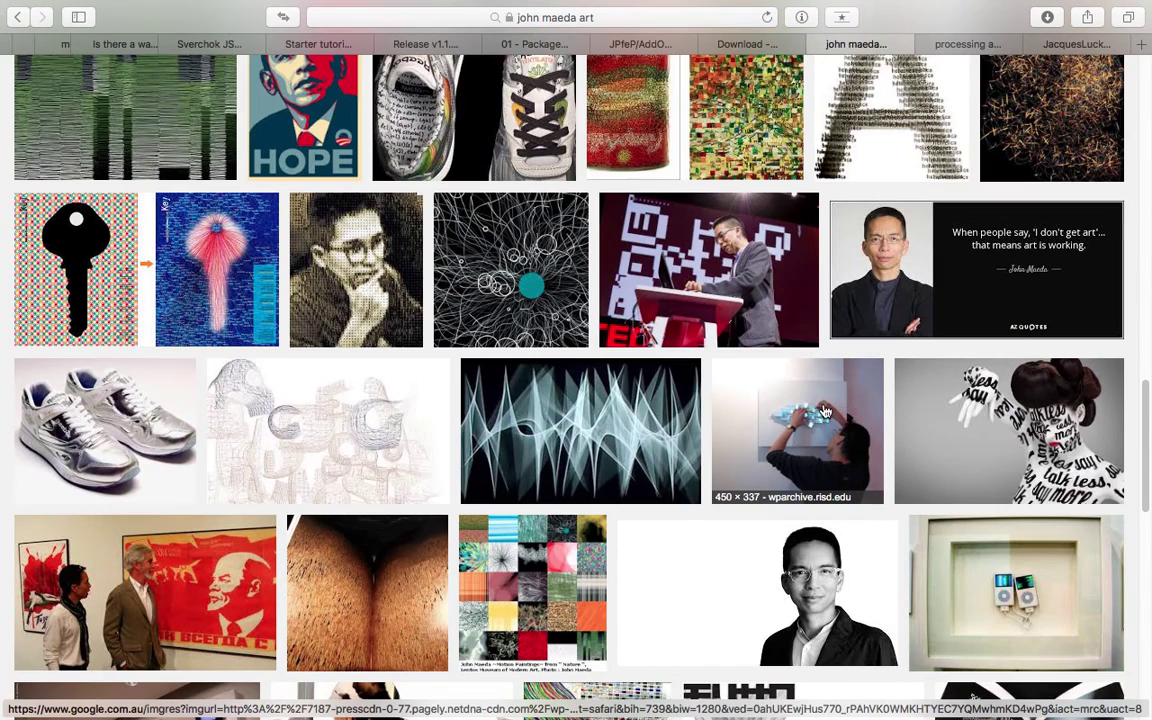
scroll(740, 368, down, 3)
scroll(730, 375, down, 1)
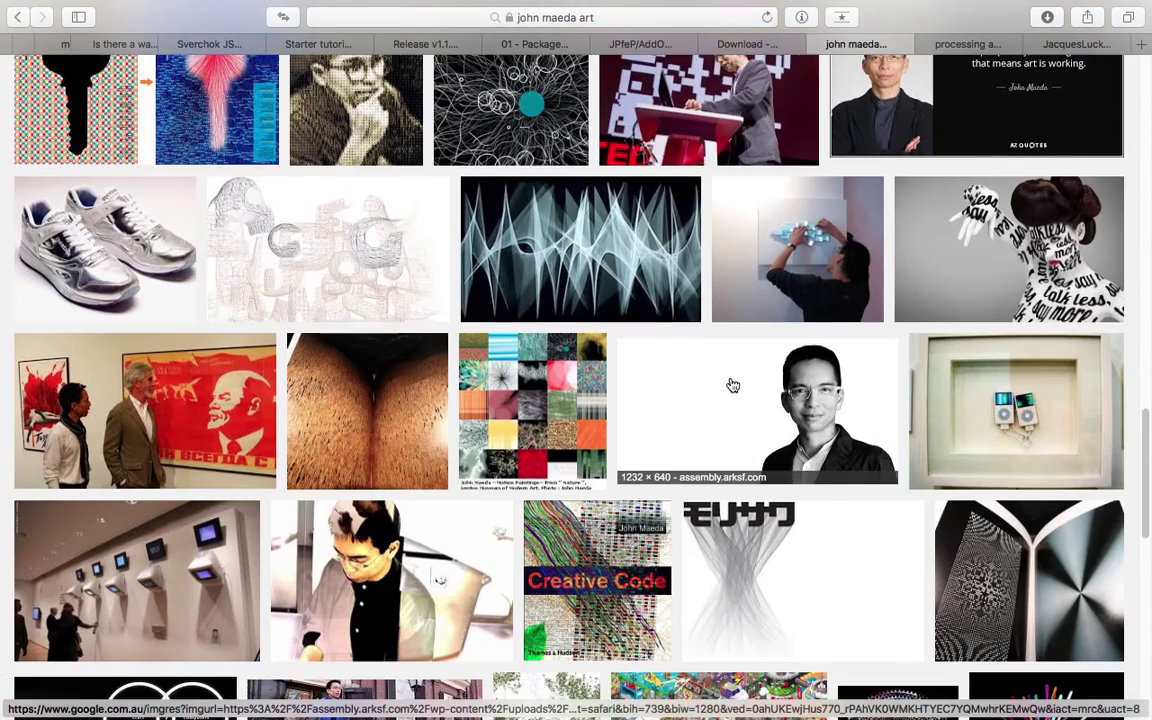
scroll(716, 400, down, 7)
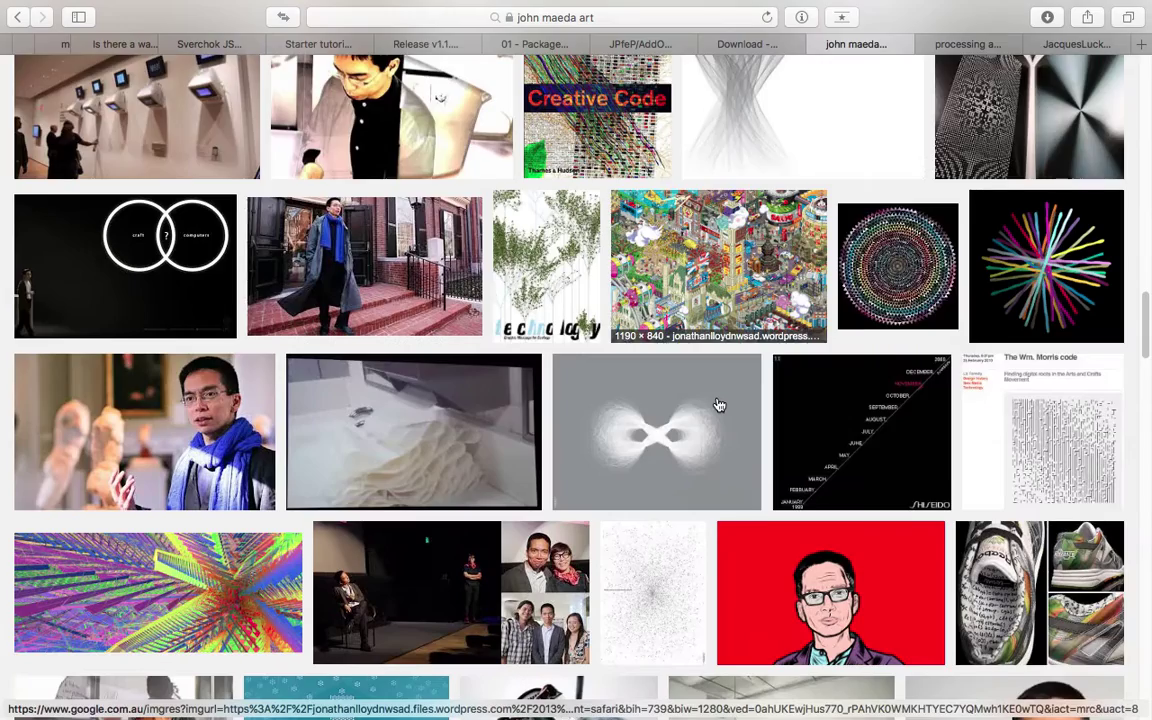
scroll(718, 404, down, 5)
scroll(700, 404, down, 5)
scroll(685, 404, down, 6)
scroll(640, 404, up, 3)
scroll(200, 380, down, 3)
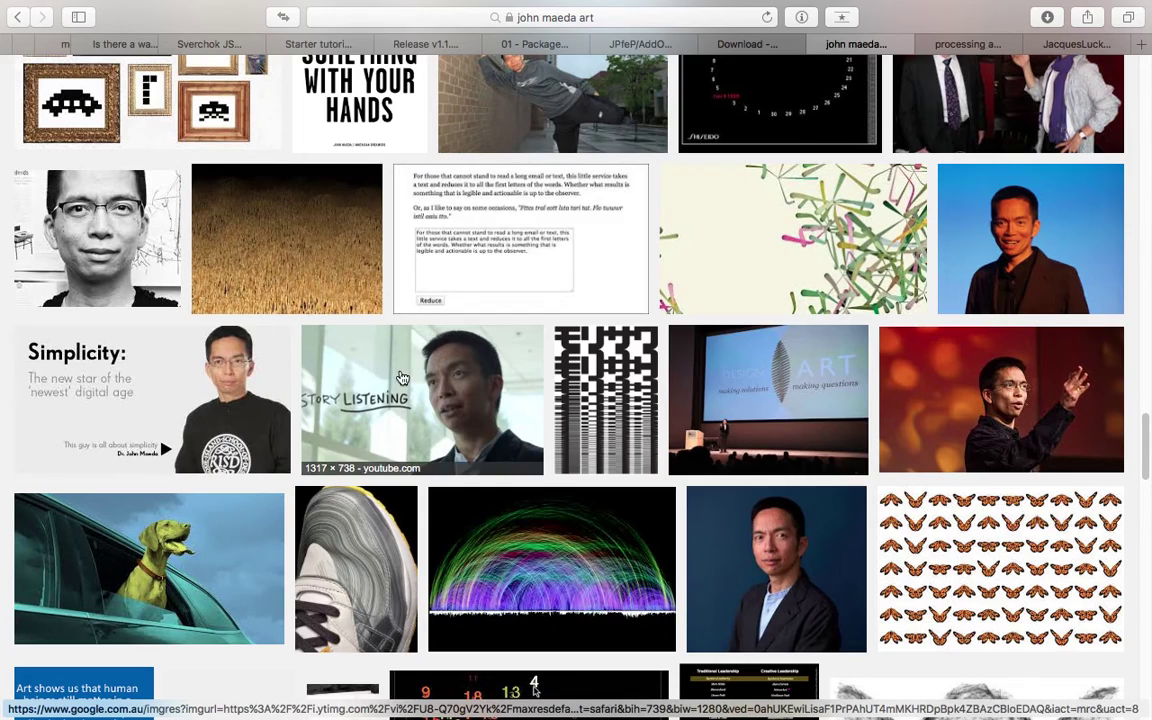
scroll(450, 380, up, 8)
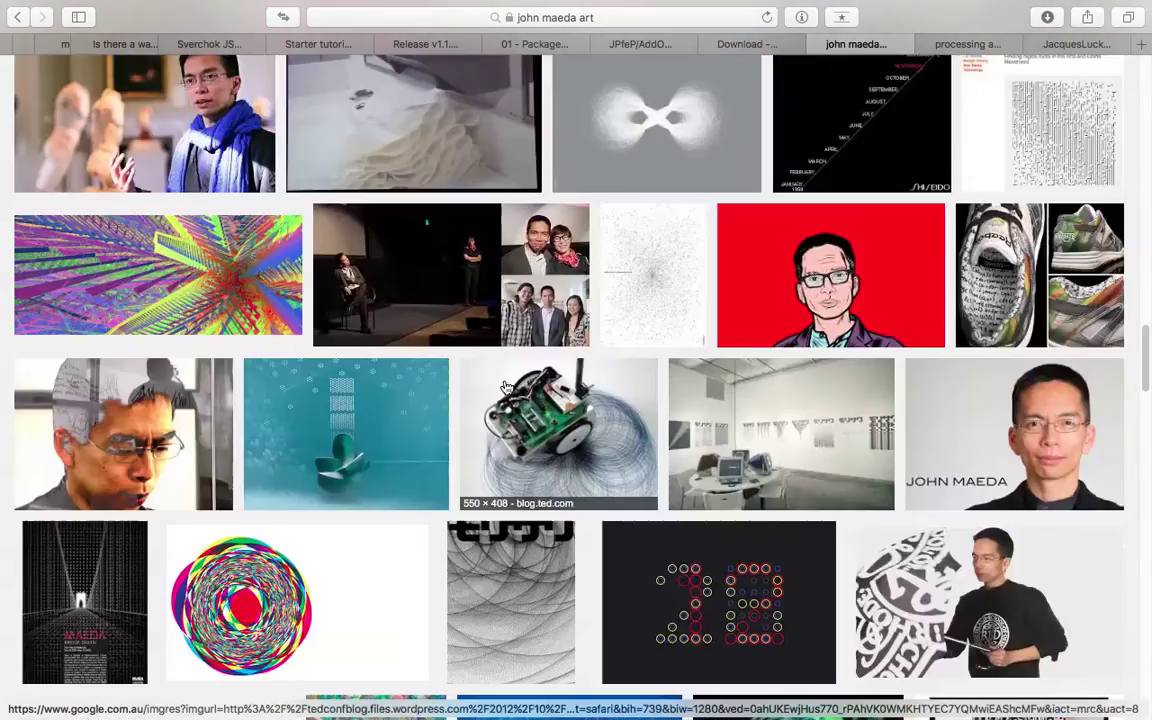
scroll(505, 387, up, 20)
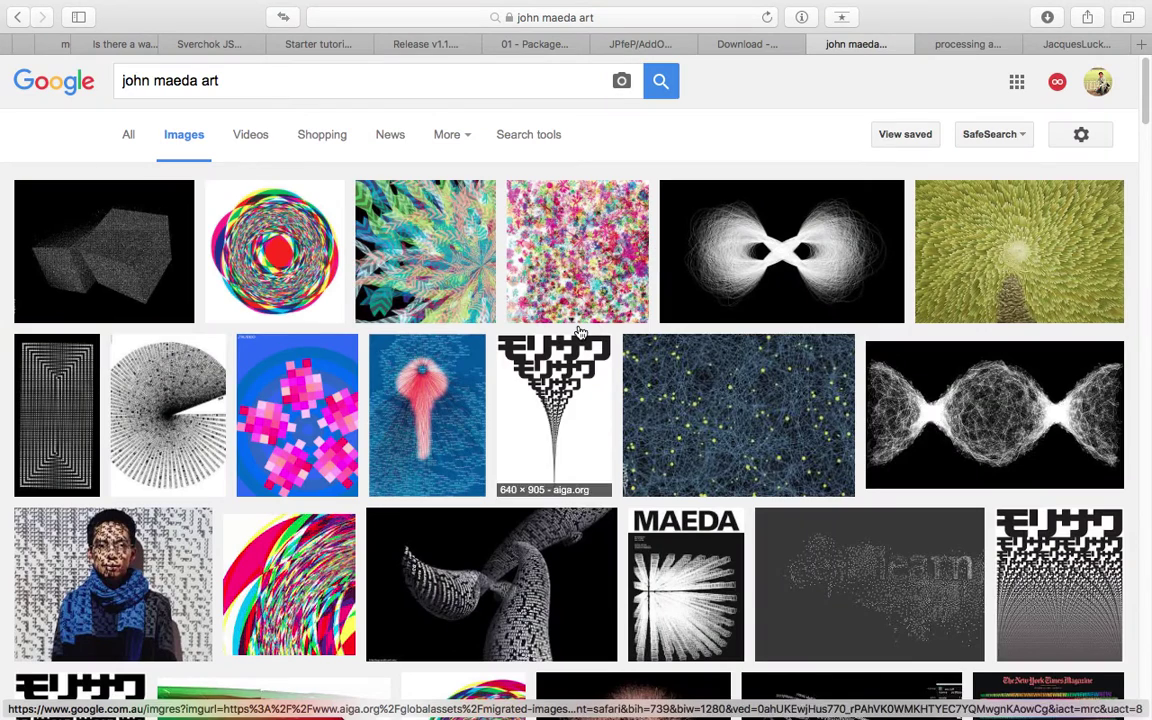
click(953, 45)
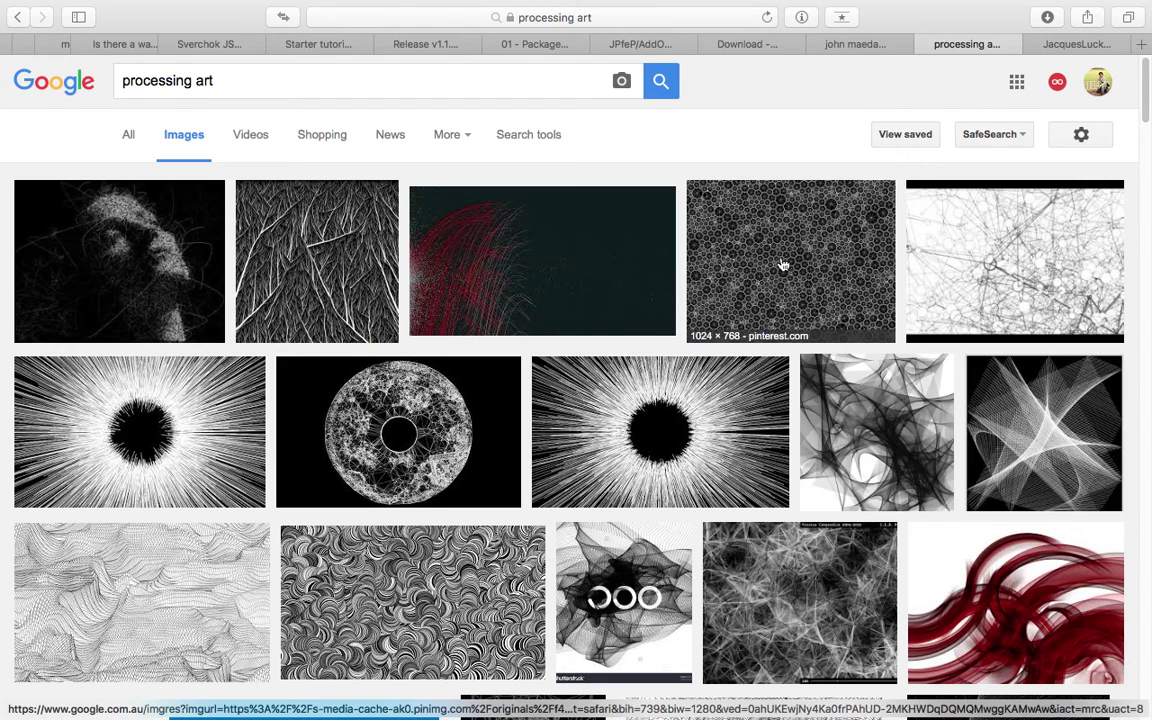
scroll(908, 267, down, 5)
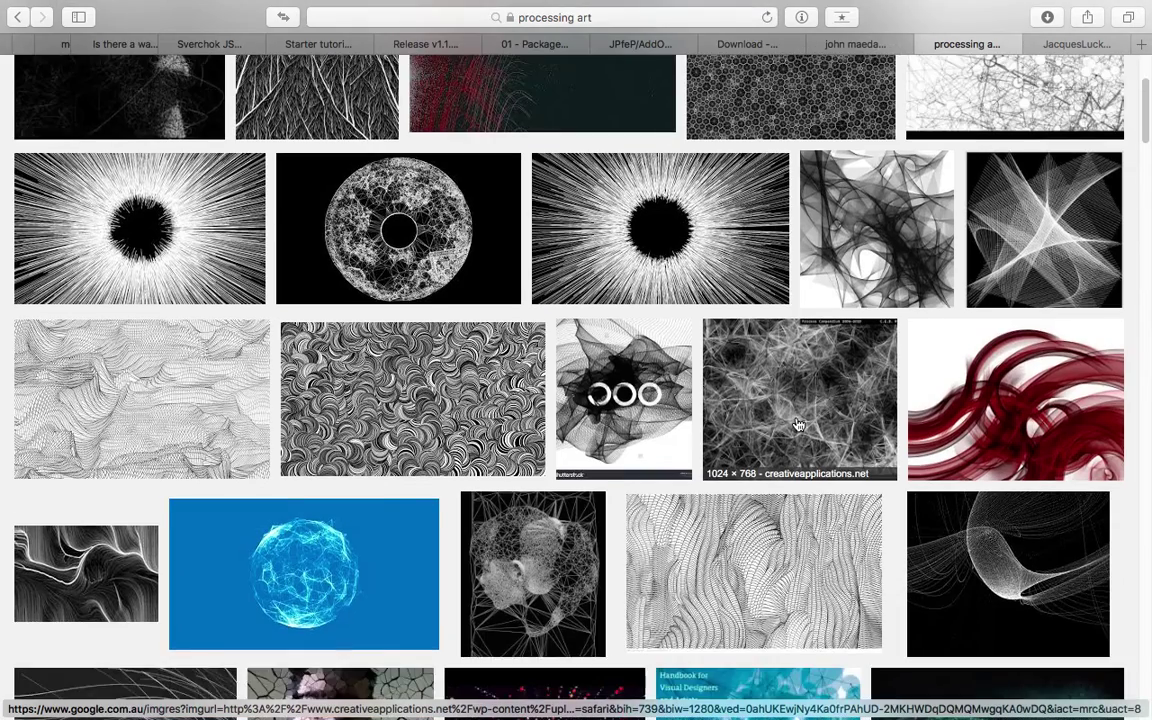
scroll(790, 440, down, 3)
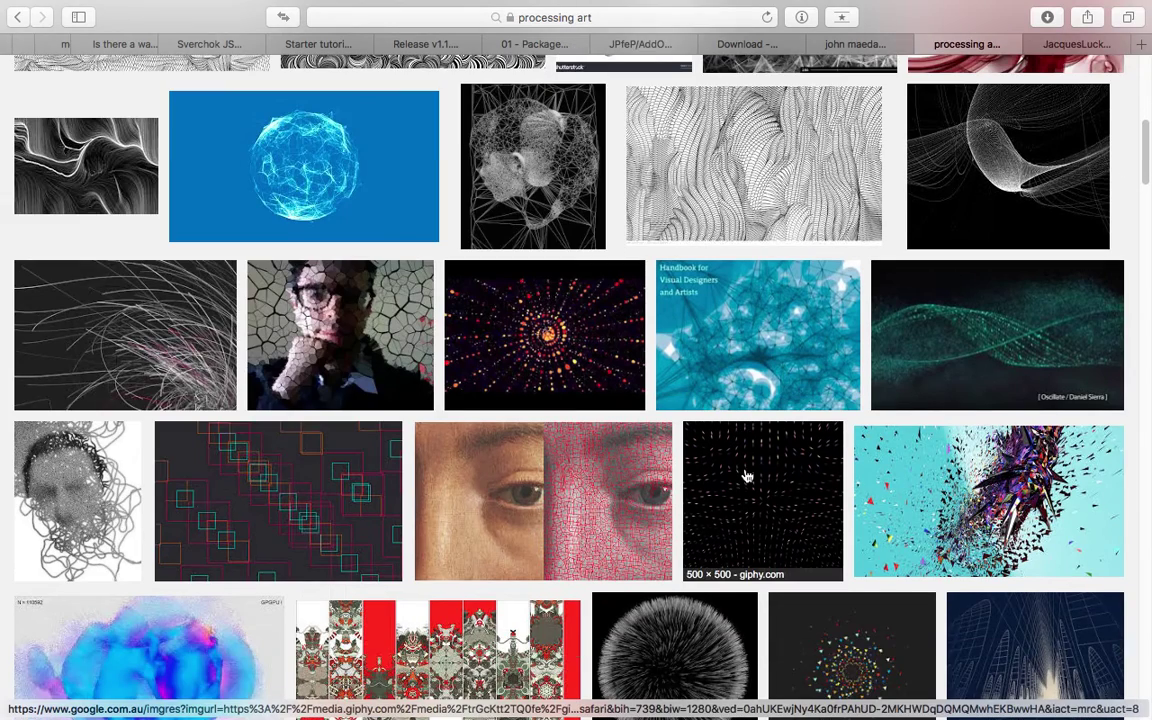
scroll(681, 483, up, 3)
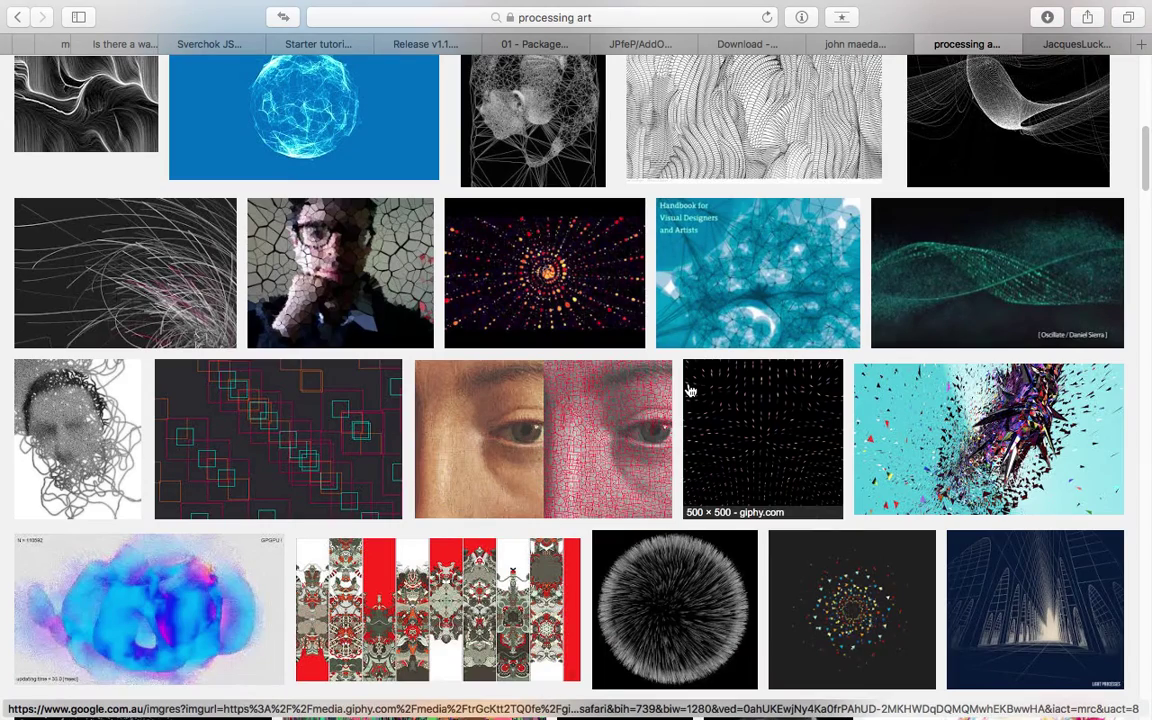
scroll(700, 378, down, 3)
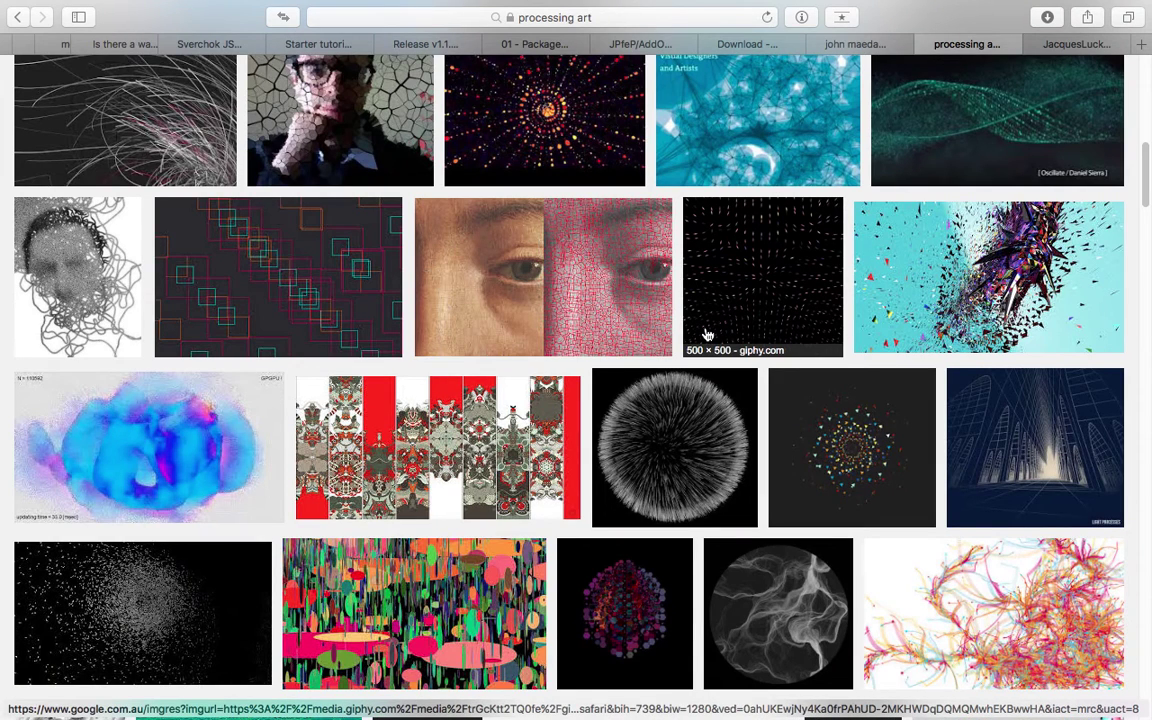
scroll(689, 316, down, 4)
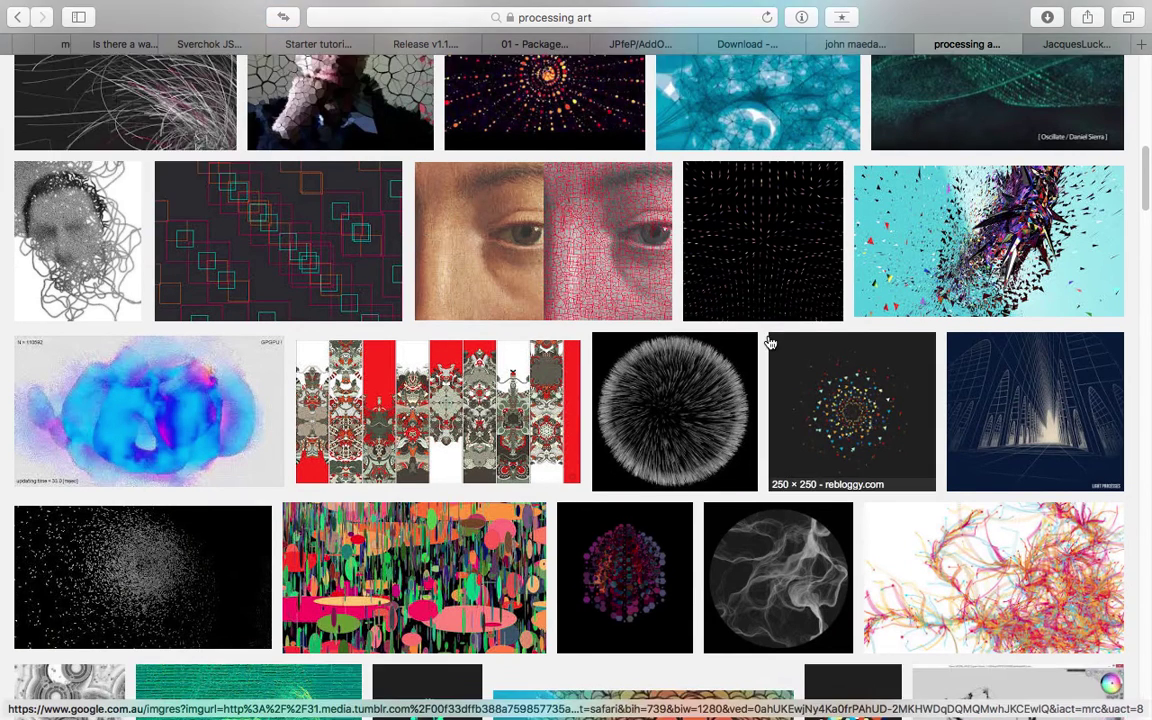
scroll(606, 384, down, 3)
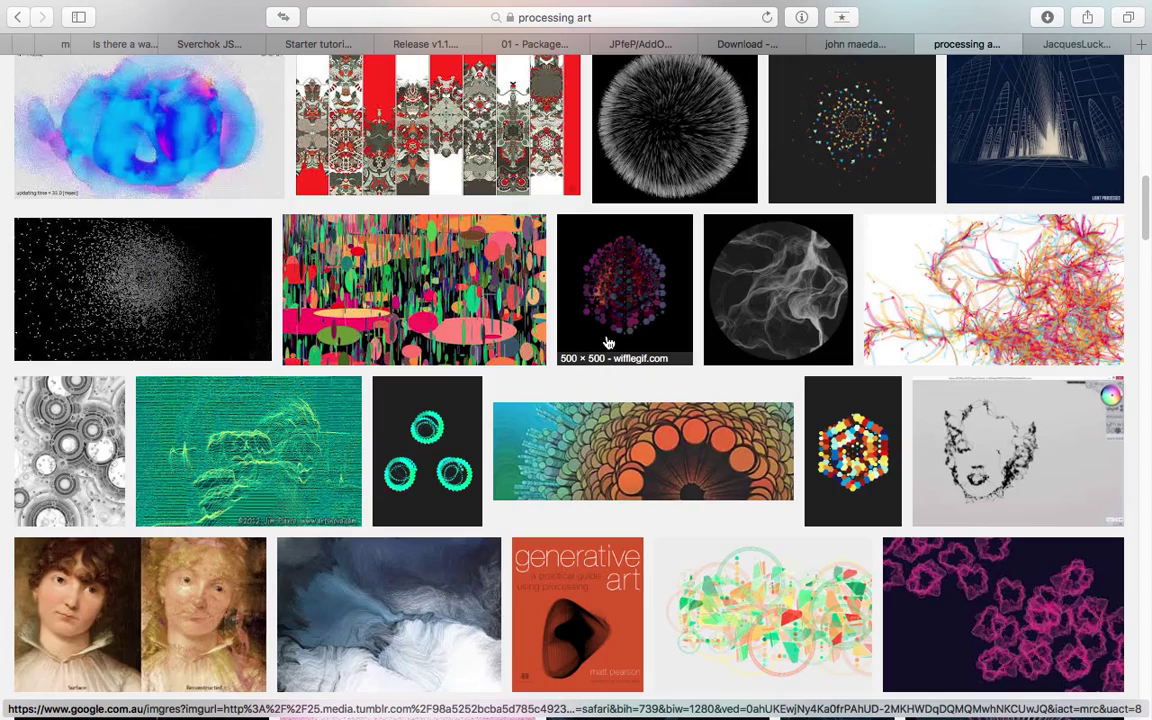
scroll(668, 346, down, 7)
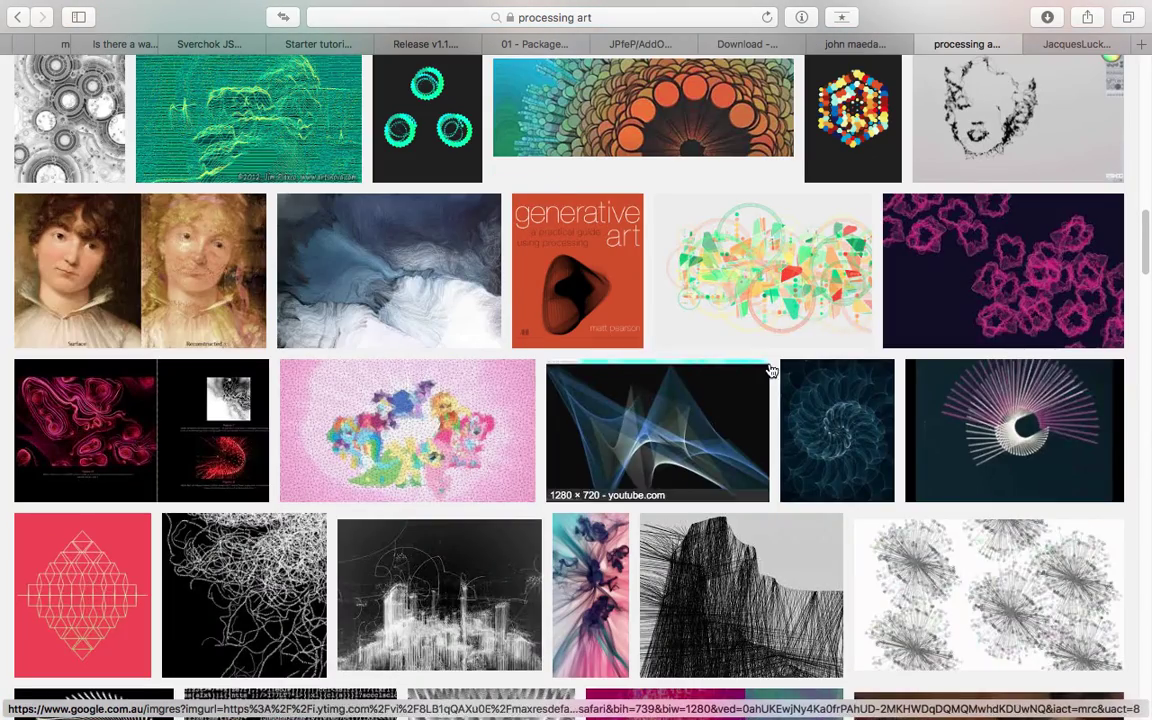
scroll(770, 372, down, 4)
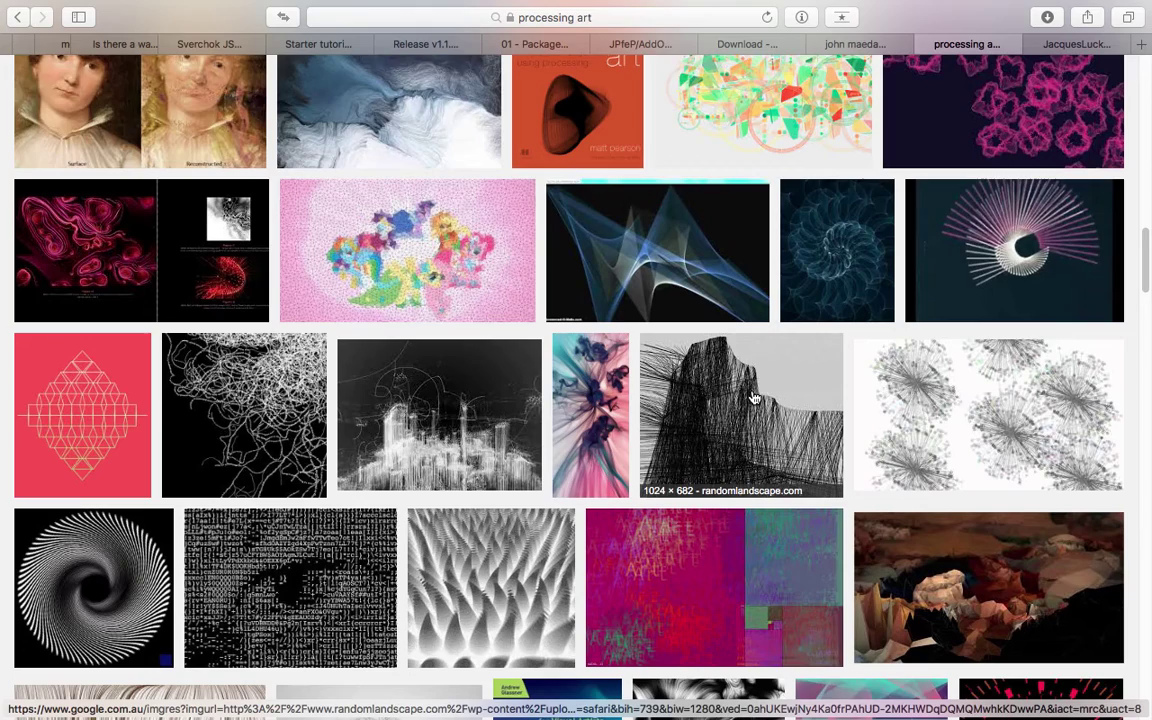
scroll(754, 398, down, 10)
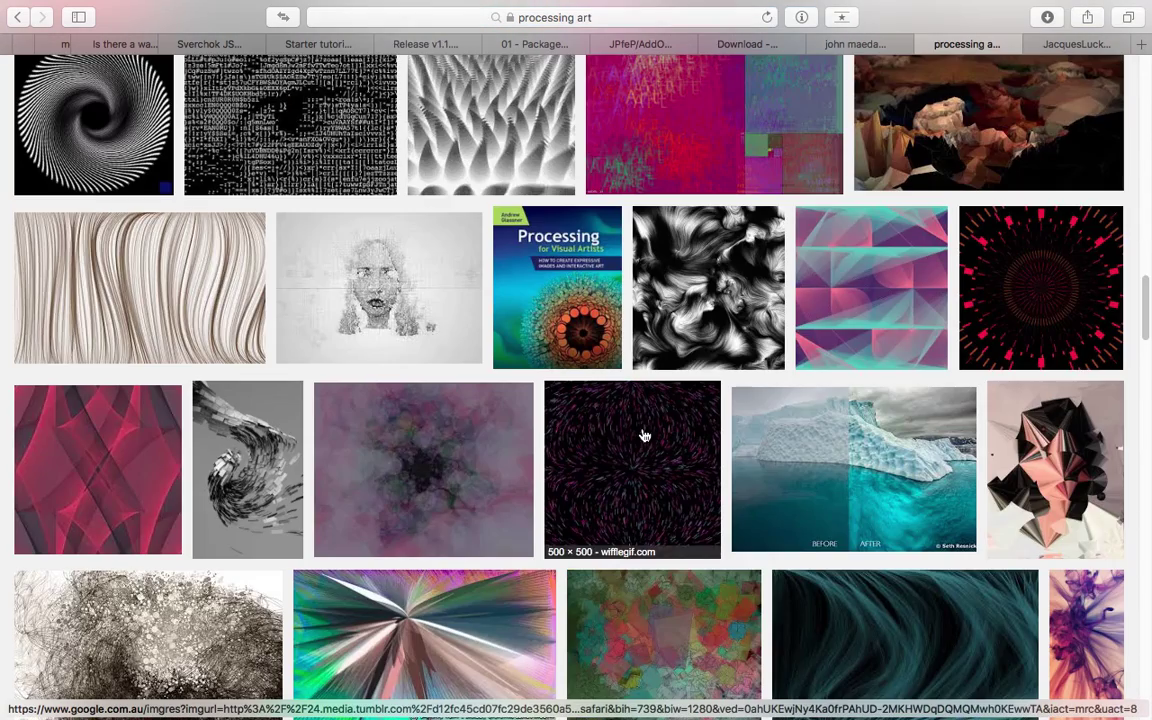
scroll(608, 318, up, 4)
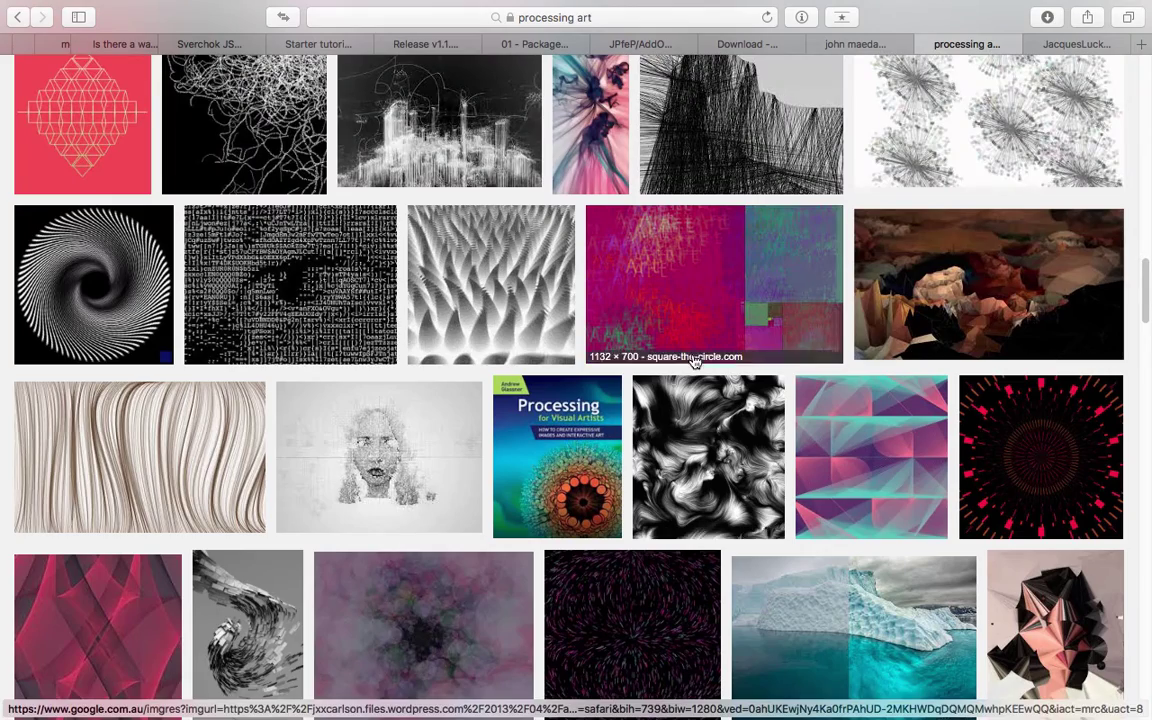
scroll(641, 390, down, 3)
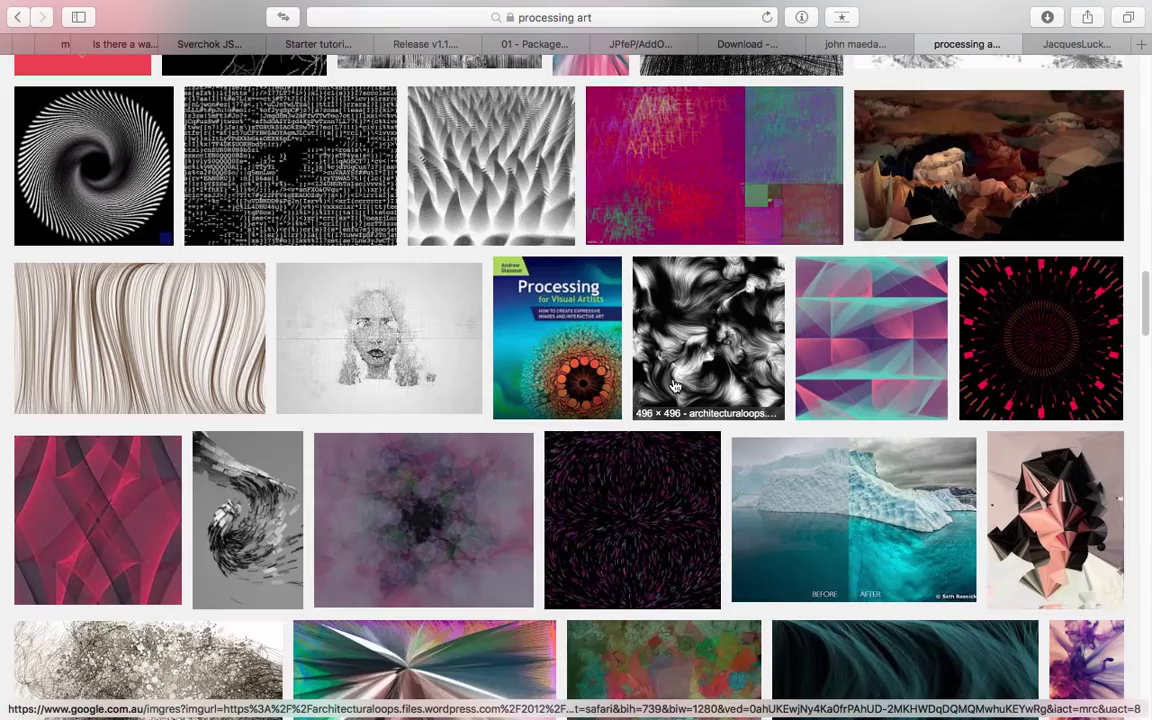
scroll(640, 392, down, 9)
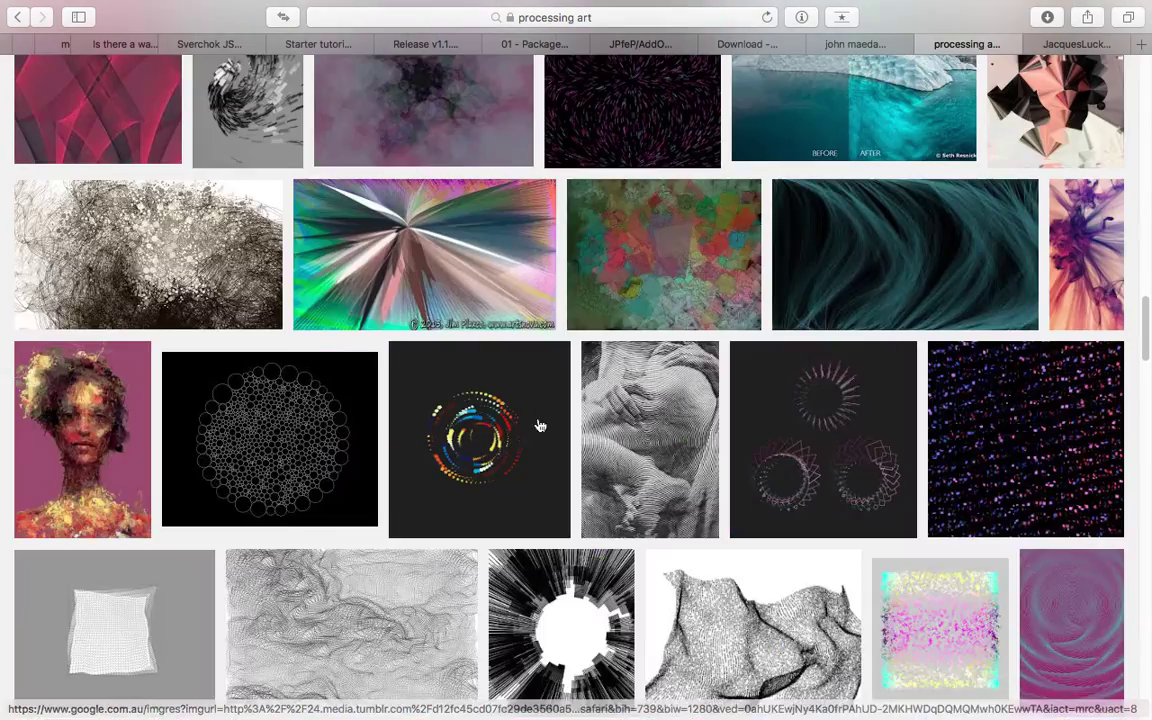
scroll(502, 395, down, 9)
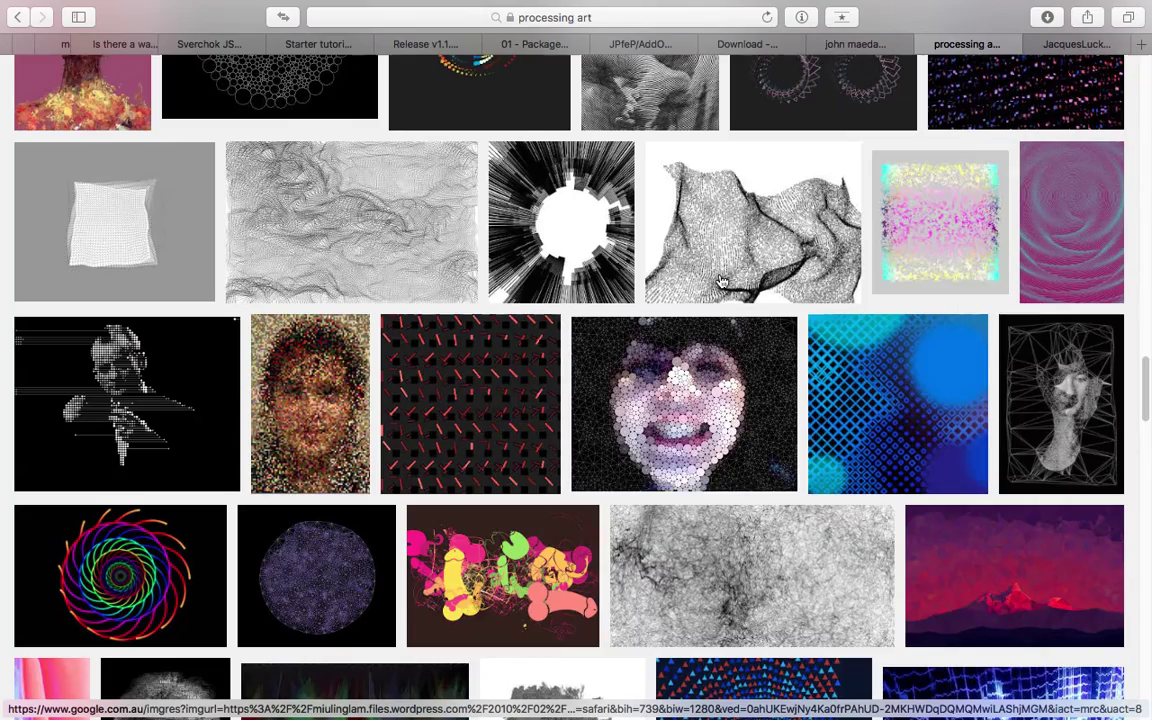
scroll(703, 402, up, 13)
scroll(703, 402, up, 15)
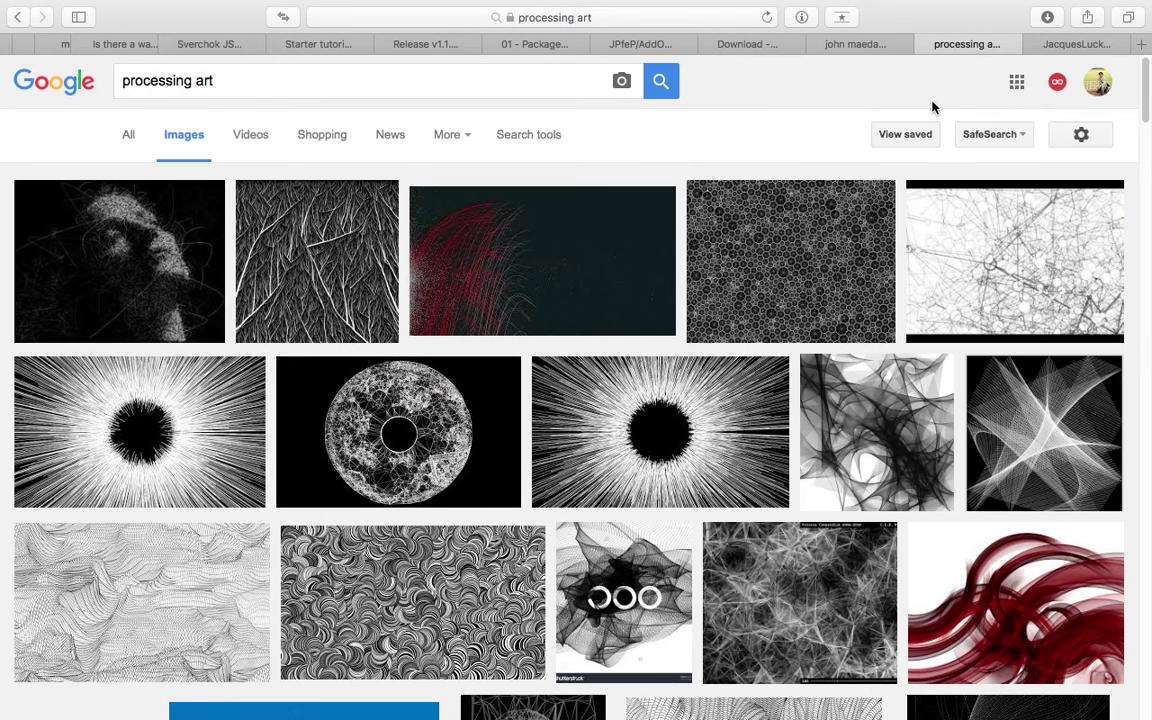
Return to the animation_nodes GitHub tab and show the sverchok-master-2 download in Finder.
click(1086, 46)
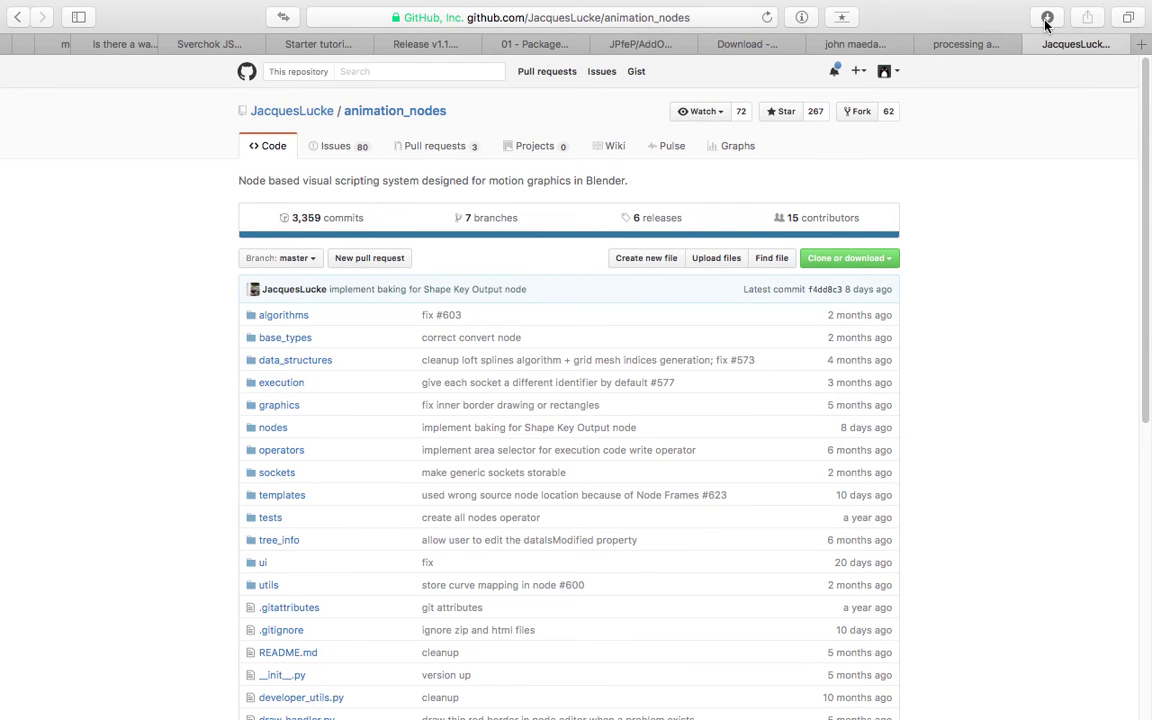
click(1047, 17)
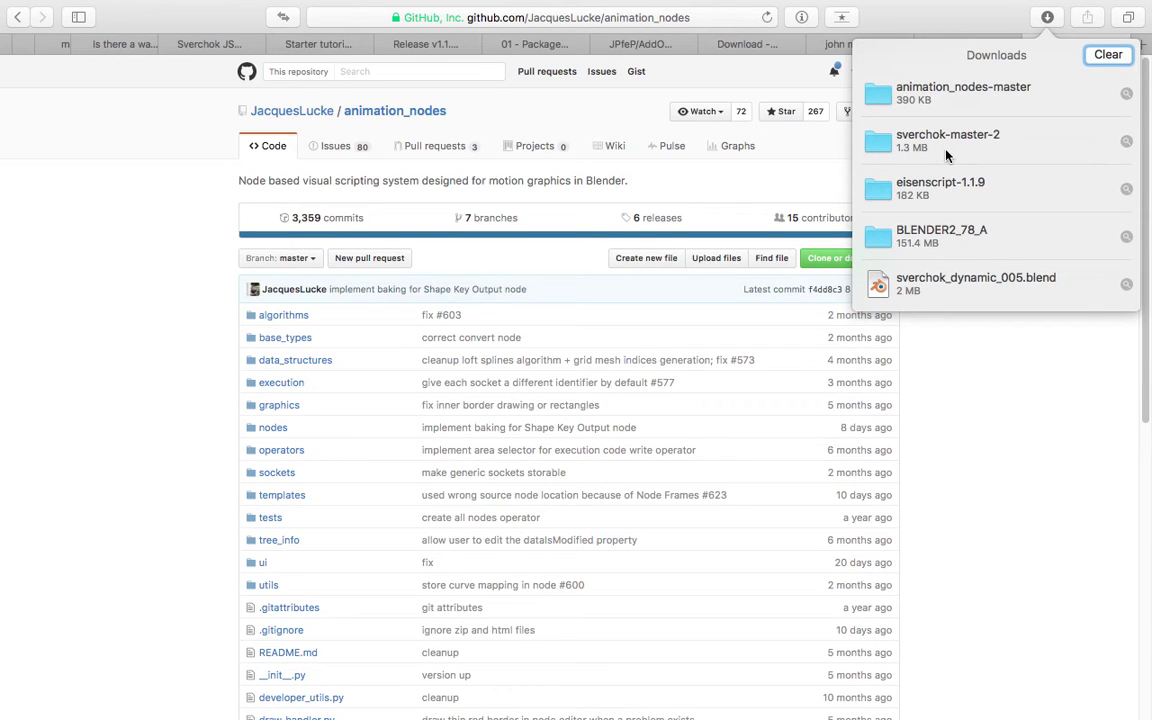
key(Escape)
key(super+l)
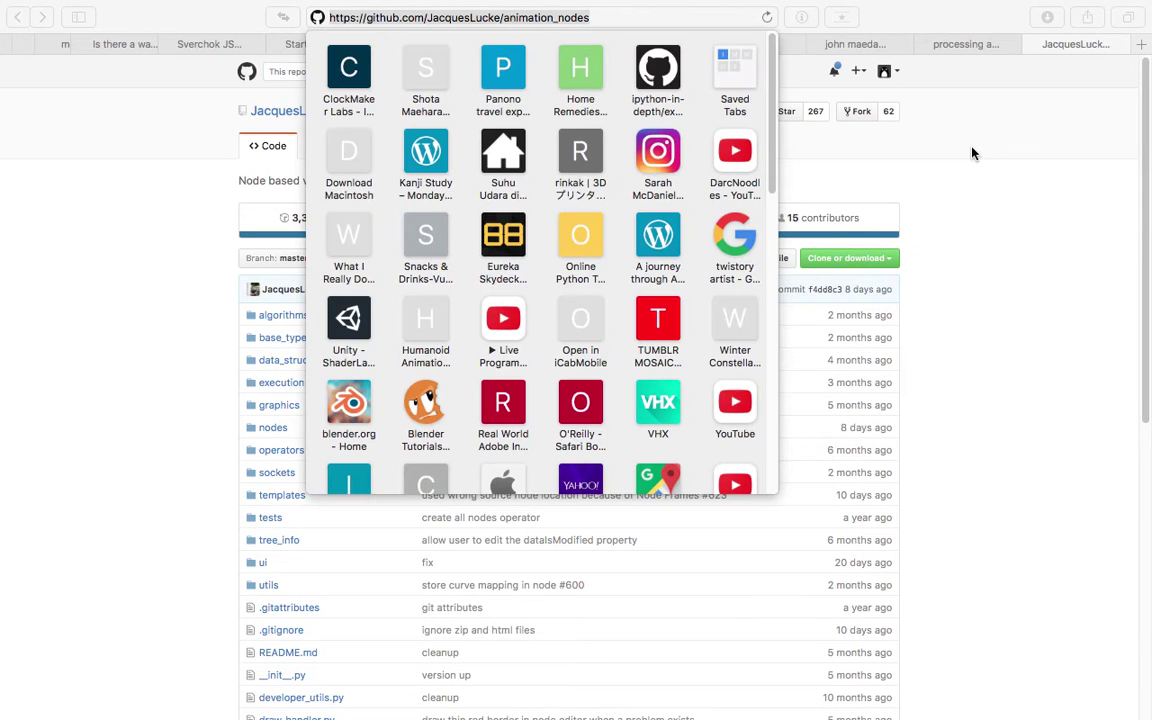
key(Escape)
click(1050, 19)
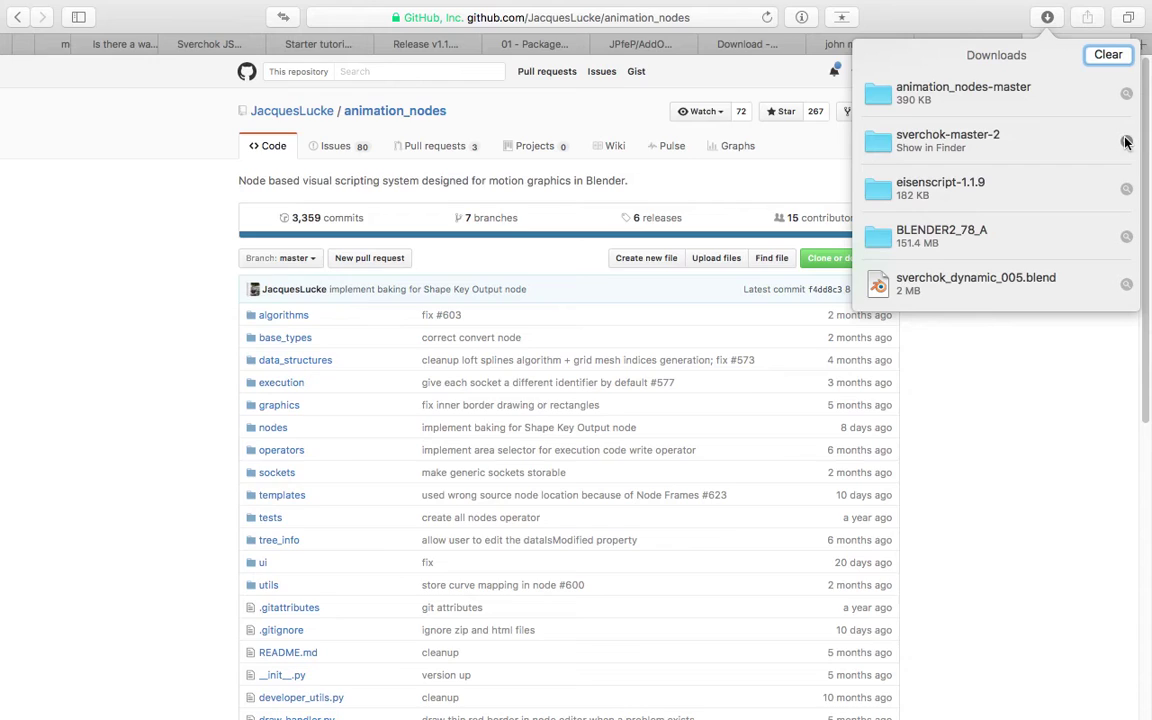
click(1125, 143)
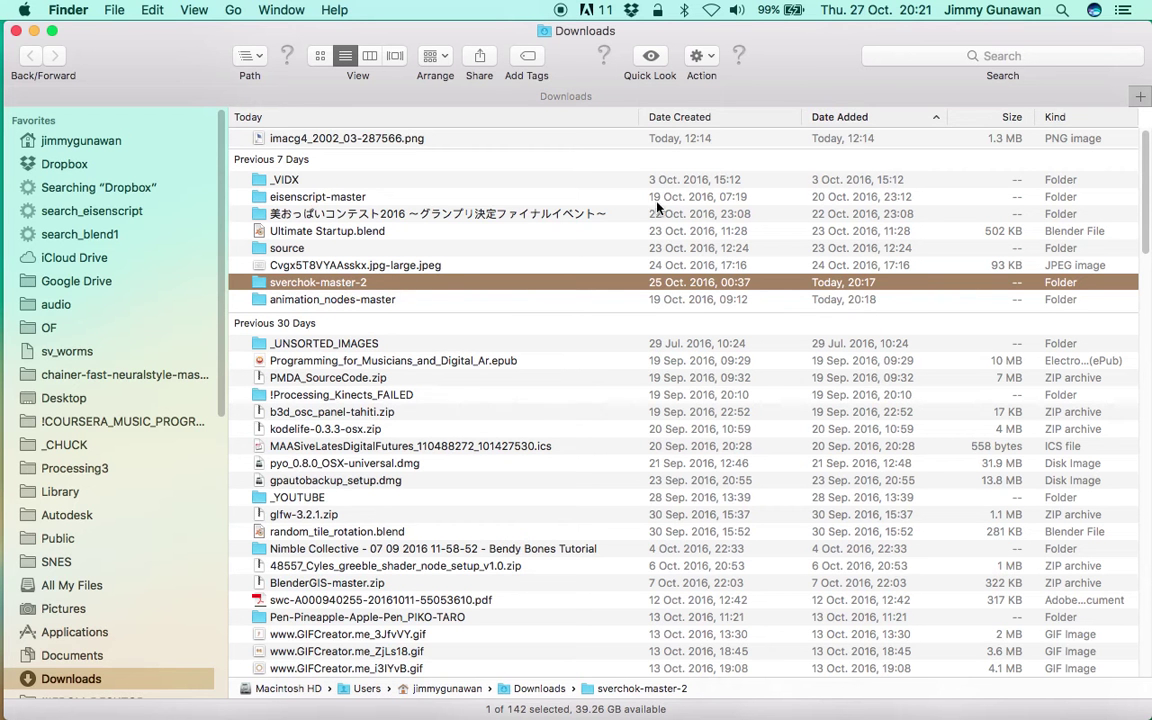
Sort the Downloads folder by Date Created, newest first.
click(697, 118)
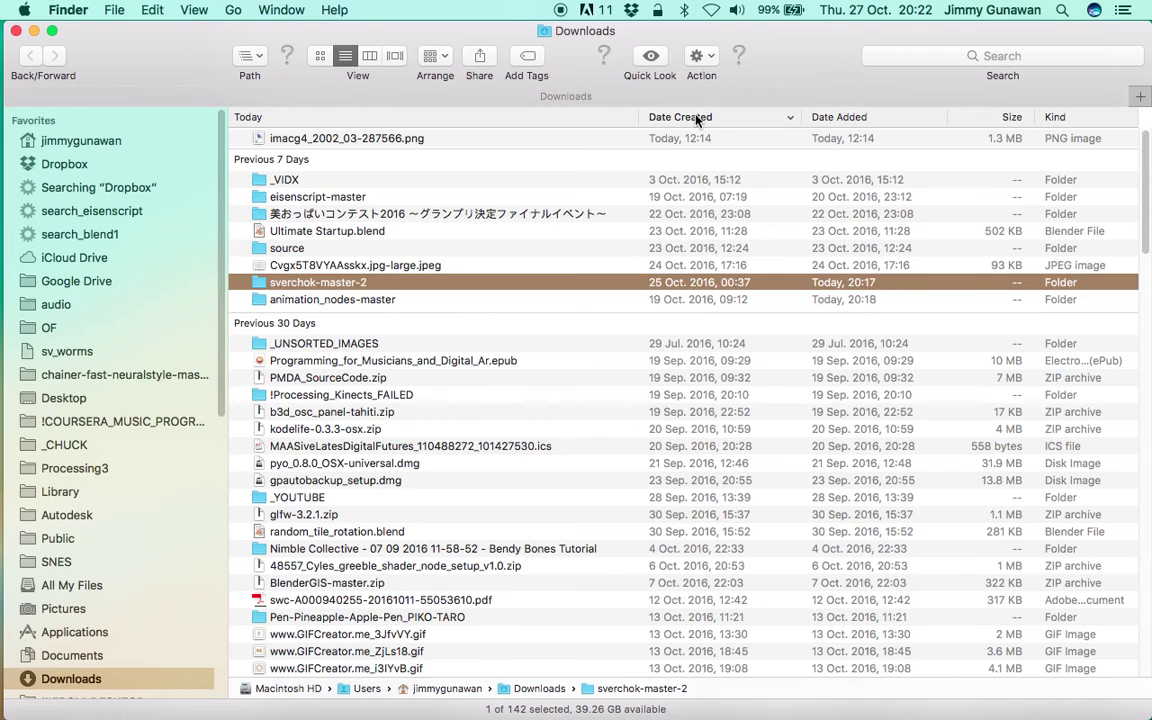
click(697, 118)
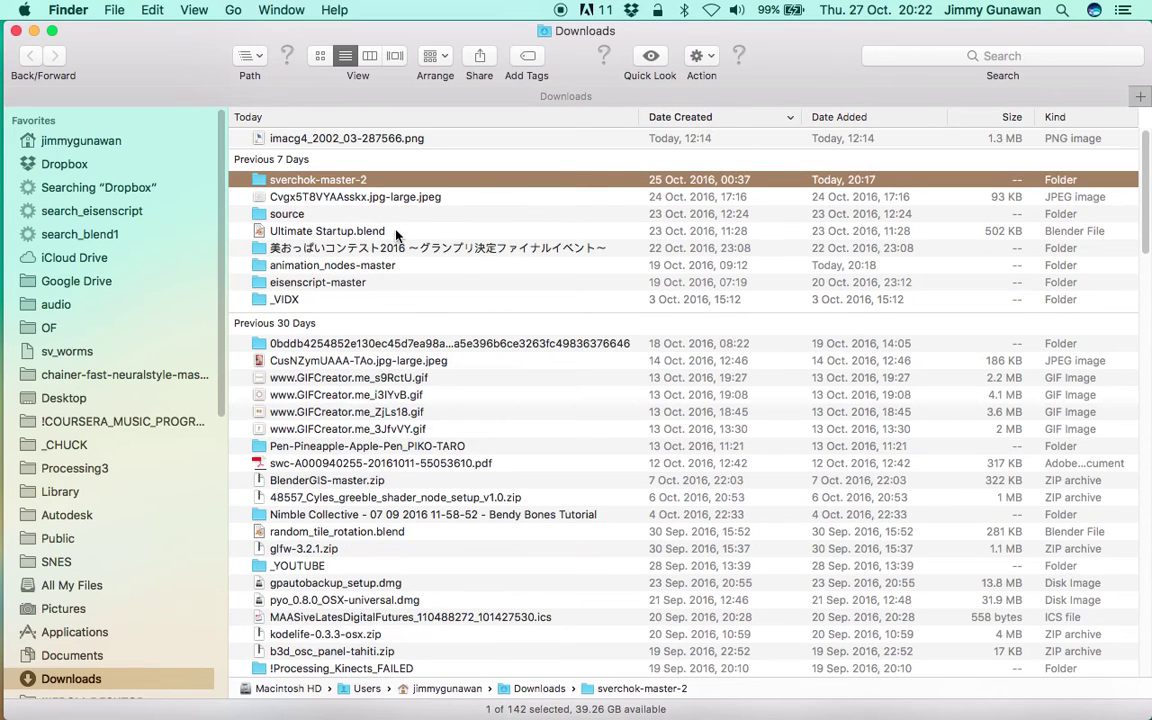
scroll(369, 213, down, 2)
scroll(369, 213, up, 2)
Select the sverchok-master-2 and animation_nodes-master folders, then go to the Desktop folder.
click(347, 182)
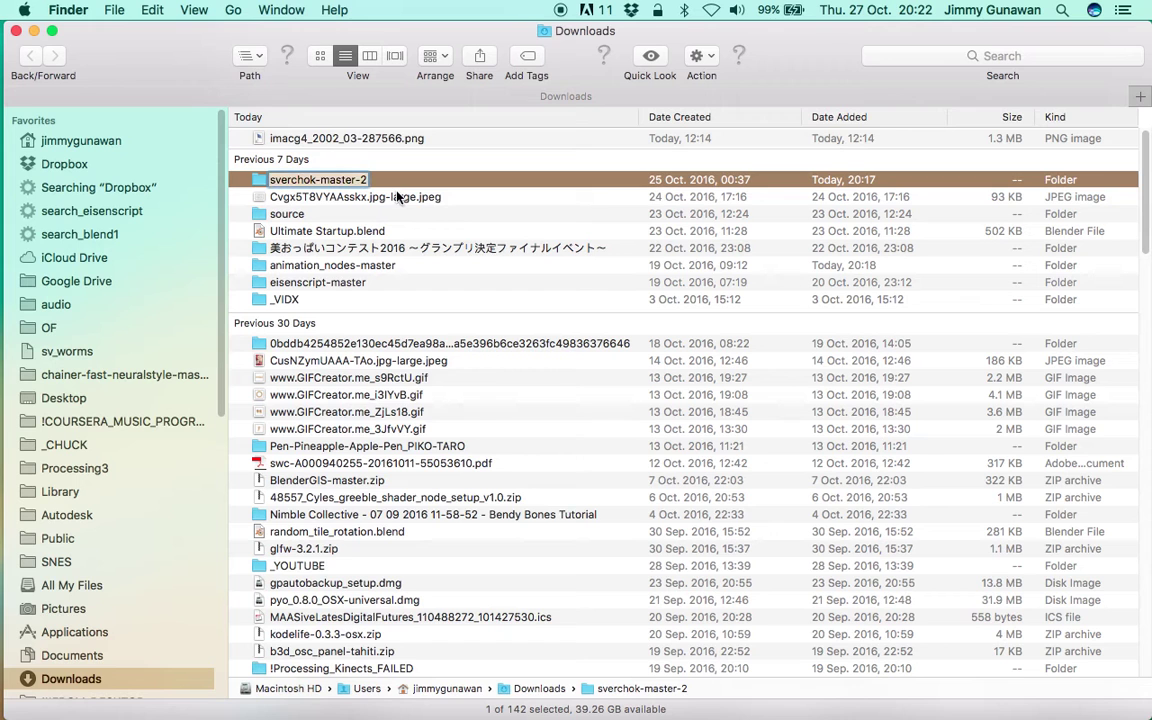
click(357, 272)
super+click(342, 183)
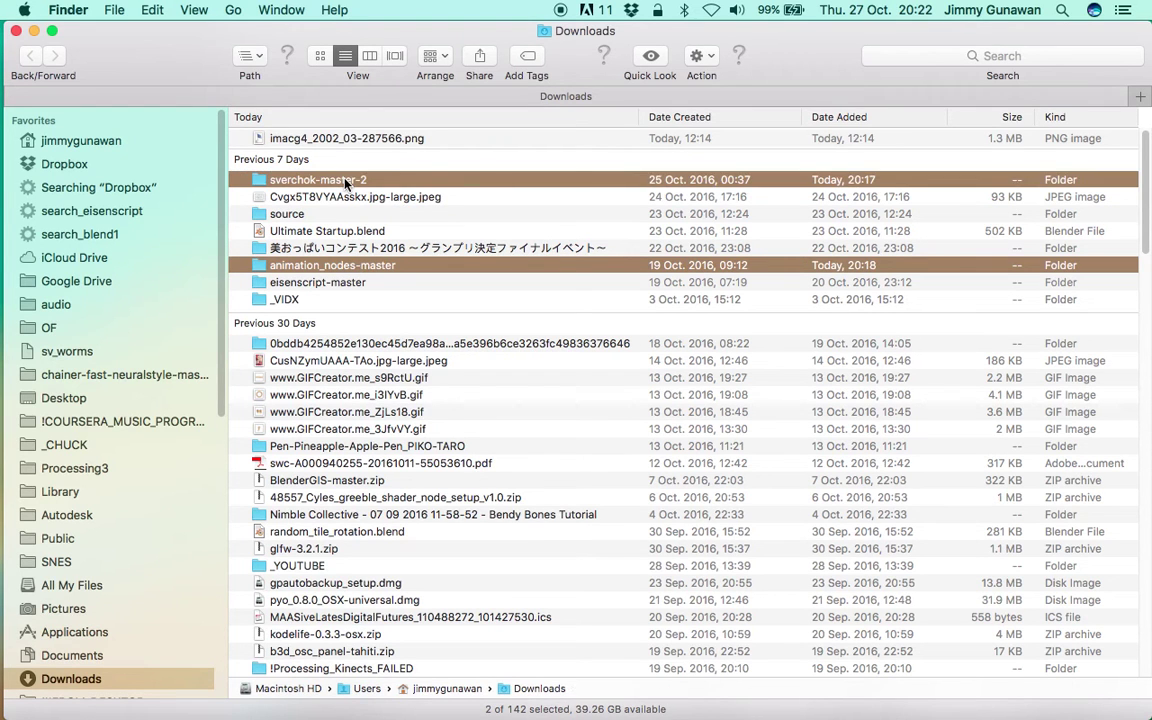
click(79, 400)
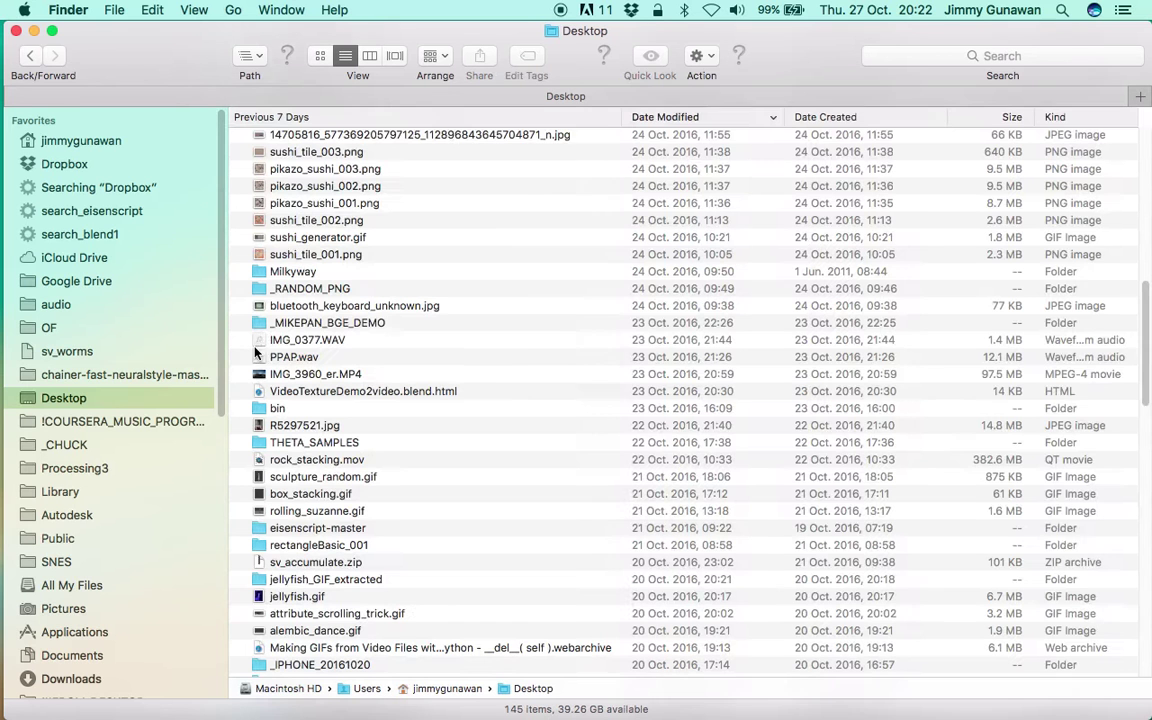
Paste the sverchok-master-2 and animation_nodes-master folders onto the Desktop with Cmd+V.
click(237, 322)
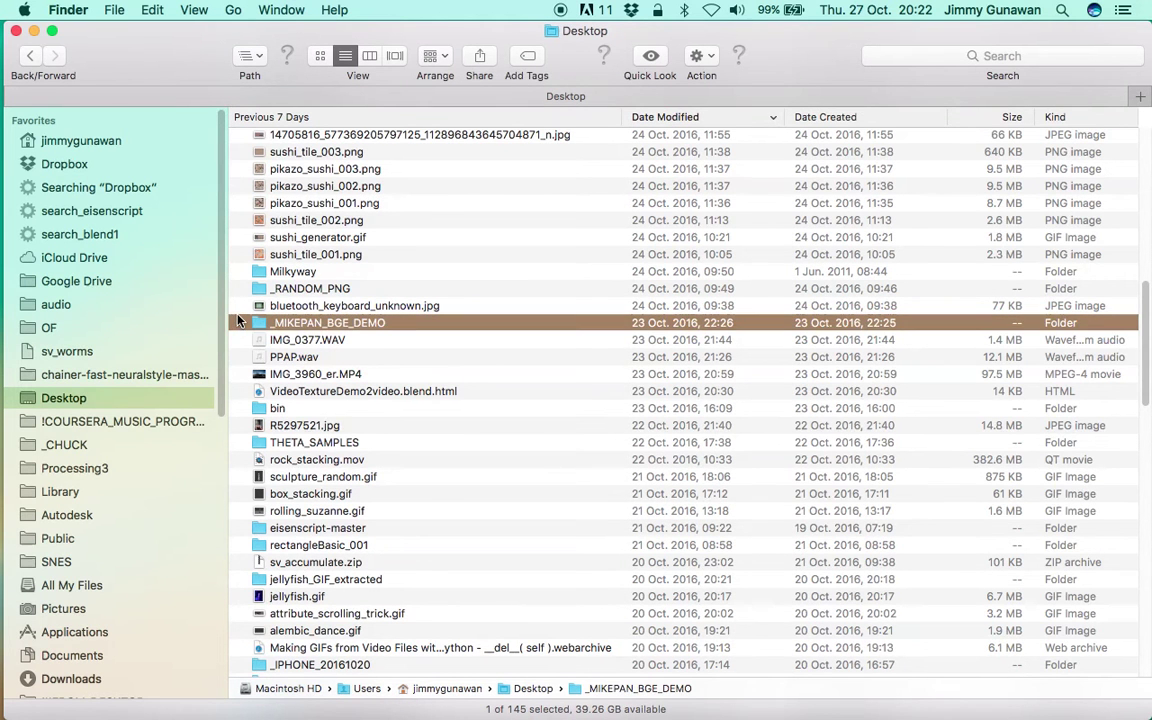
key(super+v)
scroll(296, 296, up, 10)
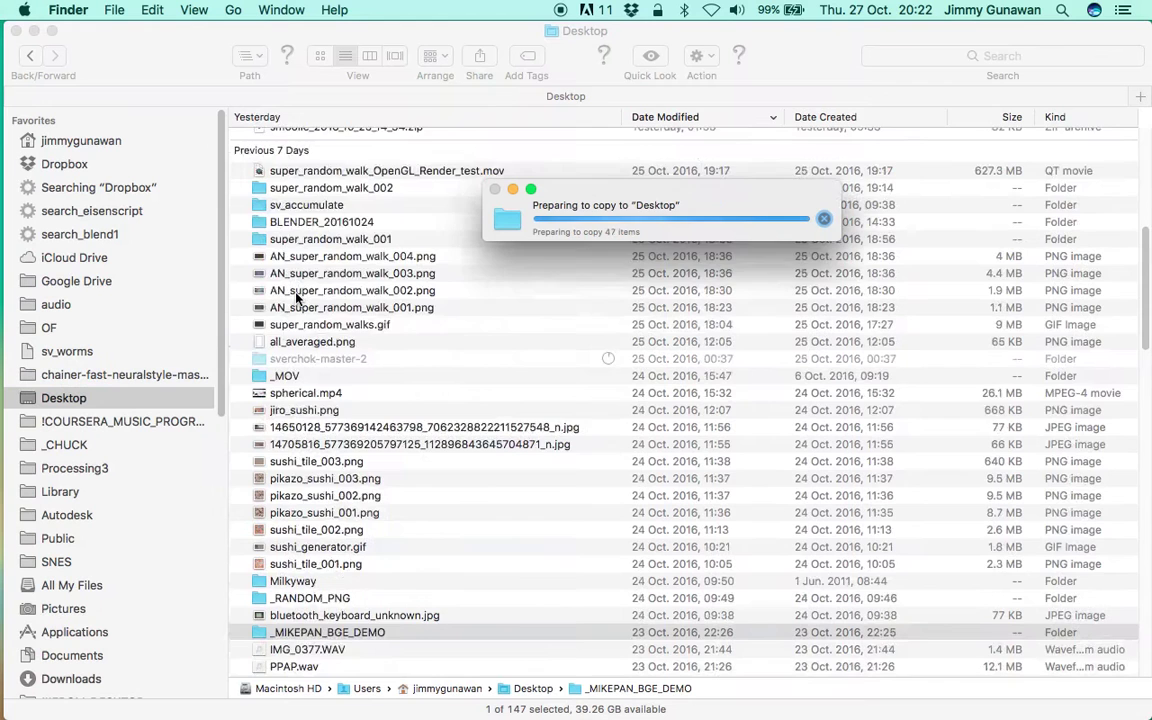
scroll(310, 300, up, 8)
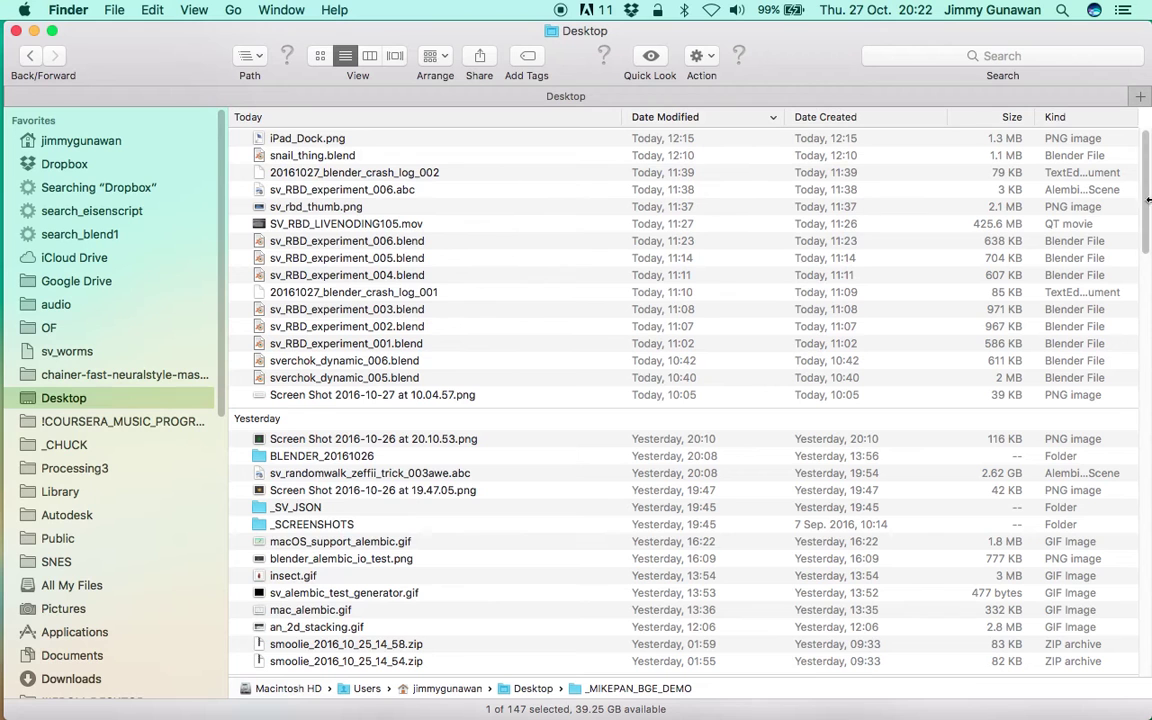
scroll(1148, 170, down, 1)
scroll(570, 127, up, 2)
Toggle the Date Modified sort to check the pasted folders, then close the Desktop window.
click(674, 118)
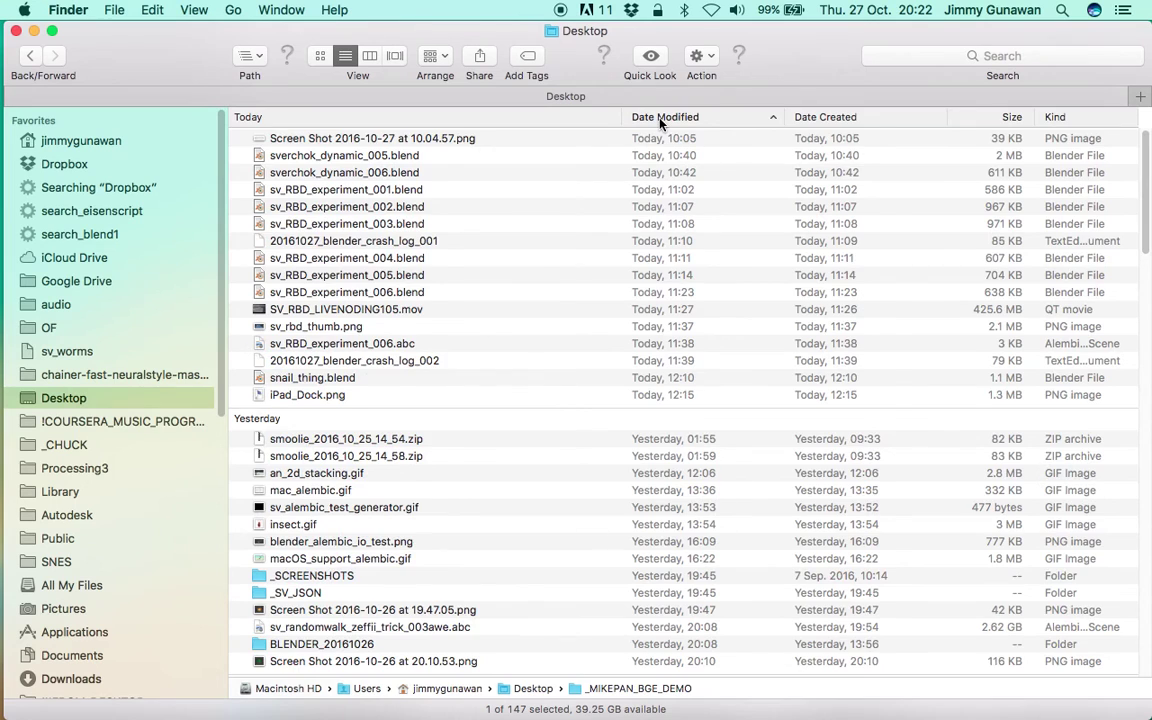
scroll(578, 416, down, 10)
scroll(598, 438, down, 4)
scroll(605, 410, up, 15)
click(764, 118)
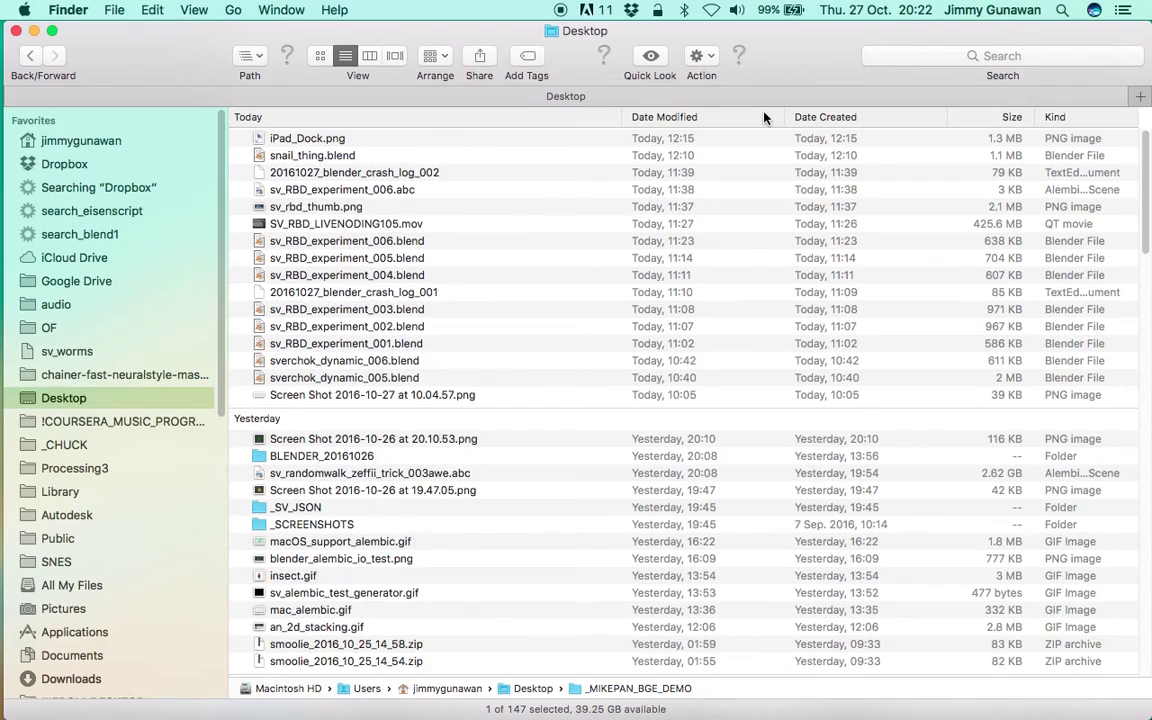
click(764, 118)
scroll(702, 250, up, 4)
scroll(702, 257, up, 3)
scroll(706, 280, down, 6)
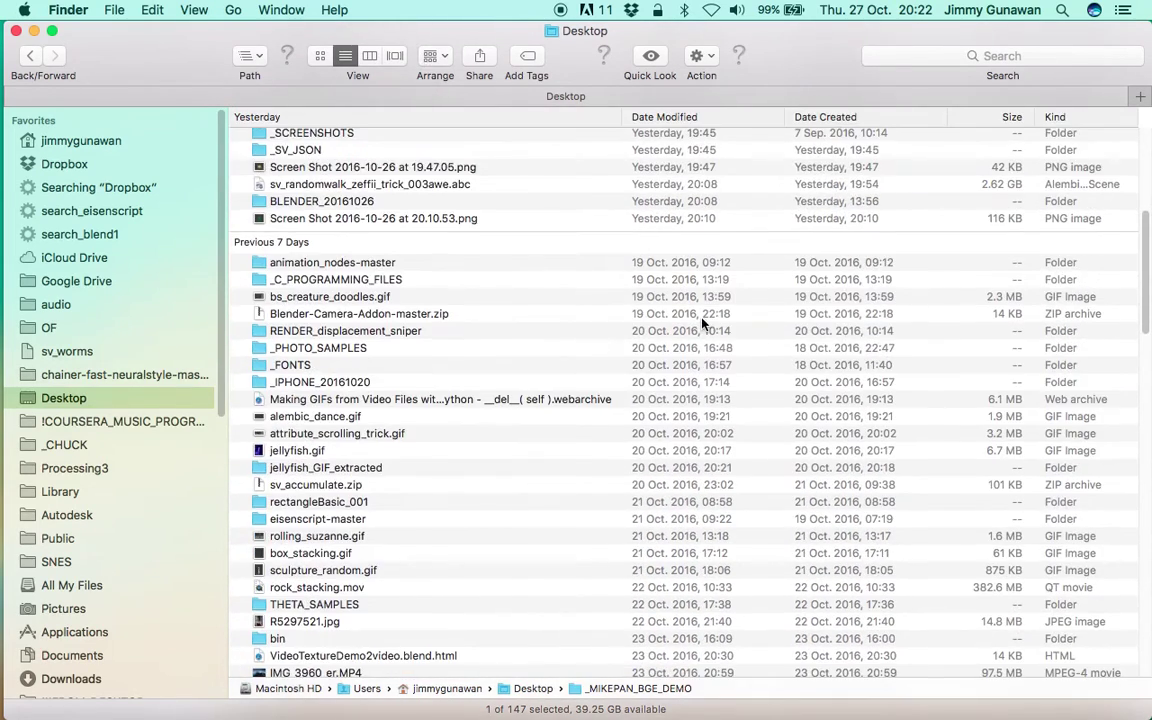
scroll(625, 300, down, 10)
scroll(1145, 362, up, 15)
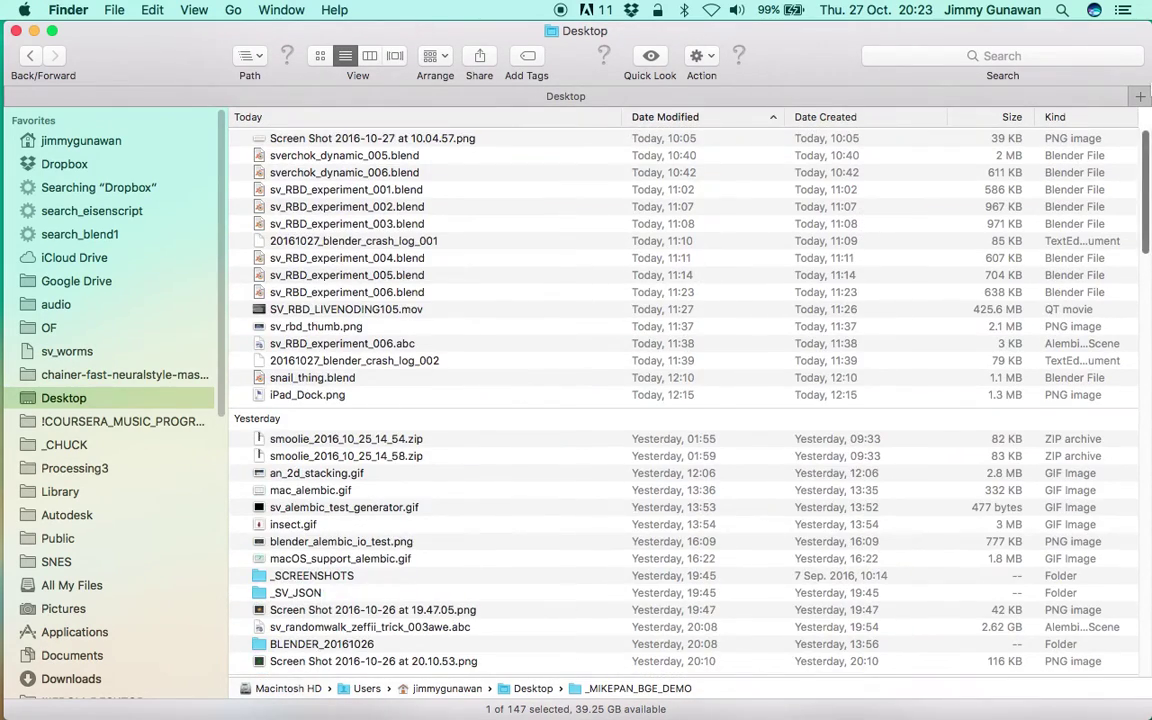
scroll(485, 418, down, 10)
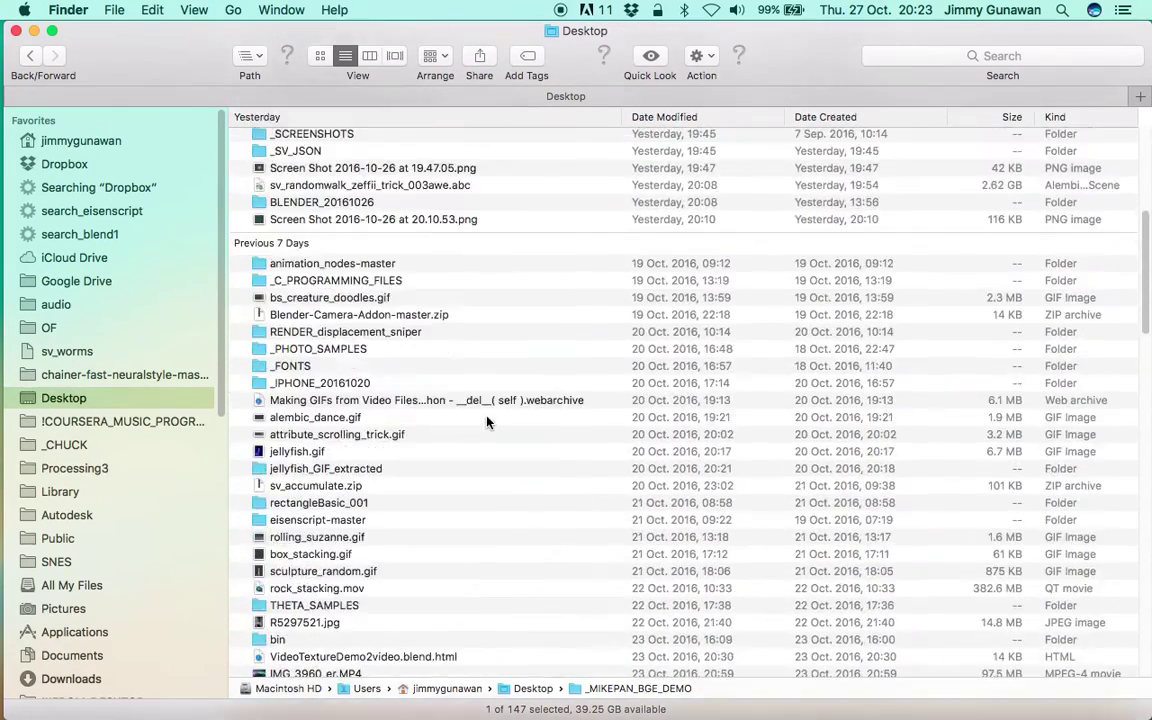
click(34, 32)
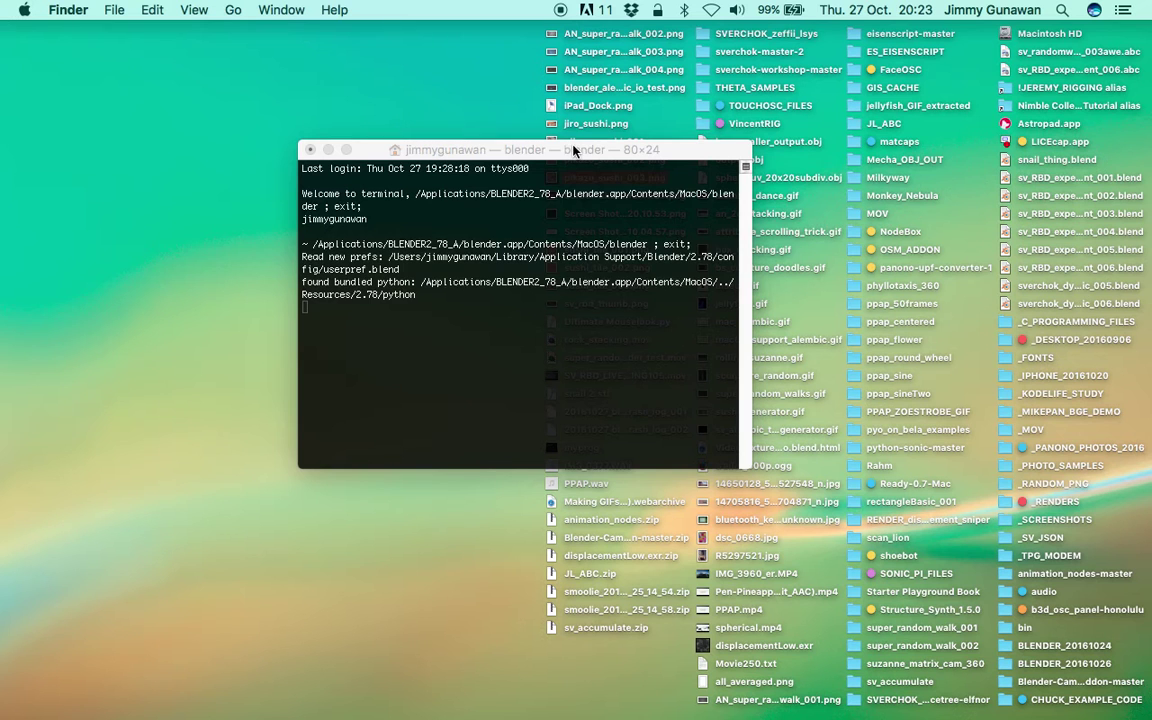
Compress the sverchok-master-2 folder on the desktop into a zip.
drag(573, 150, 346, 128)
click(876, 208)
text(sv)
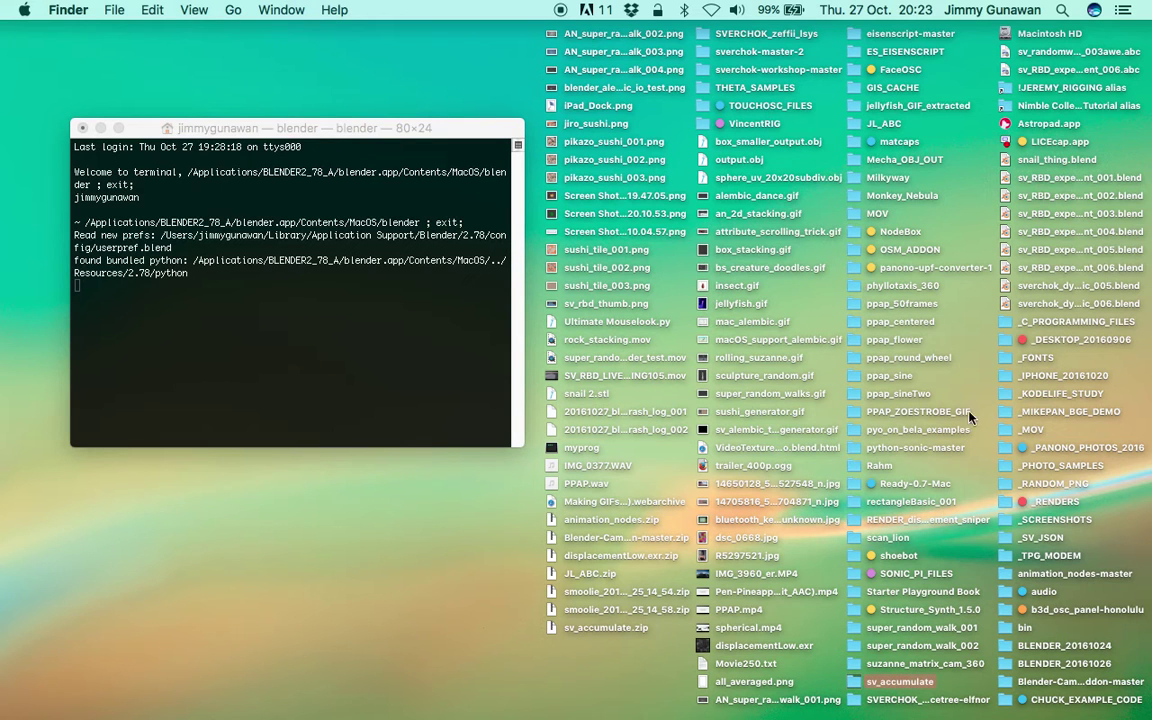
text(_d)
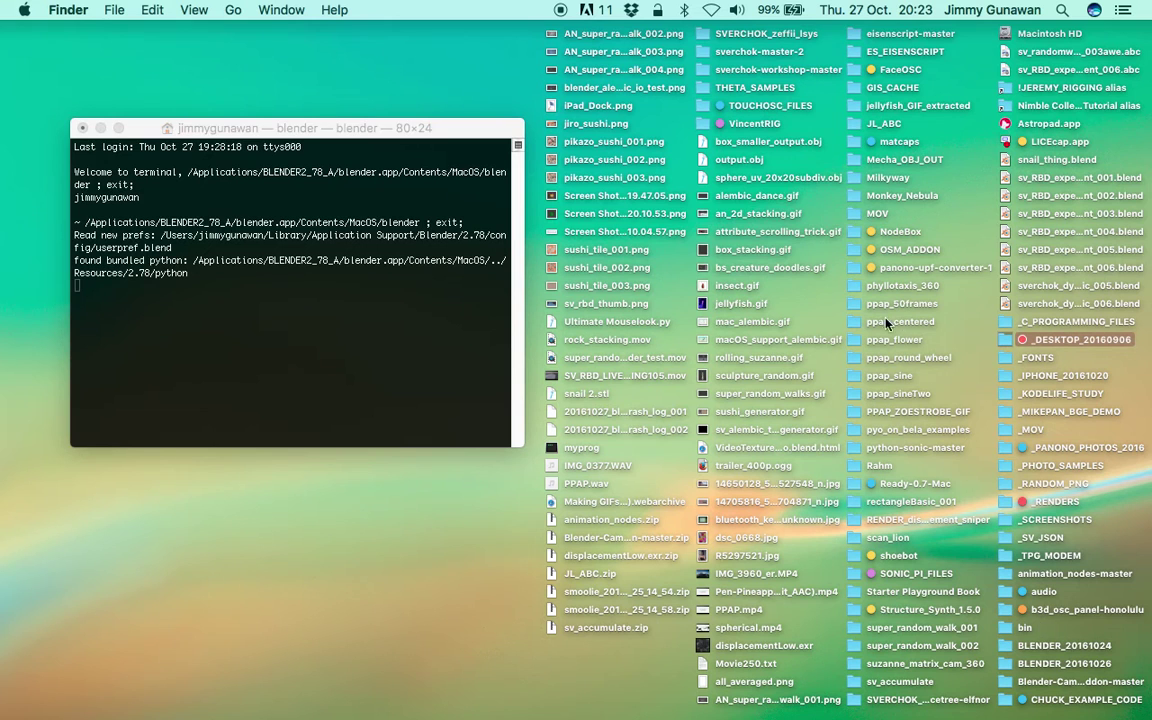
click(785, 52)
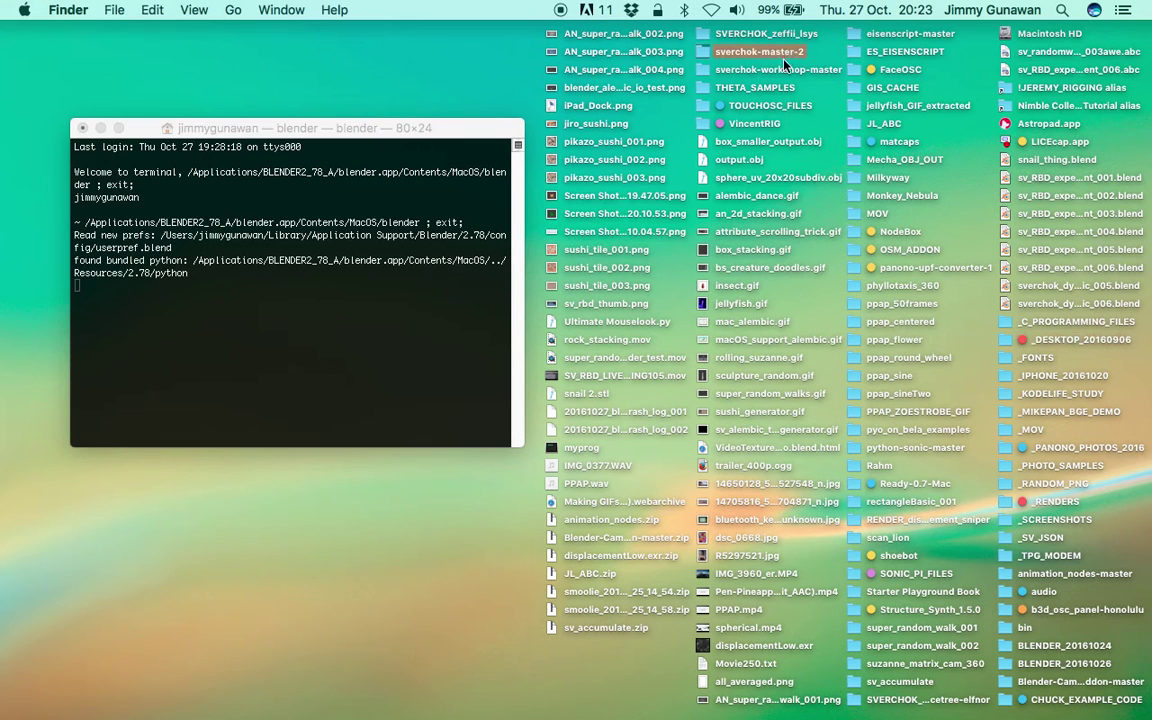
right_click(772, 52)
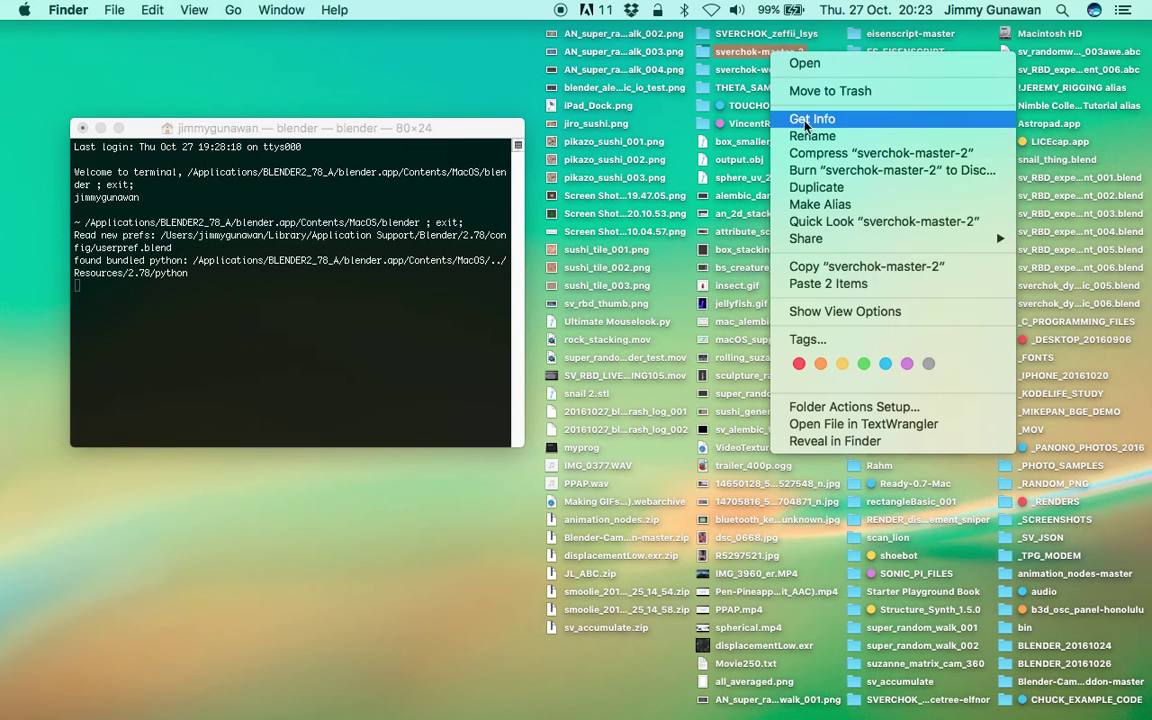
click(877, 153)
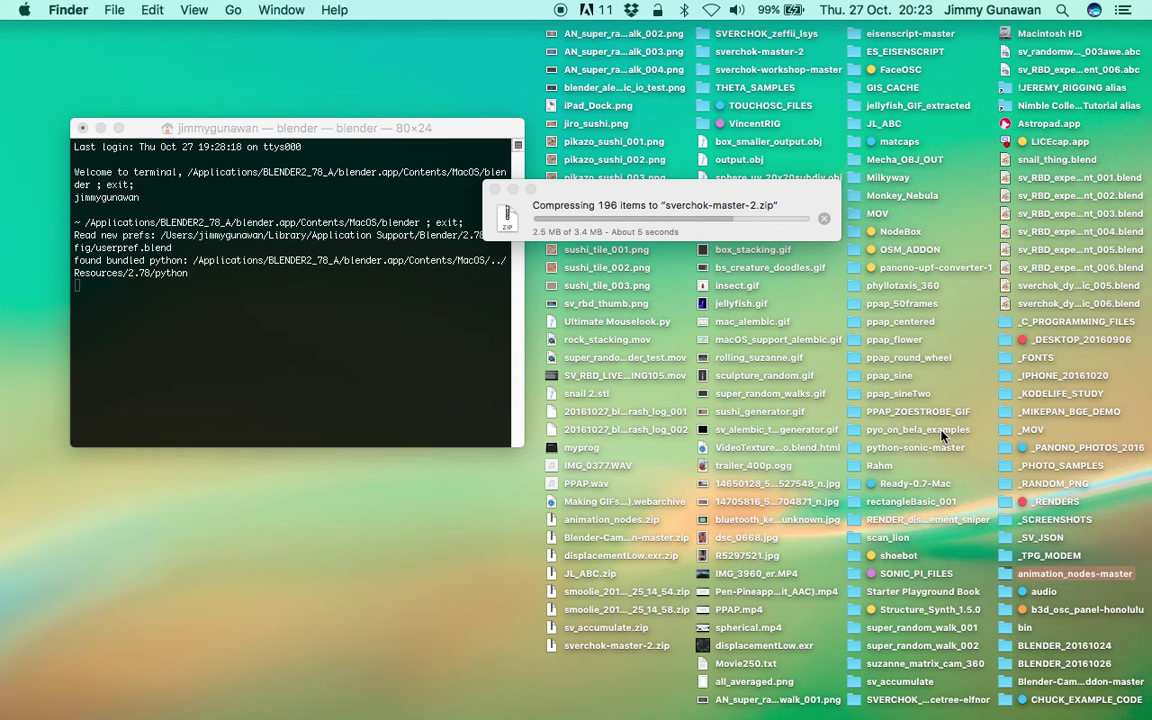
Compress animation_nodes-master into a zip and confirm both zips in a Desktop Finder window.
right_click(1076, 582)
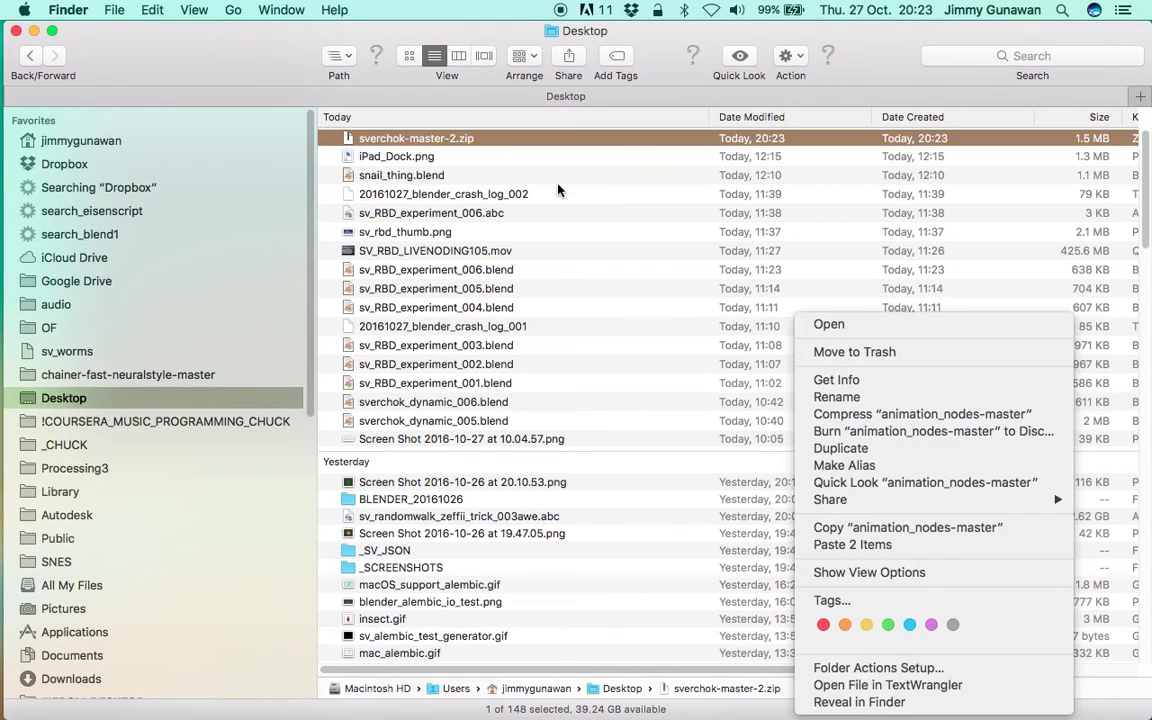
click(202, 41)
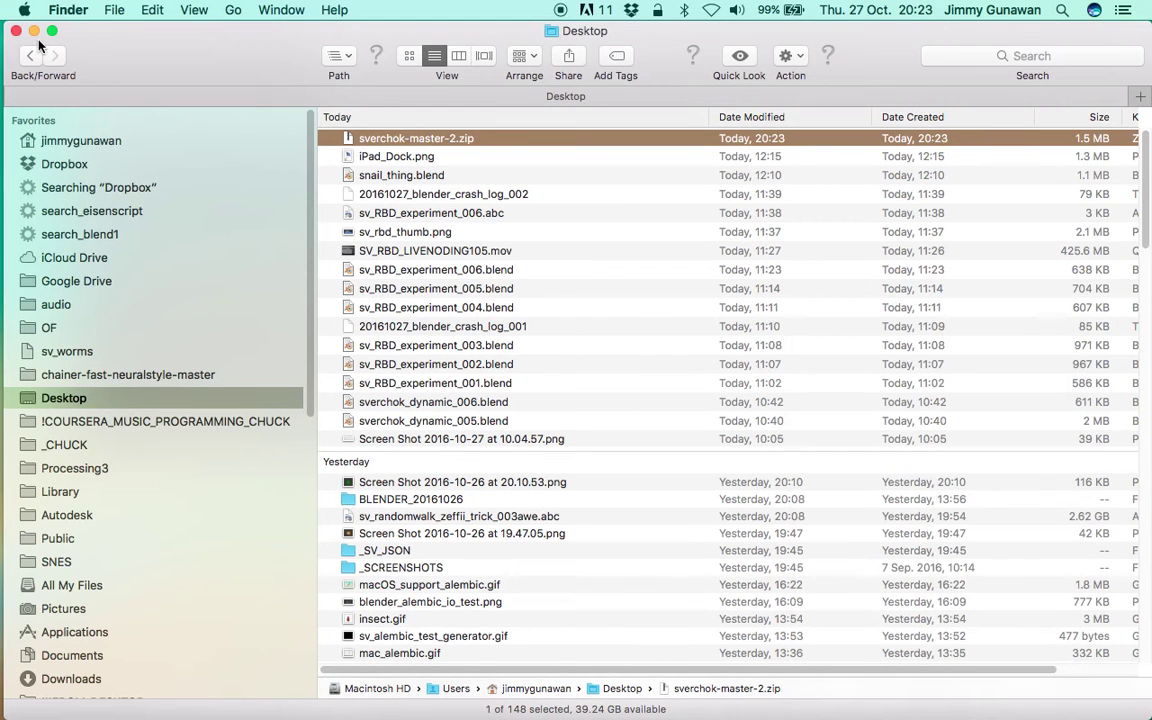
key(super+w)
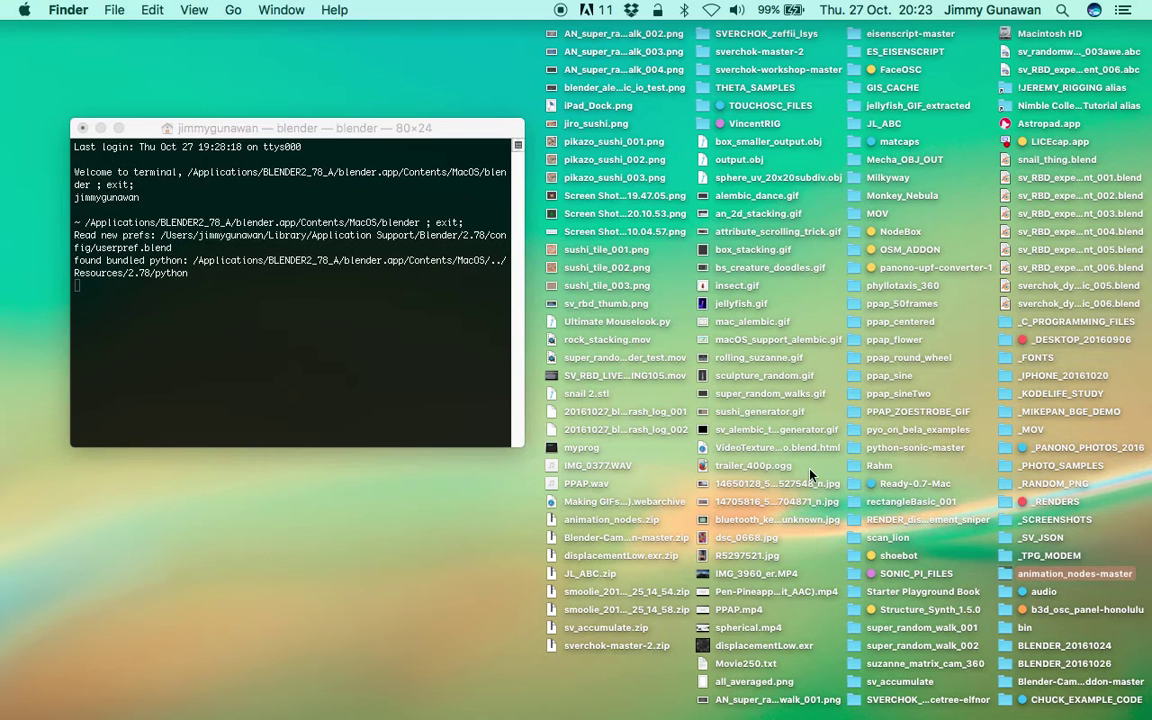
right_click(1065, 575)
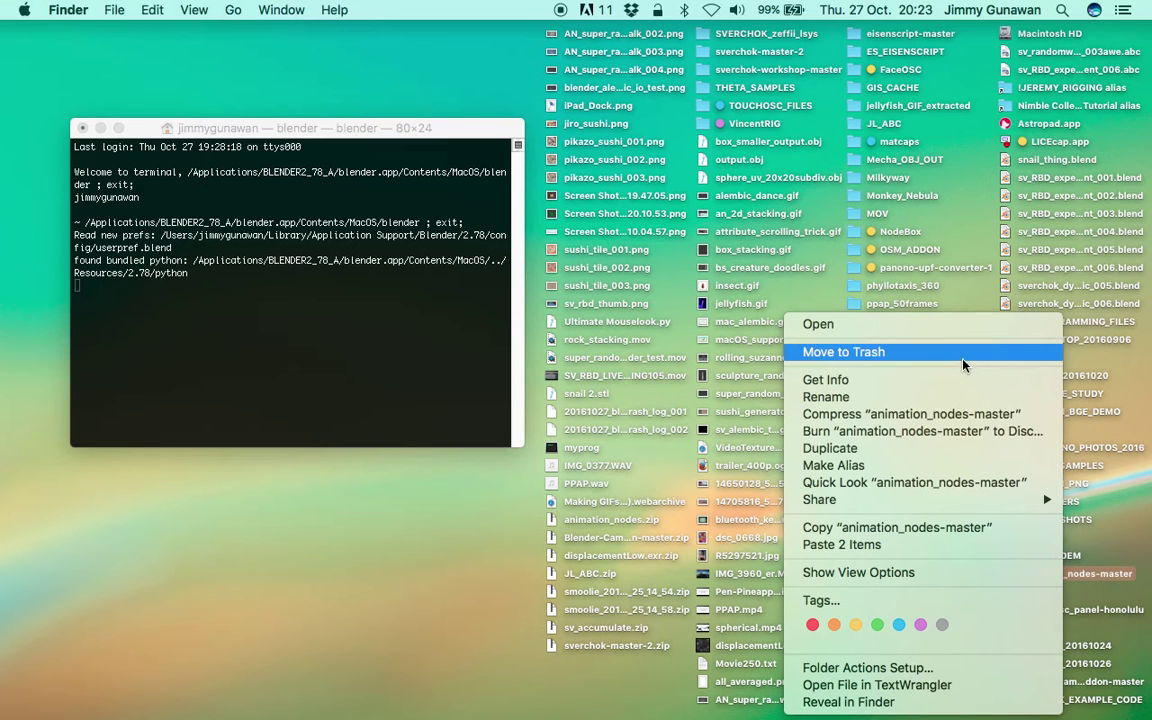
click(887, 413)
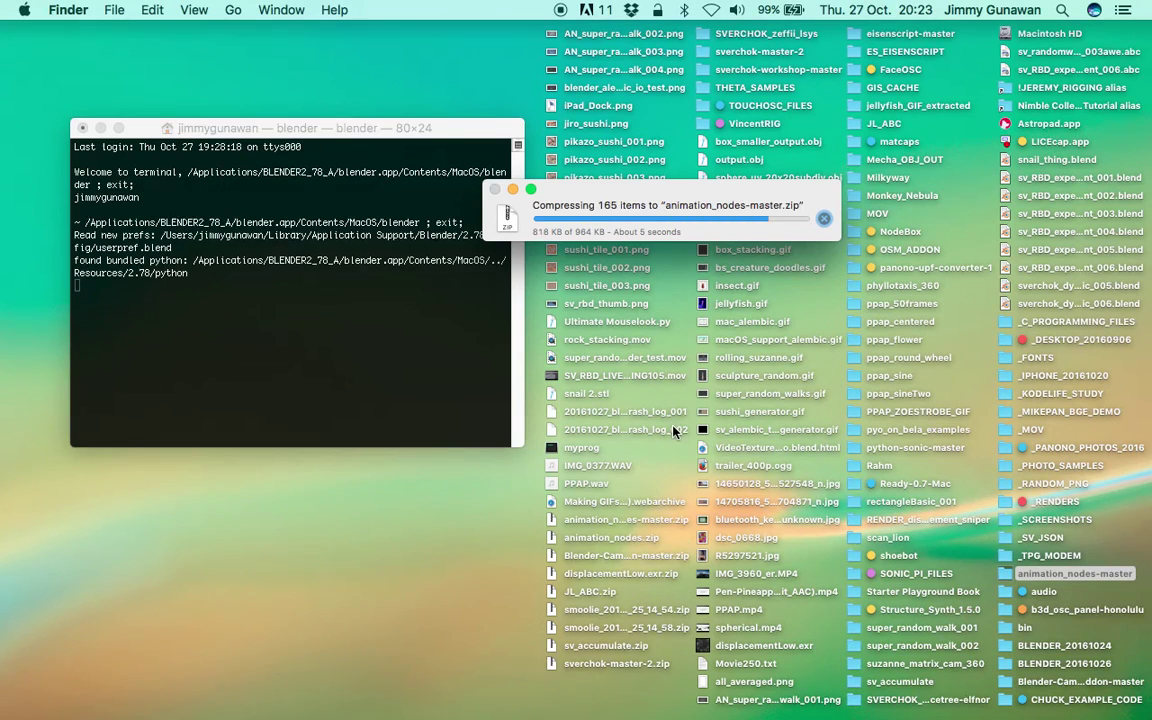
key(super+n)
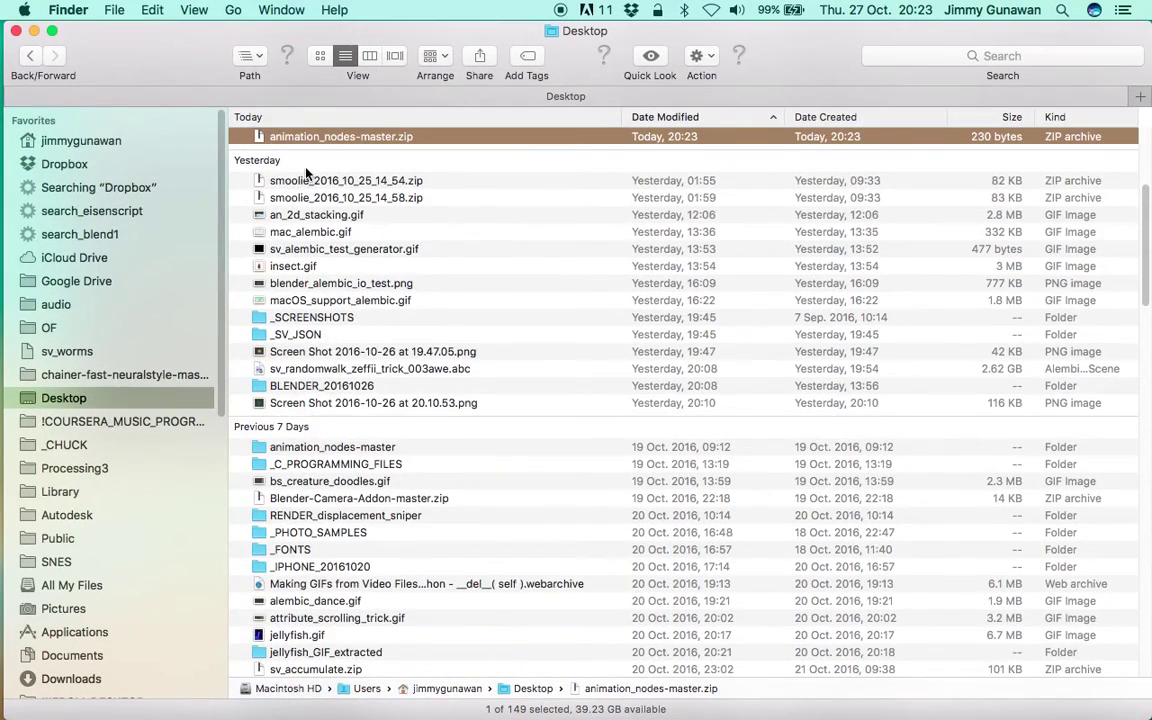
scroll(310, 174, up, 4)
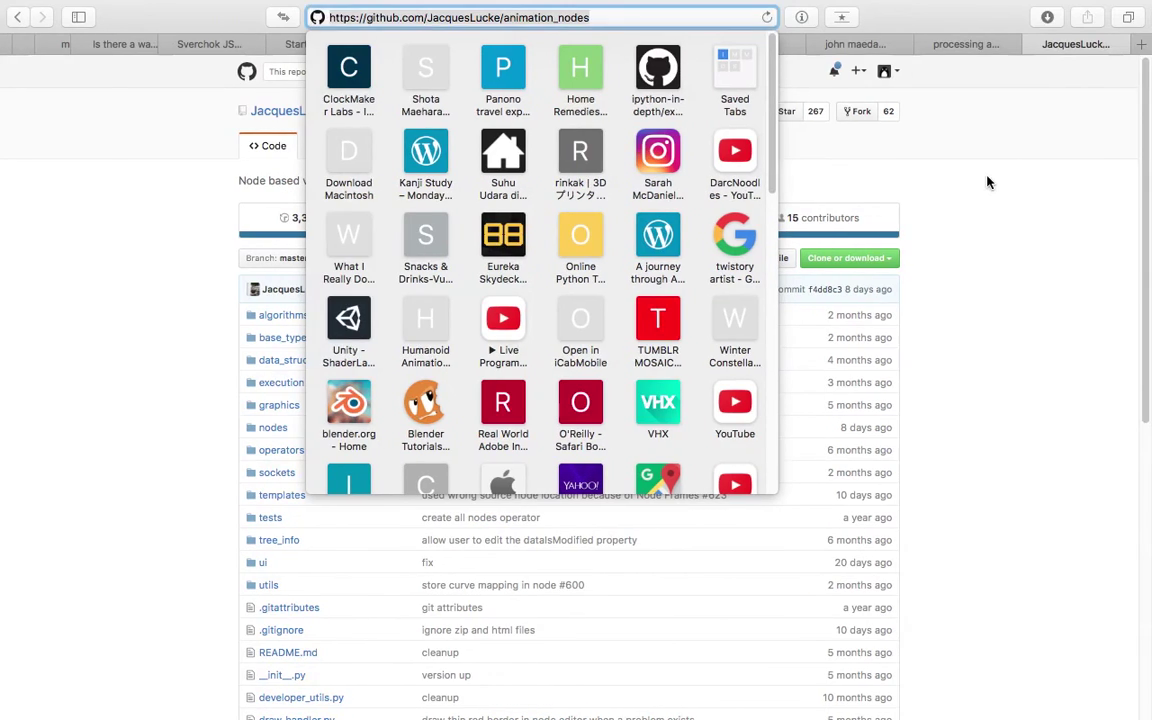
Orbit around Blender's default cube scene and bring up the File menu.
click(904, 149)
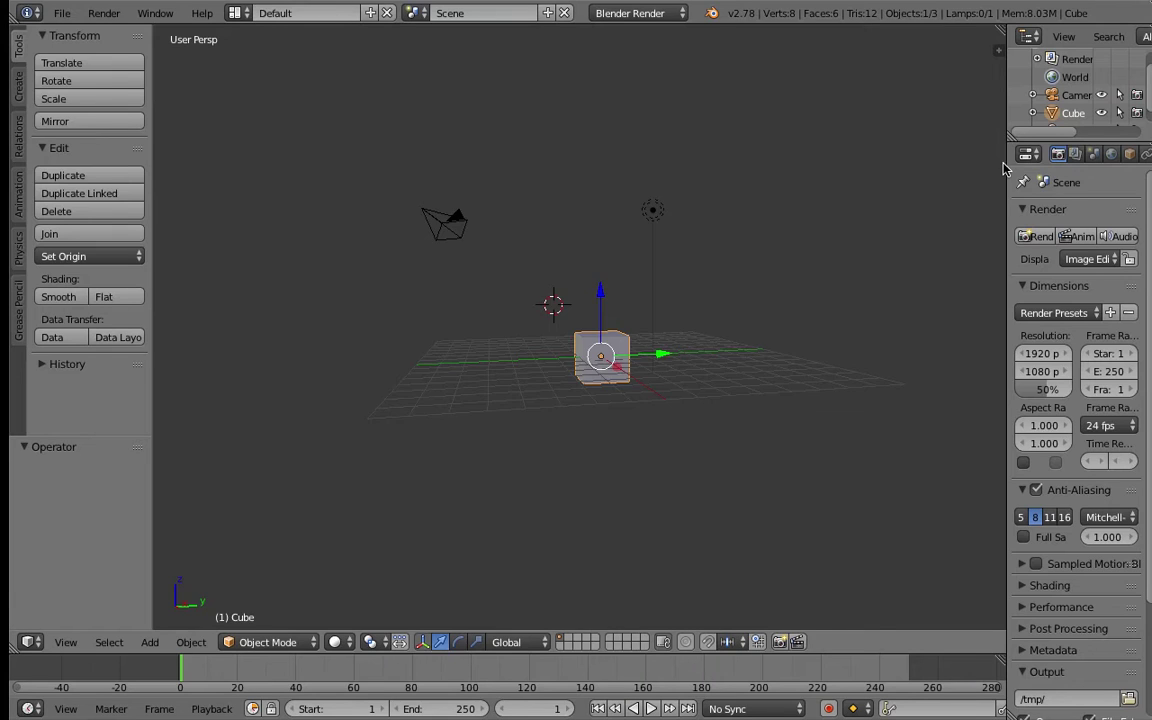
middle_drag(539, 216, 638, 288)
click(53, 13)
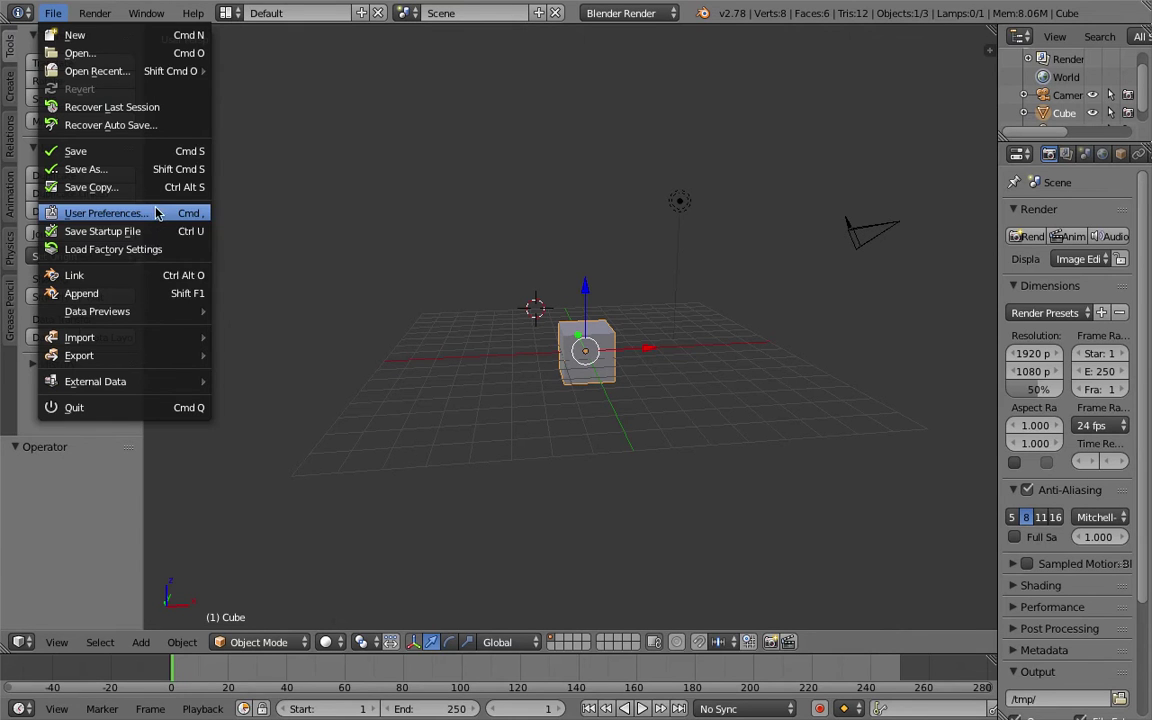
Open User Preferences on the Add-ons tab, enlarge the window, and start Install from File.
click(156, 211)
drag(396, 10, 454, 29)
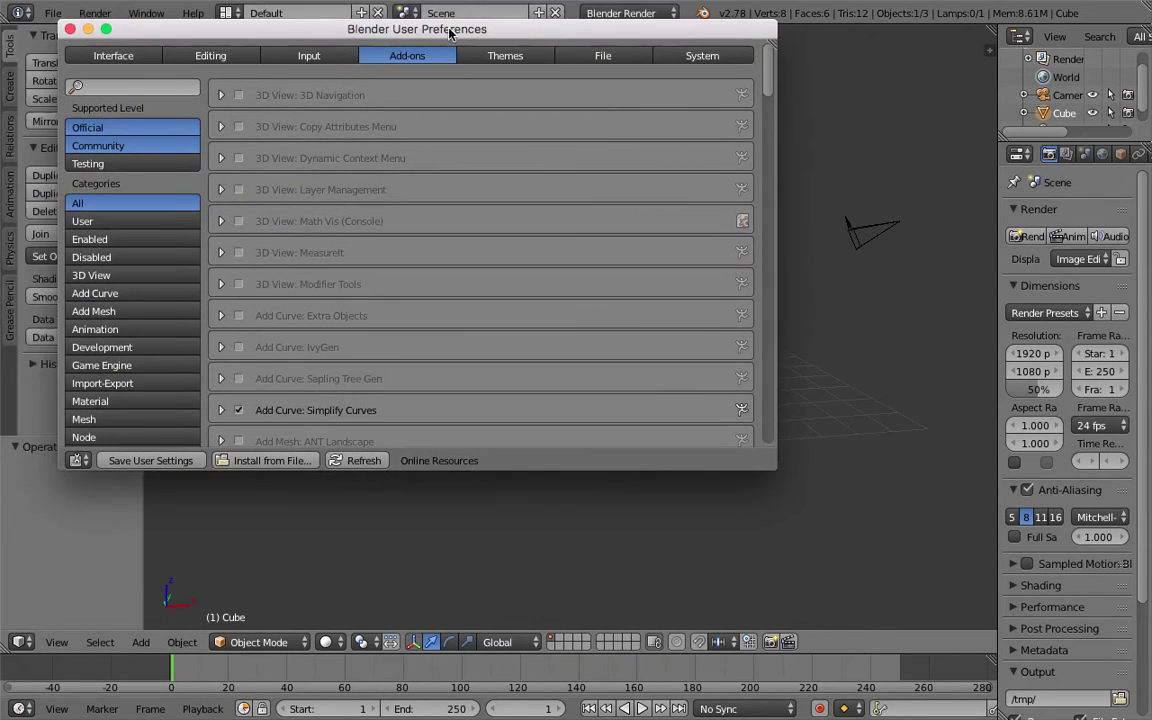
drag(788, 478, 955, 602)
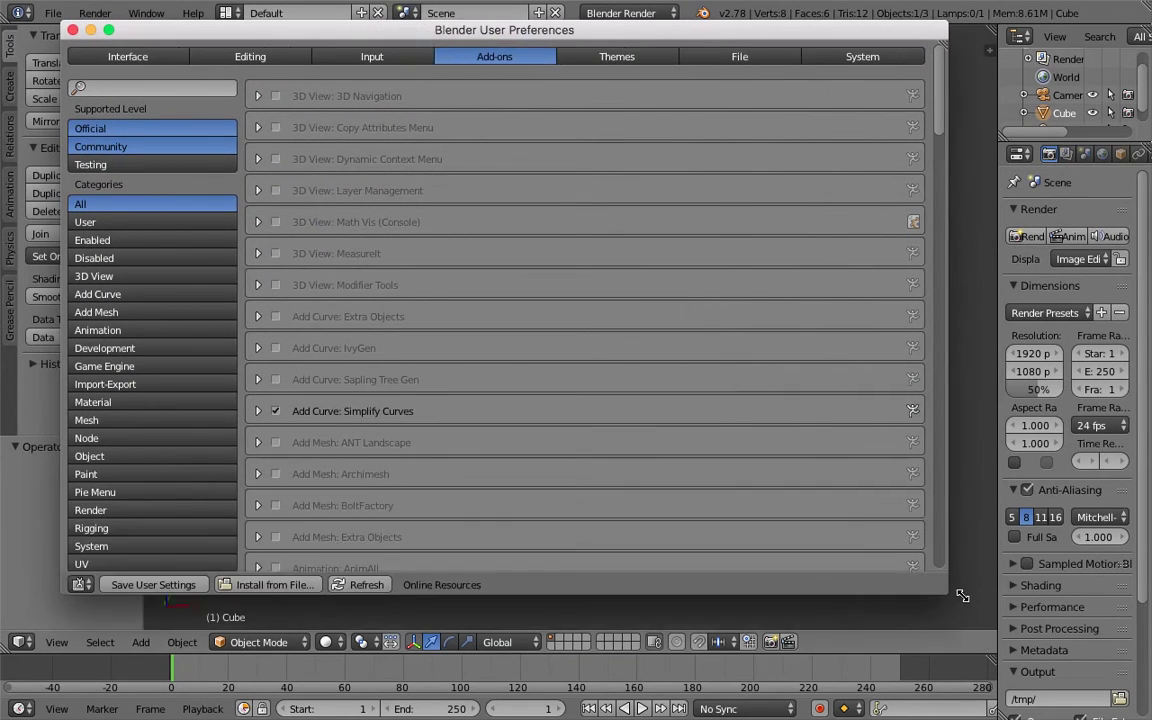
drag(658, 26, 742, 46)
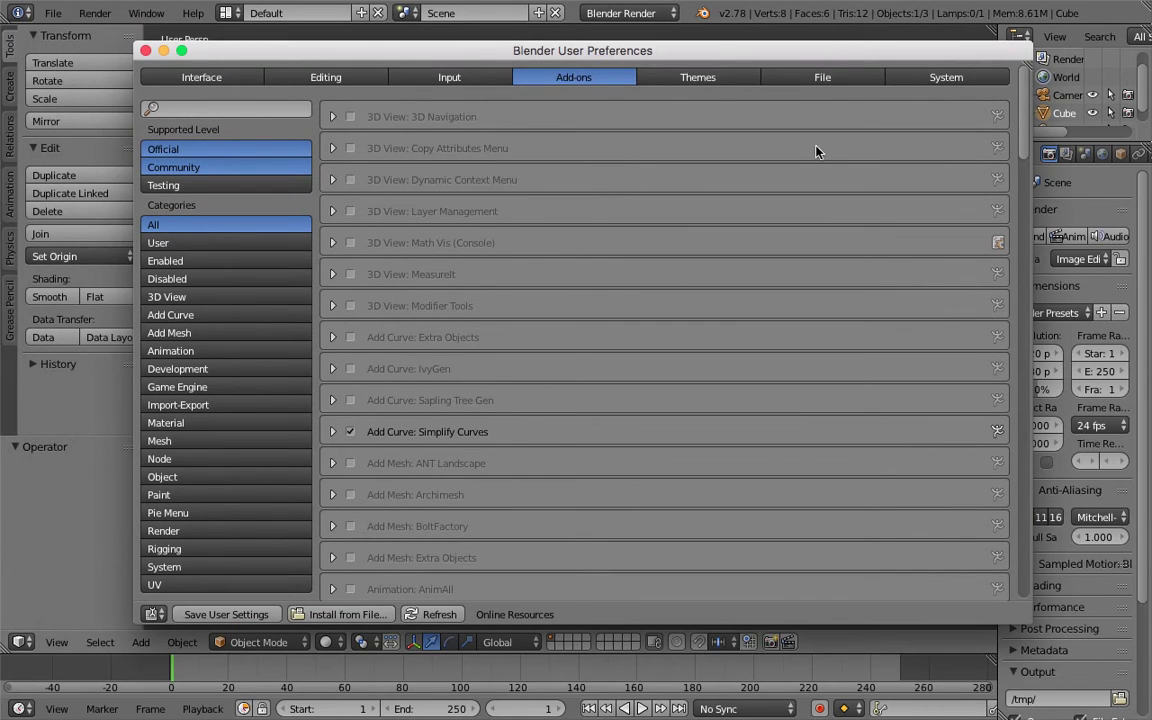
click(358, 616)
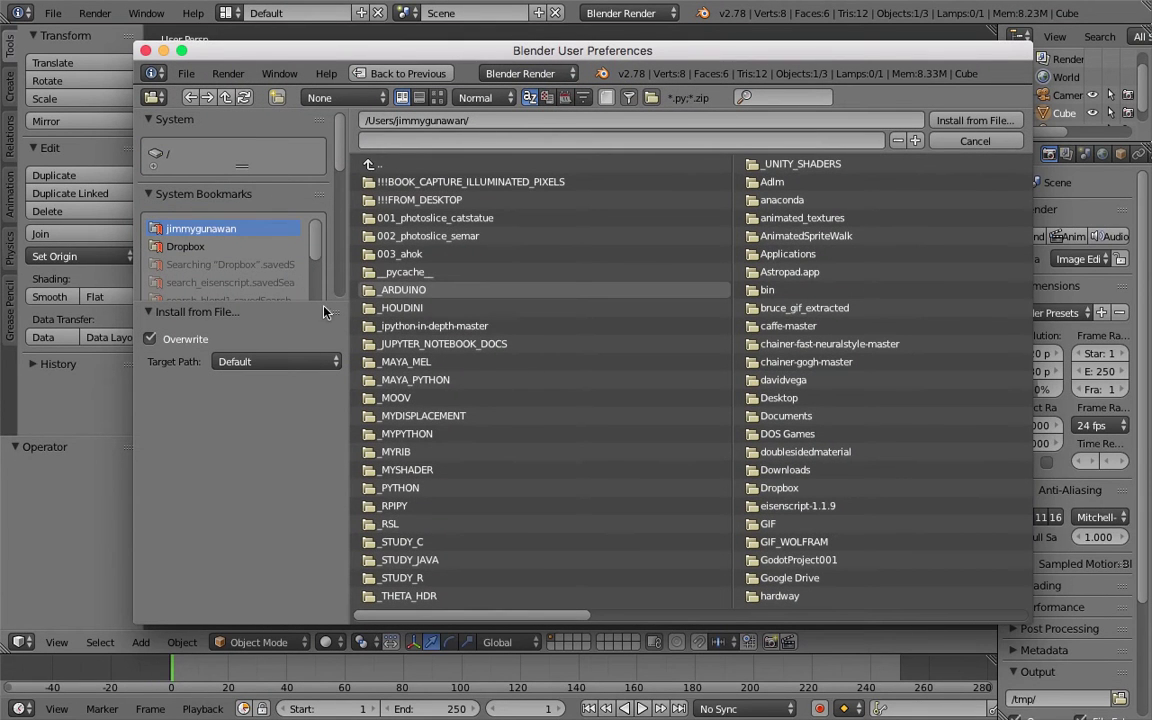
Browse to the Desktop and install sverchok-master-2.zip as a Blender add-on.
drag(338, 312, 312, 255)
drag(328, 300, 311, 405)
click(229, 389)
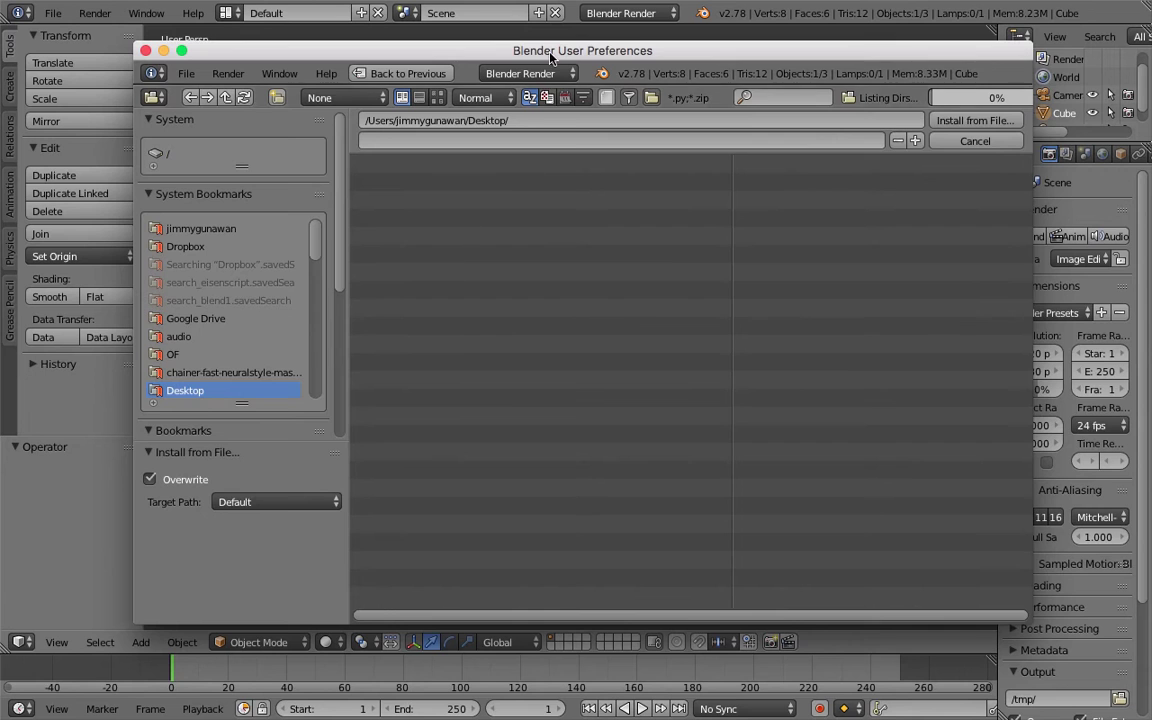
drag(471, 50, 495, 49)
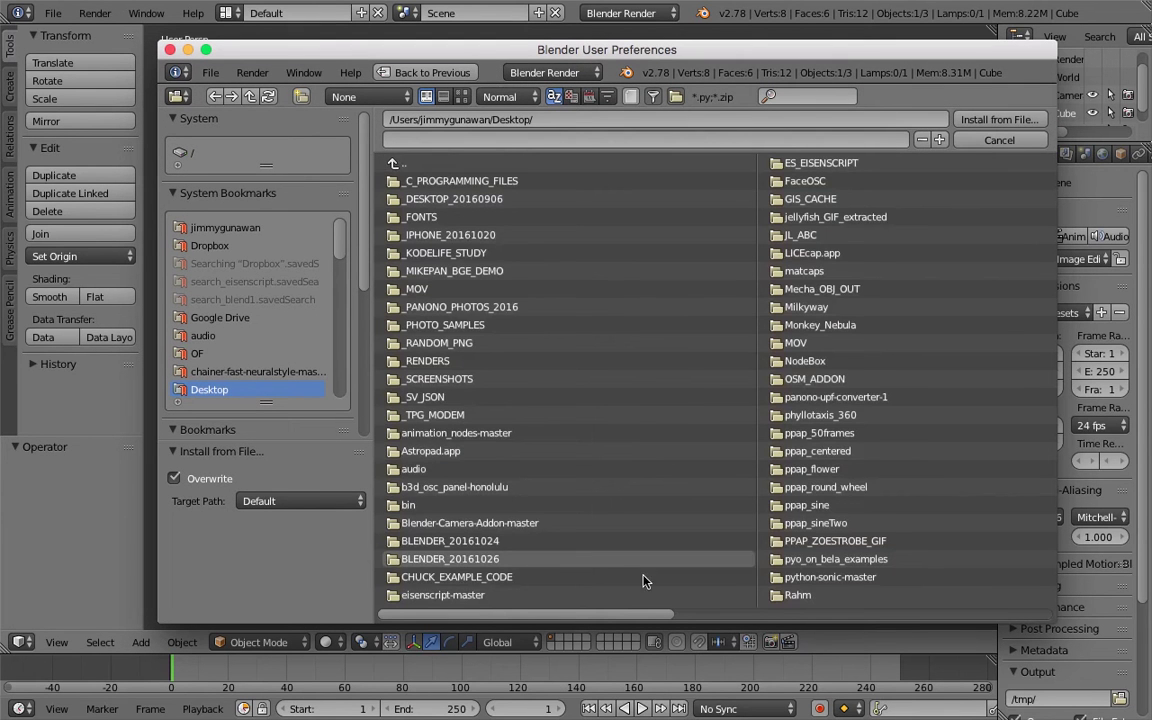
drag(664, 614, 969, 617)
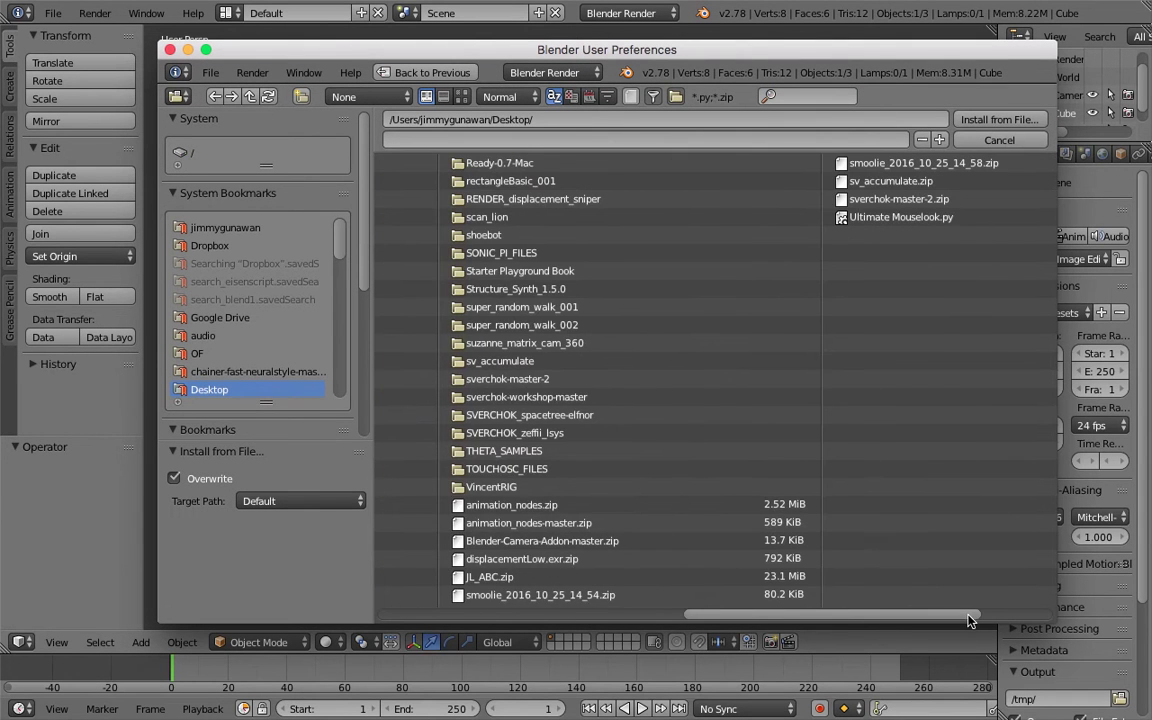
click(899, 199)
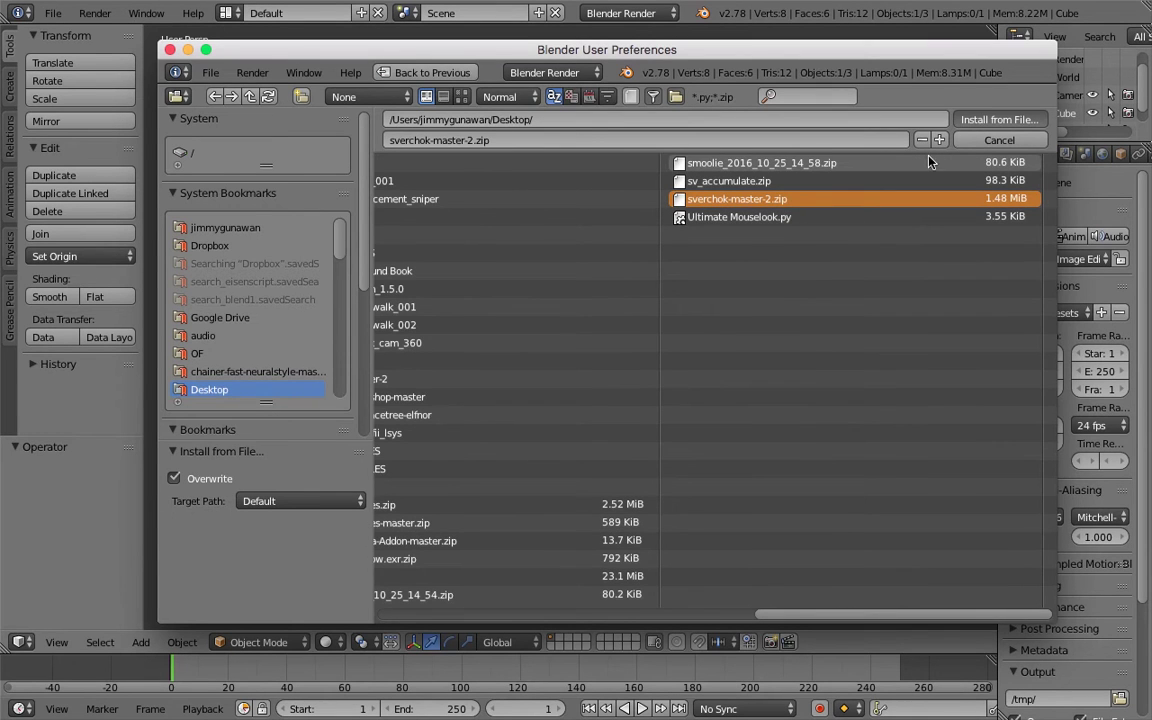
double_click(752, 204)
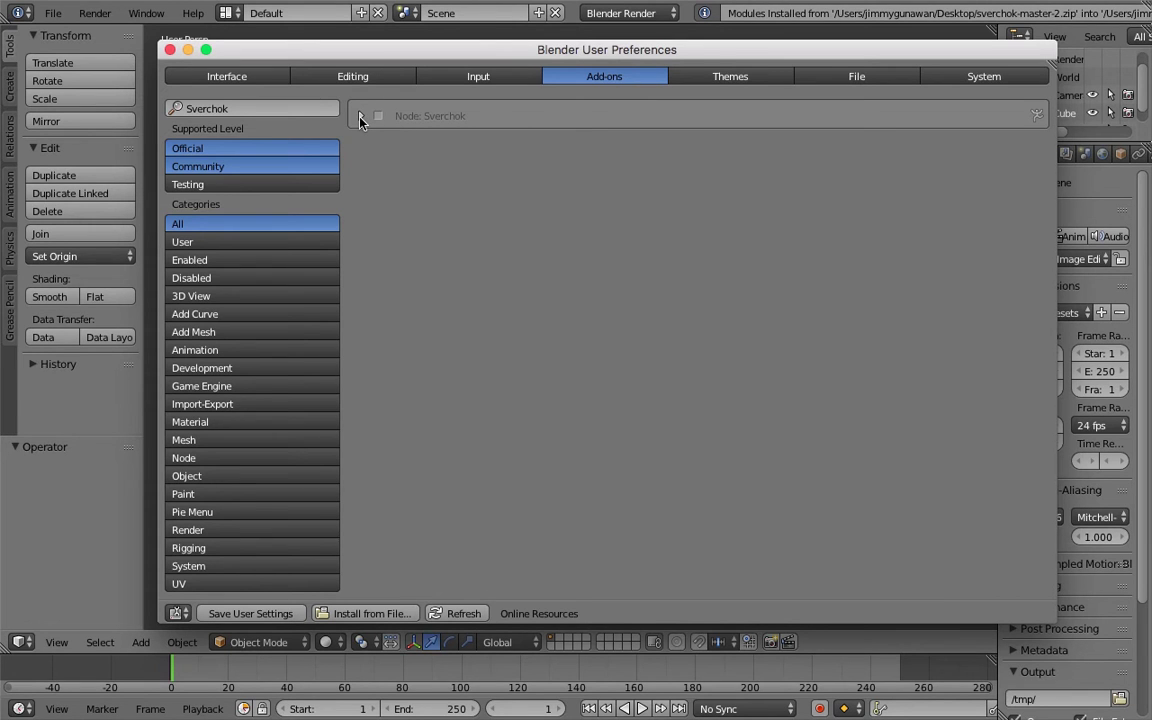
Enable the Node: Sverchok add-on, save user settings, and collapse its entry.
click(377, 116)
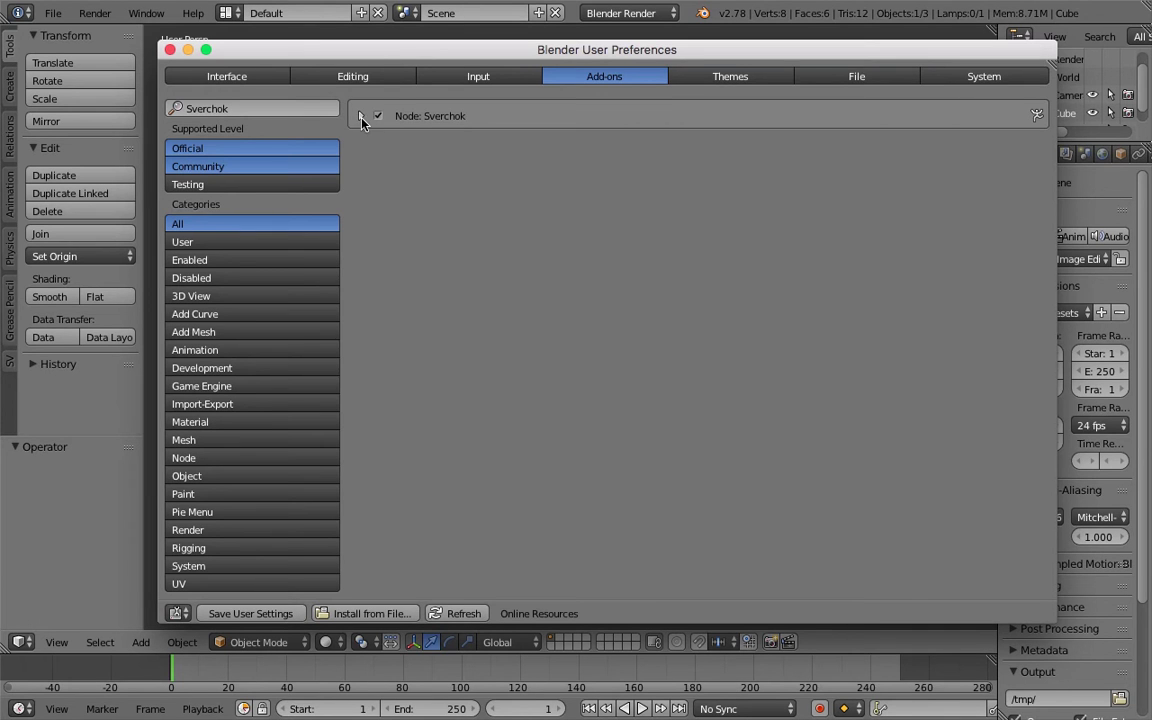
click(358, 116)
click(250, 613)
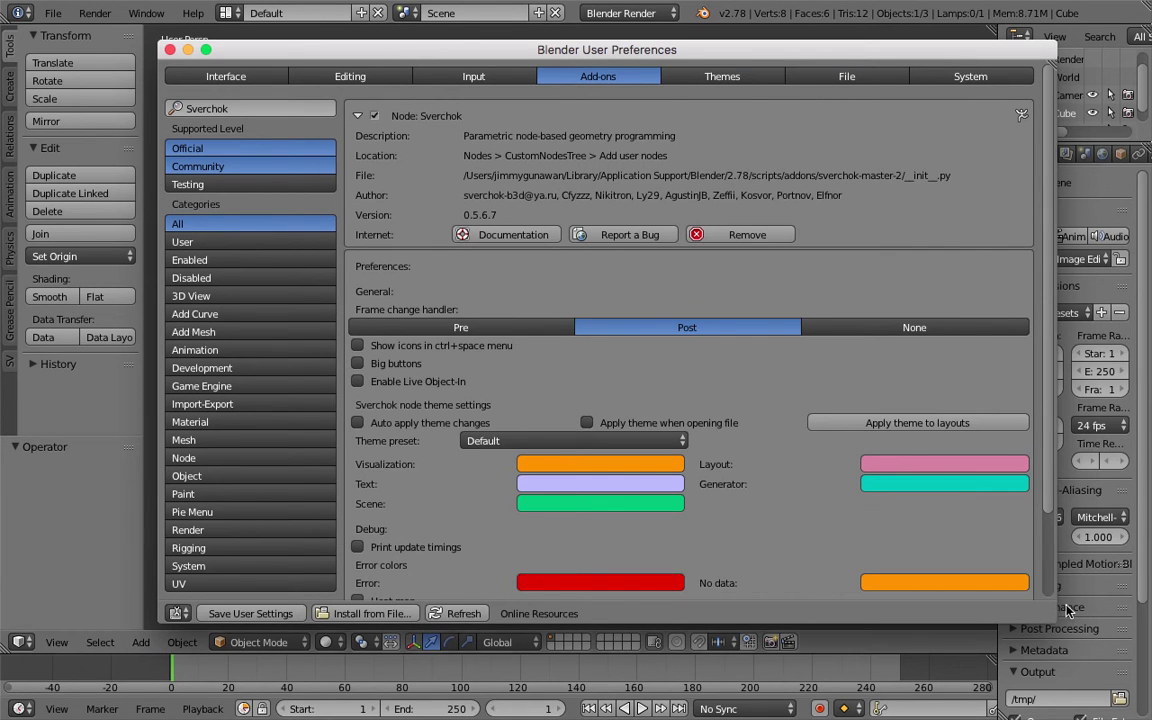
drag(1052, 620, 1134, 718)
drag(581, 49, 511, 28)
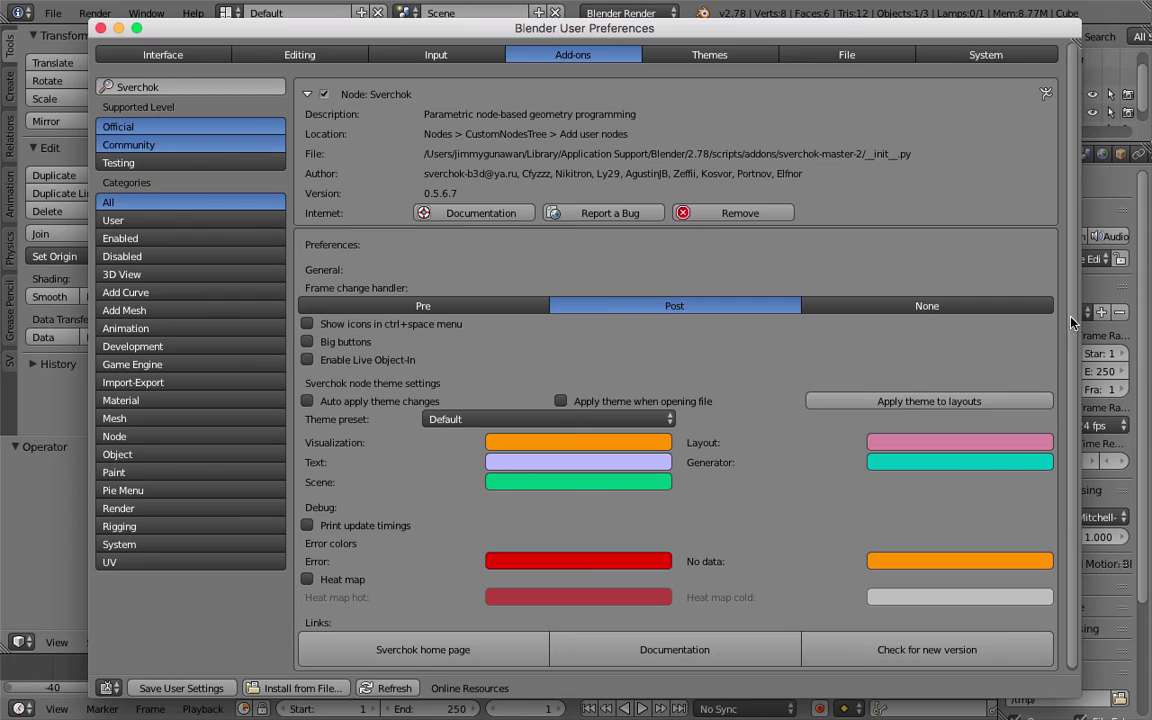
scroll(990, 380, down, 1)
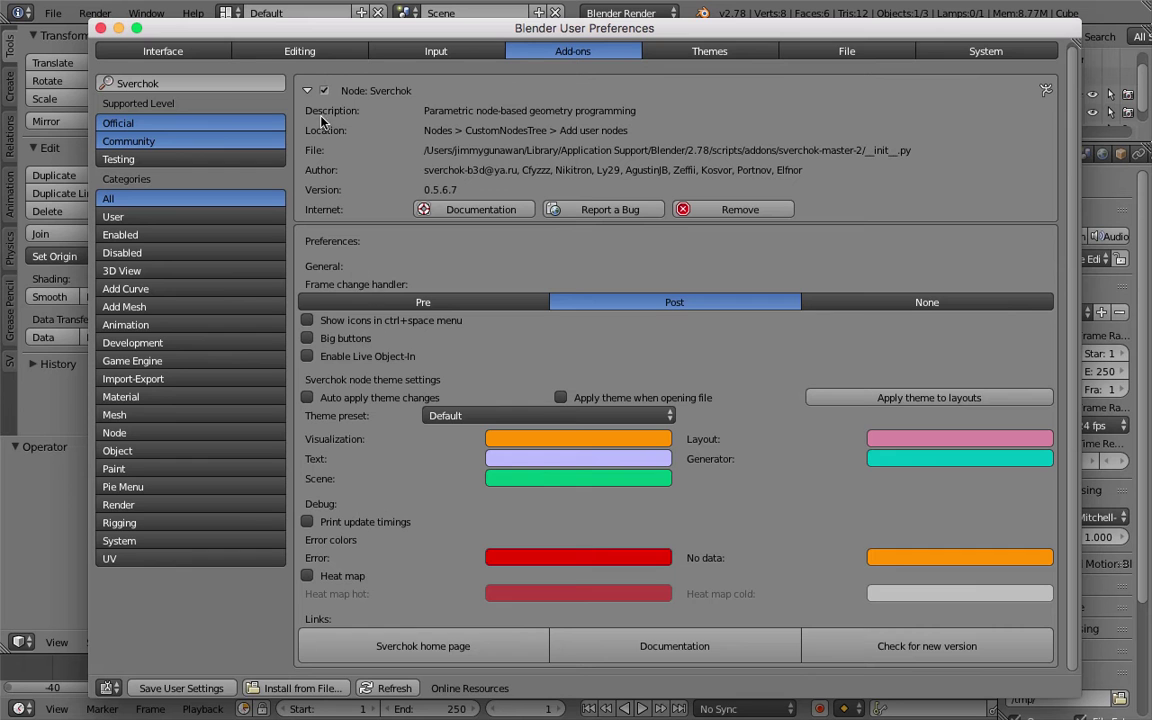
click(307, 90)
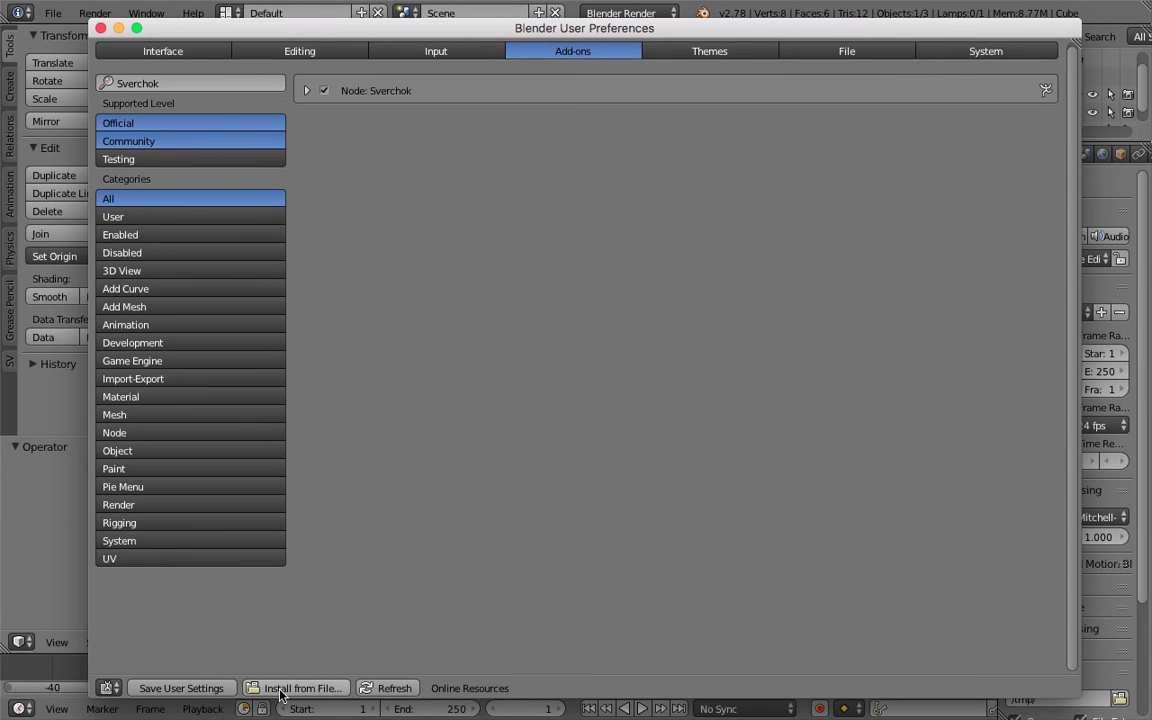
click(290, 688)
Install animation_nodes-master.zip and enable the Node: Animation Nodes add-on.
scroll(720, 500, right, 5)
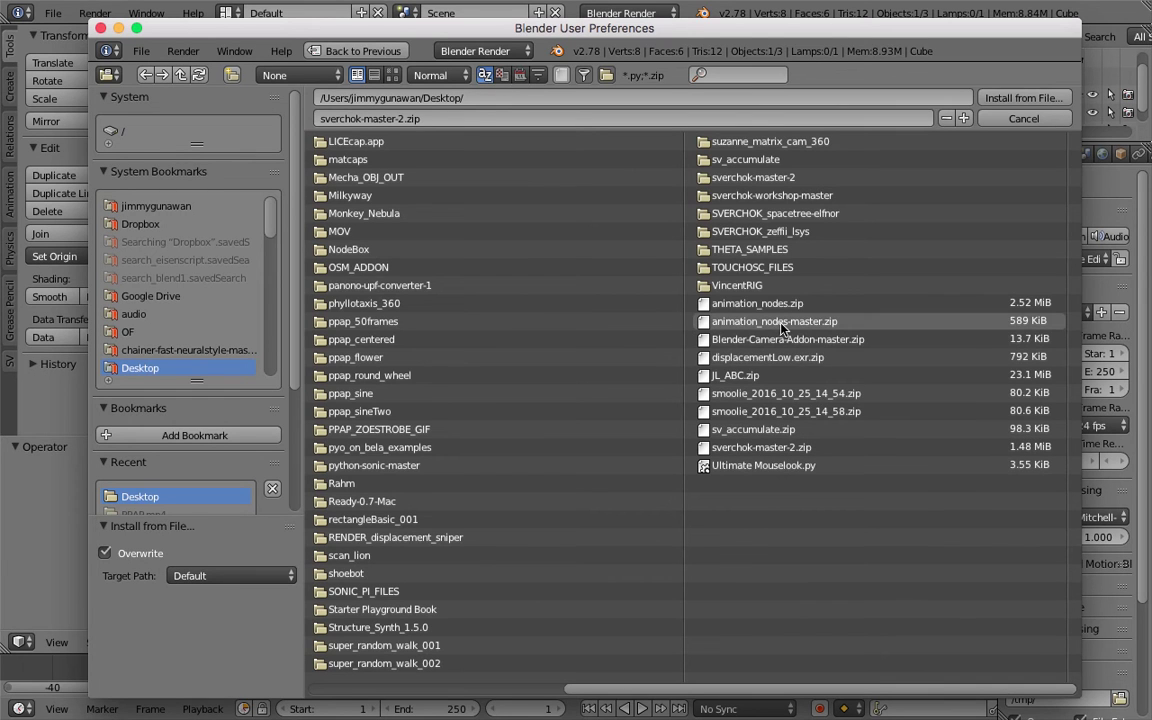
click(783, 322)
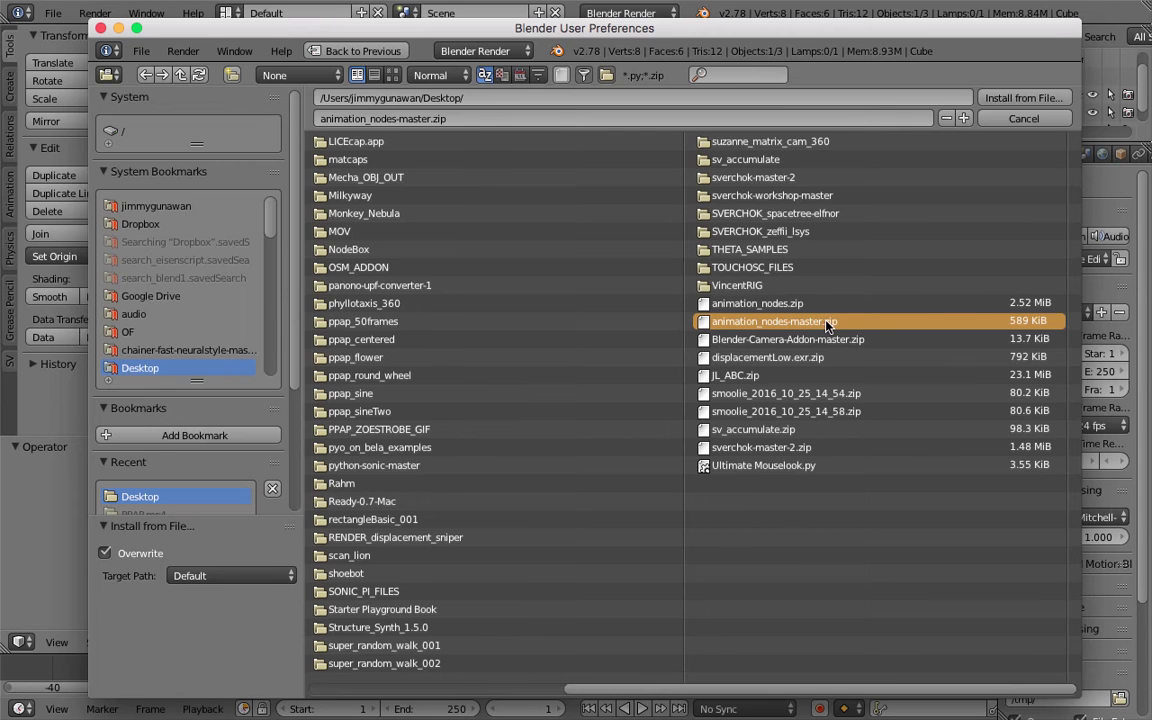
double_click(826, 322)
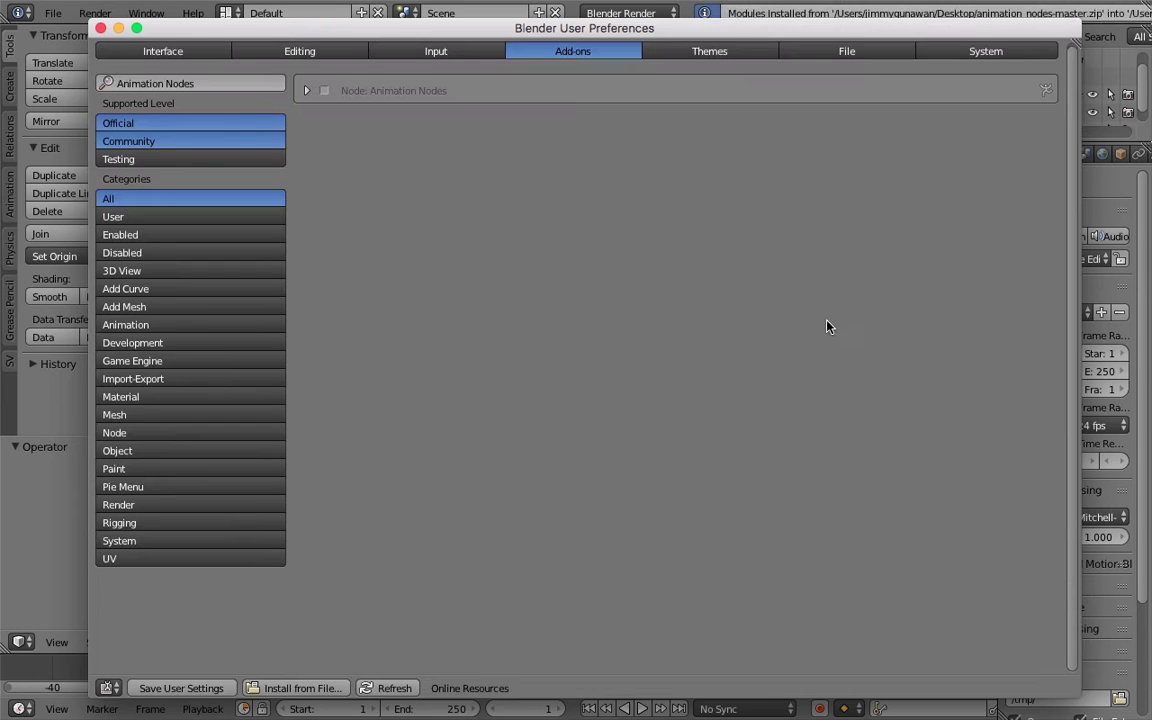
click(323, 91)
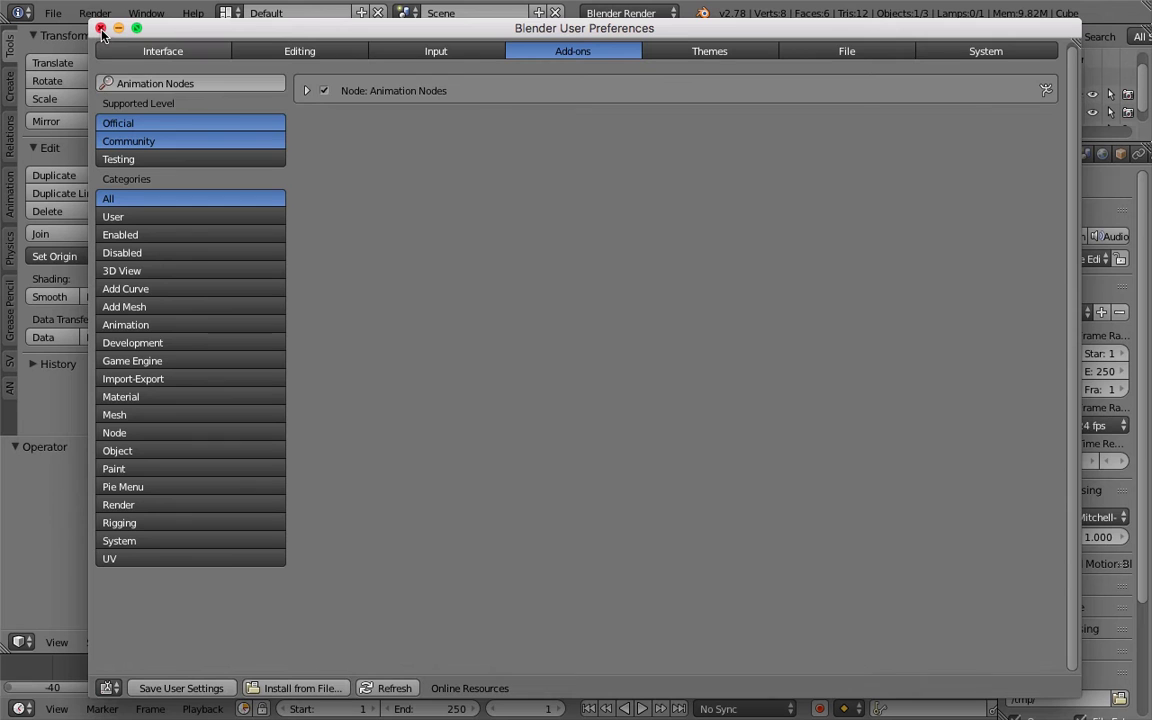
drag(167, 37, 176, 33)
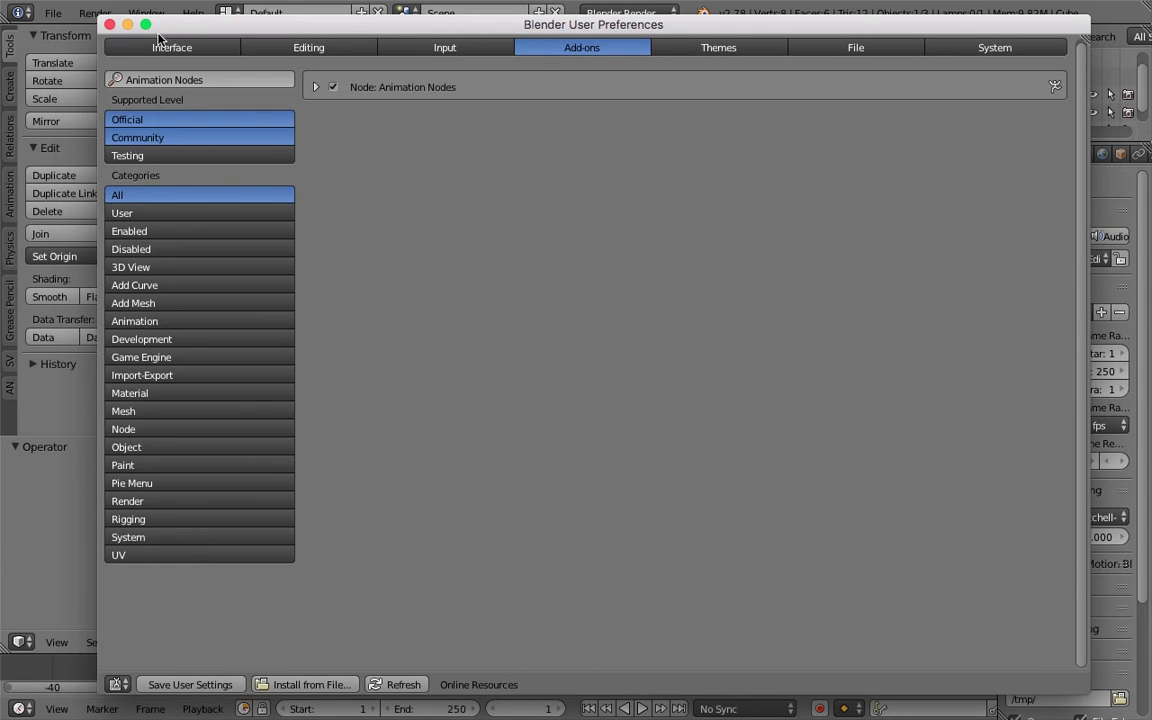
Close User Preferences and move the lamp and camera to layer 2.
click(110, 24)
middle_drag(647, 369, 692, 373)
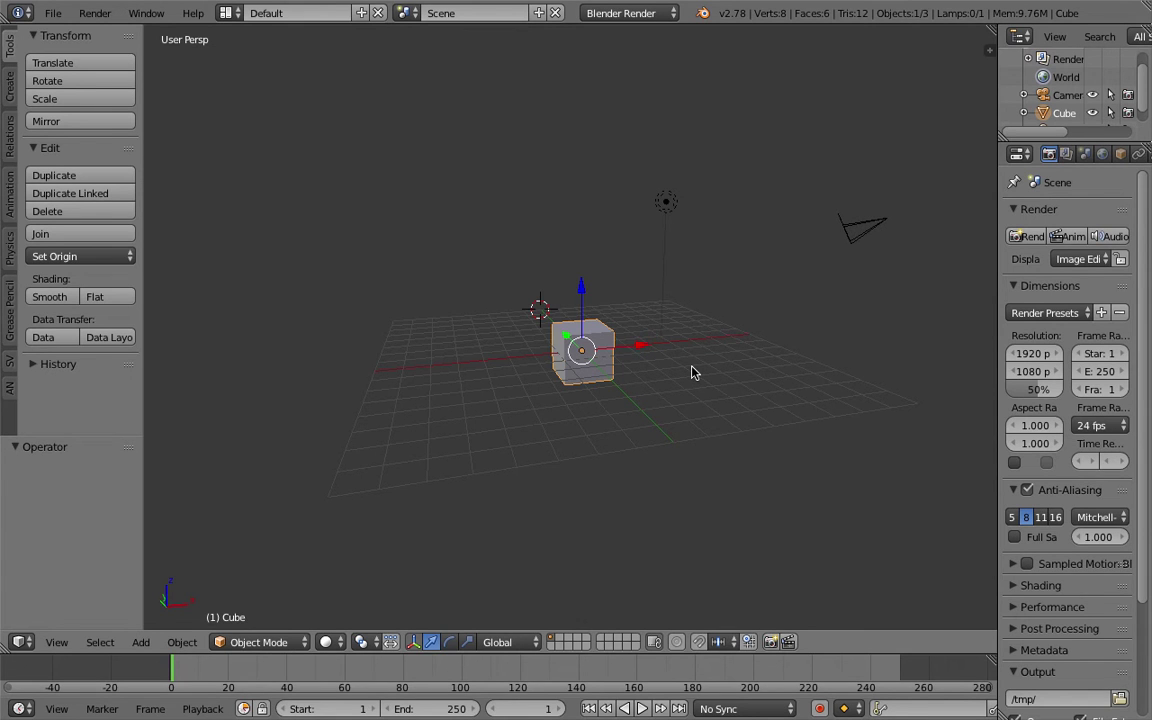
middle_drag(442, 136, 625, 216)
right_click(604, 198)
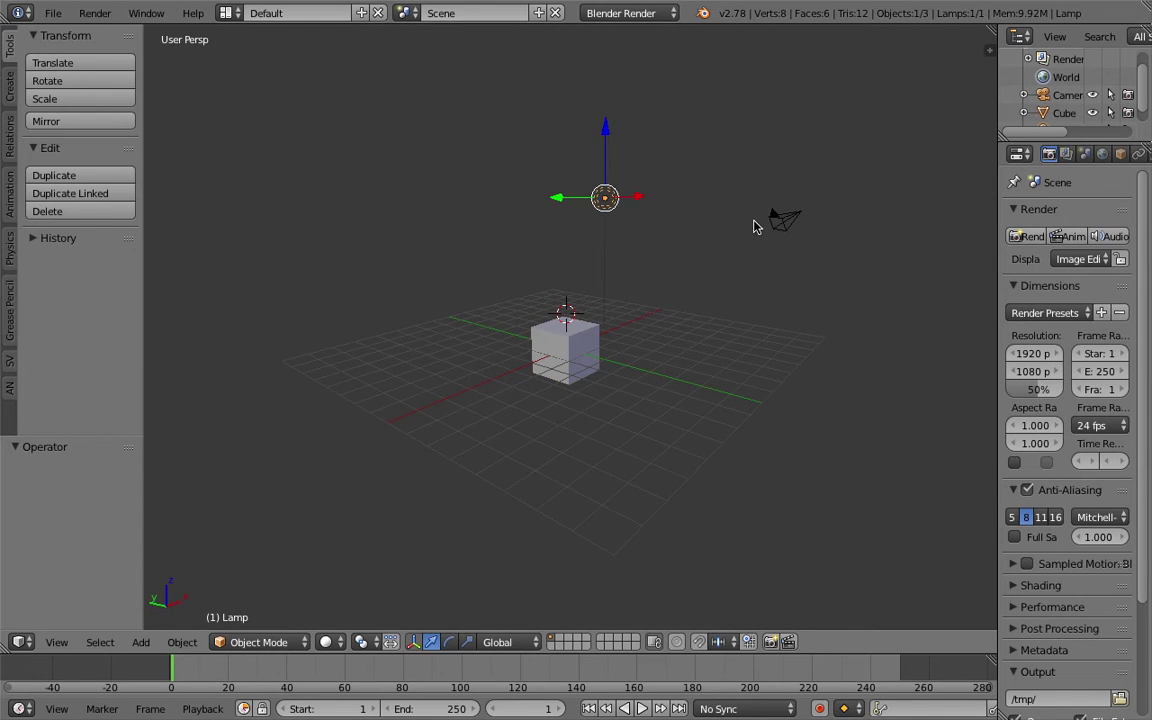
shift+right_click(778, 220)
key(m)
key(2)
Delete the default cube, leaving an empty grid.
right_click(565, 360)
key(x)
click(562, 373)
middle_drag(533, 297, 494, 267)
middle_drag(421, 235, 400, 215)
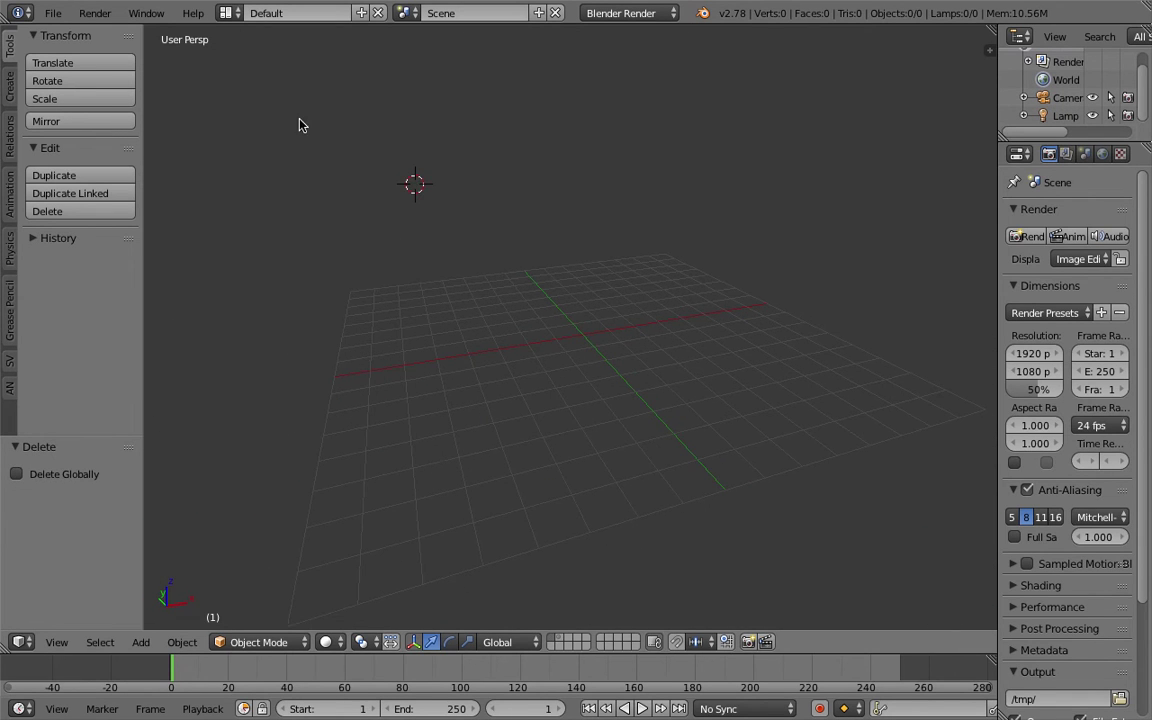
click(227, 13)
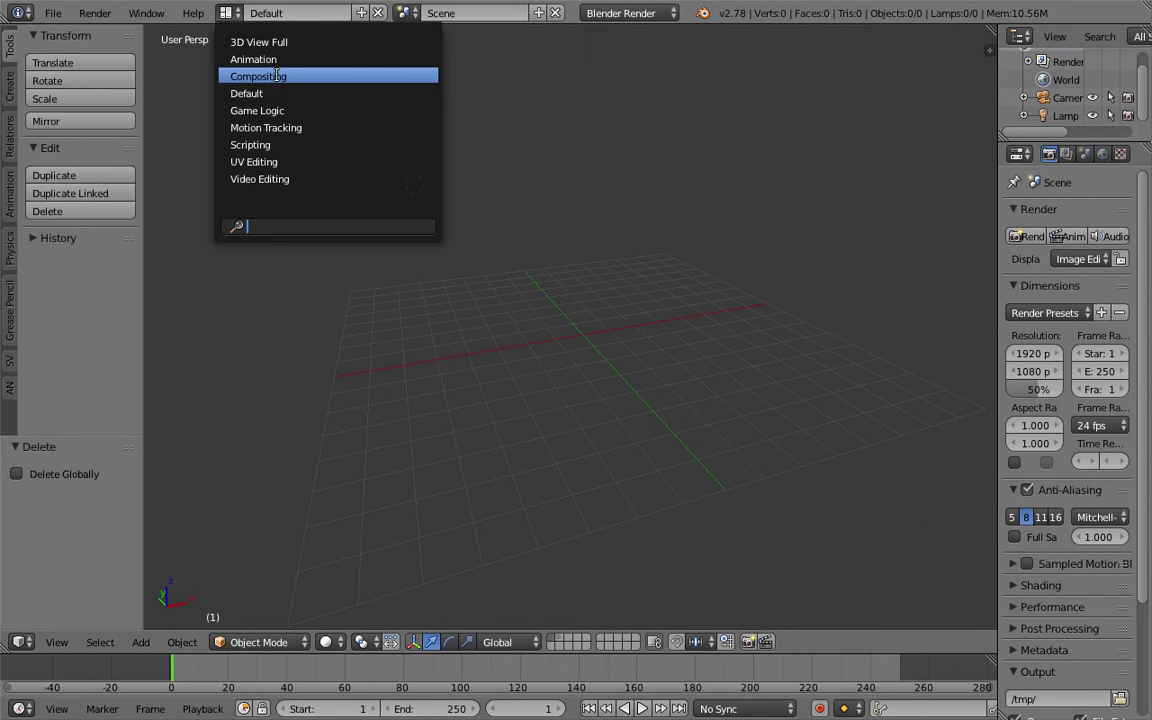
Switch to the Compositing layout and resize its editor areas.
click(283, 76)
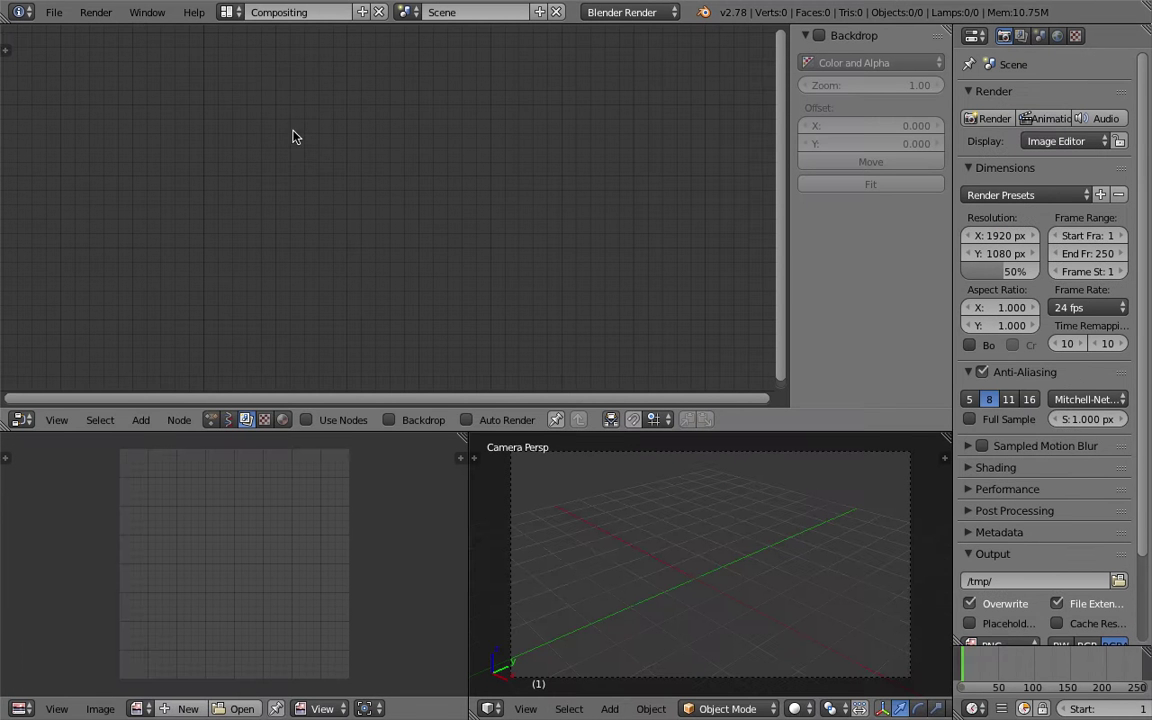
drag(496, 432, 496, 400)
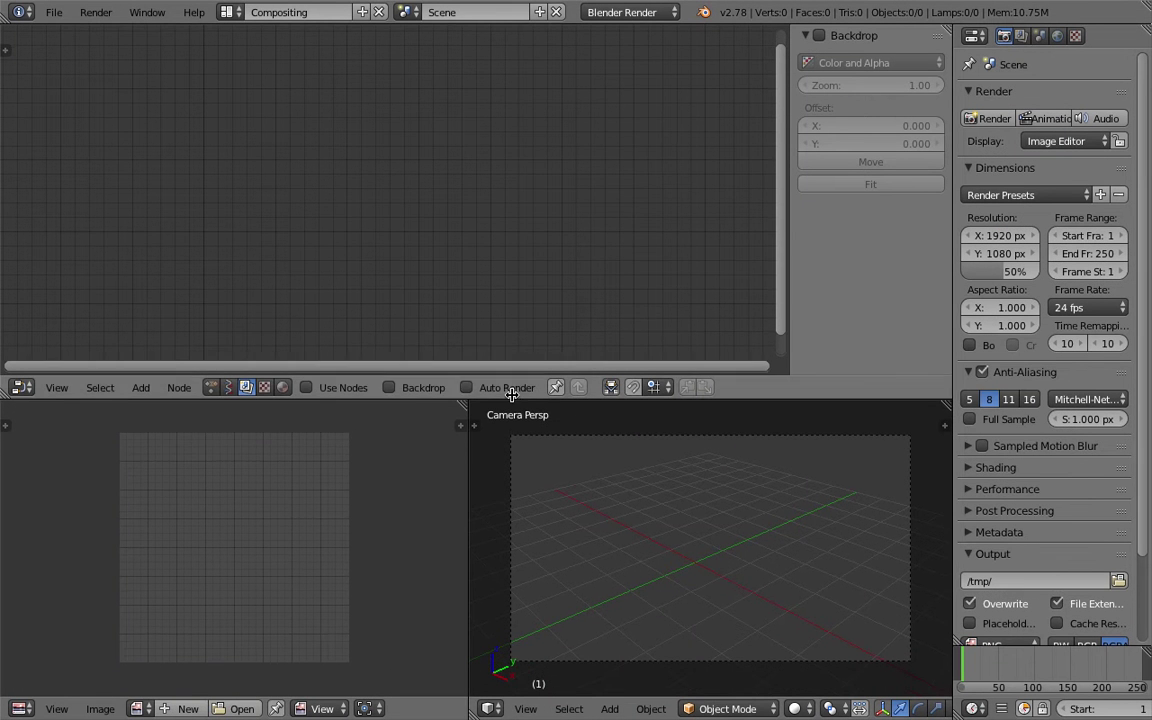
drag(470, 450, 463, 450)
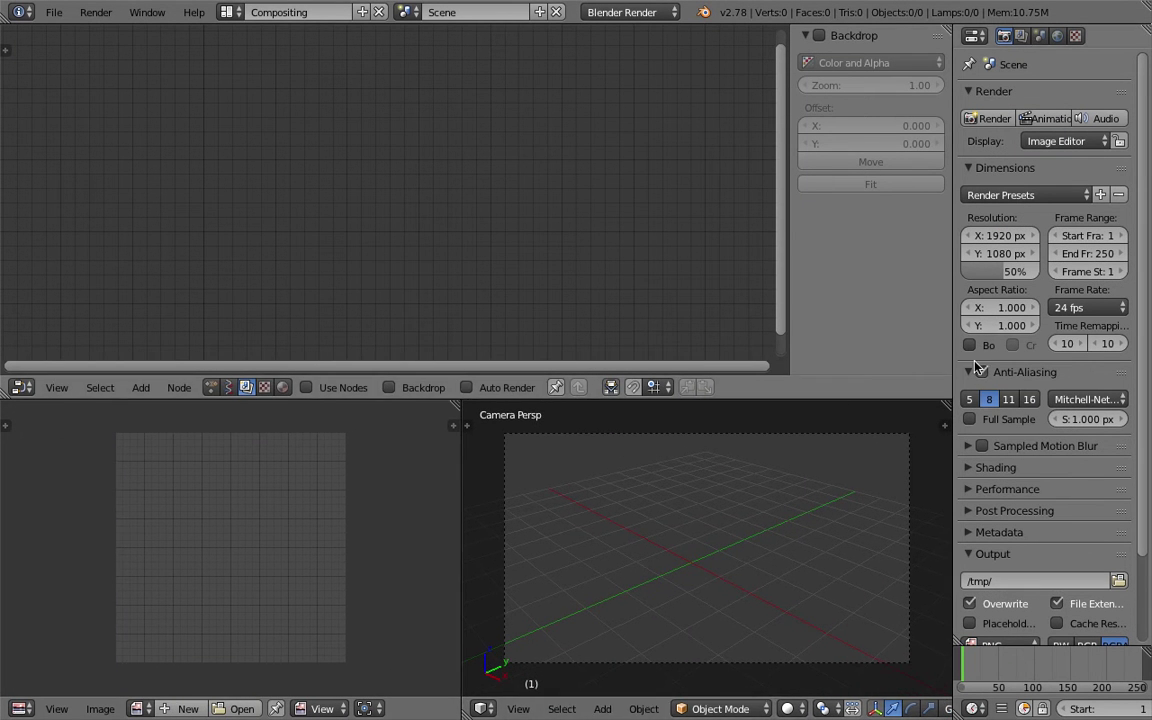
drag(957, 362, 975, 362)
middle_drag(790, 470, 828, 483)
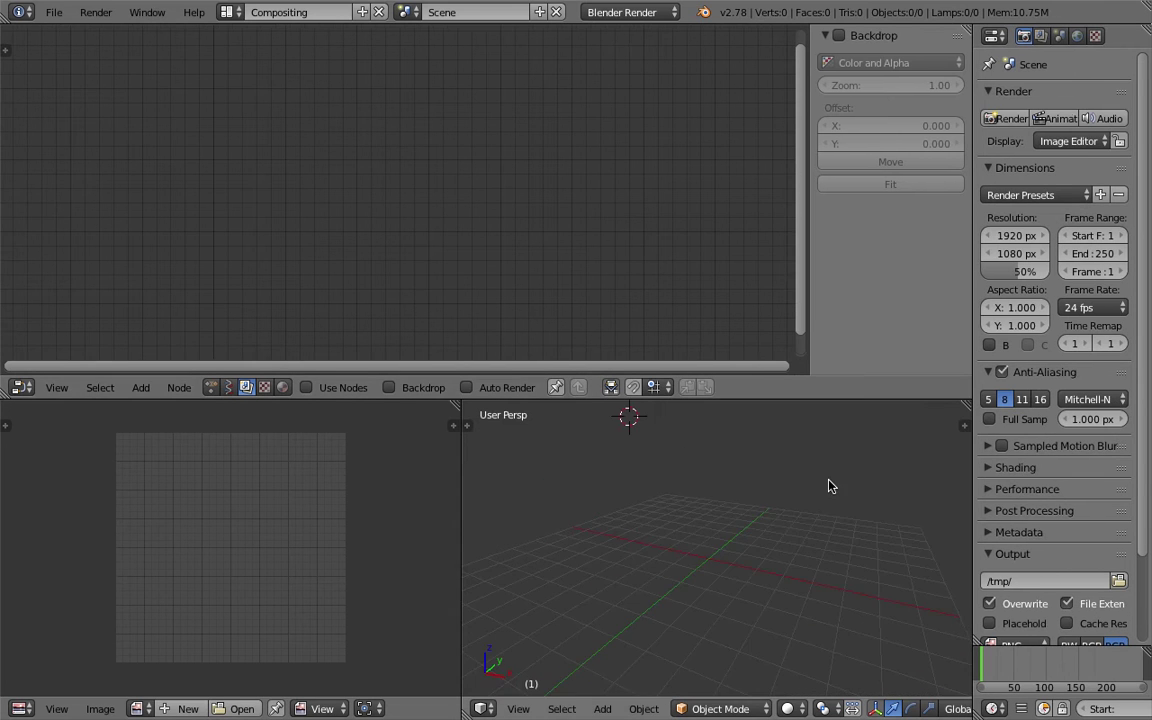
middle_drag(640, 549, 766, 522)
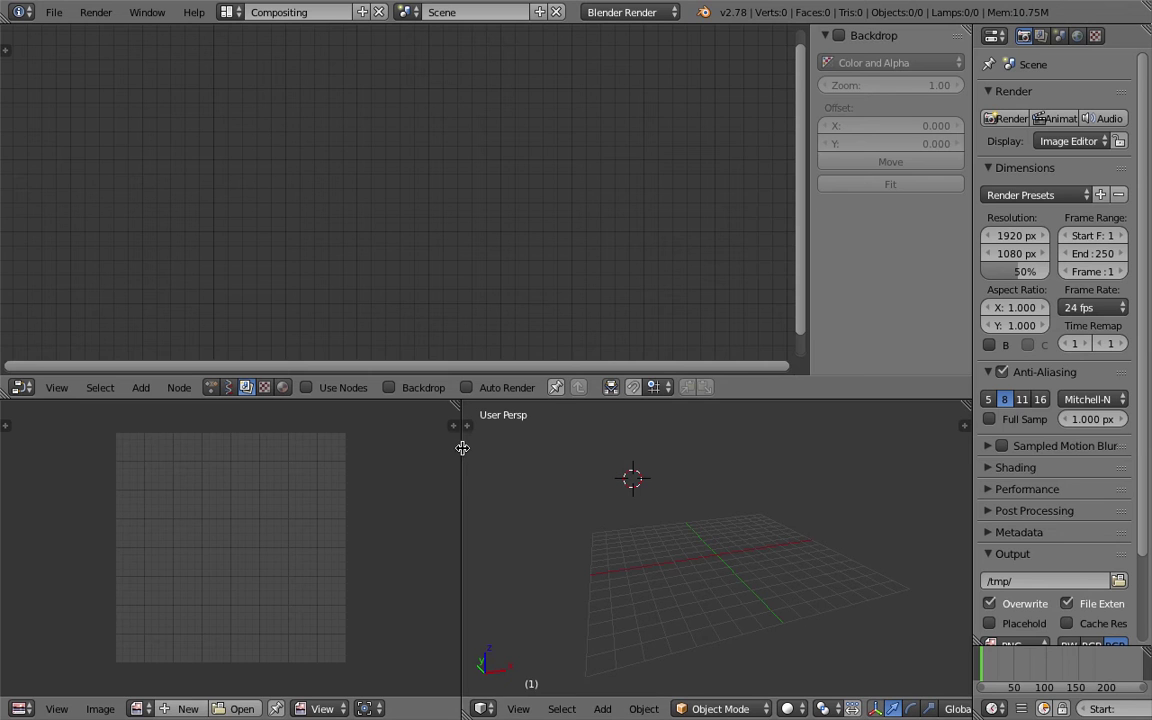
drag(462, 453, 450, 456)
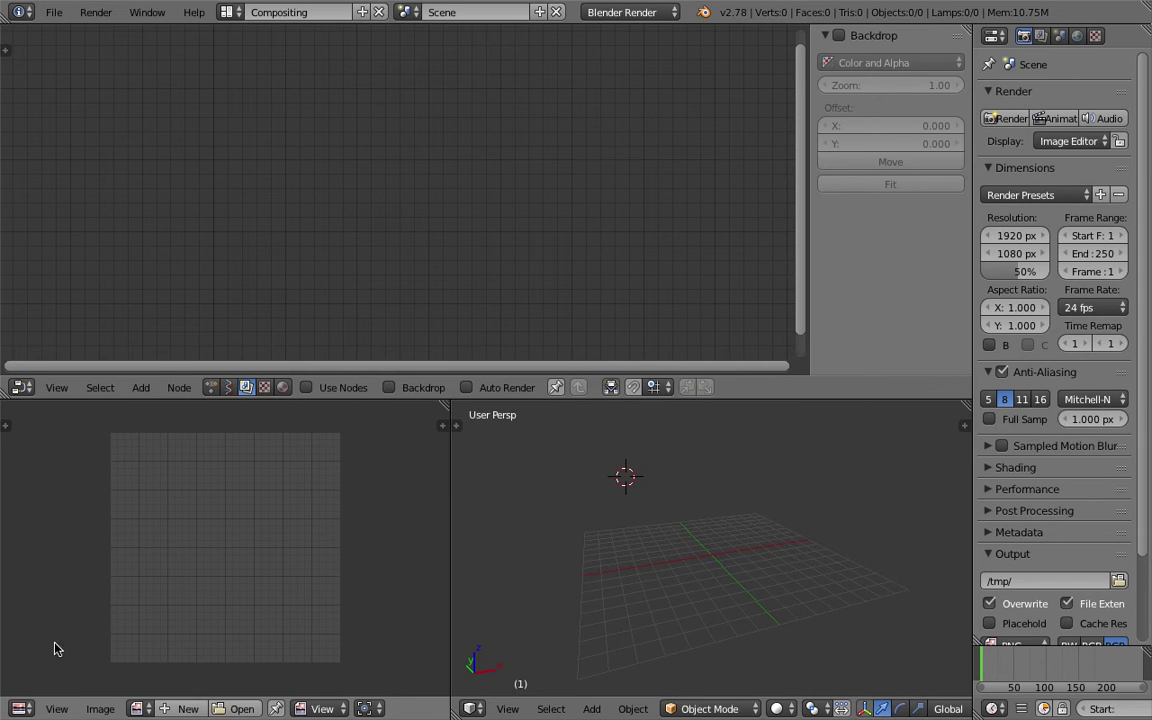
Turn the lower-left Image Editor into a Text Editor and widen the 3D viewport beside it.
click(22, 708)
click(72, 509)
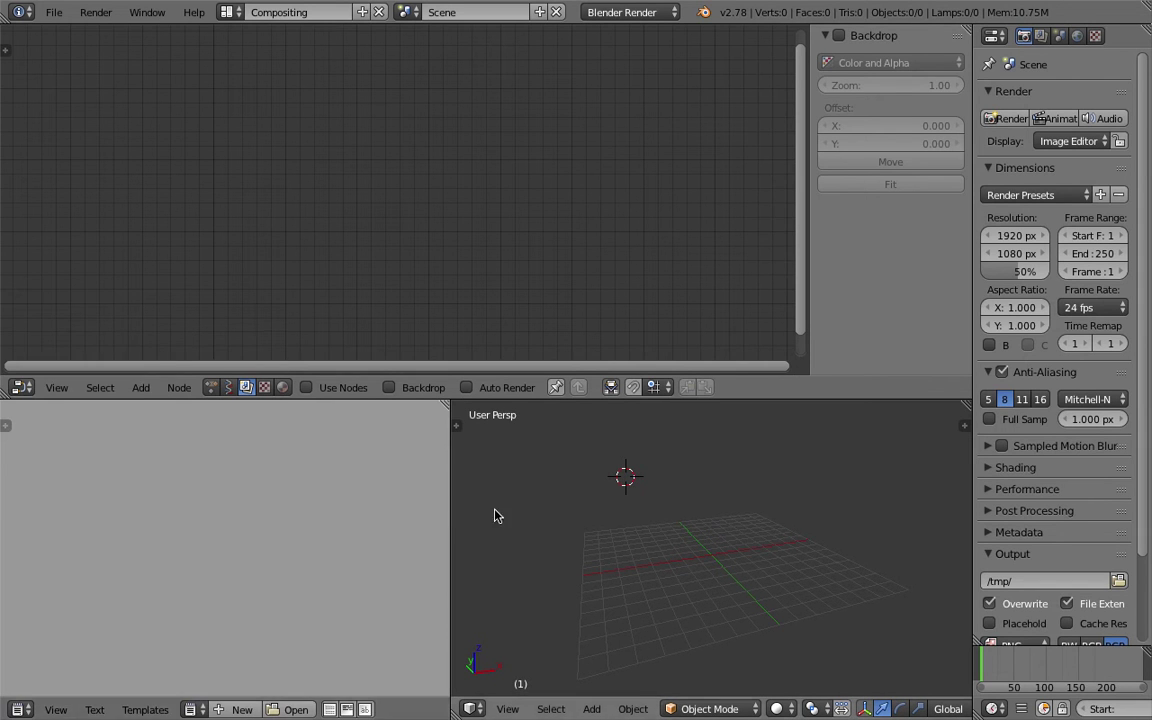
drag(447, 494, 378, 499)
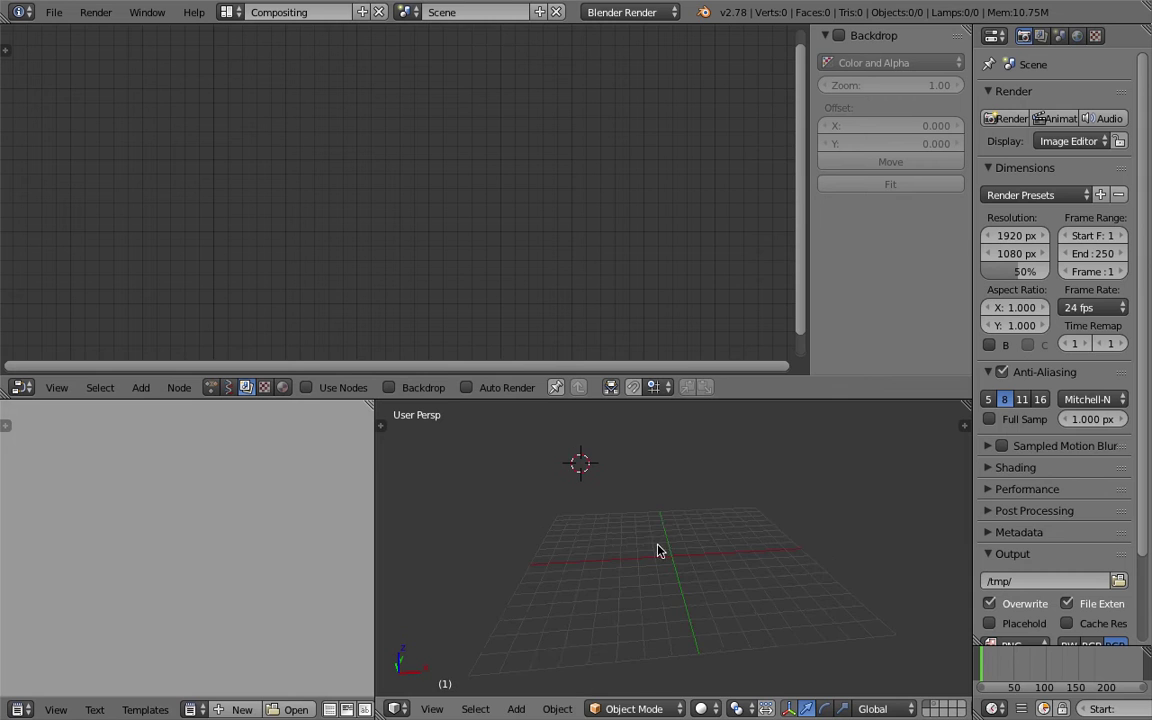
click(54, 13)
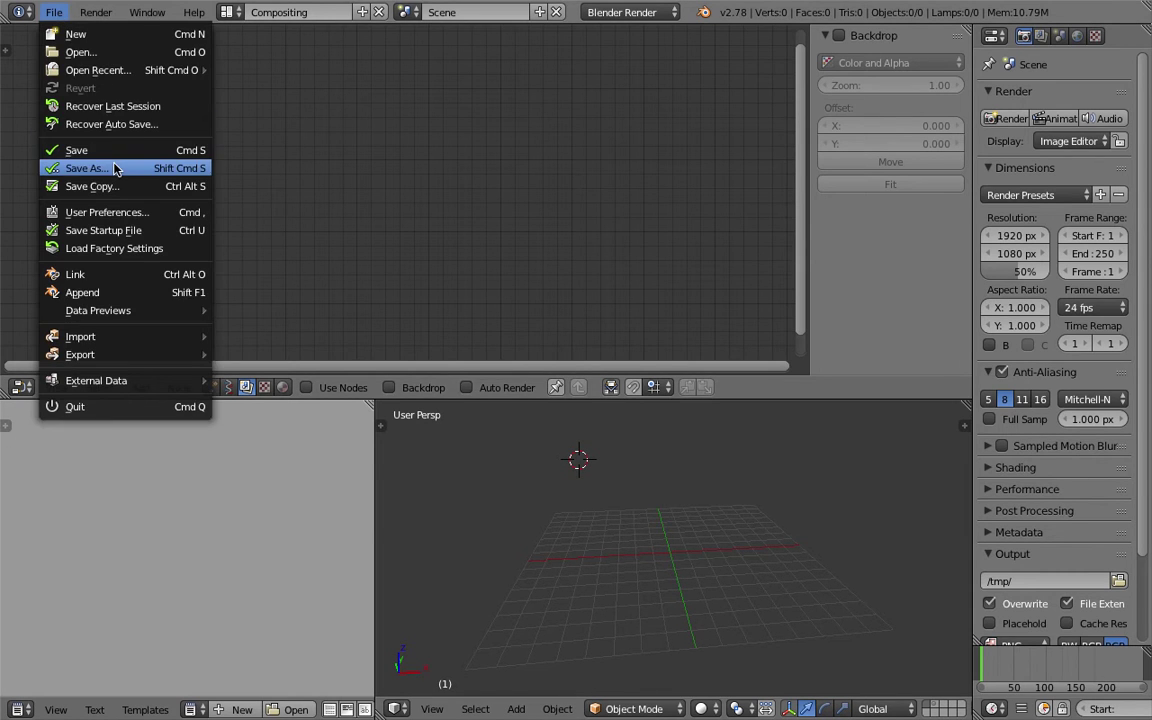
Save As livenoding_pitstop_001.blend in the Desktop folder.
click(105, 157)
click(320, 80)
text(livenoding_pitstop_001)
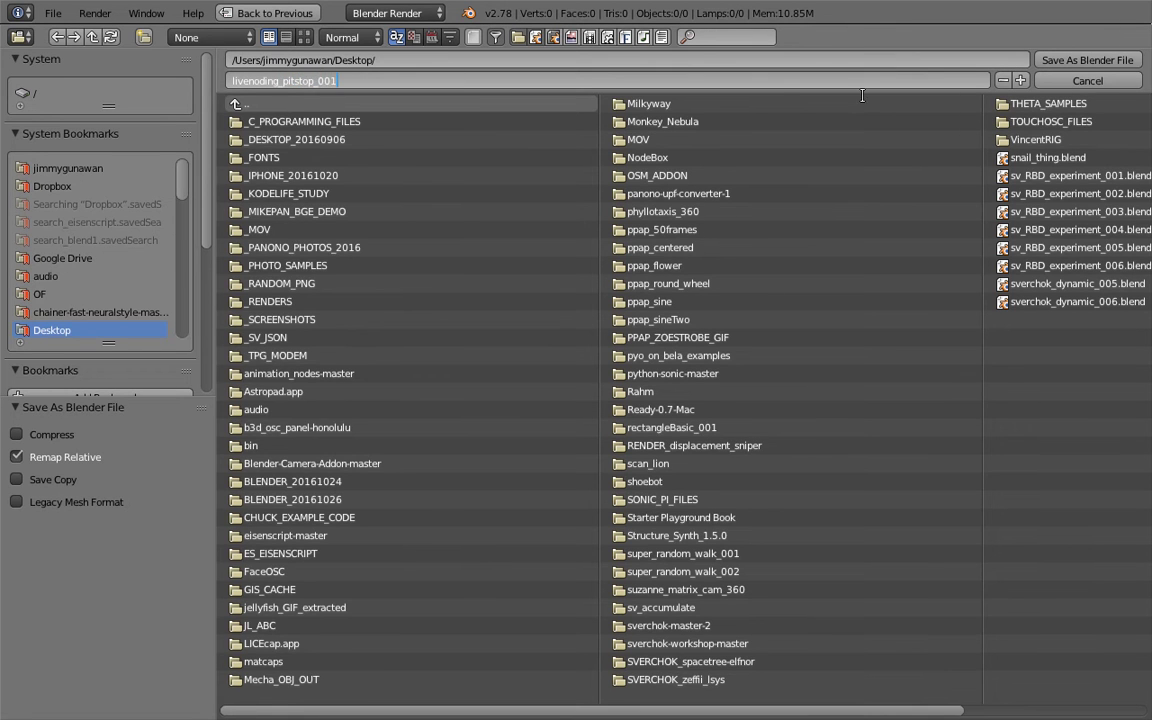
key(Return)
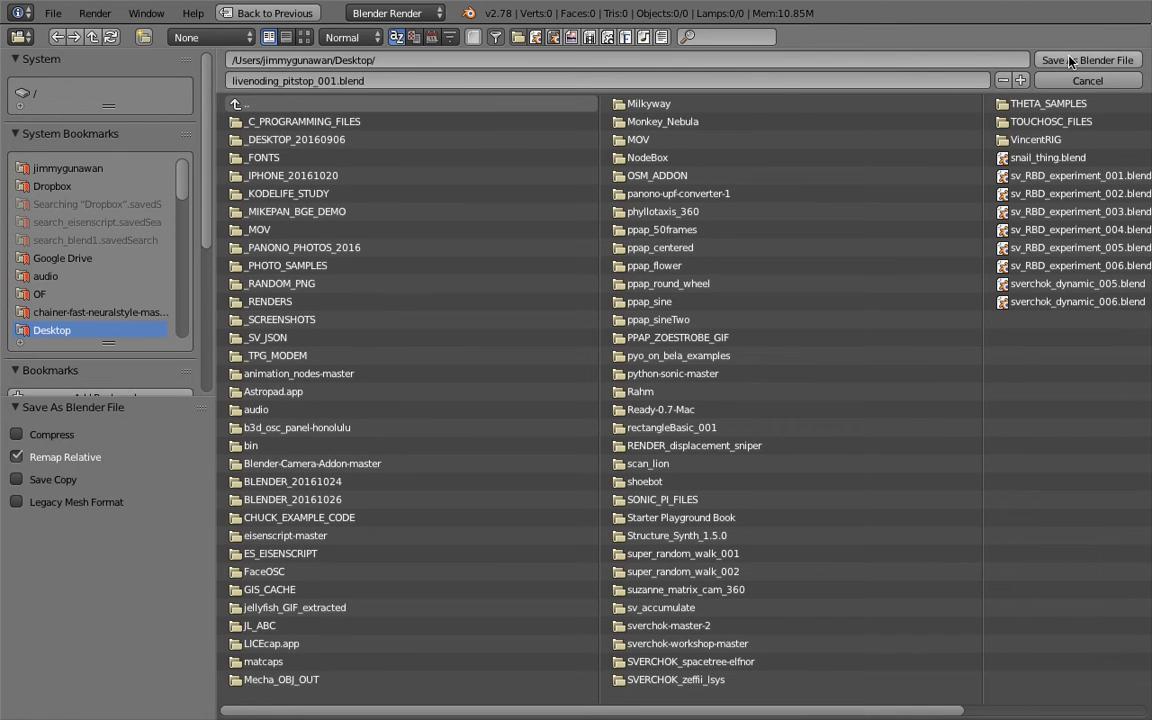
click(1060, 60)
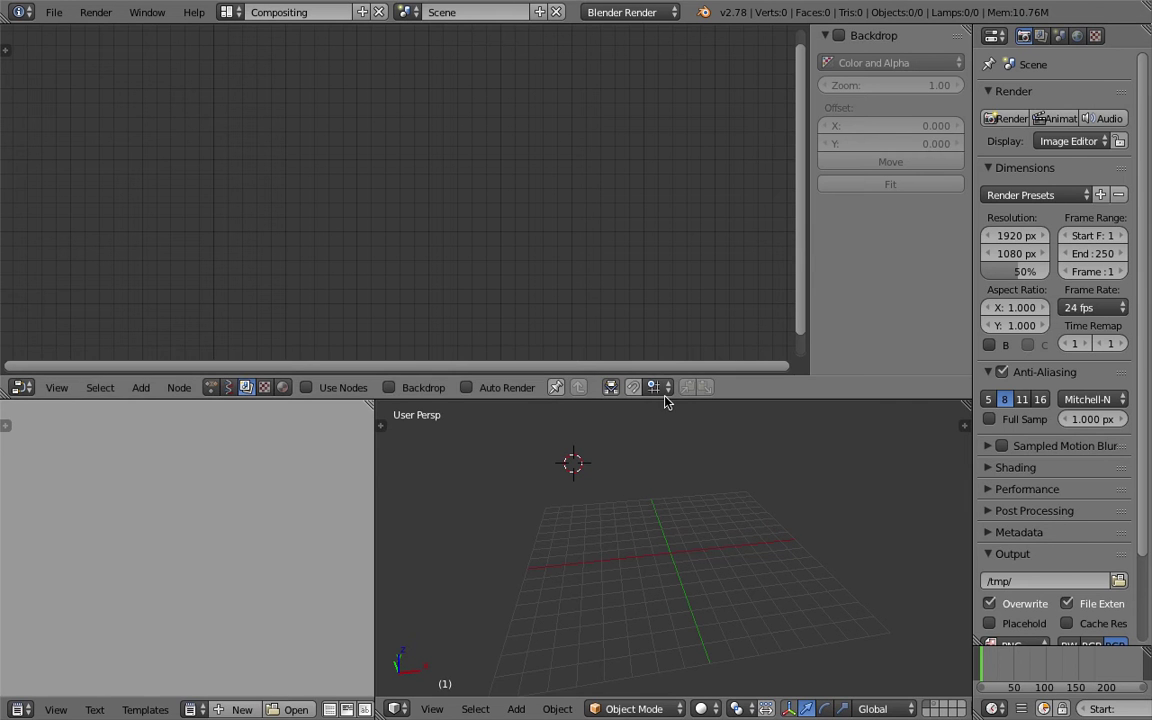
Switch the node editor to Sverchok nodes and create a new NodeTree.
drag(663, 399, 666, 376)
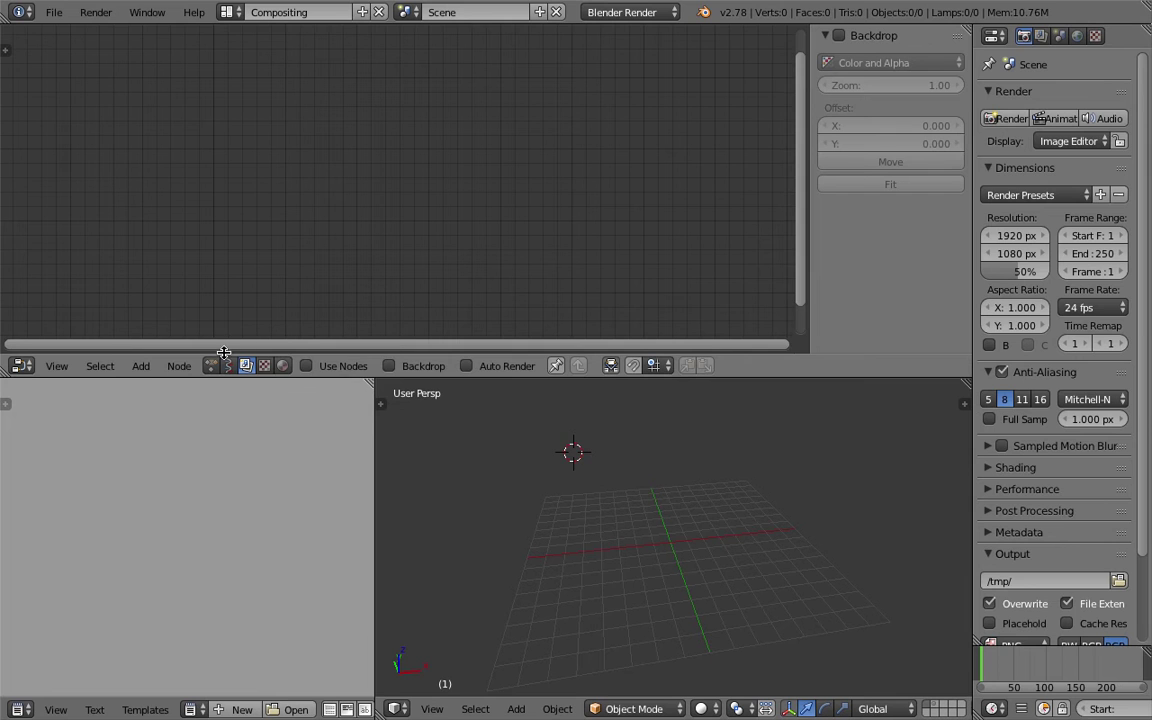
drag(309, 377, 240, 385)
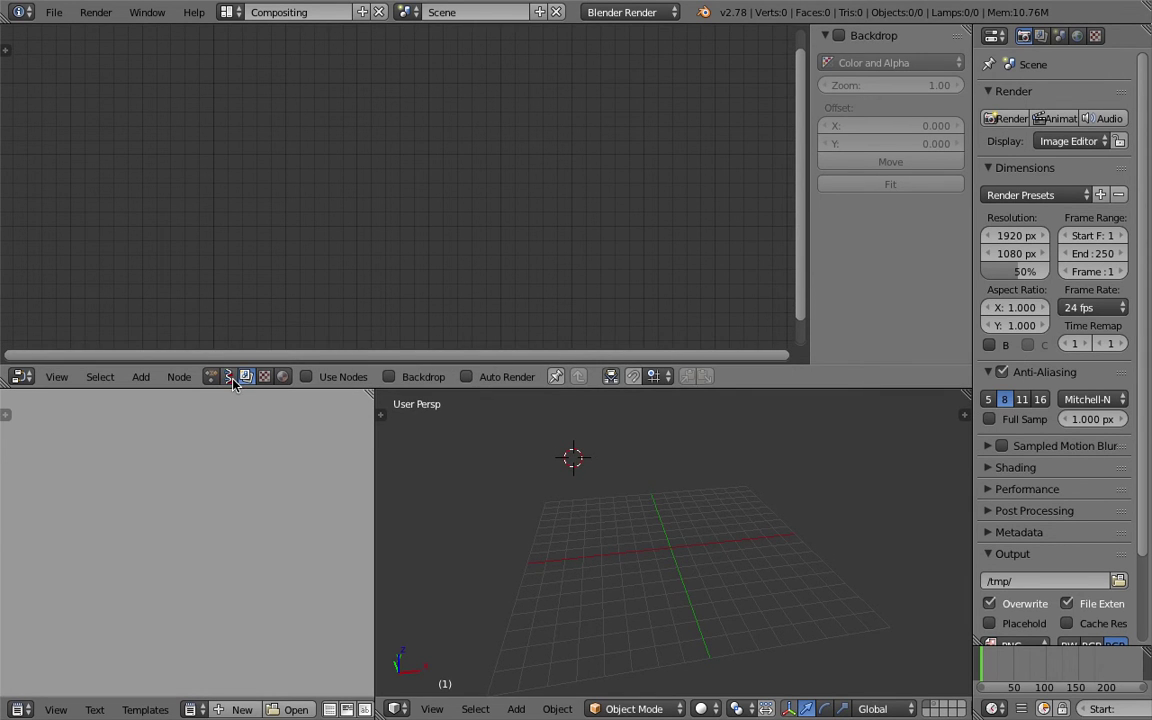
click(229, 377)
drag(604, 391, 603, 432)
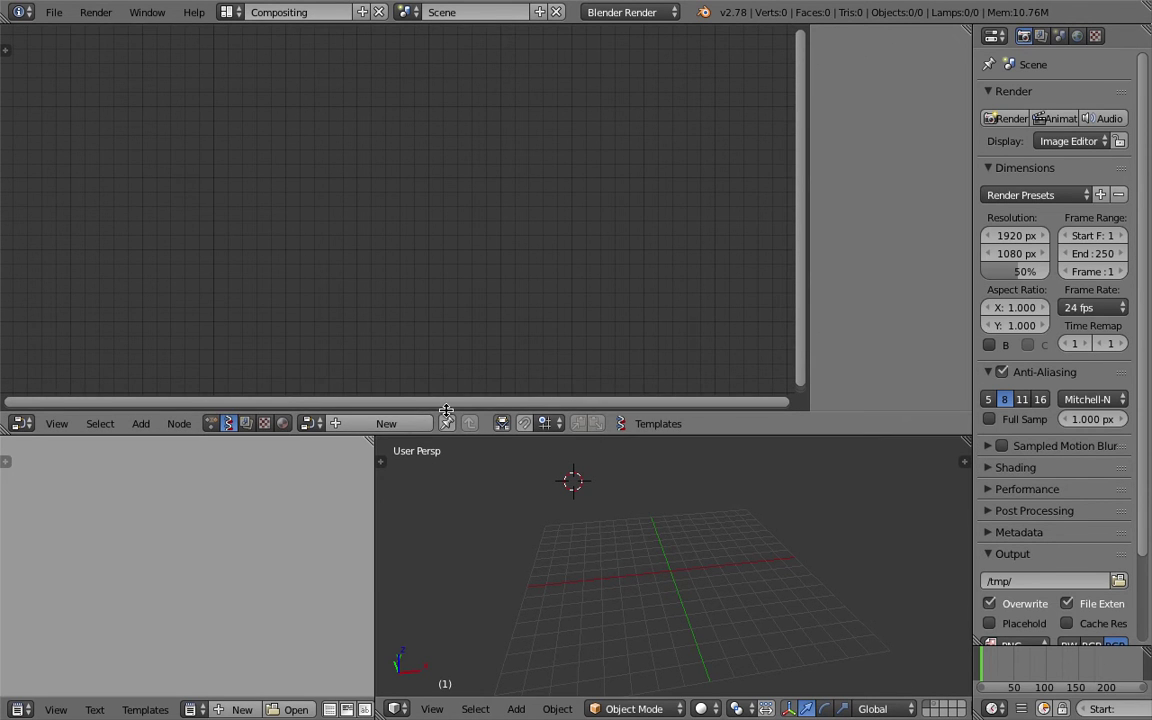
click(405, 423)
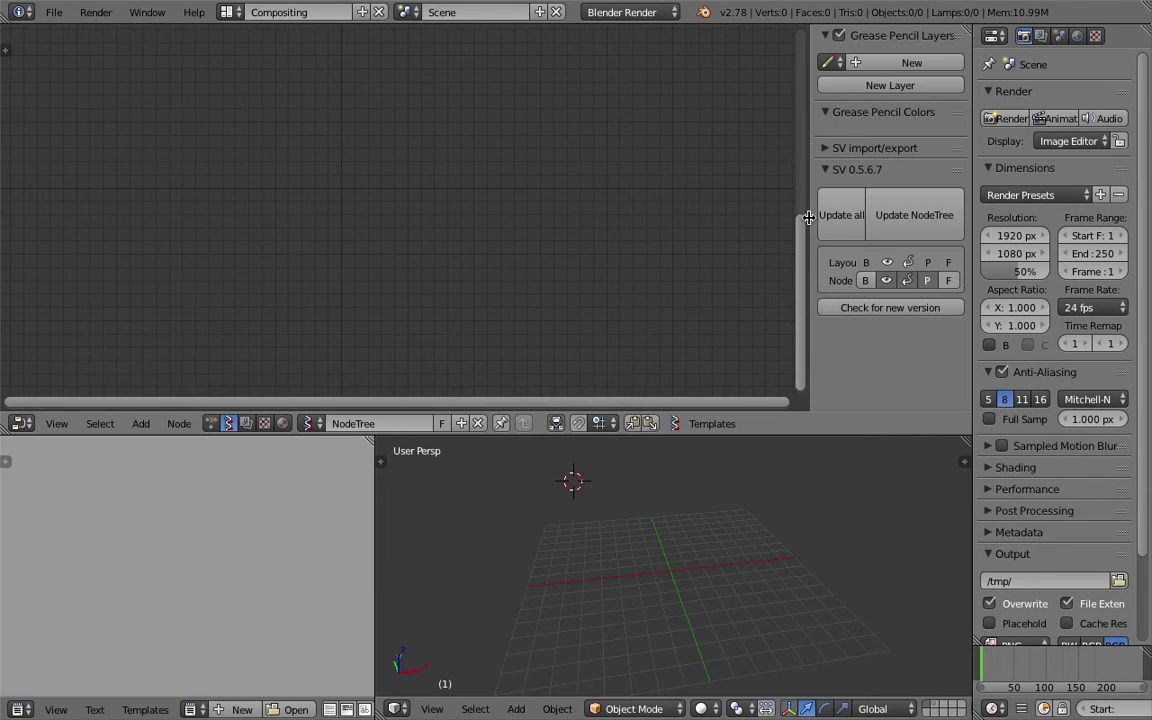
Check for a new Sverchok version (0.5.6.7 is latest) and expand SV import/export.
drag(808, 218, 781, 205)
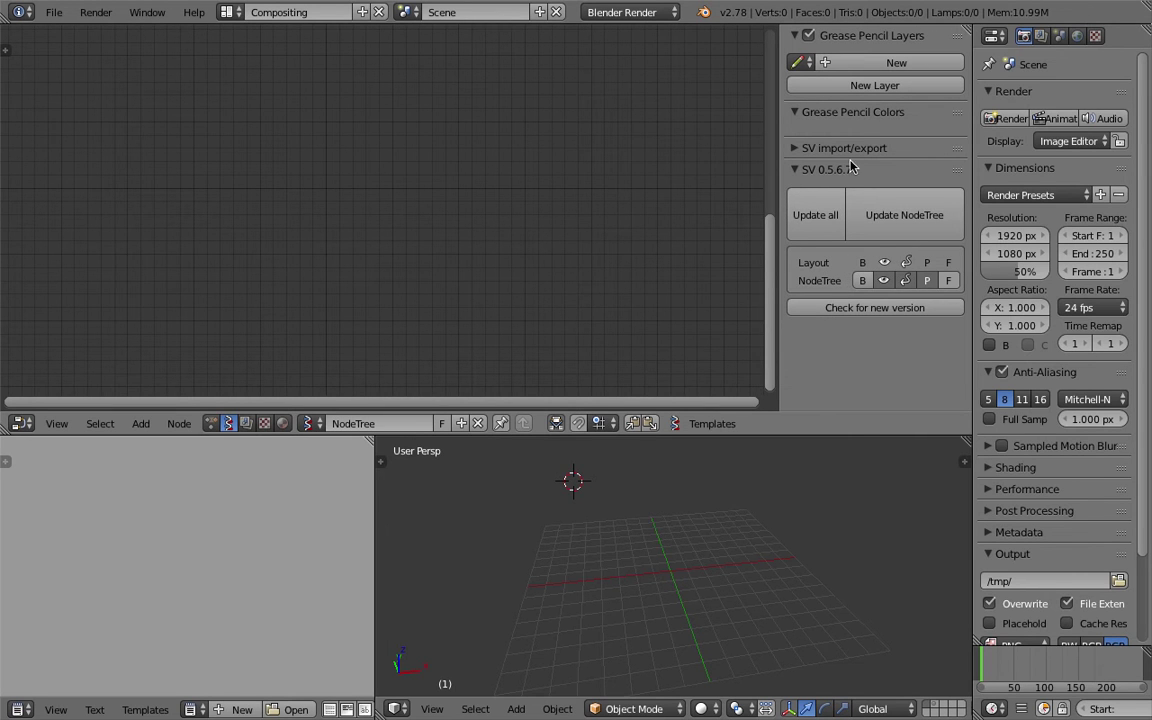
click(847, 315)
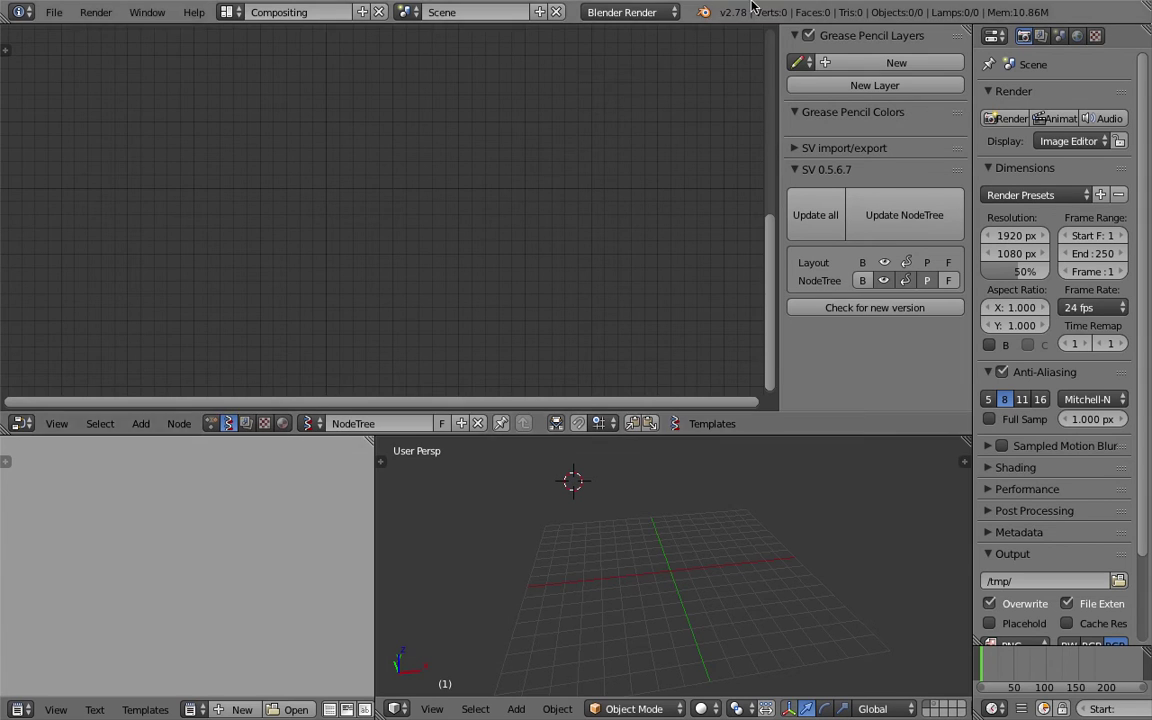
click(840, 310)
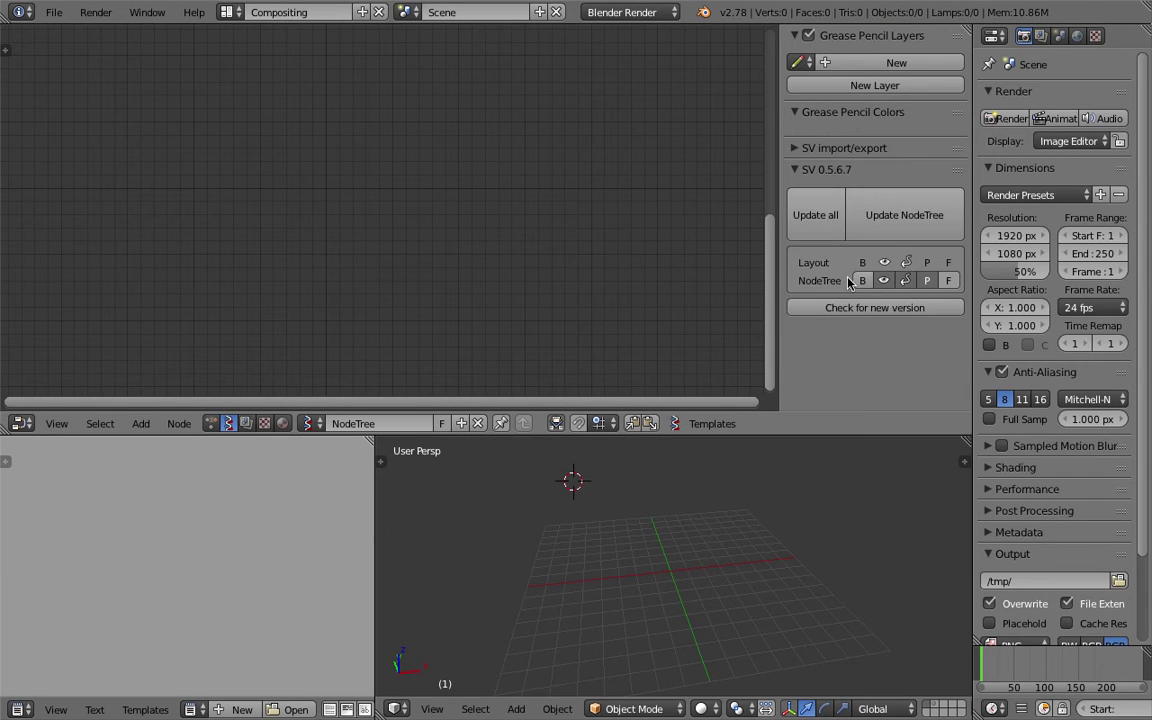
click(796, 155)
click(795, 150)
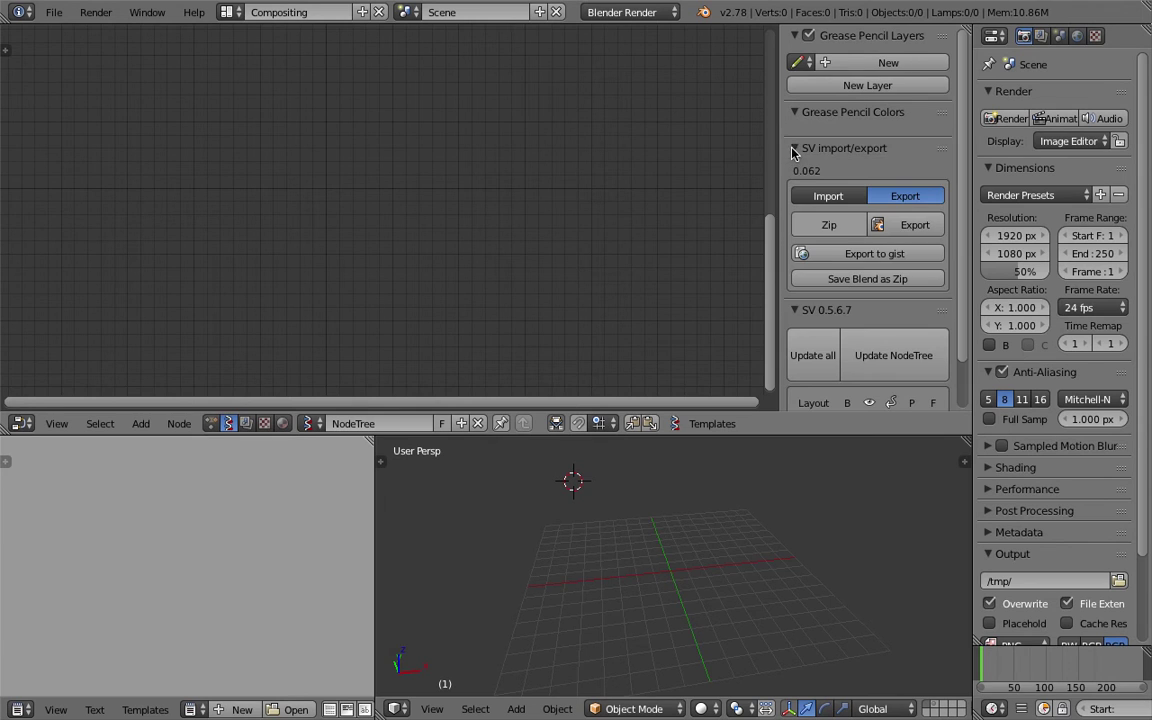
scroll(958, 205, down, 1)
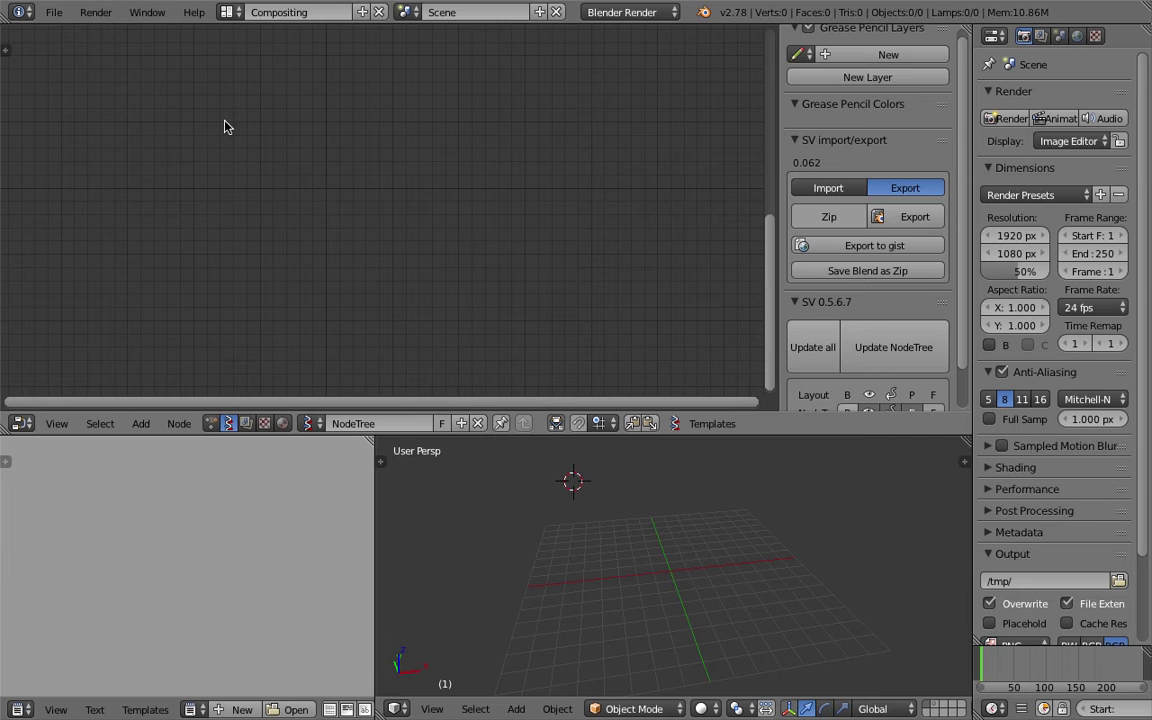
click(54, 12)
Switch the node editor back to the Sverchok tree 'NodeTree'.
click(212, 424)
click(228, 424)
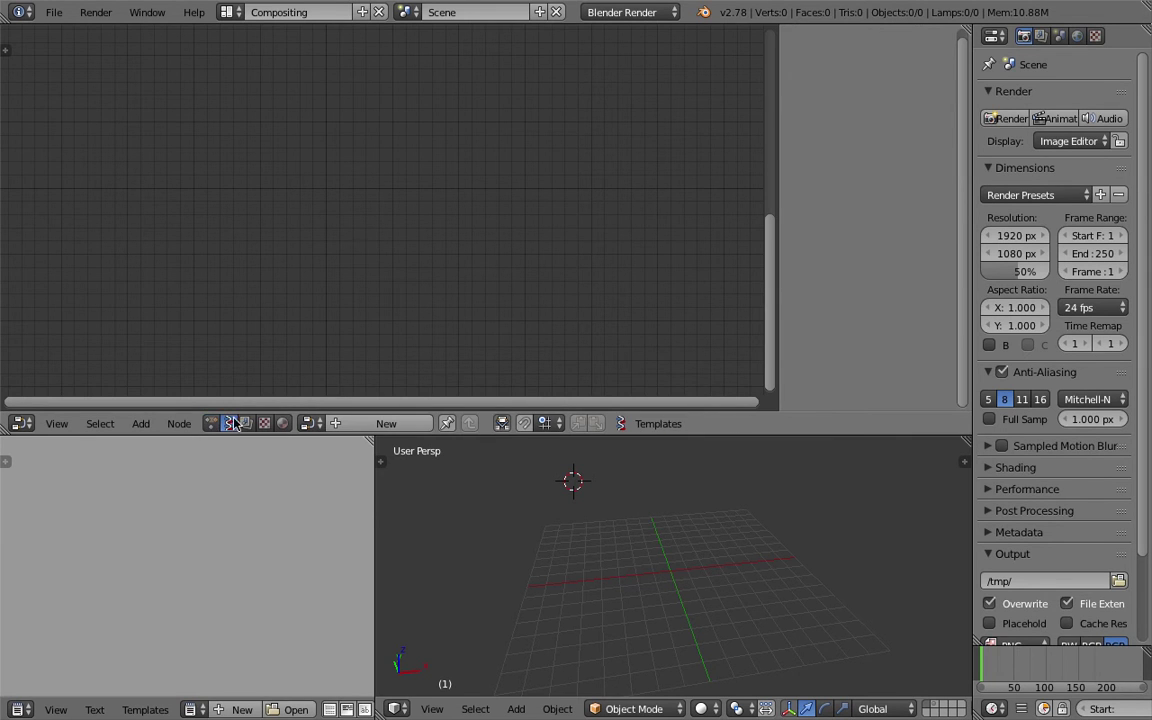
click(312, 423)
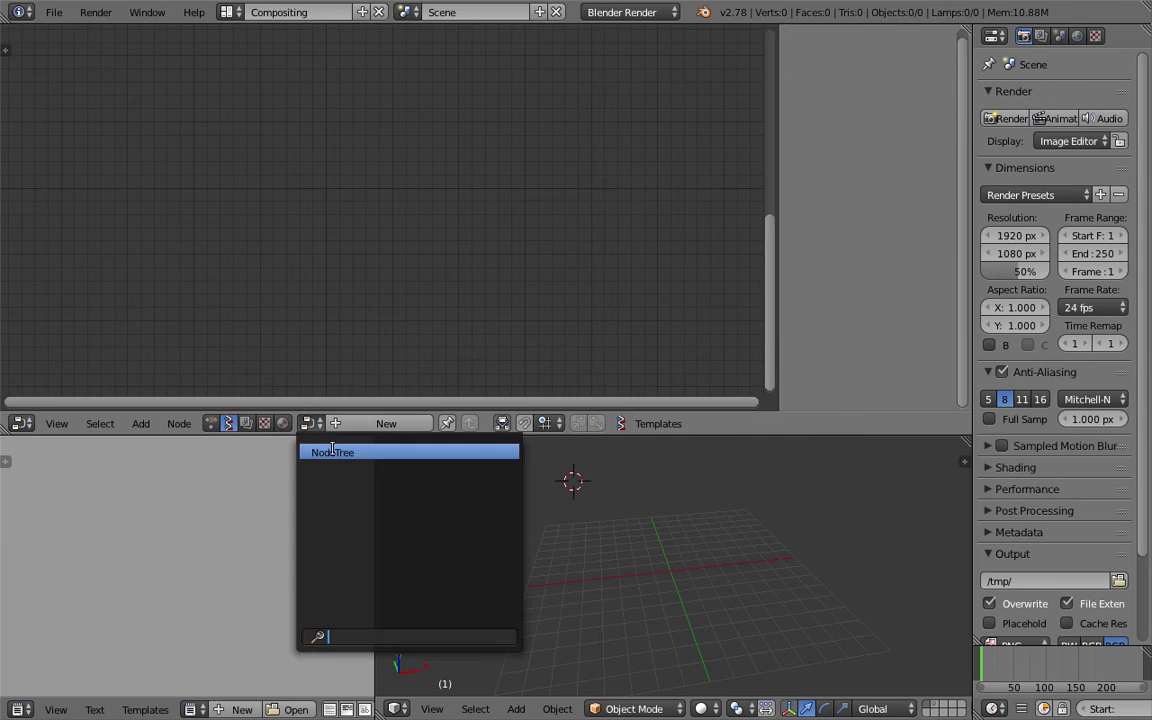
click(332, 452)
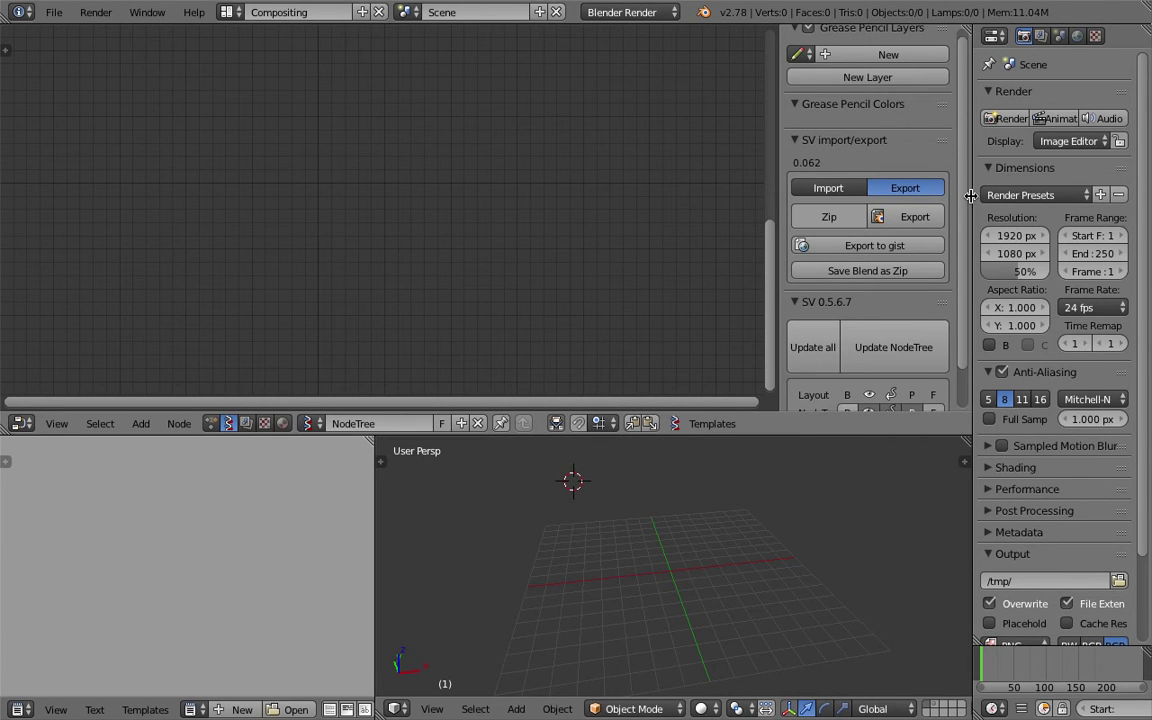
Widen the Sverchok sidebar and make the node editor taller above the 3D view.
drag(971, 195, 993, 195)
drag(800, 167, 742, 162)
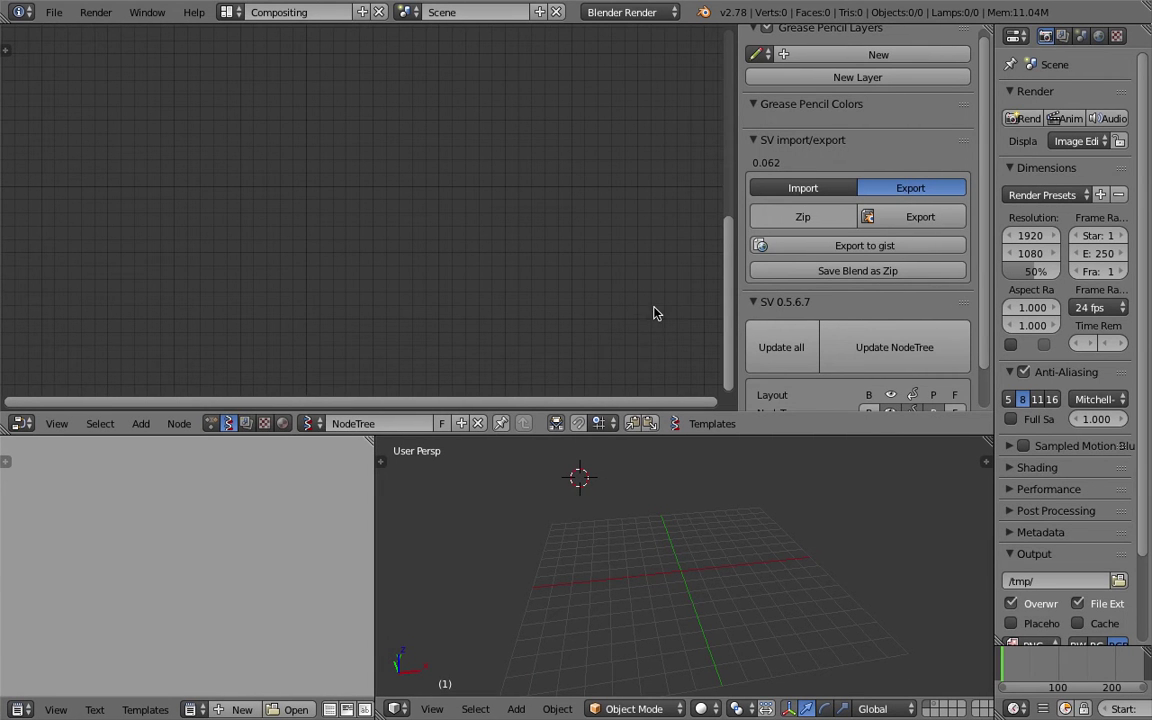
drag(761, 434, 764, 479)
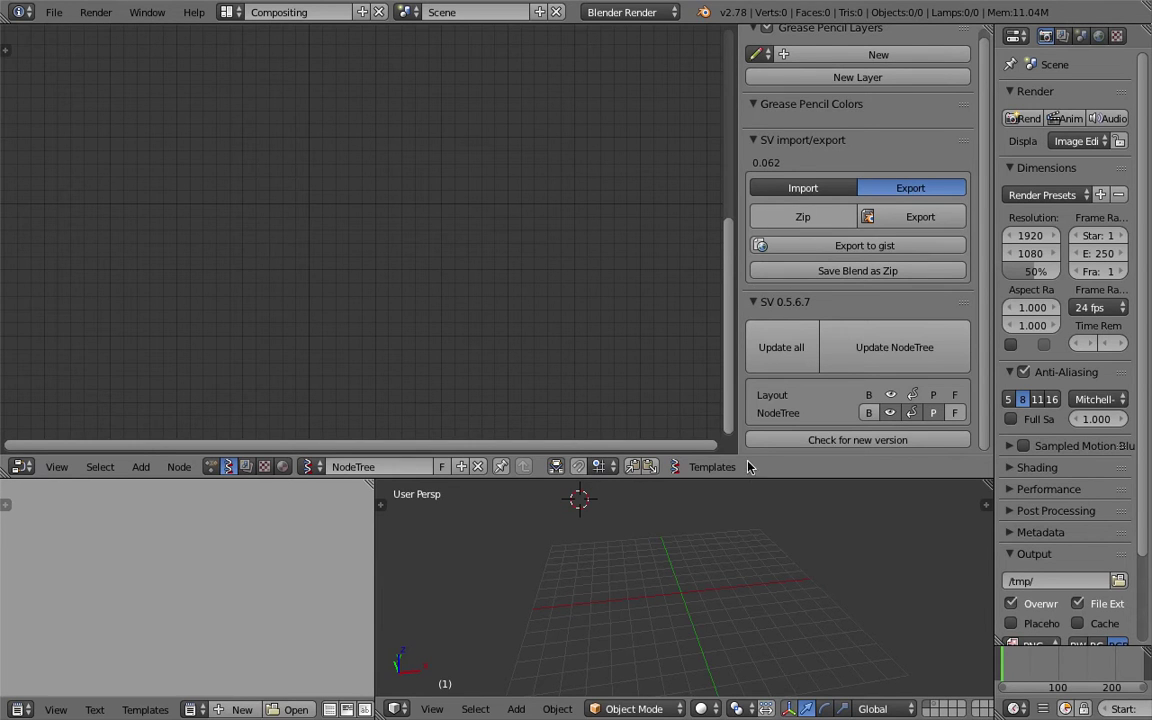
Open the Sverchok Templates list in the node editor header and scroll through it.
click(712, 467)
scroll(748, 283, up, 10)
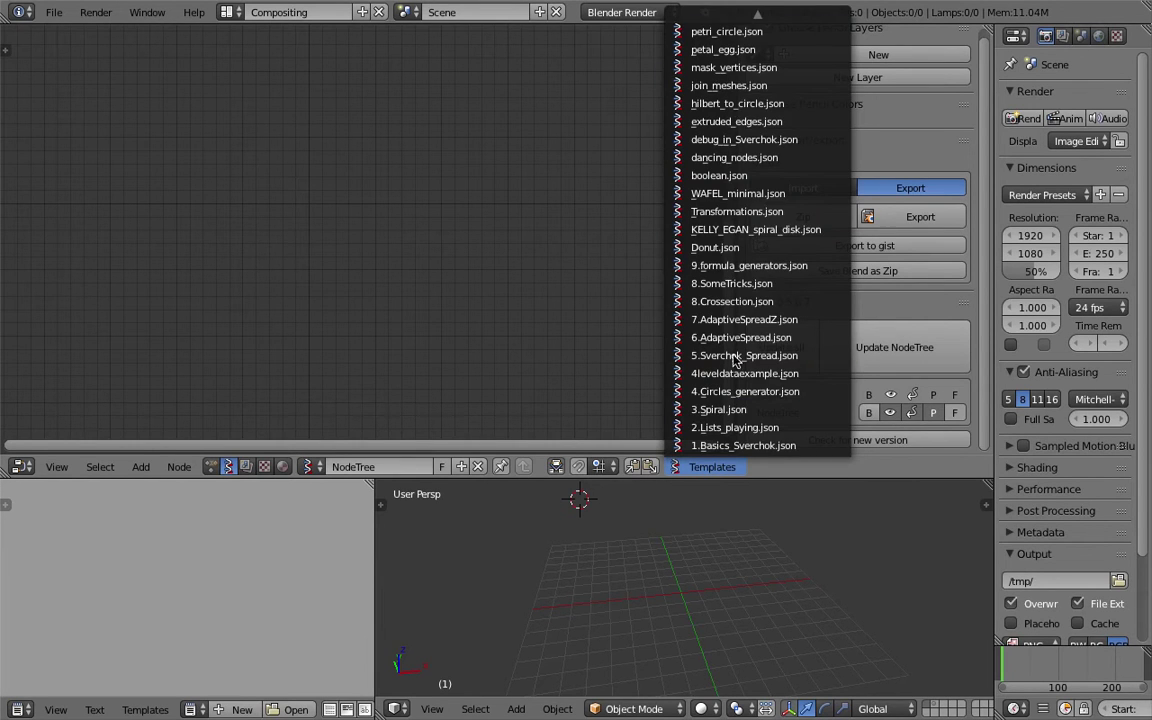
scroll(738, 36, up, 10)
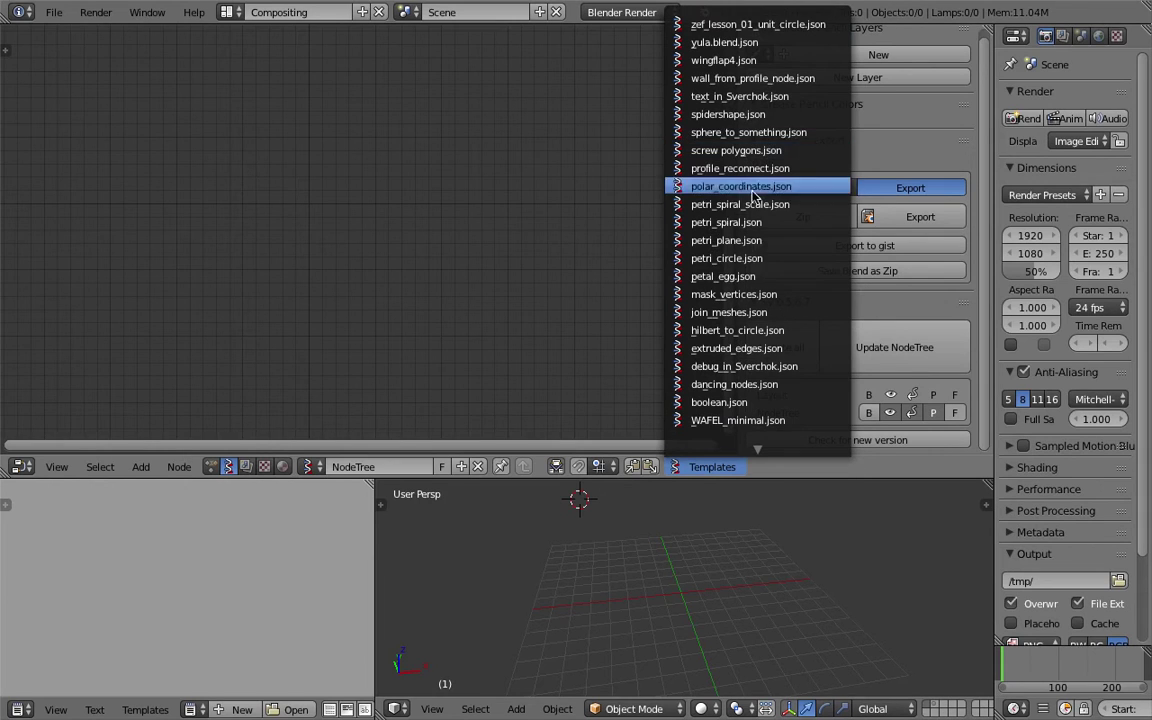
scroll(738, 208, down, 6)
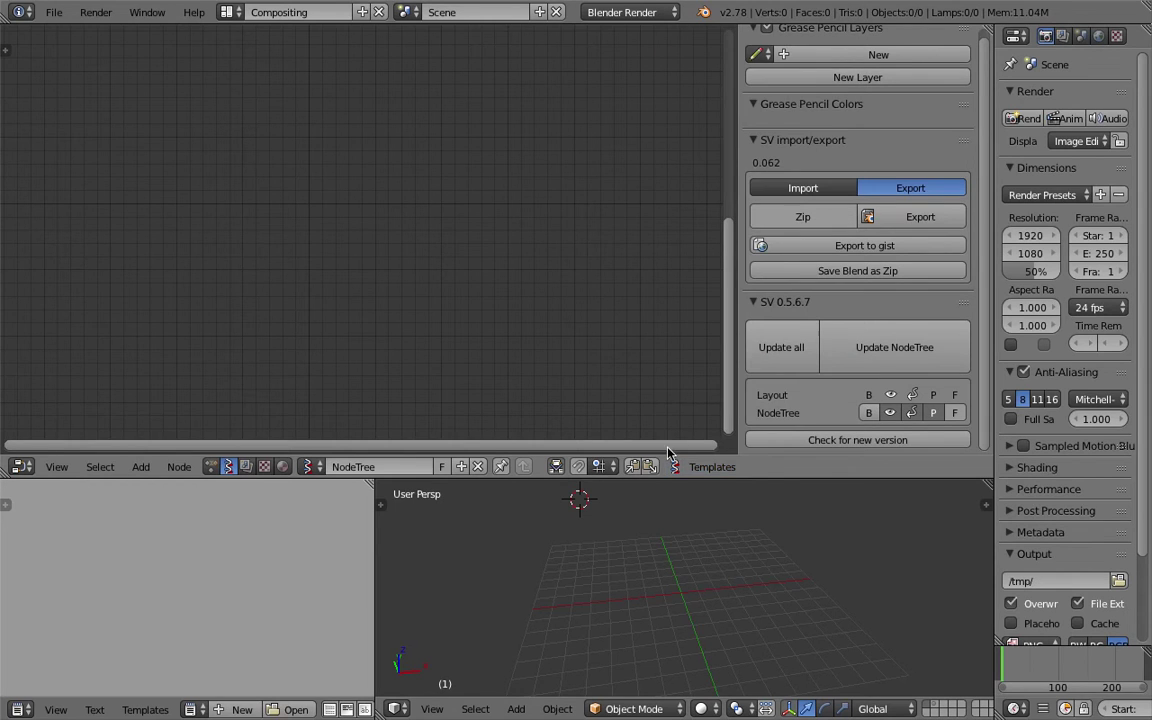
click(714, 471)
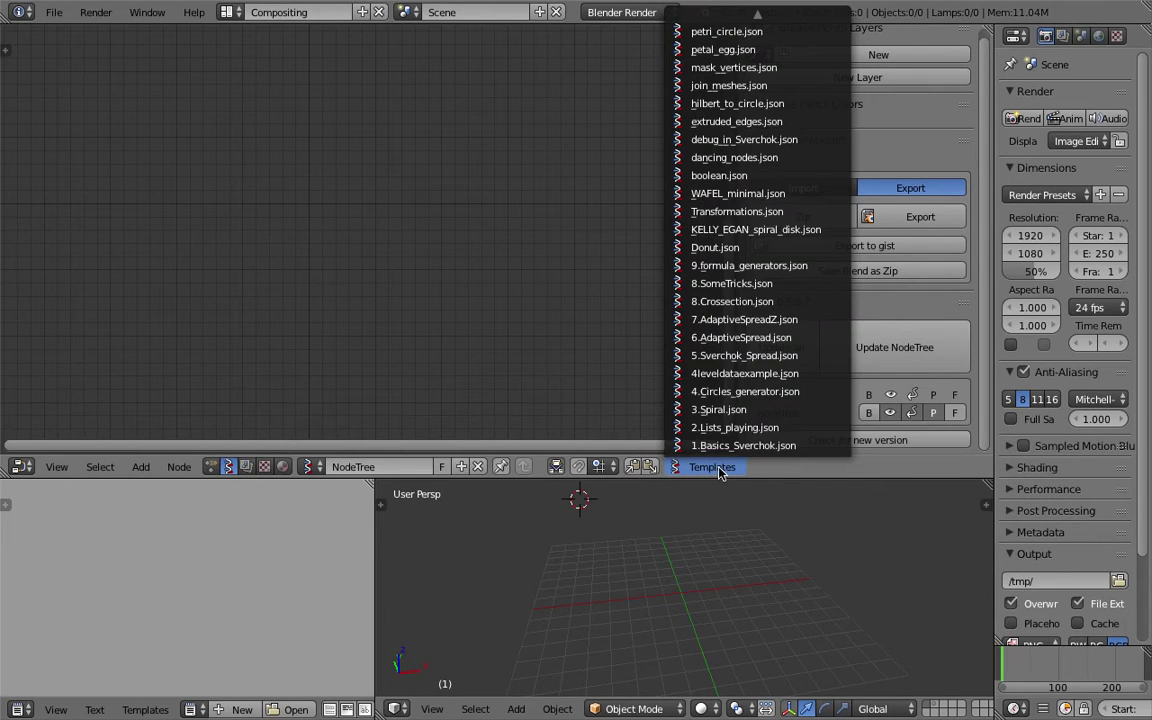
click(703, 467)
click(703, 467)
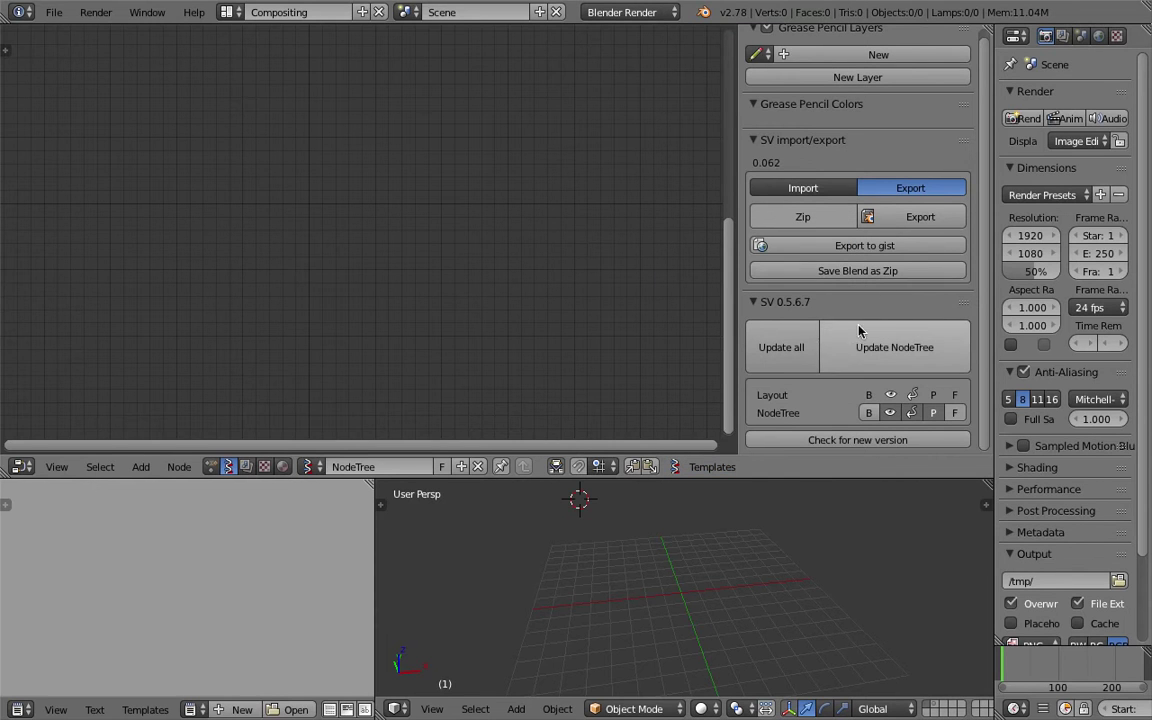
Set the SV import/export panel to Import and open the Templates list.
scroll(900, 250, up, 1)
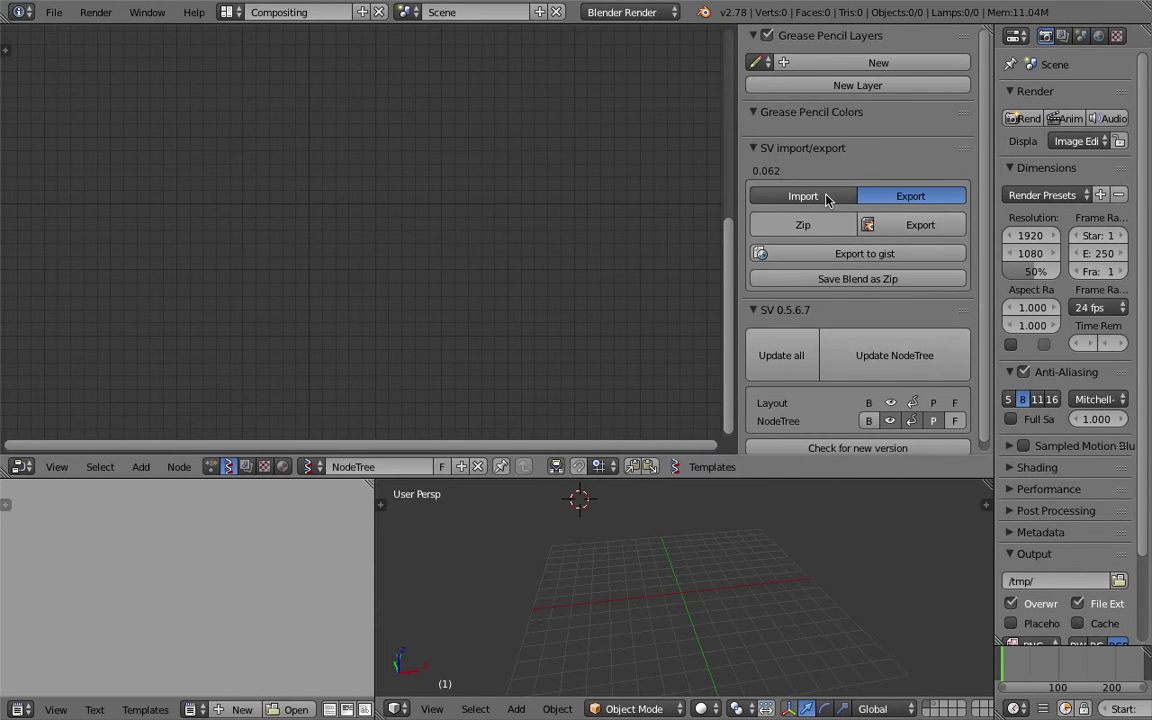
click(826, 197)
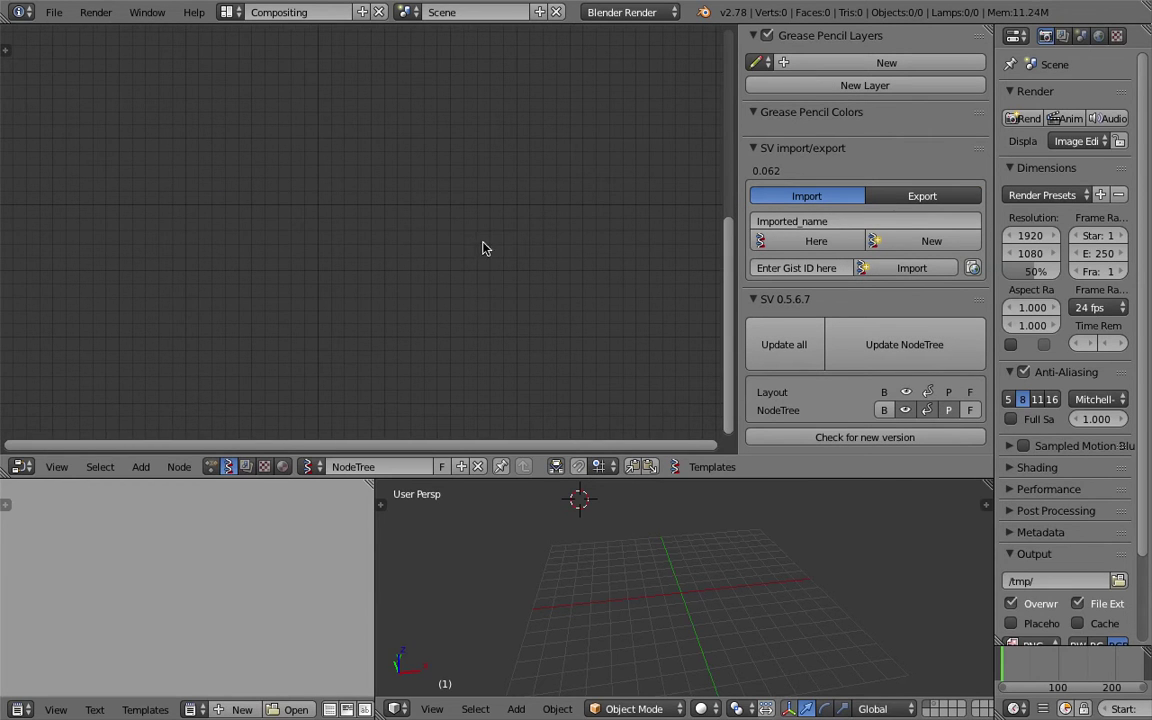
click(709, 465)
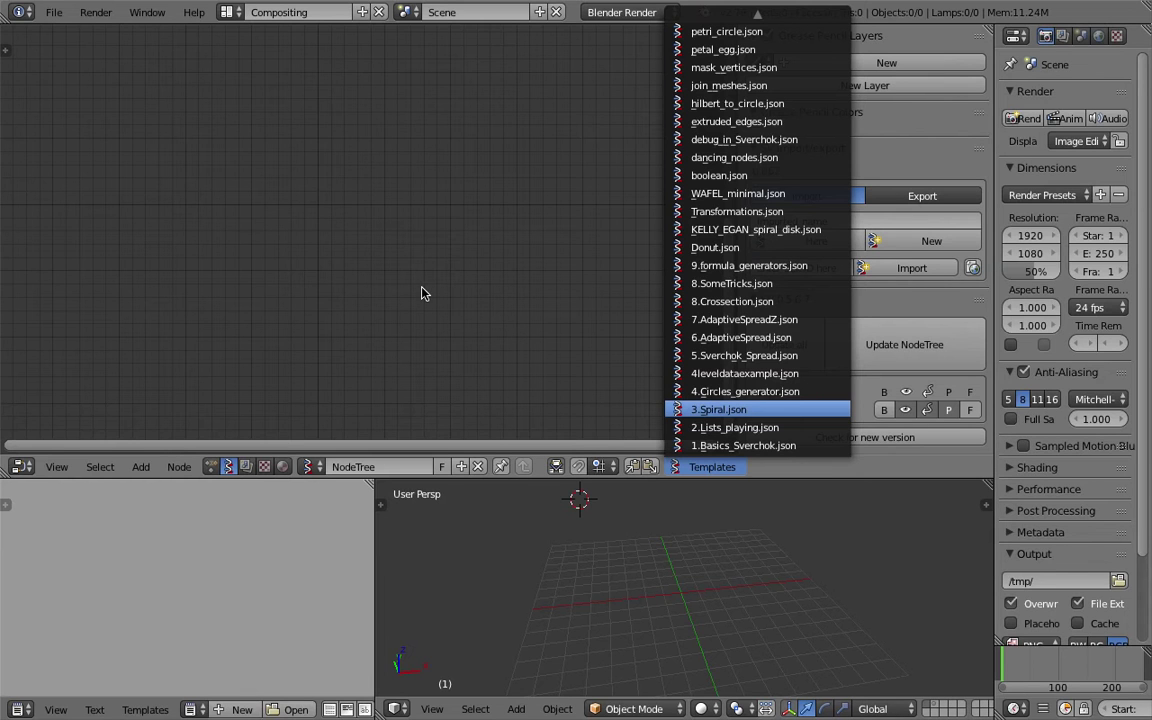
Load the 3.Spiral.json template and rearrange its top and bottom node frames.
key(Return)
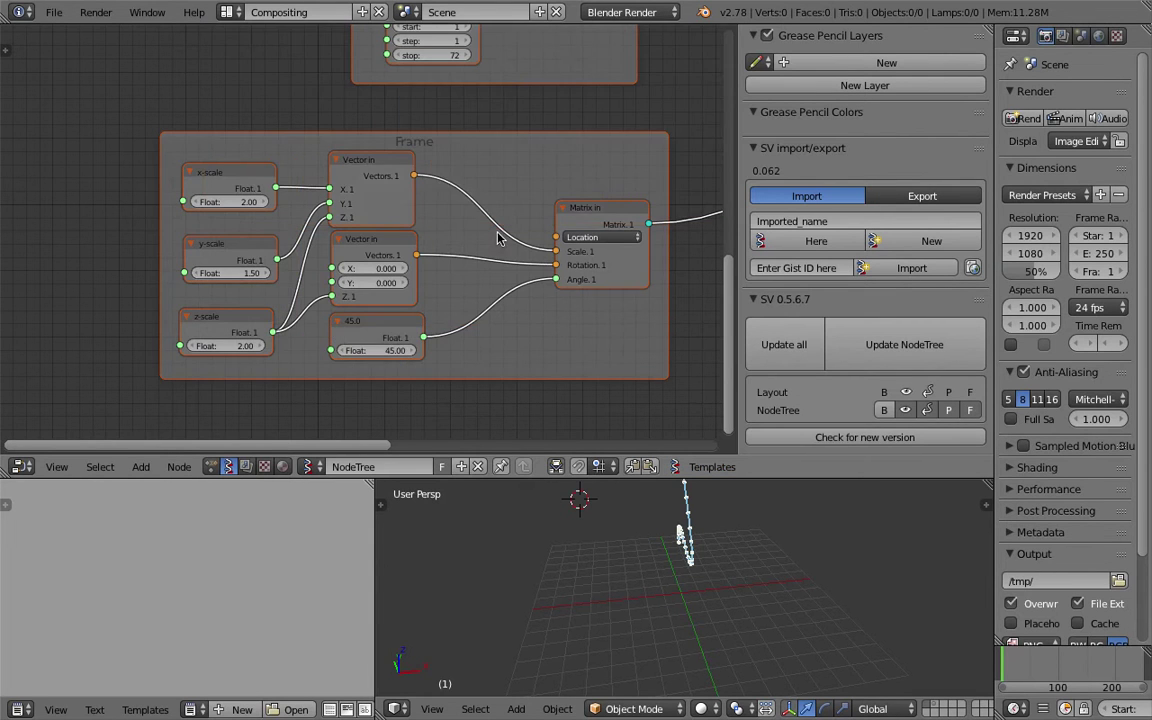
scroll(536, 183, down, 3)
scroll(536, 183, down, 2)
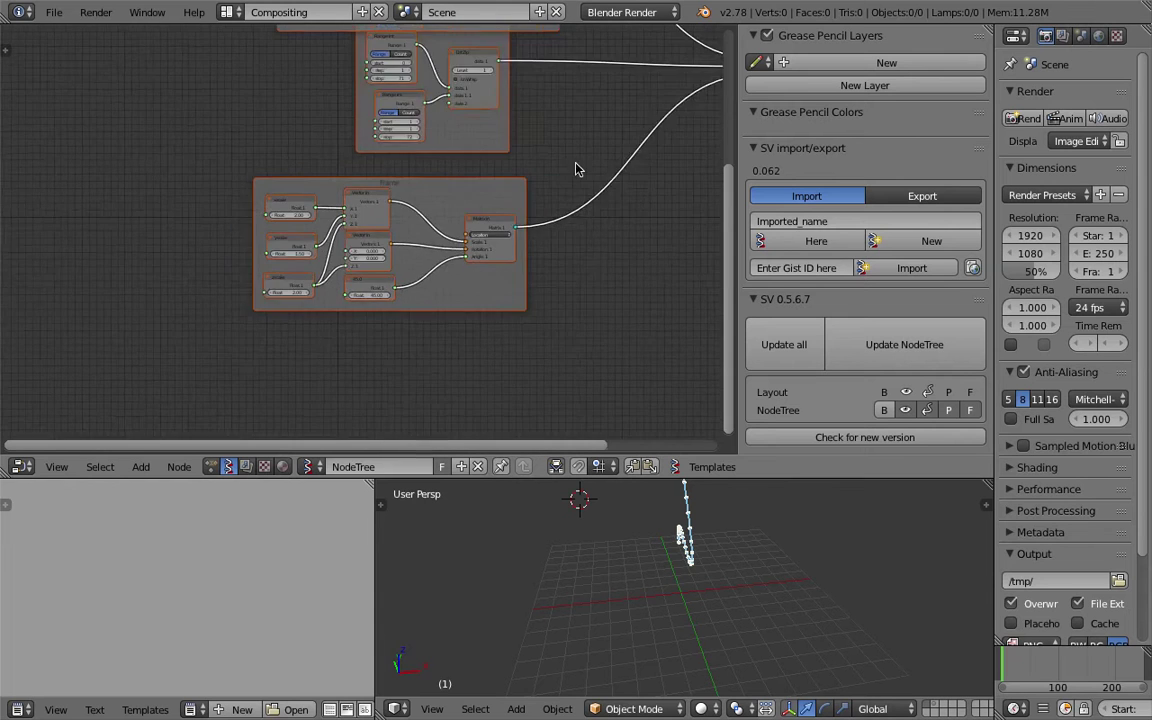
middle_drag(576, 170, 442, 216)
drag(340, 150, 392, 163)
drag(262, 280, 296, 291)
middle_drag(528, 220, 550, 260)
Maximize the node editor with Ctrl+Space, frame all nodes, and nudge the Viewer Draw node.
key(ctrl+space)
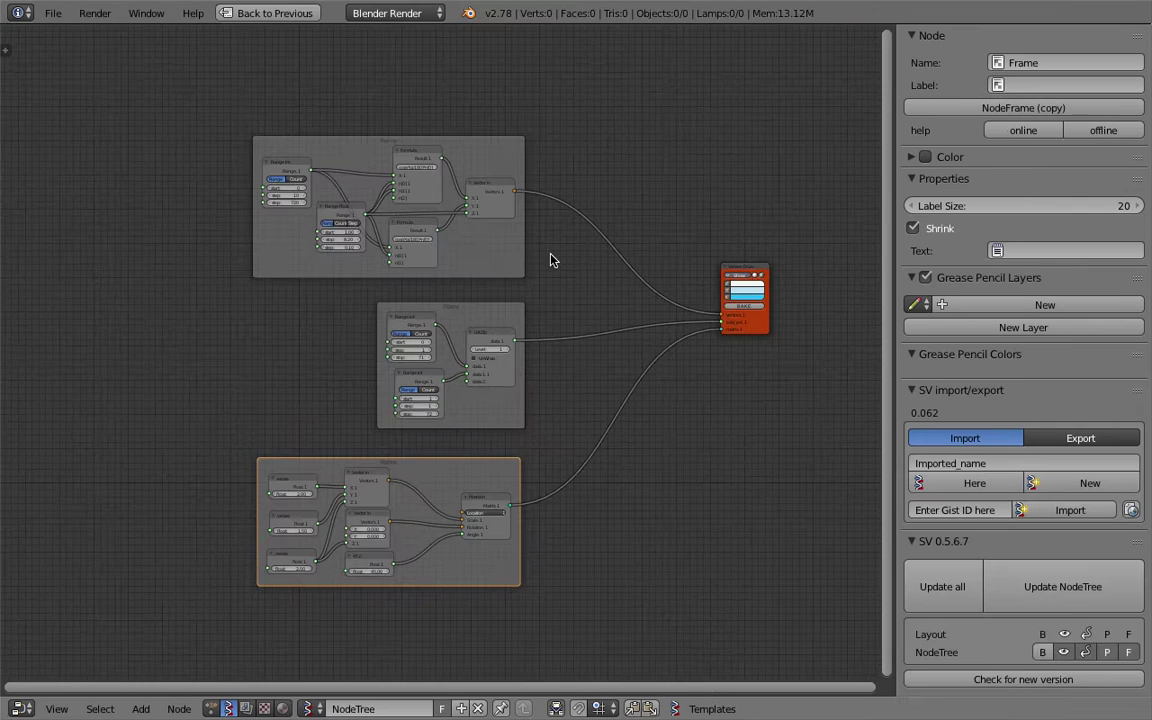
scroll(555, 257, up, 5)
scroll(419, 249, down, 2)
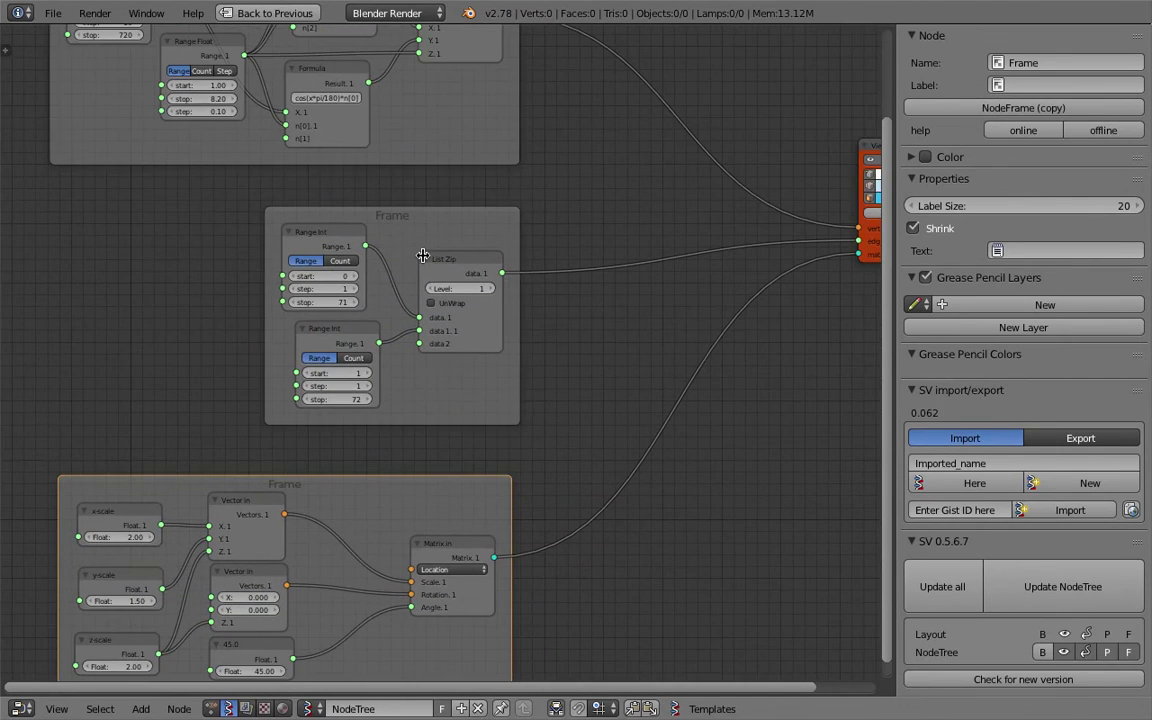
key(Home)
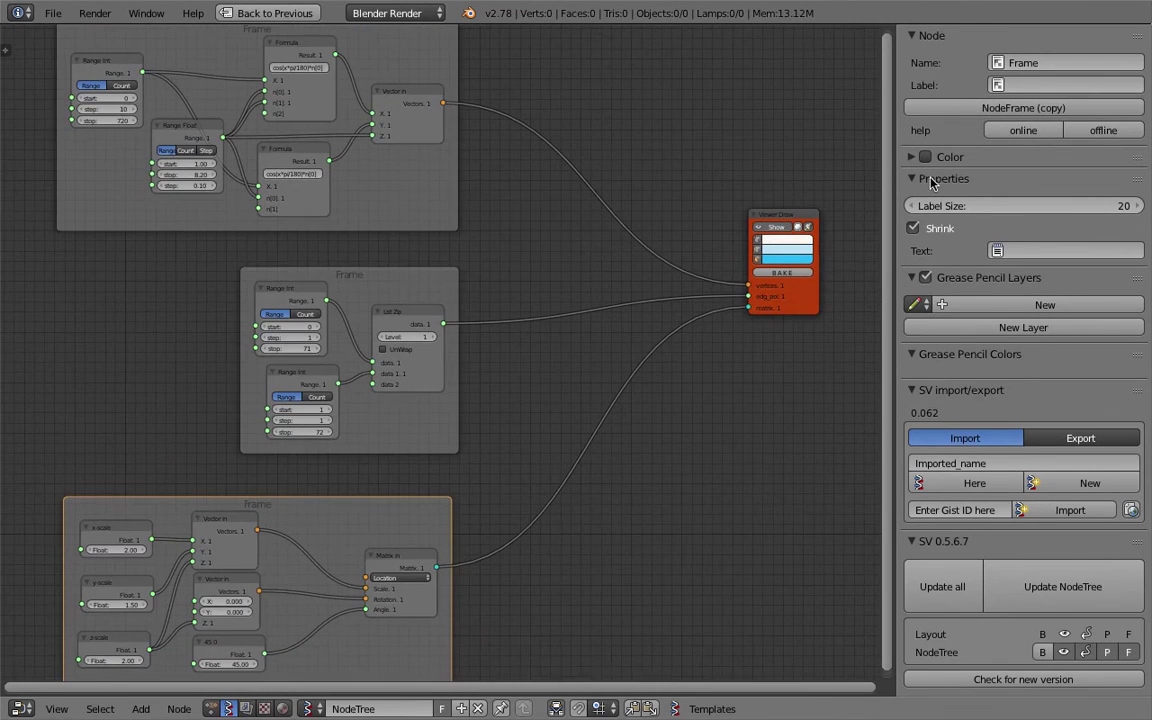
drag(896, 160, 963, 172)
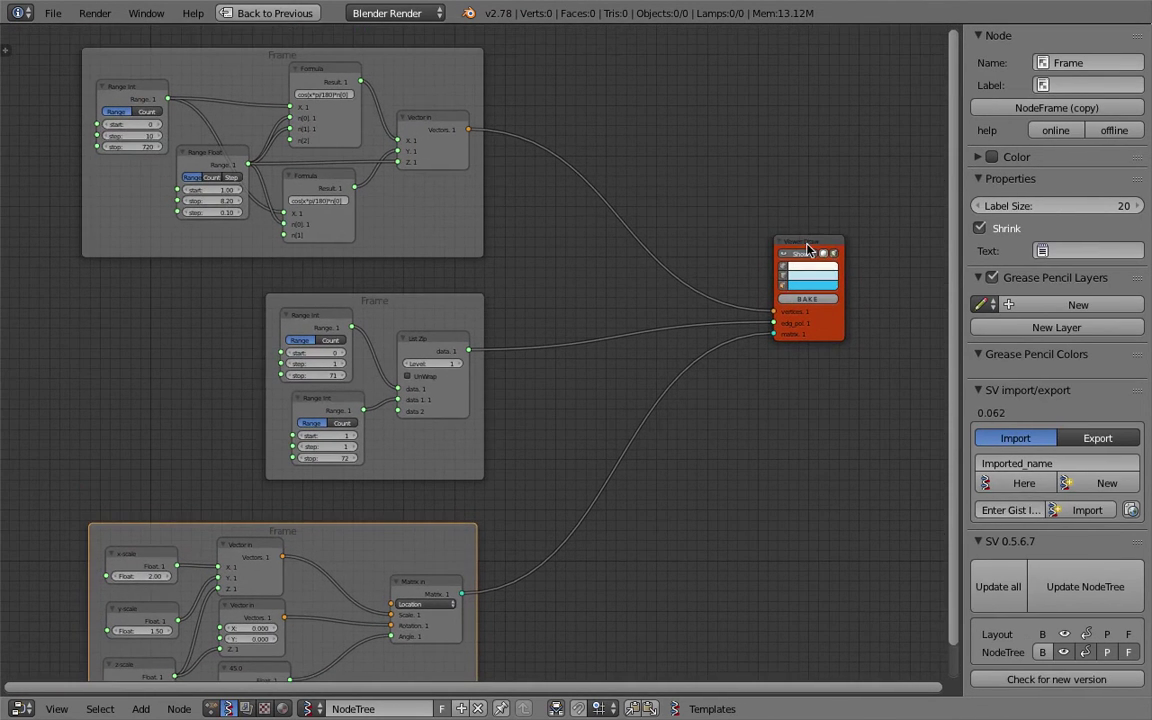
drag(802, 237, 779, 224)
scroll(591, 175, up, 2)
scroll(594, 250, up, 3)
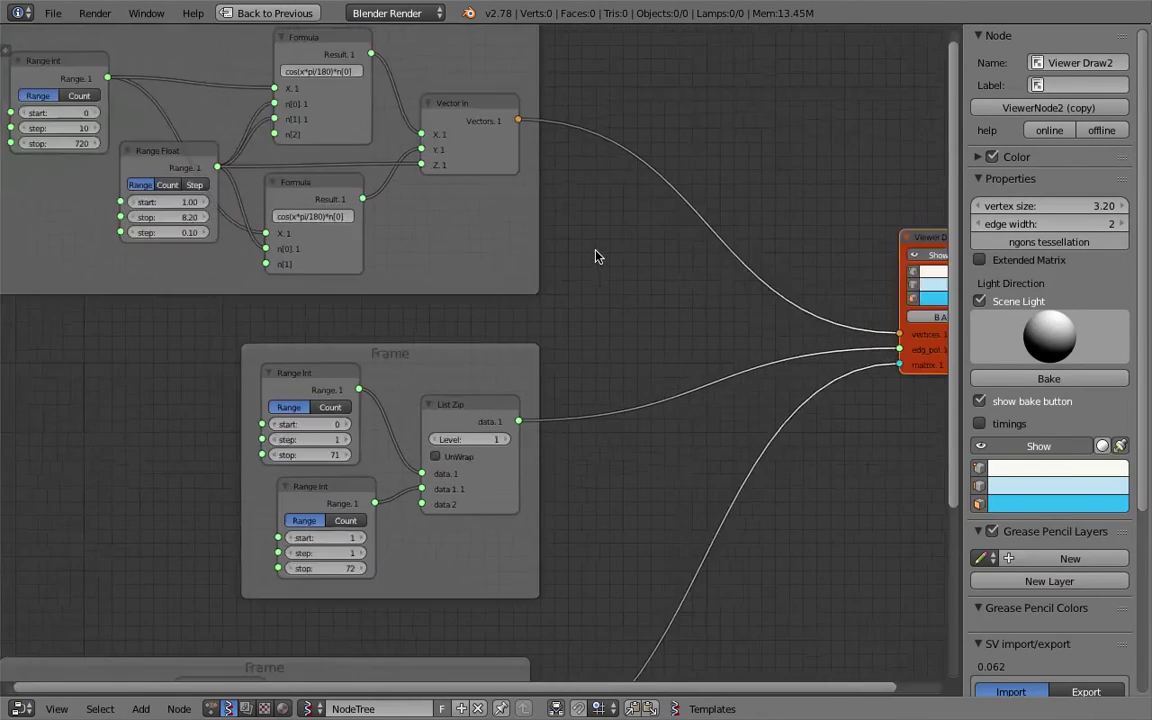
scroll(316, 172, up, 1)
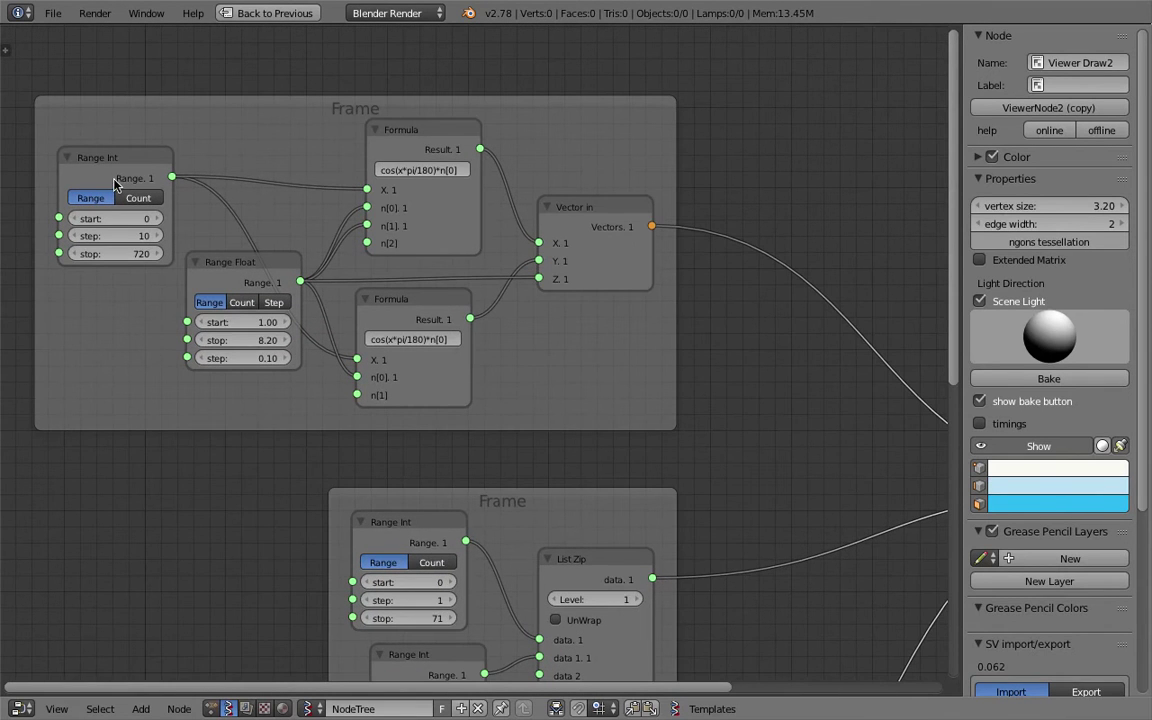
Select the Range Float node and nudge the middle frame while inspecting the tree.
drag(224, 295, 232, 310)
scroll(355, 308, down, 1)
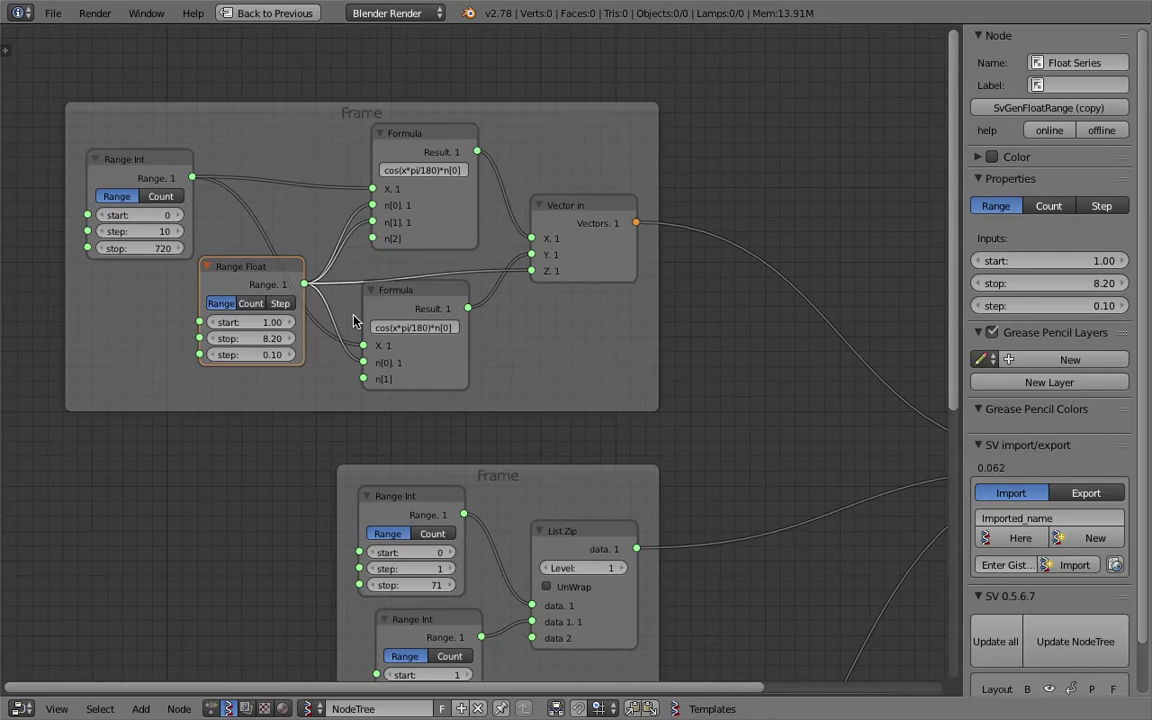
scroll(310, 245, down, 5)
scroll(350, 245, down, 2)
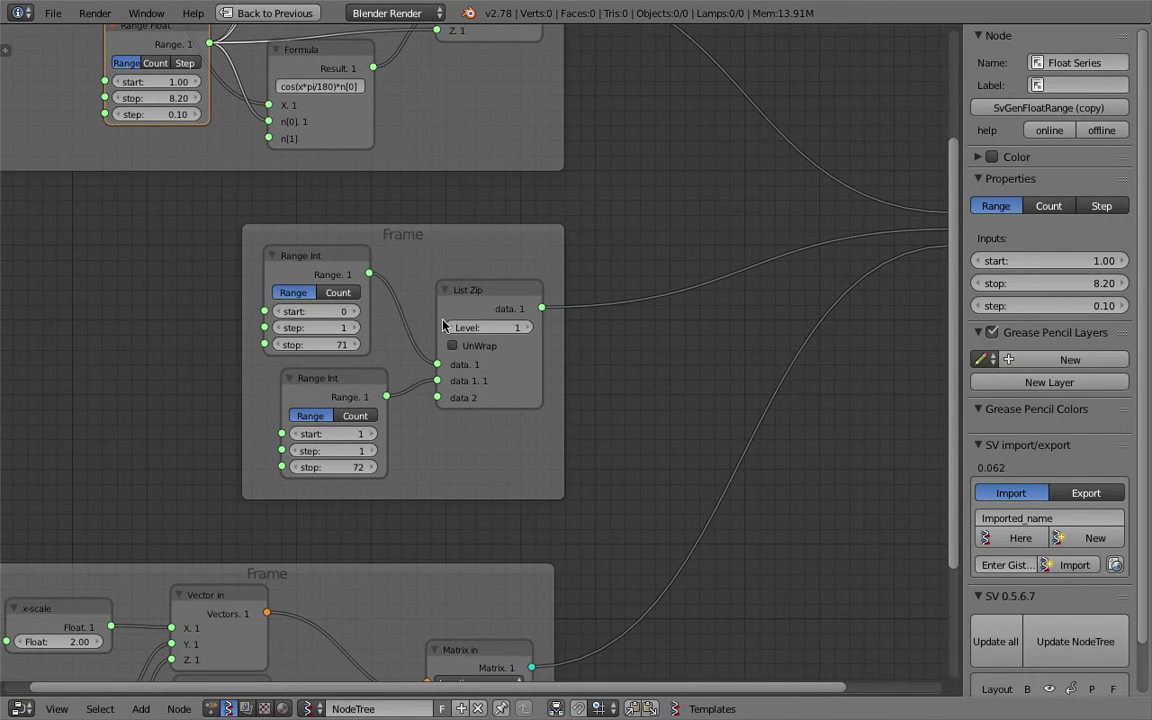
scroll(447, 298, down, 1)
drag(404, 226, 414, 206)
scroll(632, 380, down, 2)
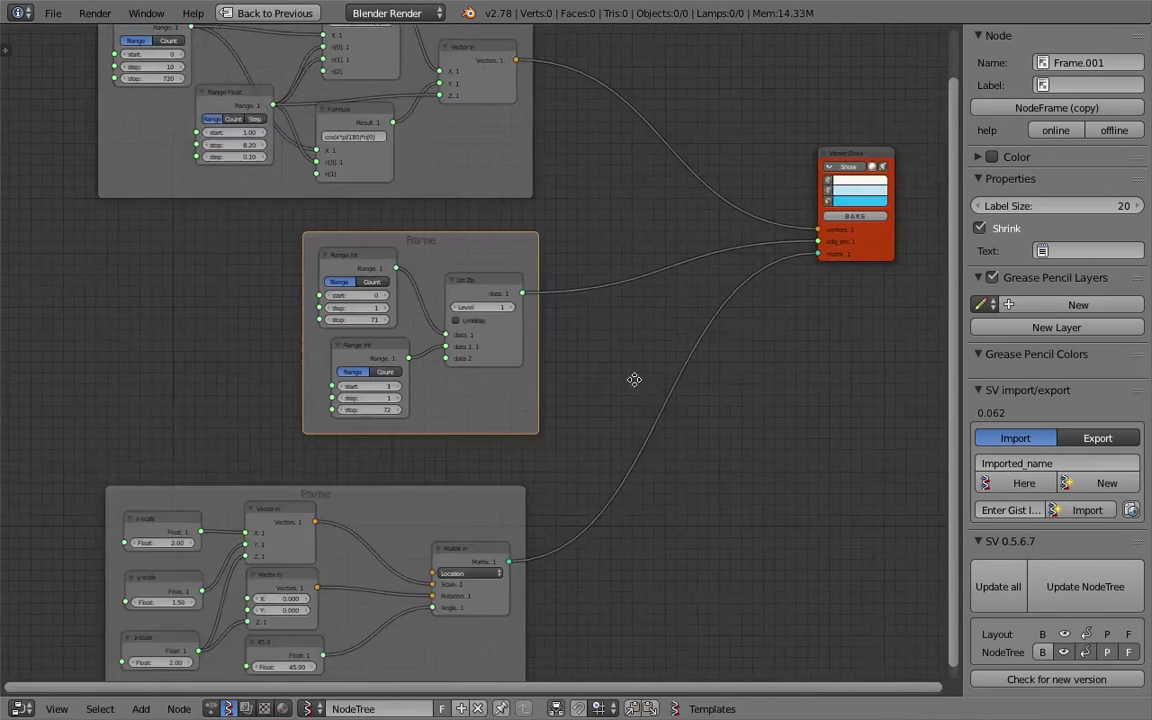
ctrl+scroll(613, 356, right, 1)
ctrl+scroll(580, 350, right, 1)
scroll(560, 340, up, 2)
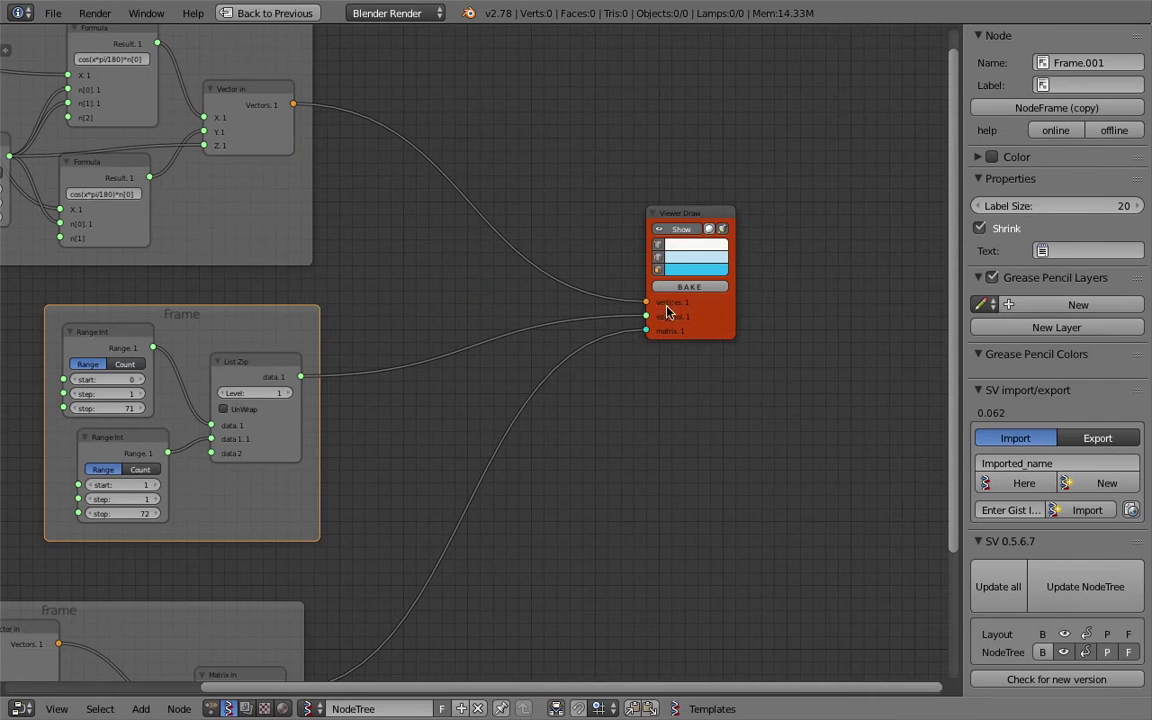
scroll(640, 360, down, 5)
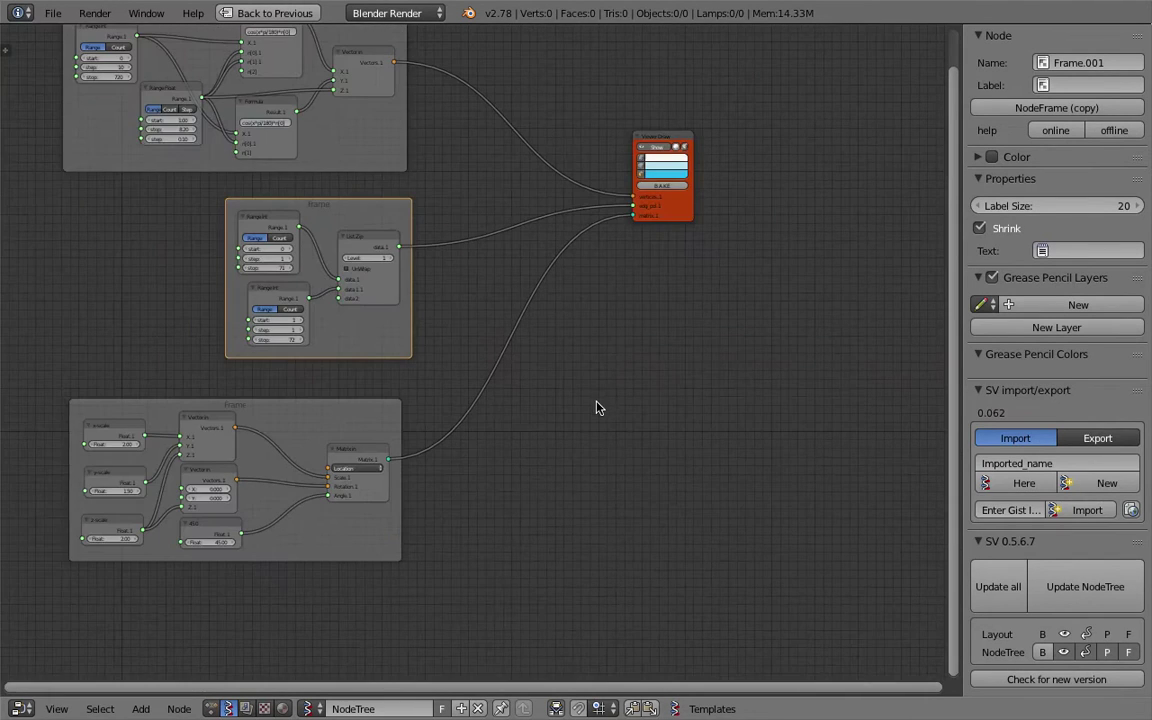
Restore the normal layout and enlarge the 3D view to inspect the spiral curve.
key(ctrl+Up)
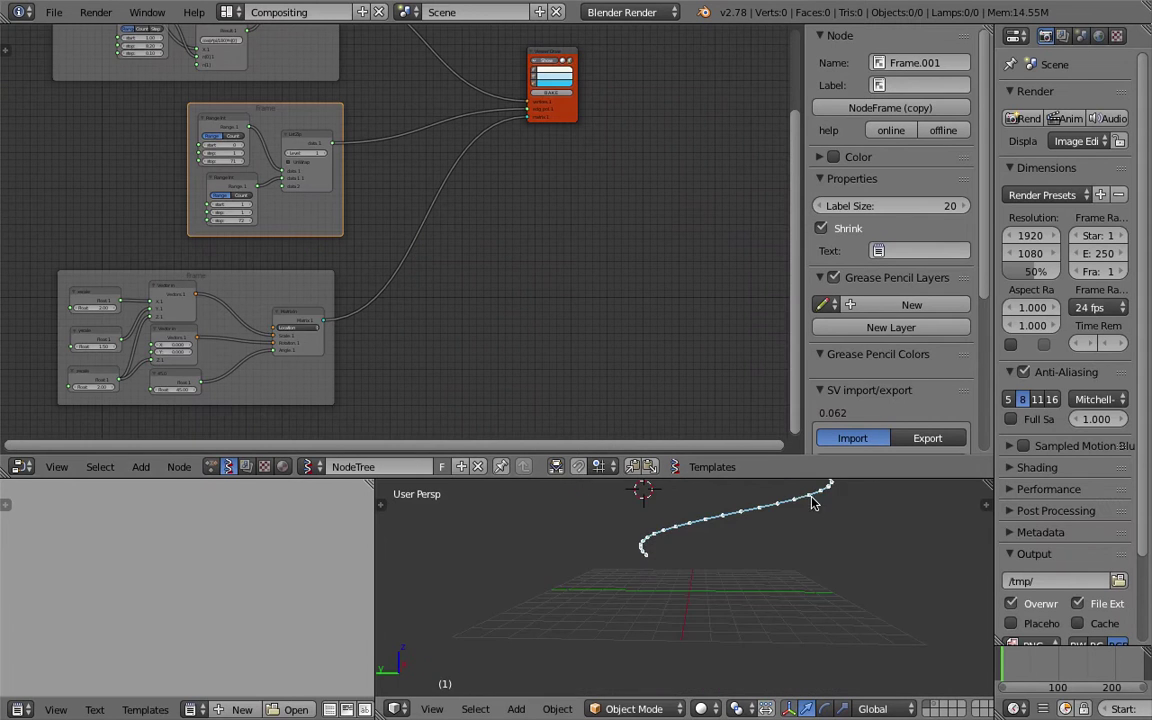
scroll(725, 605, down, 4)
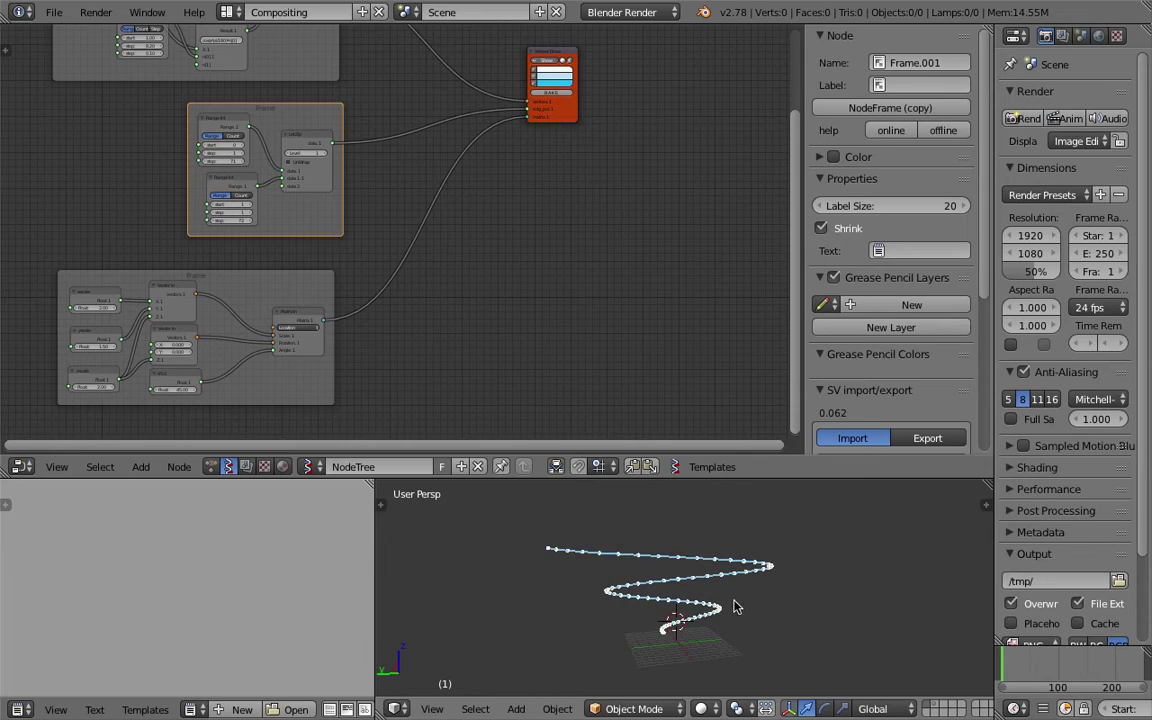
drag(736, 480, 740, 365)
scroll(717, 514, up, 3)
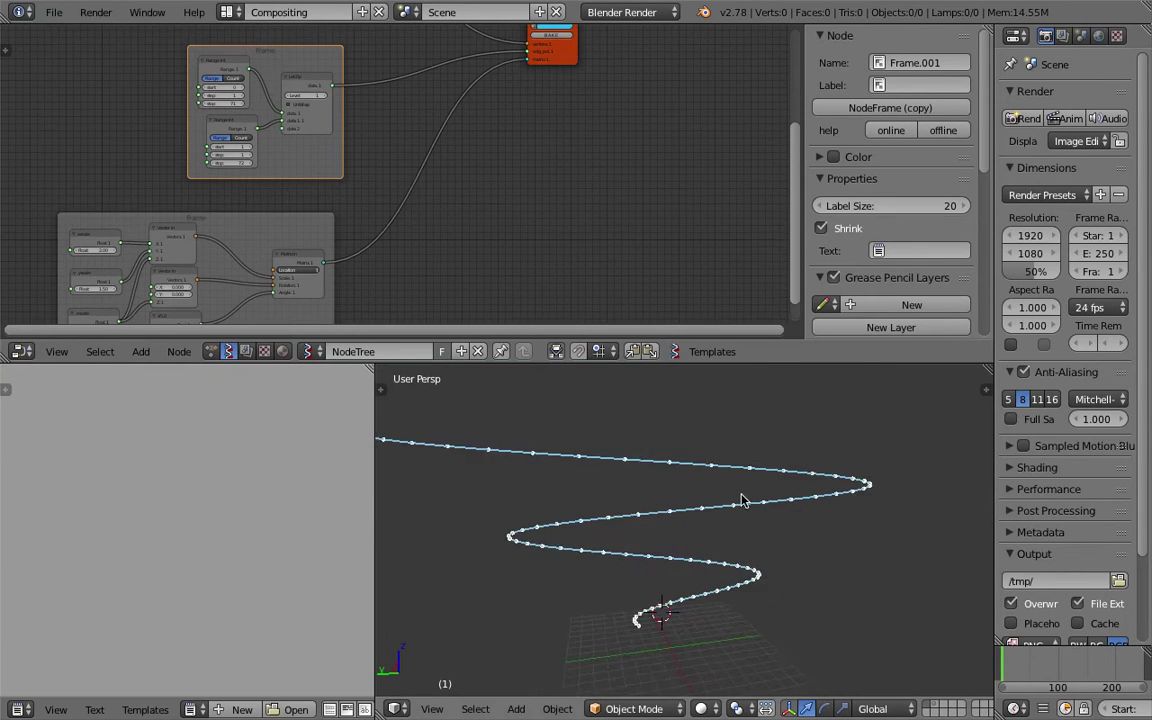
middle_drag(716, 514, 680, 511)
click(820, 602)
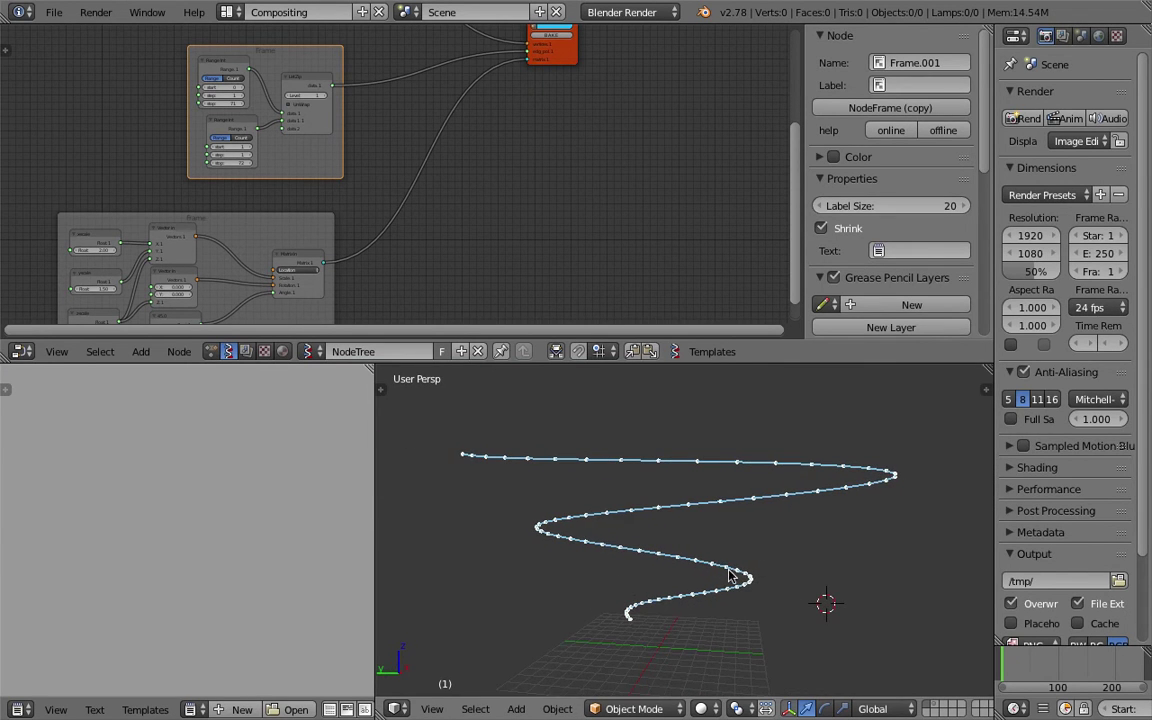
middle_drag(650, 458, 661, 430)
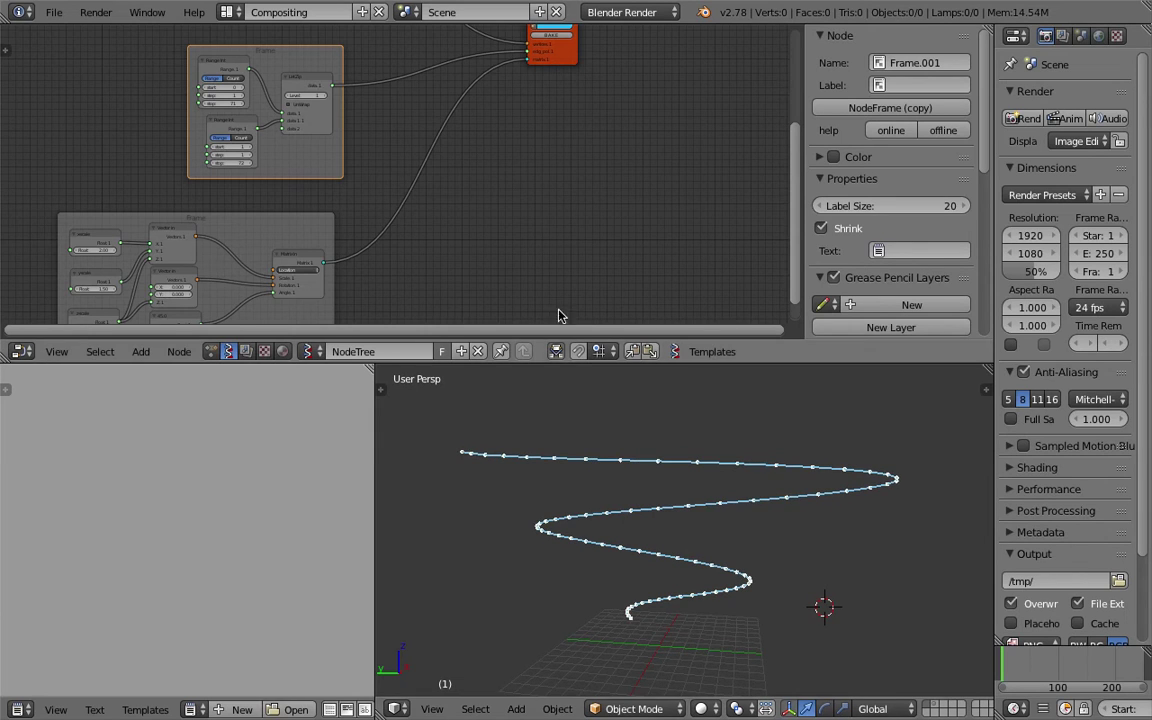
middle_drag(506, 215, 538, 275)
Enlarge the node editor and centre the view on the x, y and z scale nodes.
drag(495, 340, 490, 512)
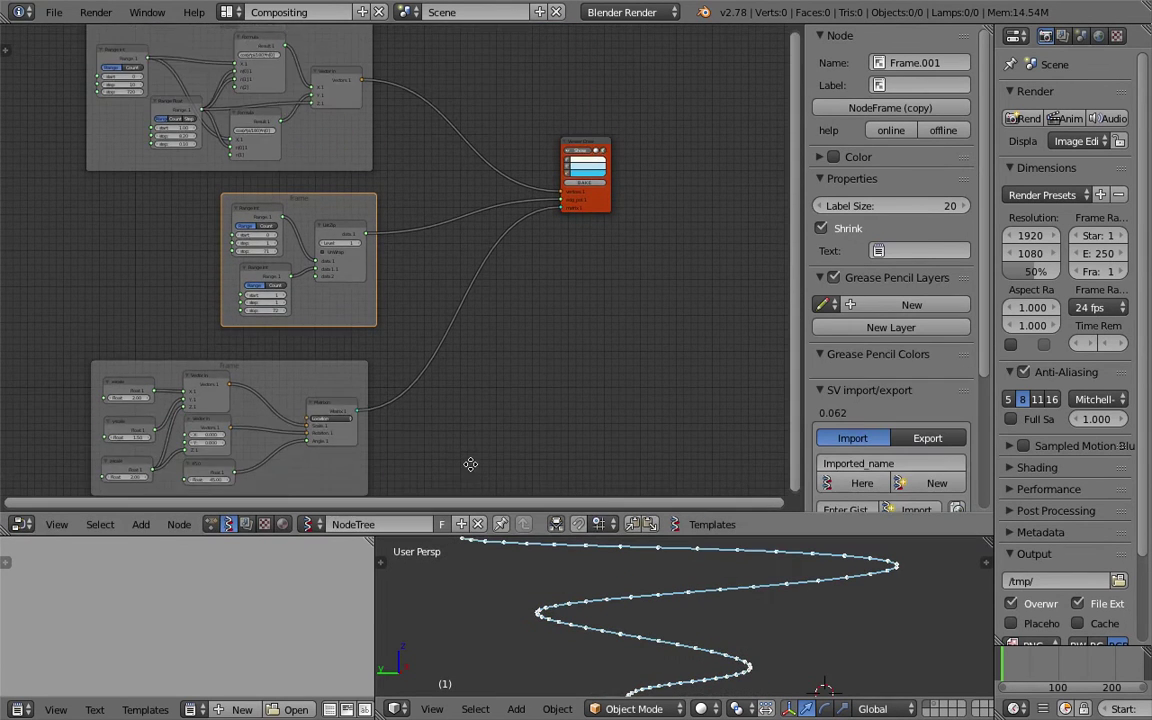
middle_drag(382, 443, 425, 399)
scroll(425, 399, up, 4)
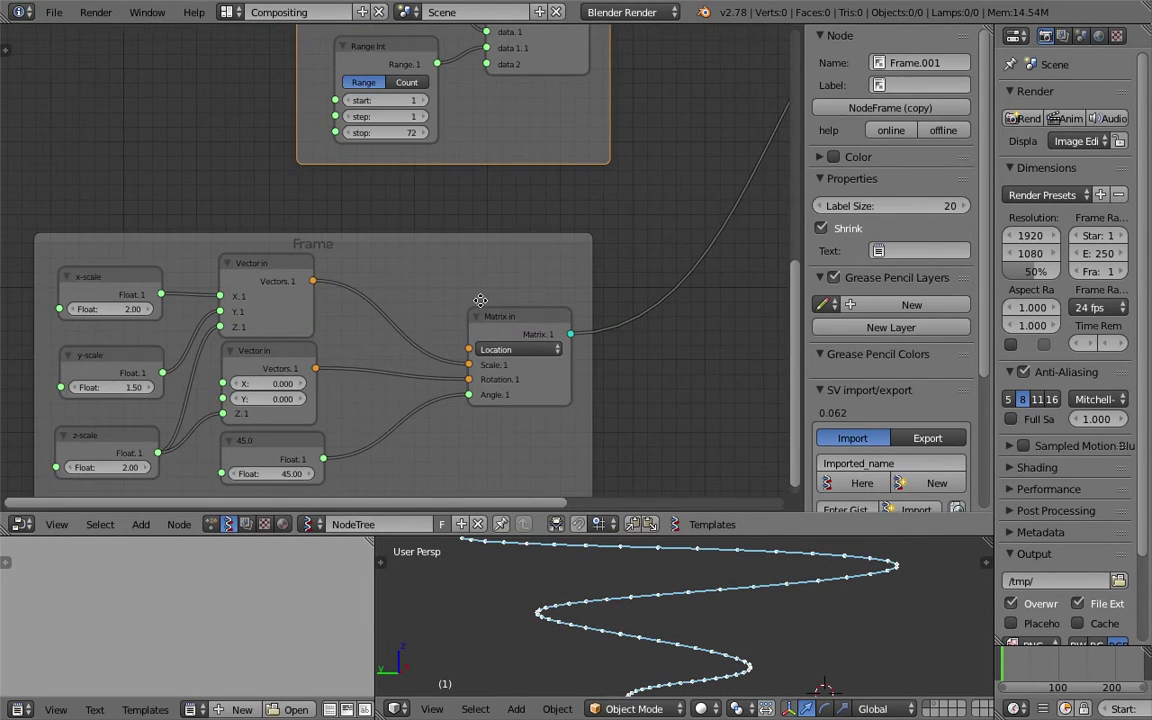
middle_drag(481, 300, 502, 293)
scroll(627, 587, down, 2)
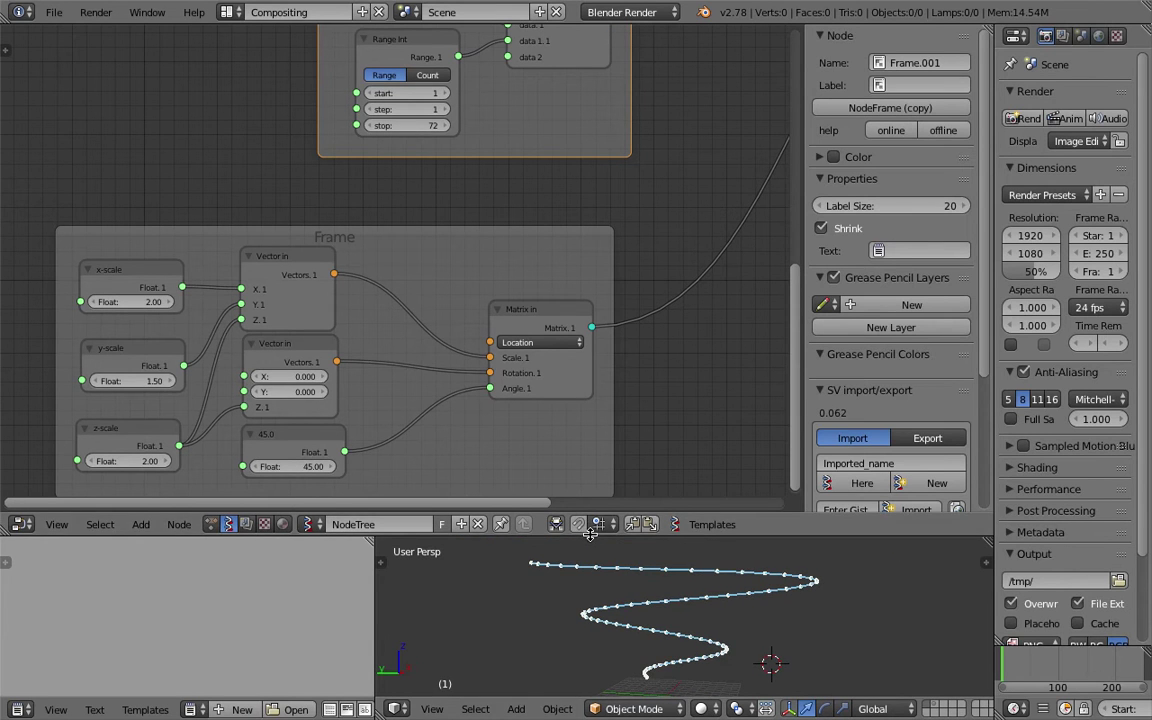
Try x-scale 2.63 on the spiral, then cancel back to 2.00.
drag(590, 533, 590, 418)
drag(150, 244, 213, 244)
key(Escape)
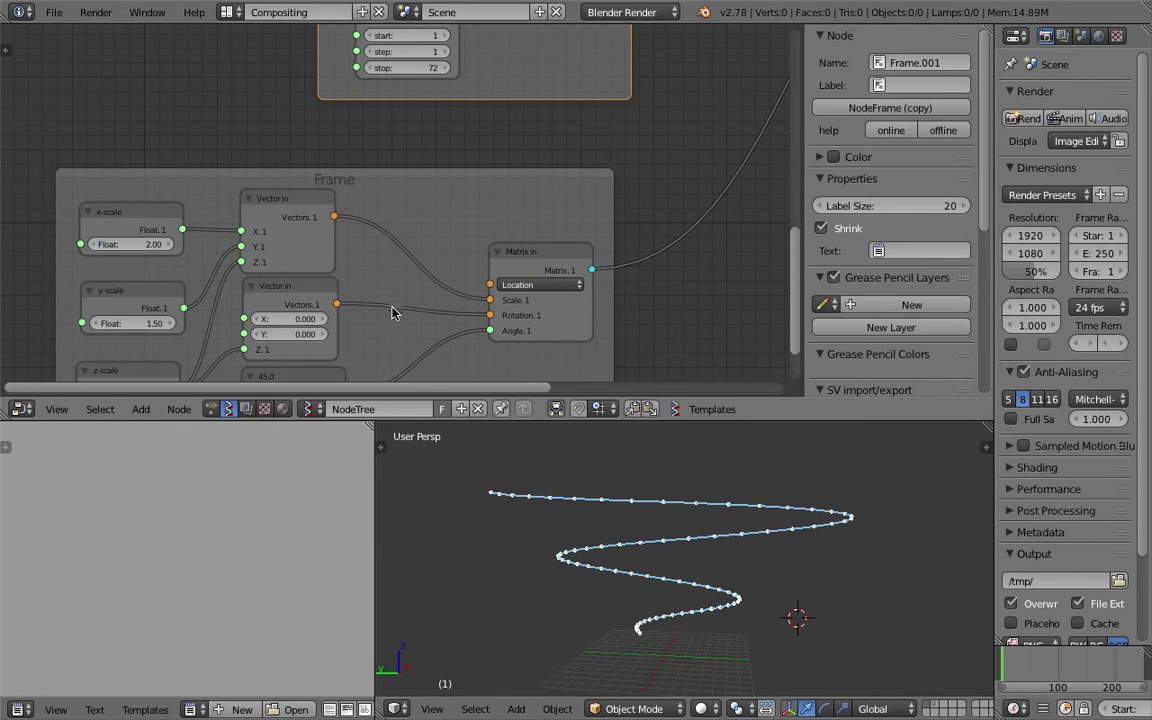
shift+scroll(375, 250, down, 1)
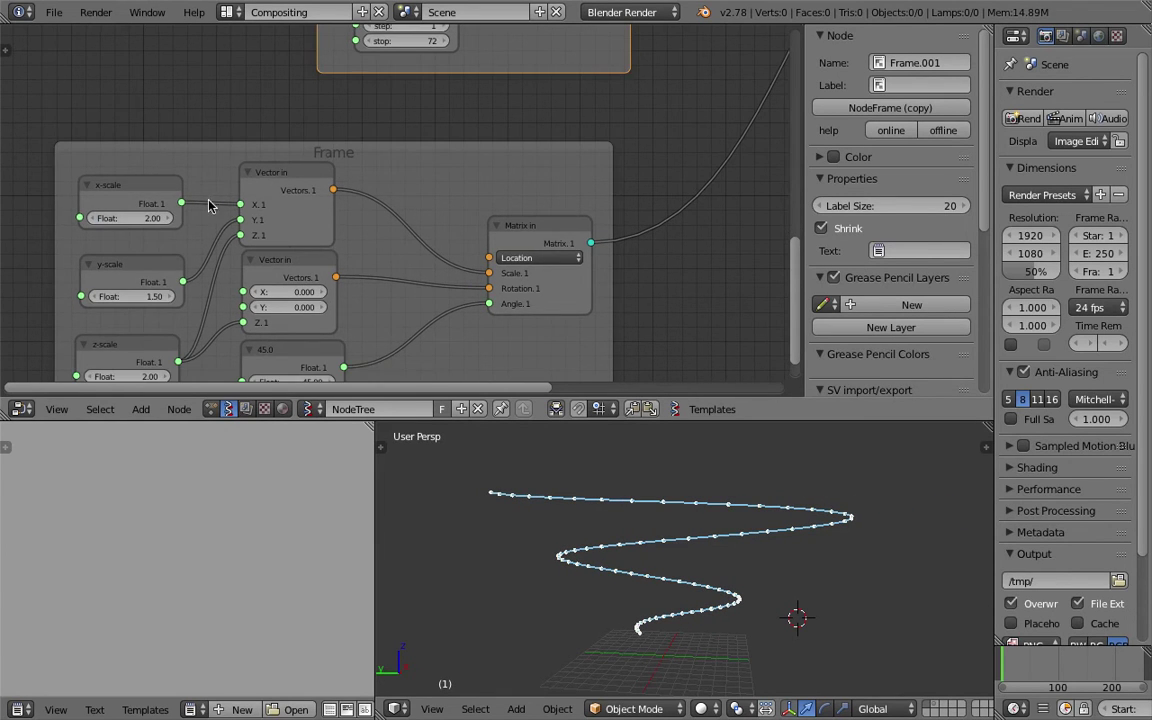
shift+scroll(208, 205, down, 2)
Raise the spiral's y-scale to 1.98 and move the lower List Zip frame right.
drag(130, 248, 175, 248)
middle_drag(665, 568, 690, 600)
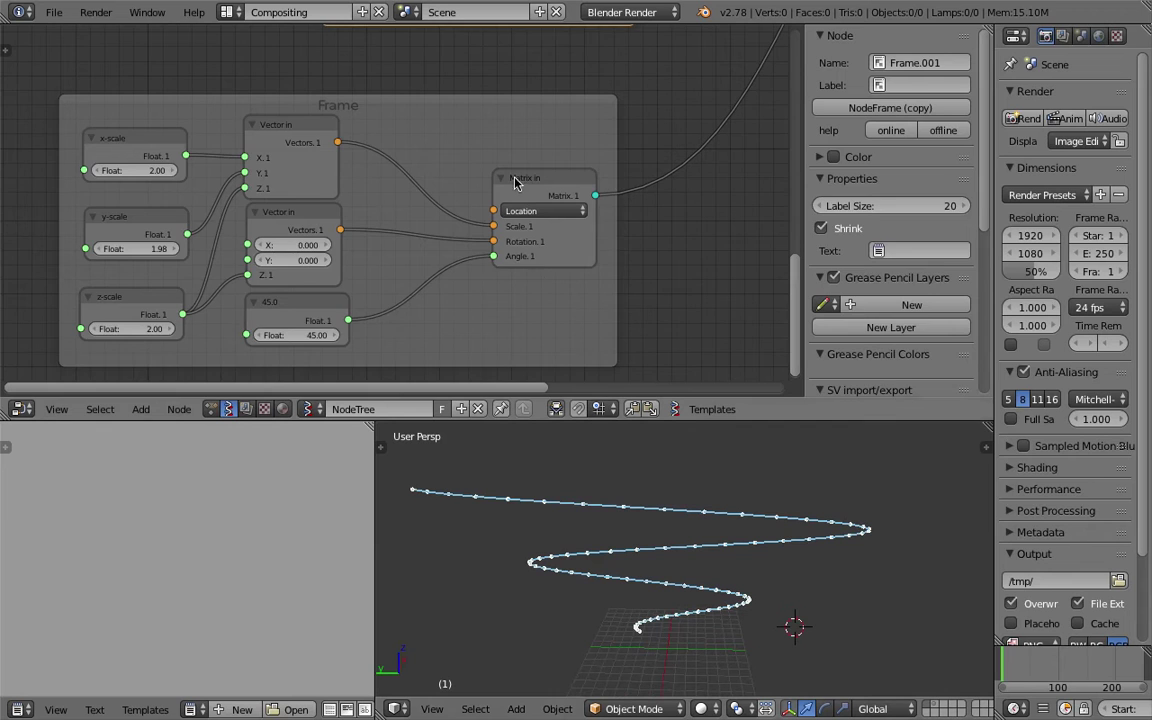
click(515, 183)
mouse_move(556, 118)
middle_down()
mouse_move(550, 175)
mouse_move(410, 295)
mouse_move(450, 309)
mouse_move(437, 239)
mouse_move(376, 215)
middle_up()
click(410, 295)
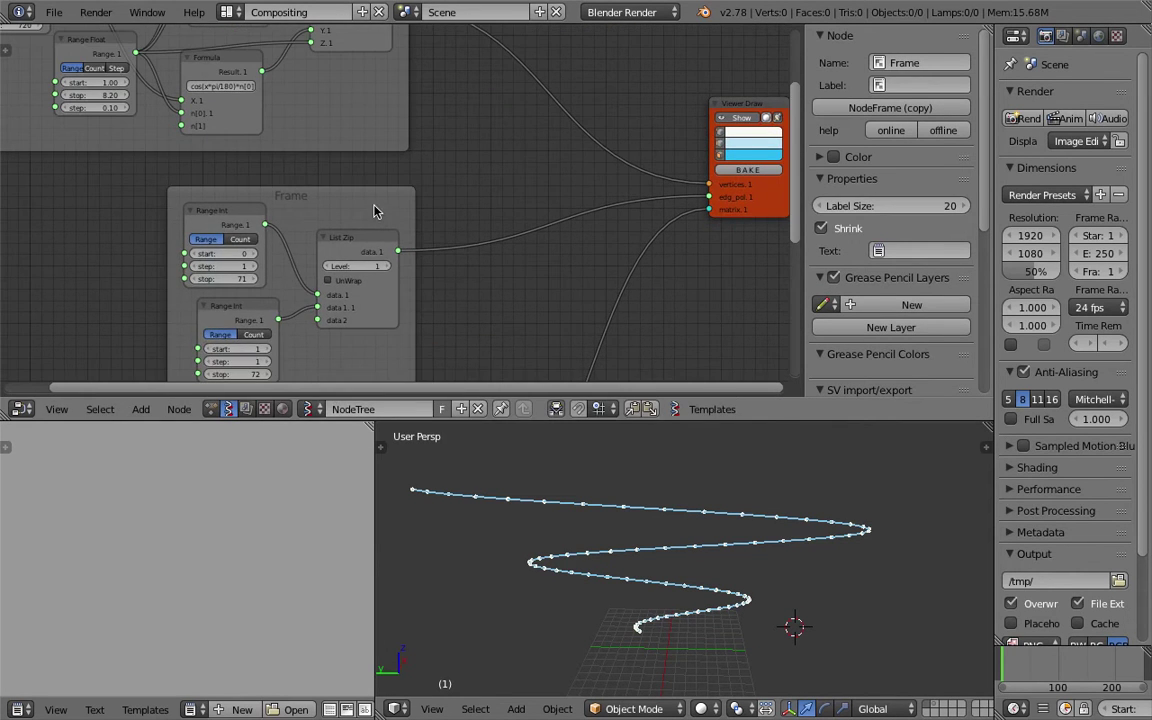
drag(376, 215, 412, 208)
middle_drag(412, 208, 480, 190)
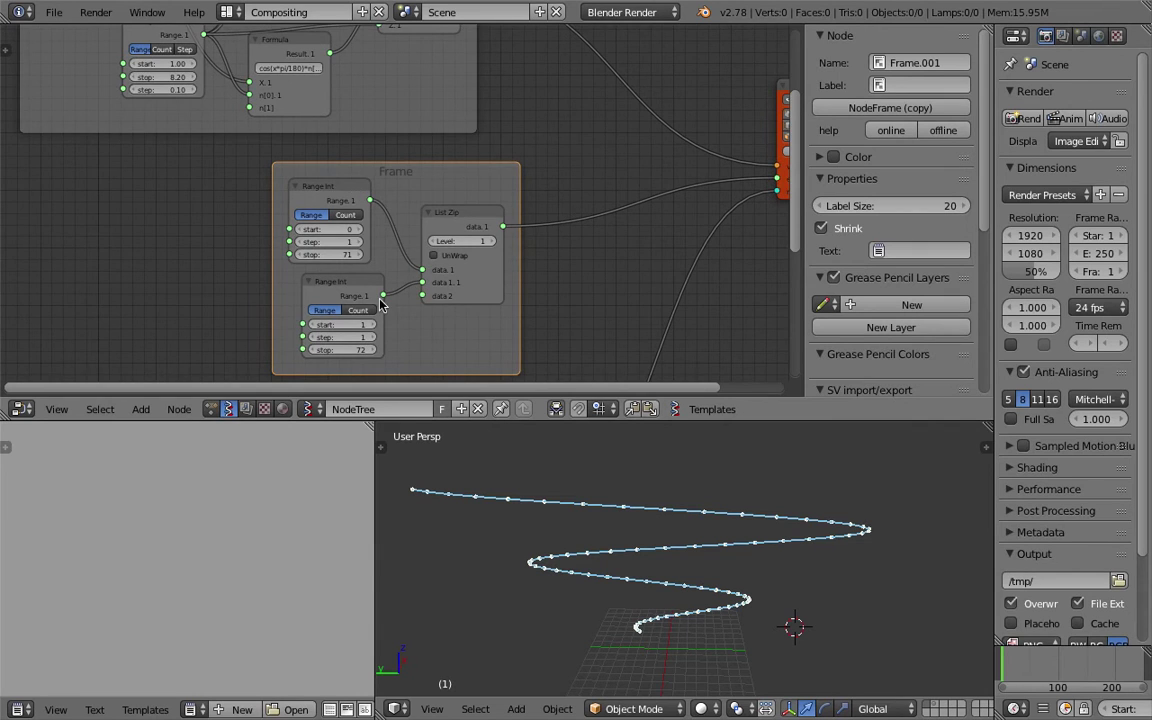
Tweak the Range values (Int stop 1810, lower stop 72 to 81), then select all nodes.
middle_drag(334, 267, 316, 339)
scroll(212, 282, up, 2)
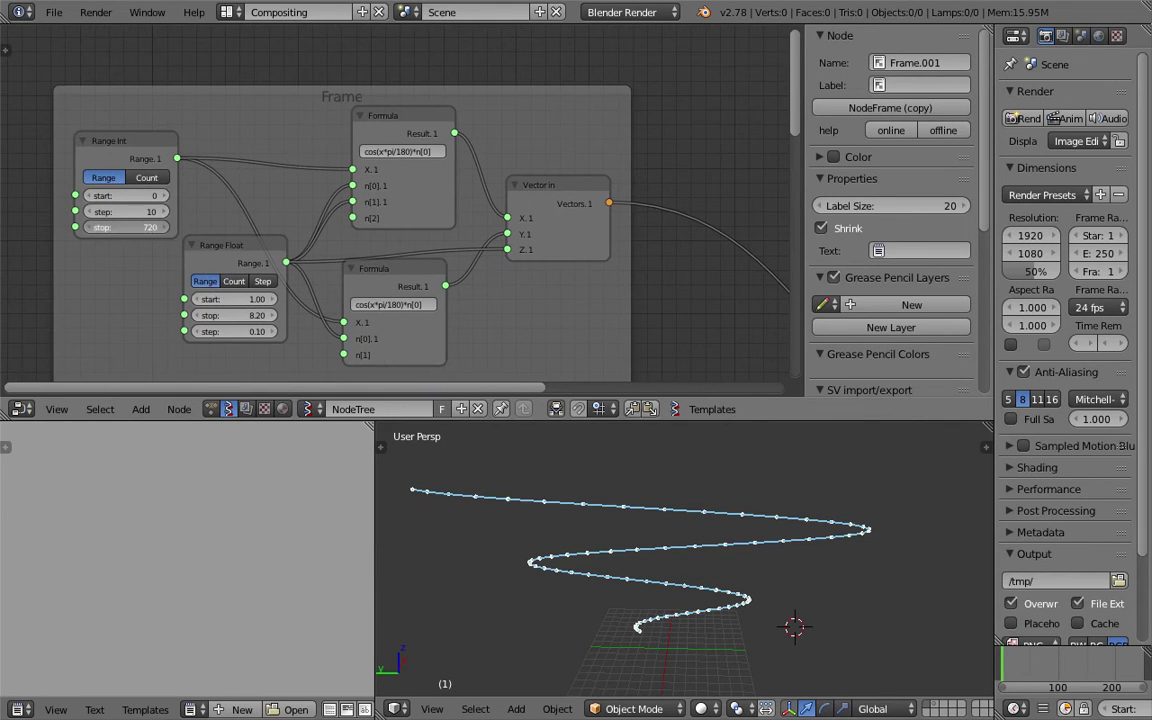
mouse_move(125, 227)
mouse_down()
mouse_move(82, 227)
mouse_move(123, 227)
mouse_up()
drag(125, 227, 121, 227)
drag(235, 331, 170, 331)
middle_drag(432, 295, 382, 126)
drag(368, 235, 380, 235)
drag(370, 353, 410, 353)
scroll(602, 257, down, 3)
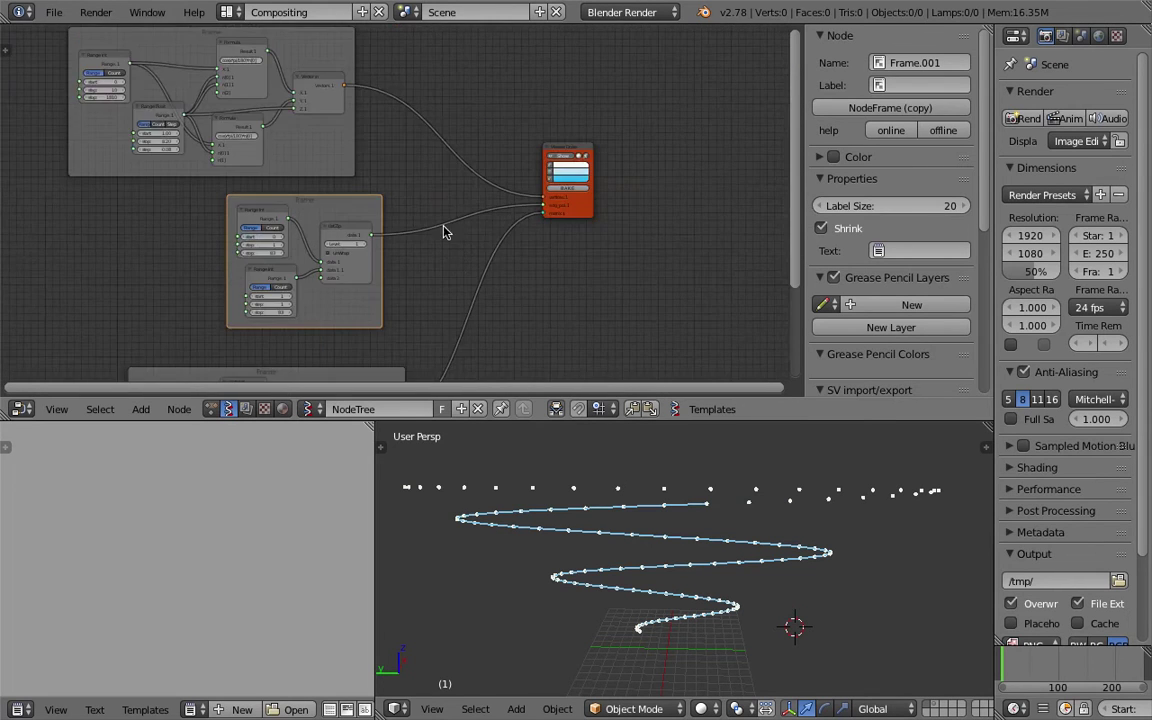
scroll(450, 226, down, 2)
key(a)
key(x)
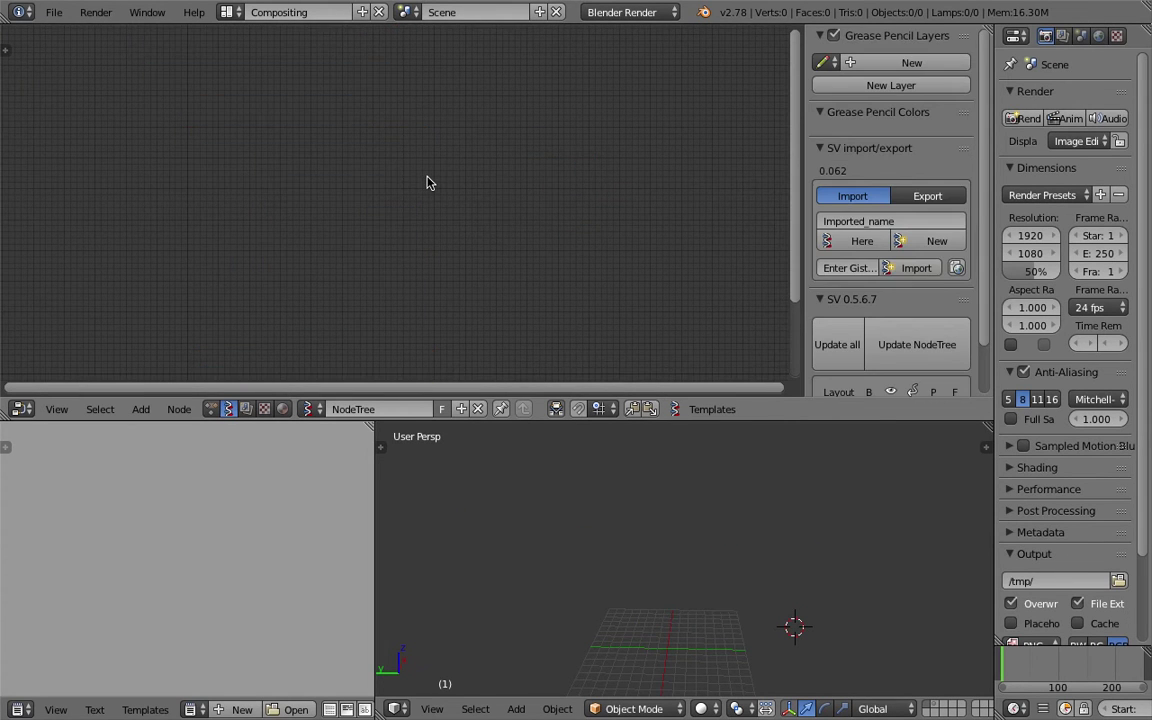
click(714, 409)
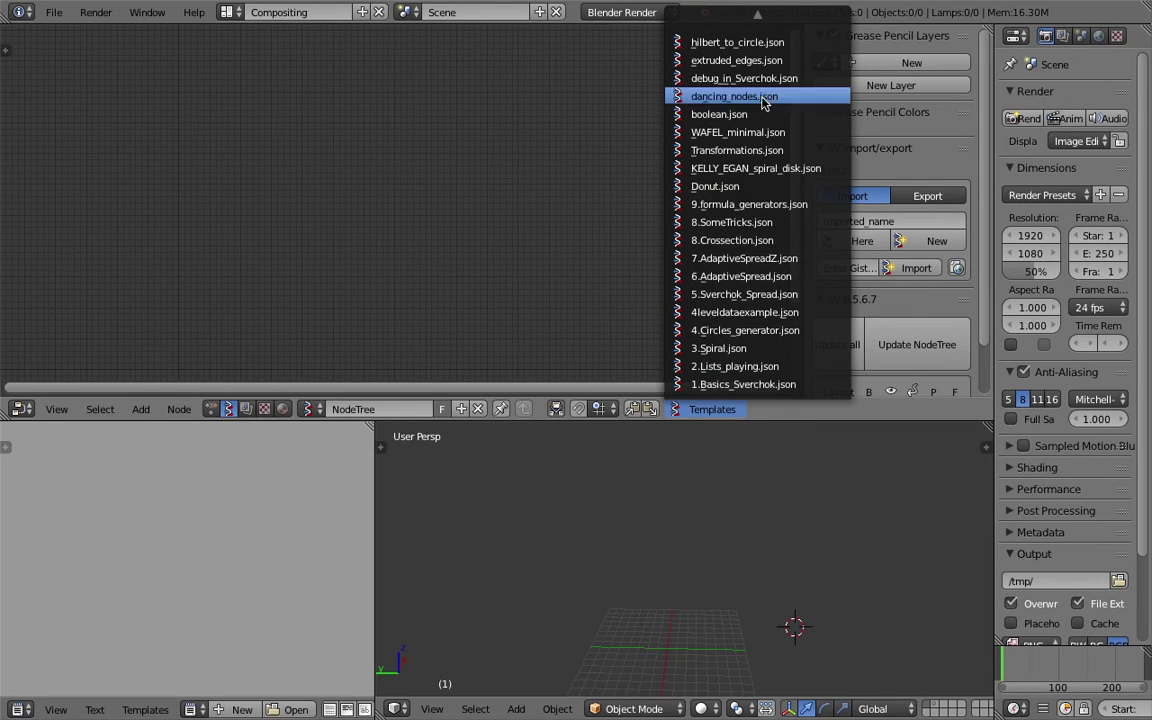
scroll(745, 47, up, 3)
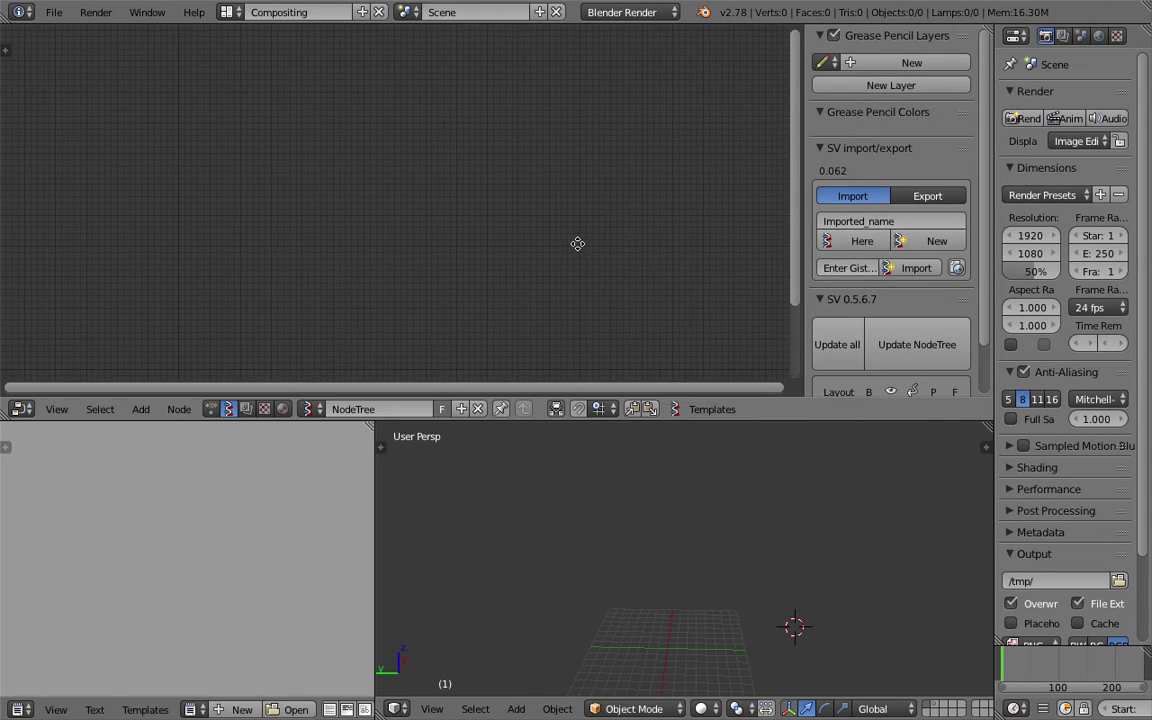
Create a new Animation Nodes tree and insert the 3D Grid template nodes.
click(213, 410)
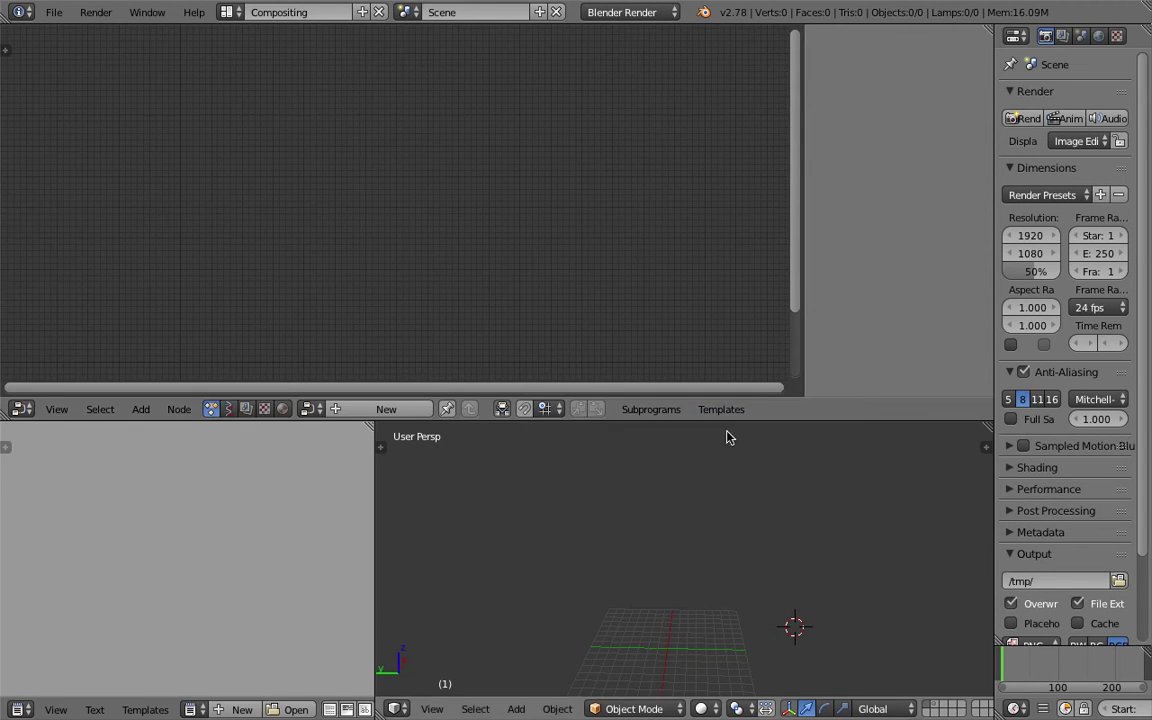
drag(732, 419, 730, 466)
click(727, 458)
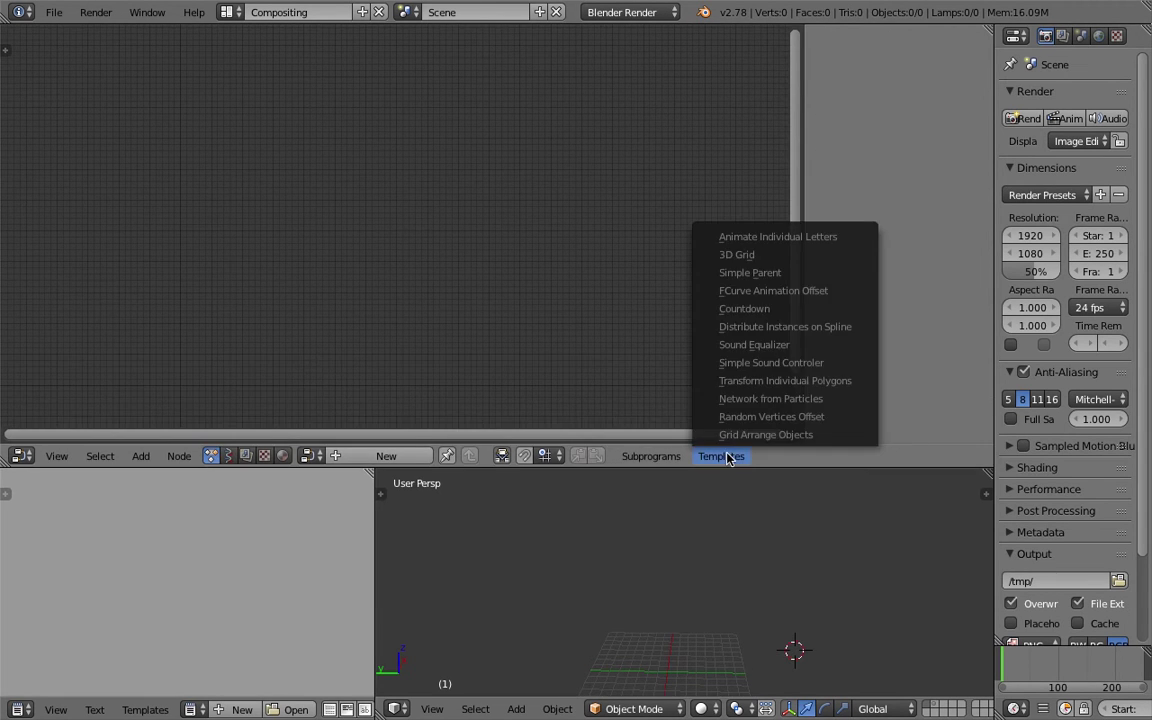
click(384, 457)
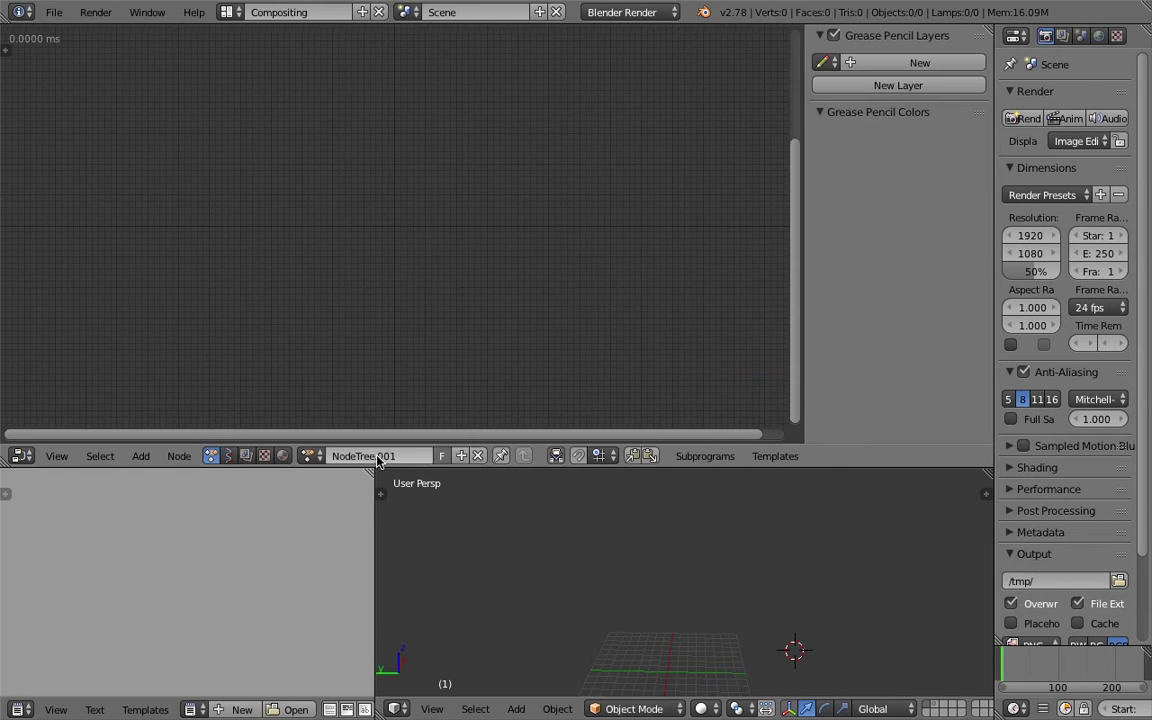
click(777, 457)
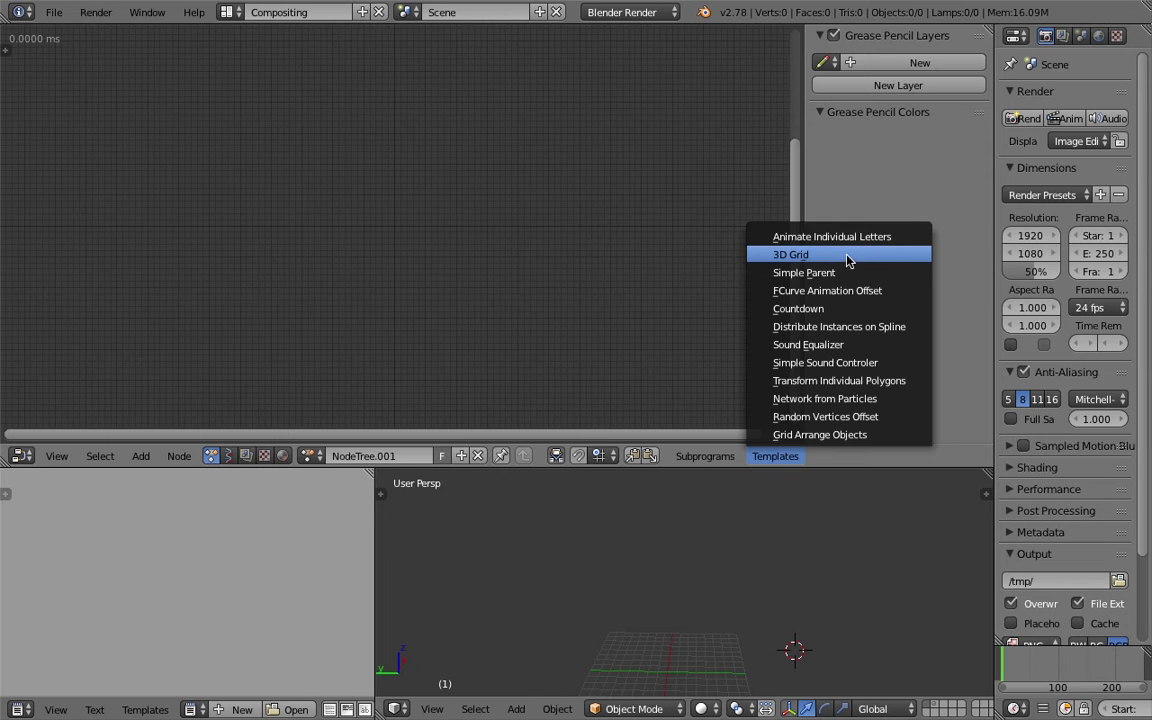
click(851, 261)
ctrl+middle_drag(505, 247, 174, 194)
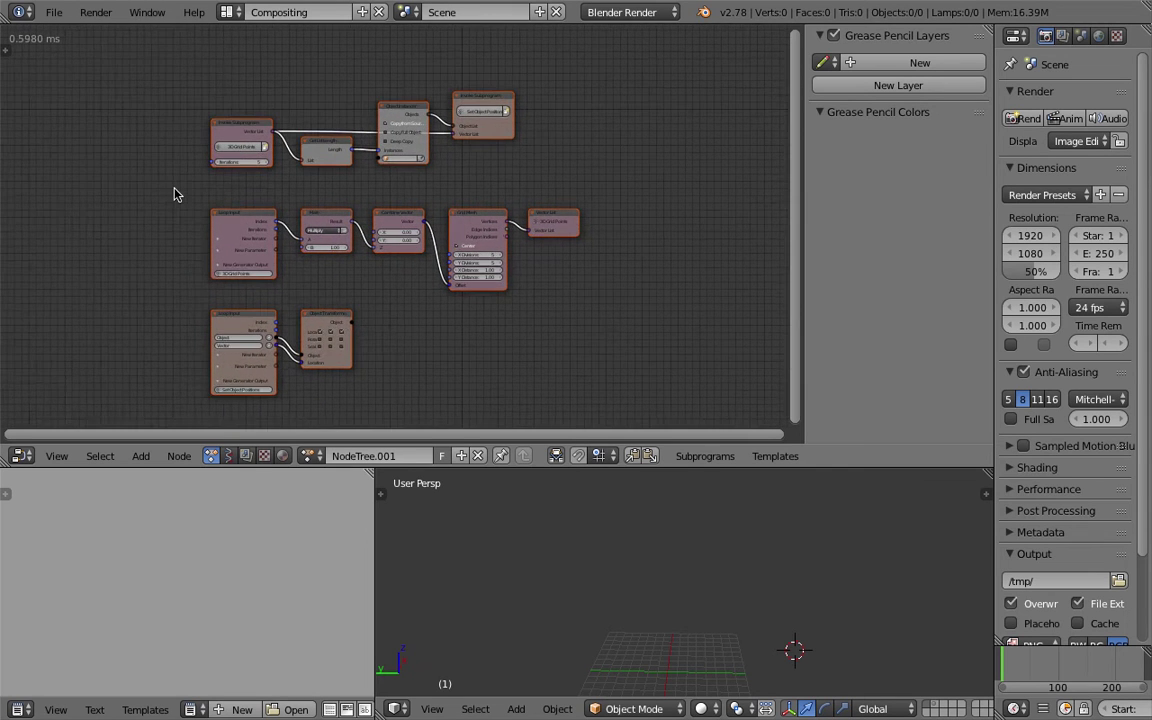
Turn off Always under Auto Execution so the tree runs only on tree, frame or property changes.
click(6, 48)
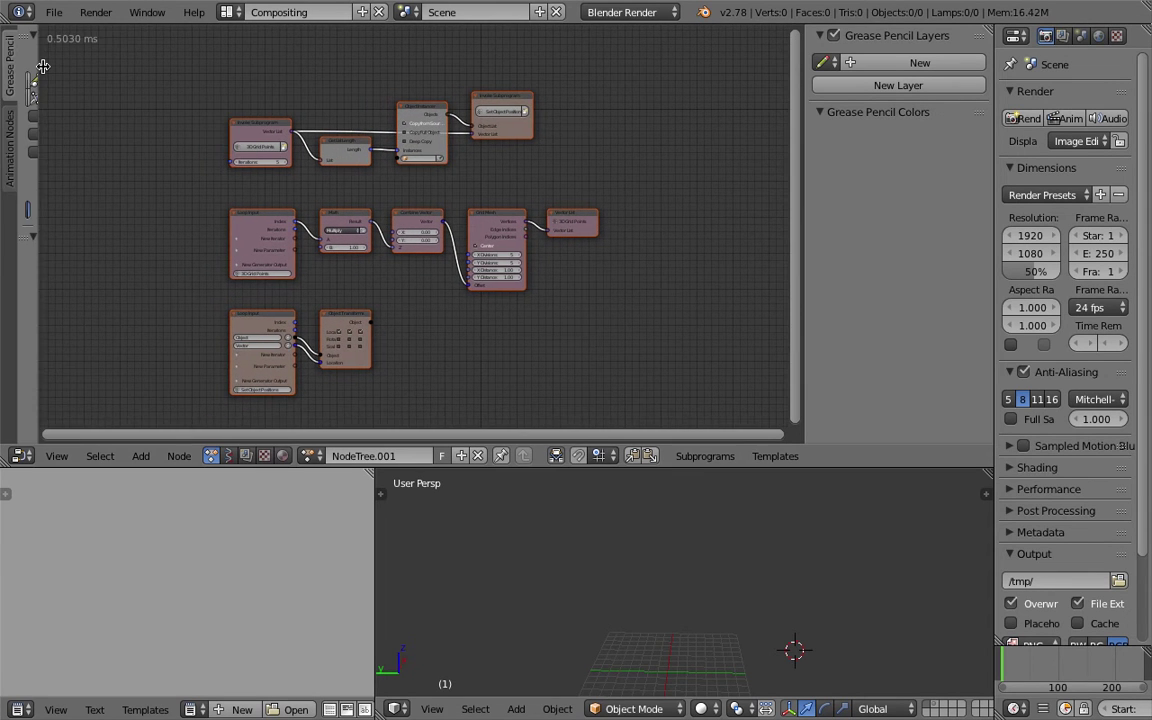
click(10, 150)
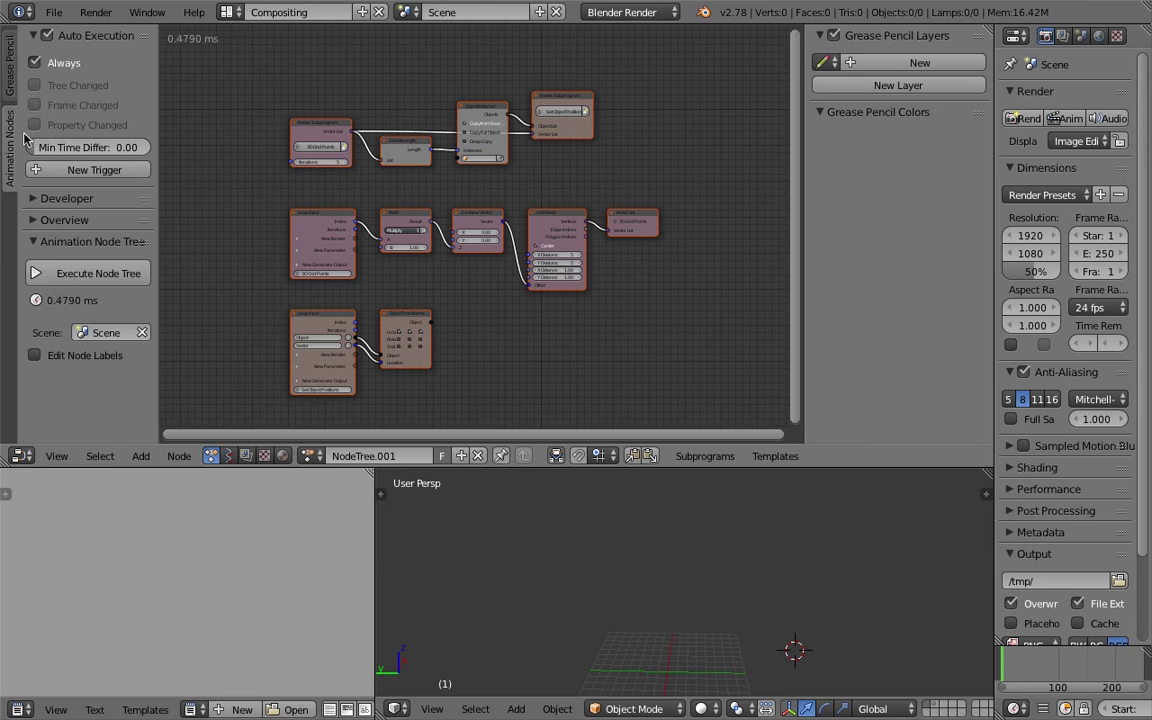
click(53, 64)
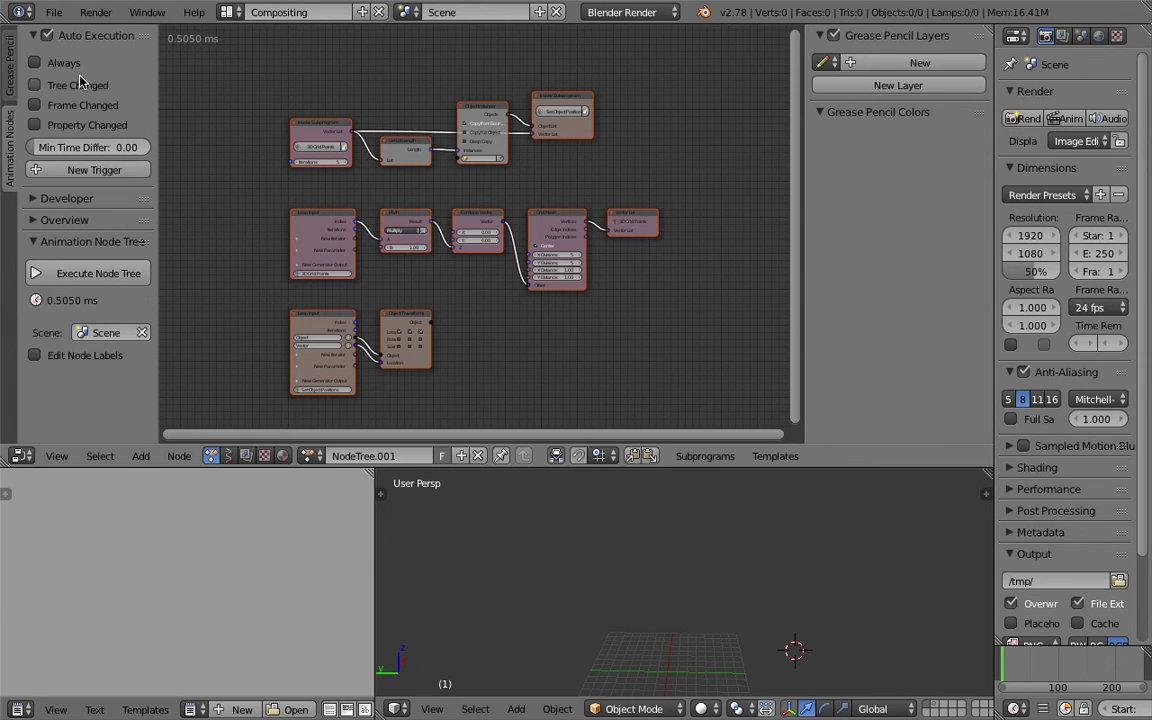
key(Home)
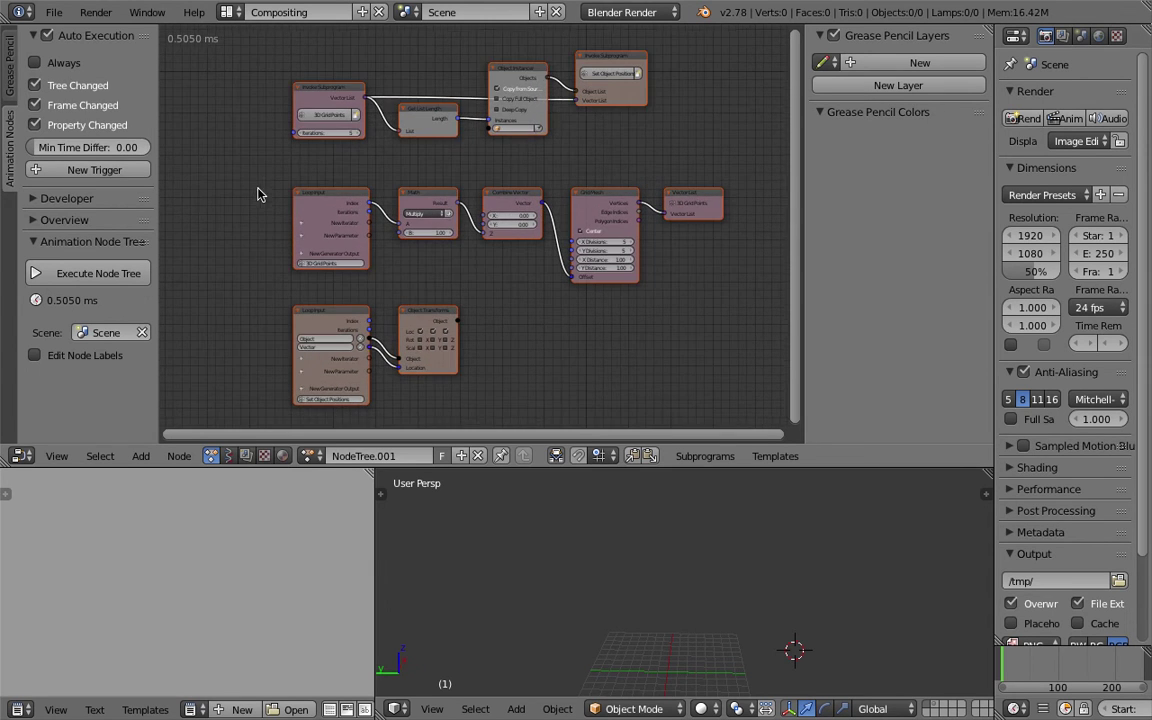
drag(615, 467, 615, 539)
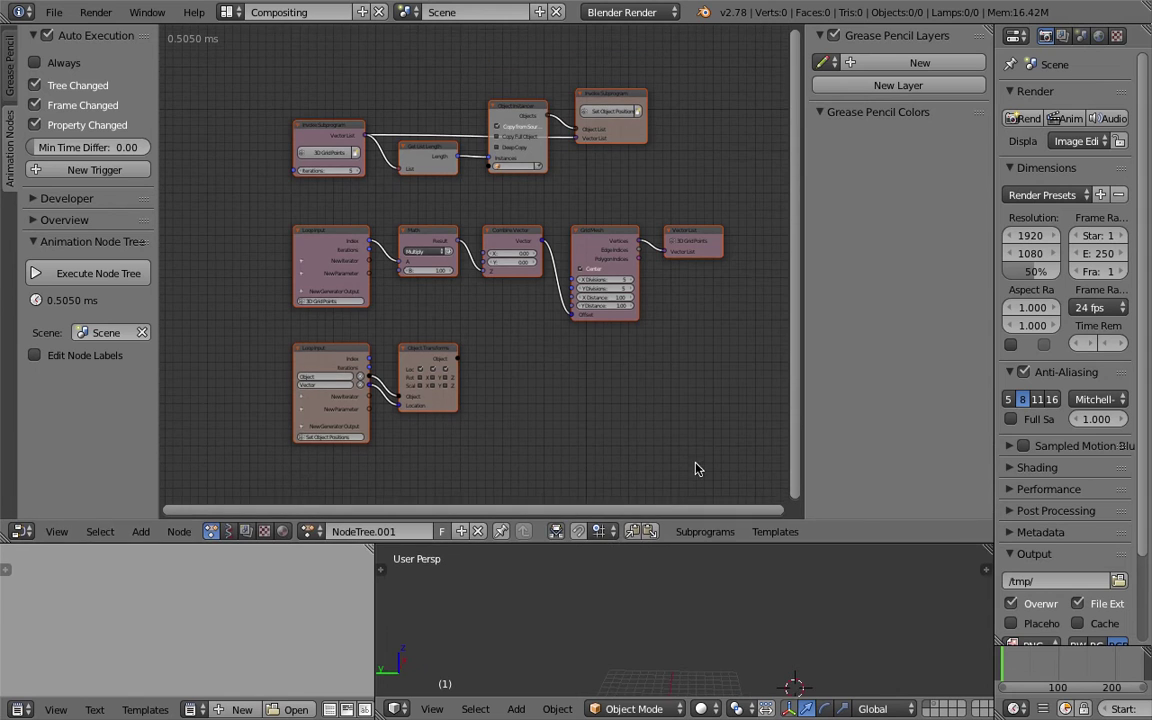
drag(800, 377, 856, 385)
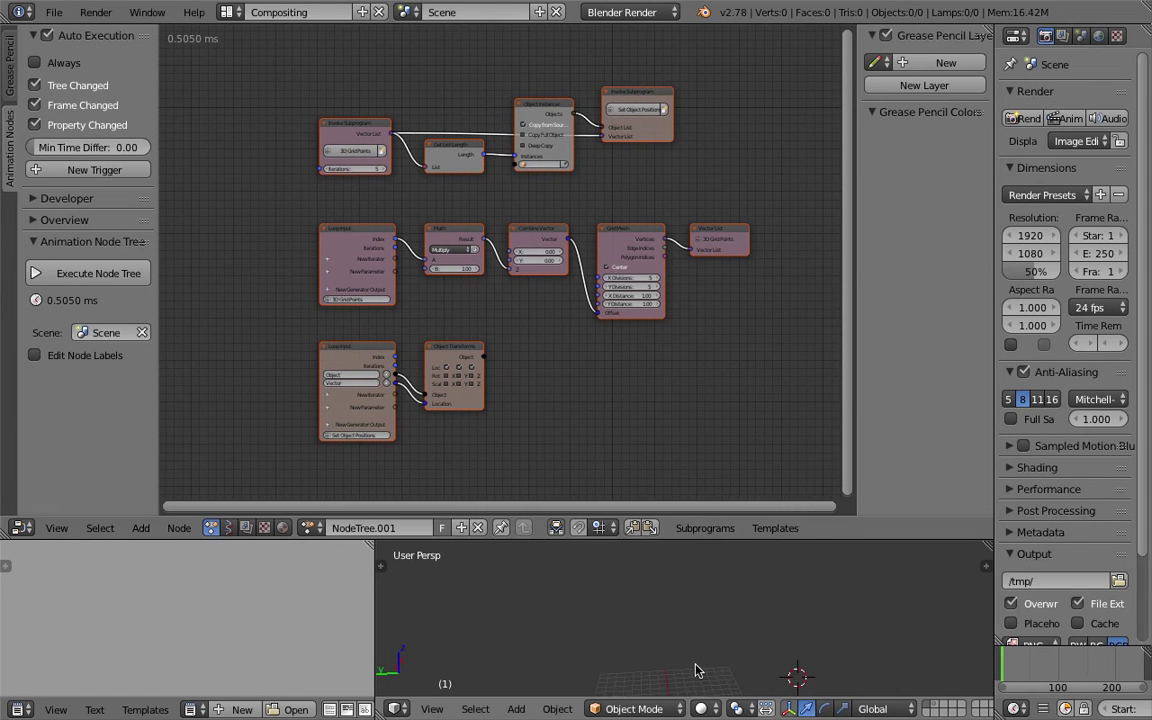
Frame the floor grid and nodes, and begin choosing the Object Instancer's source object.
middle_drag(697, 657, 687, 599)
scroll(585, 253, up, 2)
scroll(585, 253, up, 1)
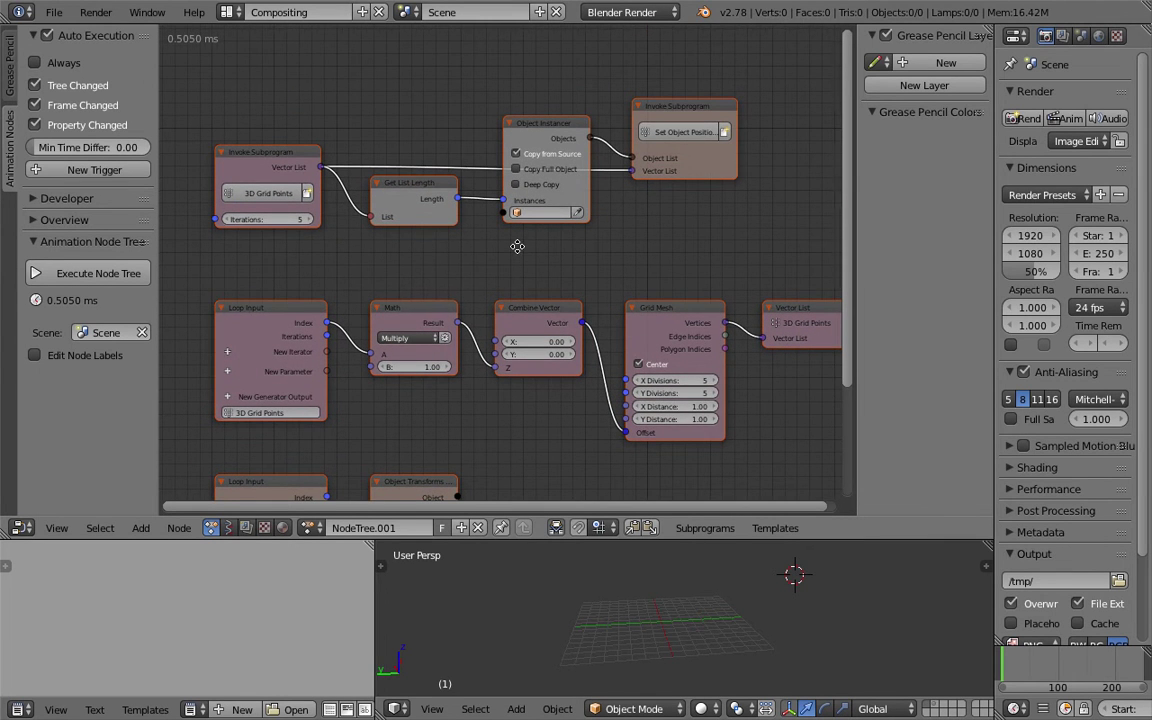
middle_drag(517, 249, 540, 239)
click(547, 206)
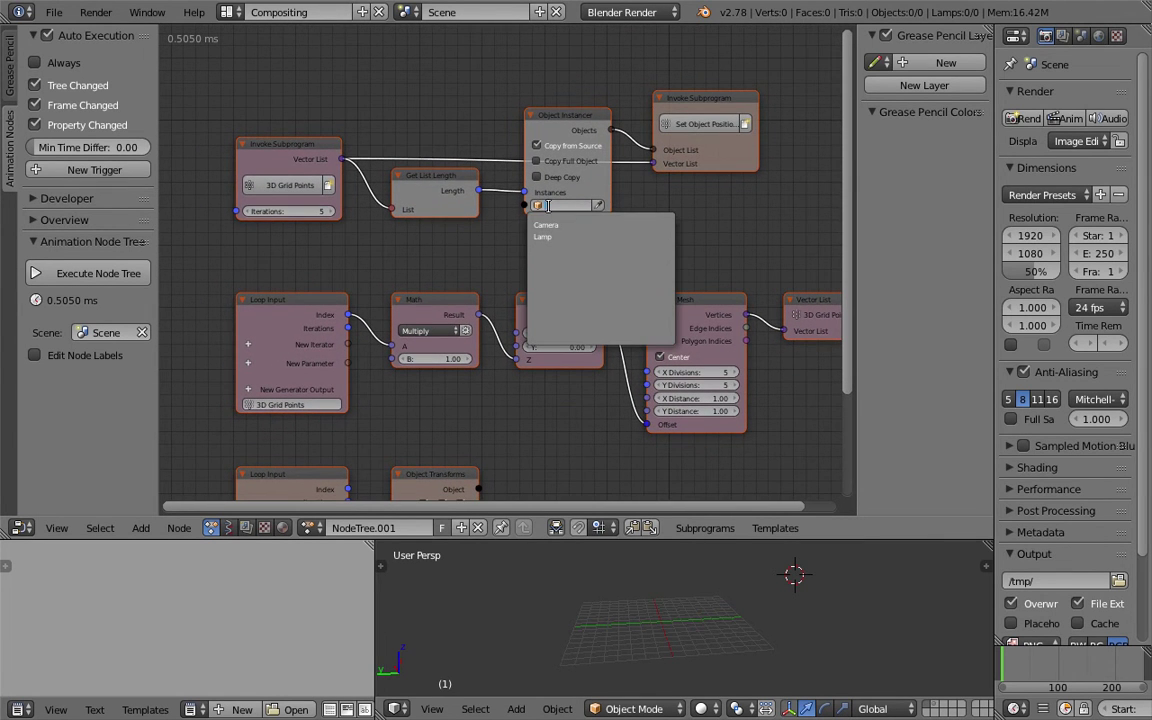
middle_drag(585, 441, 550, 380)
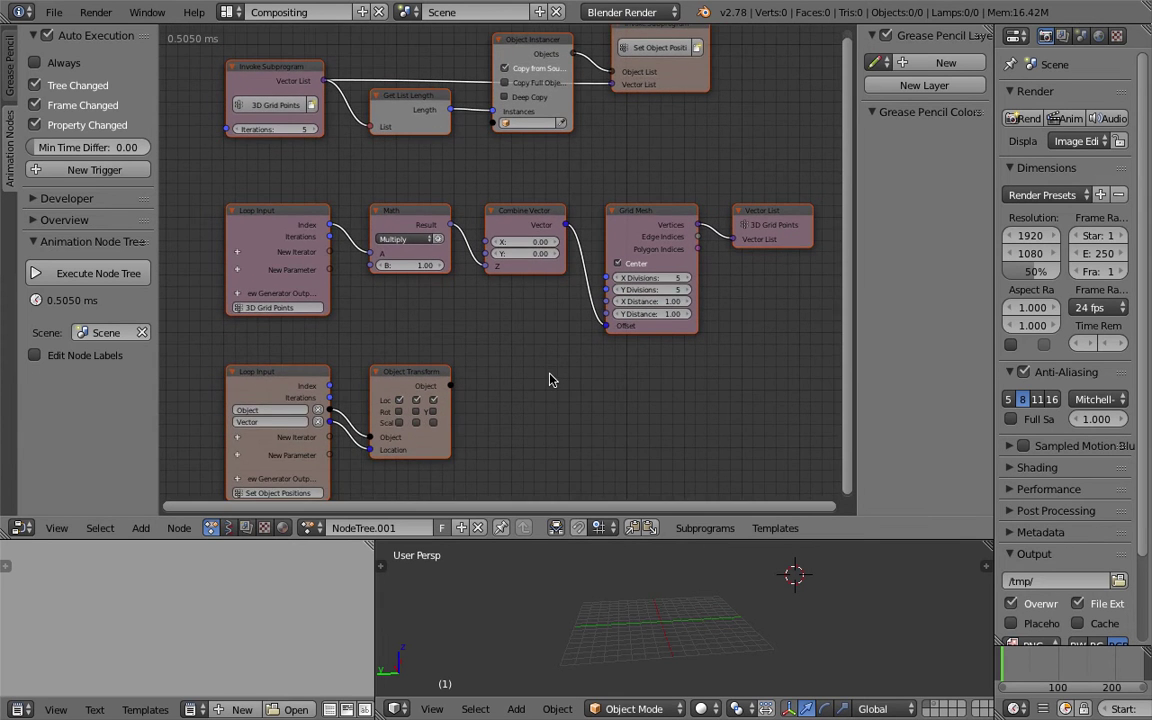
scroll(540, 370, down, 1)
drag(580, 541, 584, 487)
key(shift+a)
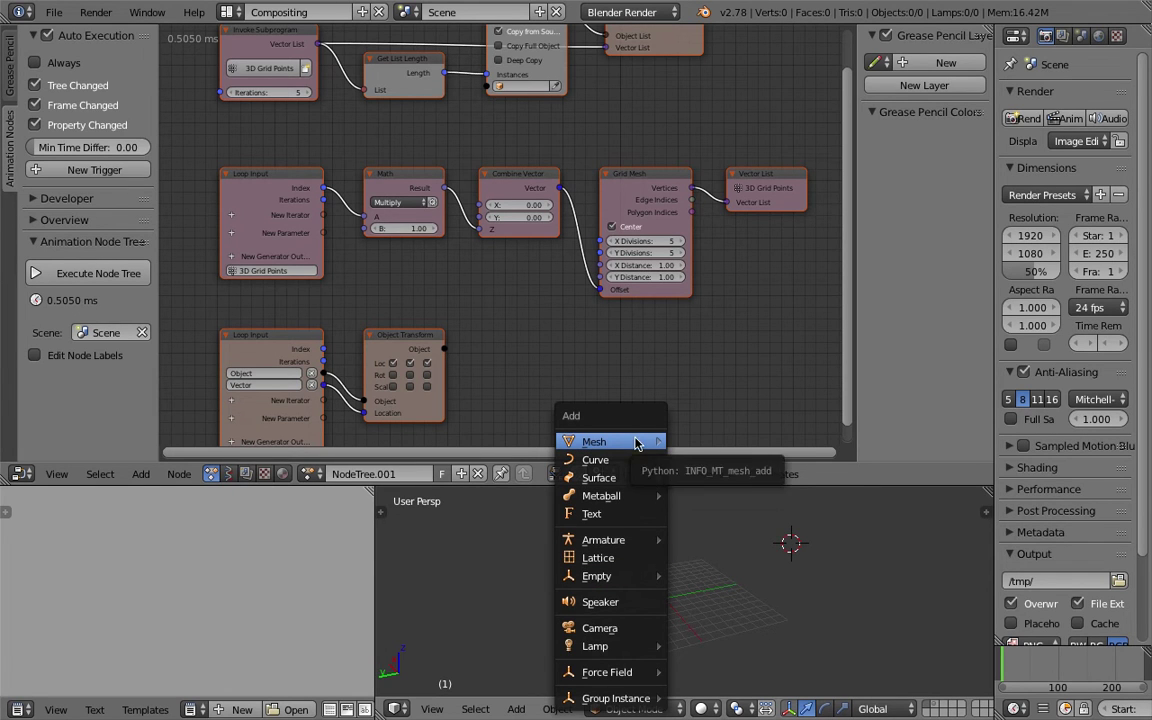
Add a Torus to the scene and set it as the Object Instancer's object.
mouse_move(632, 442)
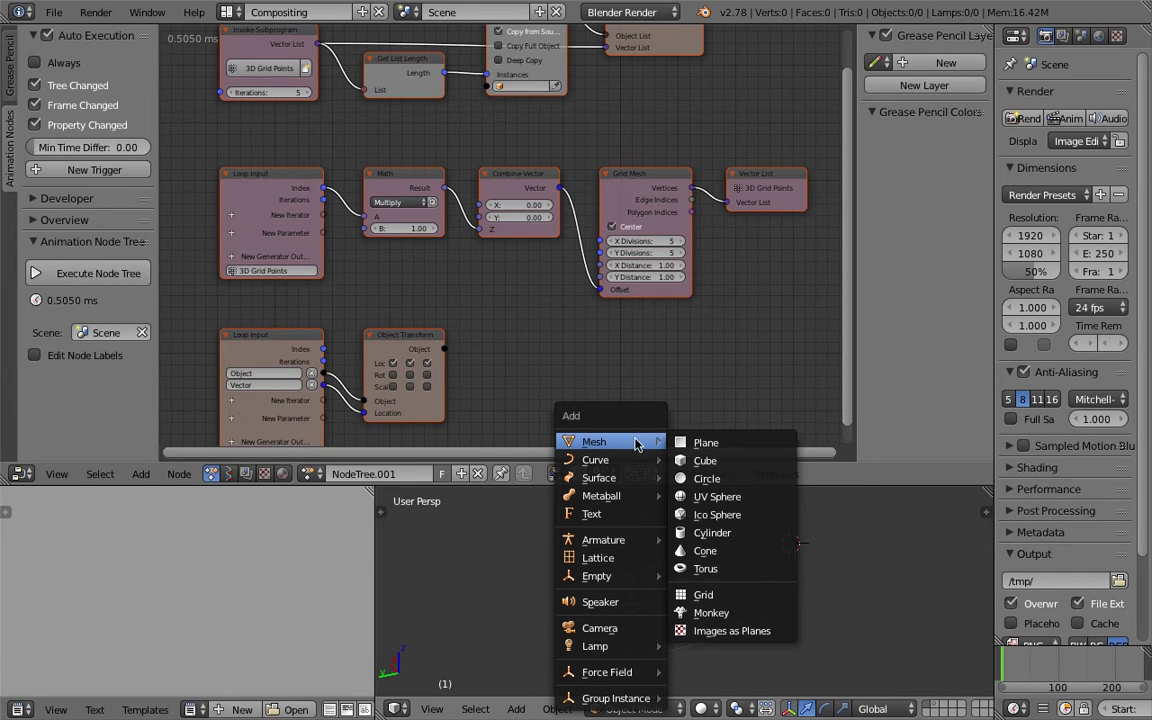
click(752, 571)
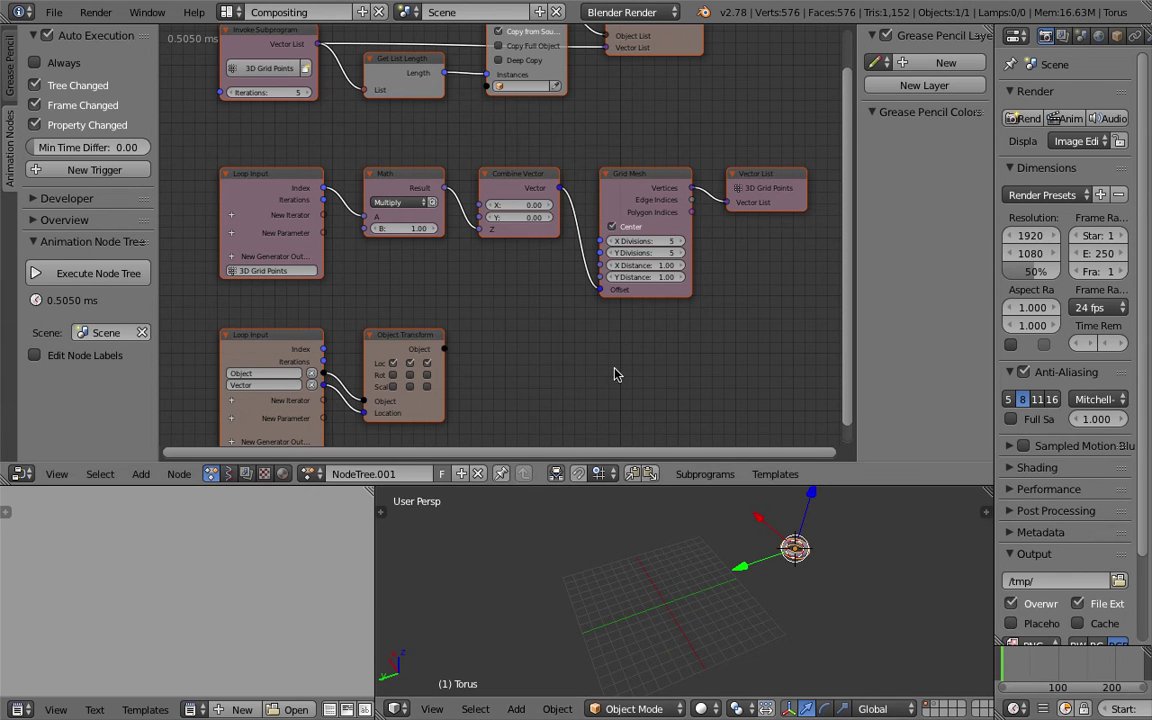
click(557, 88)
click(795, 548)
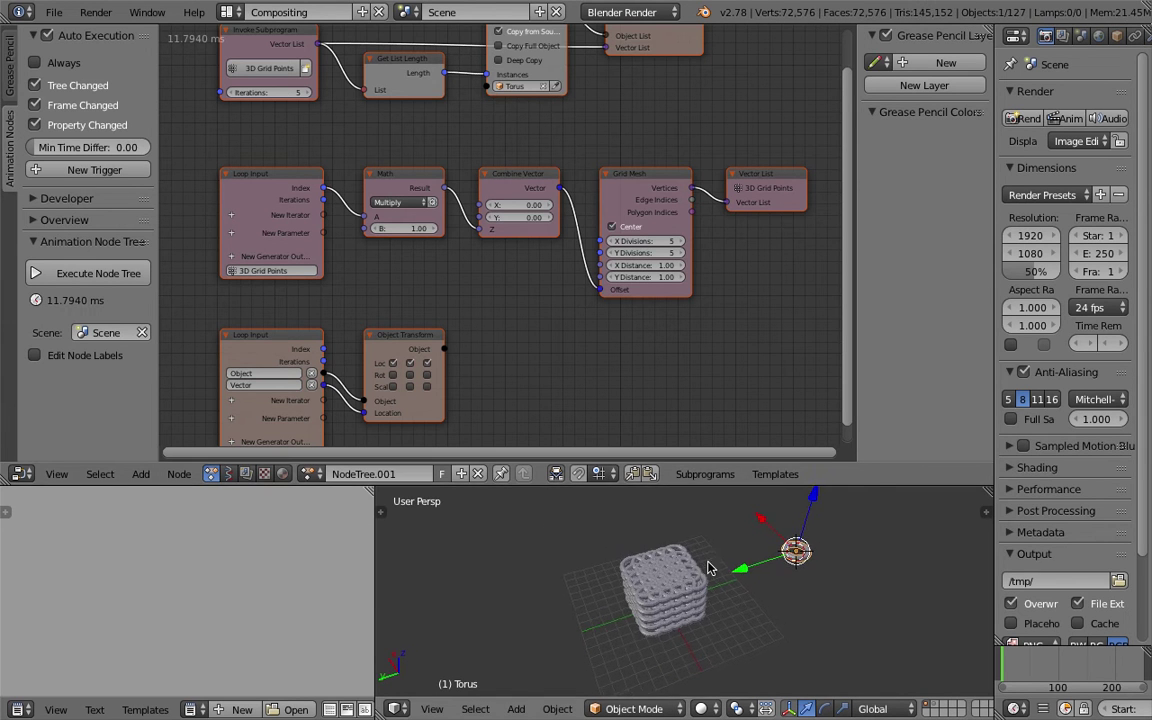
scroll(655, 557, up, 2)
scroll(655, 557, up, 2)
middle_drag(656, 560, 730, 575)
middle_drag(473, 334, 465, 280)
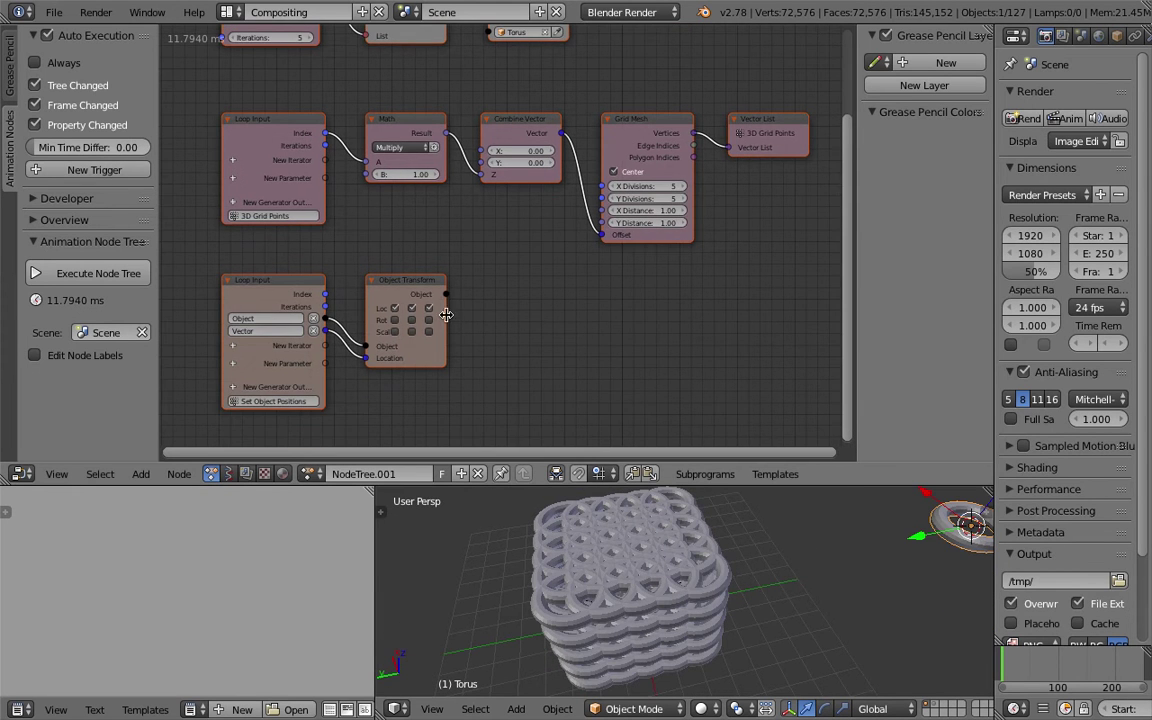
middle_drag(564, 246, 556, 280)
Spread the tori with Grid Mesh X and Y distance 2.80, and raise iterations for taller stacks.
drag(632, 244, 730, 256)
scroll(680, 523, down, 5)
middle_drag(668, 543, 740, 512)
middle_drag(310, 82, 322, 122)
drag(318, 117, 358, 117)
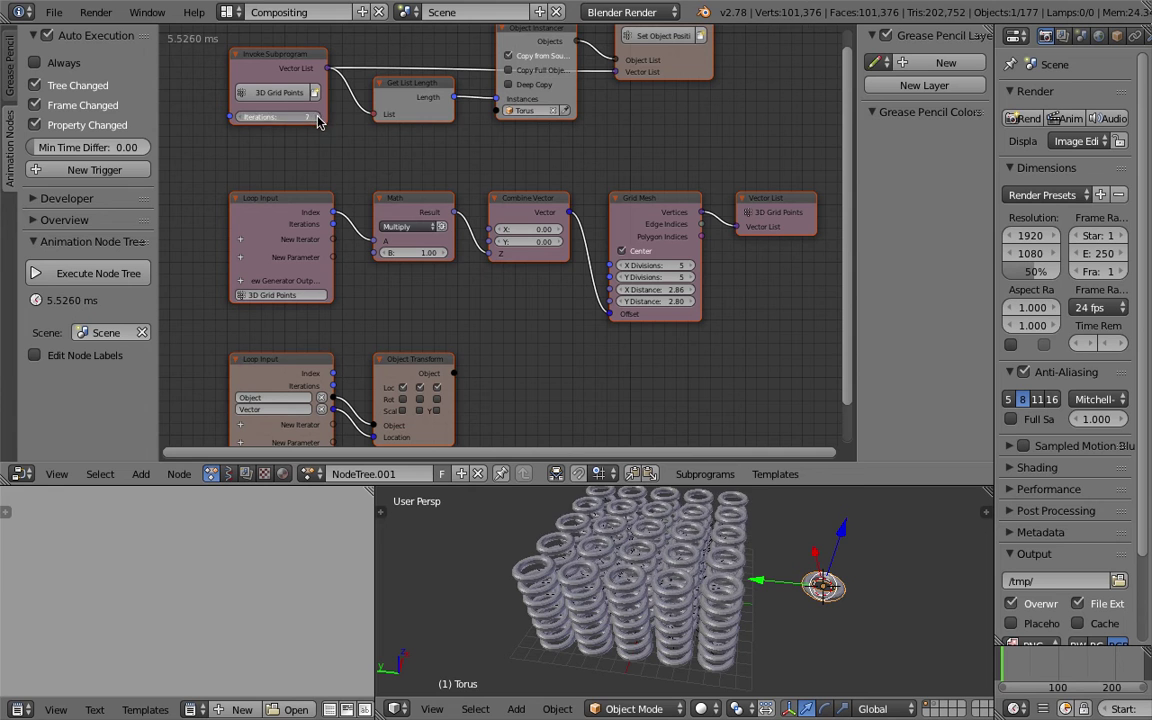
middle_drag(690, 540, 770, 590)
scroll(591, 411, down, 4)
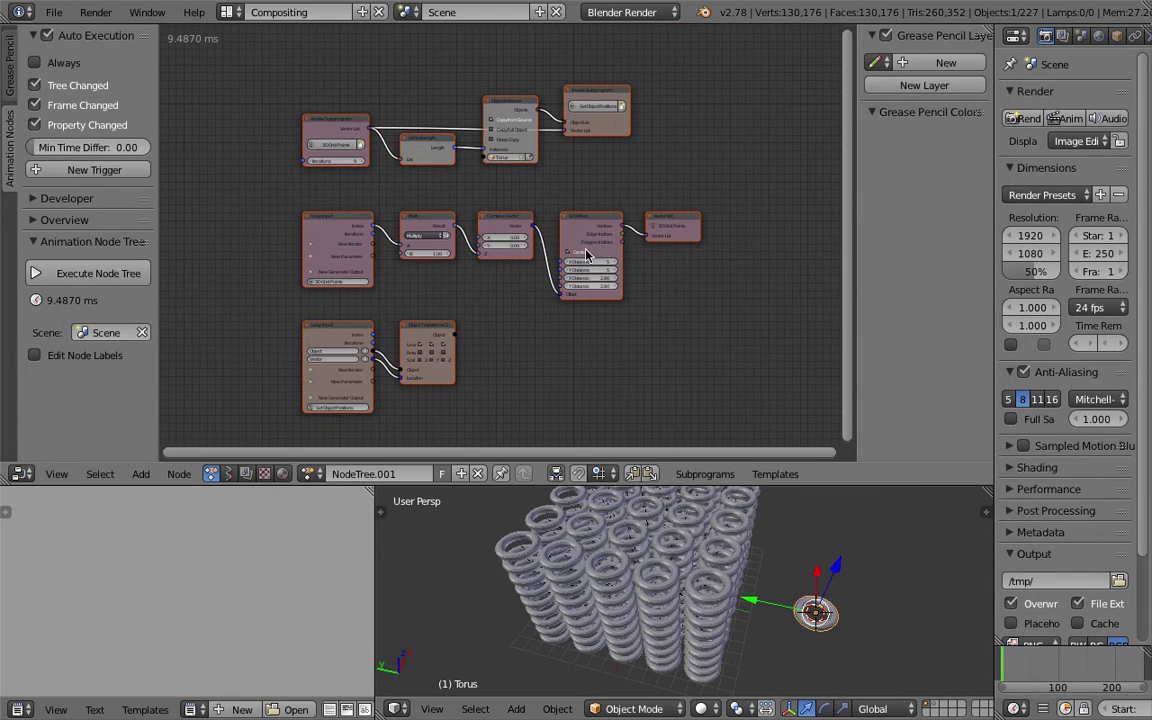
ctrl+scroll(398, 103, right, 1)
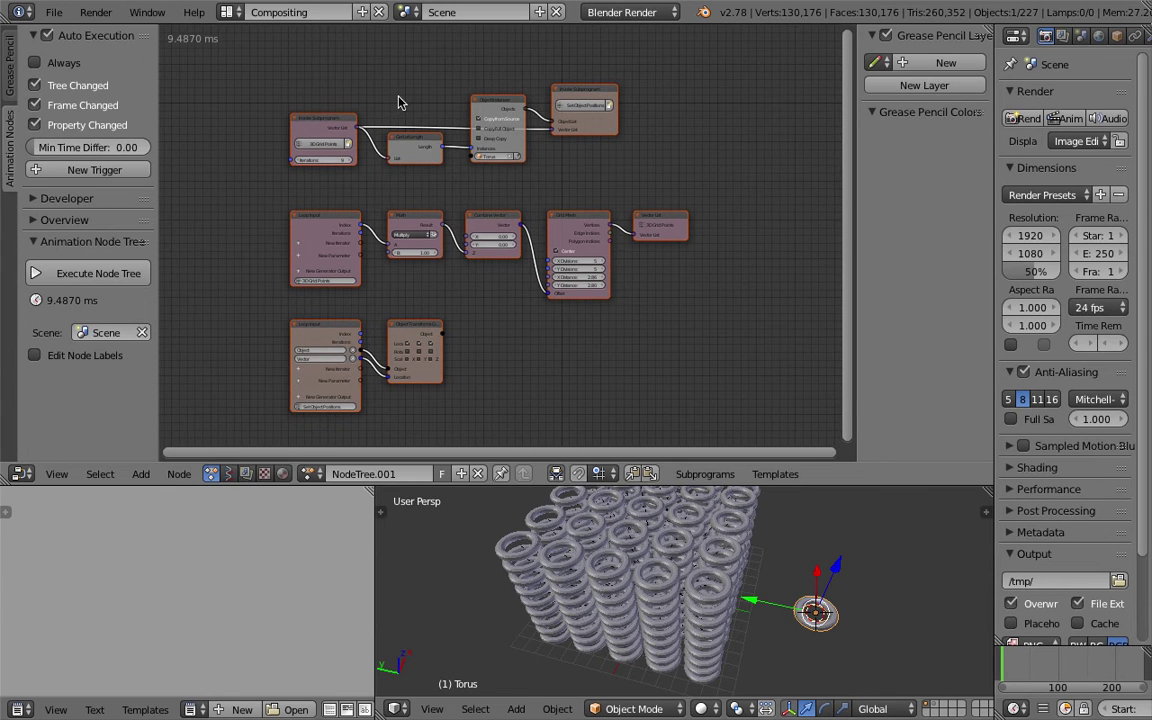
Create a new Sverchok node tree and browse its templates list.
click(228, 474)
click(652, 474)
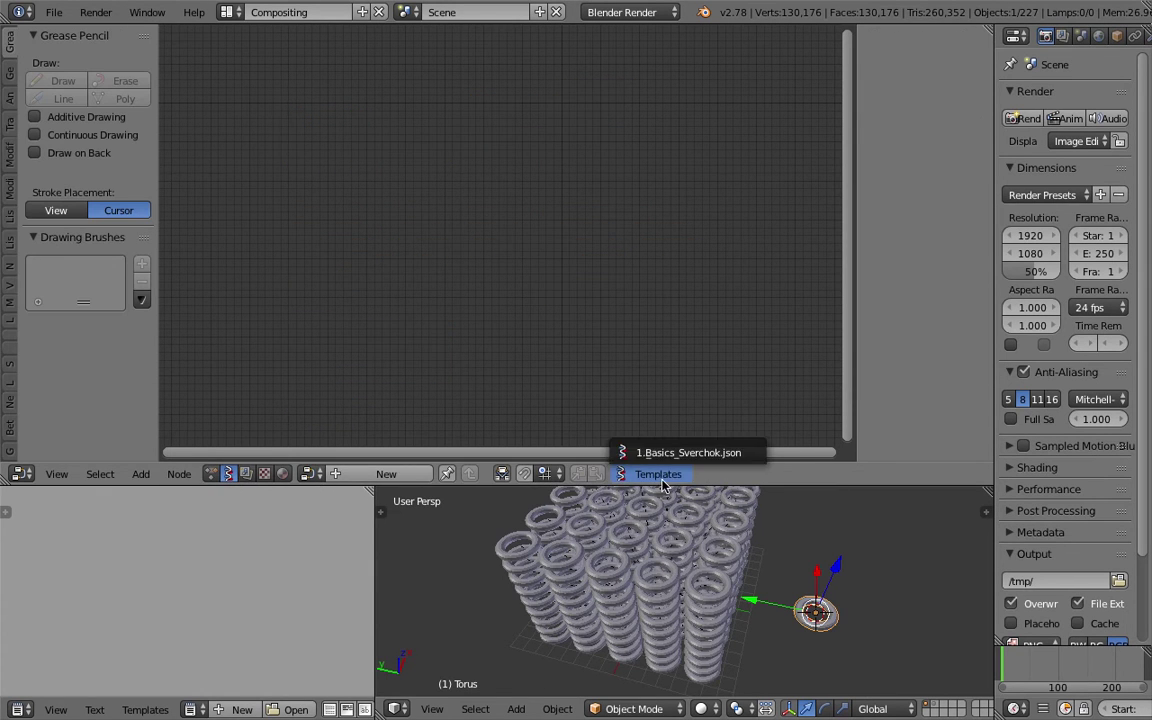
click(386, 474)
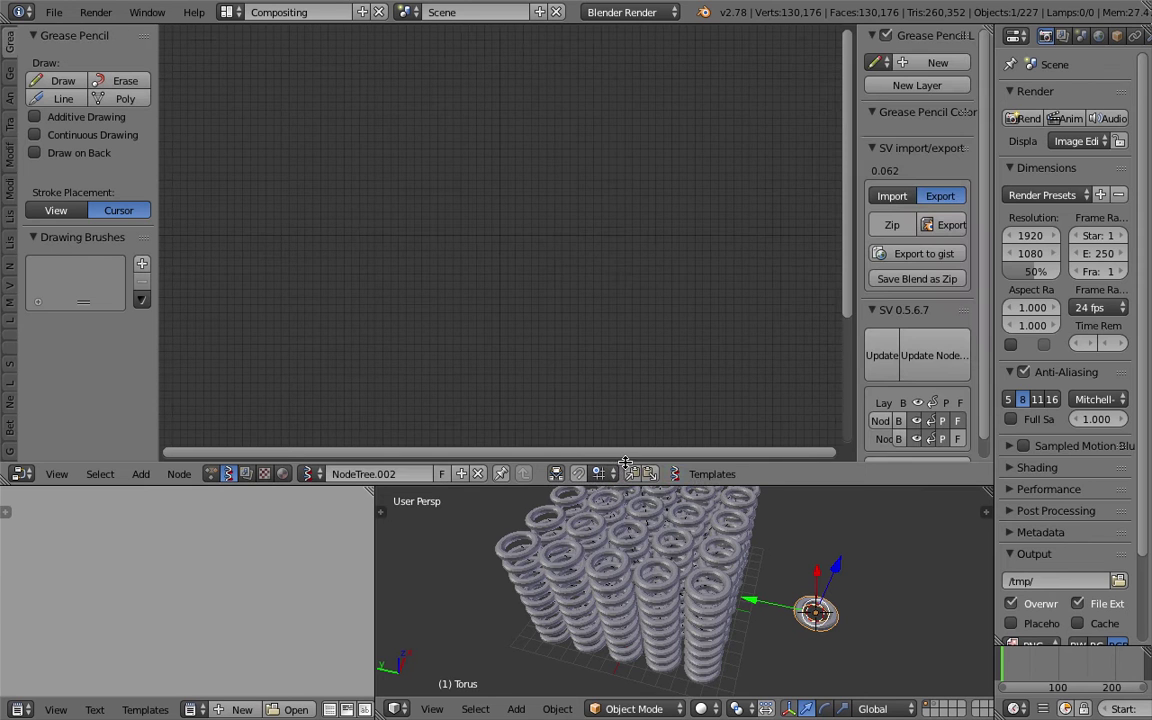
click(712, 475)
Reload the start-up file and switch the screen layout to Compositing.
click(53, 12)
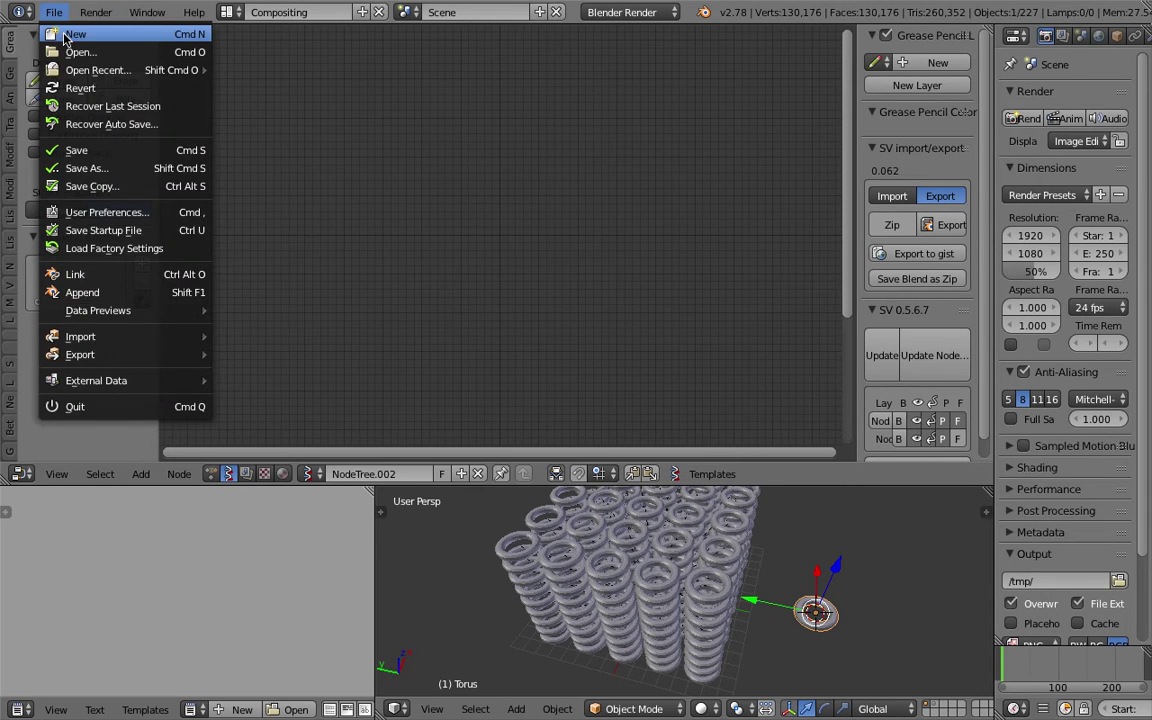
click(66, 36)
click(79, 48)
middle_drag(586, 321, 527, 257)
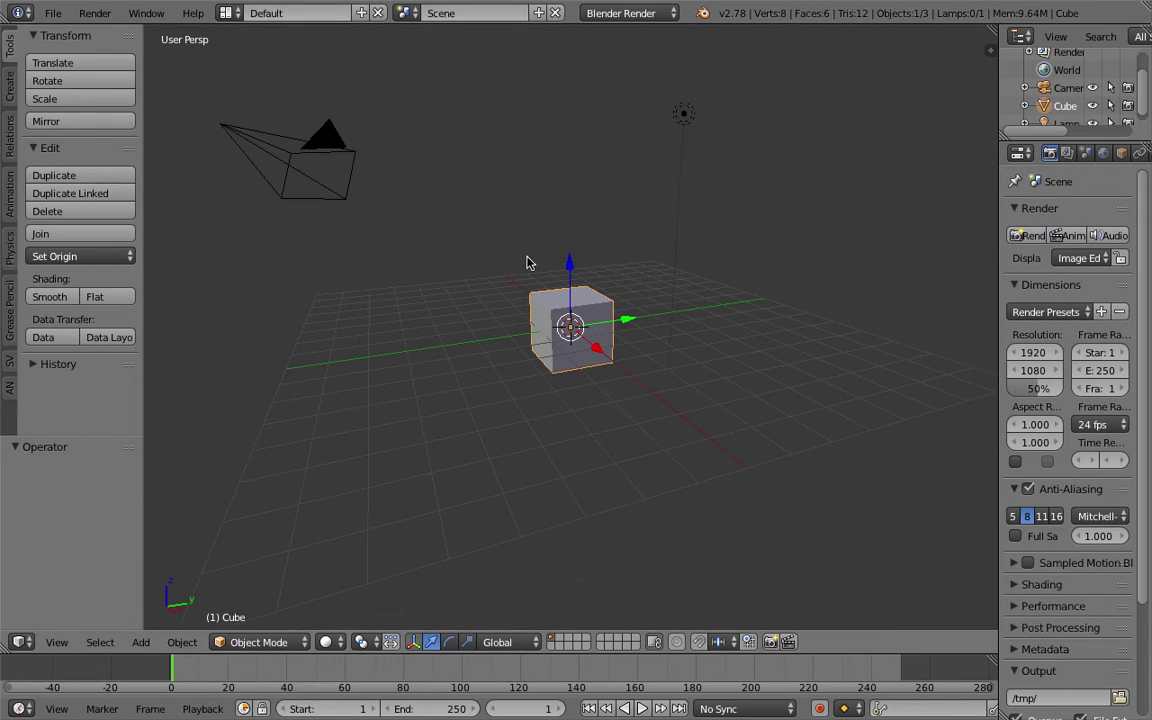
click(228, 12)
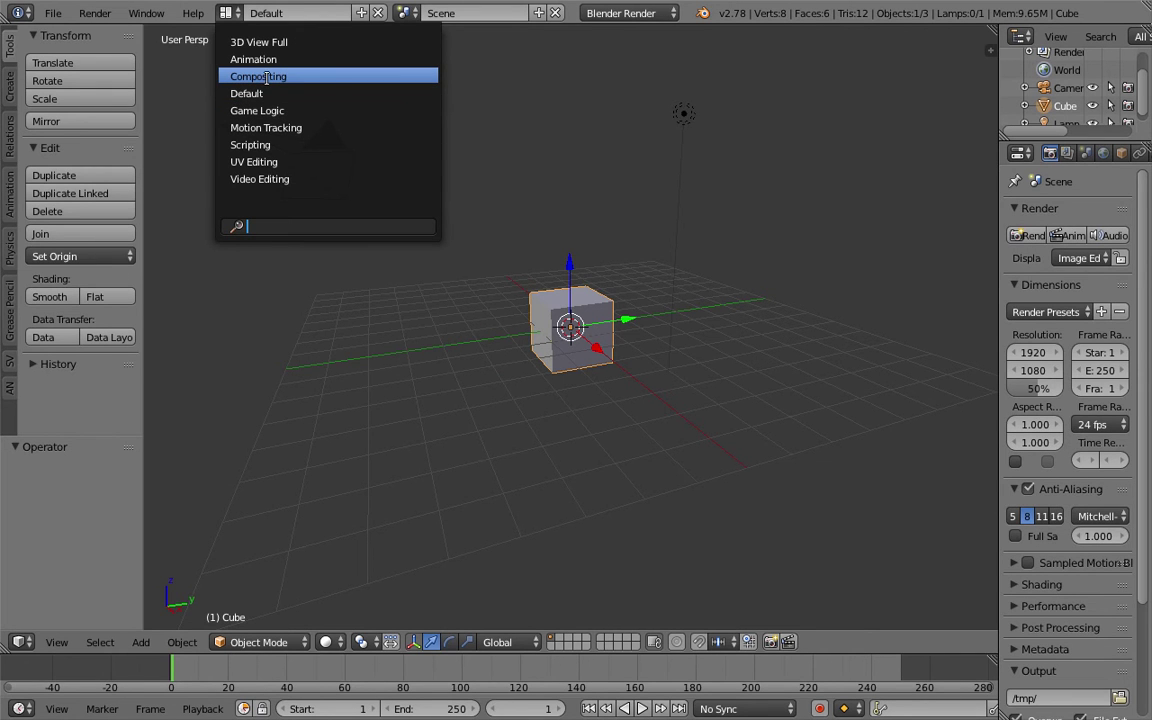
click(270, 78)
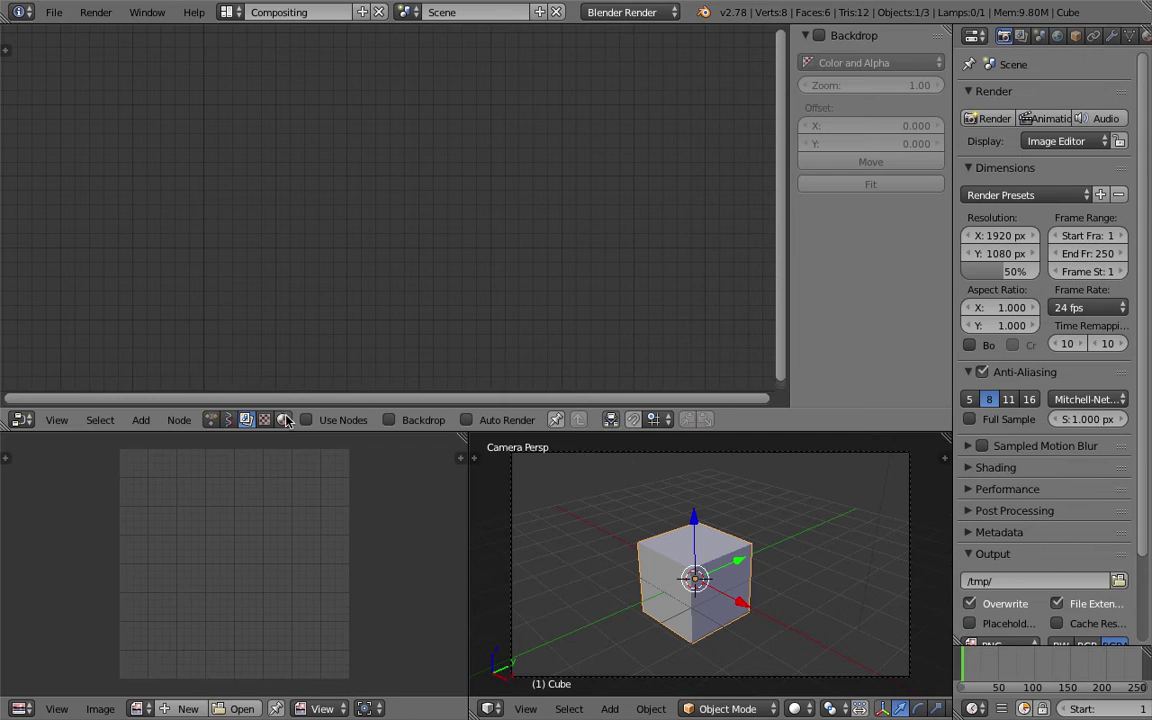
Switch the node editor to Sverchok and create a new node tree.
click(229, 420)
click(384, 420)
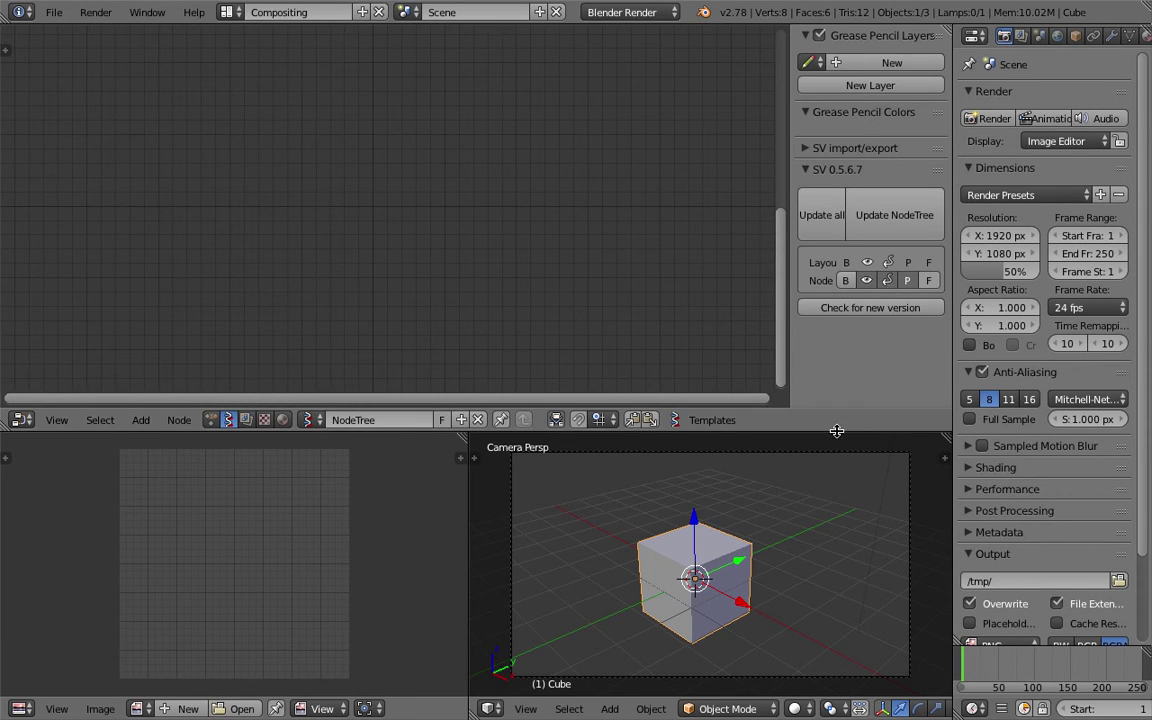
drag(836, 431, 830, 435)
middle_drag(823, 445, 764, 501)
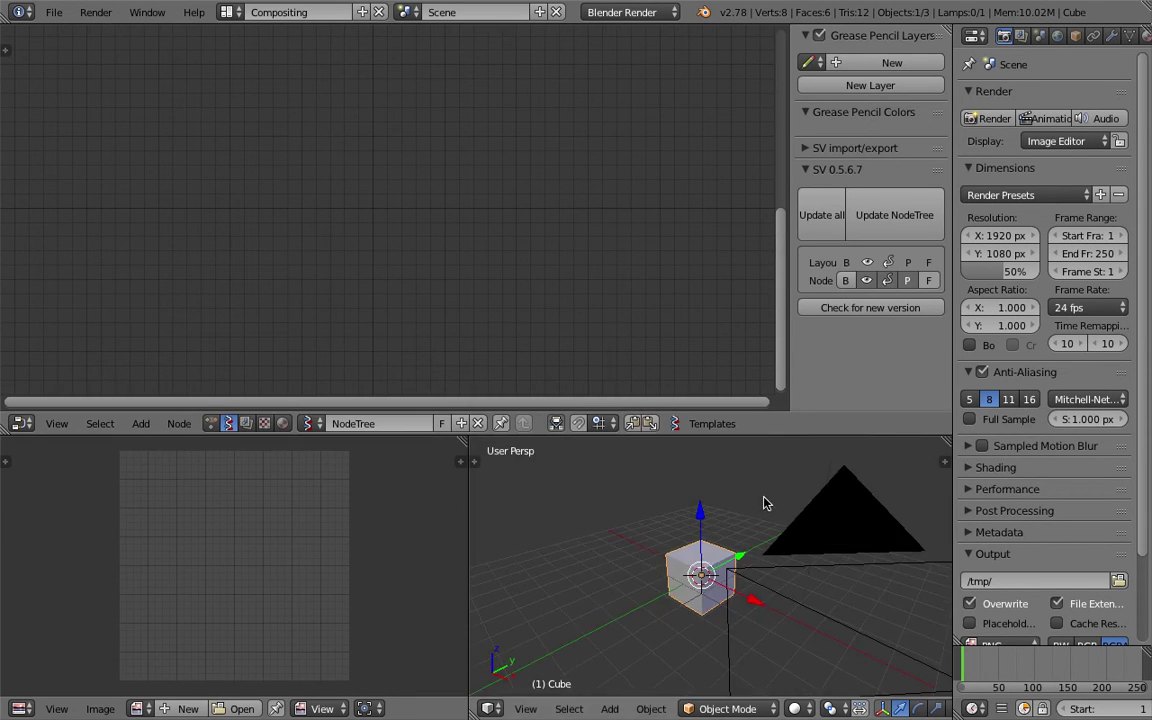
Expand SV import/export in the side panel and set it to Import mode.
click(840, 150)
drag(952, 172, 976, 174)
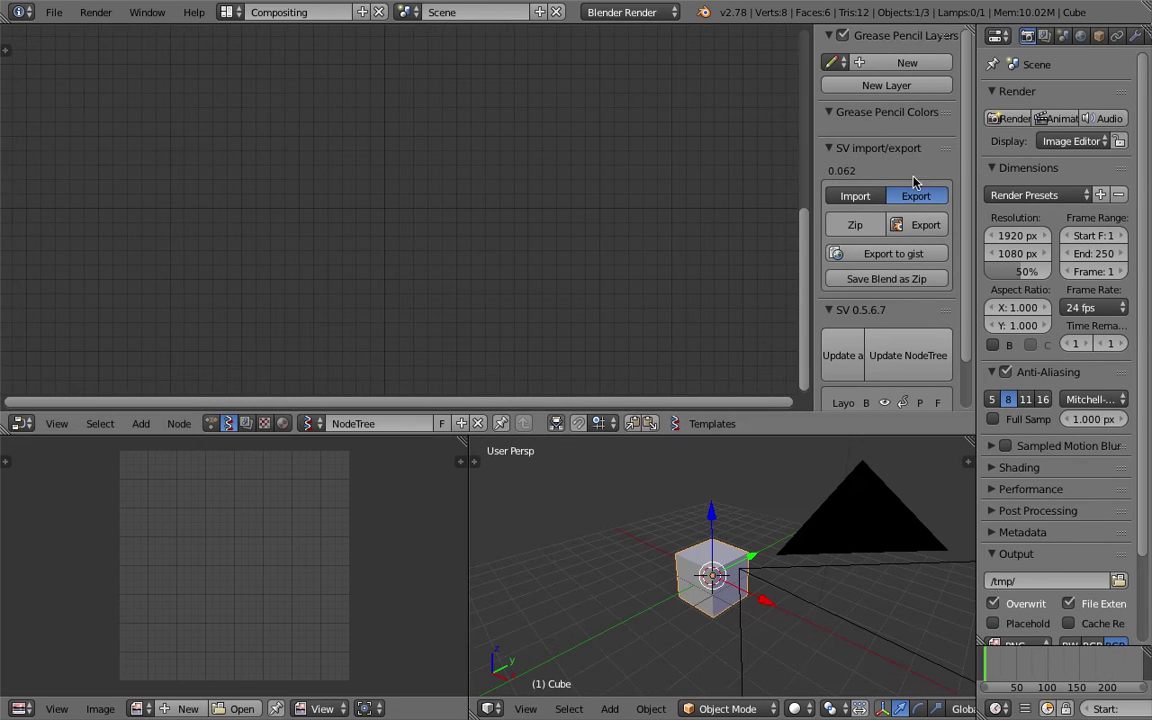
drag(812, 157, 738, 155)
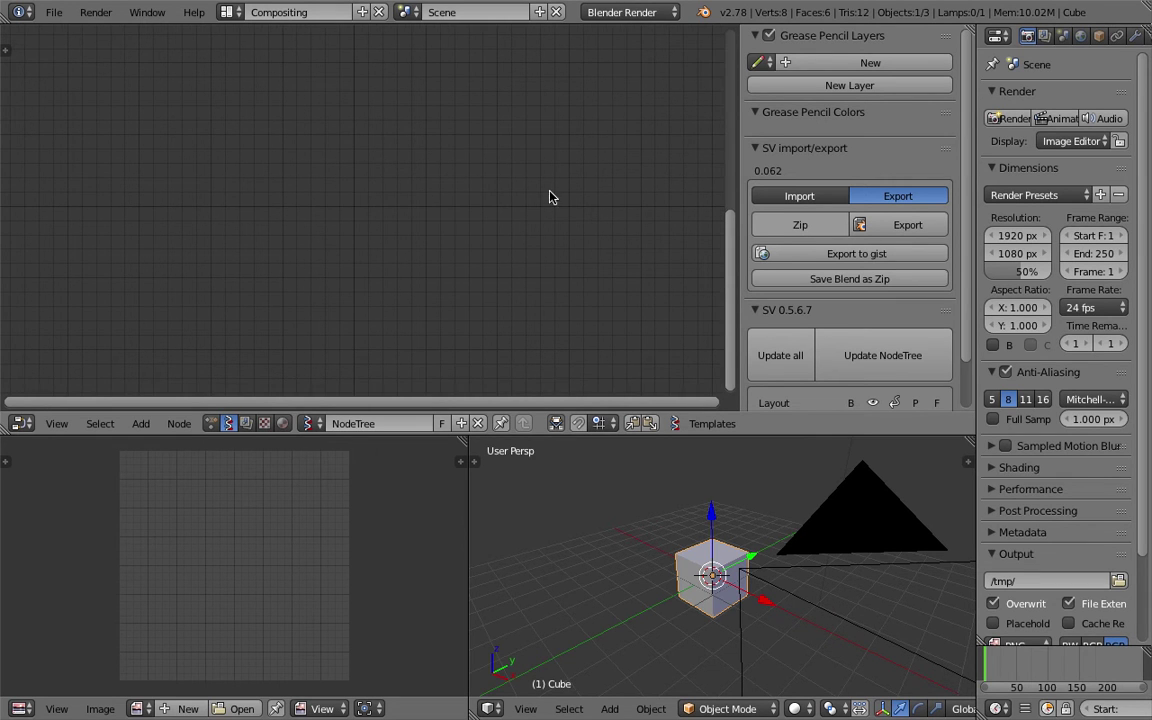
click(802, 200)
click(851, 200)
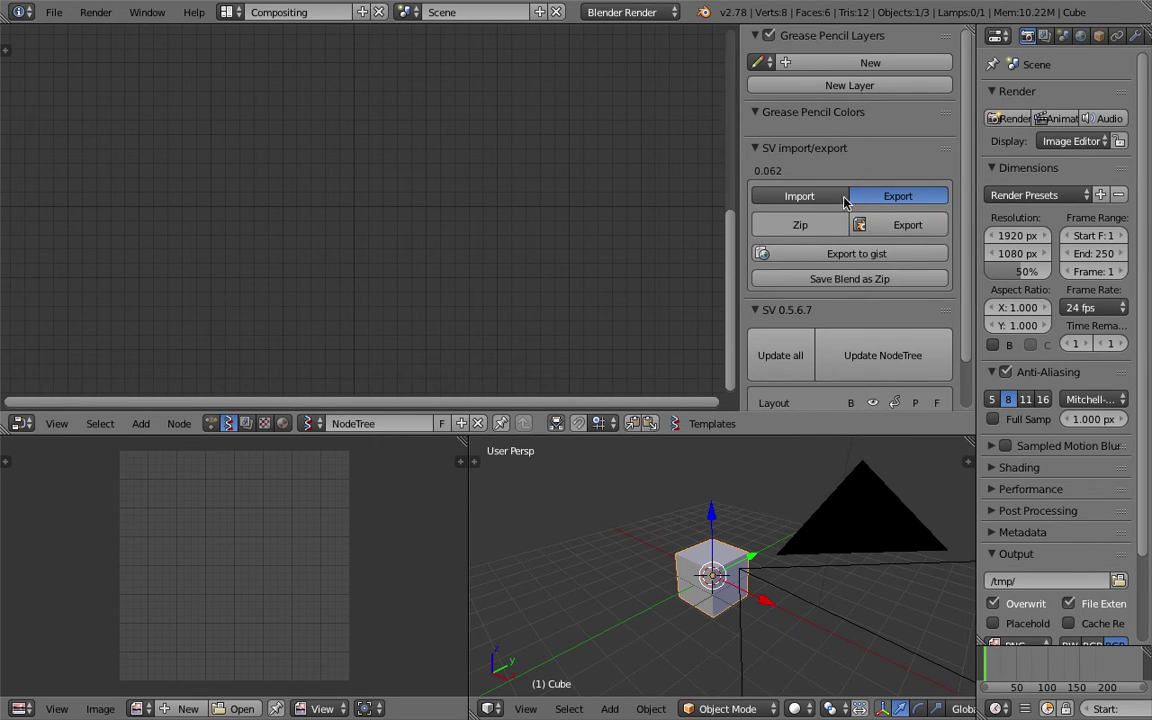
click(795, 199)
click(898, 196)
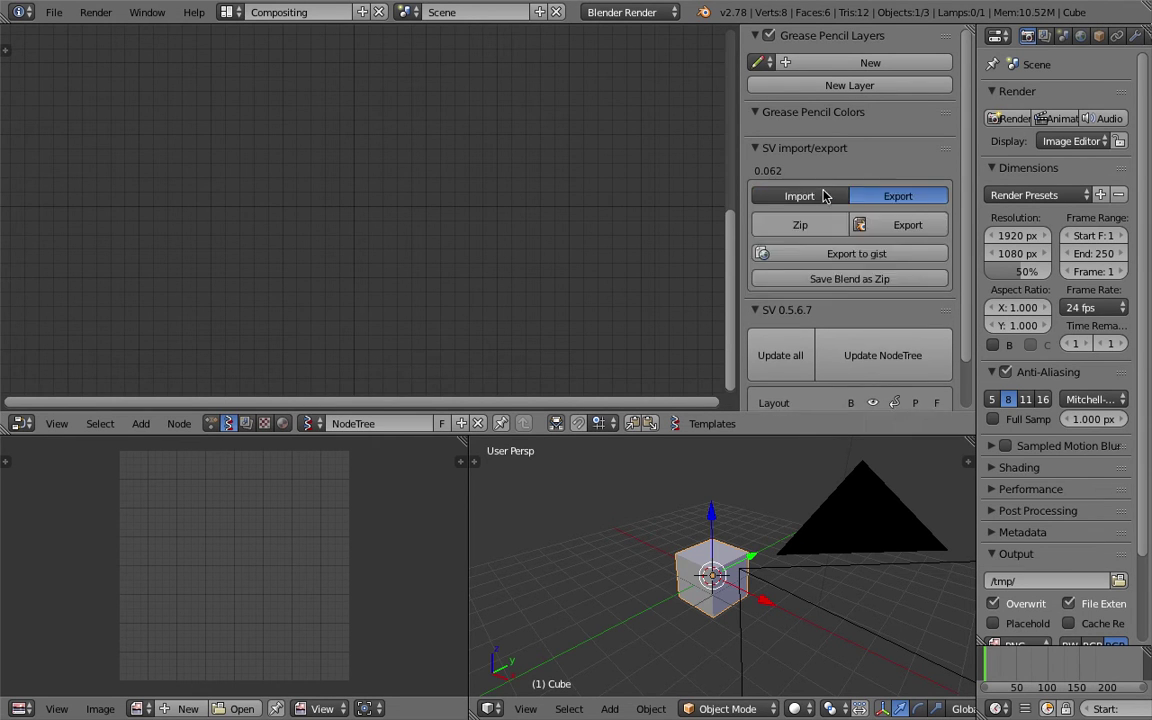
click(825, 195)
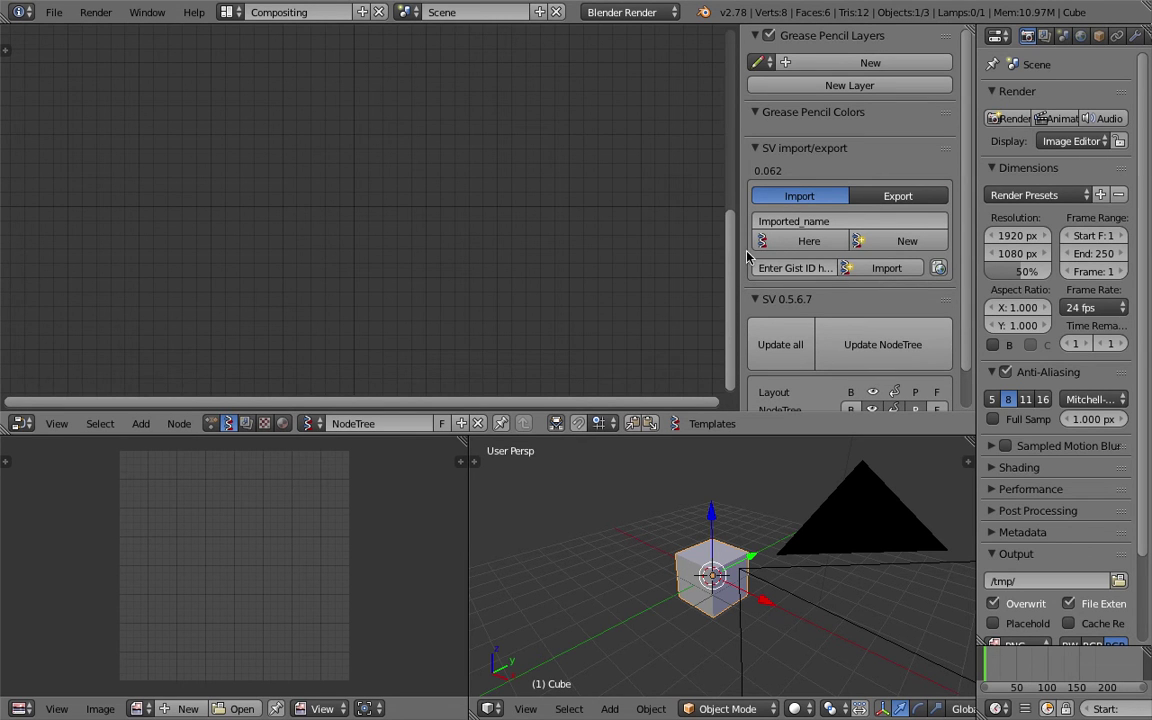
drag(740, 249, 583, 250)
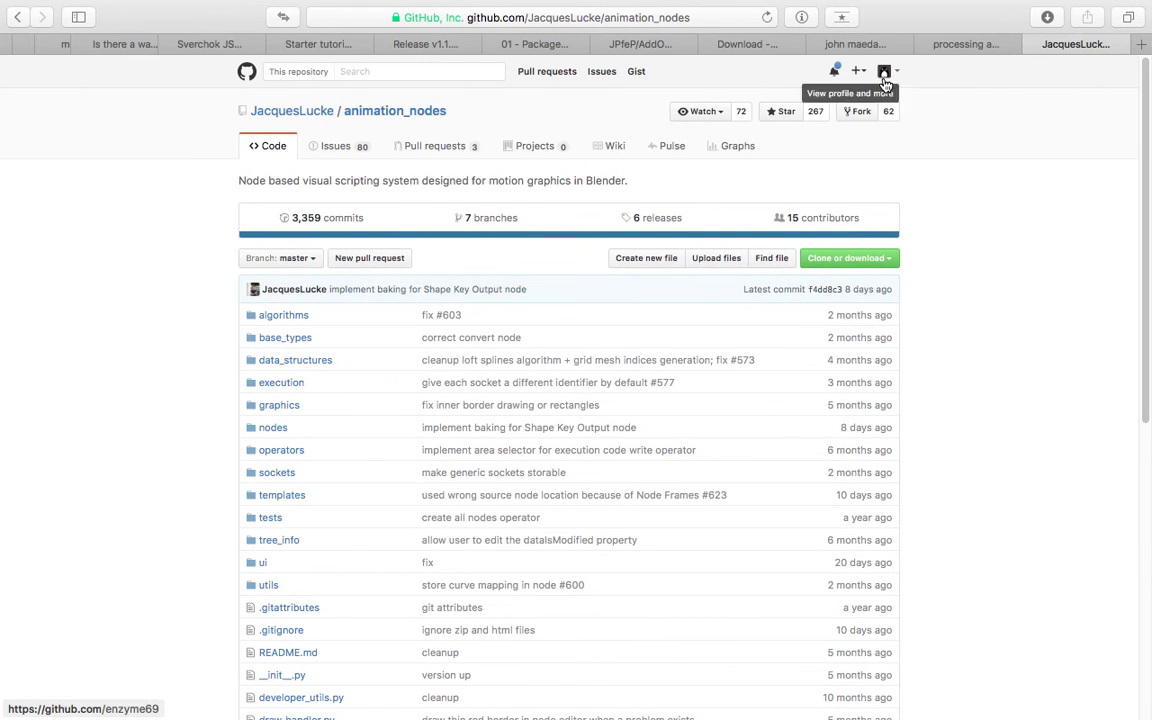
Go from the animation_nodes repository via the GitHub home page to the new-gist page.
click(861, 71)
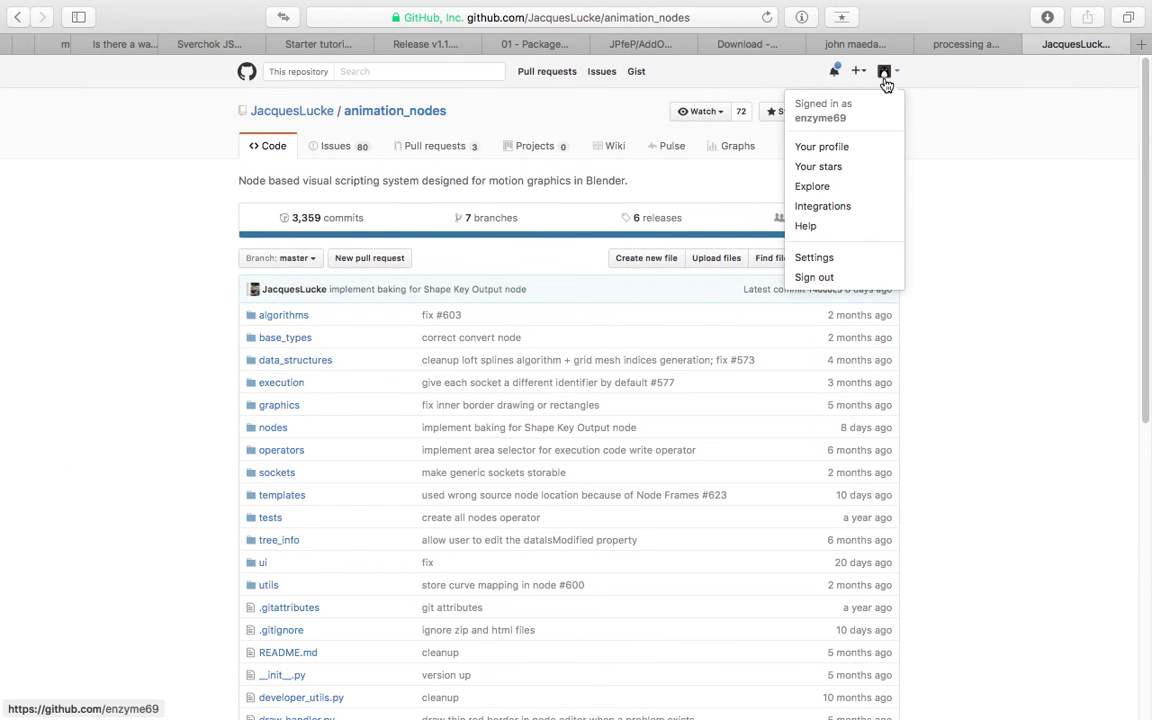
click(247, 73)
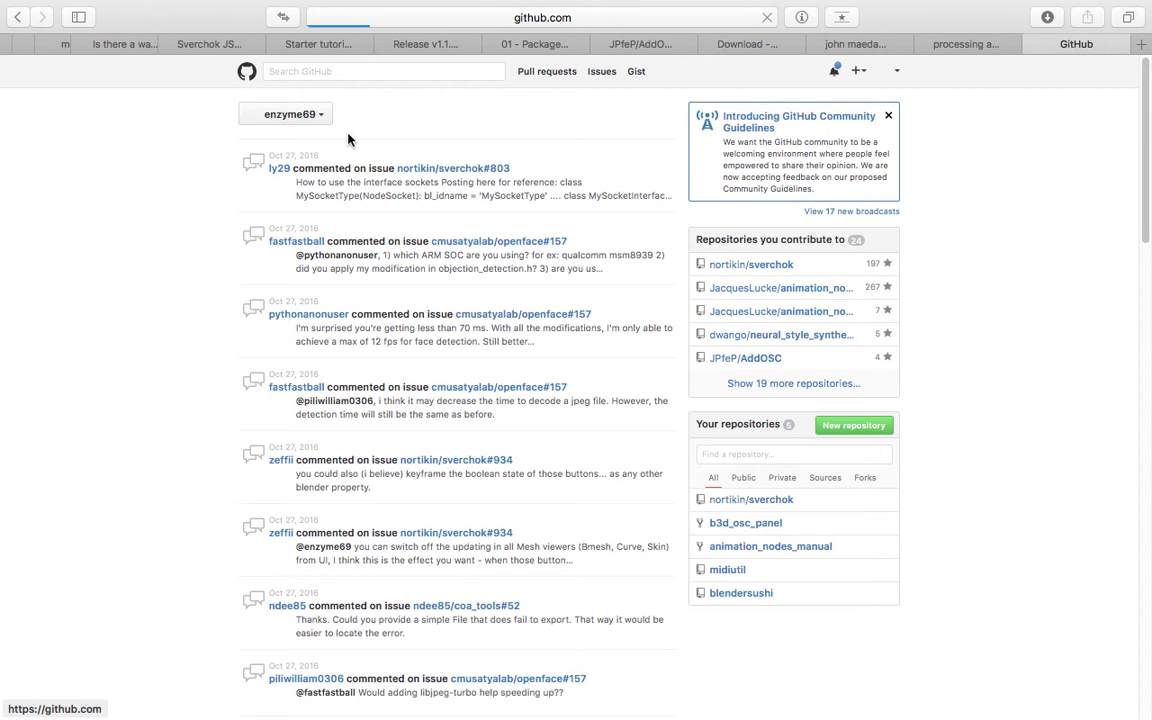
click(637, 72)
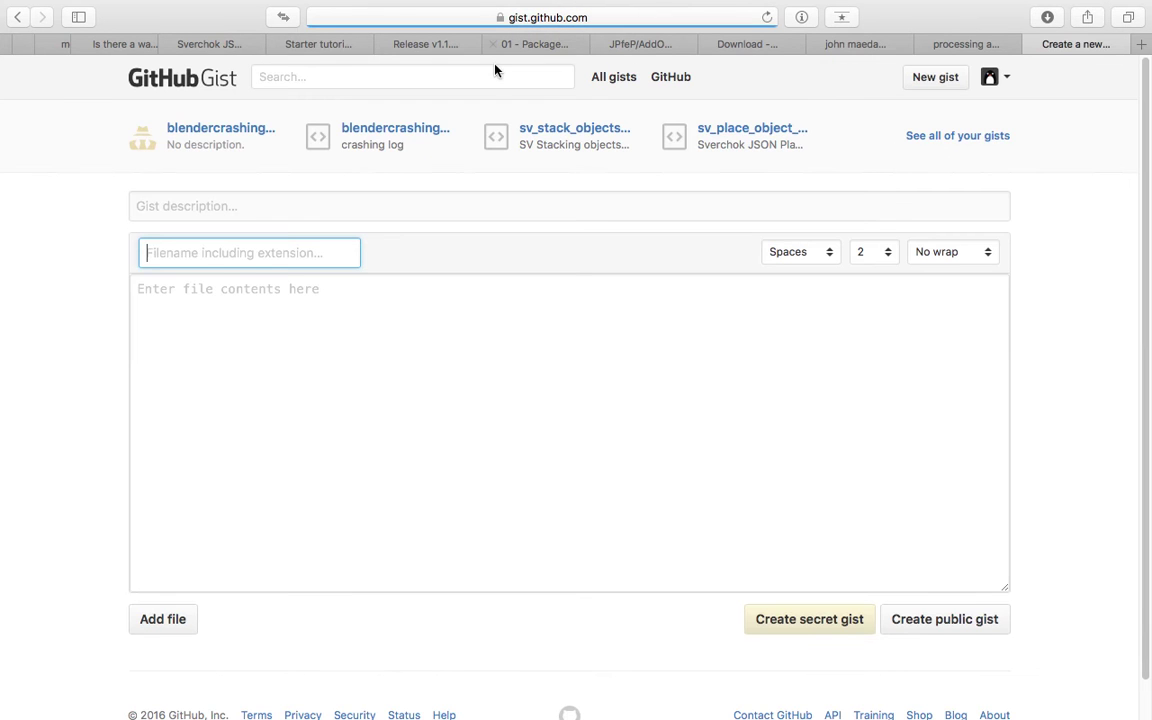
click(358, 209)
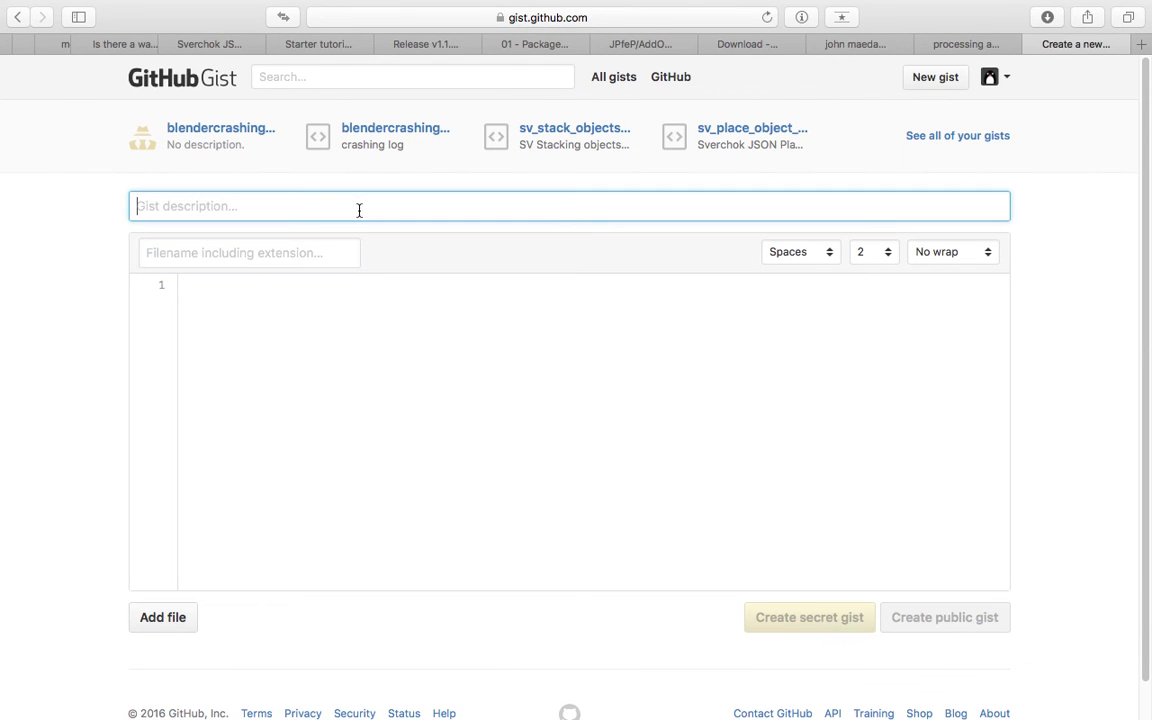
click(398, 314)
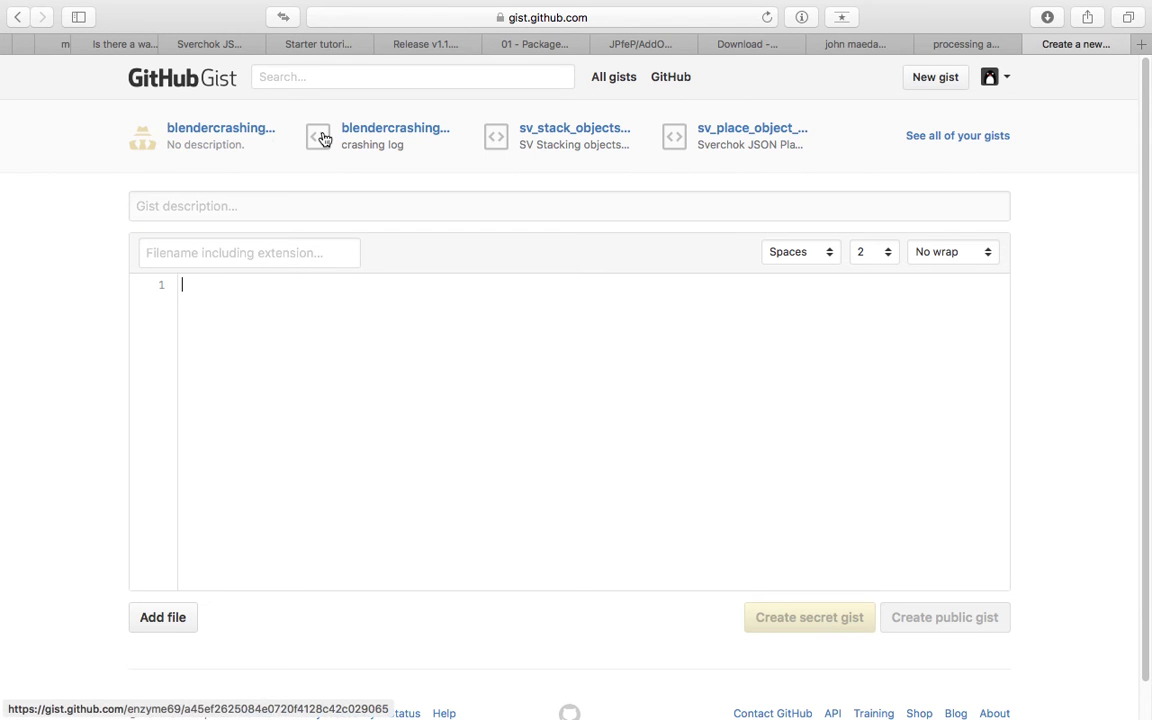
Open sv_stack_objects_at_zero_world.json from your gists list and view its JSON from the top.
click(921, 143)
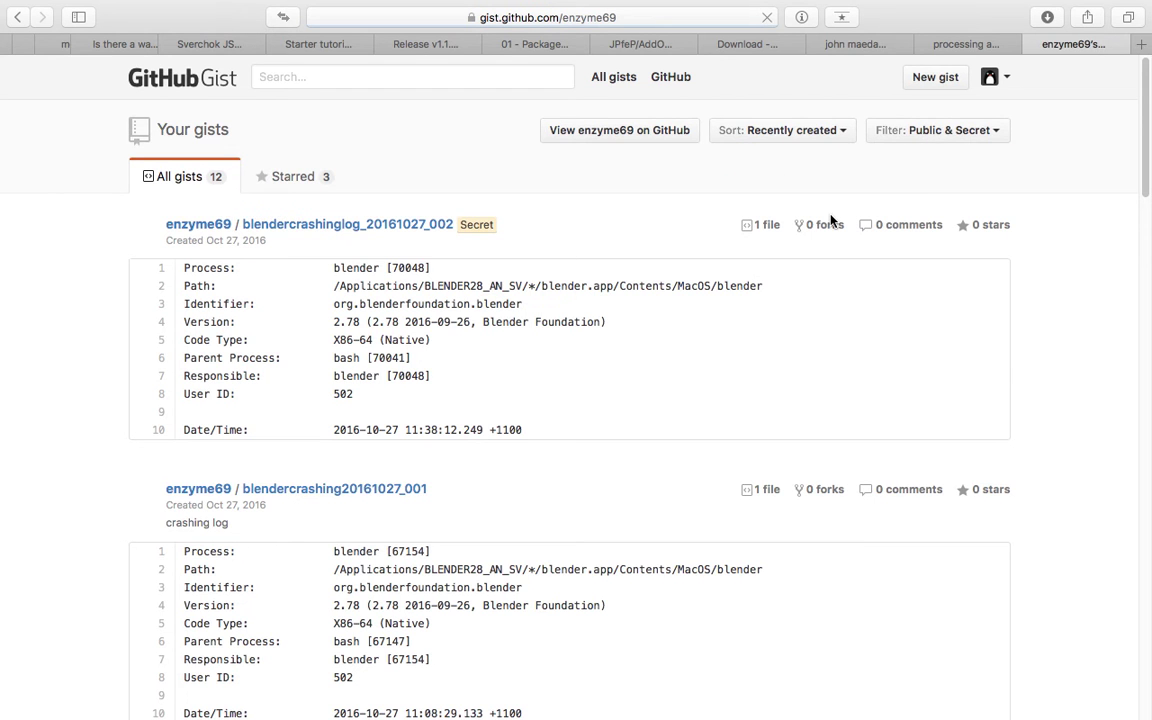
scroll(830, 220, down, 10)
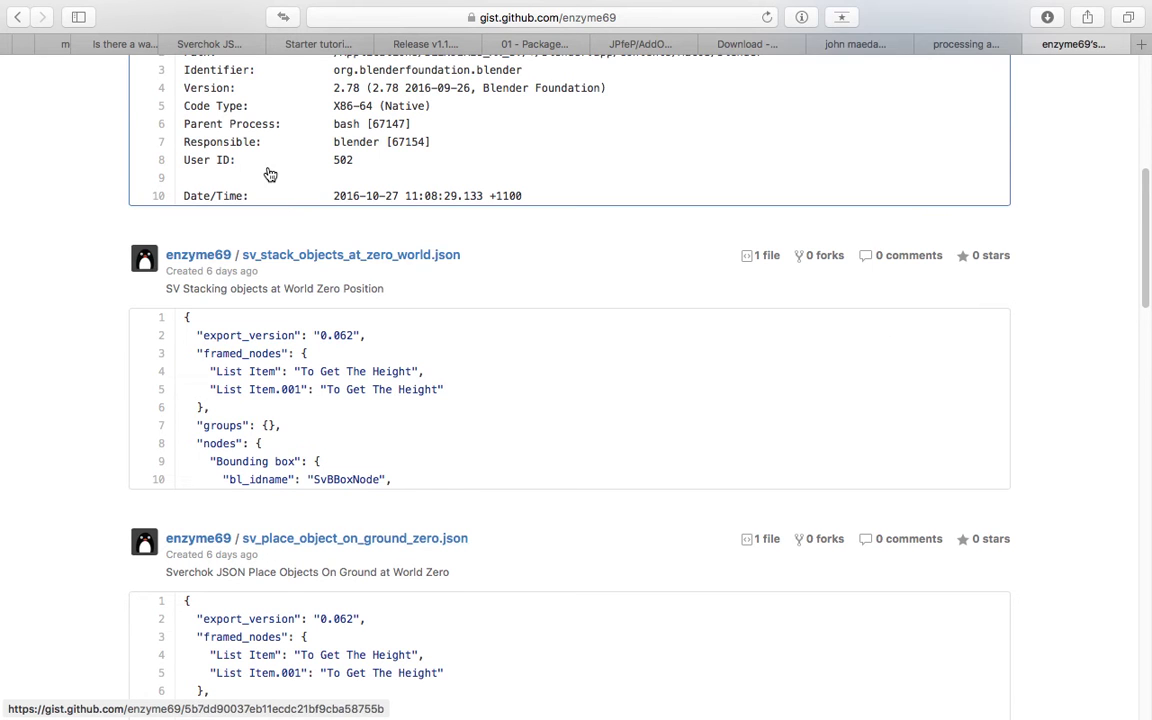
click(301, 258)
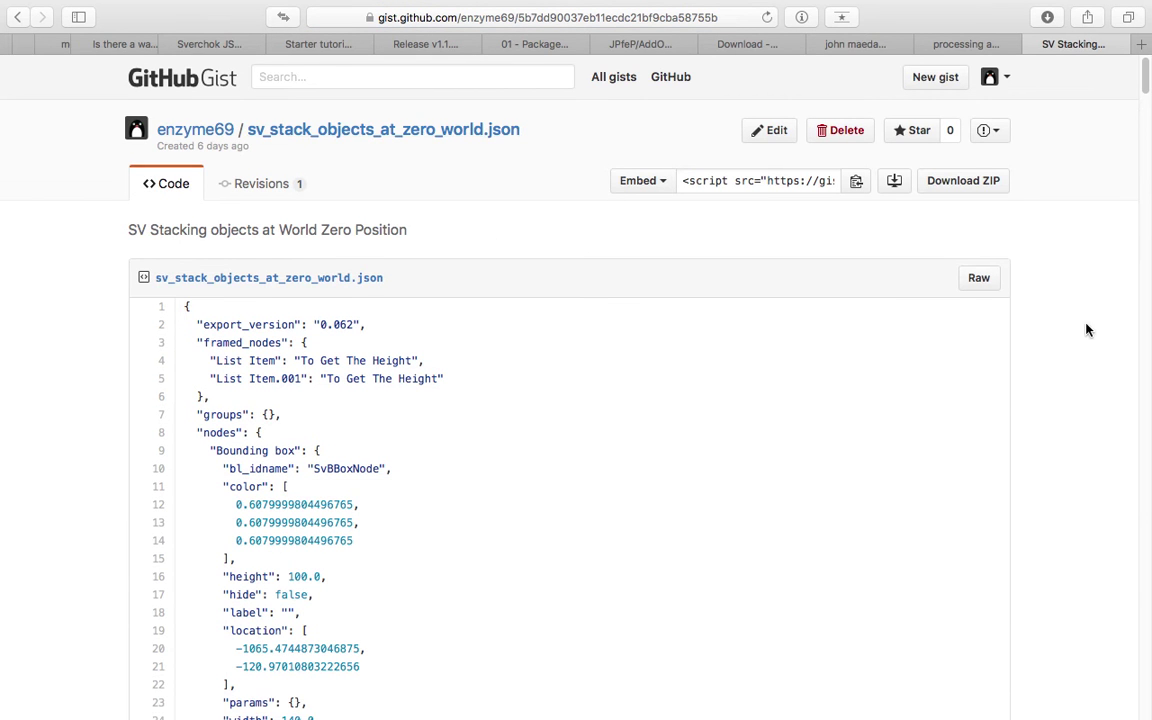
drag(1147, 78, 1135, 545)
scroll(1147, 88, up, 2)
key(Home)
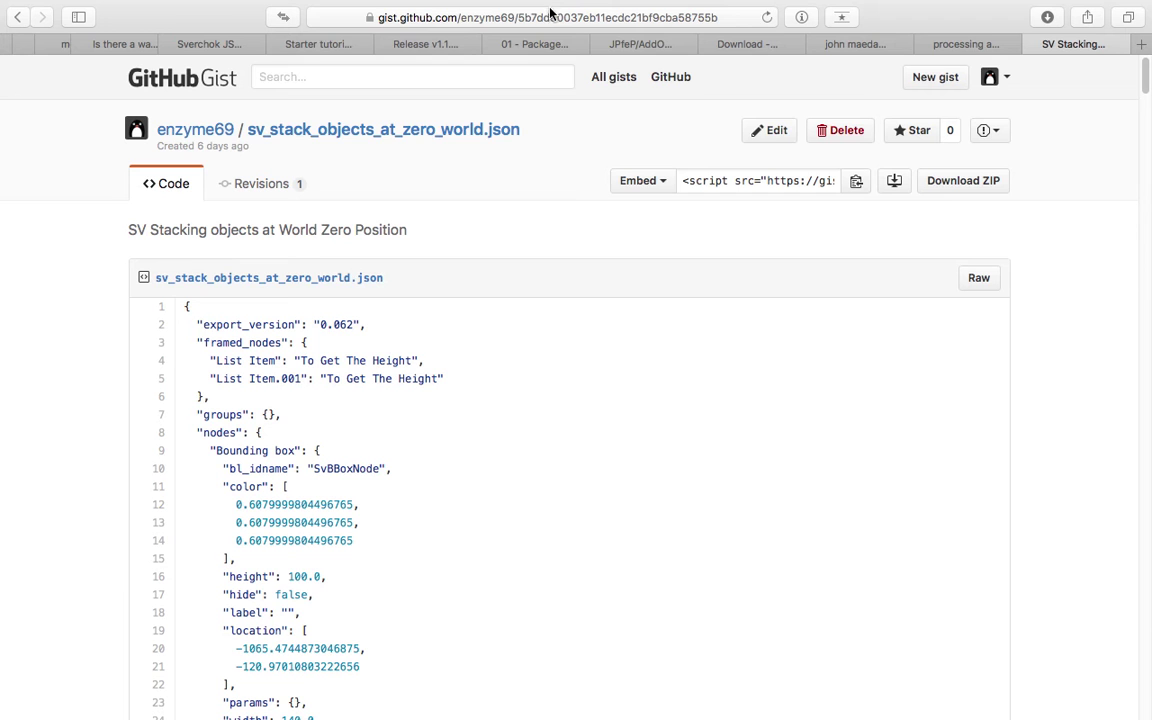
In Safari's address bar, highlight the gist ID at the end of the URL.
click(513, 17)
drag(506, 17, 723, 17)
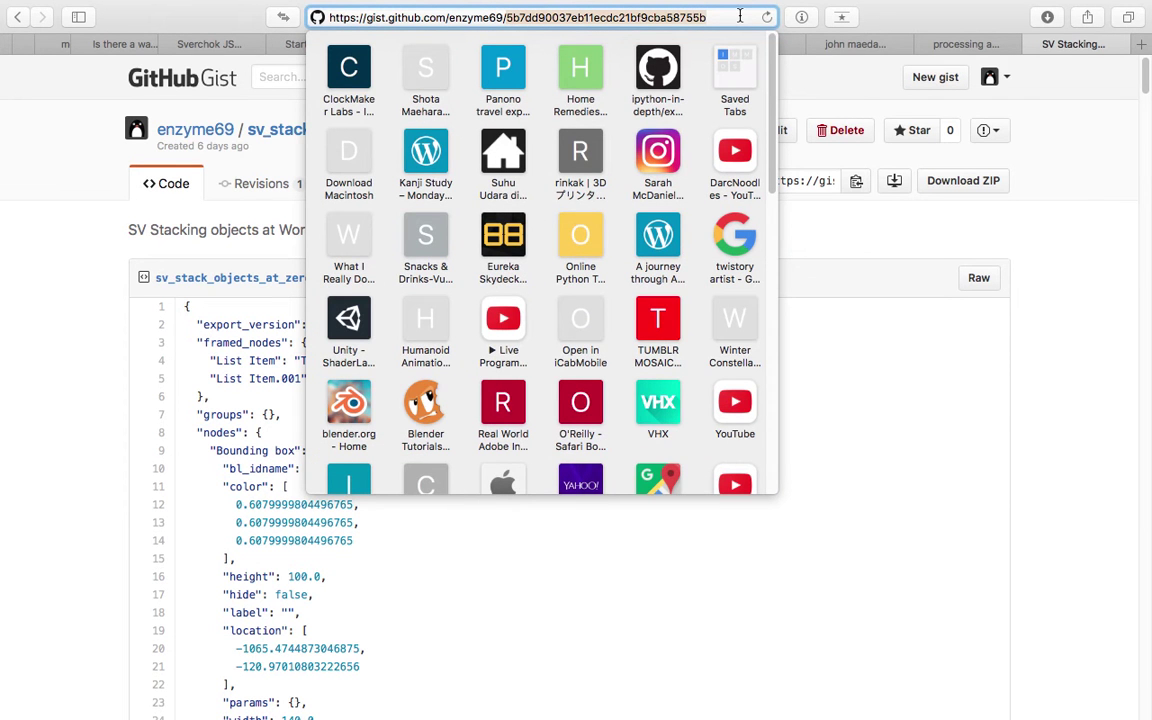
Back in Blender, paste the gist ID into the gist field to import the node tree.
key(super+Tab)
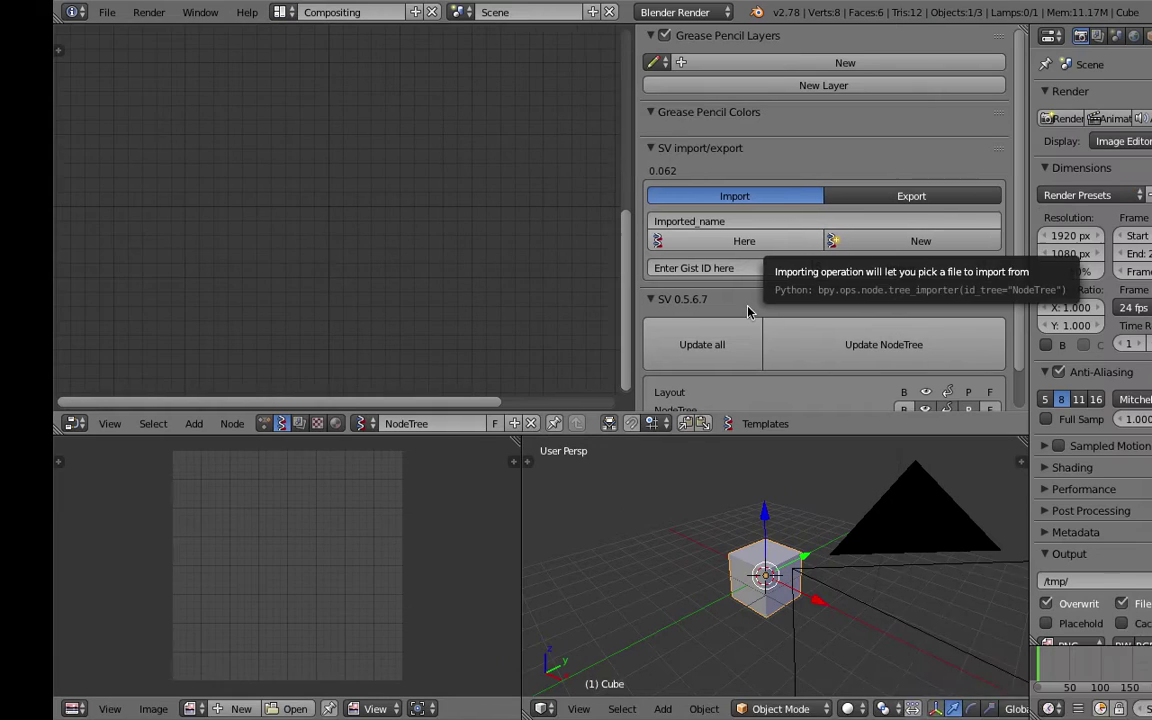
click(654, 268)
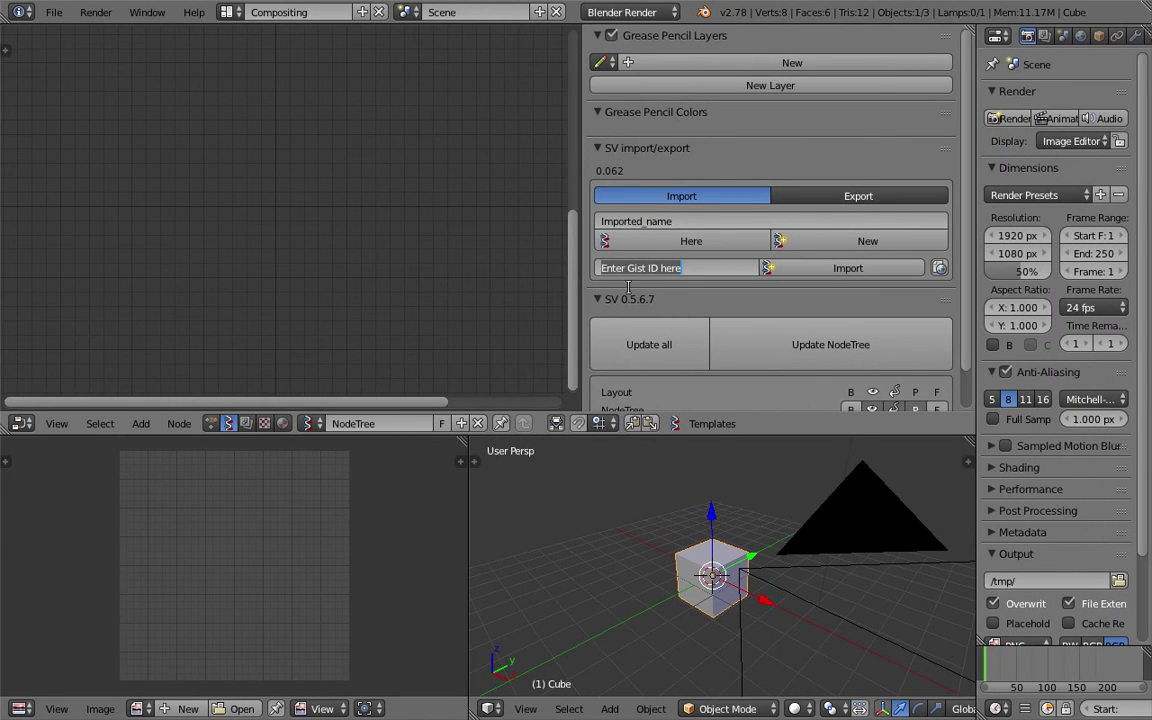
key(ctrl+v)
key(Return)
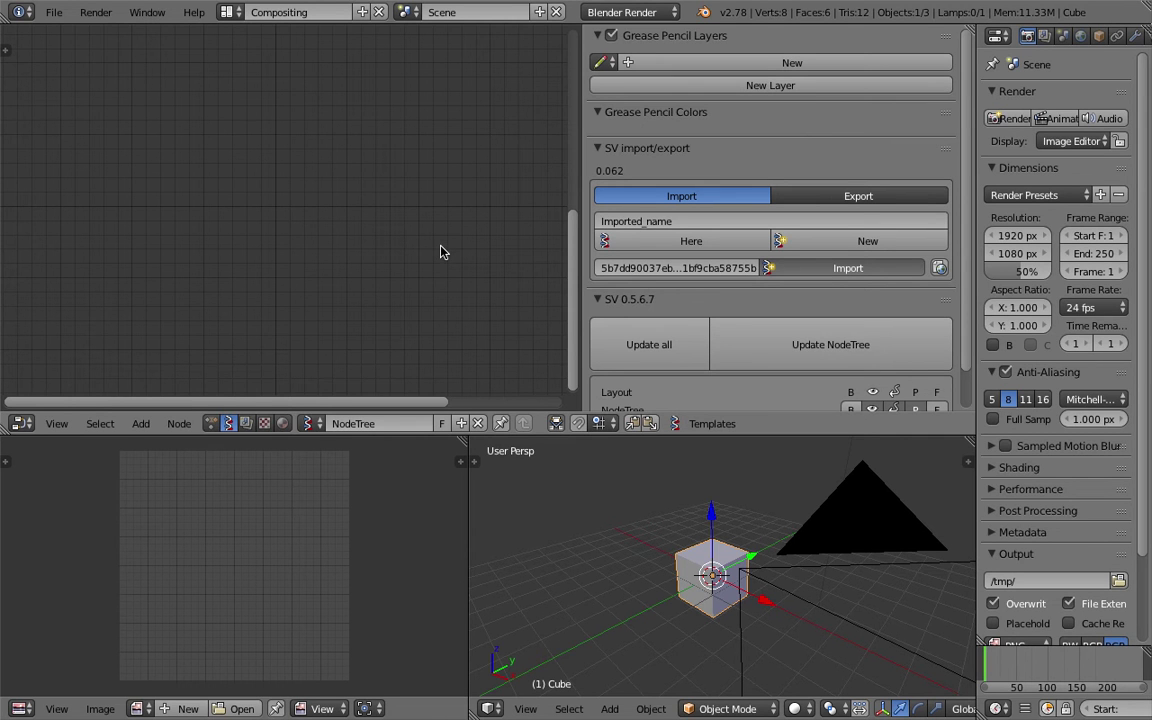
Widen the node editor and show the node tree export options.
scroll(380, 235, down, 5)
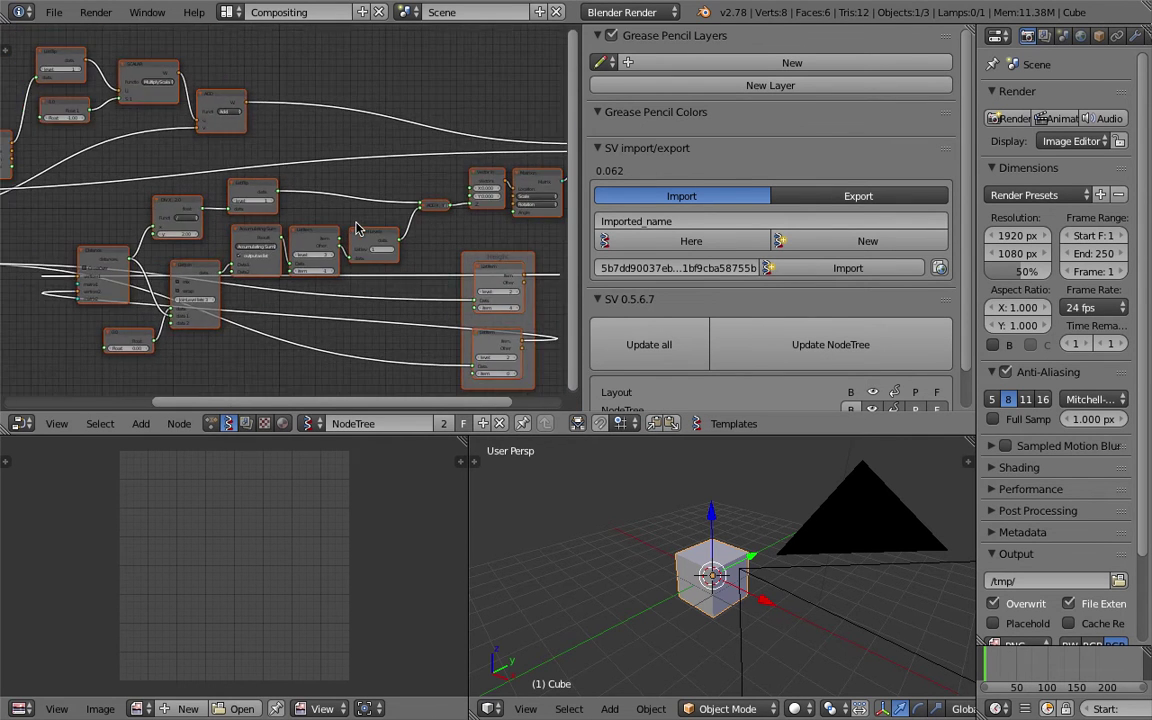
scroll(357, 229, down, 4)
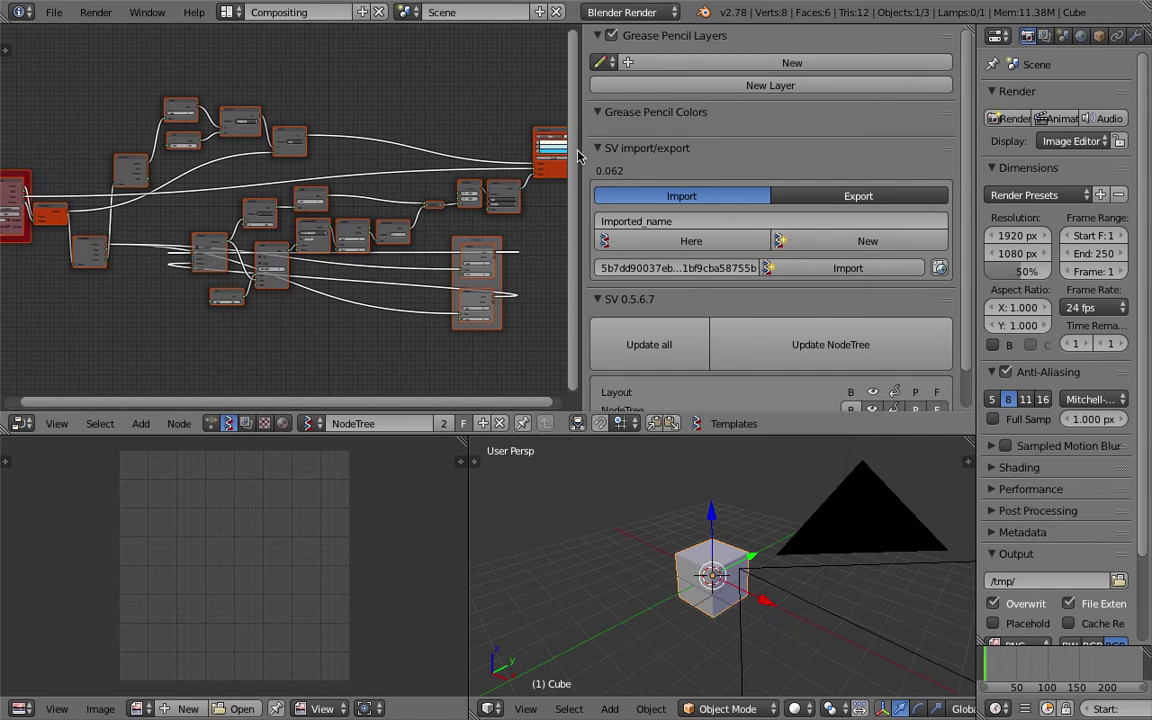
drag(580, 148, 690, 165)
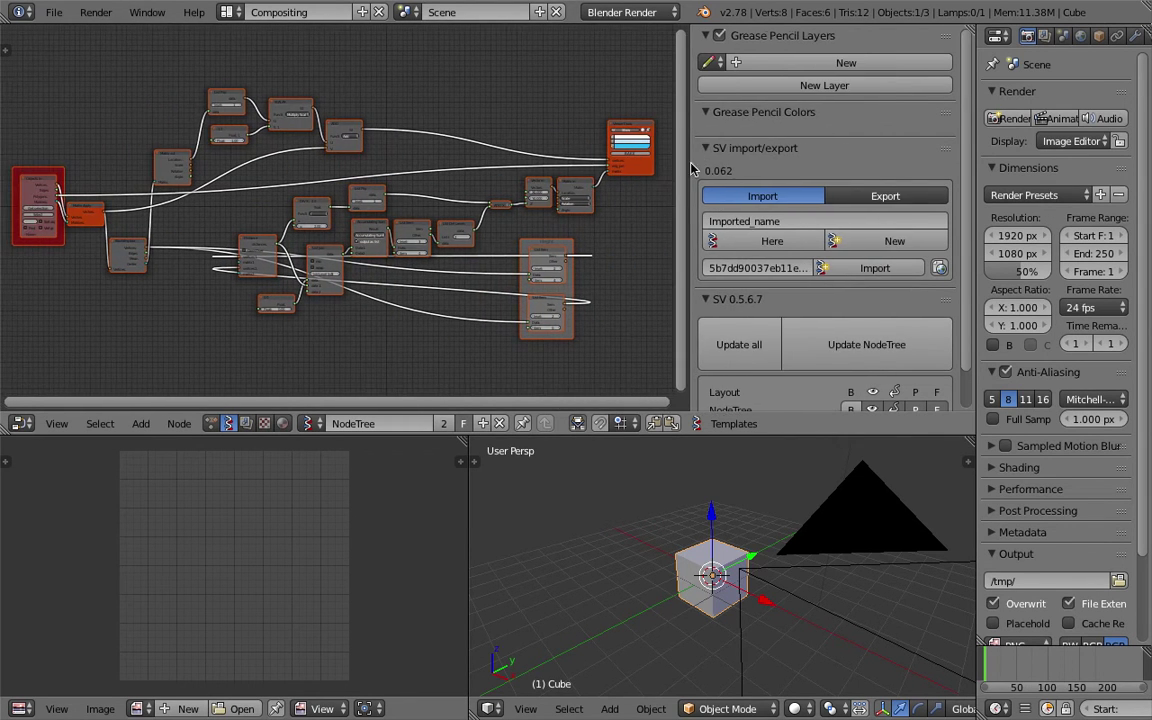
scroll(405, 127, up, 3)
ctrl+scroll(494, 231, right, 5)
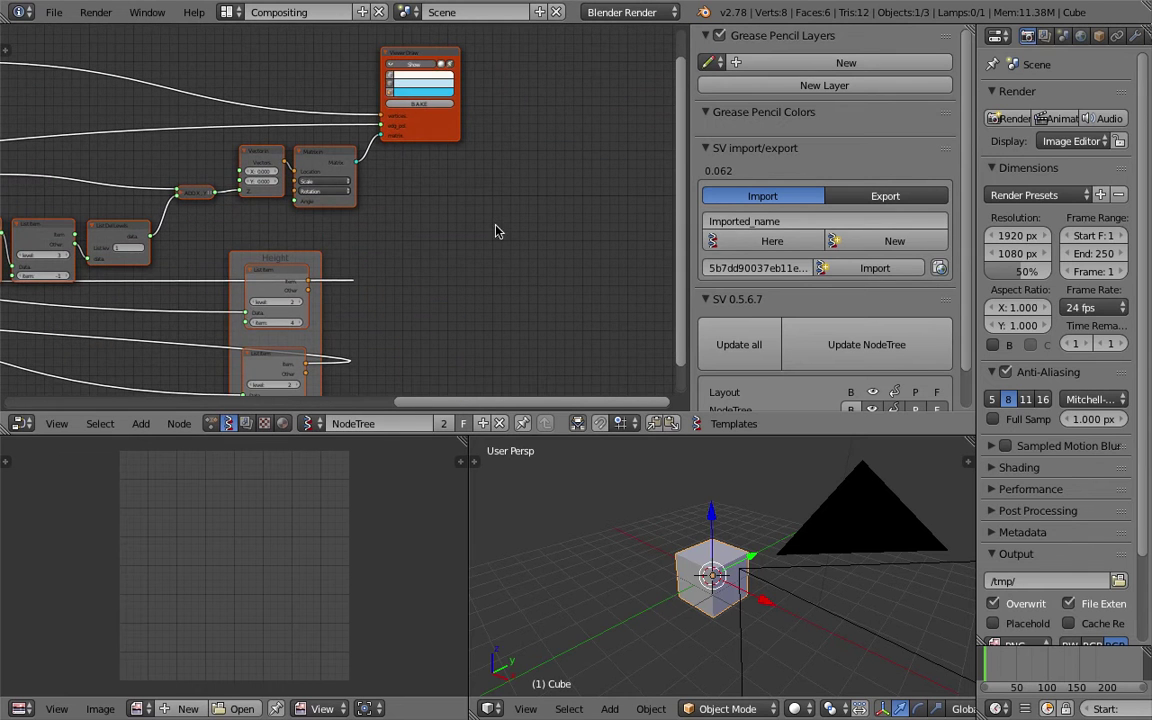
click(849, 198)
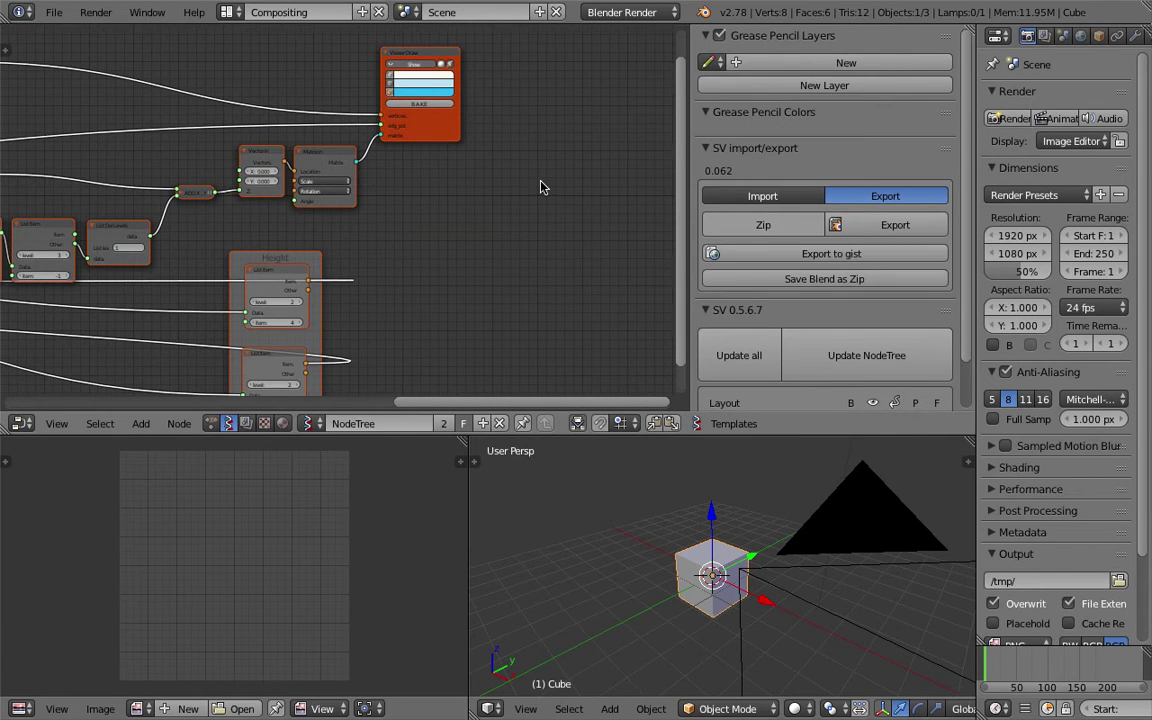
Make the node editor taller and move the Height frame far to the left.
middle_drag(542, 185, 502, 175)
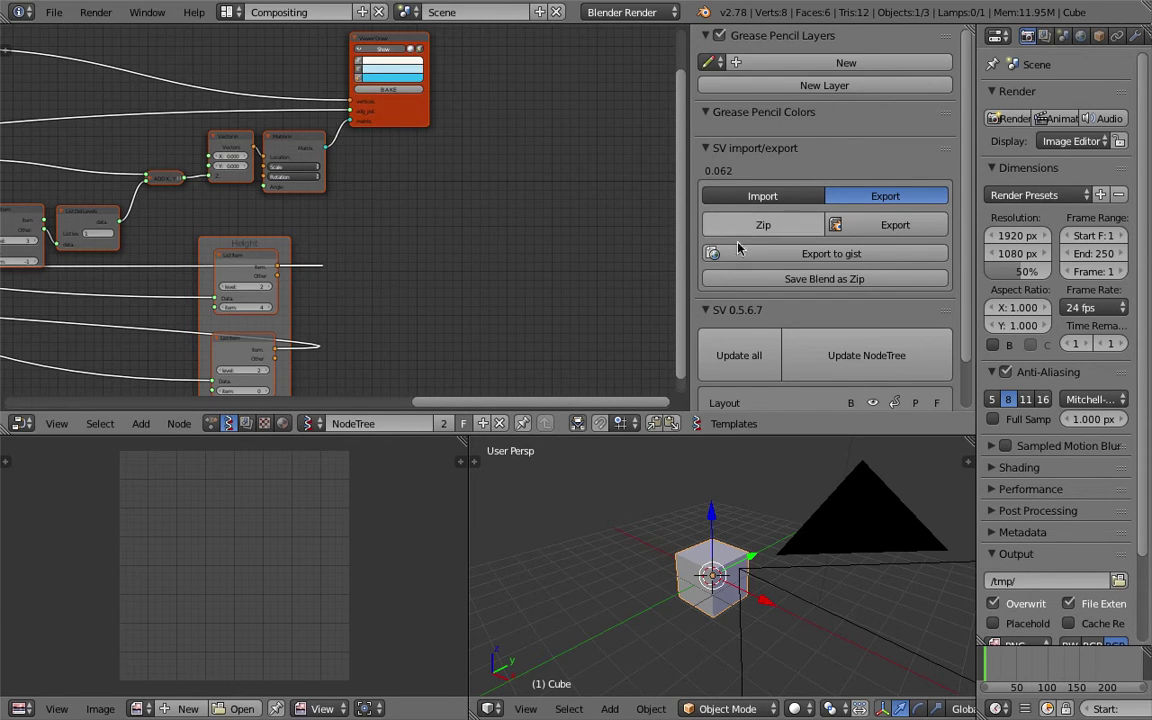
ctrl+scroll(537, 255, left, 2)
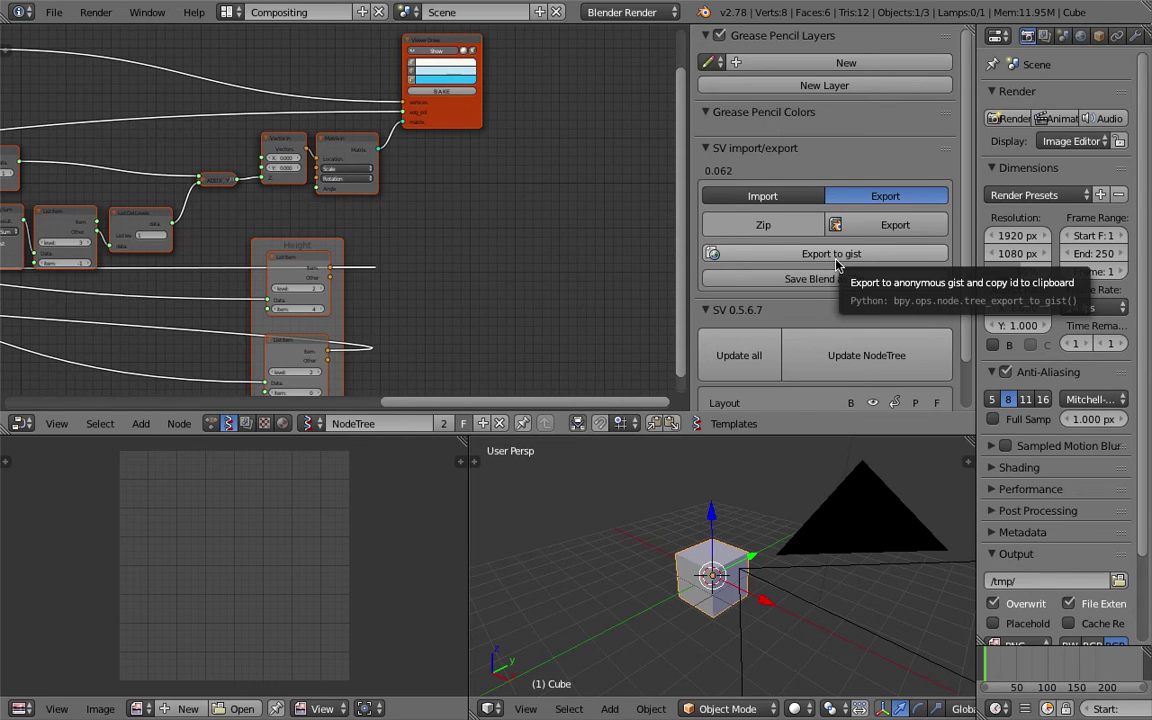
middle_drag(528, 246, 594, 256)
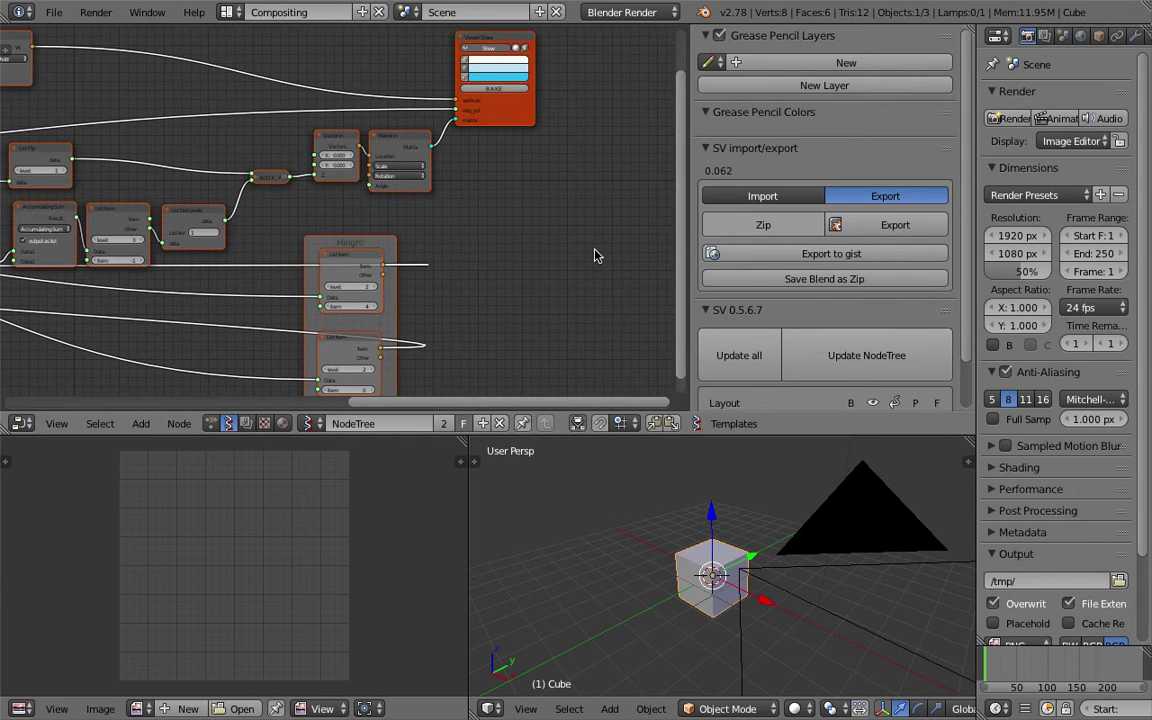
drag(645, 437, 648, 546)
scroll(512, 360, down, 3)
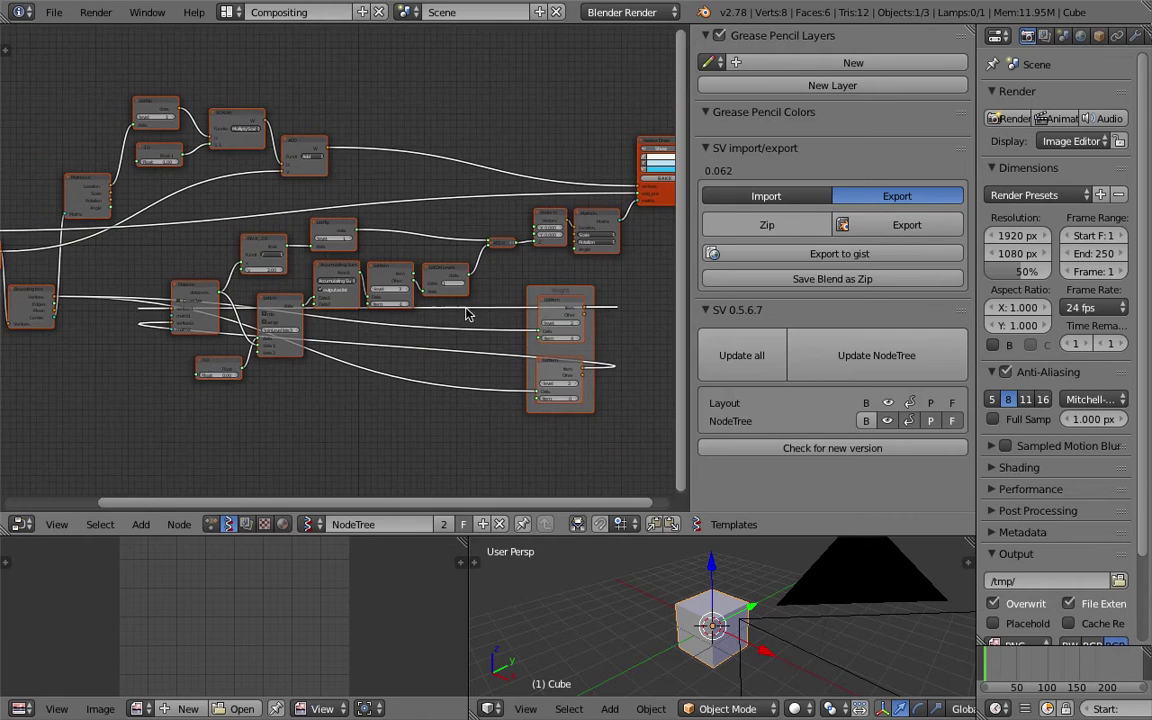
drag(548, 293, 108, 302)
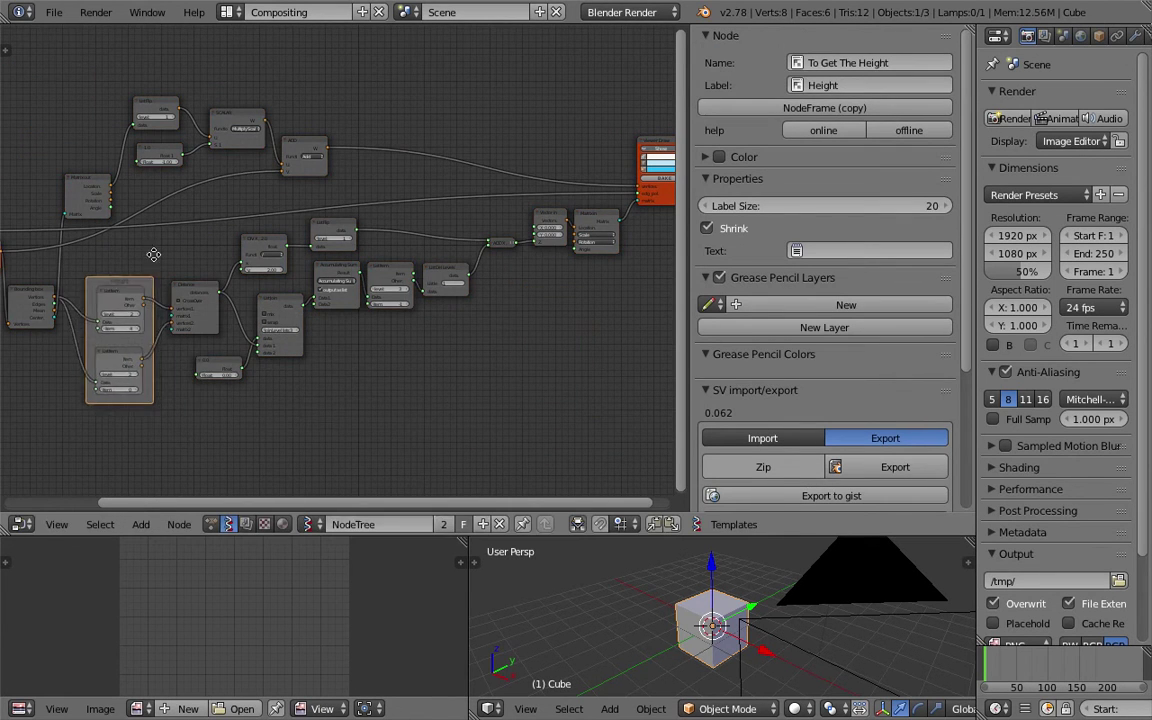
Close the side panel, fit the tree in view and move Viewer Draw up and right.
key(Home)
key(n)
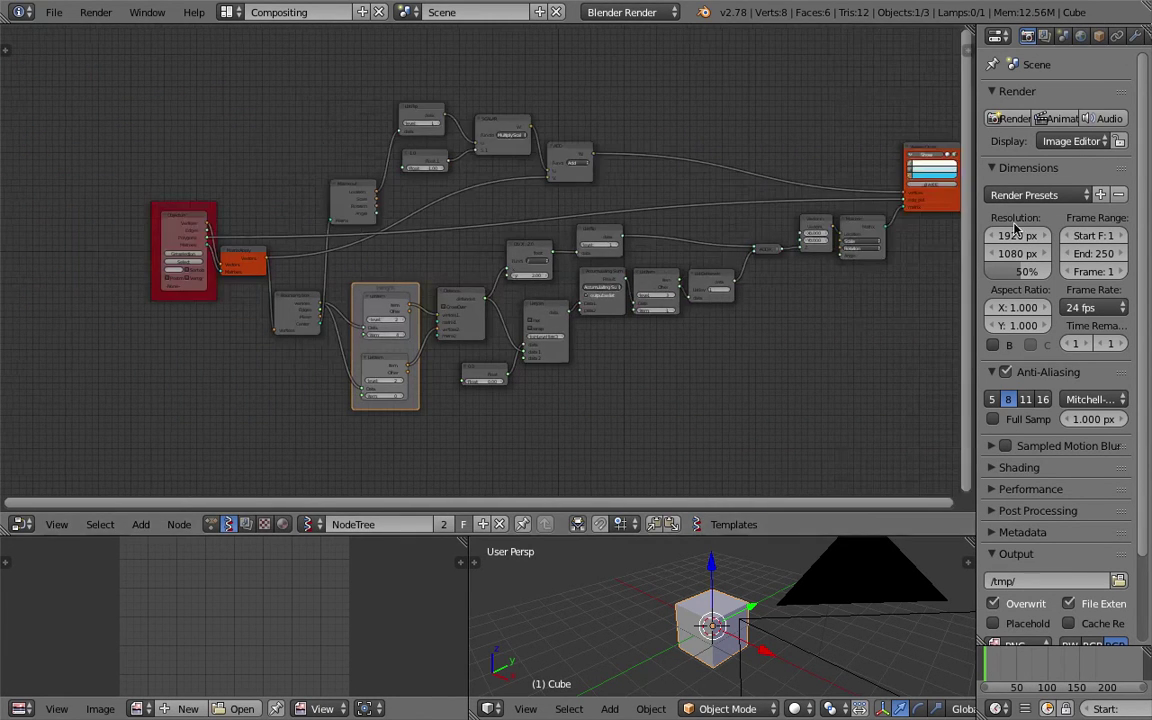
key(Home)
middle_drag(764, 195, 465, 224)
scroll(278, 290, up, 3)
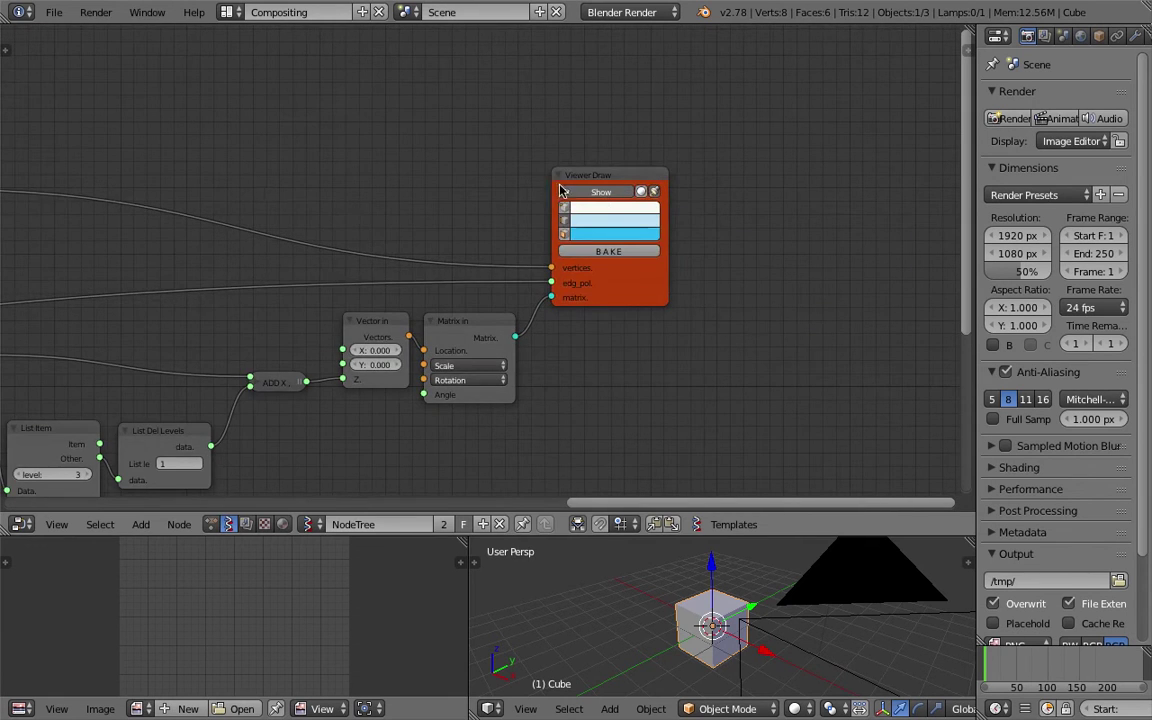
drag(588, 178, 640, 153)
scroll(501, 200, down, 2)
scroll(717, 622, down, 3)
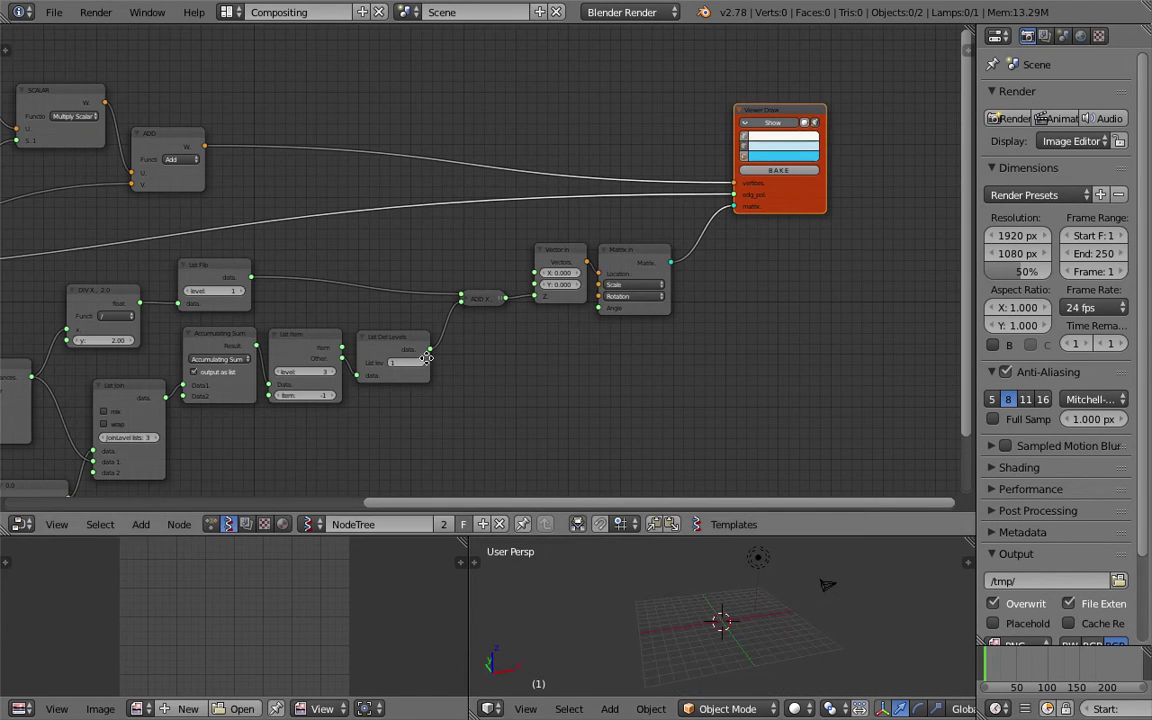
Delete the cube and move the red Objects in frame up and left.
key(Delete)
ctrl+scroll(580, 250, left, 5)
ctrl+scroll(514, 254, left, 1)
scroll(373, 231, up, 1)
drag(334, 185, 212, 132)
scroll(250, 165, up, 1)
Search 'object' and place an Objects in mk2 node left of the red frame.
key(Home)
key(shift+a)
click(218, 165)
text(object)
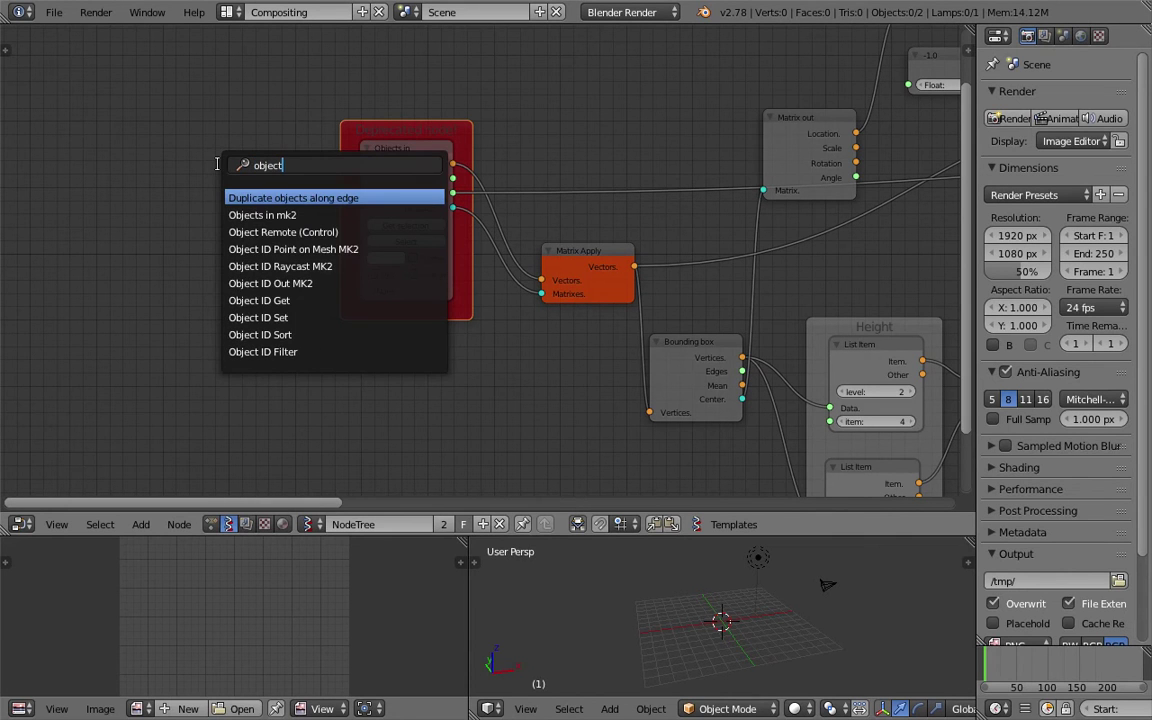
key(Down)
key(Return)
click(200, 152)
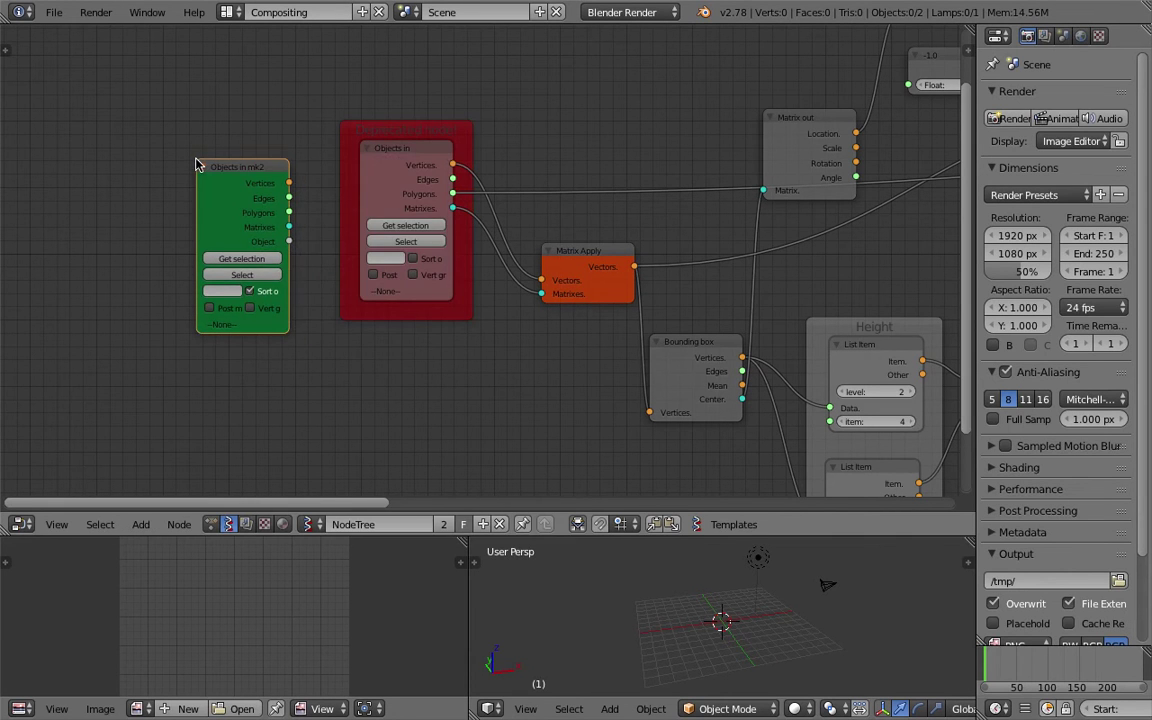
scroll(551, 378, up, 2)
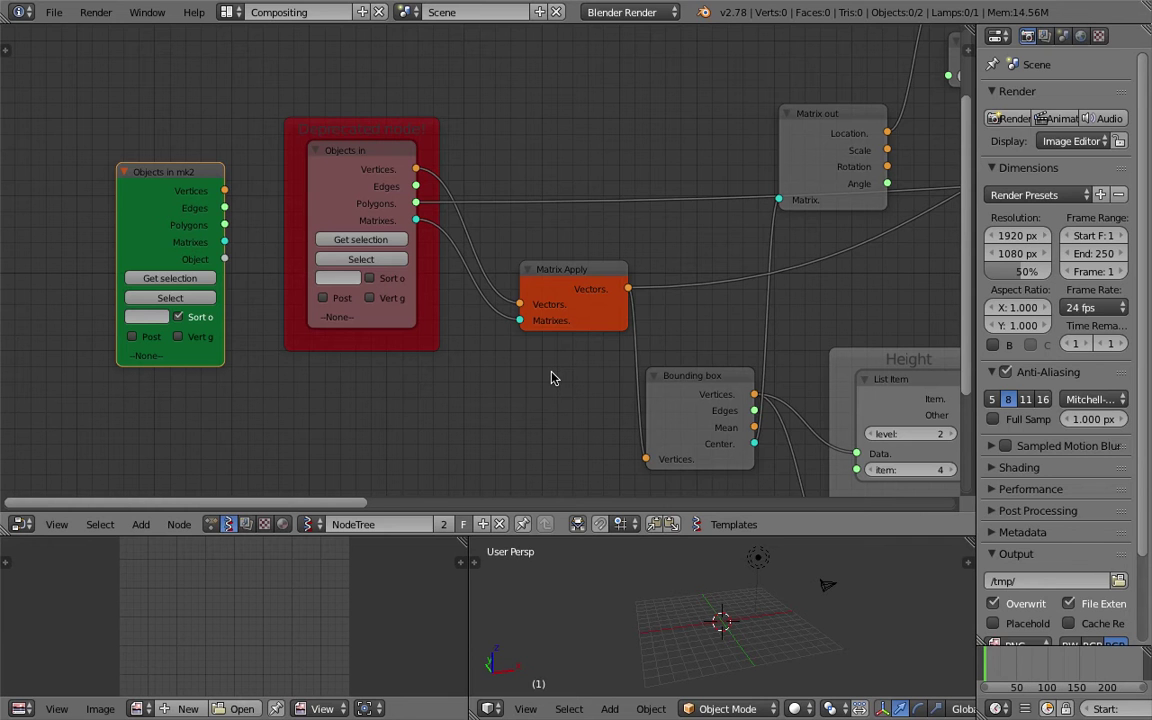
scroll(551, 378, down, 6)
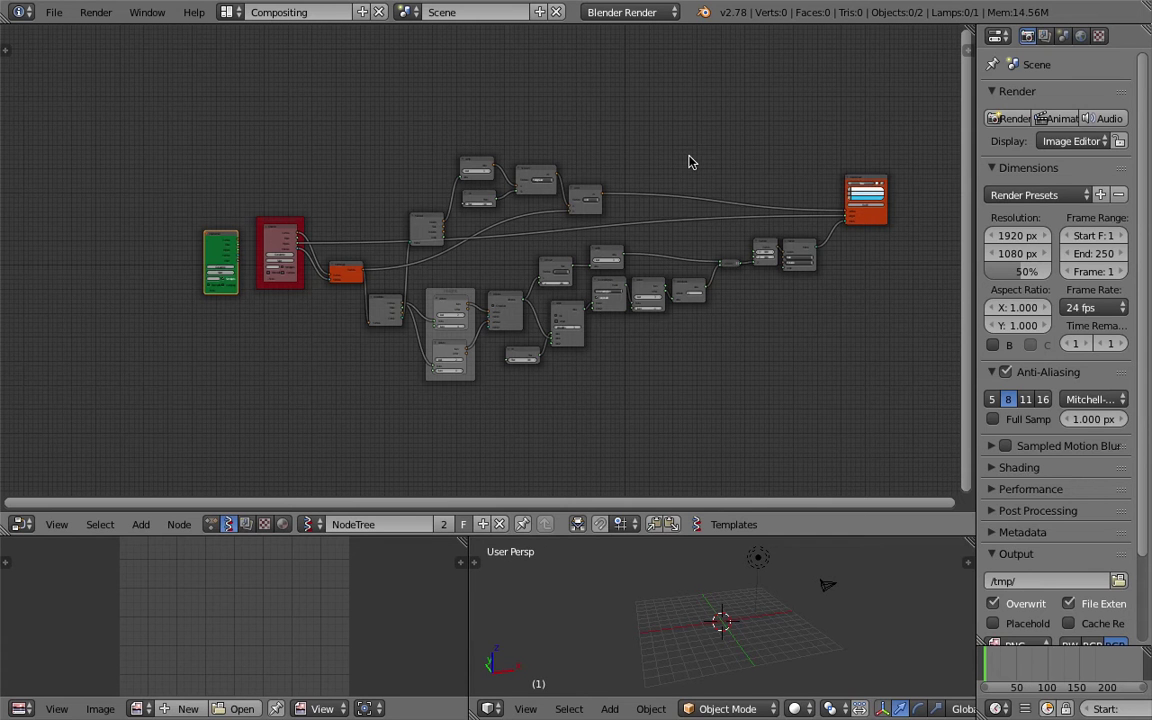
Nudge the Matrix Apply and Objects in nodes, and make the 3D viewport taller.
scroll(399, 275, up, 5)
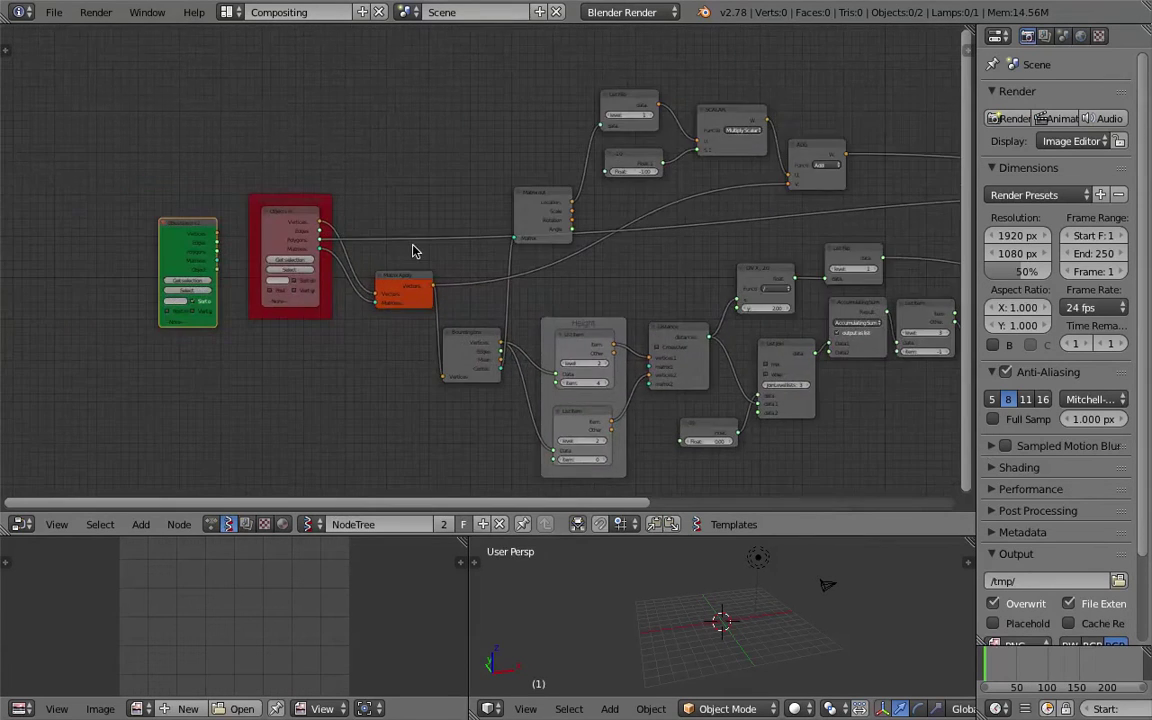
drag(380, 288, 358, 300)
scroll(437, 283, down, 3)
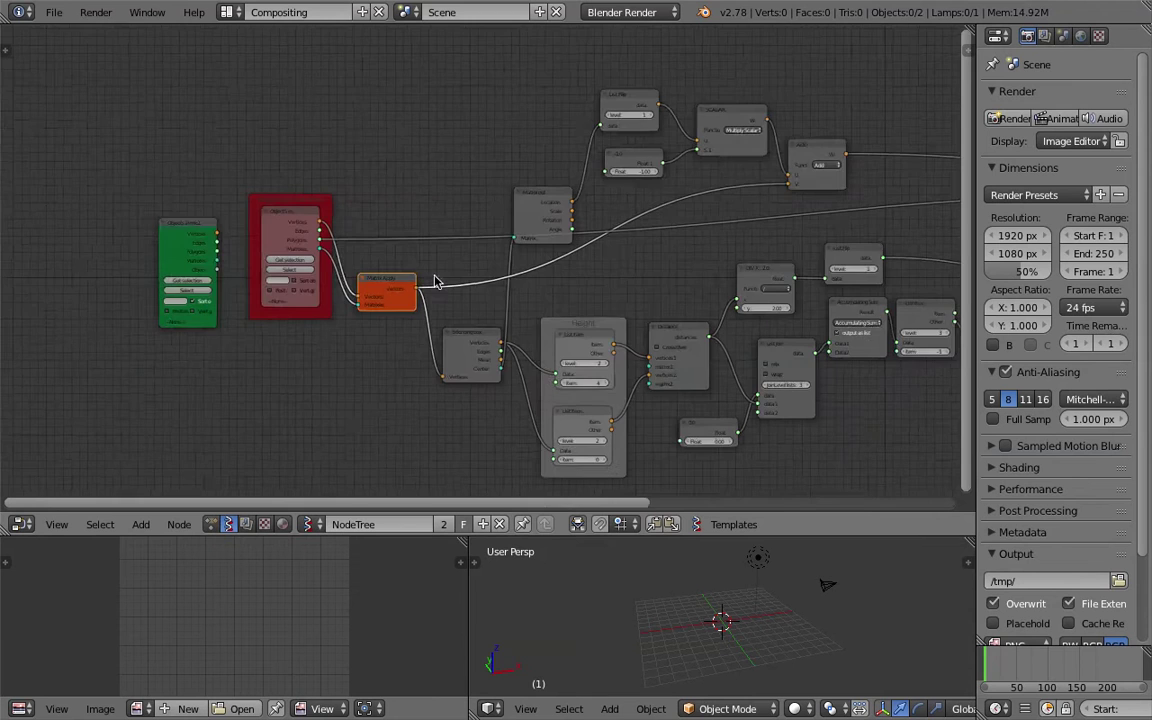
scroll(222, 252, up, 4)
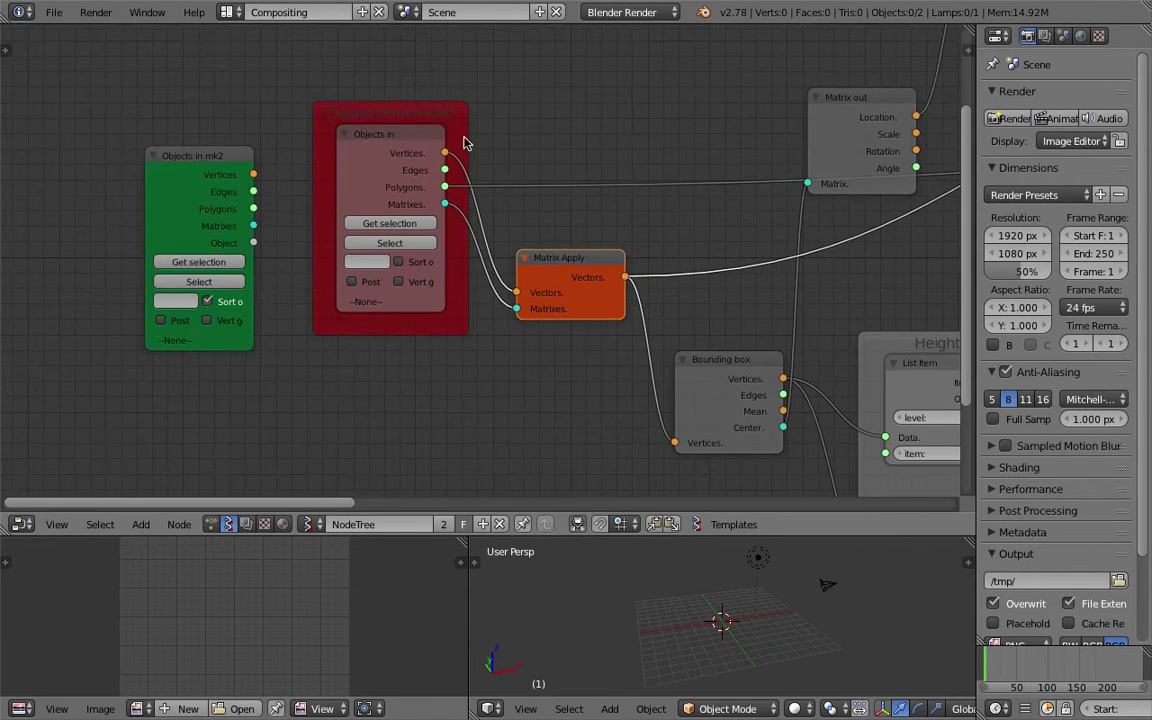
drag(373, 146, 340, 157)
scroll(480, 190, down, 1)
ctrl+scroll(653, 473, down, 2)
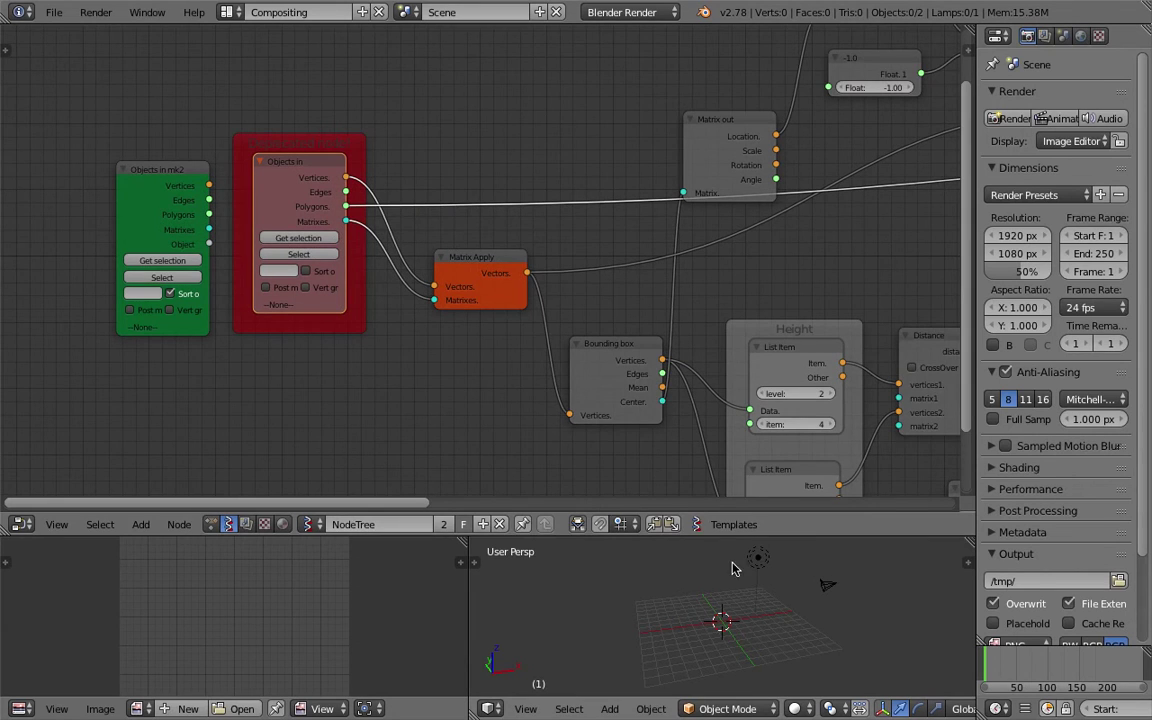
drag(733, 537, 750, 397)
Move the lamp to layer 2 and add a new cube to the scene.
right_click(759, 487)
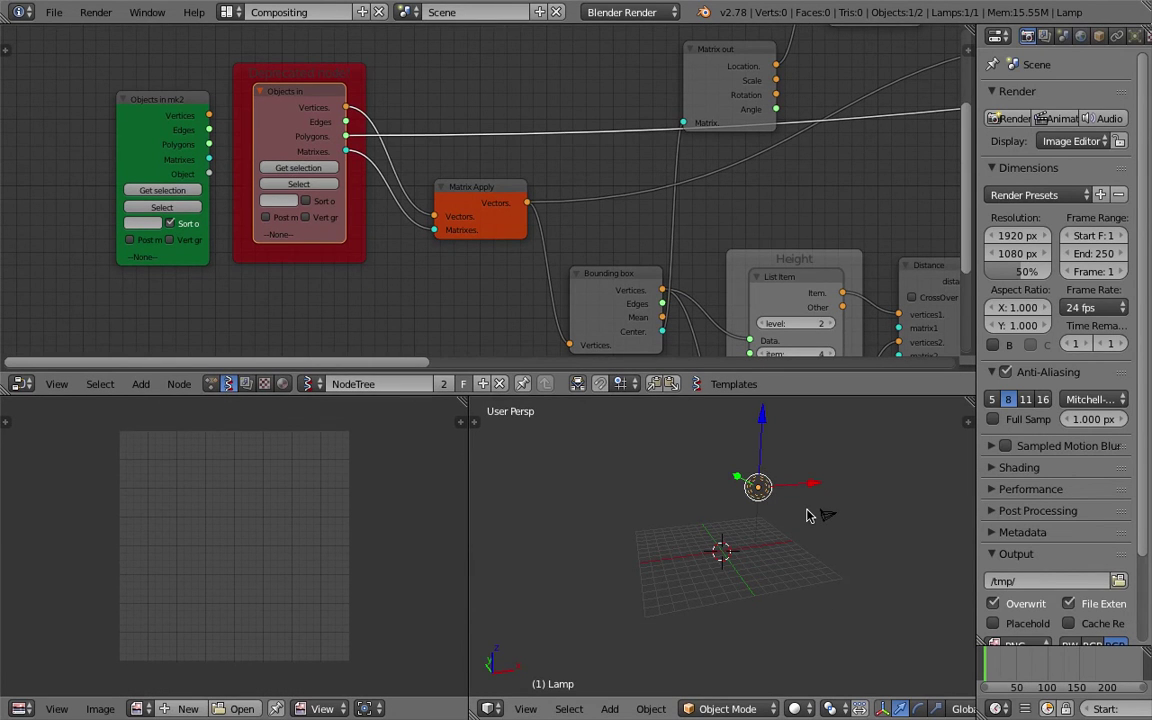
key(m)
key(2)
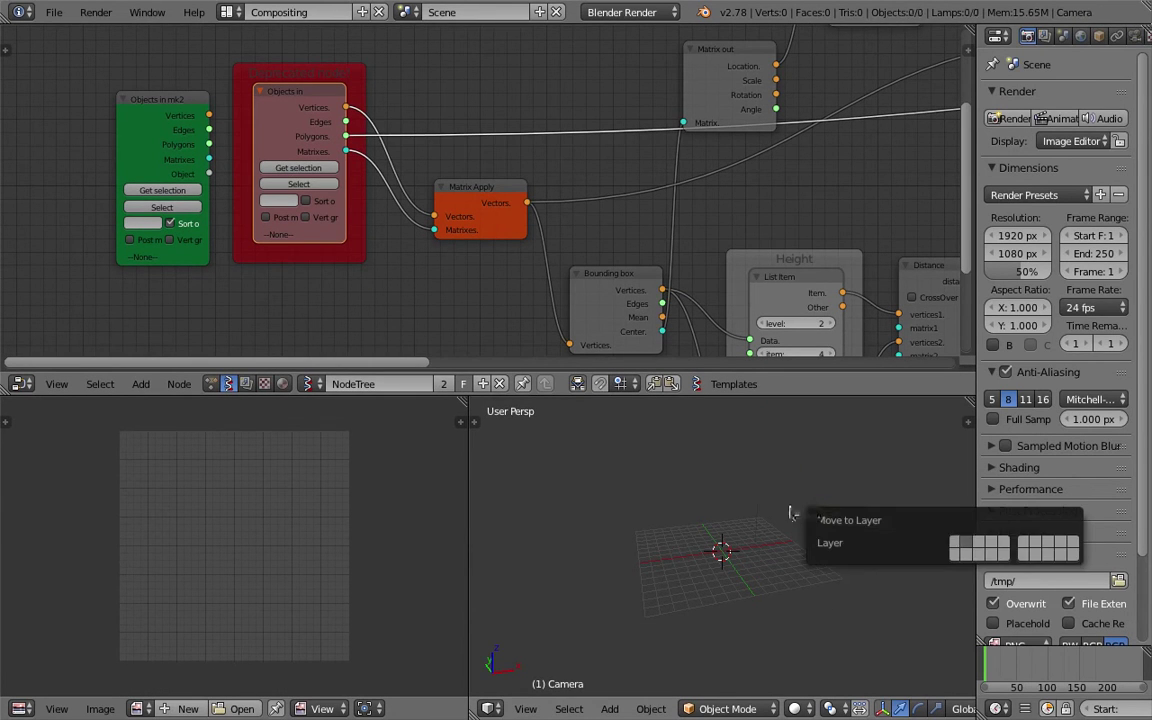
key(shift+a)
mouse_move(700, 442)
click(768, 463)
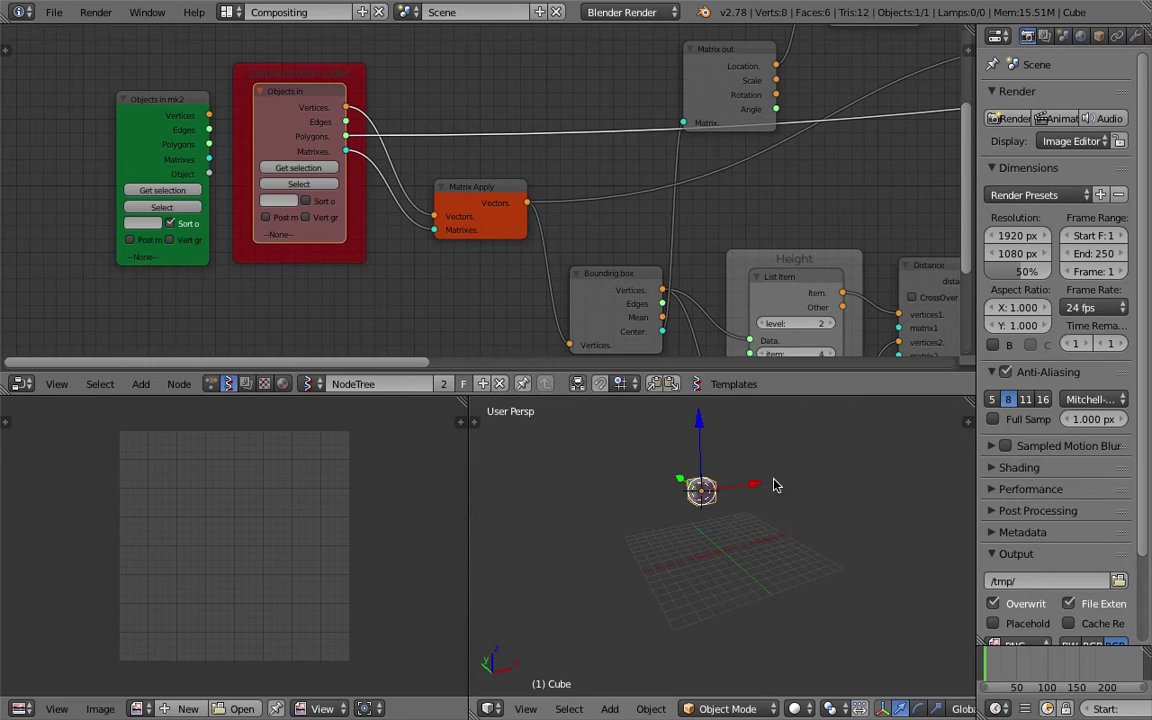
key(g)
click(650, 514)
scroll(650, 506, up, 2)
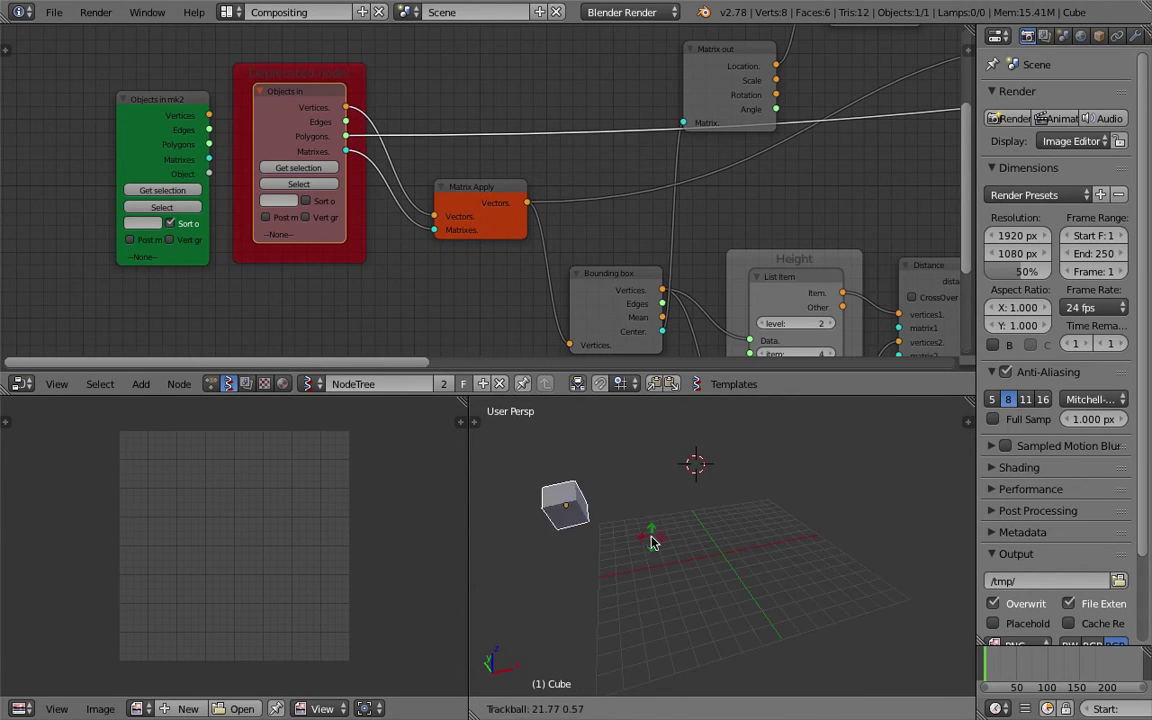
Add a grid mesh, then delete the unwanted grid.
key(shift+a)
mouse_move(638, 442)
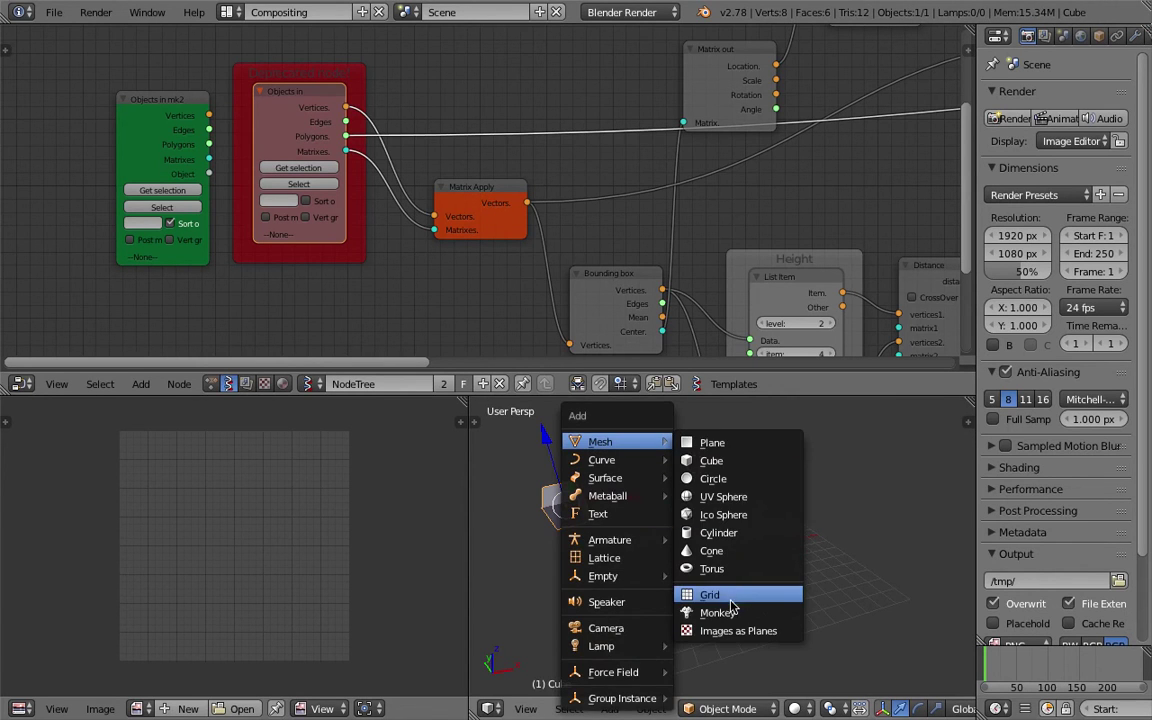
click(733, 598)
key(x)
click(674, 532)
Add a Suzanne monkey and place it beside the cube.
key(shift+a)
mouse_move(700, 442)
click(783, 610)
key(g)
click(703, 585)
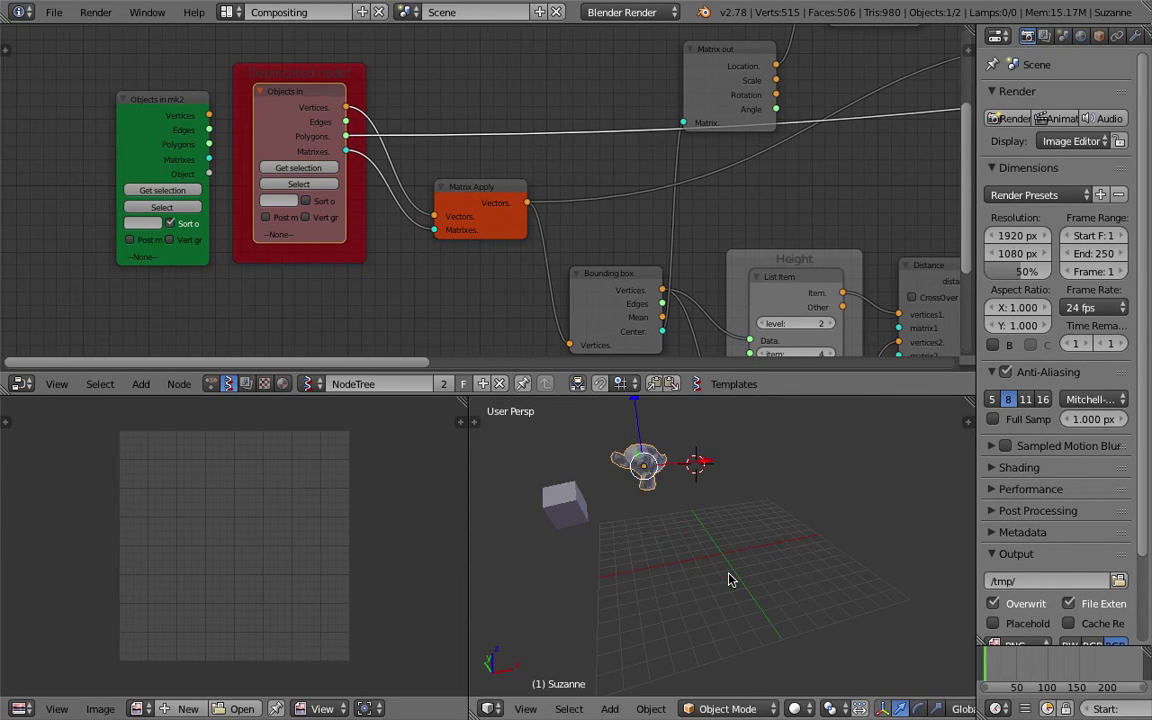
Add a torus and a cone, stretching the cone taller along Z.
key(shift+a)
mouse_move(700, 442)
click(800, 568)
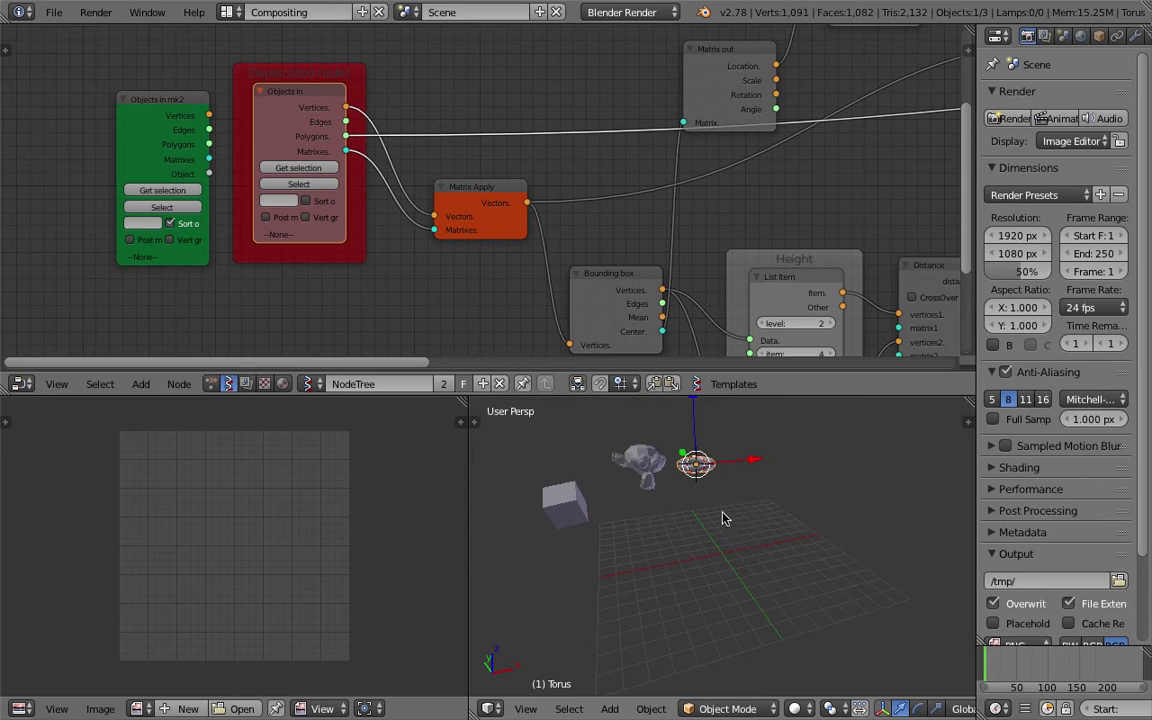
key(shift+a)
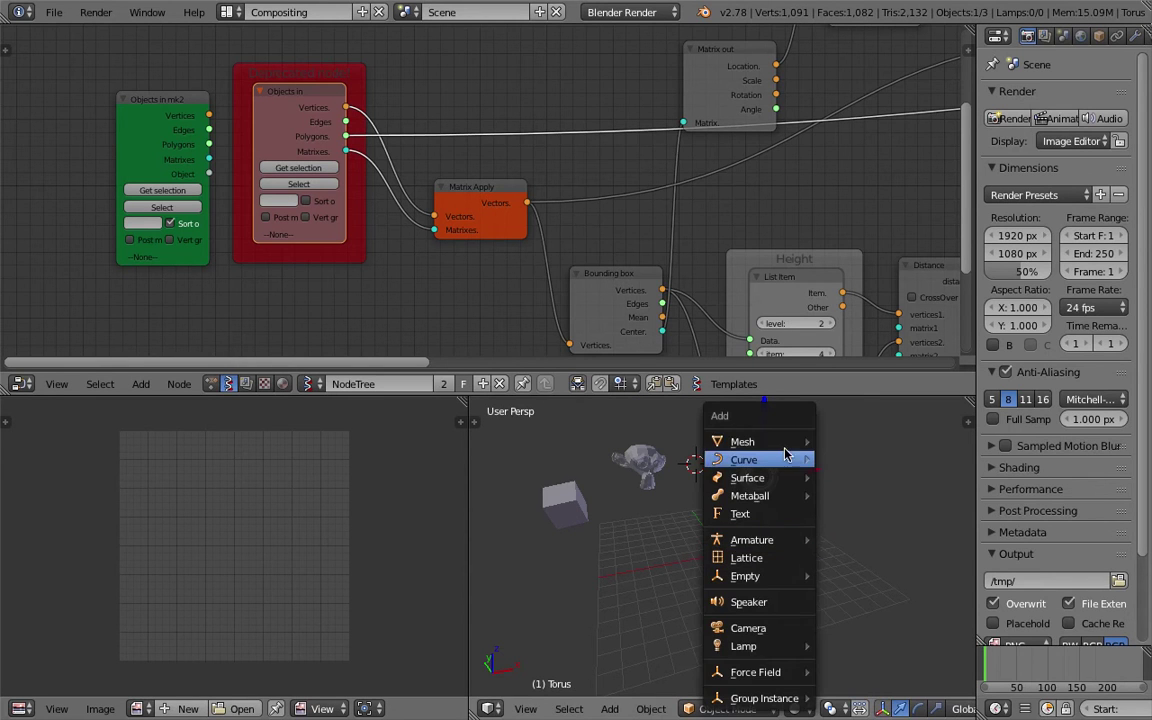
mouse_move(811, 447)
click(855, 550)
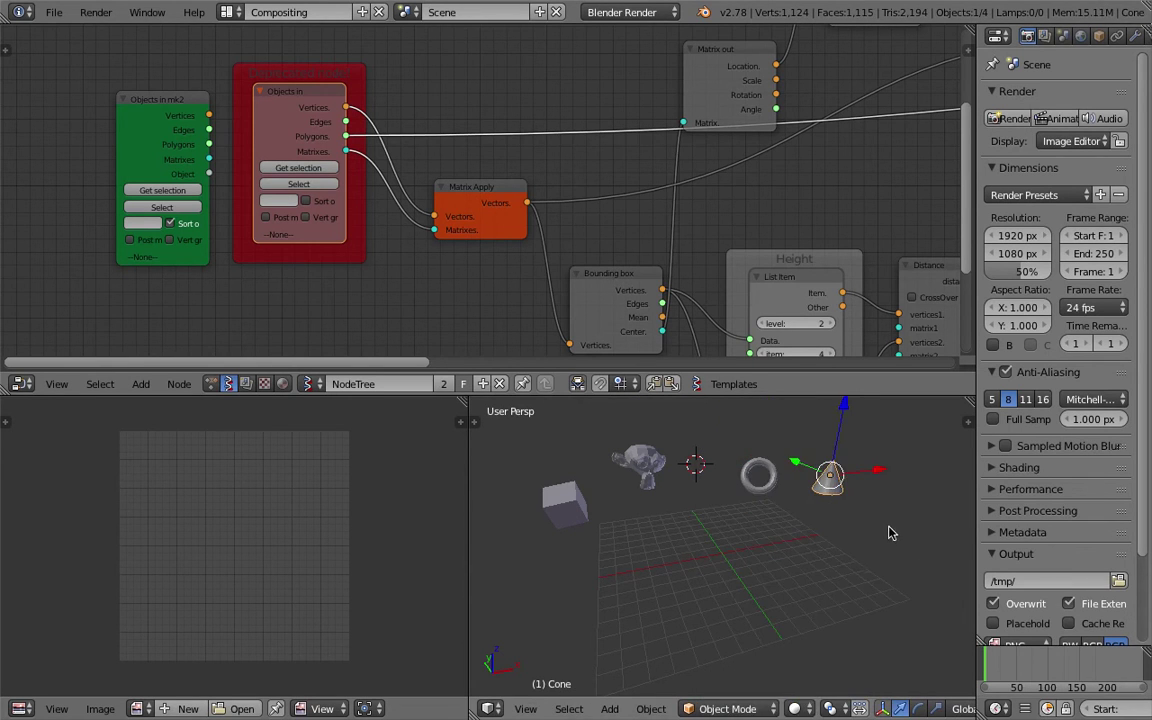
key(s)
key(z)
click(910, 597)
Select the cube, monkey, torus and cone together.
middle_drag(910, 597, 513, 451)
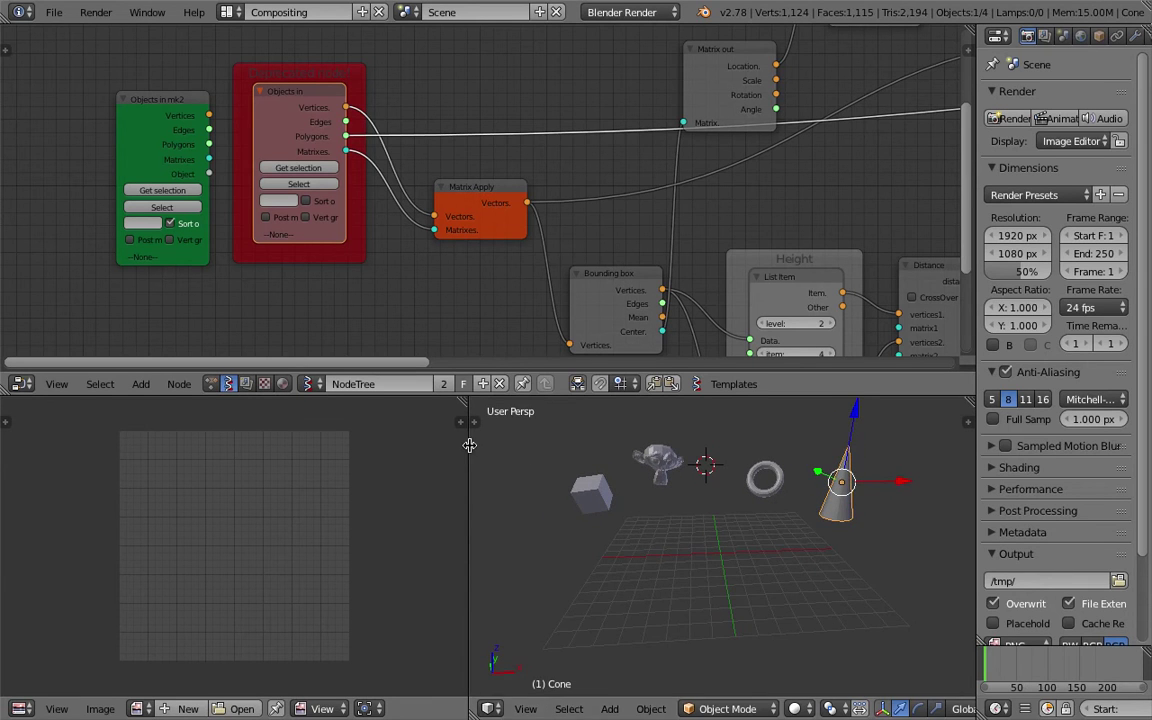
drag(470, 451, 380, 451)
right_click(523, 485)
shift+right_click(602, 450)
shift+right_click(735, 465)
shift+right_click(808, 475)
middle_drag(808, 475, 778, 478)
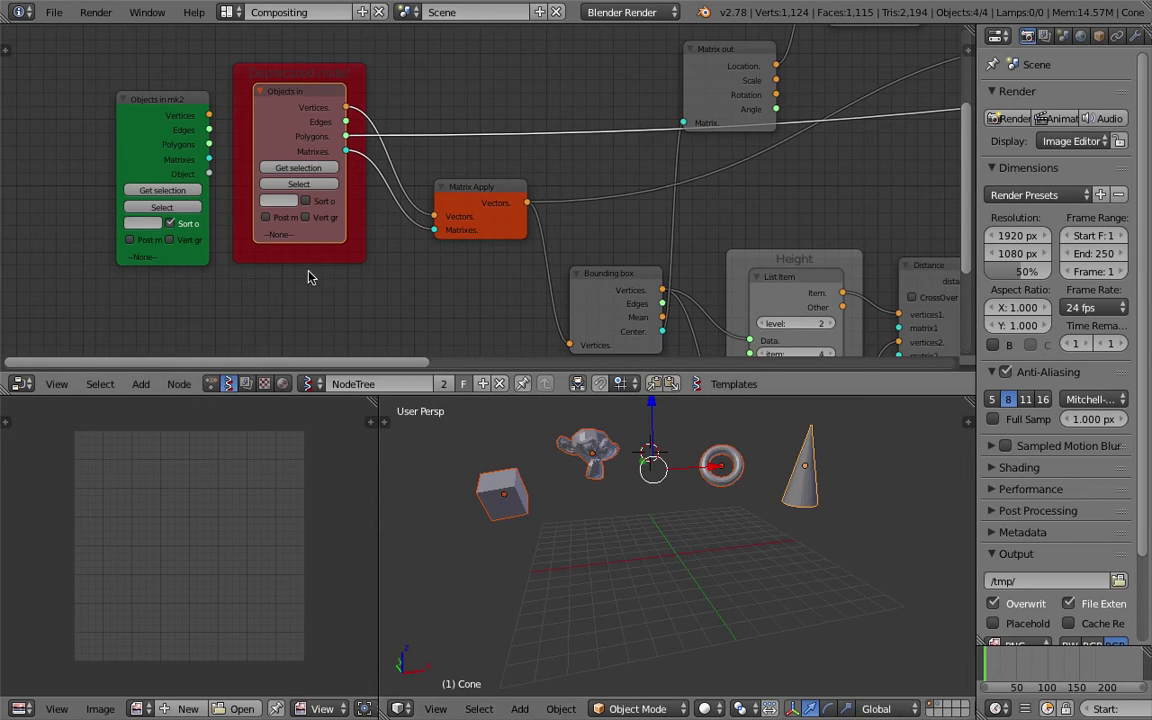
Use Get selection on the red Objects in node to load Cone, Torus, Suzanne and Cube.
click(297, 168)
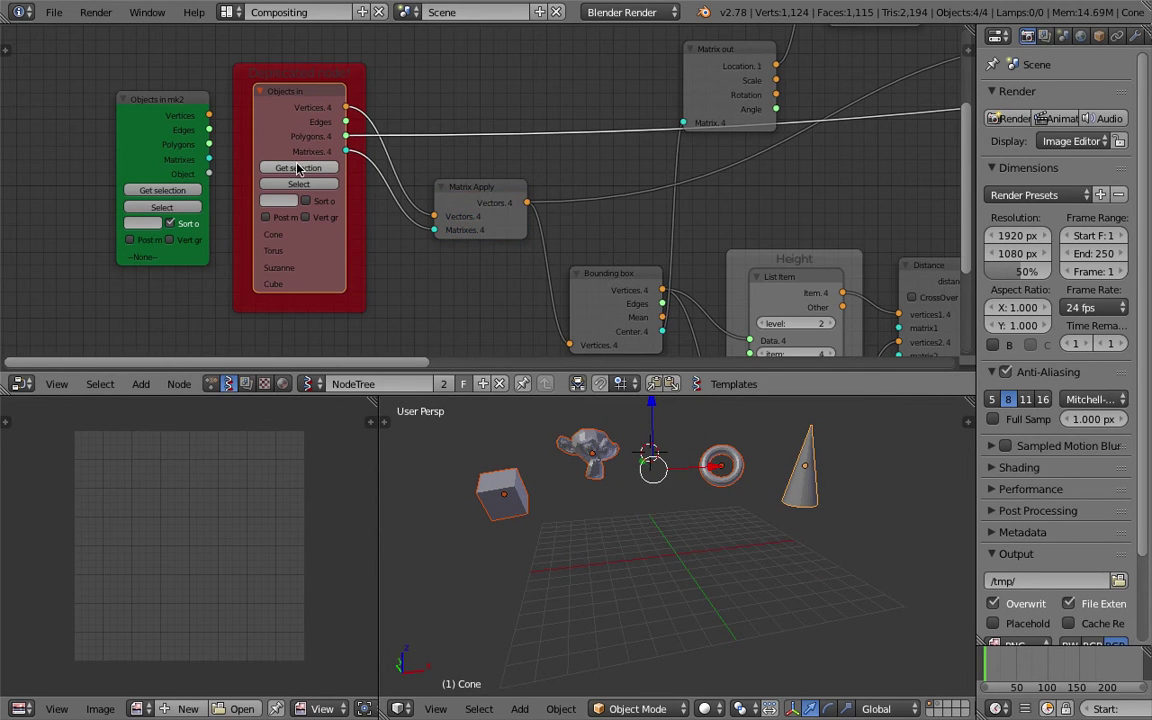
scroll(643, 231, down, 4)
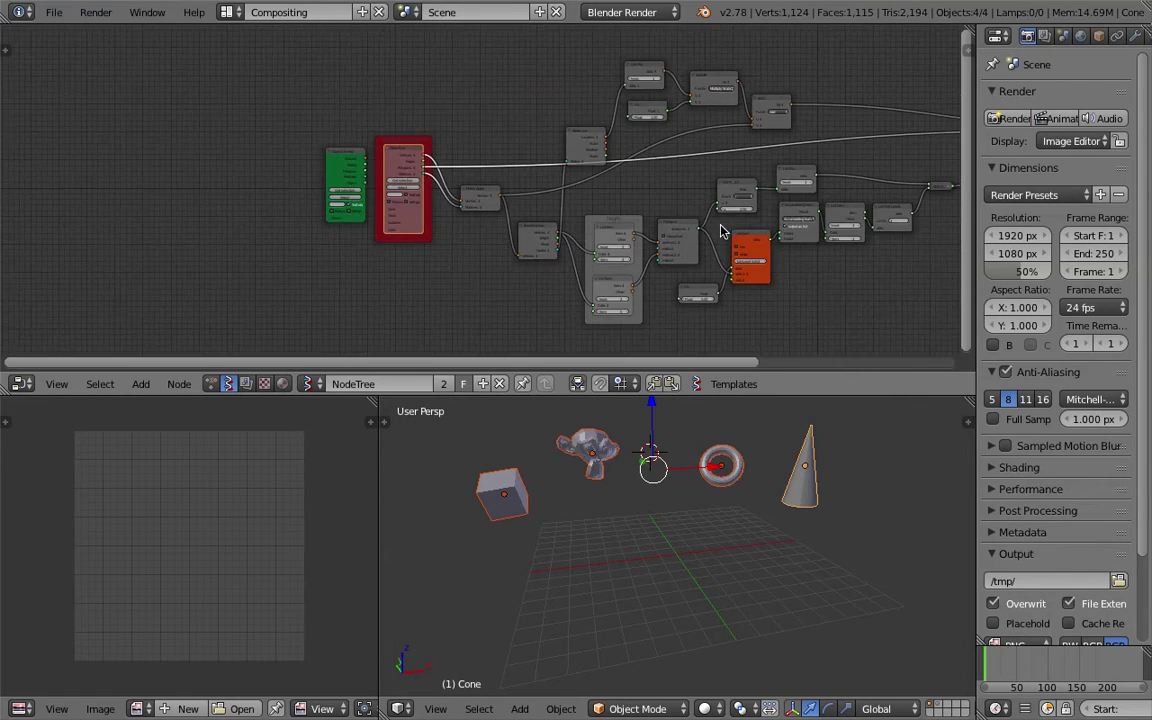
ctrl+scroll(720, 231, down, 5)
scroll(669, 211, up, 3)
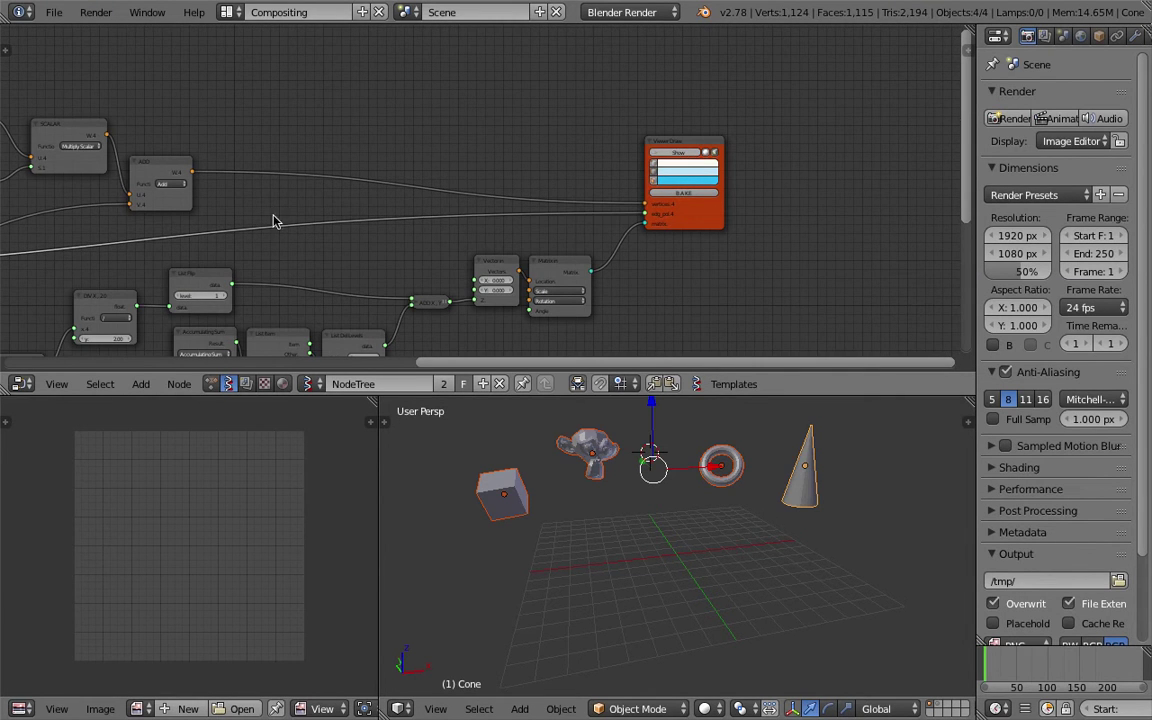
key(Home)
middle_drag(345, 150, 575, 157)
scroll(352, 185, up, 3)
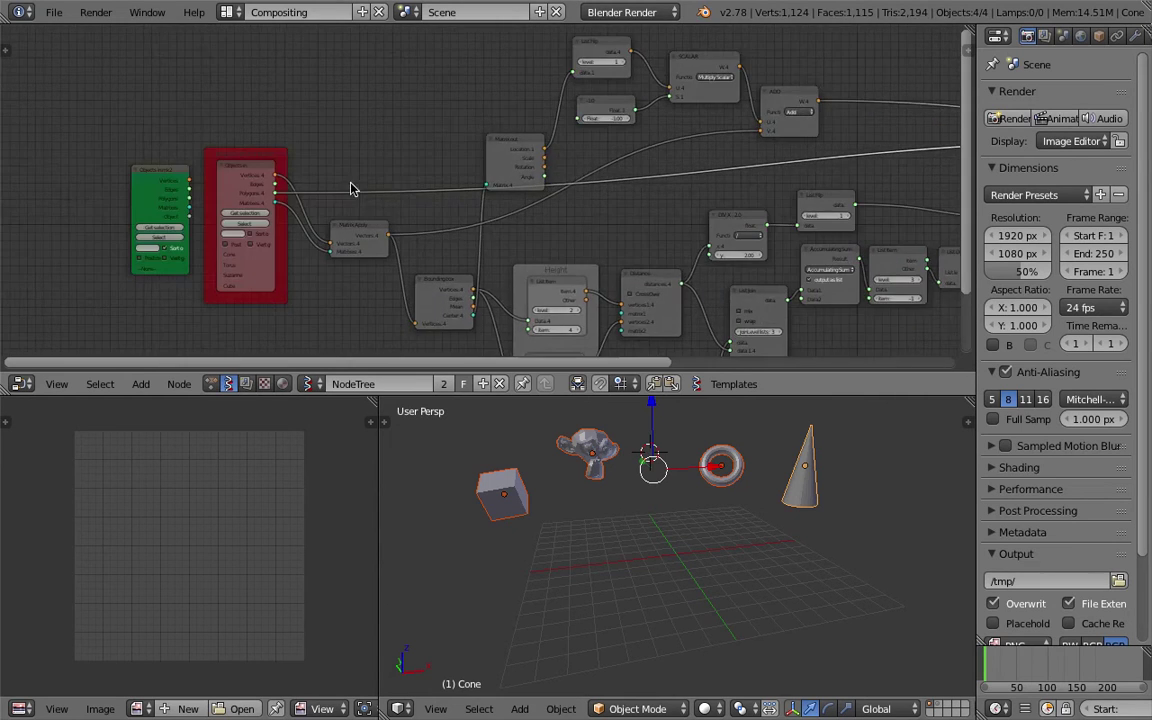
drag(305, 150, 268, 110)
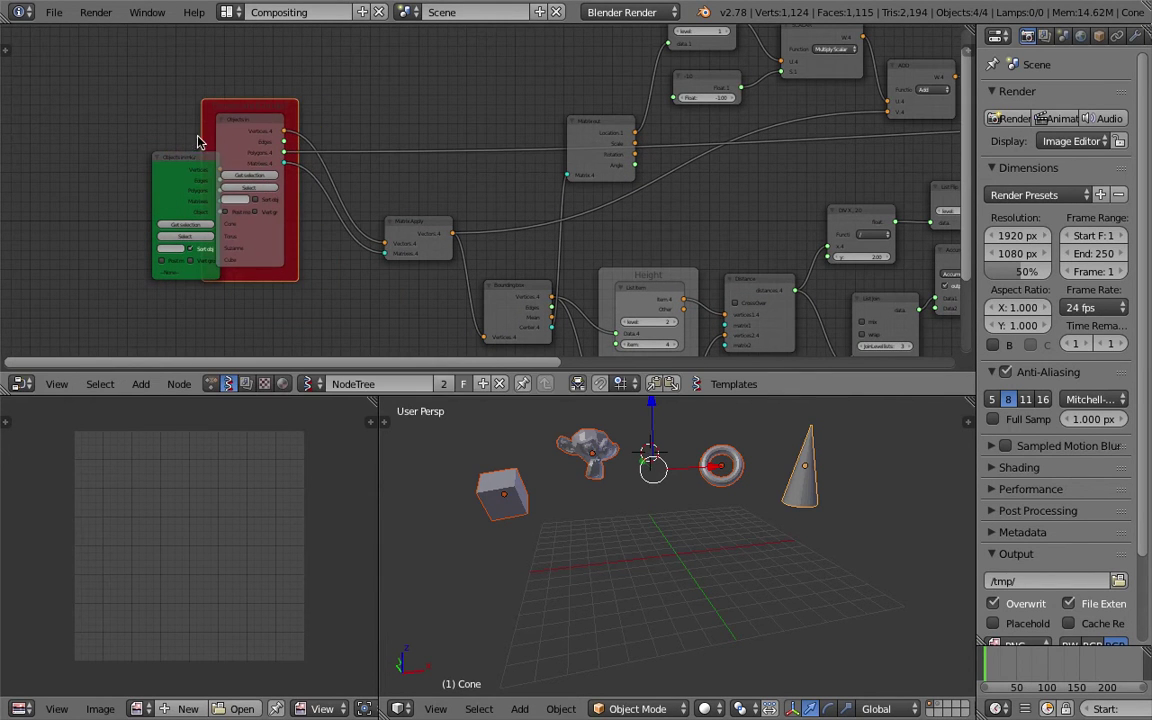
key(ctrl+z)
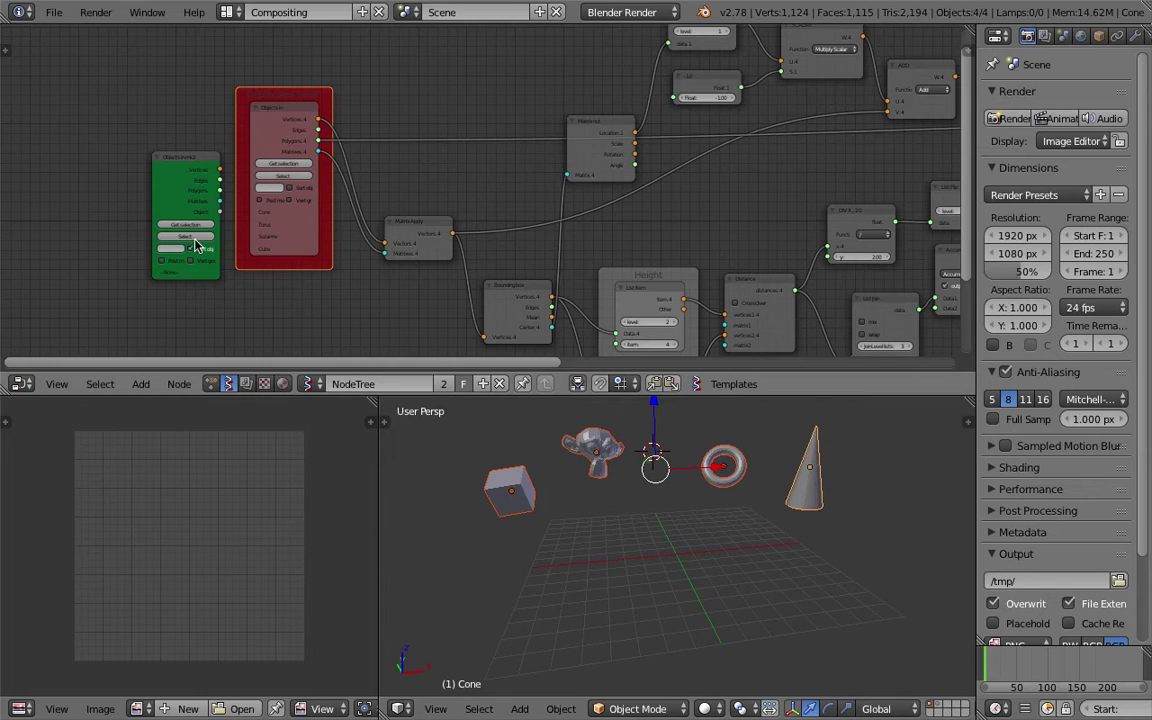
Load the four objects into the green Objects in mk2 node and move the red node aside.
click(186, 225)
middle_drag(211, 196, 235, 185)
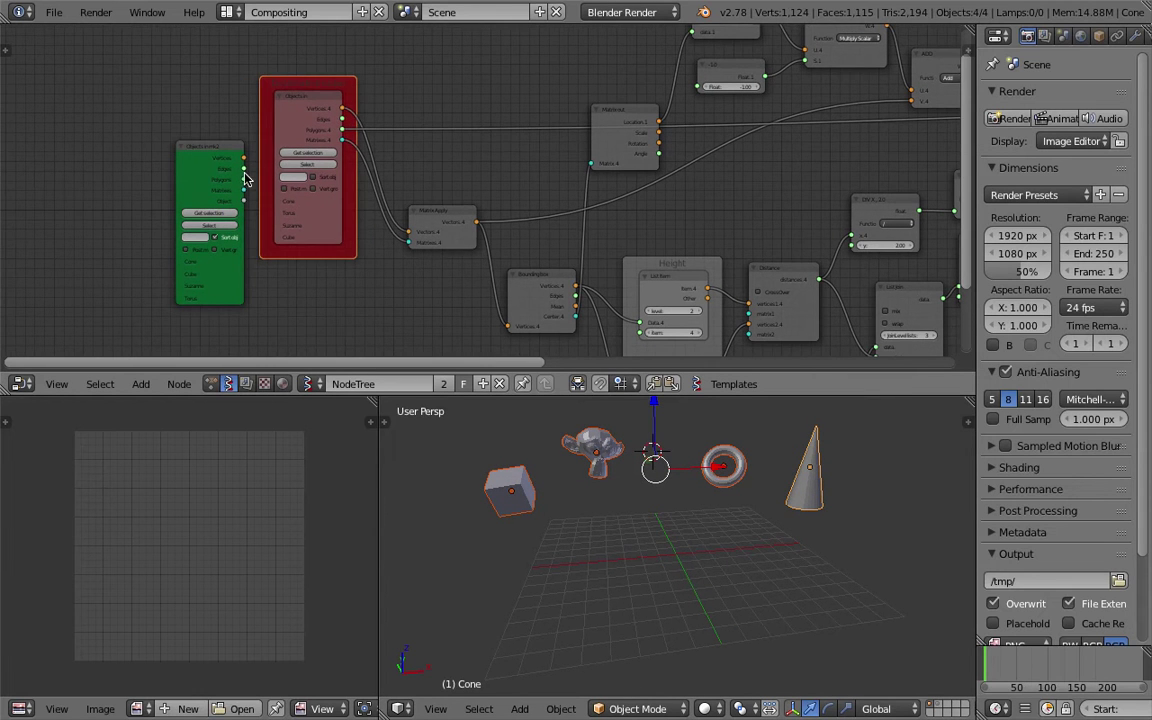
drag(308, 90, 308, 162)
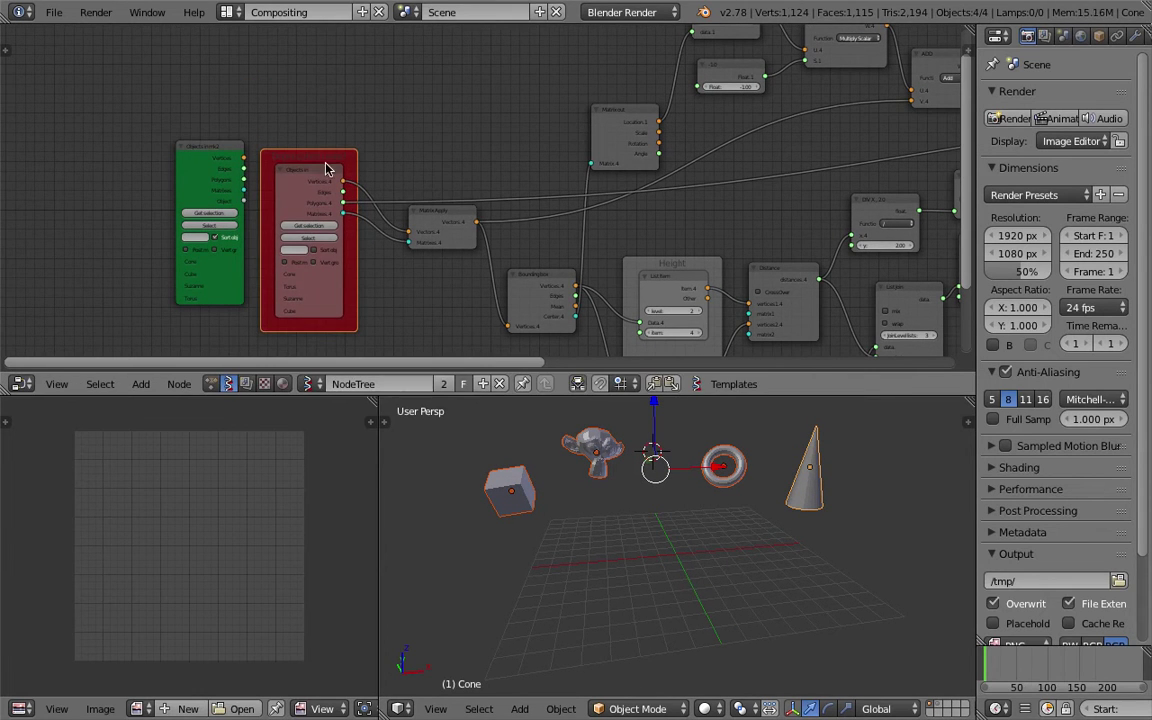
scroll(320, 168, down, 1)
middle_drag(360, 167, 273, 170)
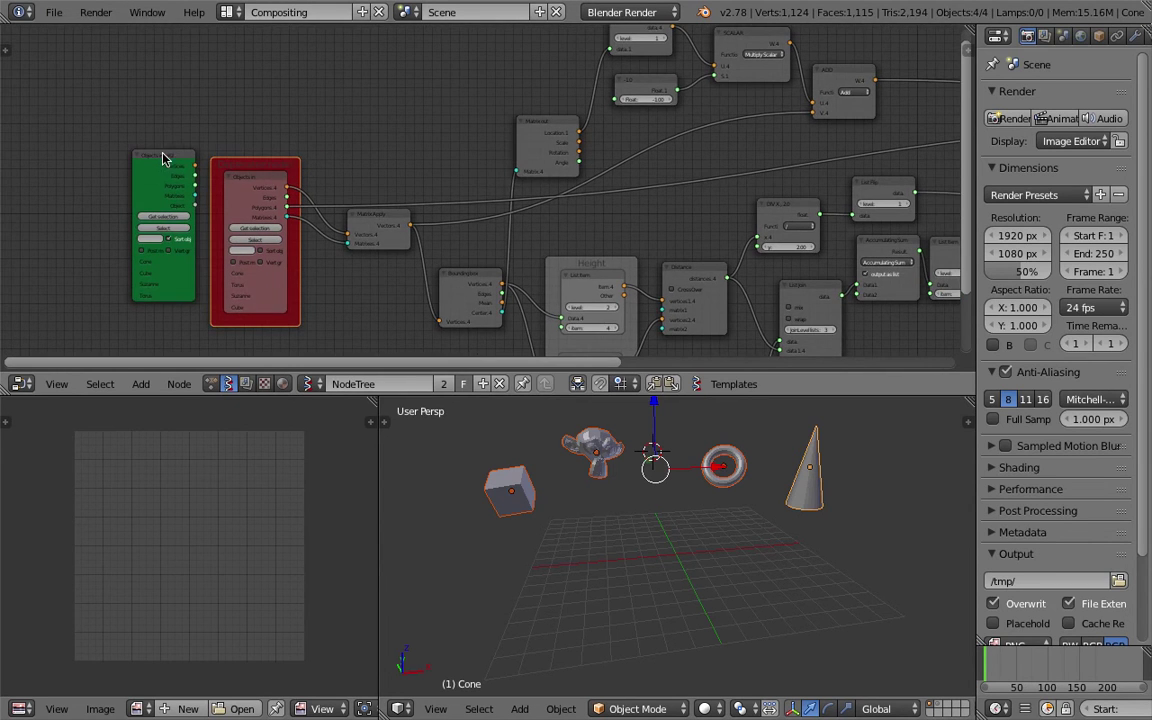
middle_drag(163, 158, 194, 179)
scroll(230, 166, up, 1)
drag(264, 170, 312, 66)
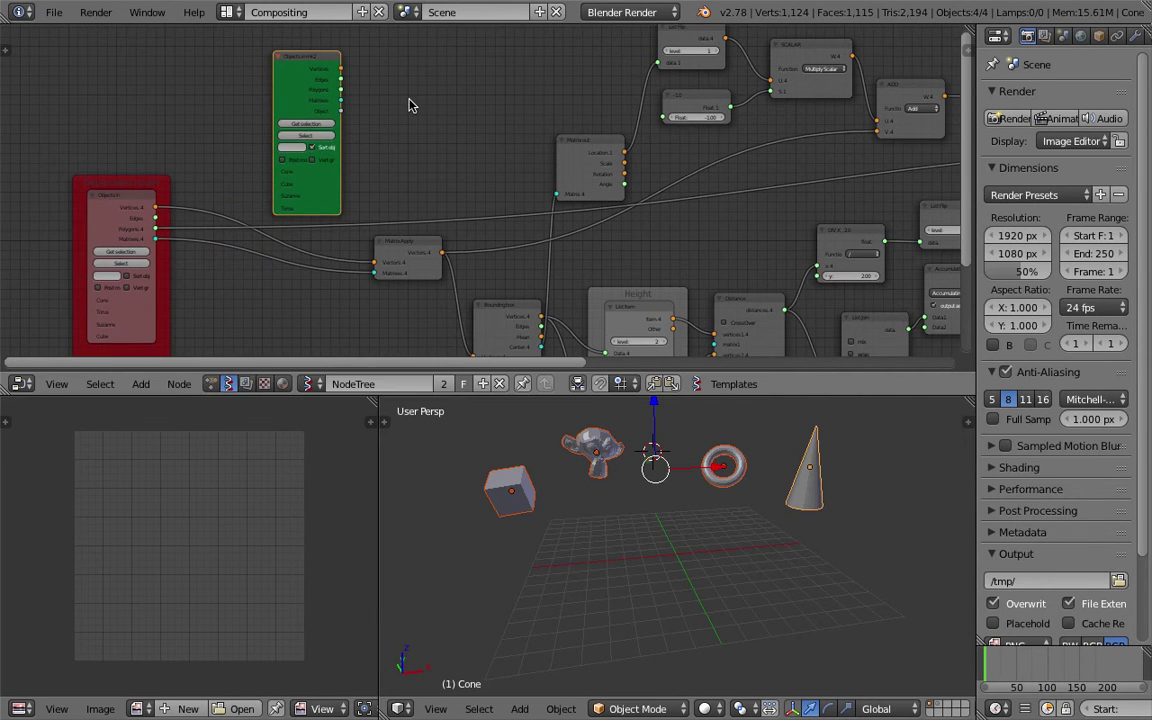
Maximize the node editor and link mk2's Vertices and Matrices into Matrix Apply.
key(ctrl+space)
drag(394, 174, 350, 153)
scroll(367, 362, down, 3)
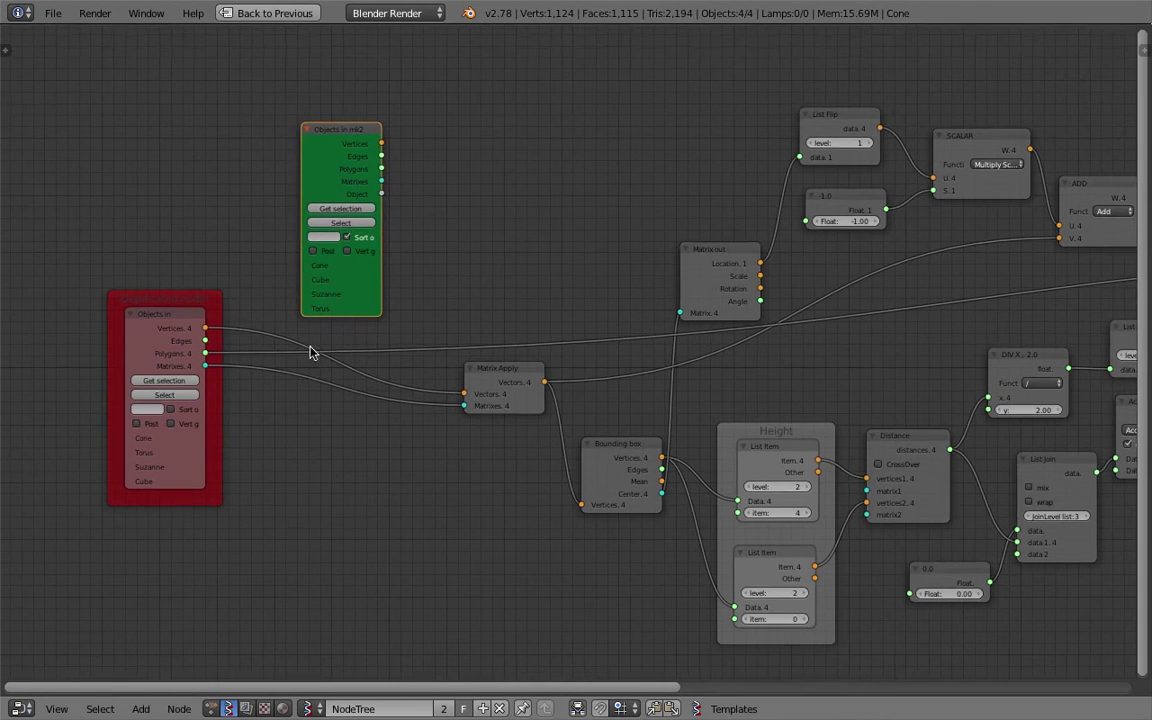
scroll(400, 341, up, 3)
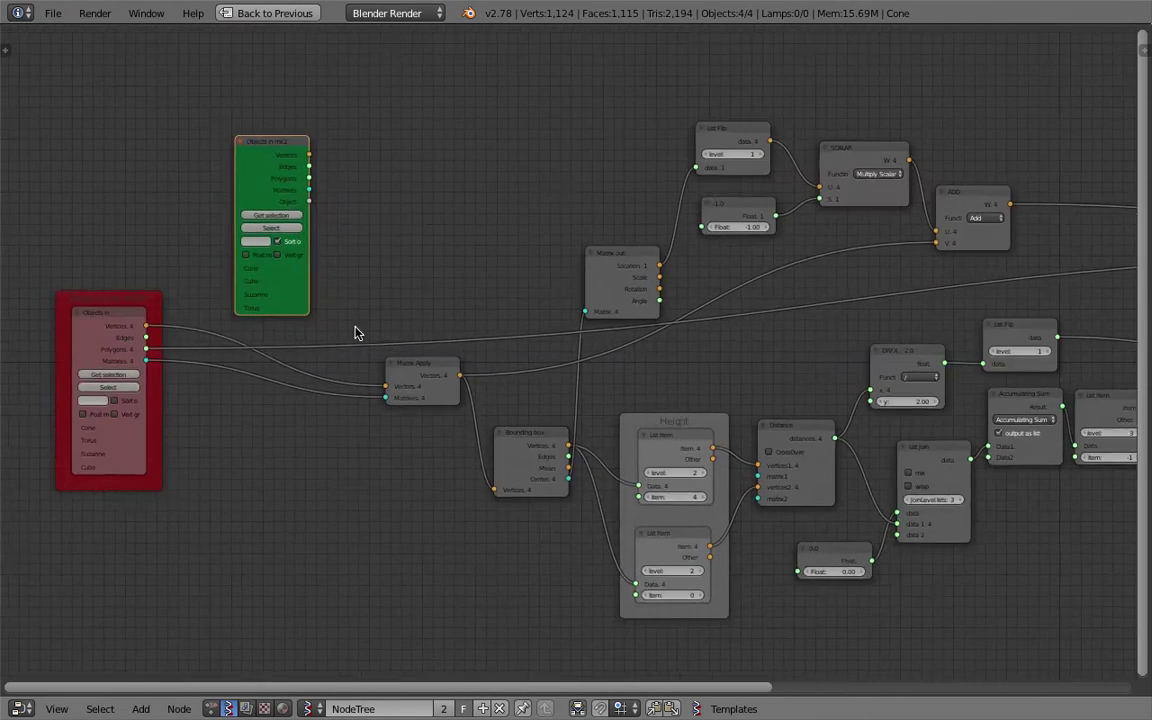
drag(418, 361, 420, 363)
drag(303, 109, 390, 392)
drag(301, 148, 391, 413)
drag(220, 375, 185, 321)
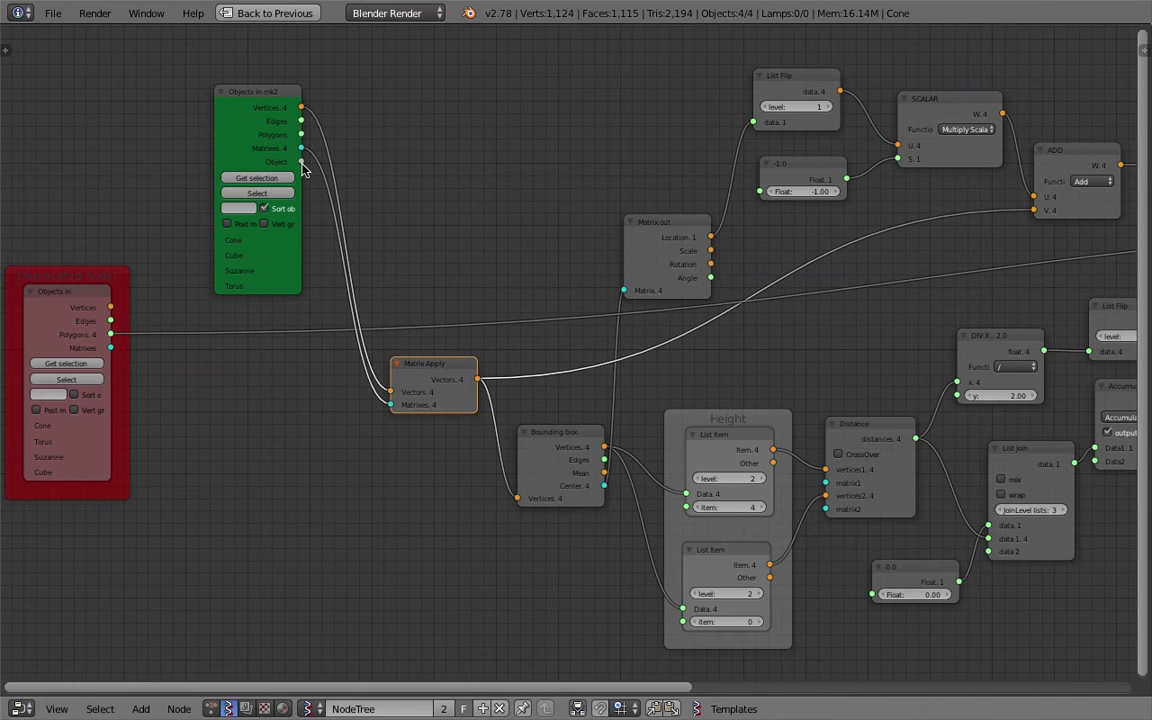
Link mk2's Polygons into Viewer Draw's edg_pol input, then restore the Compositing layout.
scroll(401, 224, down, 1)
middle_drag(401, 224, 277, 238)
scroll(277, 238, down, 1)
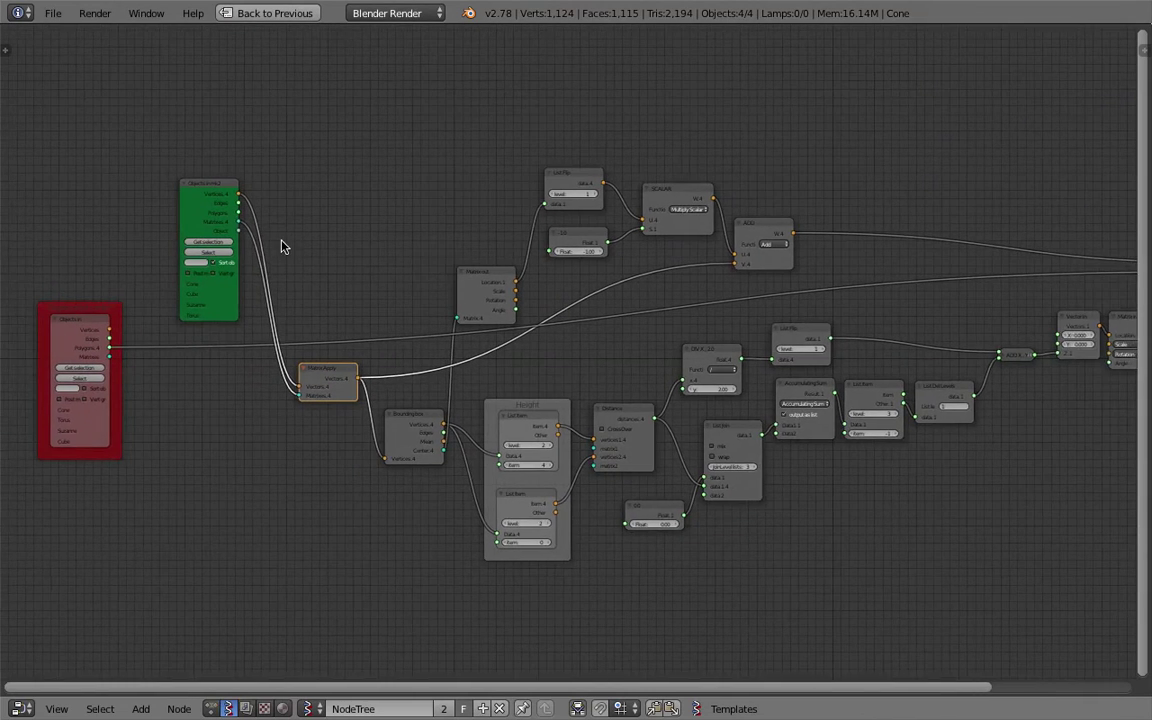
ctrl+scroll(283, 247, down, 3)
mouse_move(93, 216)
mouse_down()
mouse_move(684, 291)
mouse_move(1076, 277)
mouse_up()
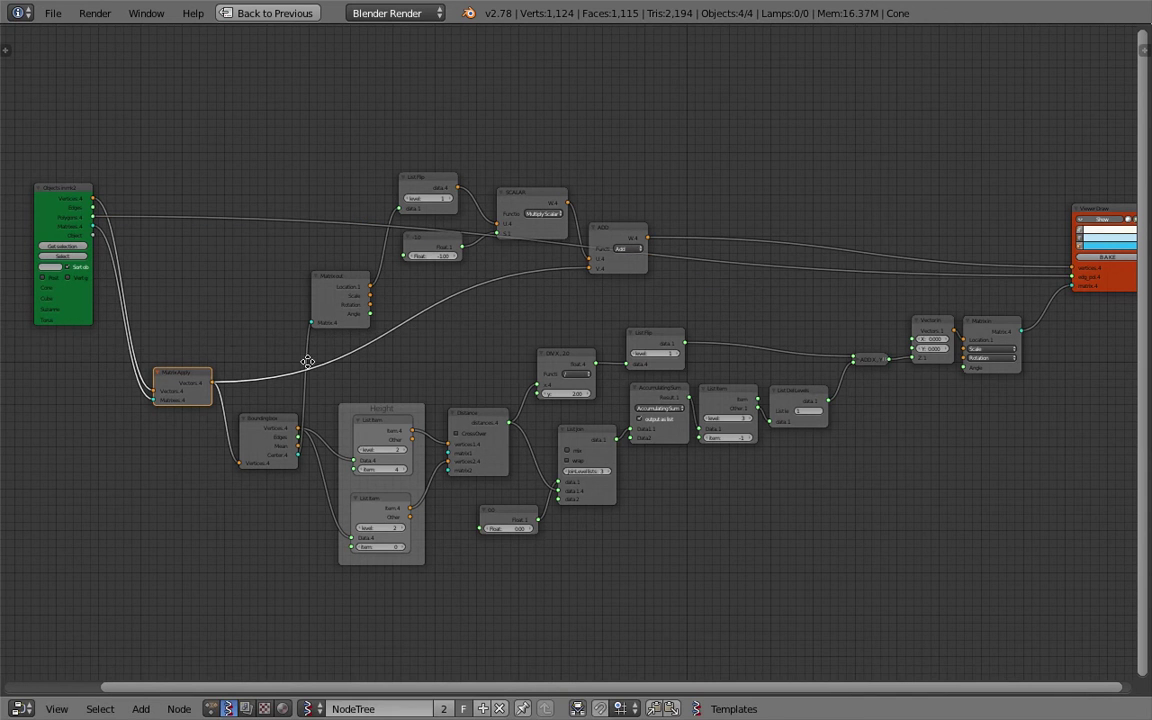
middle_drag(308, 362, 461, 337)
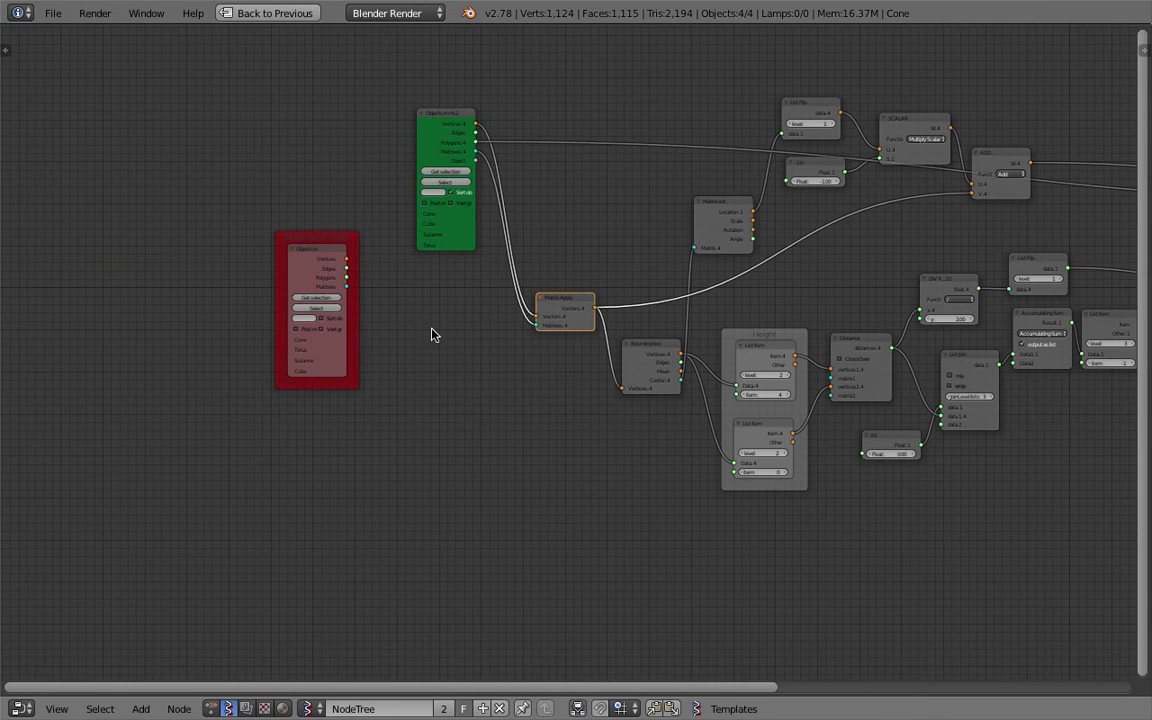
key(ctrl+Up)
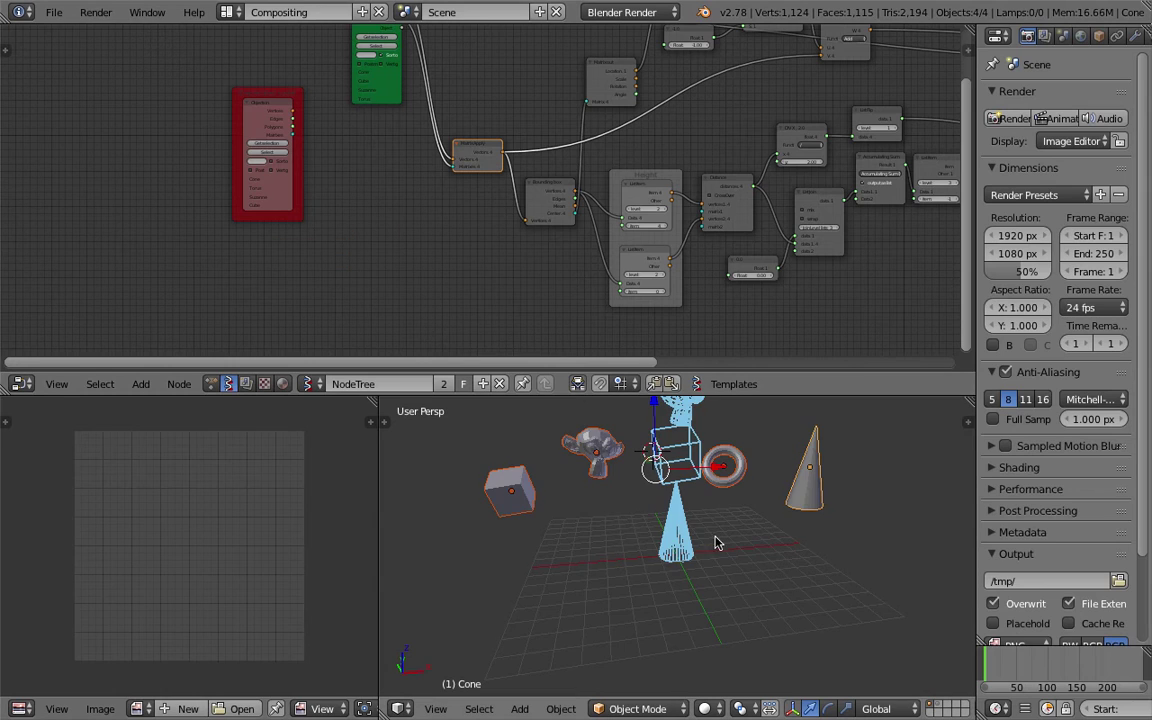
Move the four source objects off to the left and orbit the 3D view.
scroll(720, 540, down, 5)
key(g)
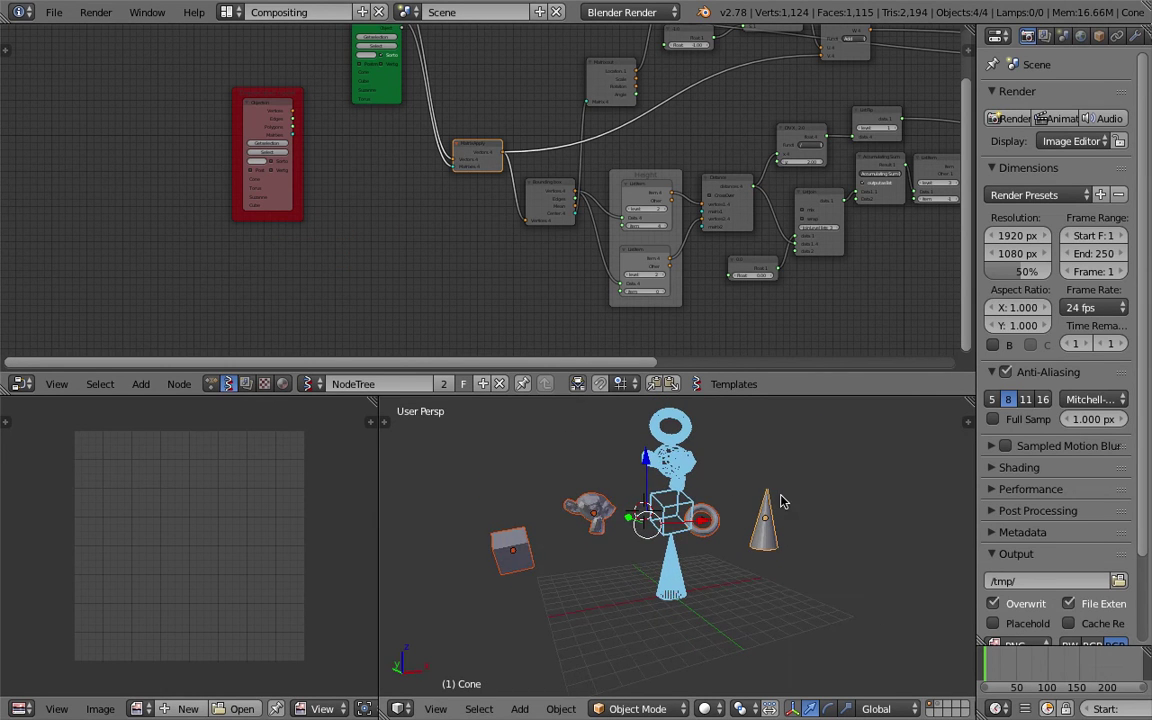
click(489, 540)
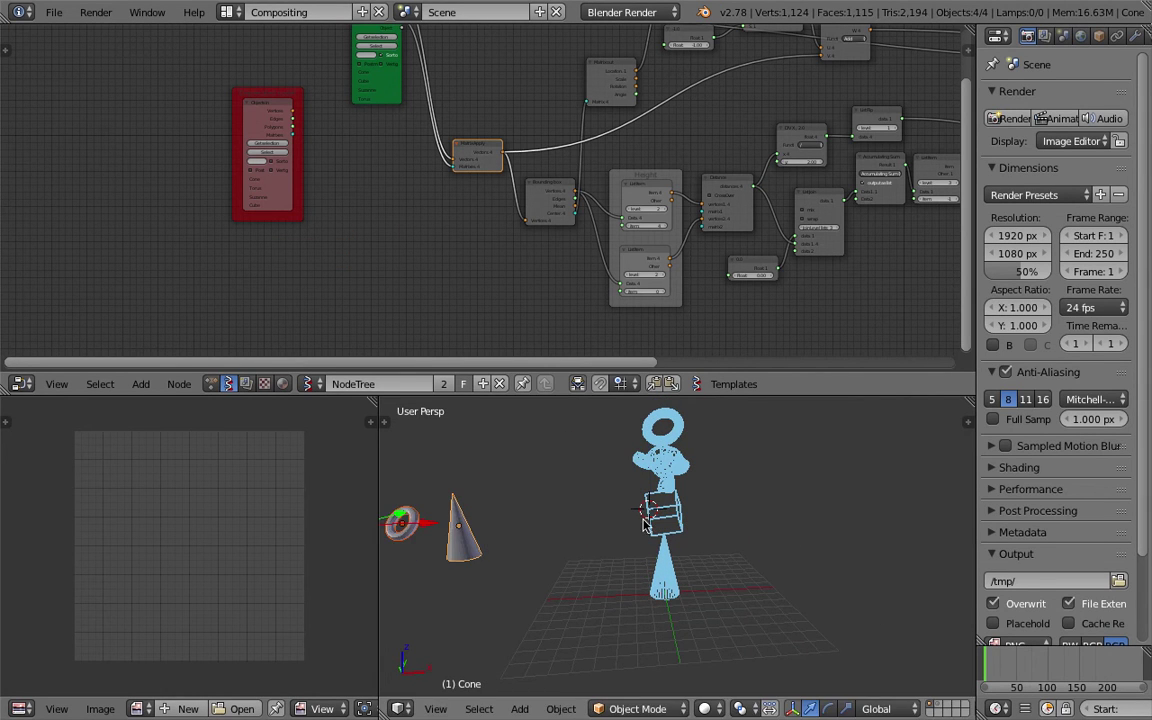
key(g)
click(689, 526)
middle_drag(689, 526, 748, 413)
Resize the viewport and node editor, and bring the Viewer Draw node into view.
drag(761, 393, 765, 293)
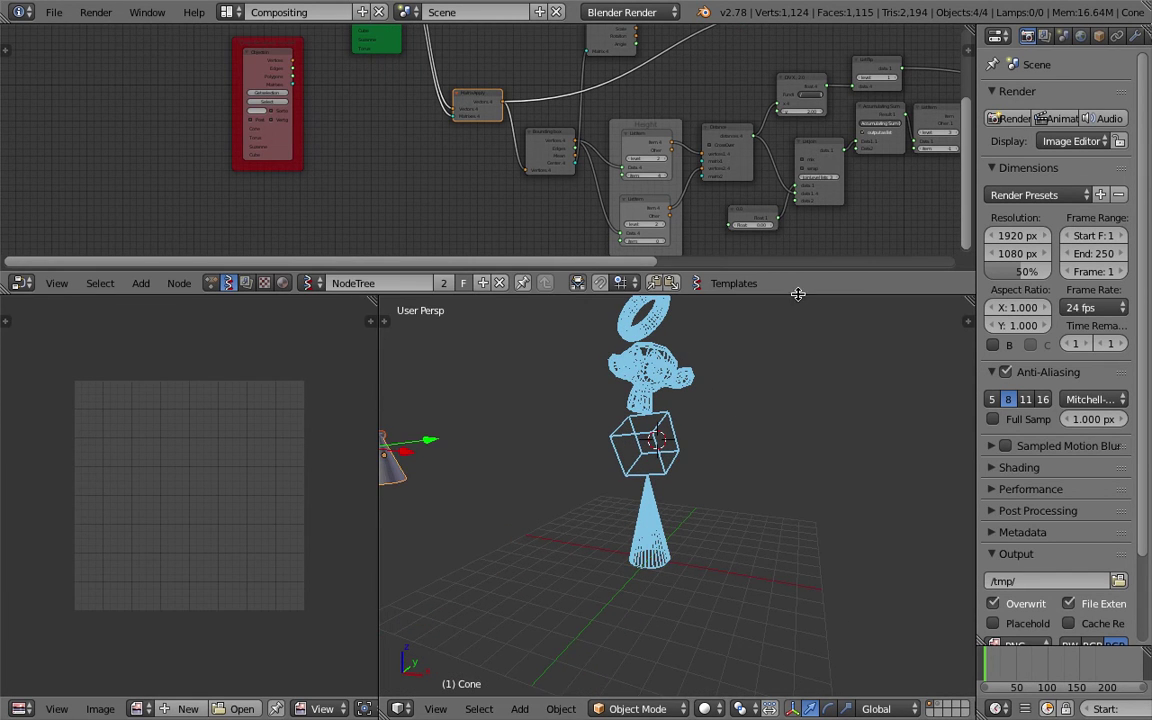
drag(715, 271, 715, 420)
middle_drag(773, 222, 393, 270)
middle_drag(673, 236, 473, 306)
scroll(808, 255, up, 3)
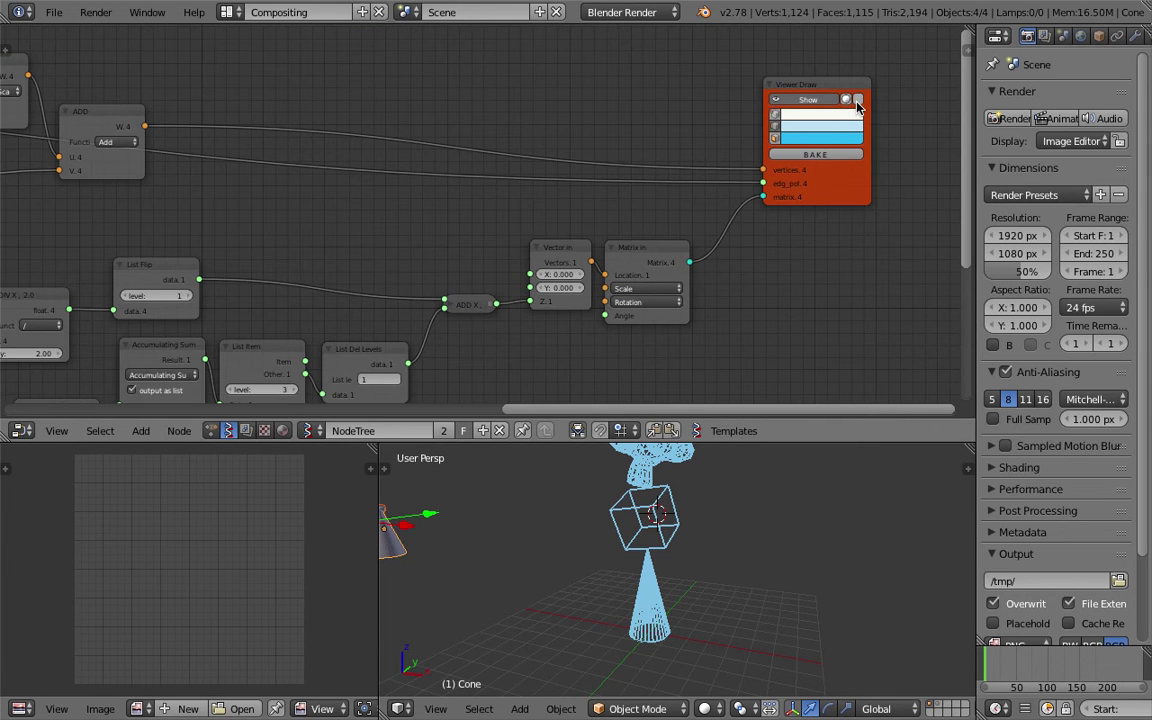
Switch Viewer Draw from edges to faces and bake the viewer output into real objects.
click(778, 128)
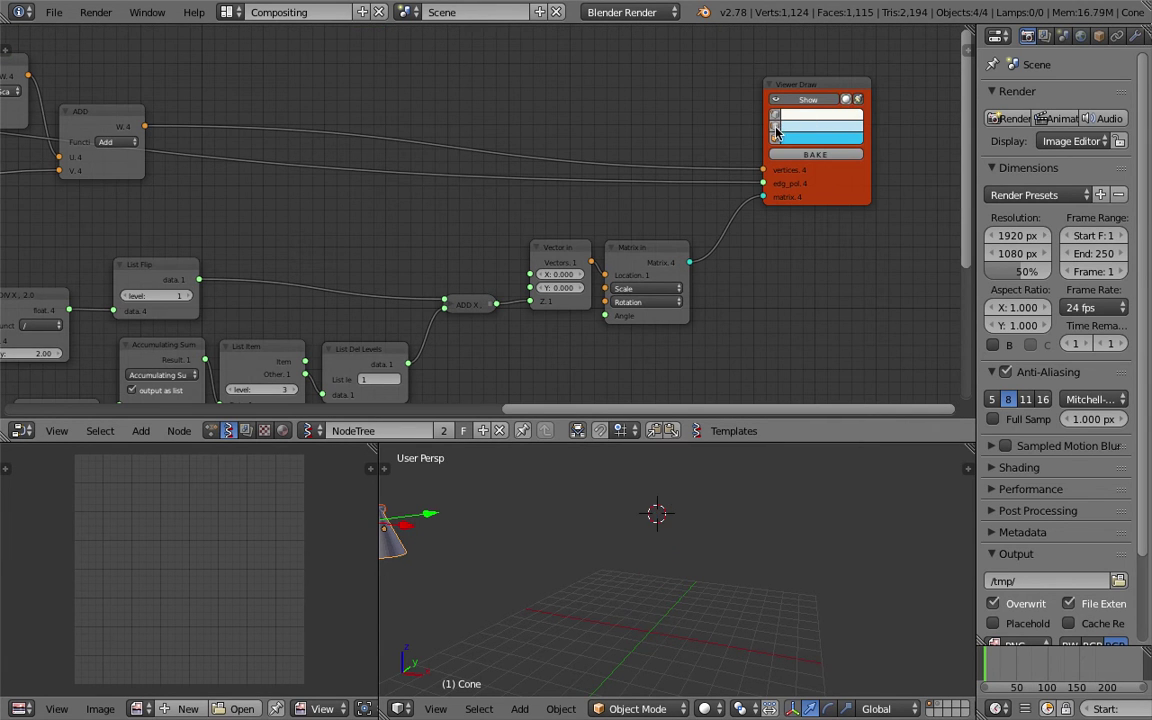
click(777, 138)
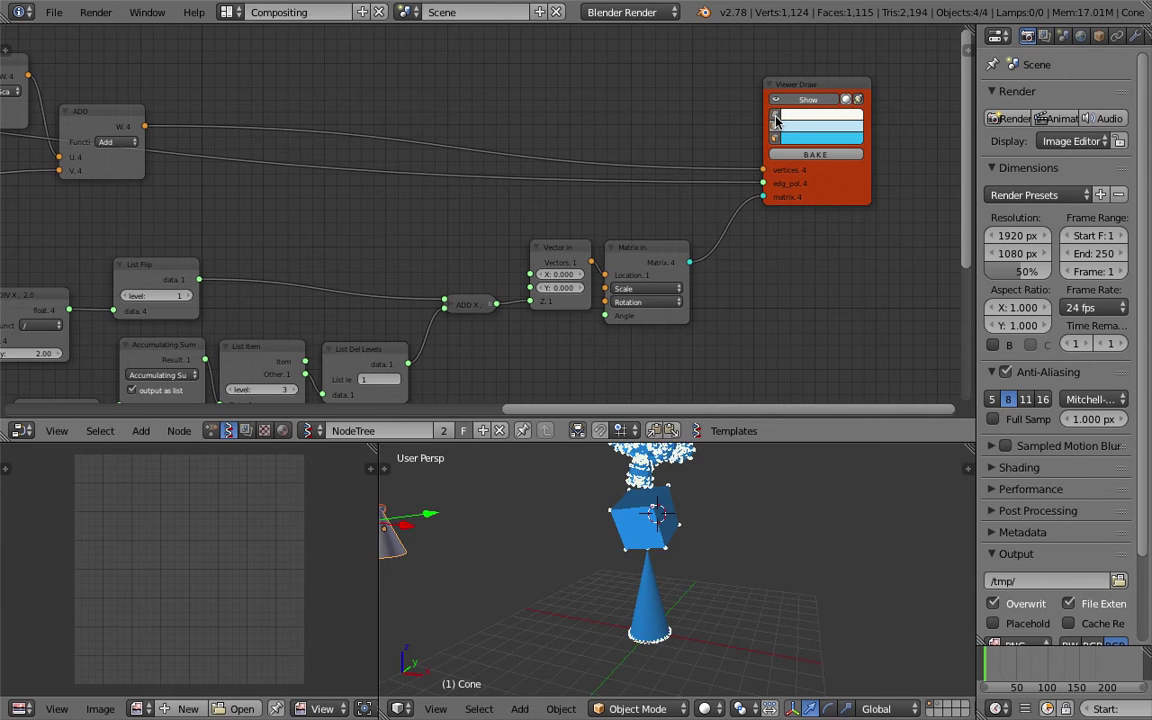
drag(748, 443, 765, 318)
click(815, 92)
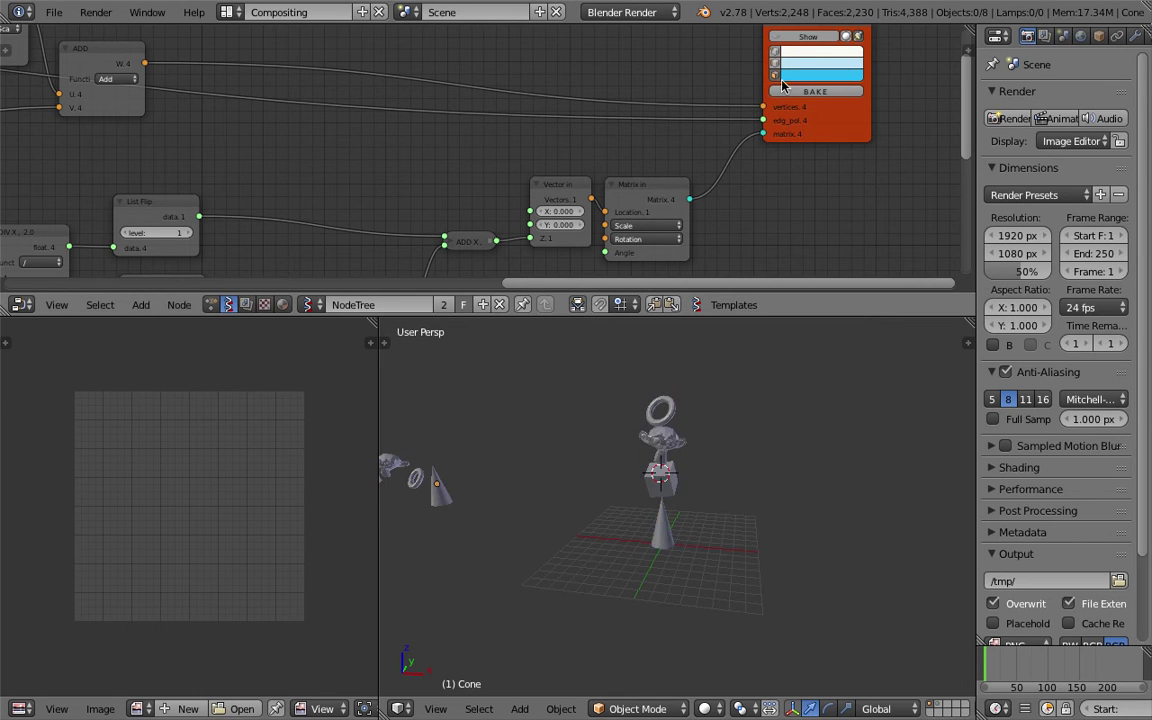
Box-select the four small original objects and move them off to the left.
key(Home)
key(b)
drag(418, 444, 589, 561)
key(g)
click(725, 537)
key(g)
click(645, 537)
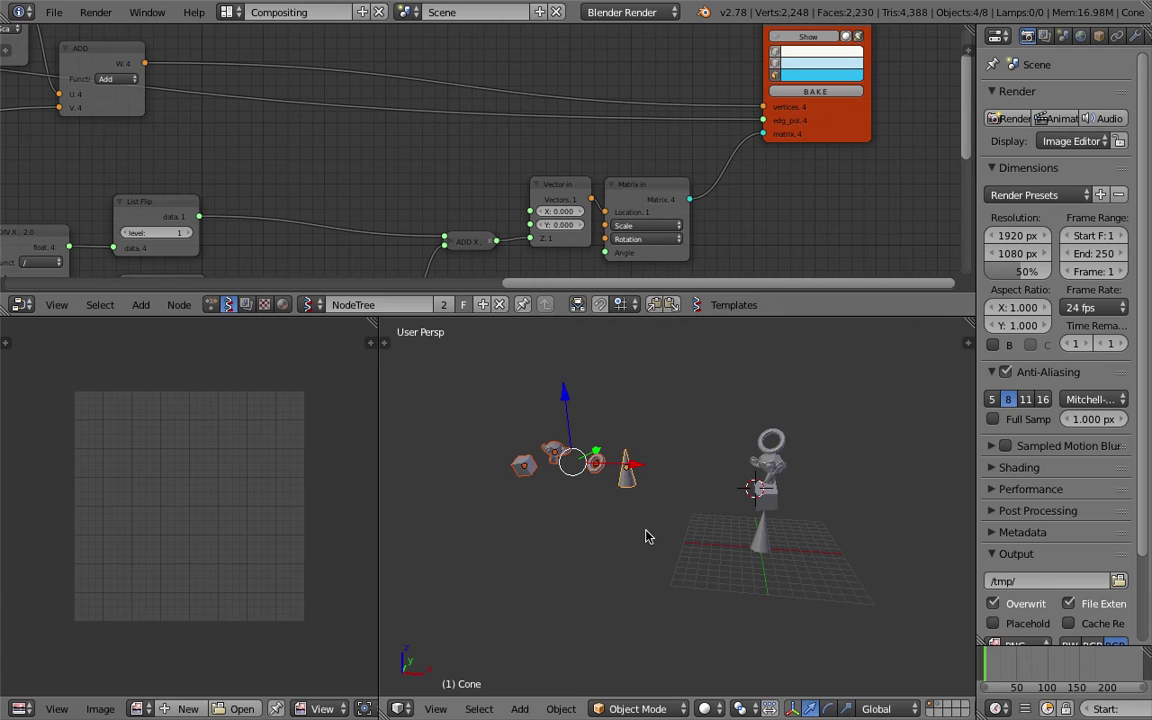
Deselect everything, frame all objects and enlarge the 3D view.
key(b)
drag(715, 404, 830, 514)
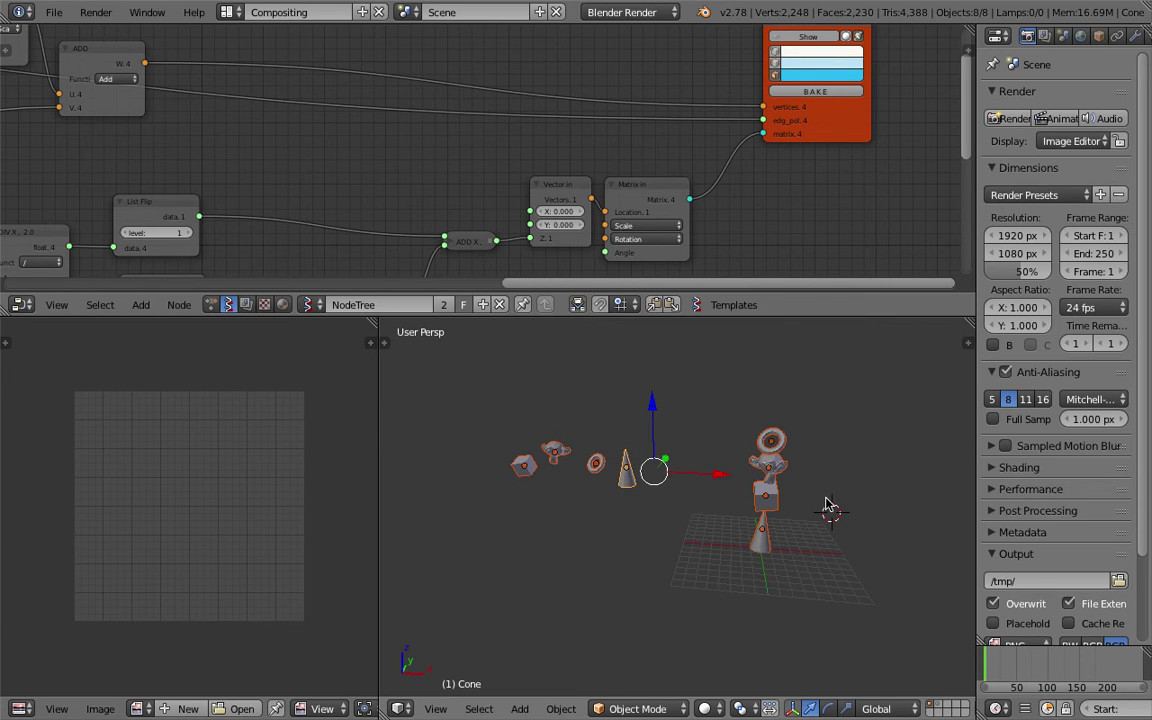
key(a)
key(Home)
drag(805, 314, 797, 234)
shift+middle_drag(797, 250, 616, 317)
Draw an annotation loop around the baked tower.
scroll(715, 376, up, 4)
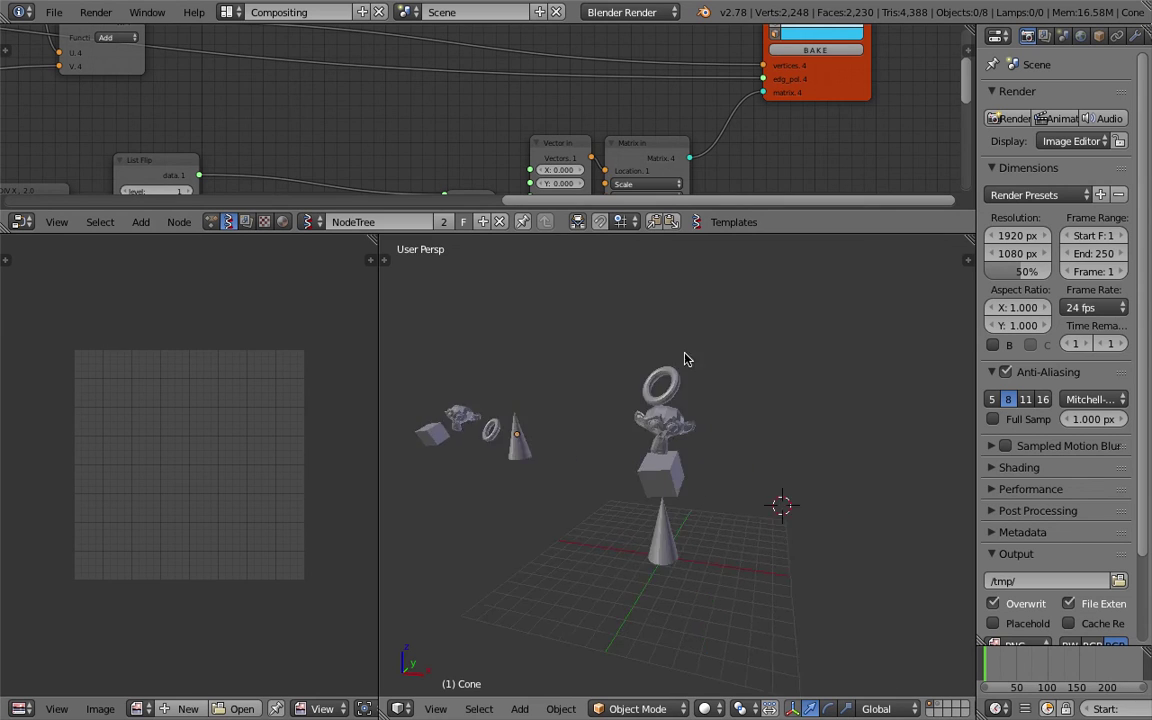
scroll(715, 376, down, 2)
mouse_move(612, 309)
mouse_down()
mouse_move(608, 398)
mouse_move(615, 550)
mouse_move(753, 492)
mouse_move(747, 361)
mouse_move(687, 271)
mouse_move(578, 345)
mouse_move(571, 458)
mouse_move(610, 556)
mouse_move(717, 615)
mouse_move(752, 516)
mouse_move(752, 302)
mouse_up()
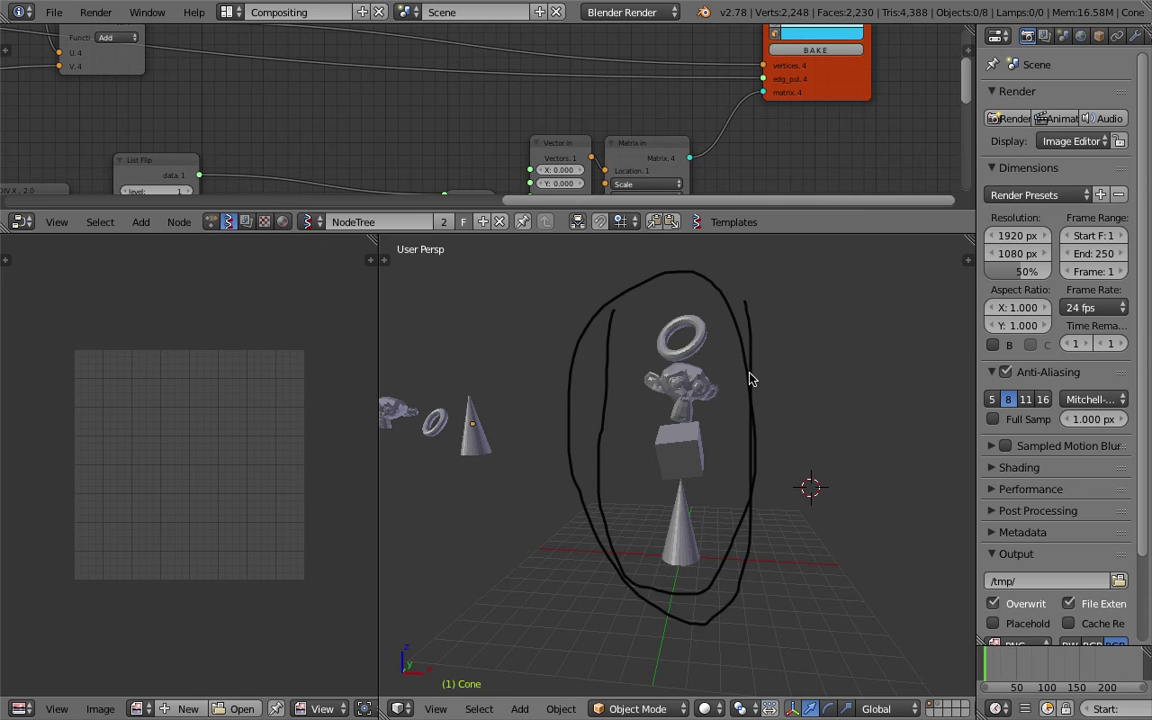
mouse_move(752, 378)
middle_down()
mouse_move(728, 386)
mouse_move(740, 386)
mouse_move(700, 428)
mouse_move(712, 442)
mouse_move(692, 440)
mouse_move(640, 385)
mouse_move(593, 360)
mouse_move(537, 384)
middle_up()
Draw a brace annotation over the four small originals and show the Transform panel.
mouse_move(439, 397)
mouse_down()
mouse_move(492, 365)
mouse_move(497, 385)
mouse_move(548, 385)
mouse_up()
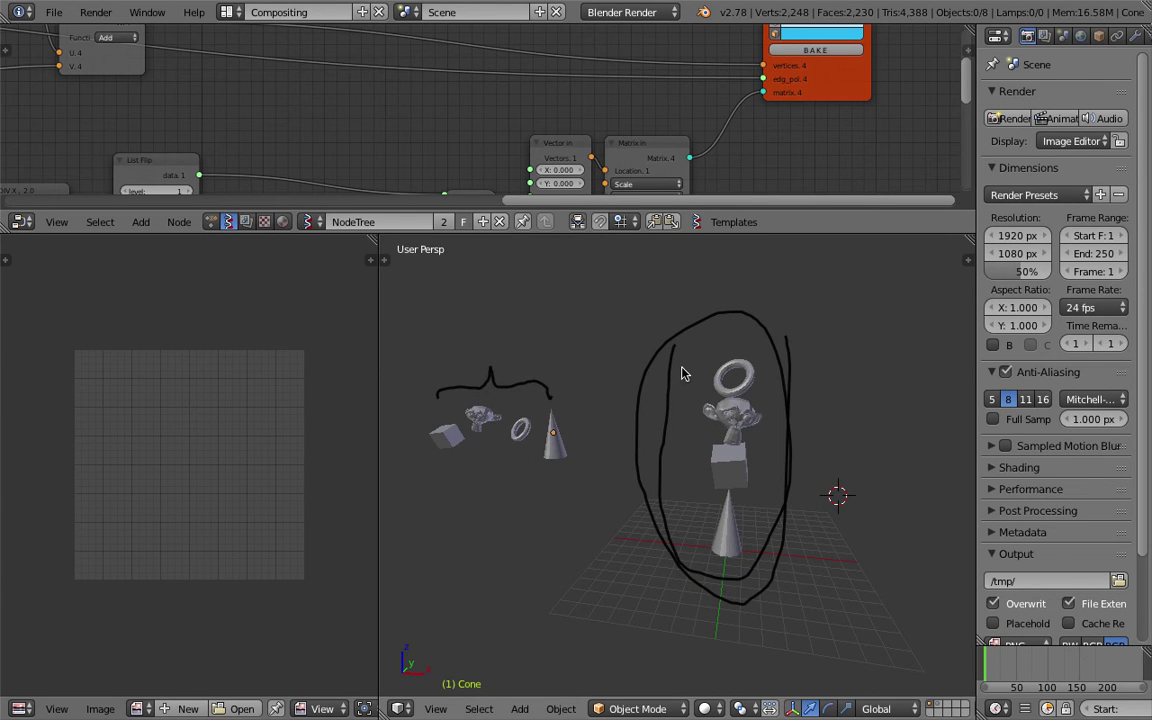
mouse_move(677, 334)
middle_down()
mouse_move(586, 399)
mouse_move(599, 404)
middle_up()
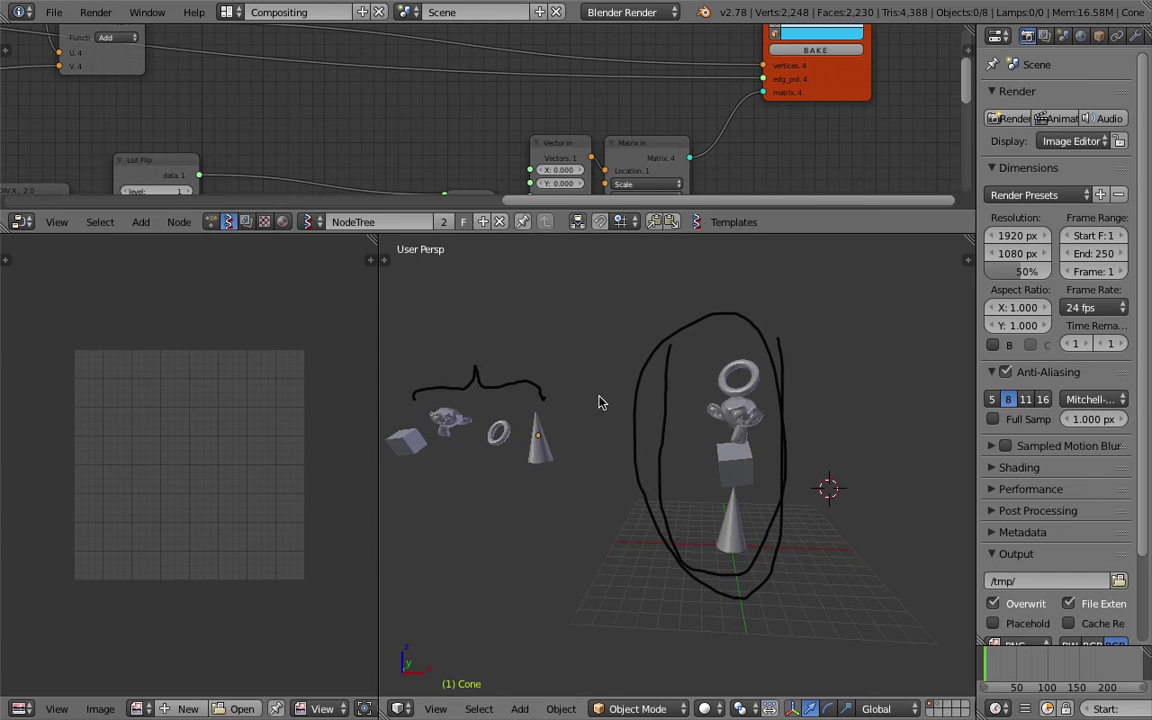
drag(378, 342, 270, 345)
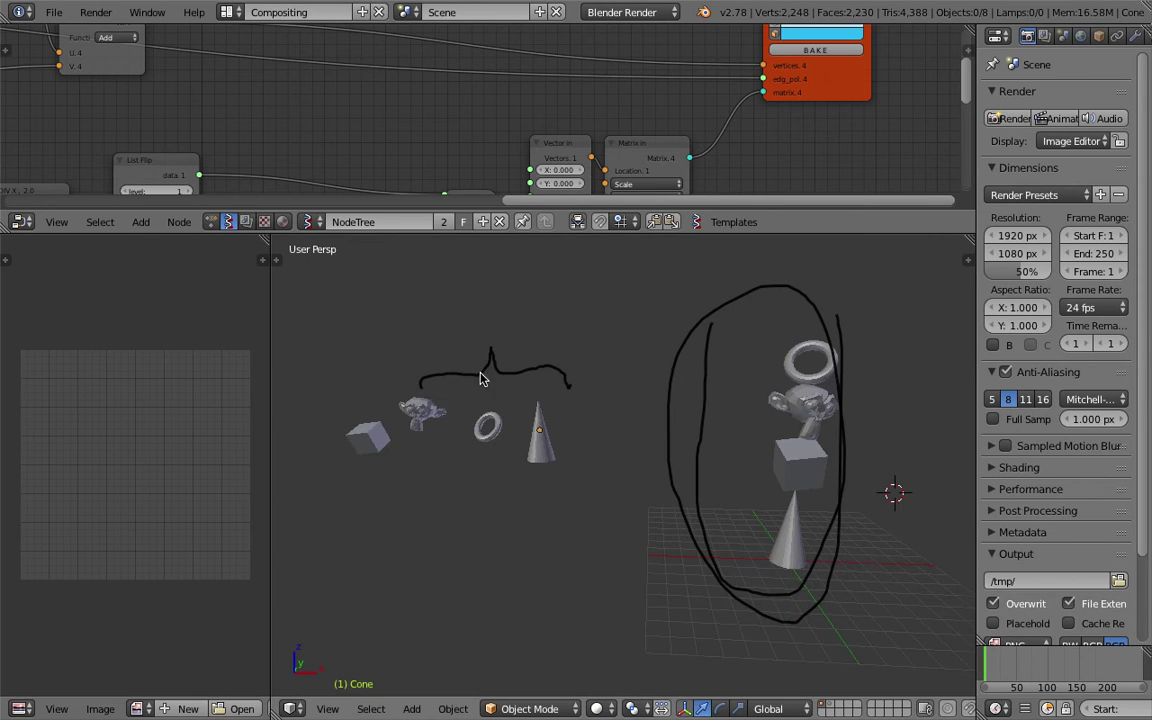
mouse_move(752, 370)
middle_down()
mouse_move(707, 360)
mouse_move(733, 302)
middle_up()
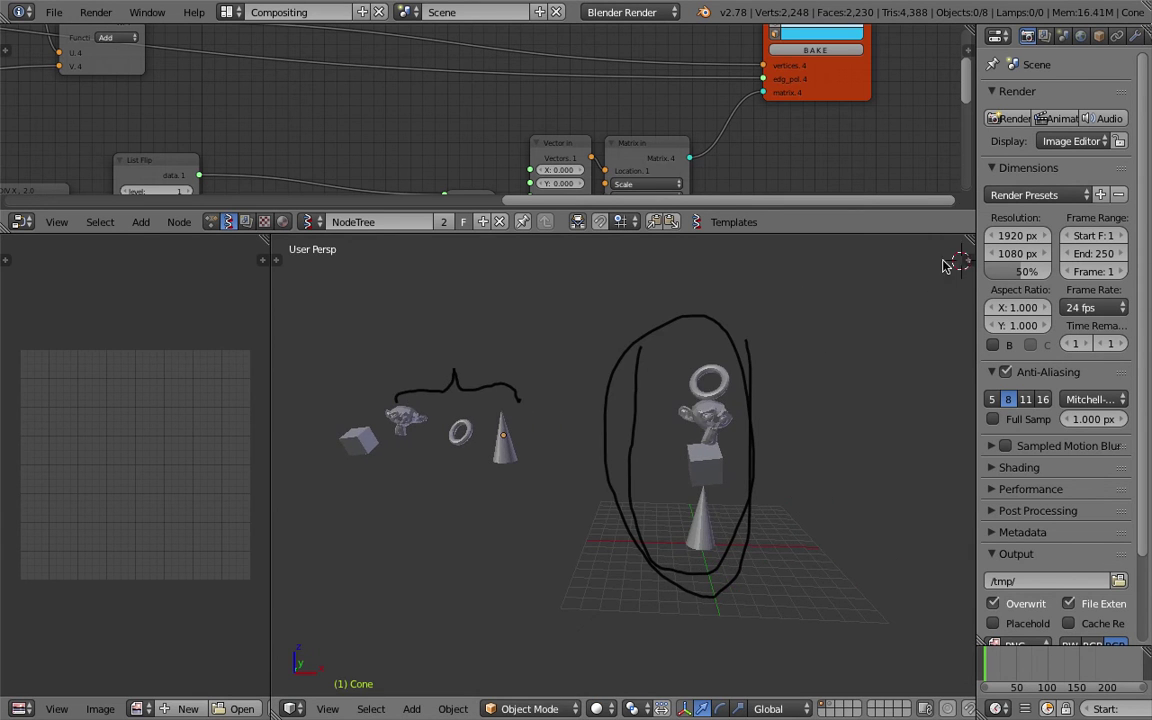
key(n)
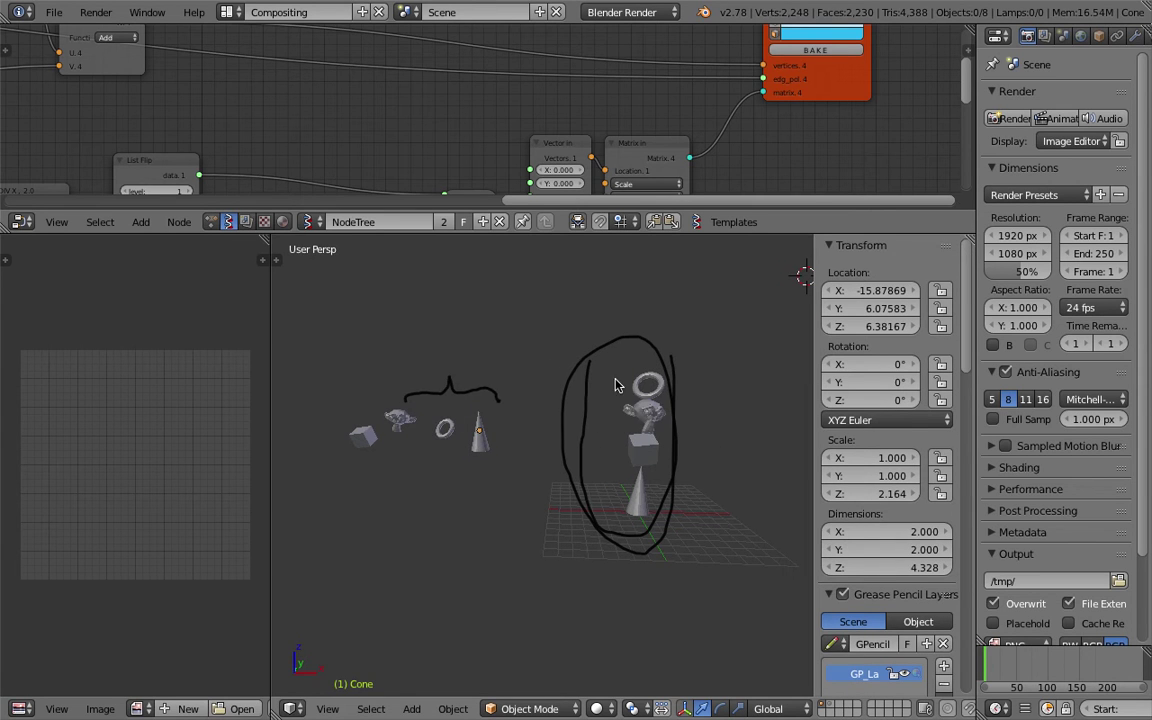
Set the original Suzanne's X and Y location to 0, after checking the baked monkey's position.
right_click(632, 411)
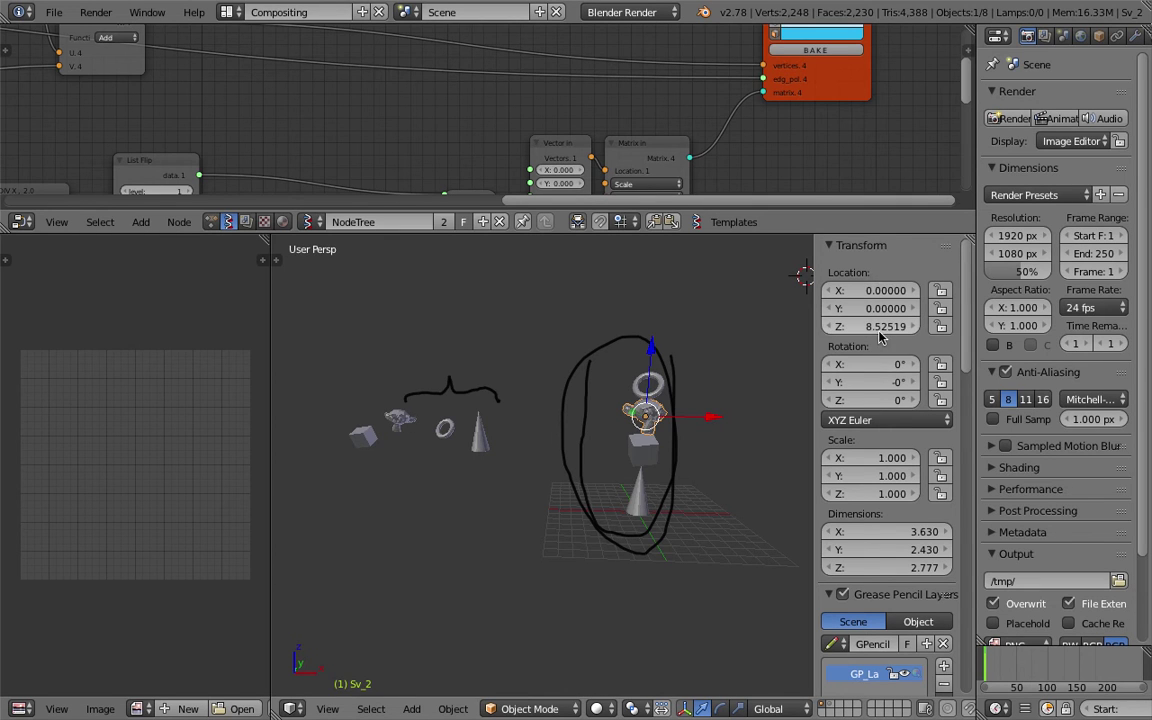
right_click(405, 421)
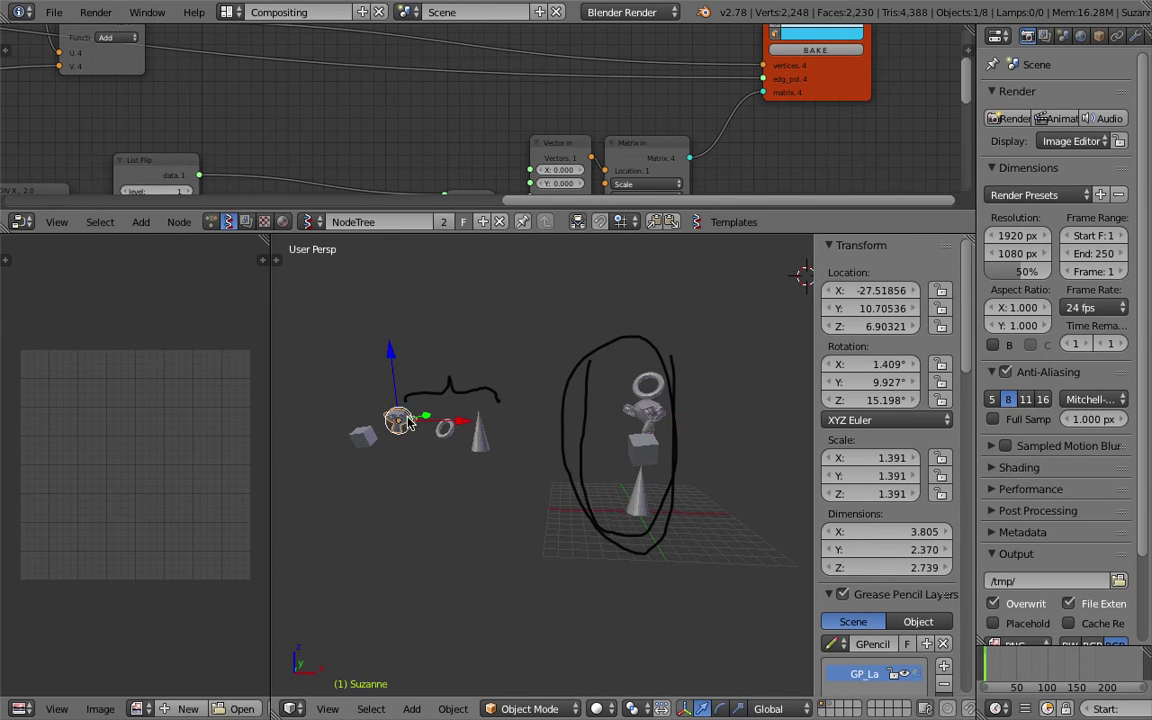
drag(878, 290, 880, 305)
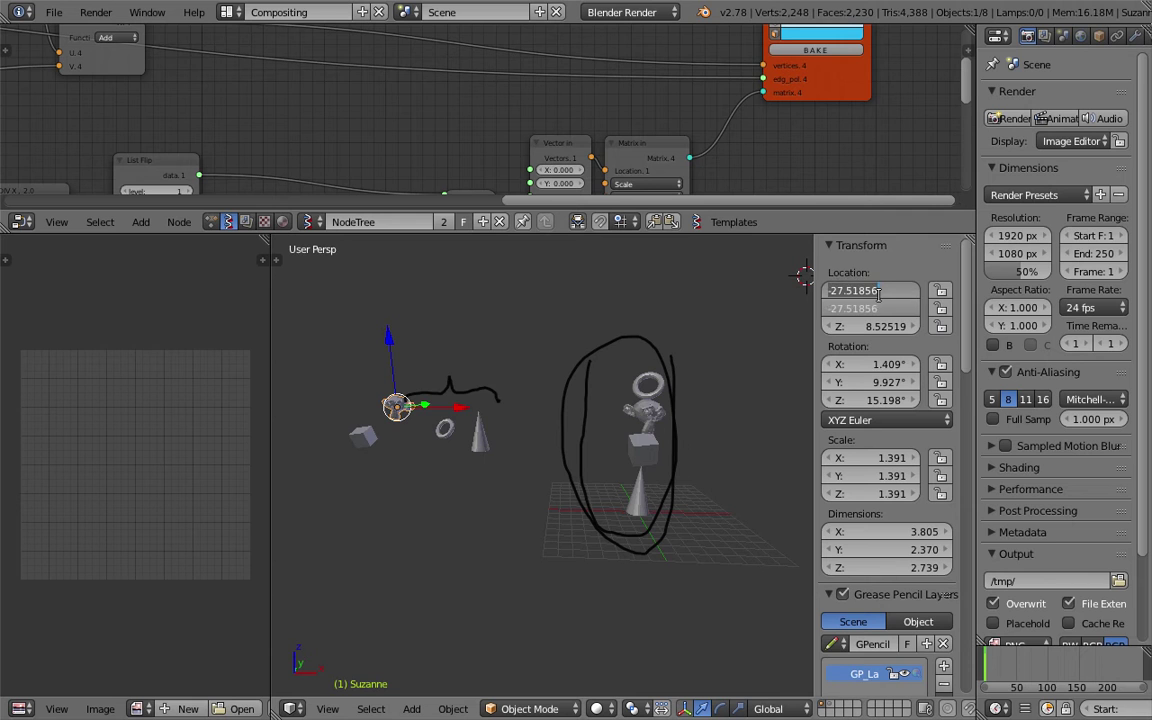
text(0)
key(Return)
middle_drag(553, 476, 560, 415)
scroll(575, 395, up, 5)
scroll(590, 357, down, 5)
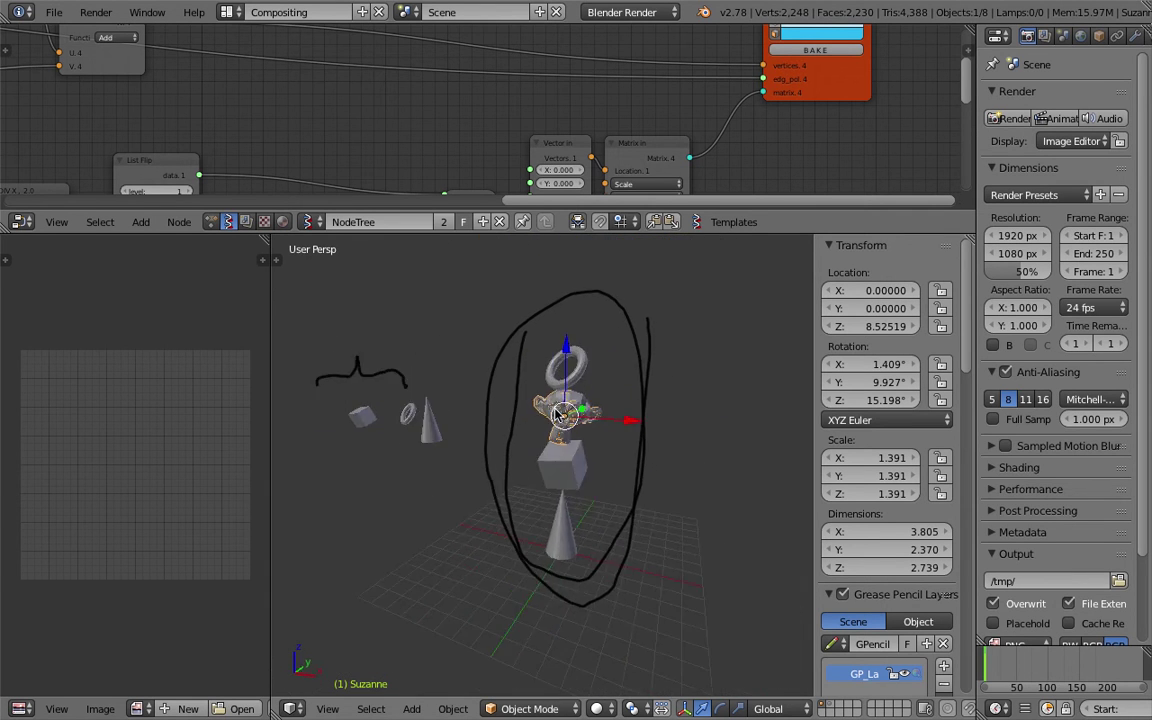
Reset the original torus to the origin and raise it to Z 11.00227.
right_click(615, 300)
scroll(563, 395, down, 3)
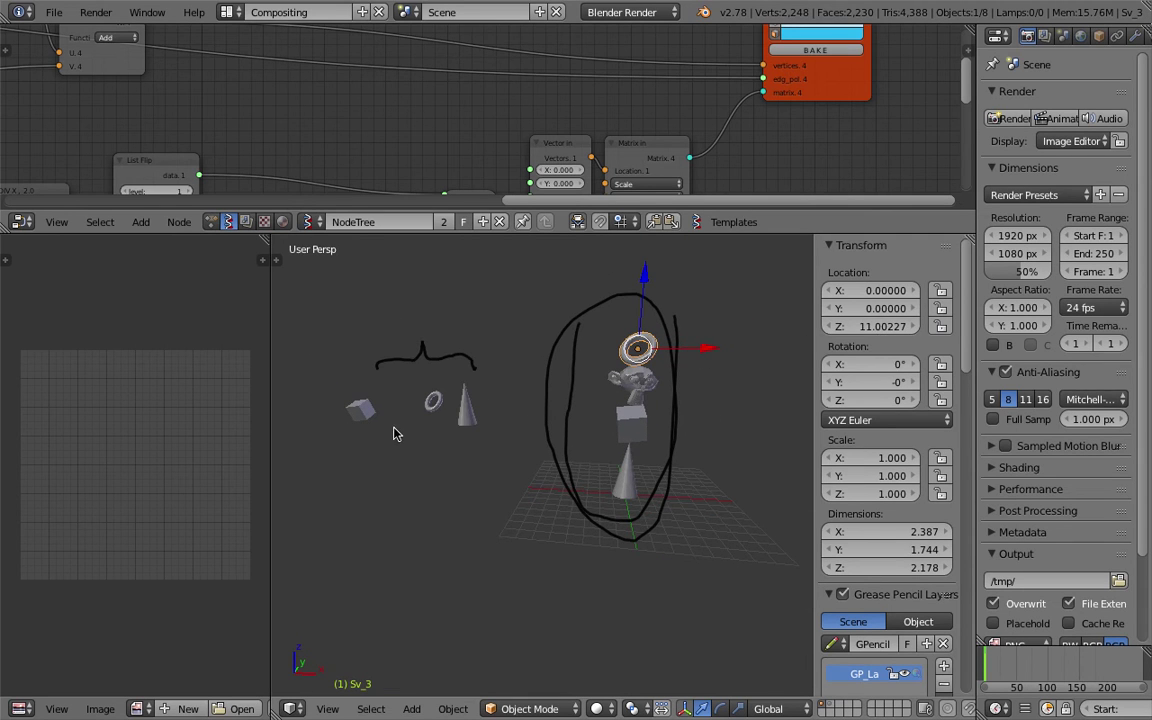
right_click(385, 372)
key(alt+g)
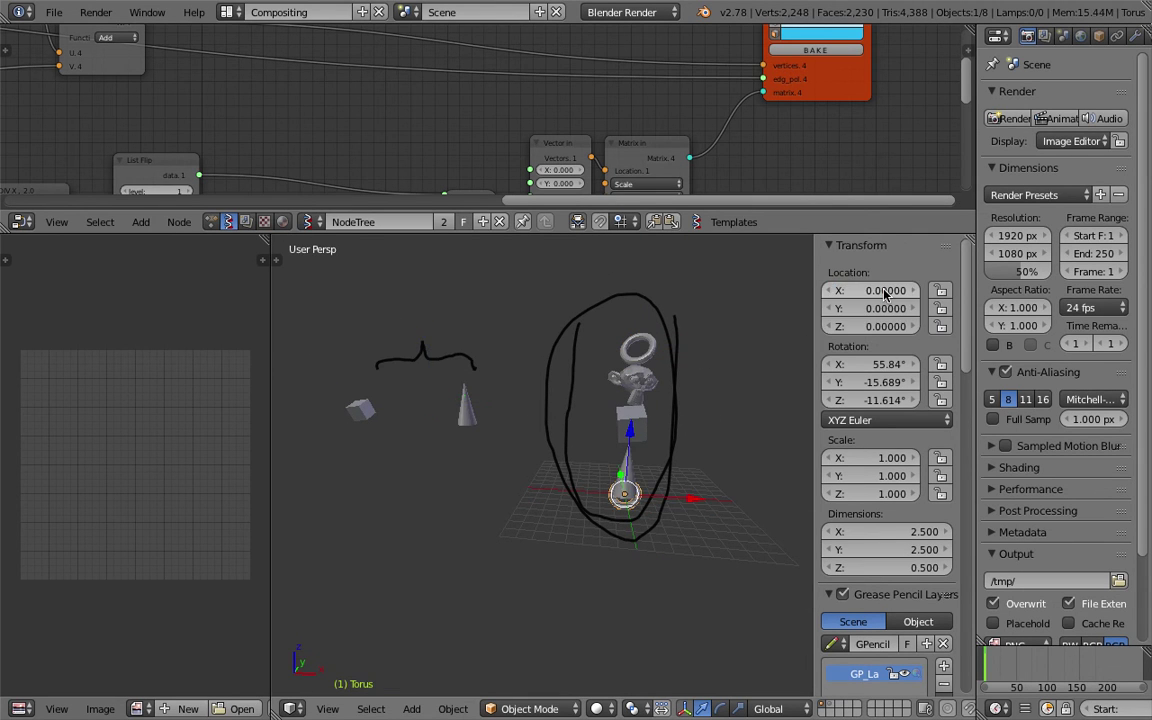
drag(880, 327, 878, 334)
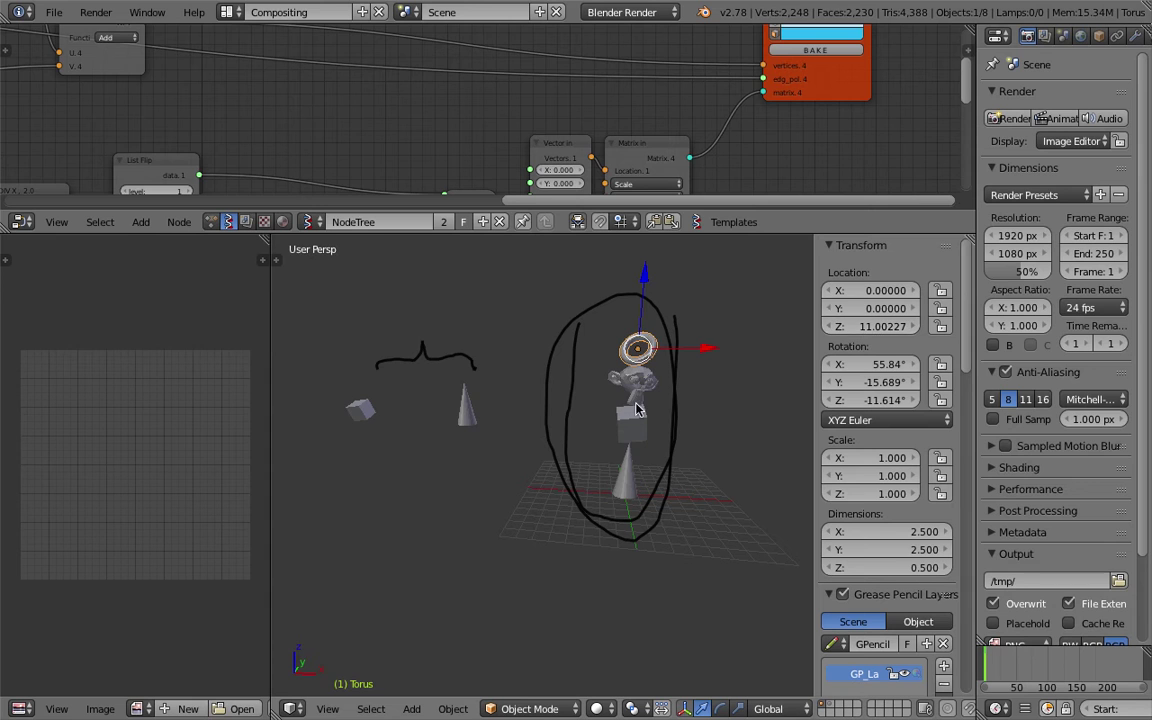
Set the original cone's X and Y location to 0, matching the baked cone.
right_click(633, 464)
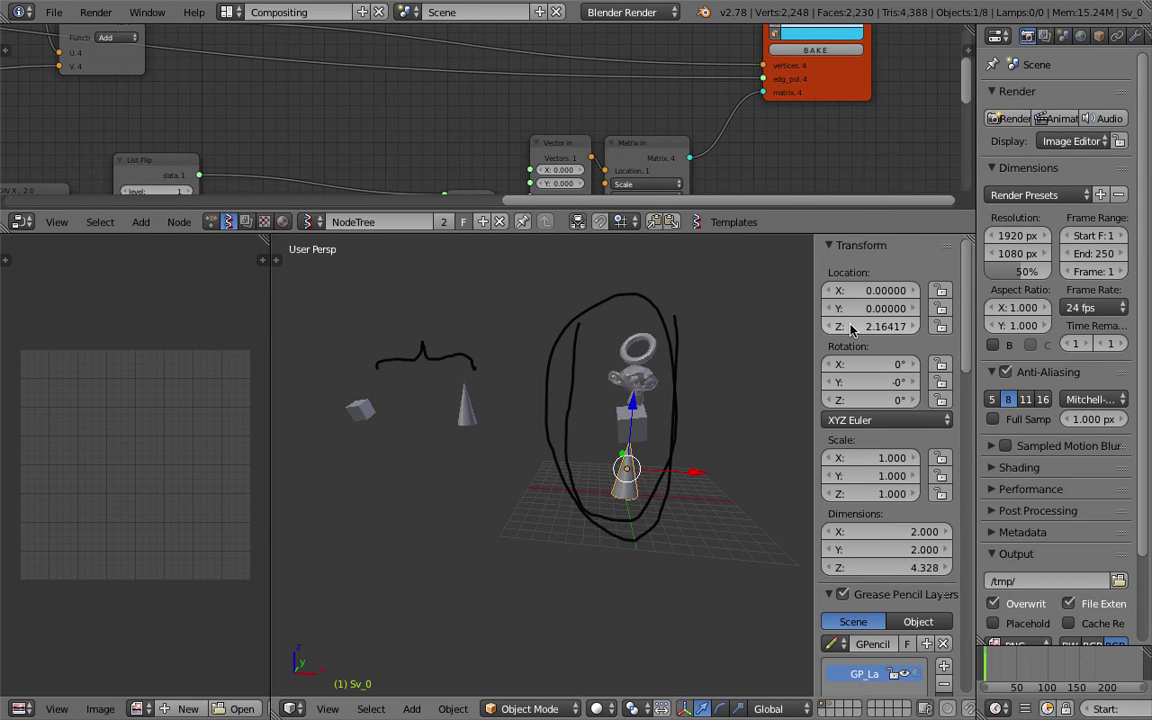
right_click(466, 412)
drag(870, 290, 870, 308)
text(0)
key(Return)
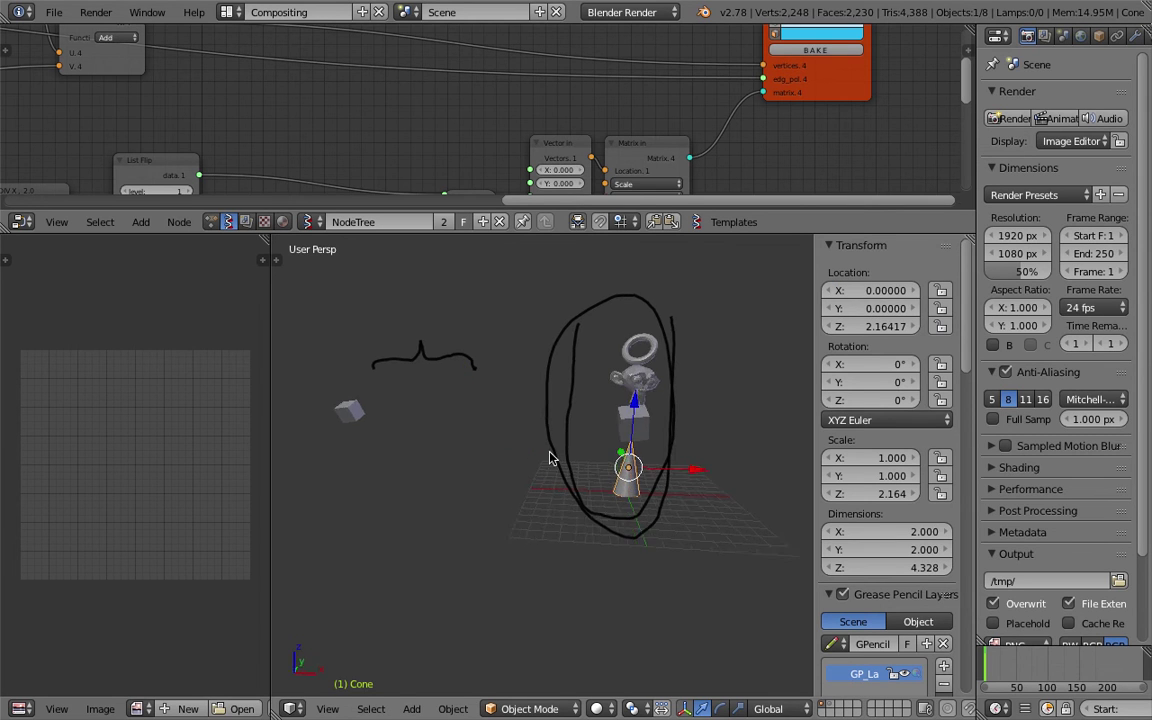
Set the original cube's X and Y location to 0, matching the baked box above the cone.
right_click(349, 410)
right_click(624, 422)
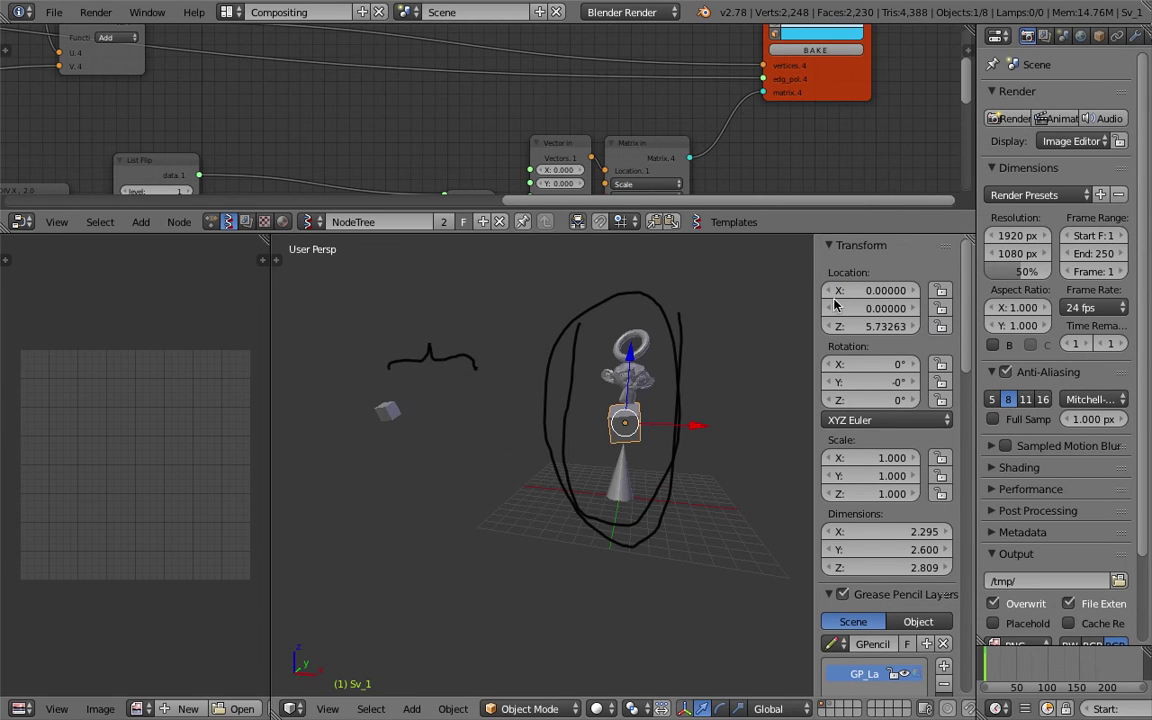
right_click(388, 410)
drag(866, 290, 866, 308)
text(0)
key(Return)
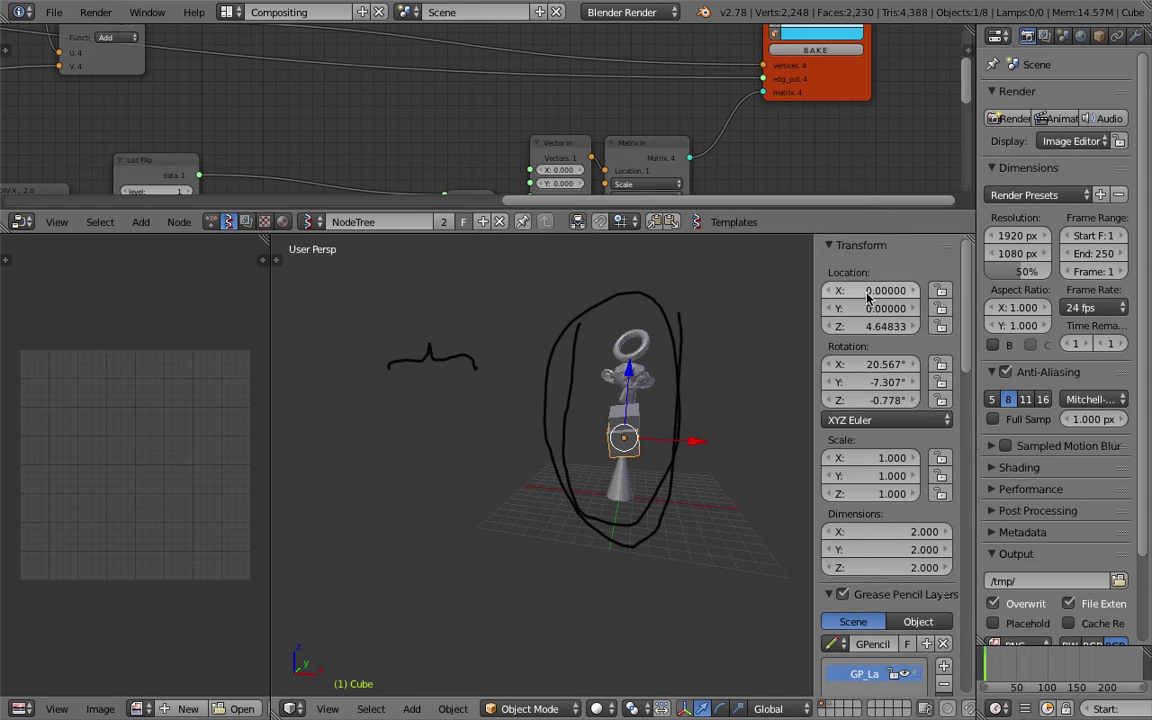
mouse_move(700, 440)
middle_down()
mouse_move(613, 477)
mouse_move(584, 442)
mouse_move(492, 427)
mouse_move(535, 458)
mouse_move(540, 411)
middle_up()
scroll(597, 424, up, 2)
scroll(537, 365, down, 2)
mouse_move(537, 365)
middle_down()
mouse_move(527, 360)
mouse_move(556, 372)
middle_up()
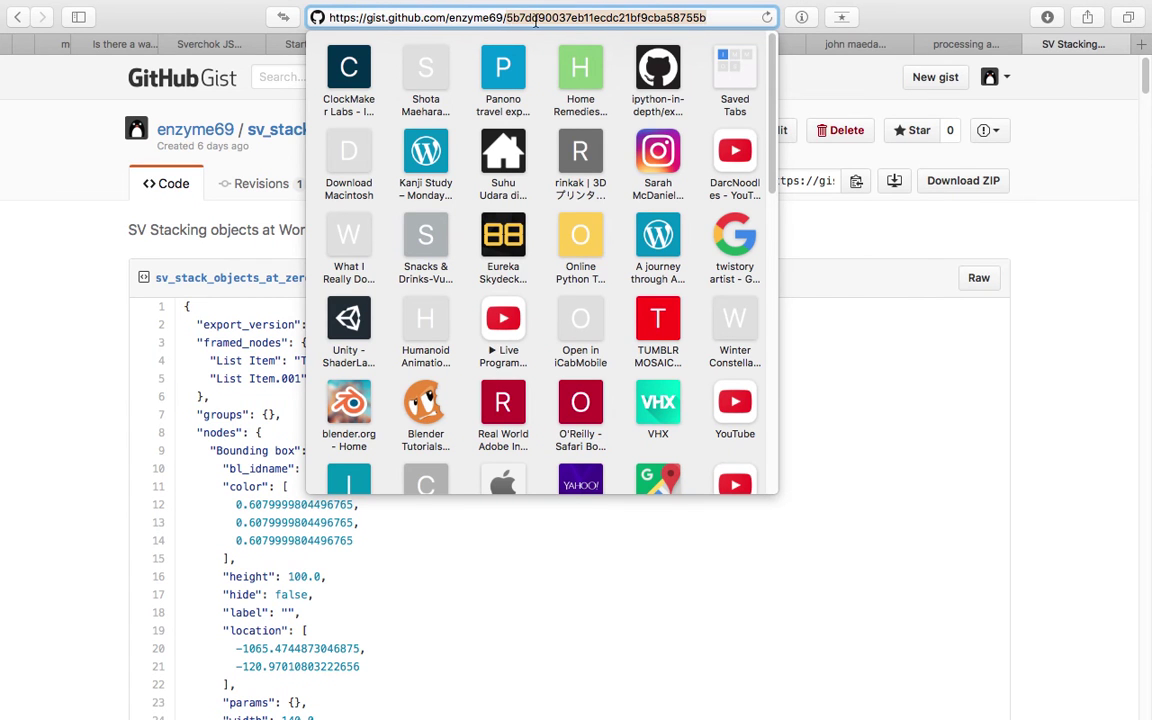
Highlight the gist ID in the sv_stack_objects_at_zero_world.json gist's web address.
click(507, 16)
drag(507, 16, 716, 19)
click(206, 584)
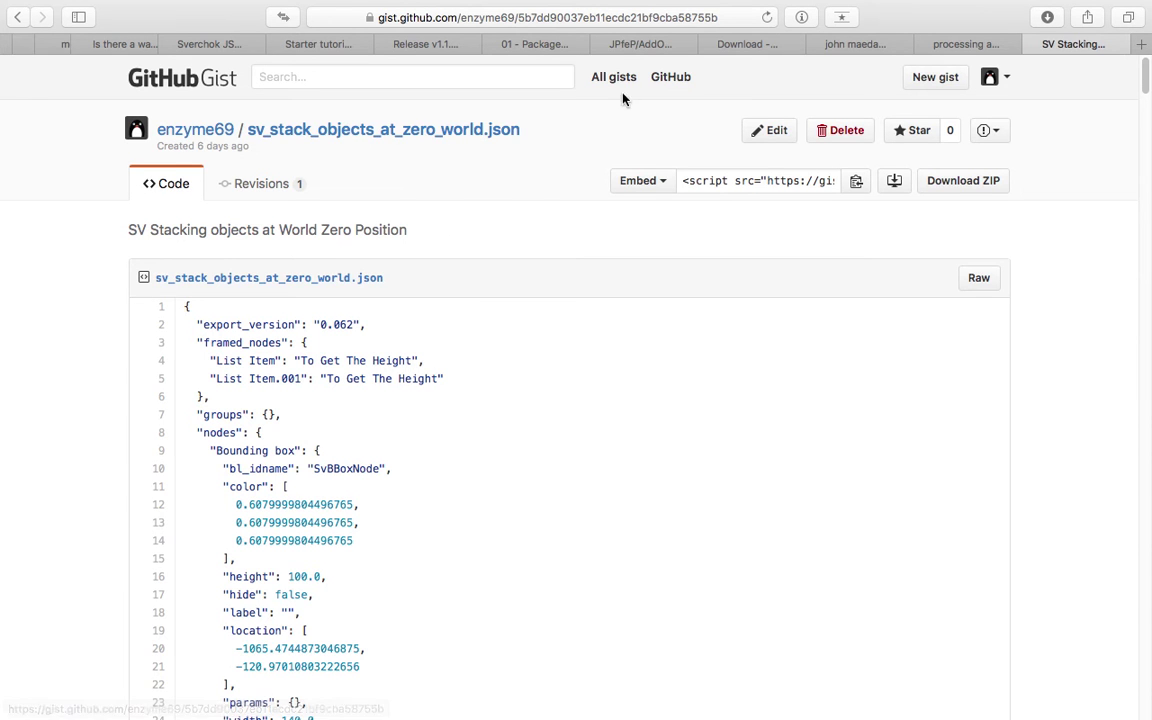
Return to Blender, enlarge the node editor and zoom out to the whole Sverchok tree.
key(ctrl+Right)
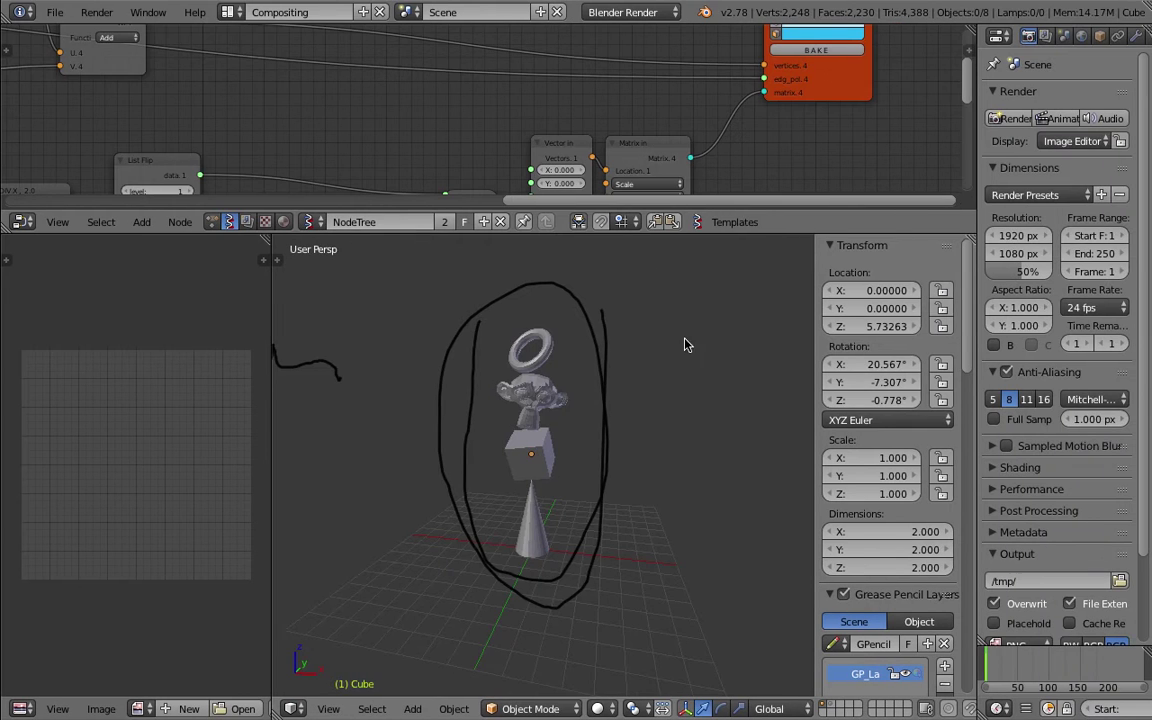
mouse_move(594, 376)
middle_down()
mouse_move(586, 406)
mouse_move(609, 417)
mouse_move(605, 330)
middle_up()
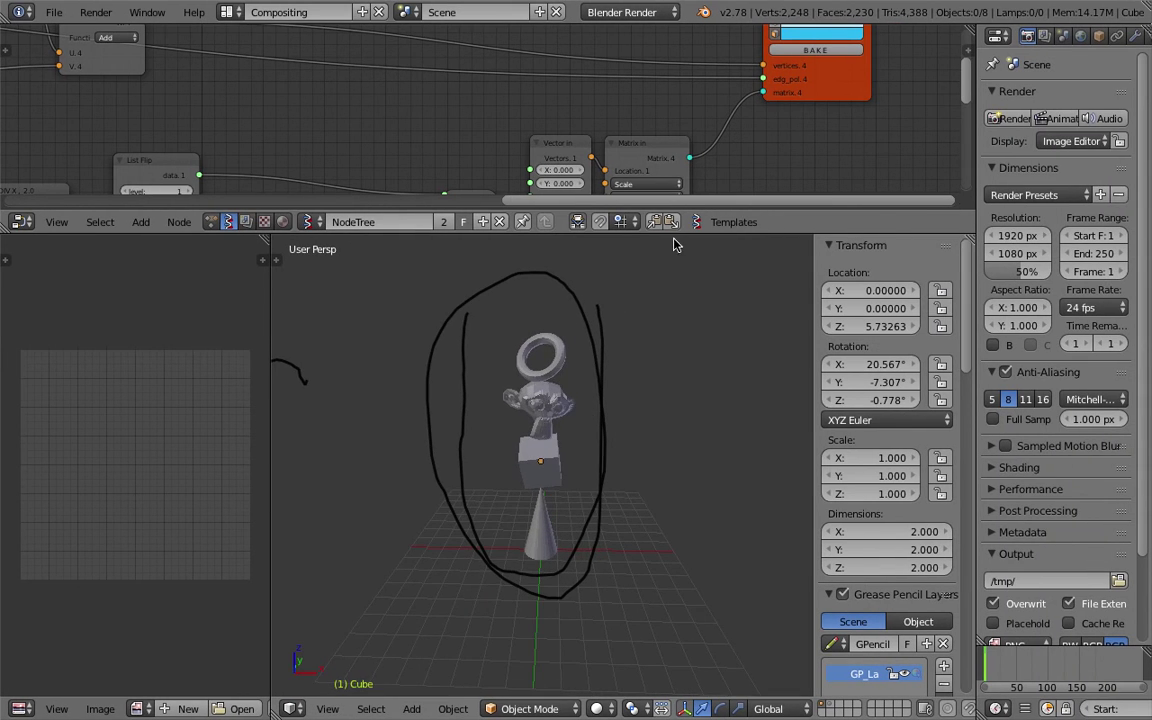
drag(682, 234, 684, 370)
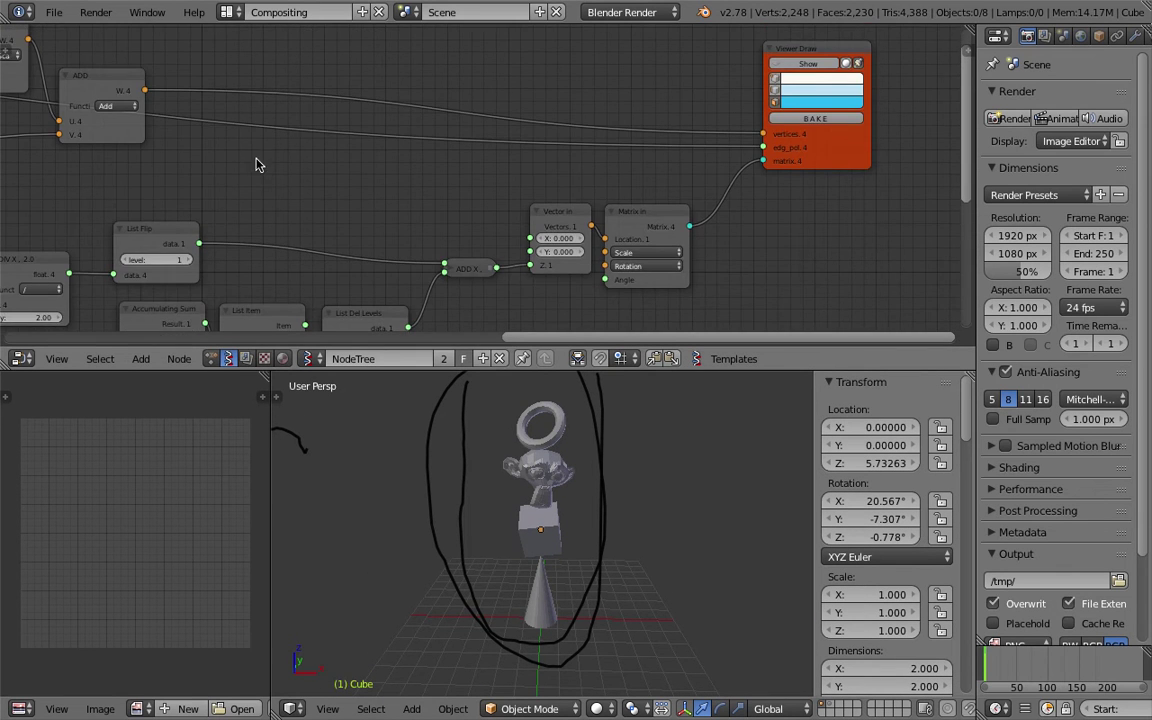
scroll(270, 172, down, 2)
scroll(458, 162, down, 2)
middle_drag(360, 162, 381, 168)
Start a new Blender file with the default start-up scene.
click(54, 12)
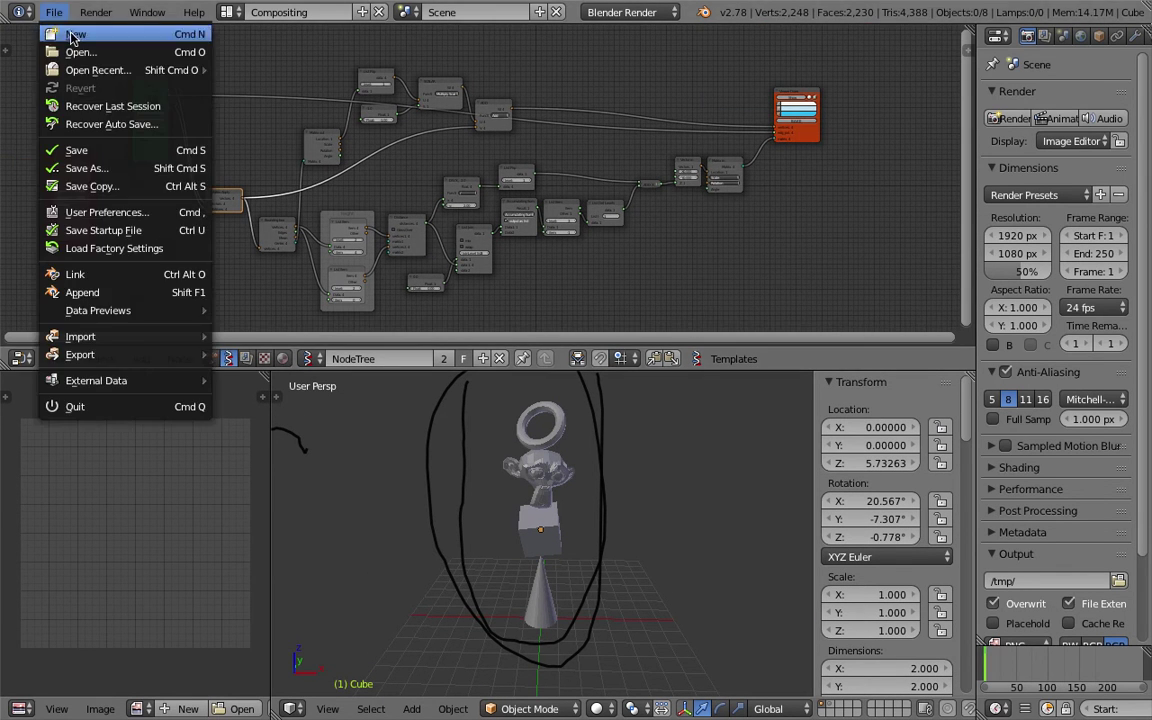
click(71, 36)
click(82, 47)
middle_drag(617, 316, 540, 212)
Switch to the Compositing layout with the node editor showing Sverchok node trees.
click(228, 13)
click(253, 77)
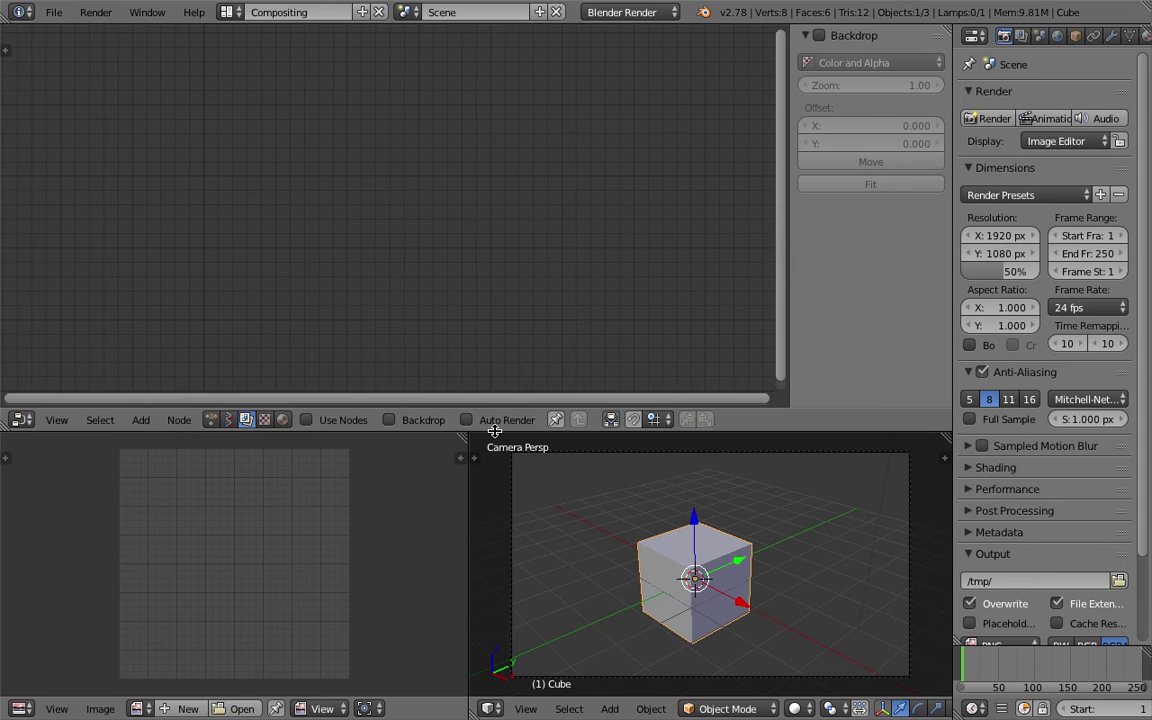
drag(496, 437, 496, 429)
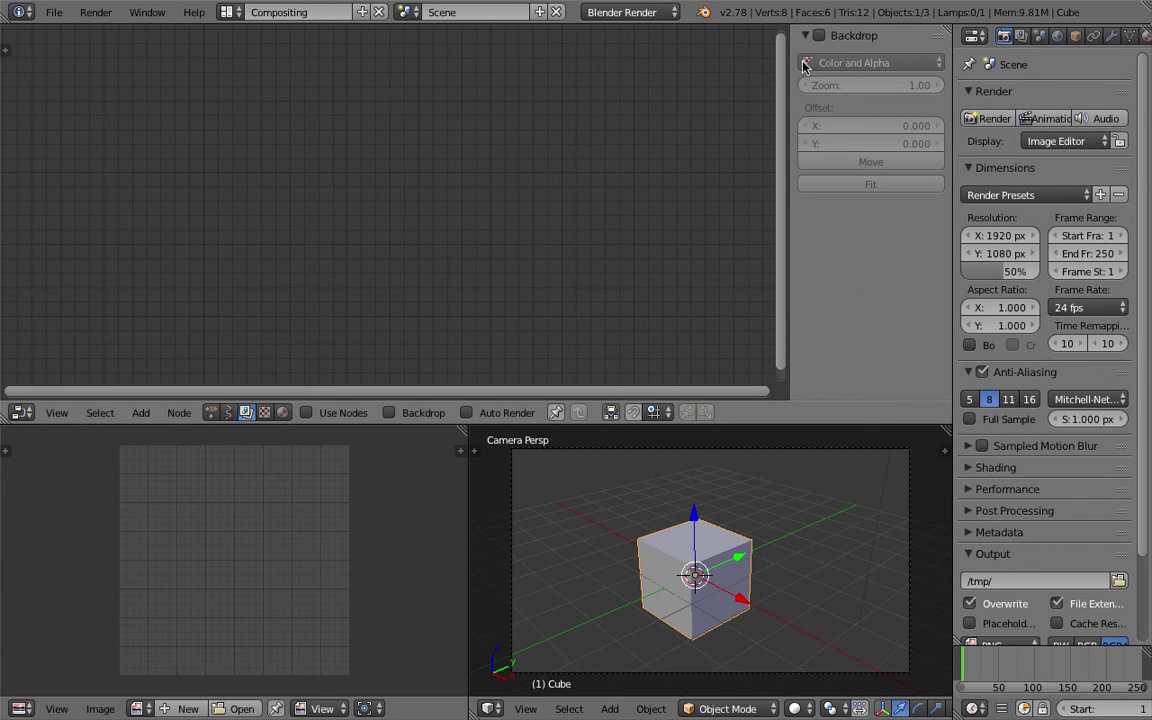
click(228, 412)
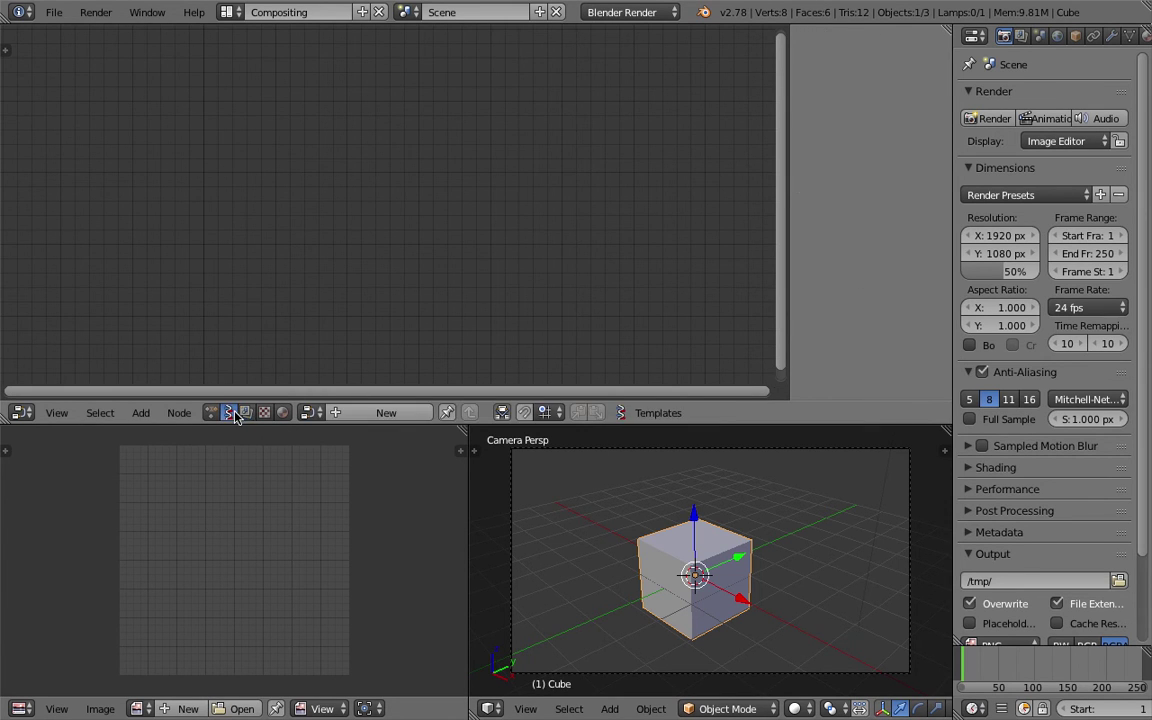
drag(298, 424, 300, 370)
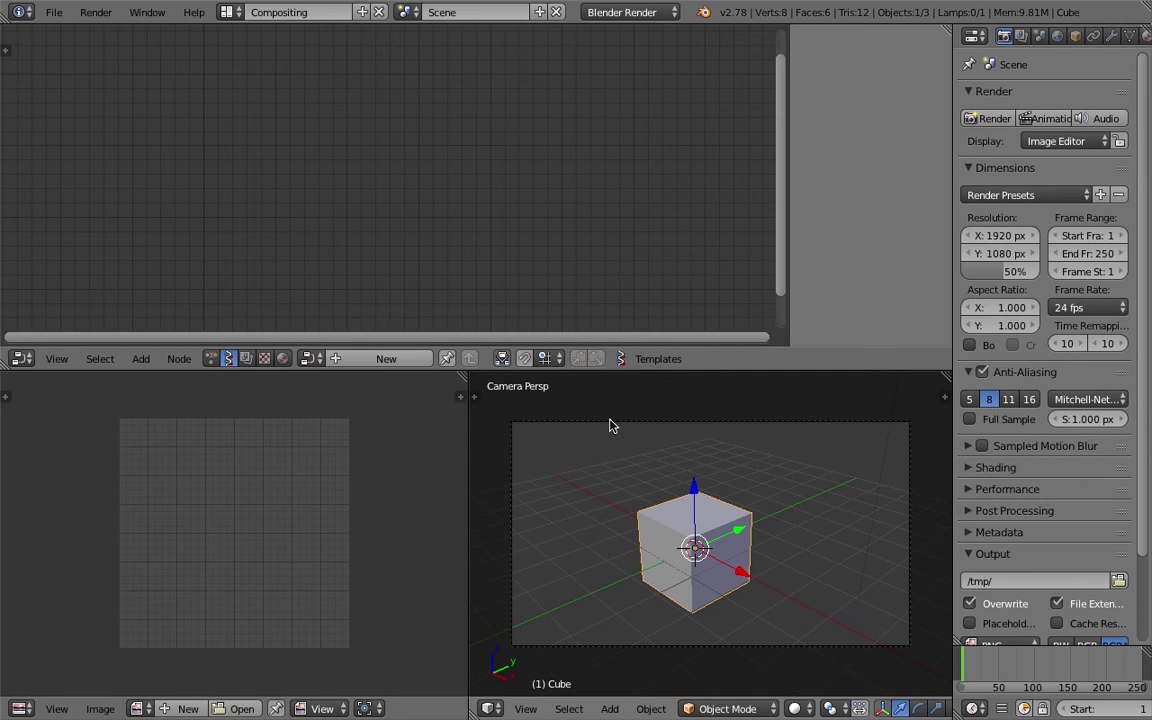
drag(789, 303, 1024, 297)
middle_drag(795, 437, 689, 470)
Move the lamp and camera to layer 2 and create a new Sverchok node tree.
right_click(797, 441)
shift+right_click(940, 470)
key(m)
key(2)
middle_drag(715, 517, 690, 505)
right_click(745, 520)
click(378, 358)
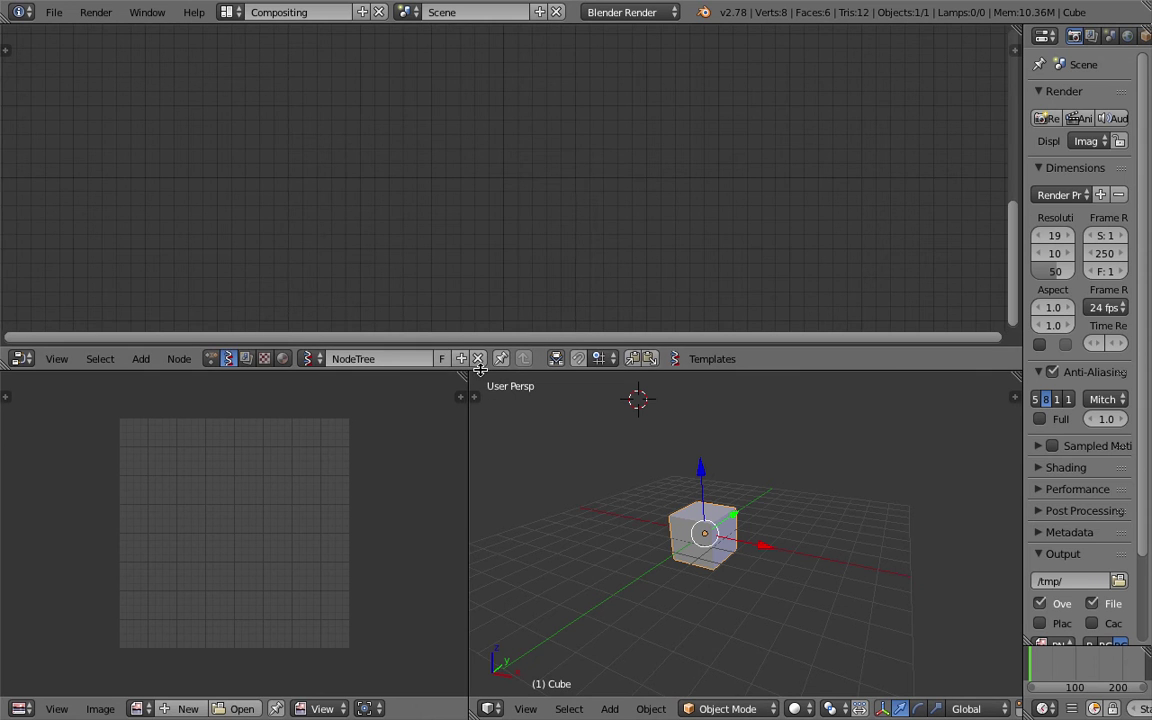
drag(468, 370, 468, 417)
Save the file over livenoding_pitstop_001.blend.
click(54, 12)
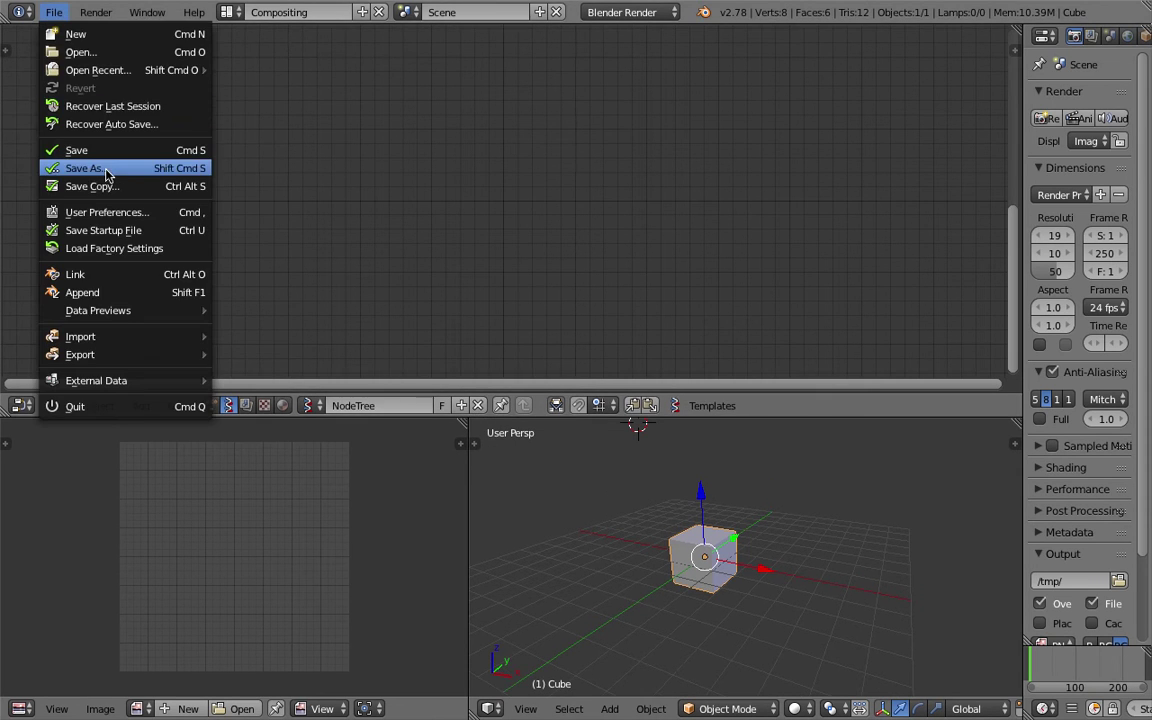
click(92, 168)
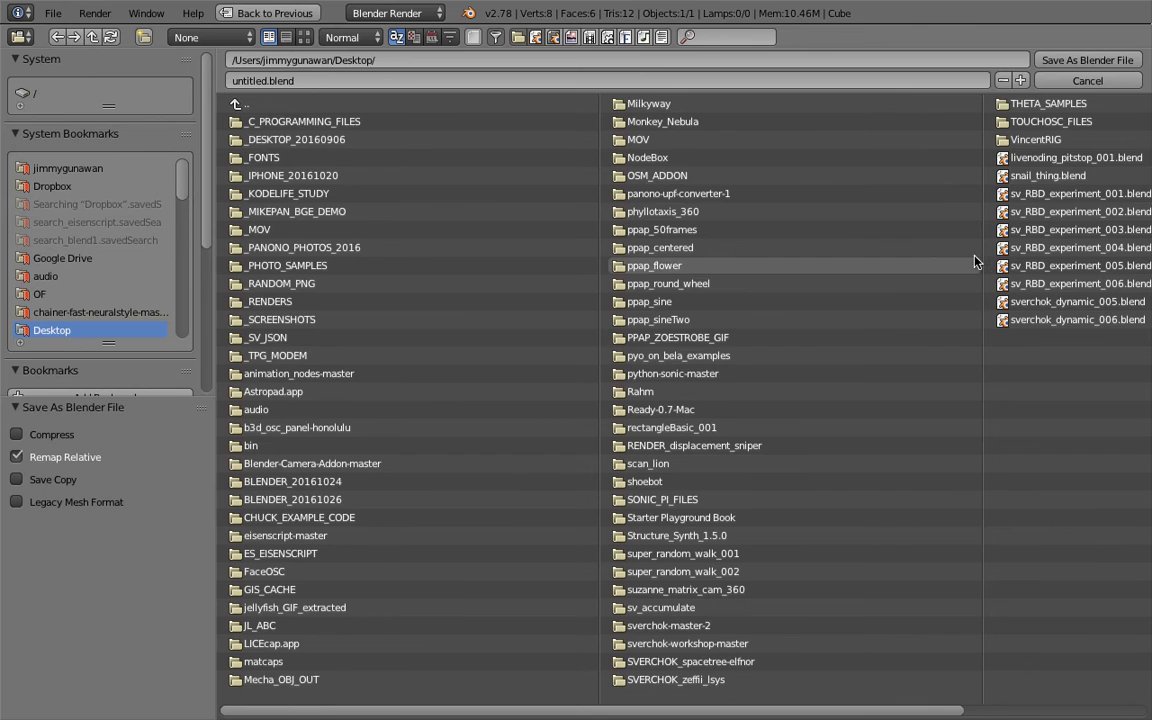
click(1070, 158)
click(1045, 60)
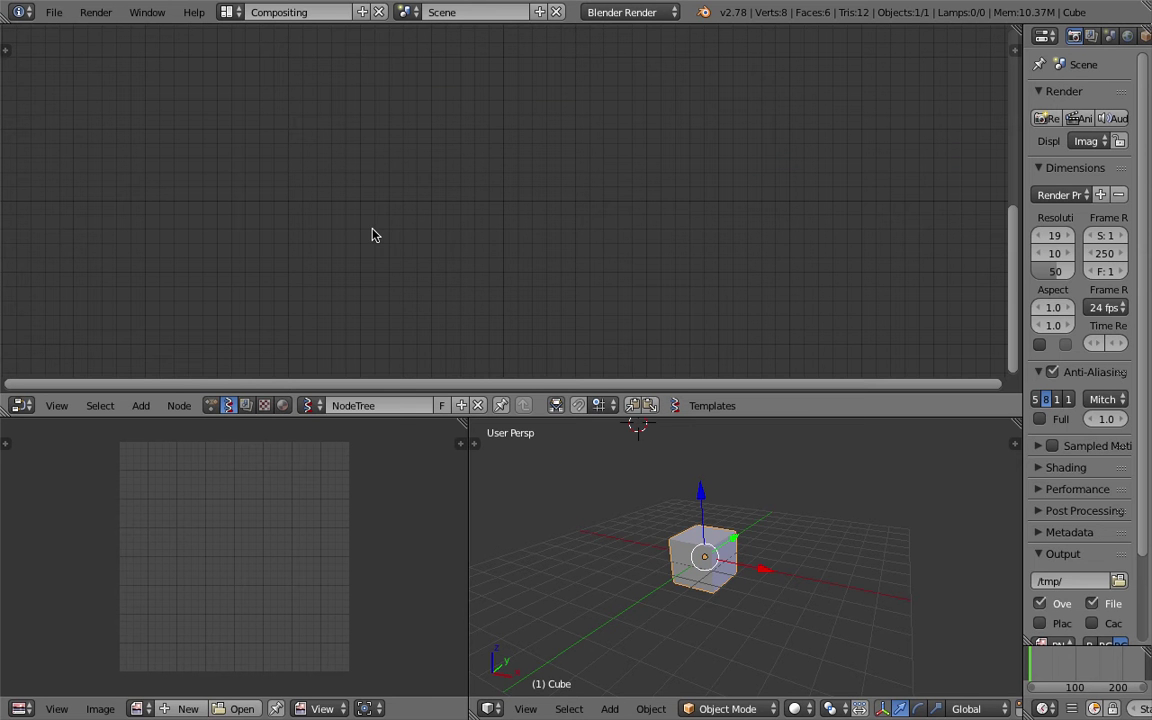
key(shift+a)
Search the node list for 'objects ix' and delete the cube.
mouse_move(355, 248)
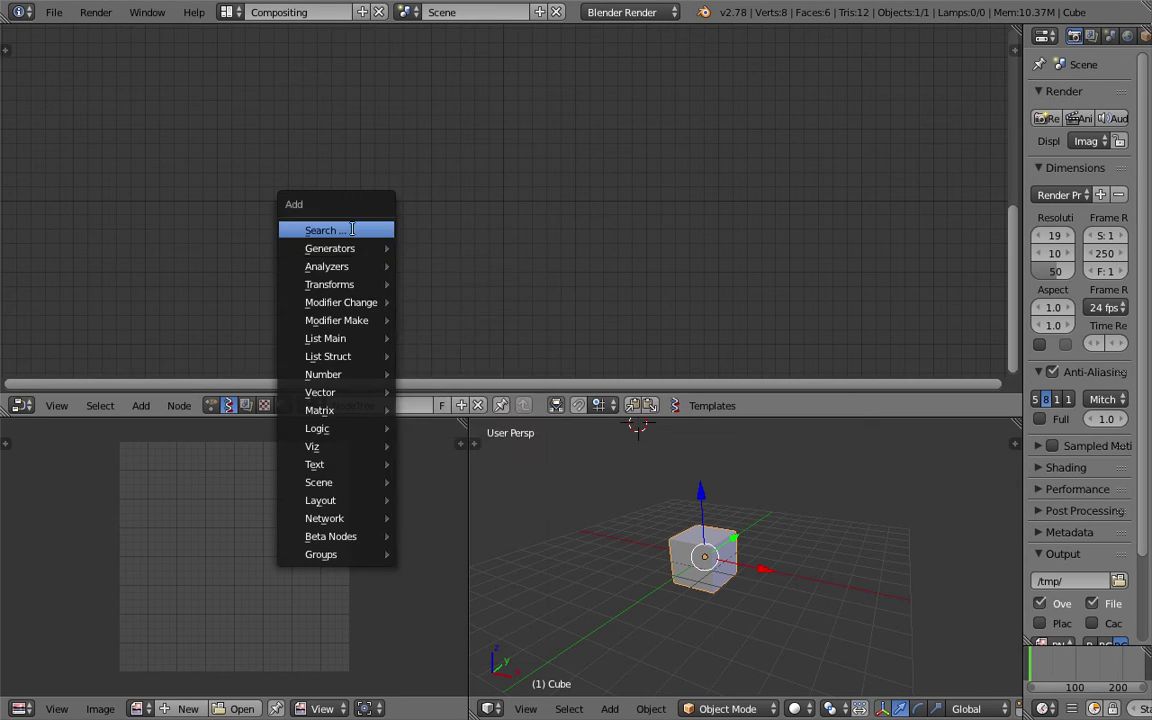
click(328, 230)
text(objects ix)
click(740, 547)
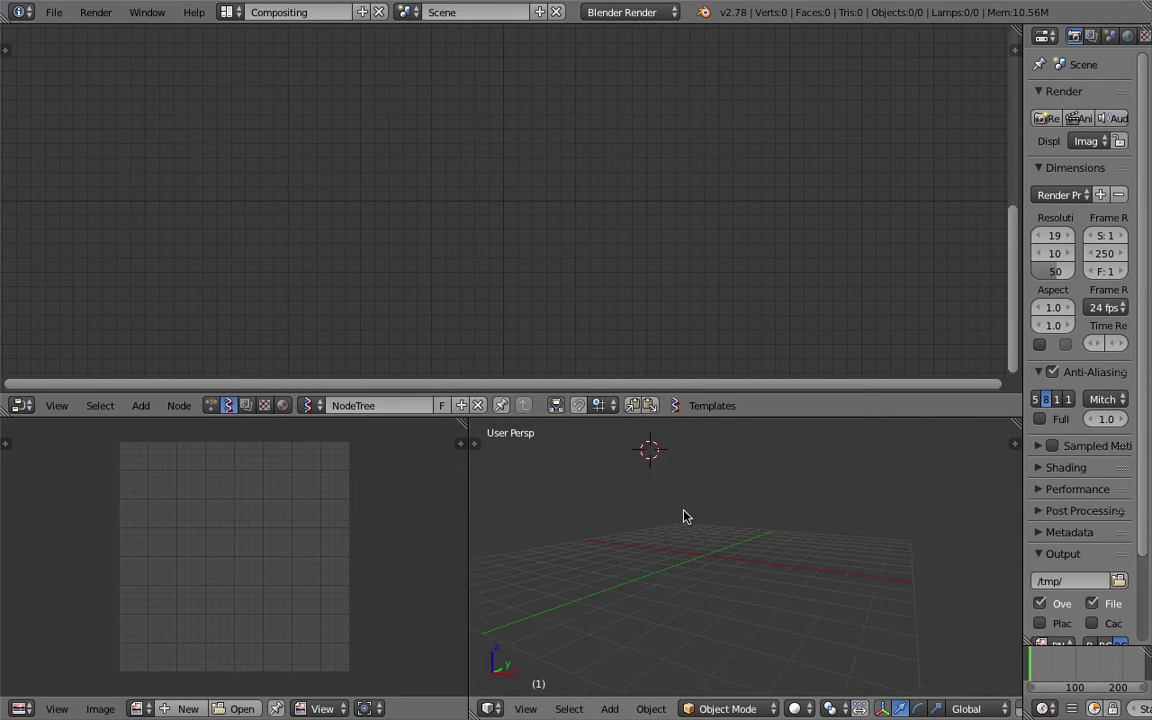
middle_drag(697, 511, 768, 523)
key(shift+a)
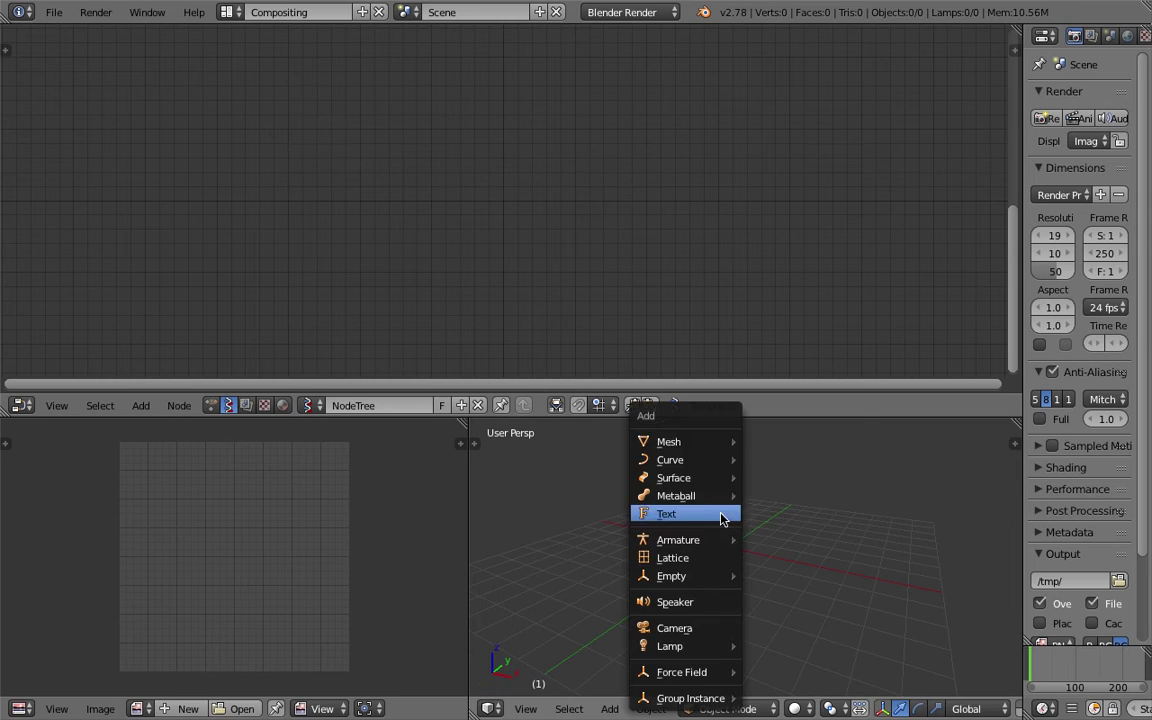
mouse_move(715, 441)
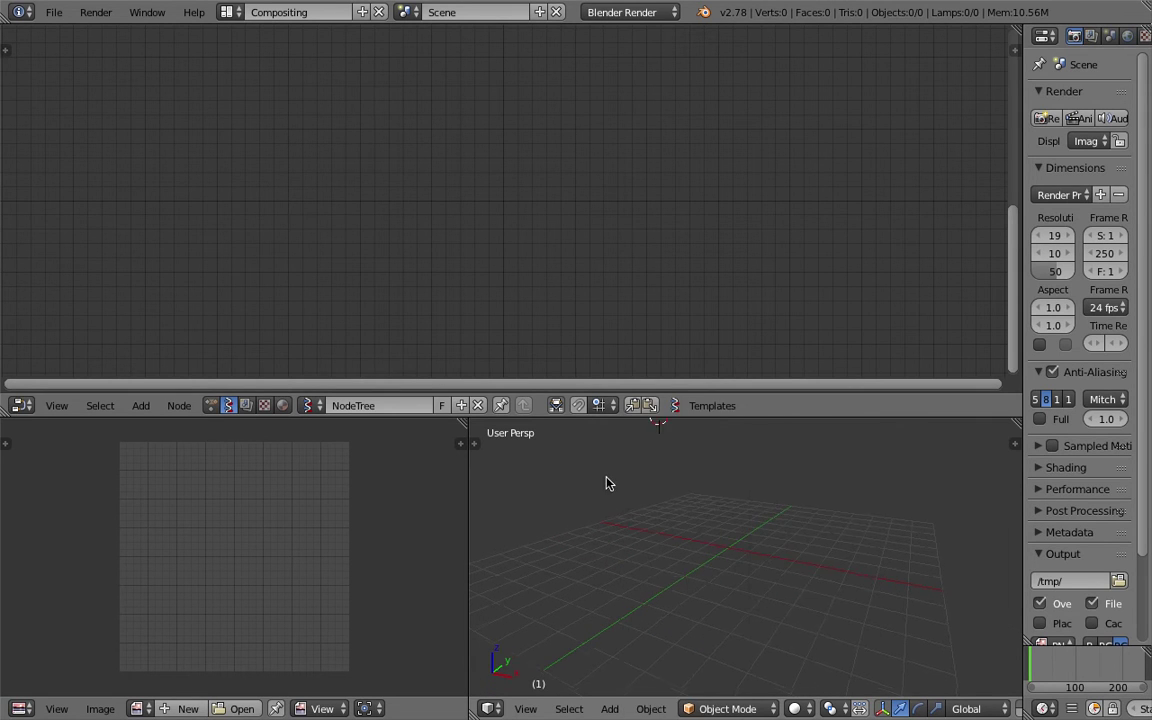
Enable the Add Mesh: Extra Objects add-on in User Preferences via an 'extra' search.
click(54, 14)
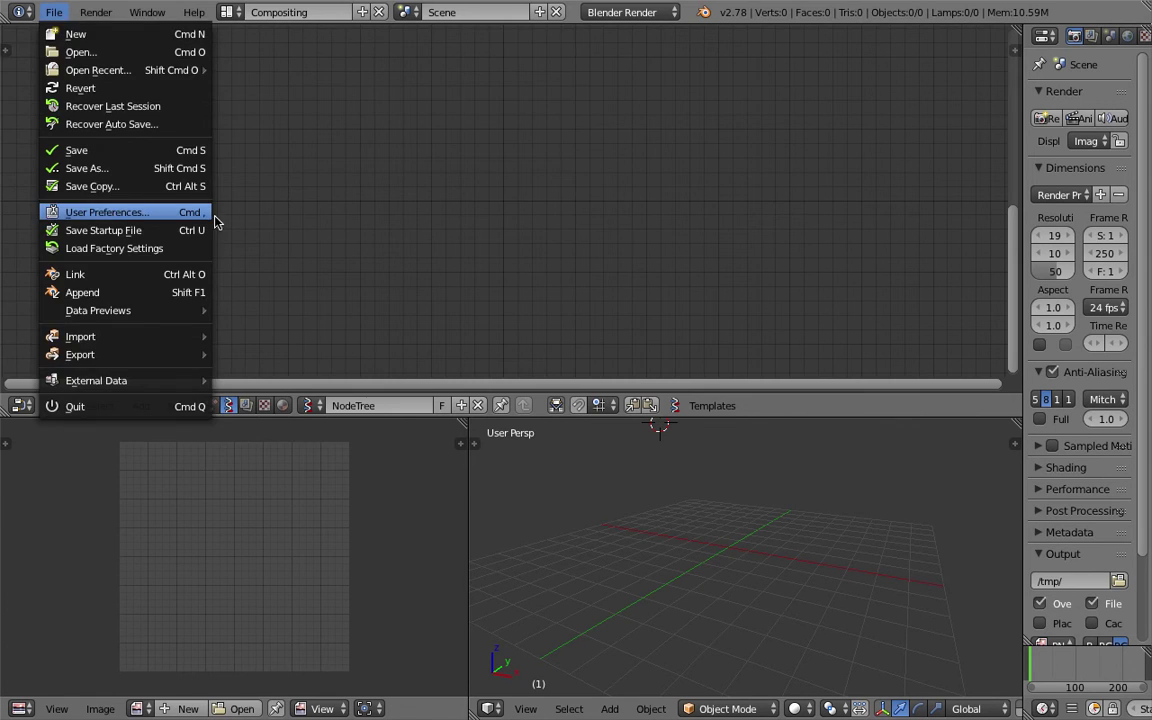
click(212, 214)
drag(106, 12, 184, 43)
click(184, 99)
text(ex)
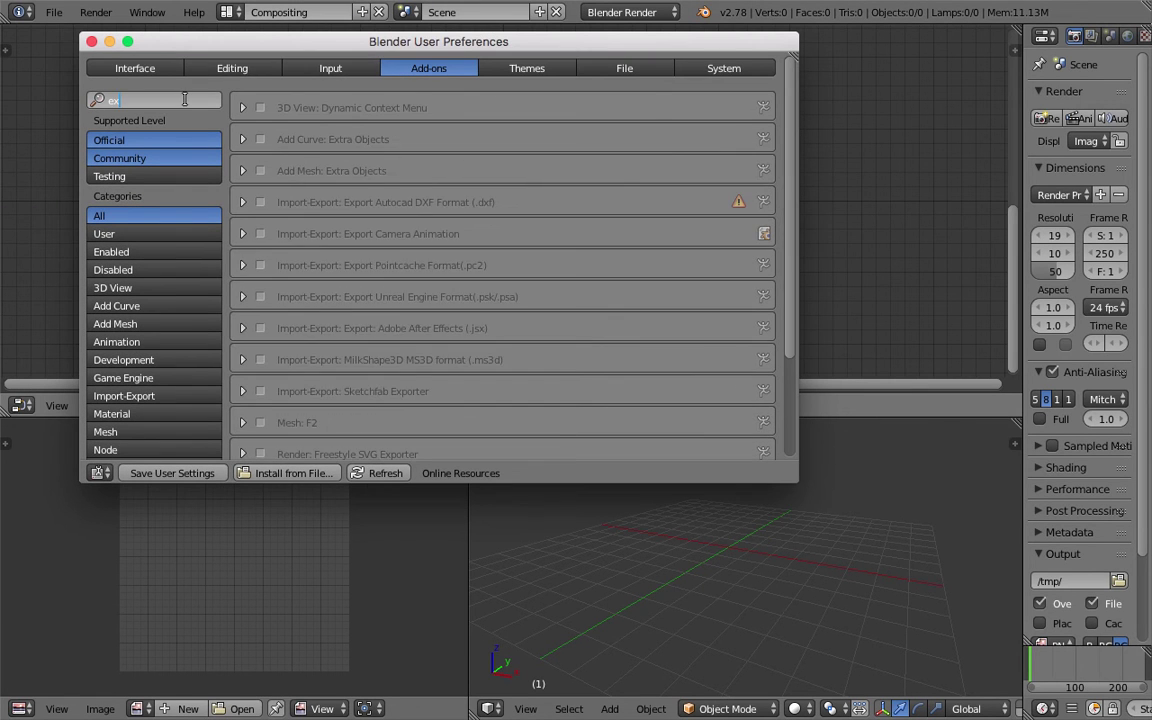
text(tra)
drag(278, 41, 320, 74)
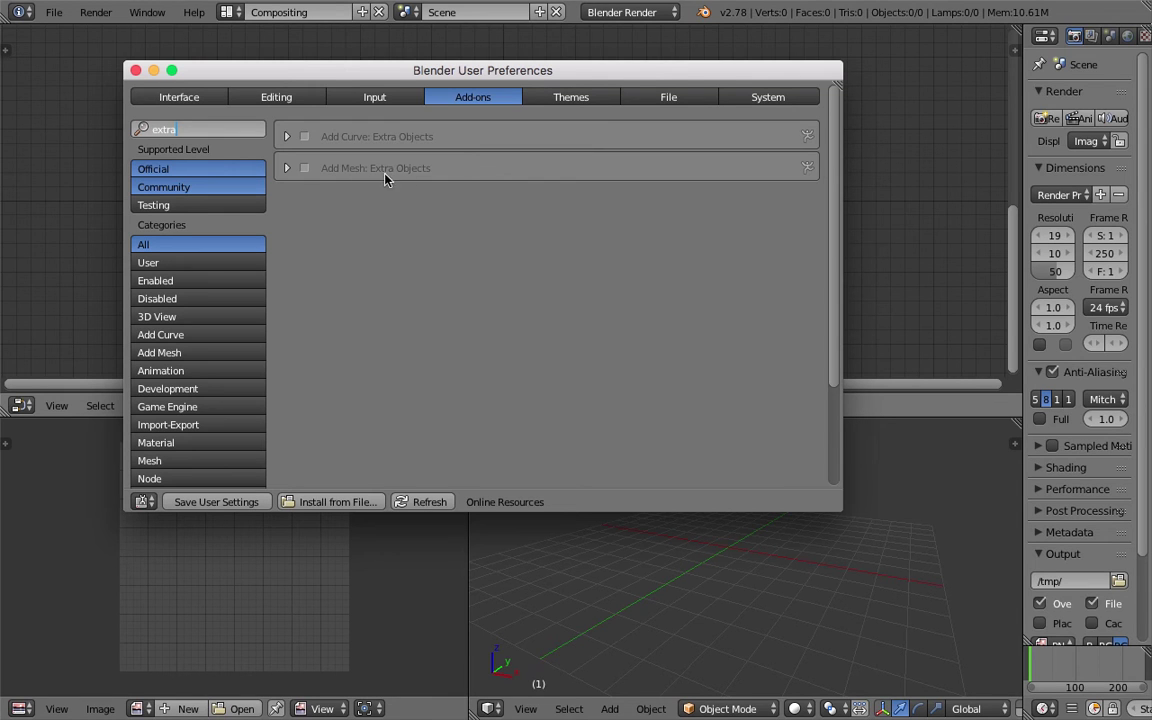
click(286, 170)
drag(381, 74, 413, 70)
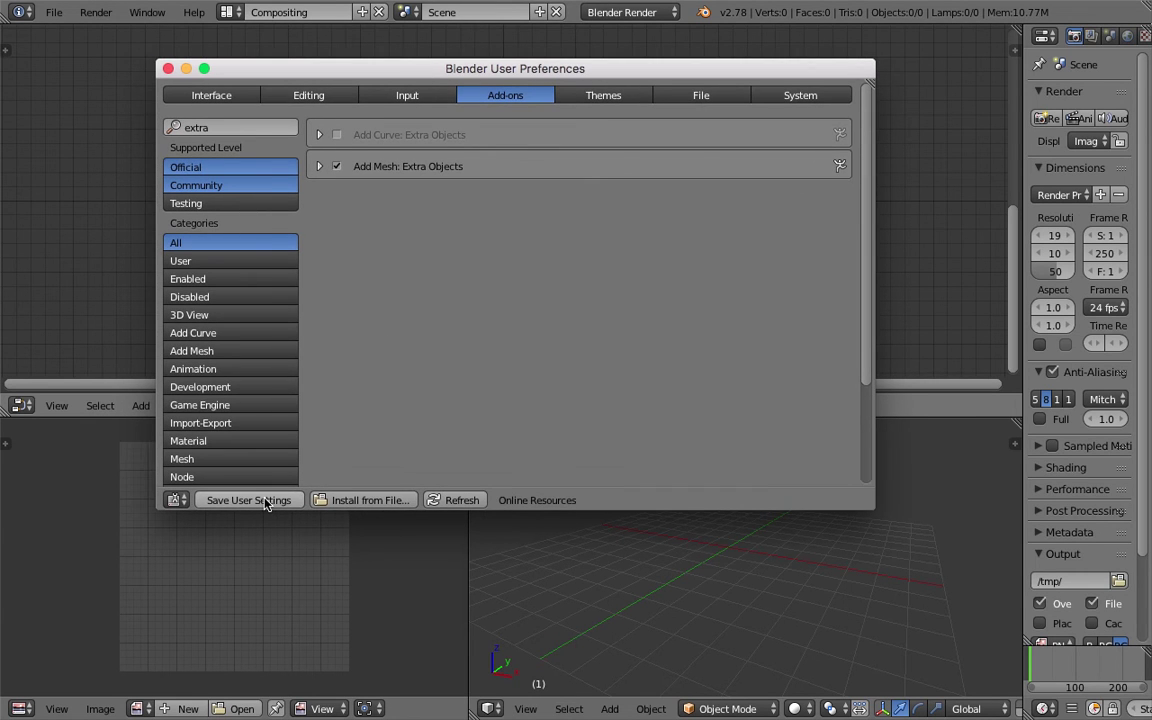
click(168, 68)
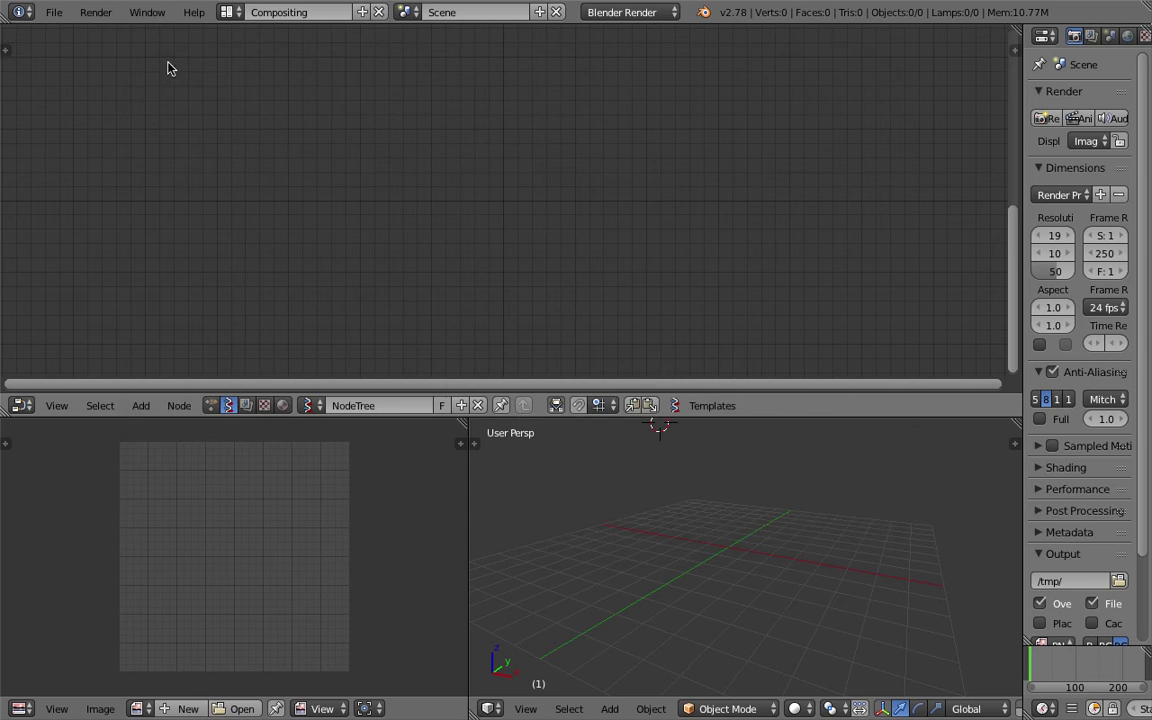
Resize the screen areas and switch to the Default screen layout.
drag(517, 420, 490, 308)
drag(468, 353, 358, 337)
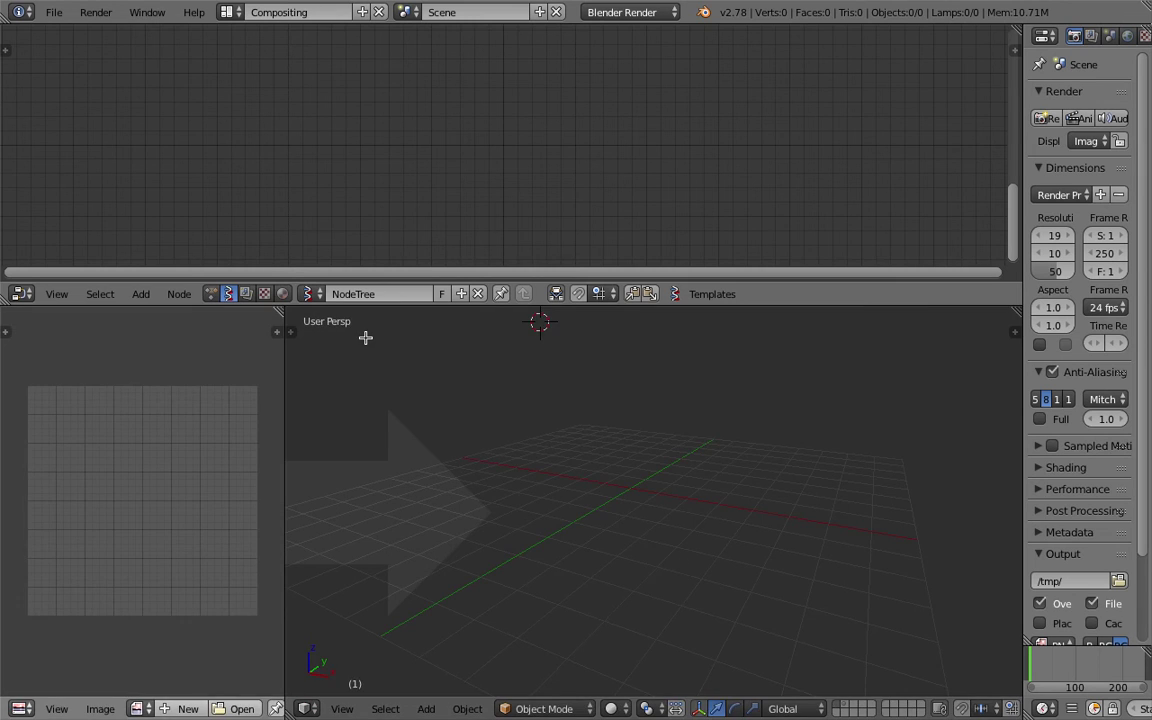
right_click(365, 338)
click(398, 364)
click(228, 12)
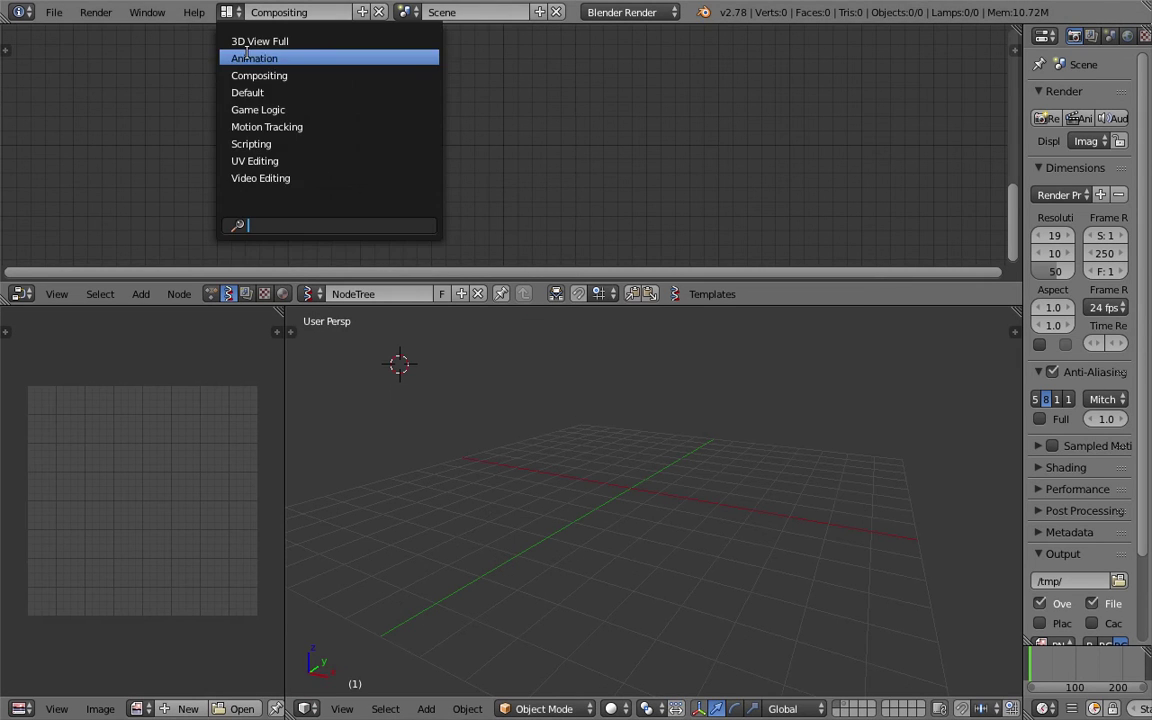
click(250, 92)
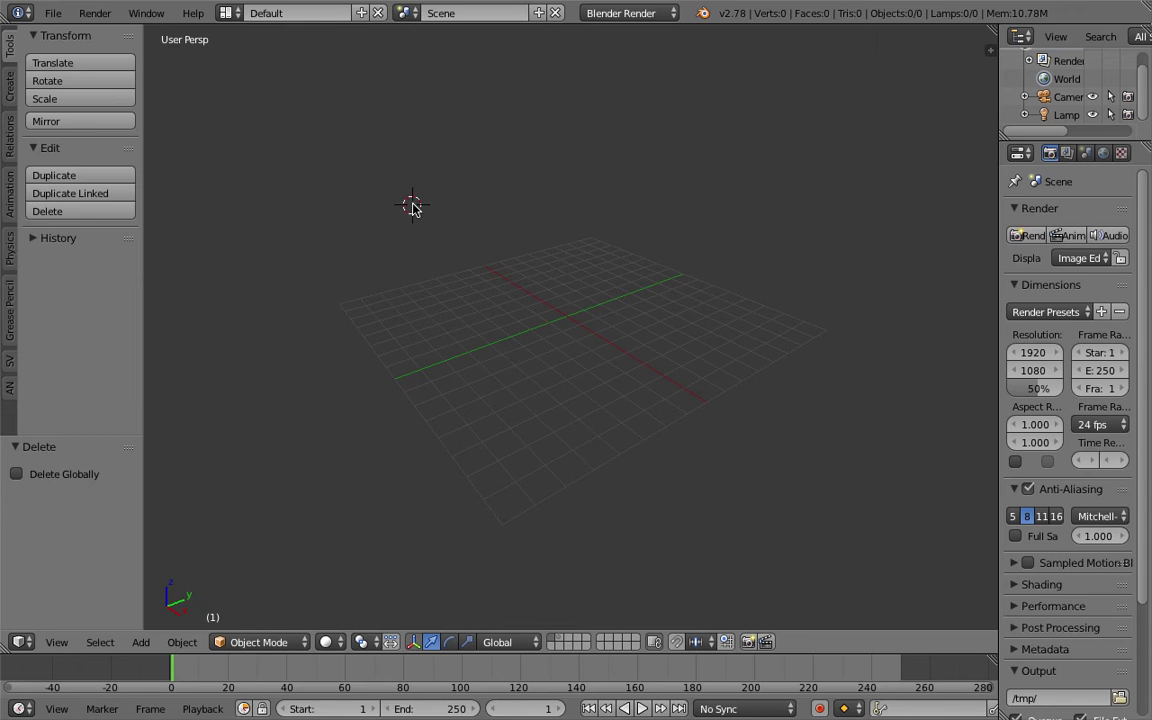
Show the Create tools panel for adding primitives and widen it.
click(8, 76)
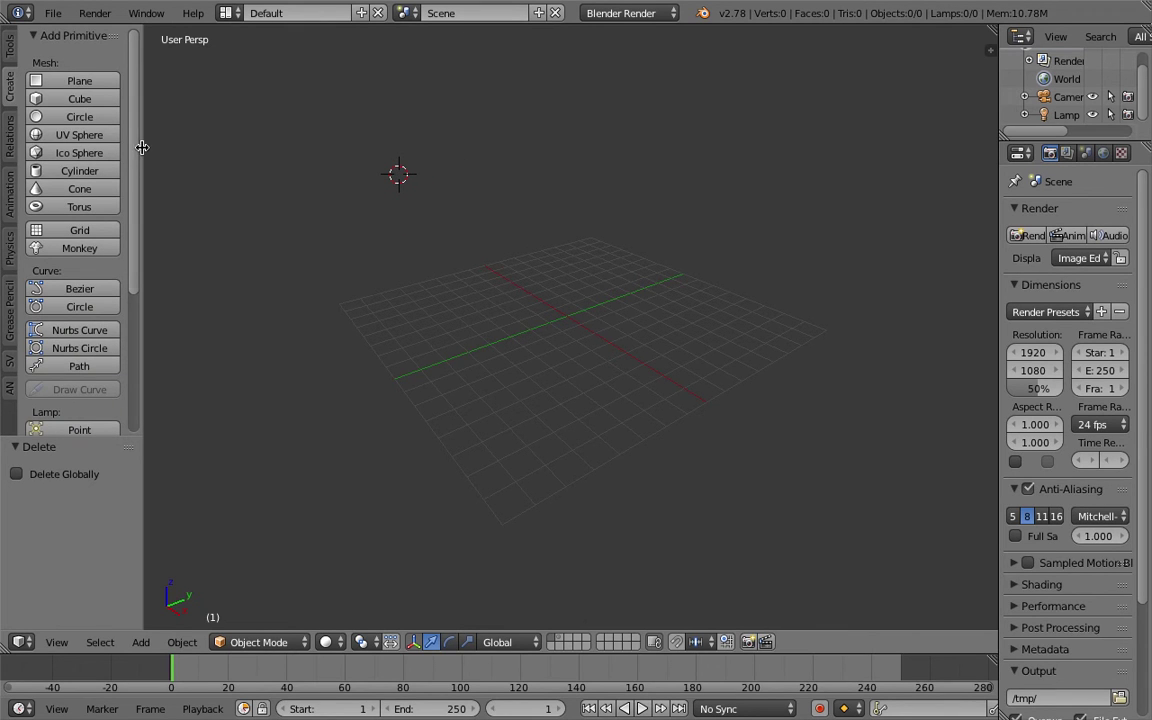
drag(142, 147, 203, 157)
scroll(203, 290, down, 5)
scroll(200, 159, up, 5)
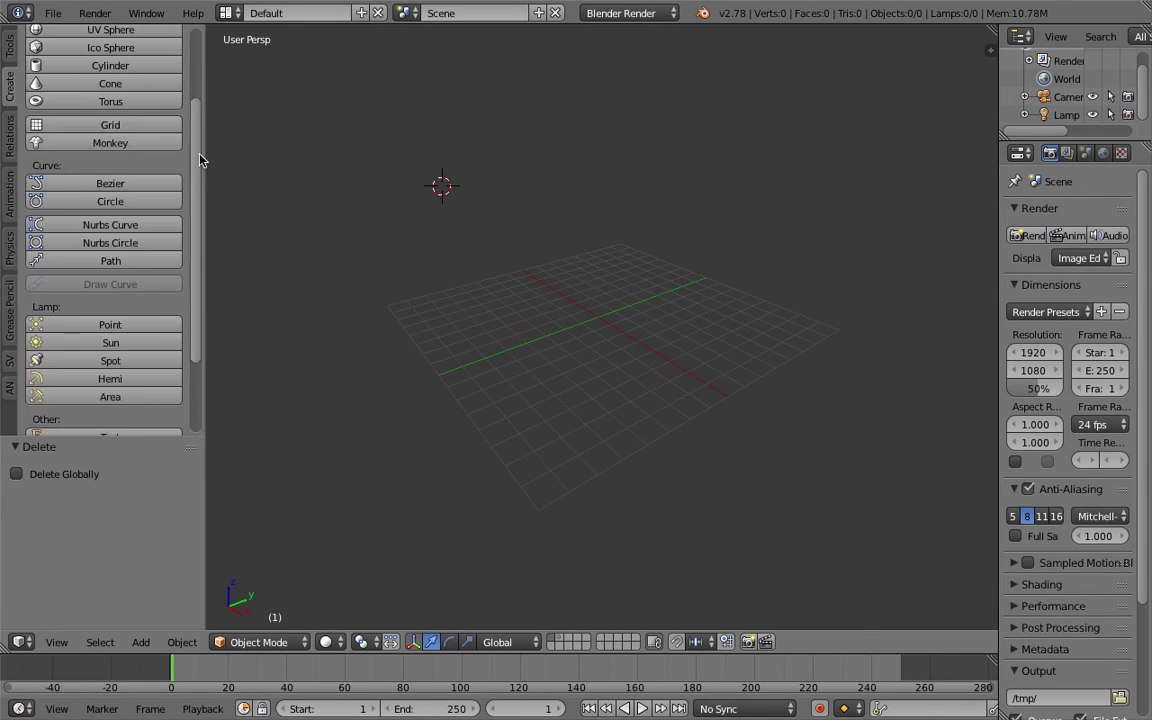
drag(133, 437, 133, 492)
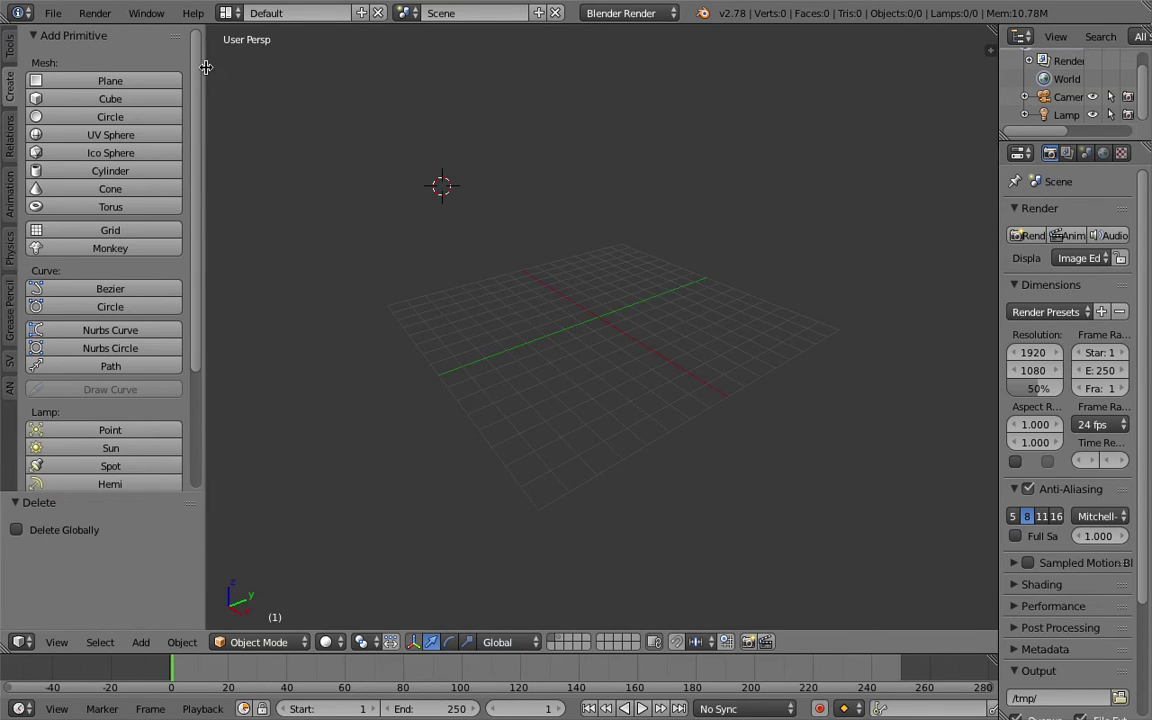
Add a plane, cube, circle, cylinder, cone, torus and Suzanne monkey at chosen cursor spots.
click(142, 83)
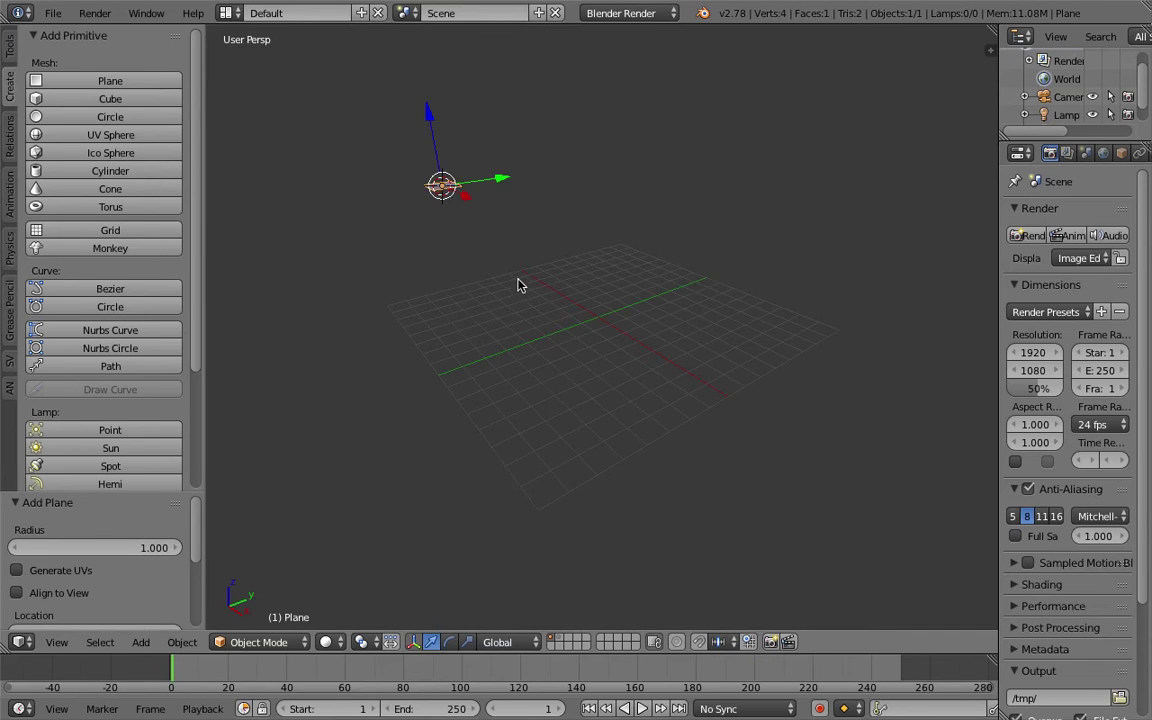
middle_drag(518, 285, 476, 286)
click(464, 267)
click(160, 99)
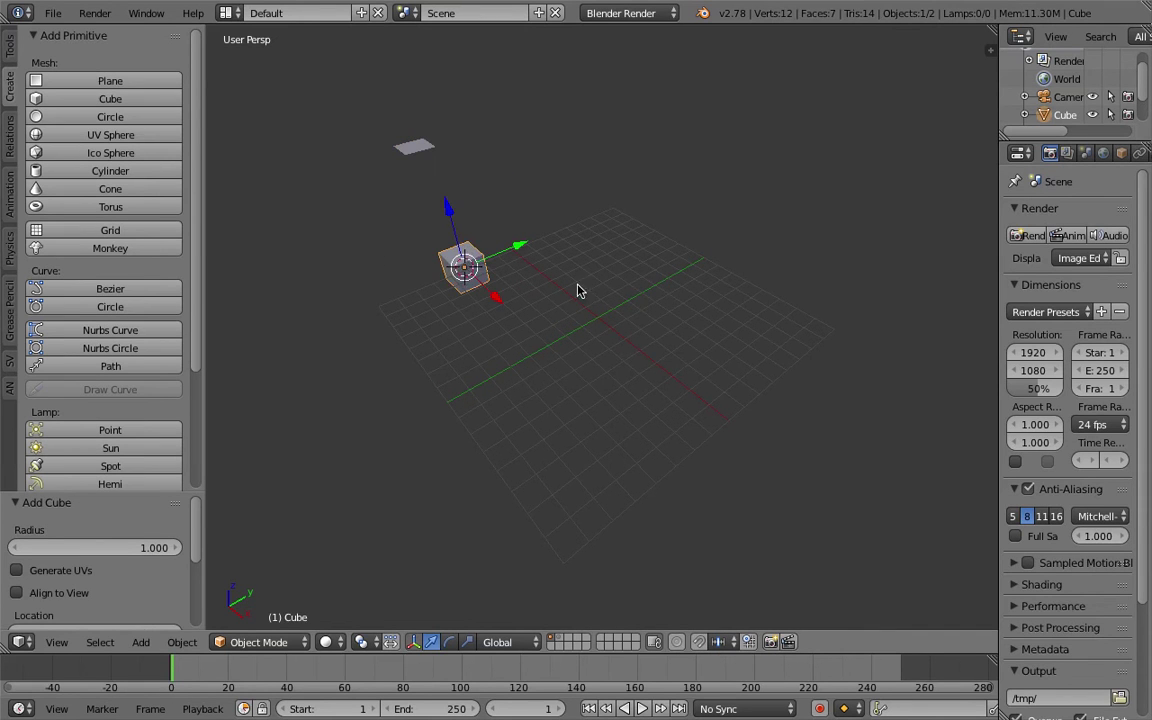
click(138, 117)
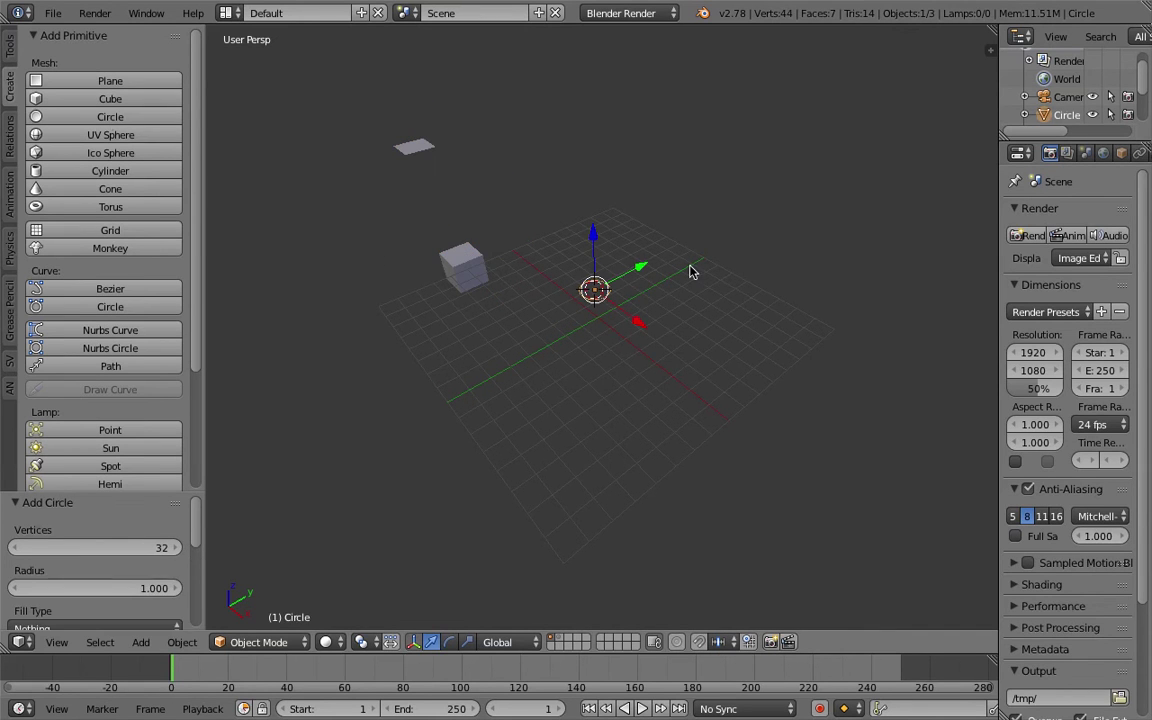
click(154, 171)
click(130, 189)
click(864, 180)
click(75, 207)
click(504, 410)
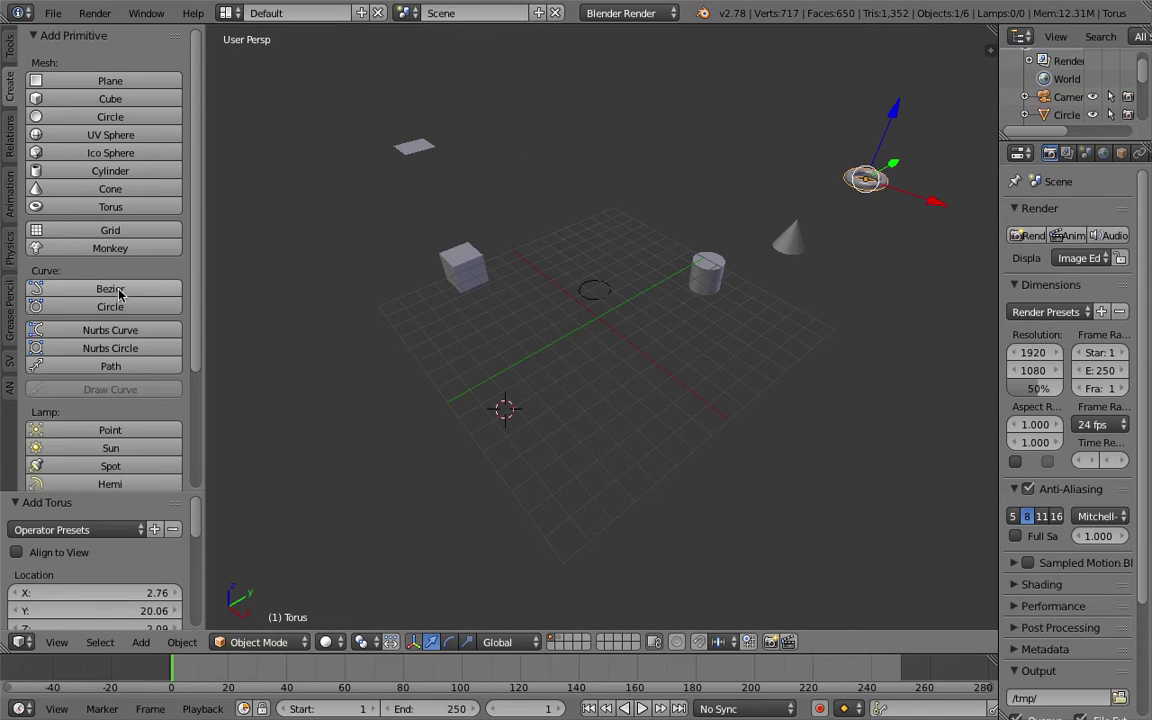
click(110, 248)
Set the monkey's radius to 2.000, then select all objects and delete them.
scroll(500, 382, up, 2)
middle_drag(537, 398, 231, 496)
drag(134, 548, 154, 547)
middle_drag(581, 437, 618, 398)
key(a)
key(a)
key(Delete)
click(446, 145)
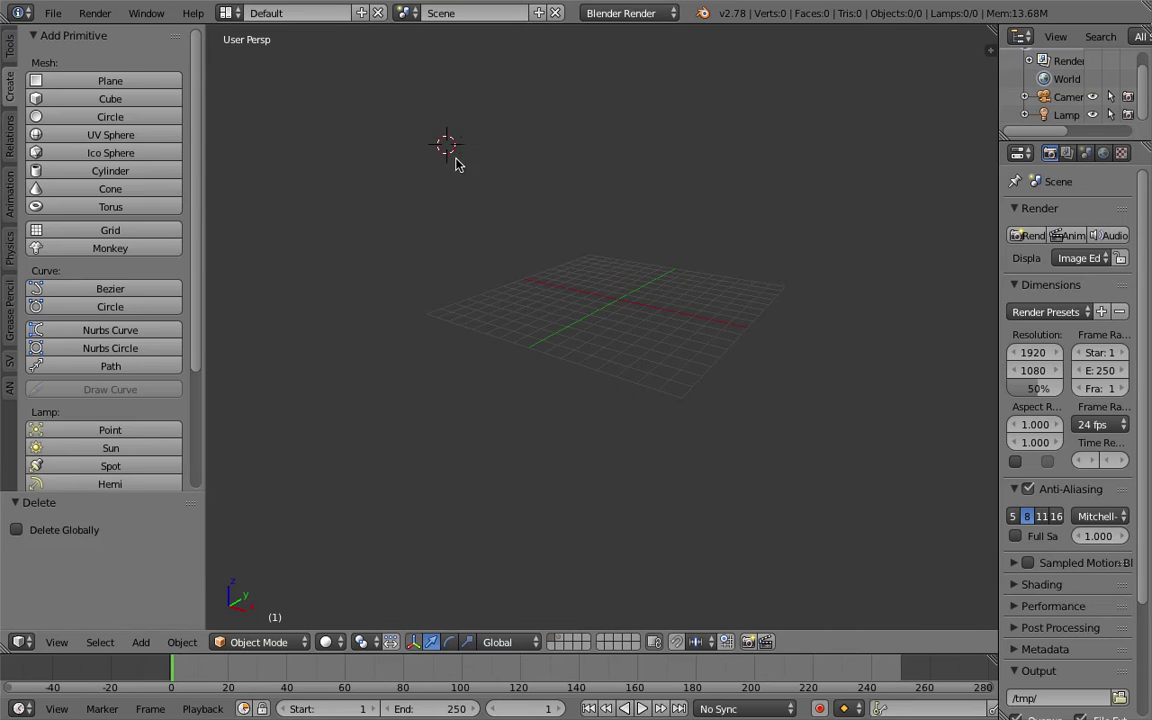
Add a twisted torus with major radius 1.36 and minor radius 0.34.
key(shift+a)
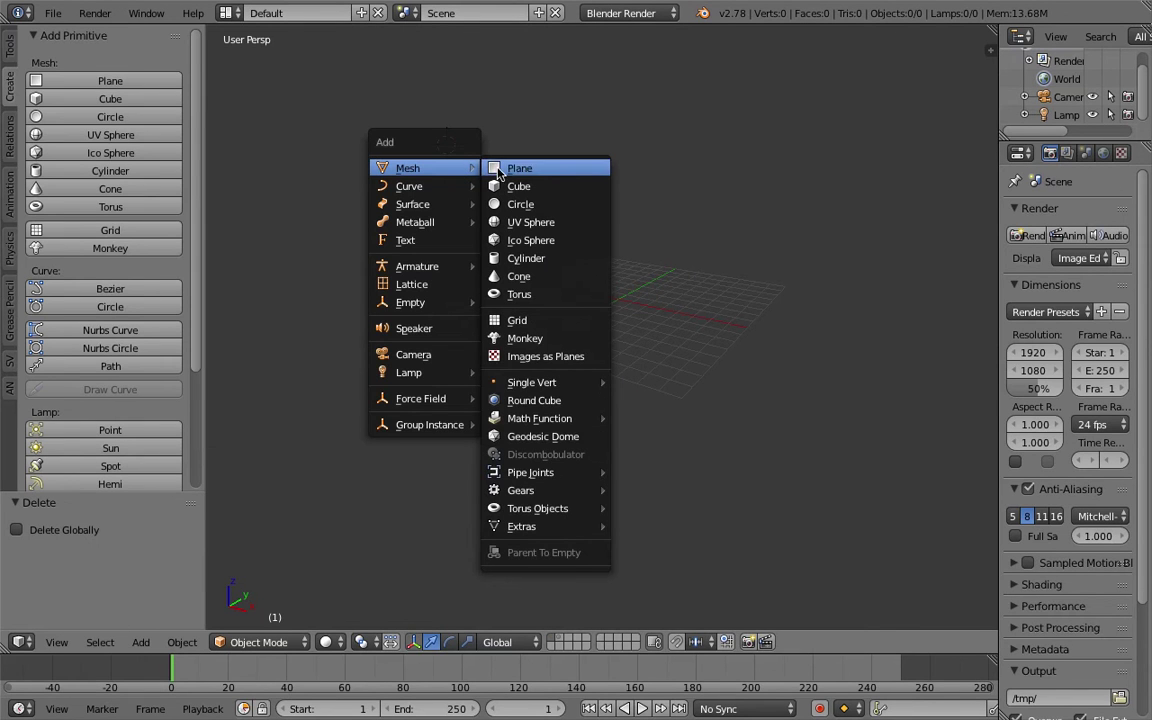
mouse_move(561, 510)
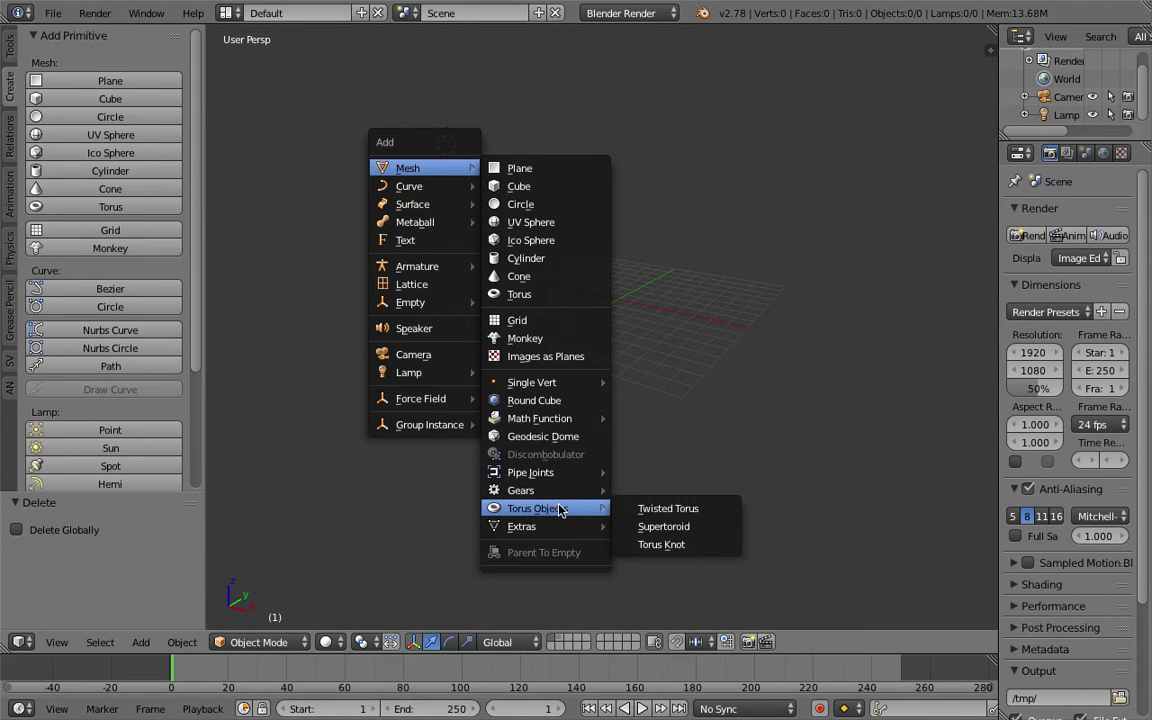
click(681, 512)
key(KP_Decimal)
middle_drag(578, 383, 707, 332)
scroll(625, 383, up, 5)
drag(108, 570, 140, 571)
mouse_move(135, 618)
mouse_down()
mouse_move(175, 618)
mouse_move(128, 618)
mouse_move(145, 618)
mouse_up()
middle_drag(450, 370, 700, 360)
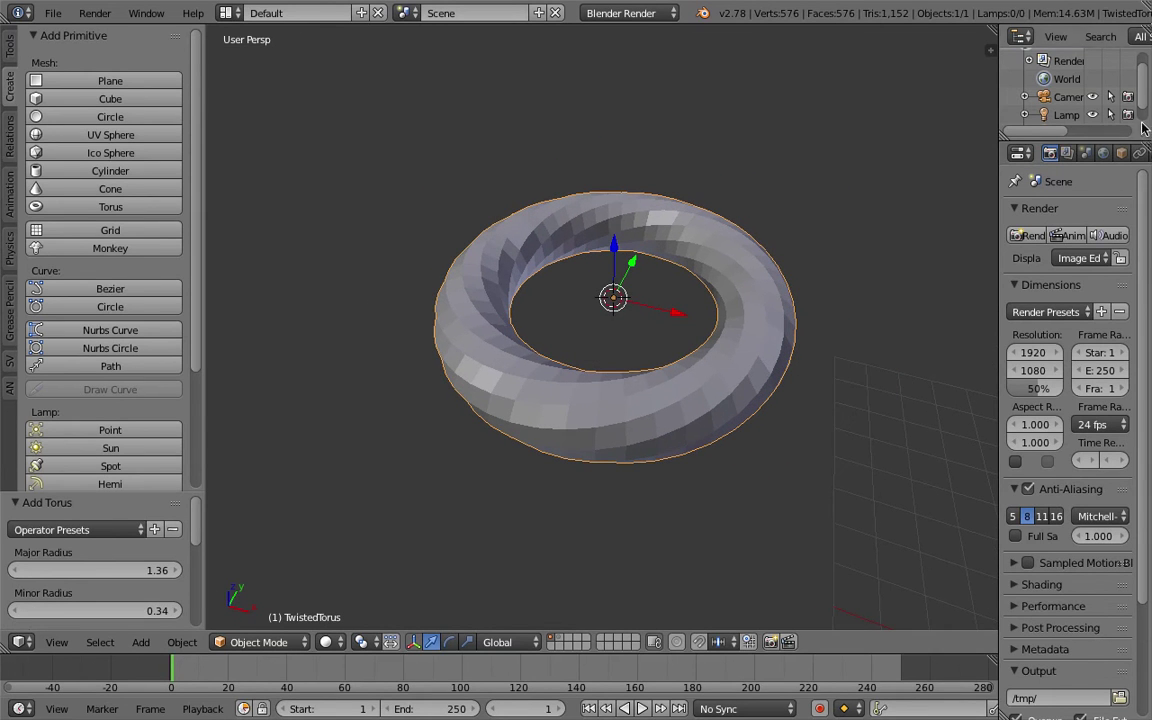
Give the twisted torus a Wireframe modifier with 0.049 thickness.
drag(1000, 118, 834, 104)
click(987, 152)
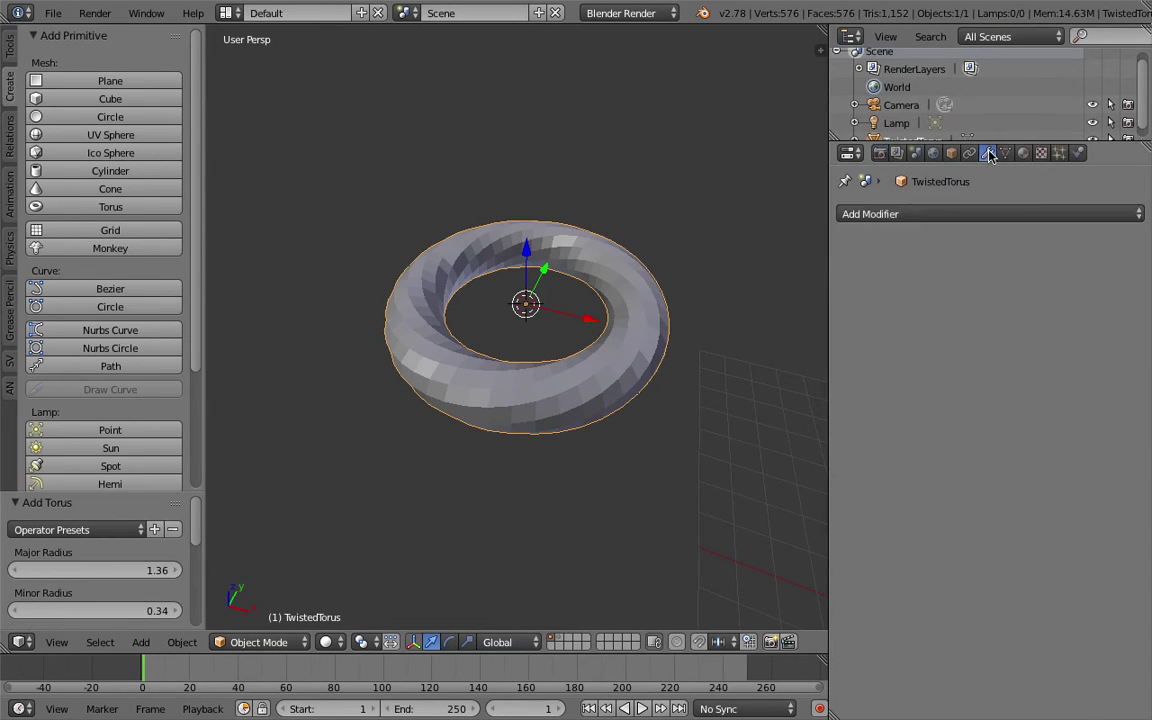
click(912, 214)
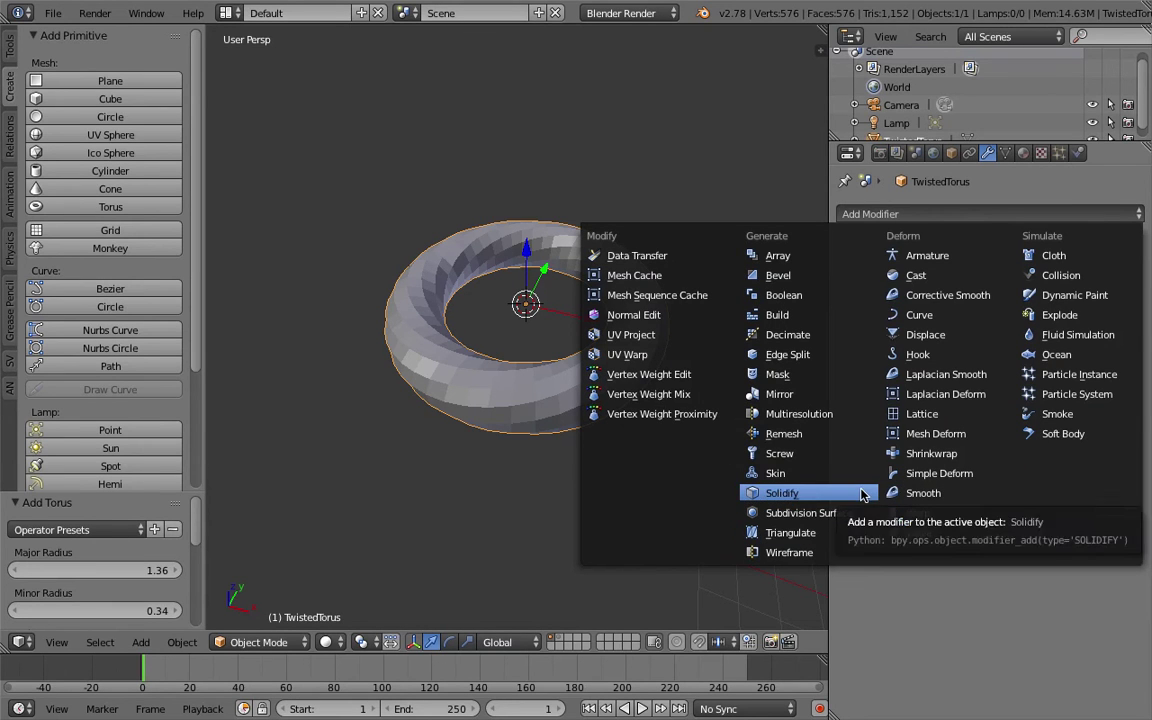
click(845, 551)
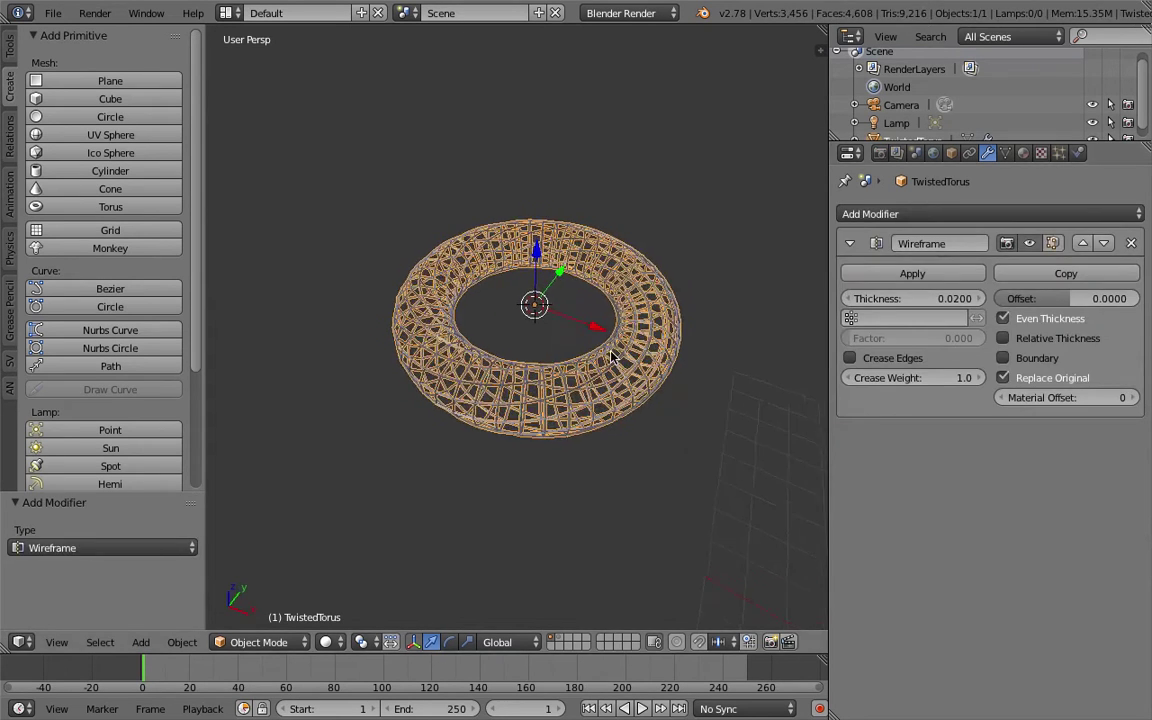
drag(912, 298, 950, 298)
middle_drag(665, 395, 675, 371)
Delete the twisted torus so the scene is empty.
key(a)
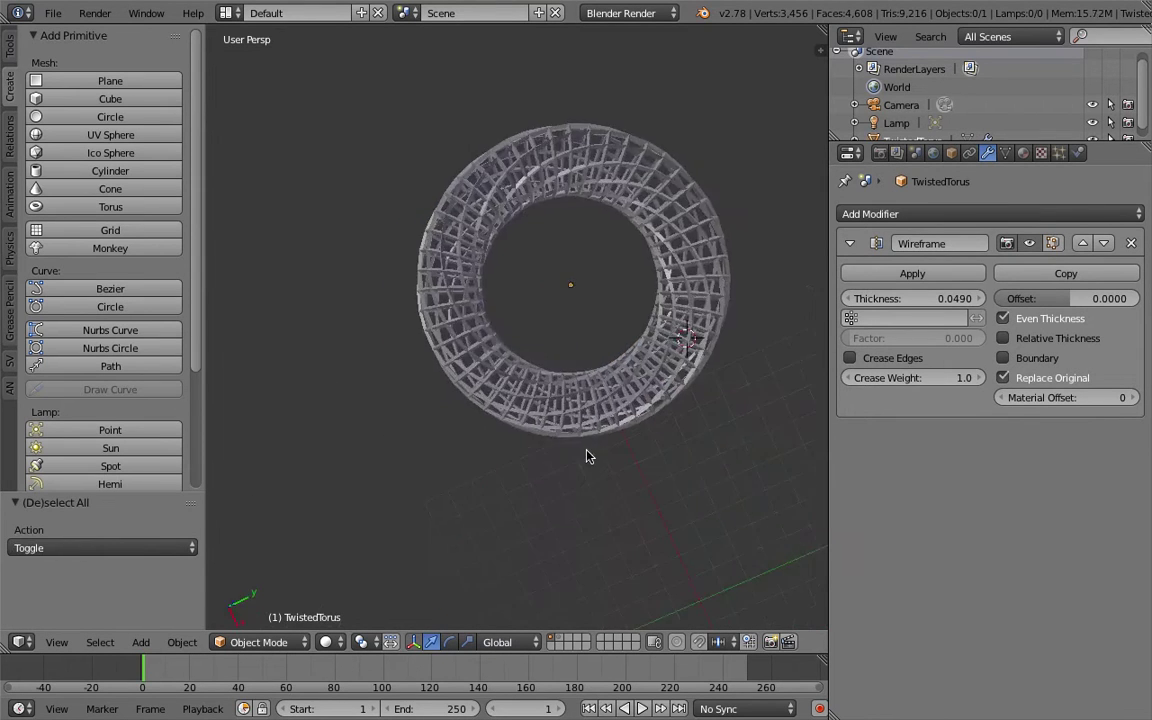
middle_drag(586, 455, 620, 309)
key(a)
key(x)
click(620, 308)
key(shift+a)
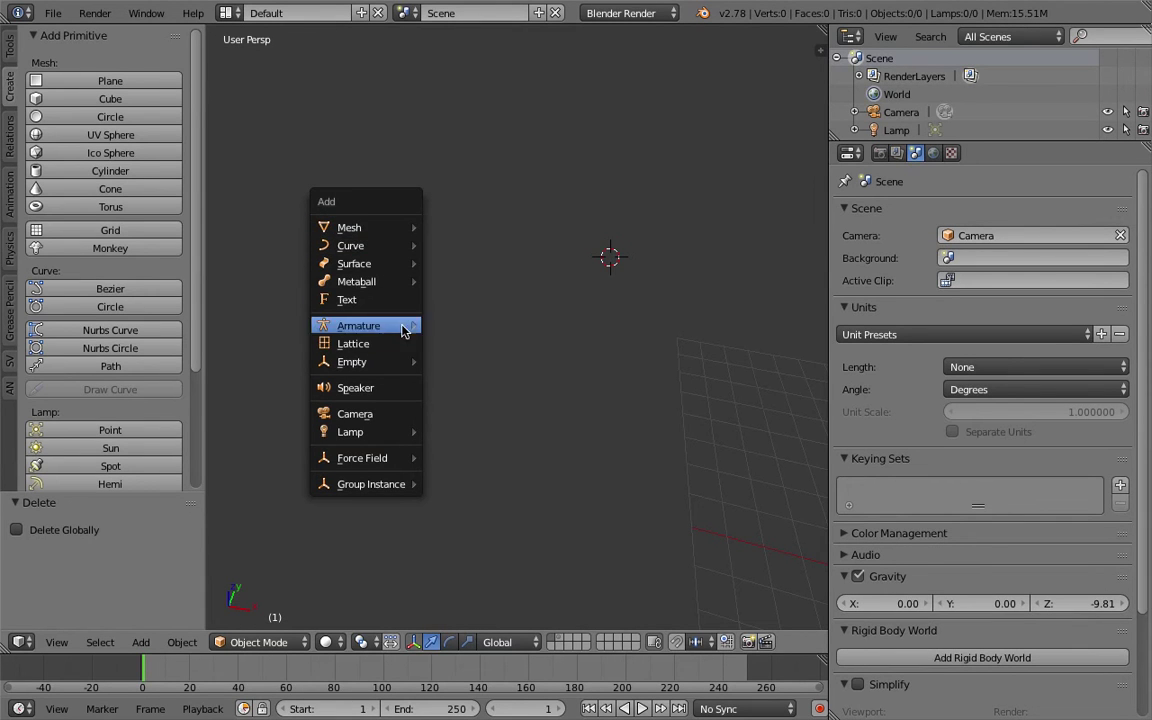
mouse_move(418, 418)
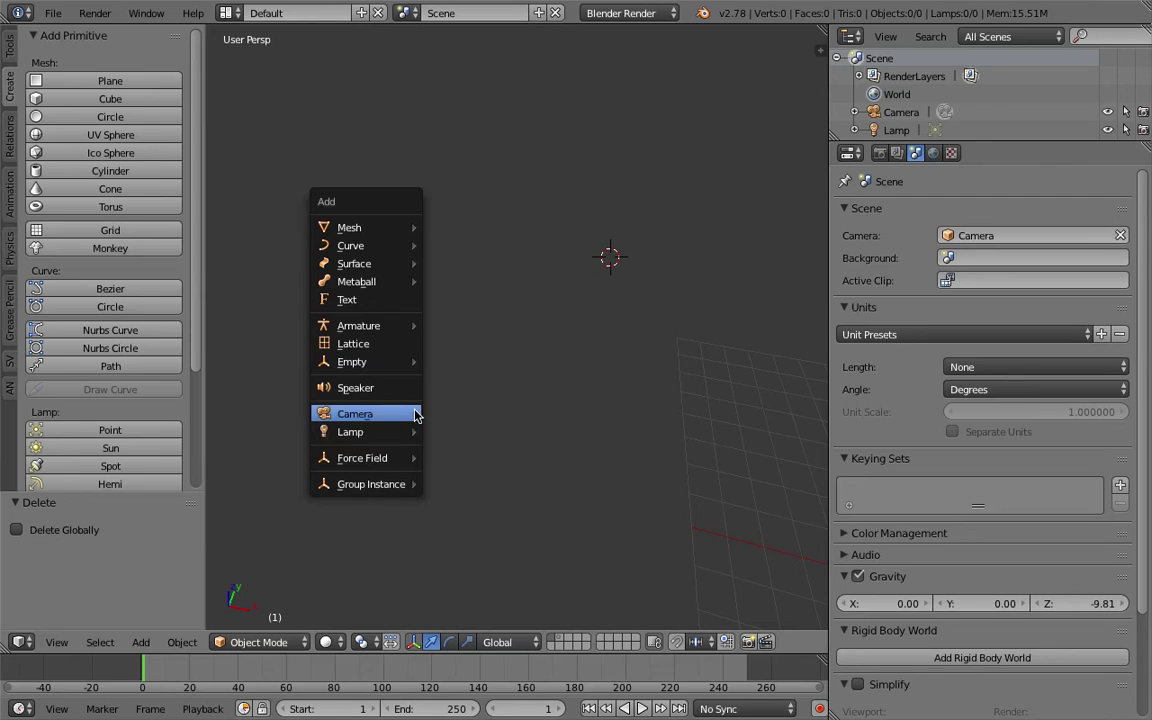
mouse_move(381, 229)
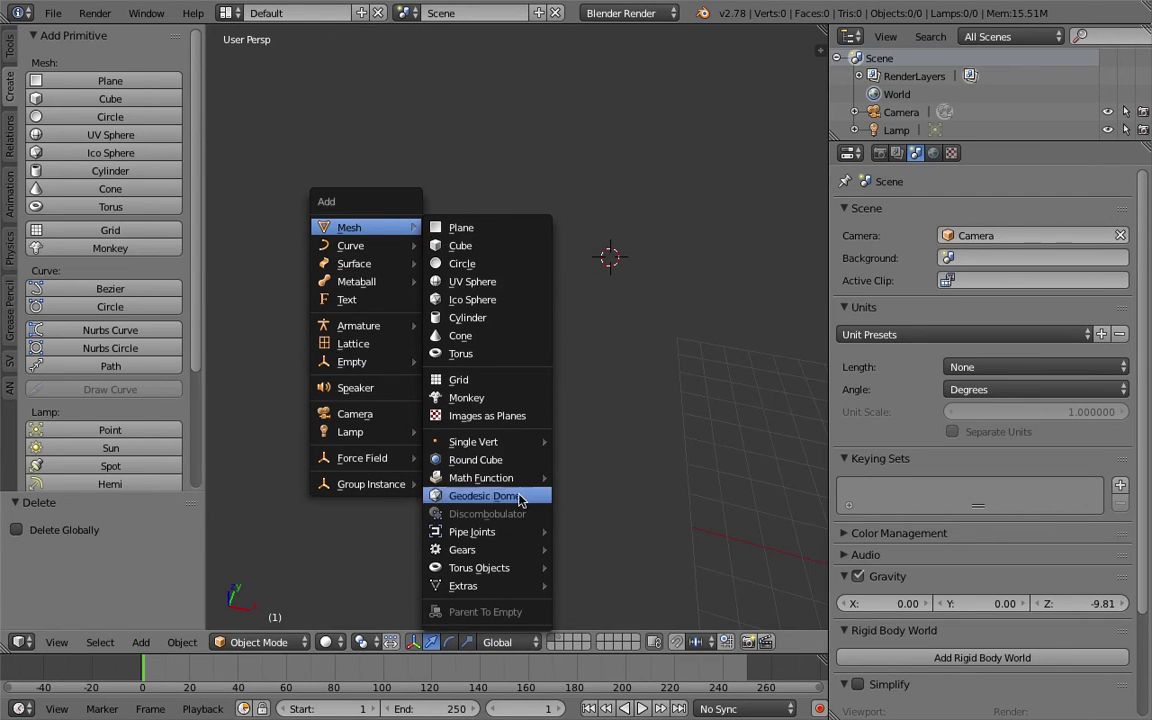
mouse_move(515, 534)
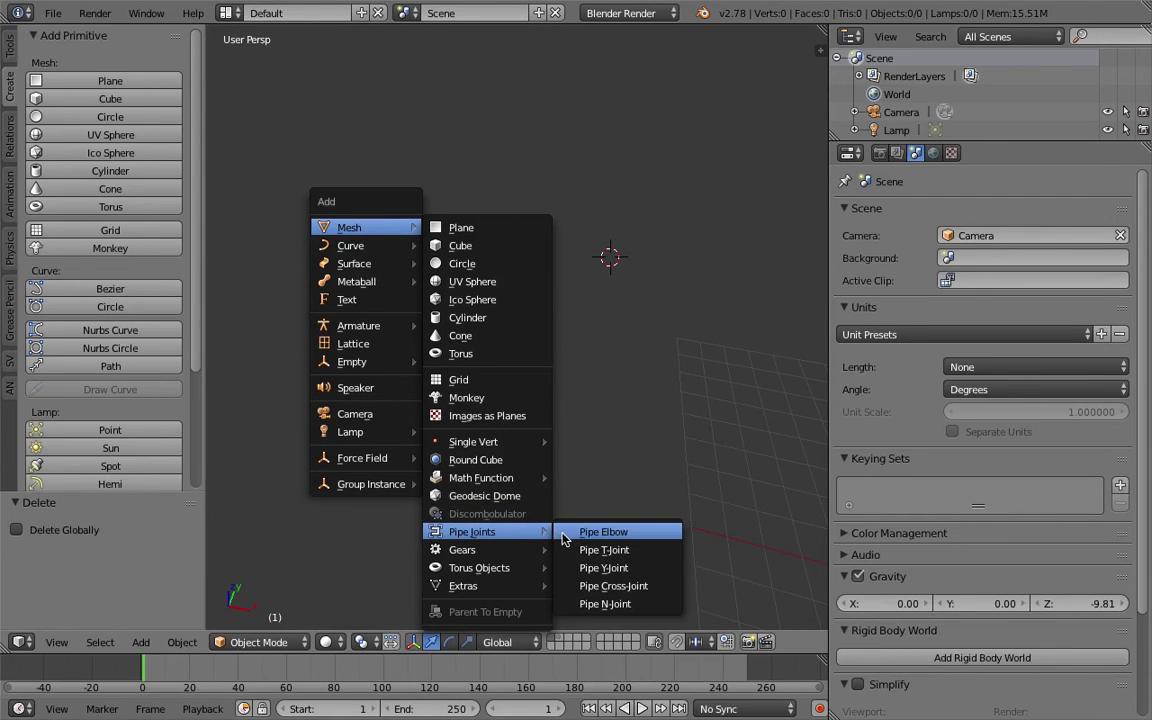
mouse_move(528, 555)
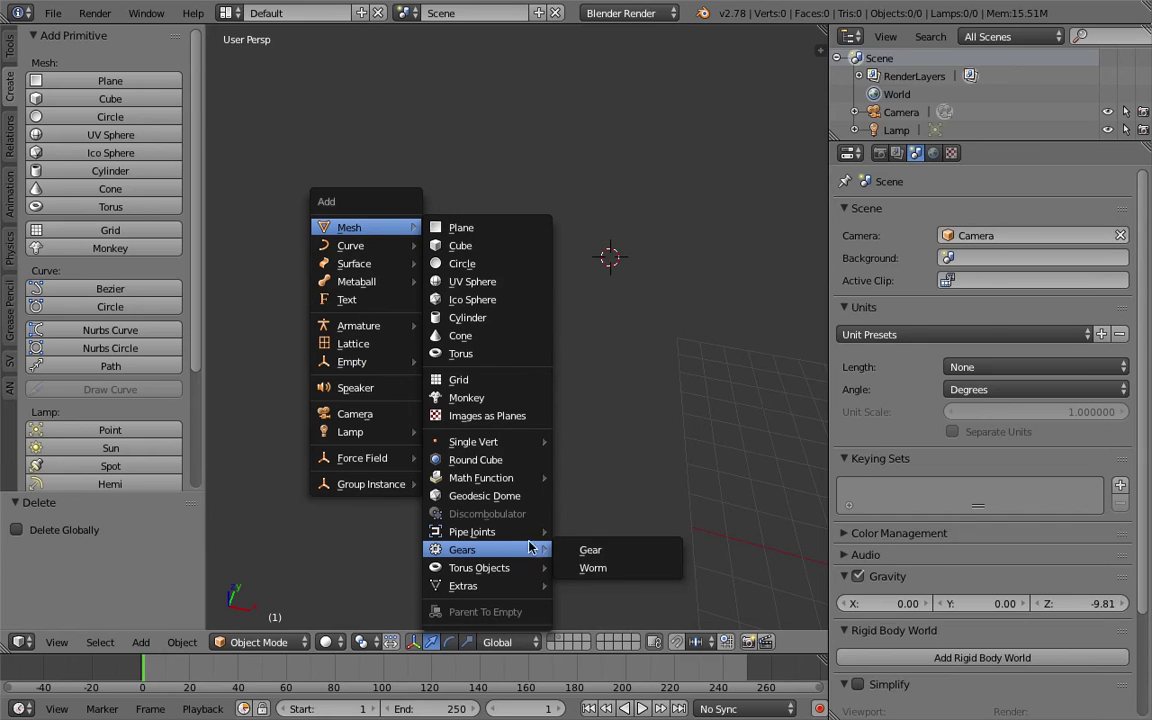
Add a gear mesh and set it to 13 teeth.
click(590, 550)
middle_drag(560, 316, 535, 386)
drag(172, 491, 170, 182)
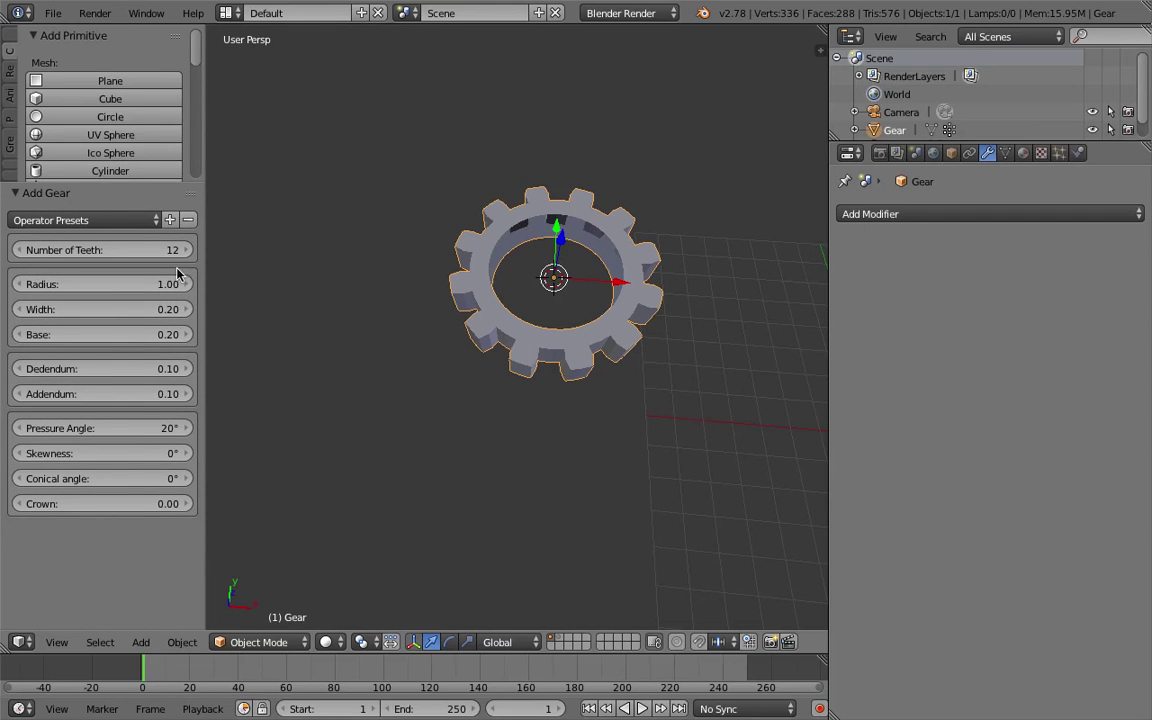
drag(204, 274, 282, 283)
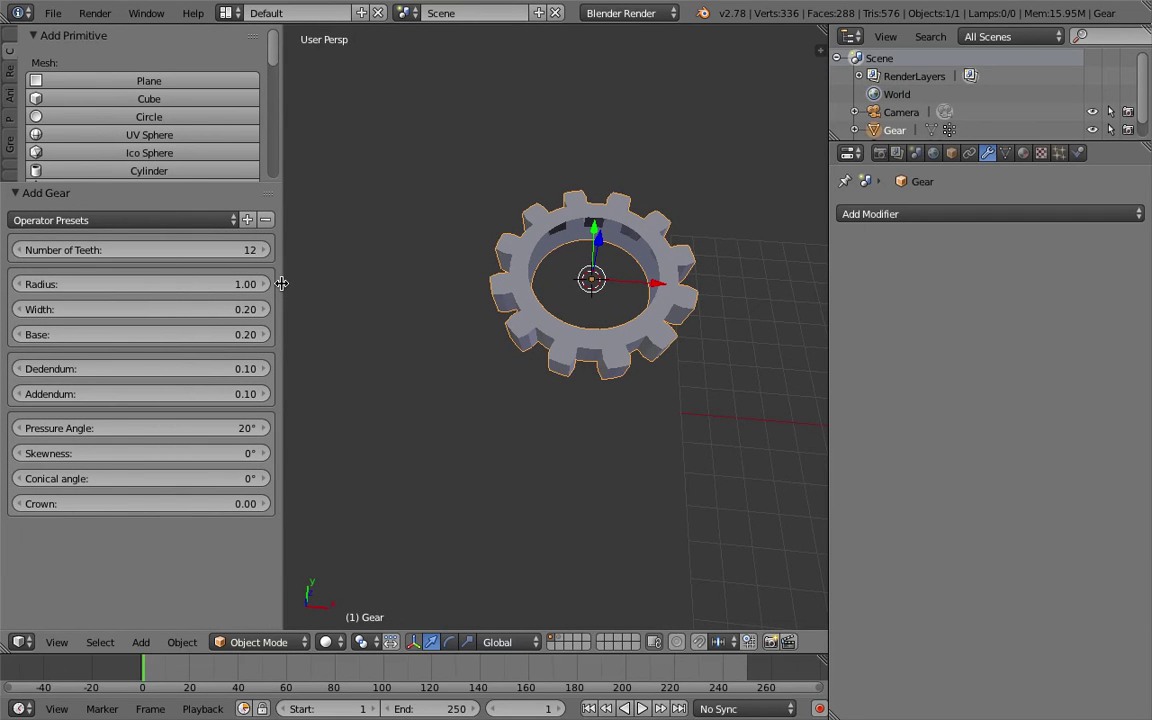
mouse_move(206, 253)
mouse_down()
mouse_move(160, 253)
mouse_move(219, 250)
mouse_up()
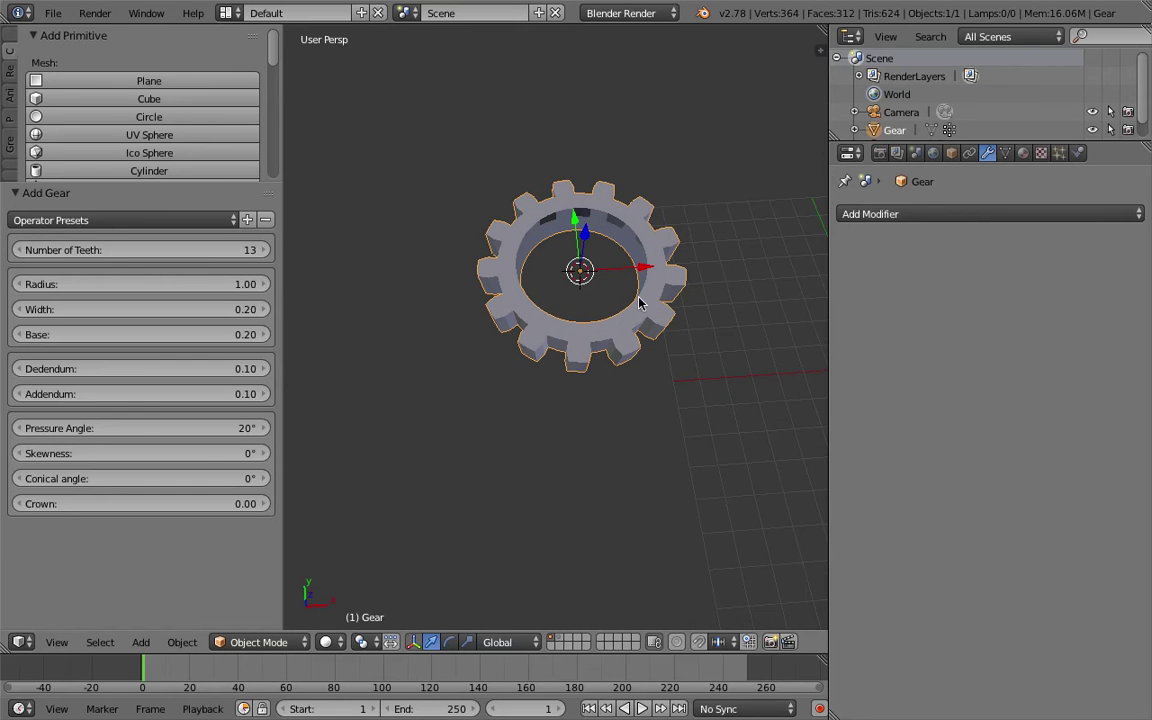
click(173, 222)
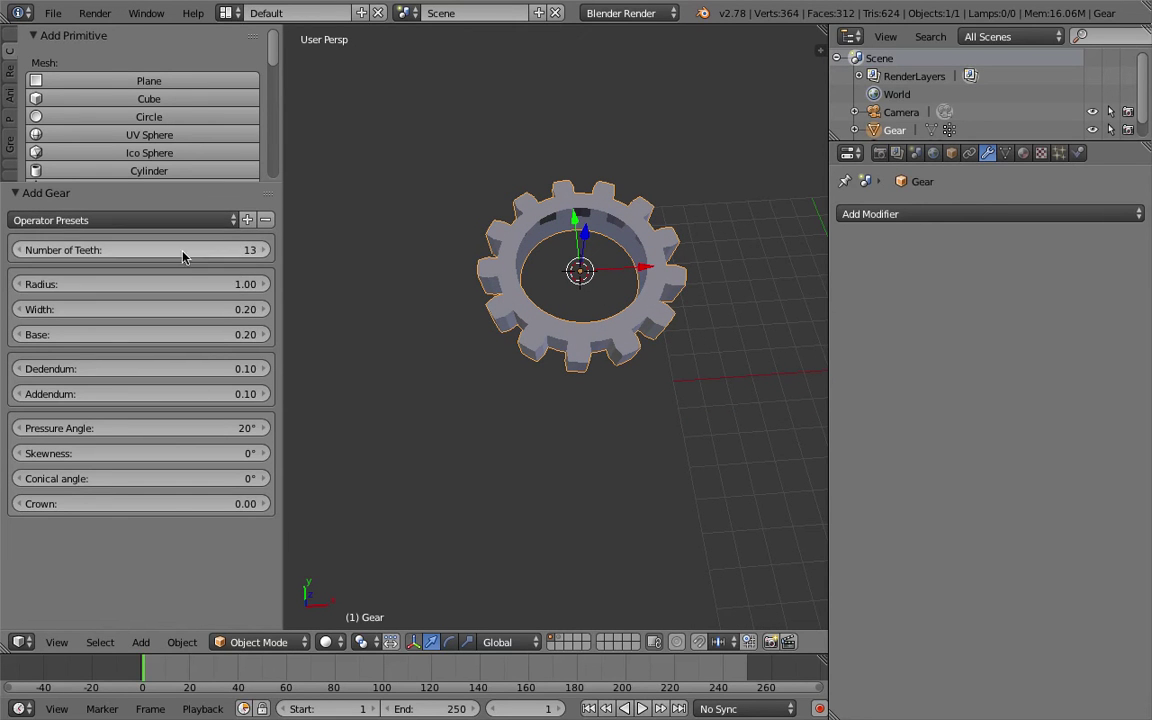
Set gear radius 1.39, base 0.59, deeper teeth, 10.53° skew and 9.48° conical angle.
drag(193, 284, 225, 334)
middle_drag(545, 399, 545, 340)
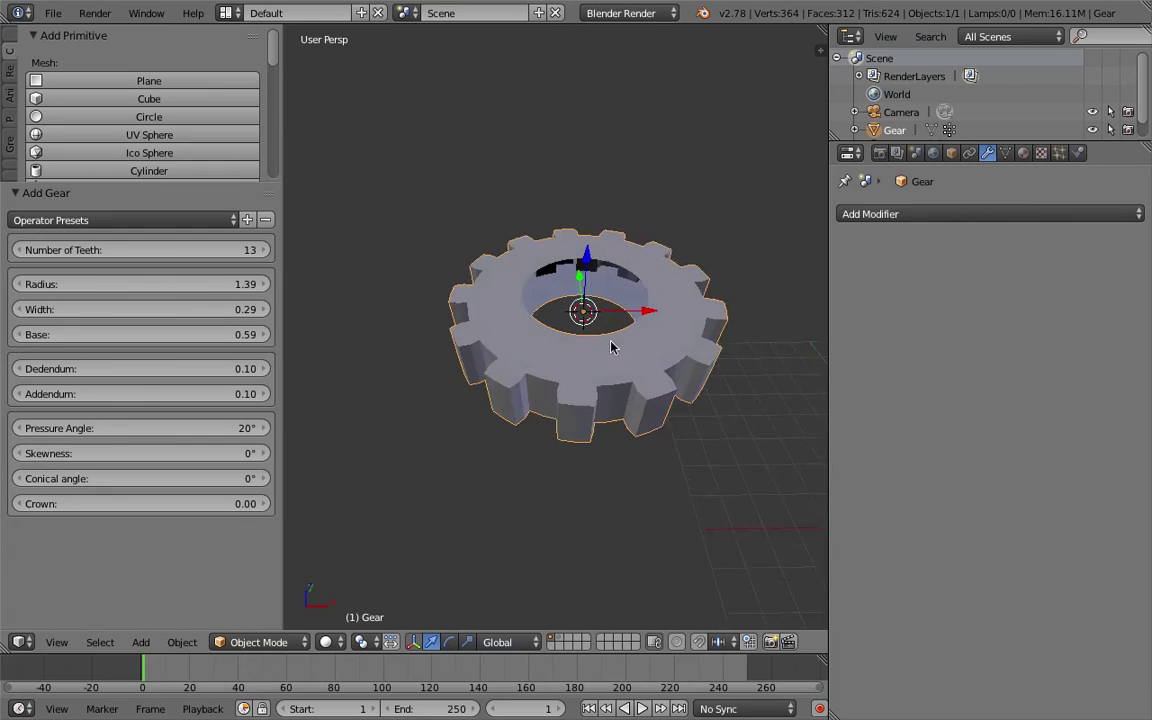
drag(140, 369, 225, 393)
drag(172, 428, 200, 453)
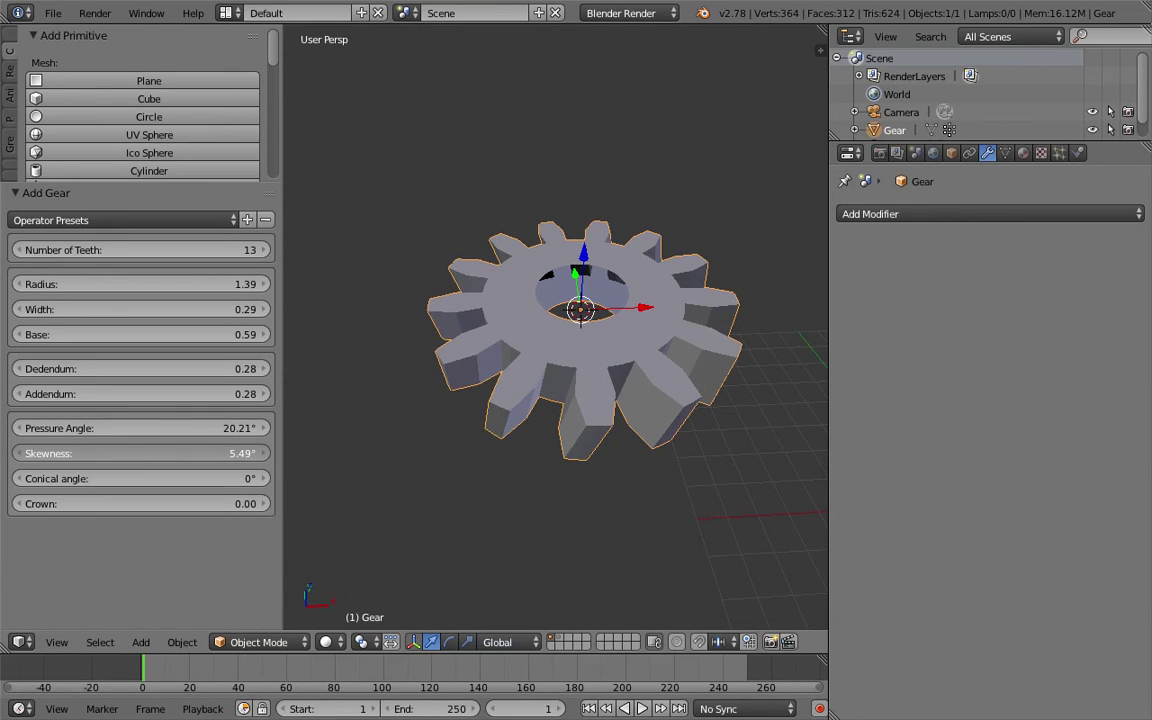
drag(200, 453, 220, 453)
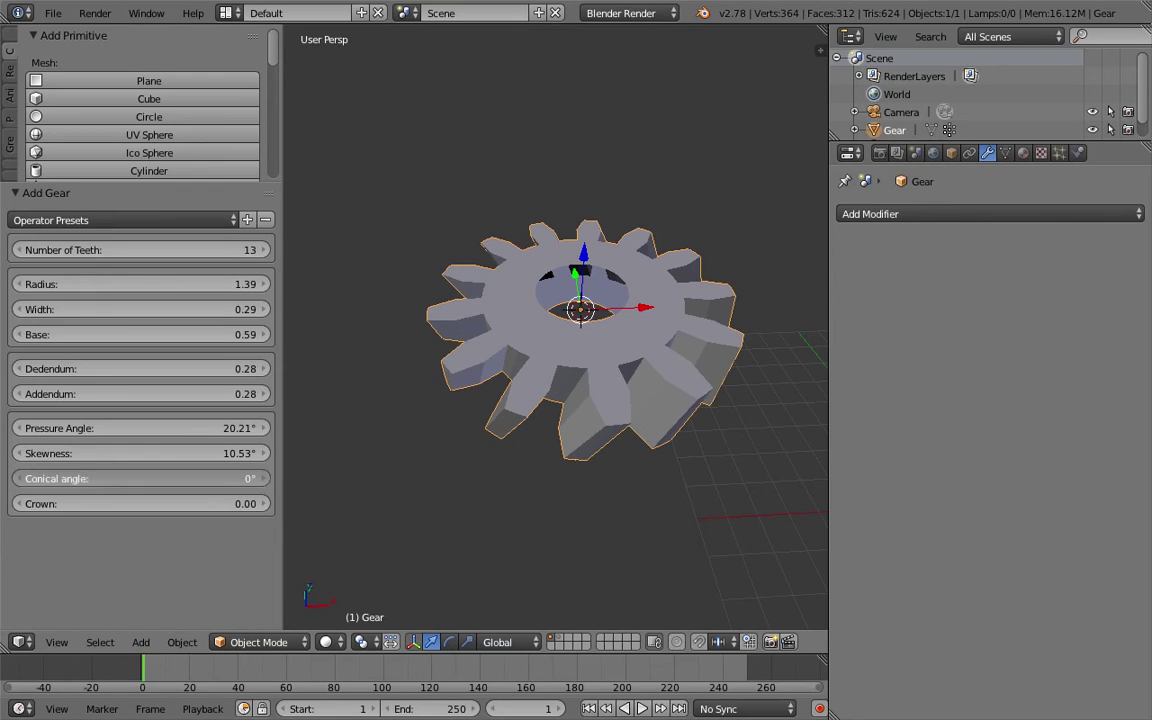
drag(140, 478, 215, 504)
middle_drag(551, 414, 658, 238)
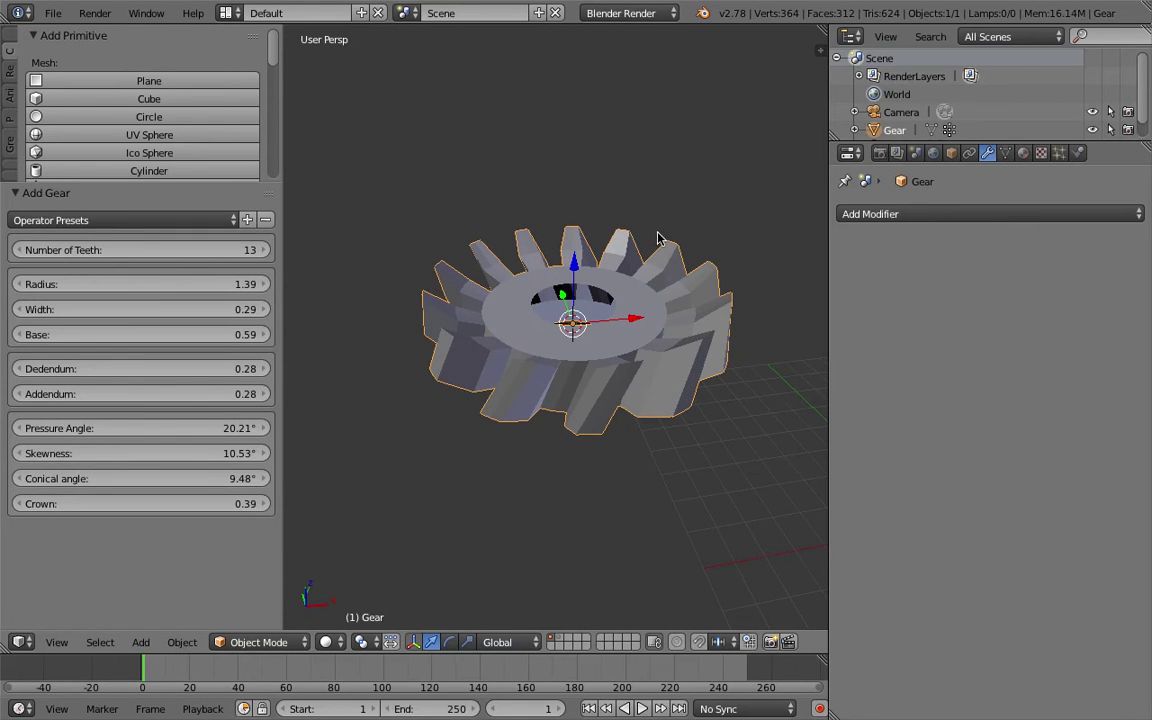
middle_drag(713, 185, 712, 200)
Add a Teapot+ mesh from Mesh > Extras alongside the gear.
key(a)
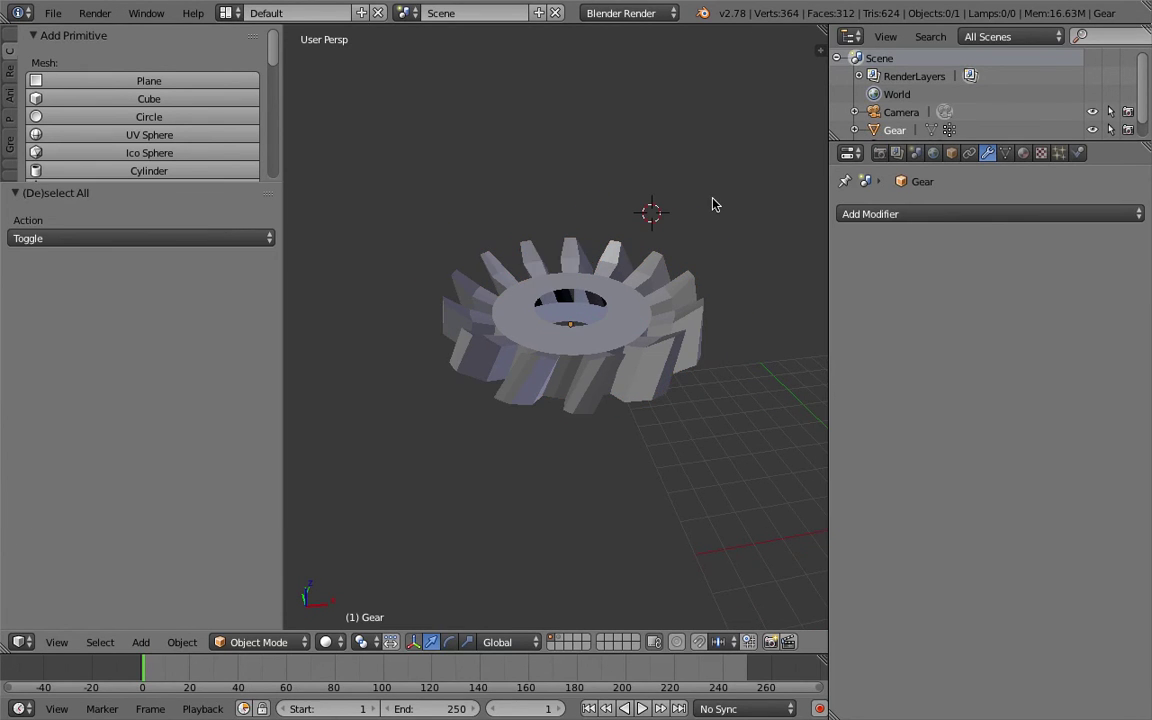
key(a)
middle_drag(508, 265, 581, 378)
key(shift+a)
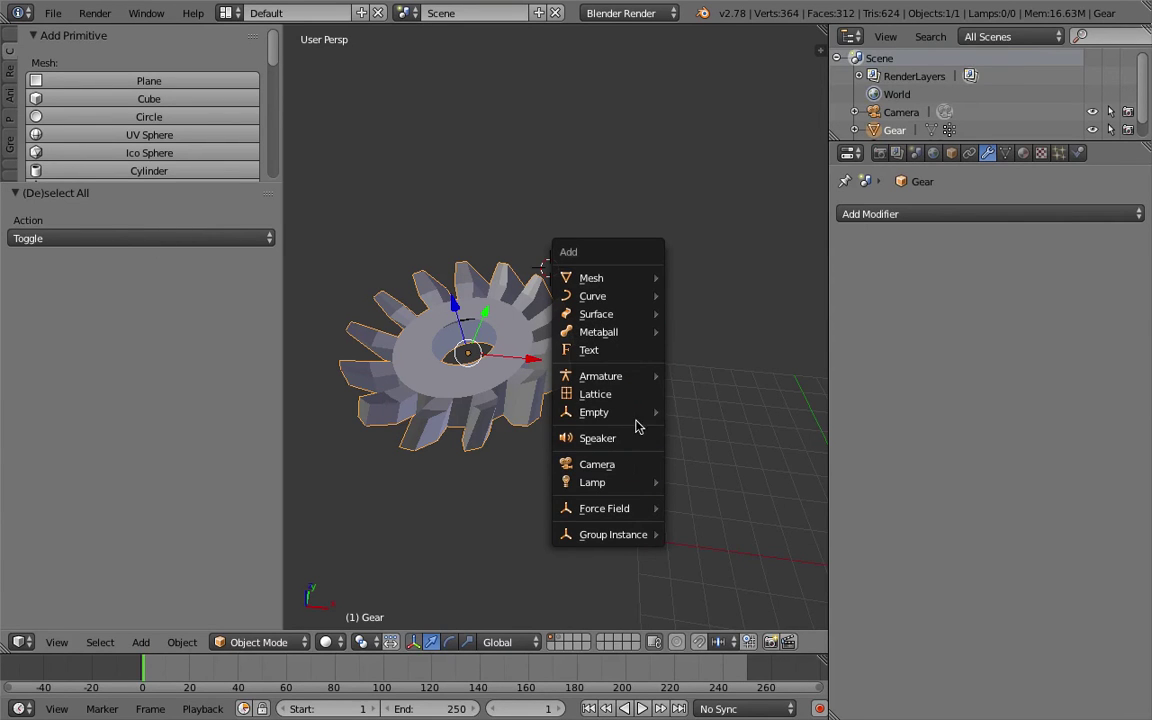
mouse_move(638, 278)
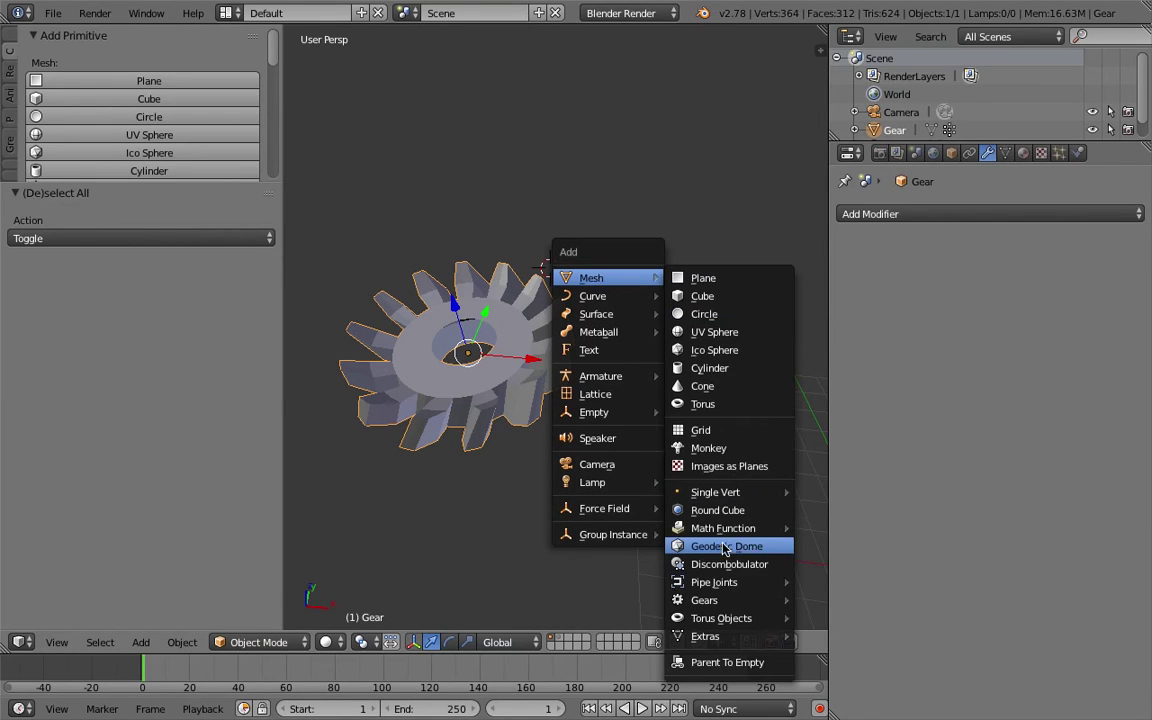
mouse_move(772, 604)
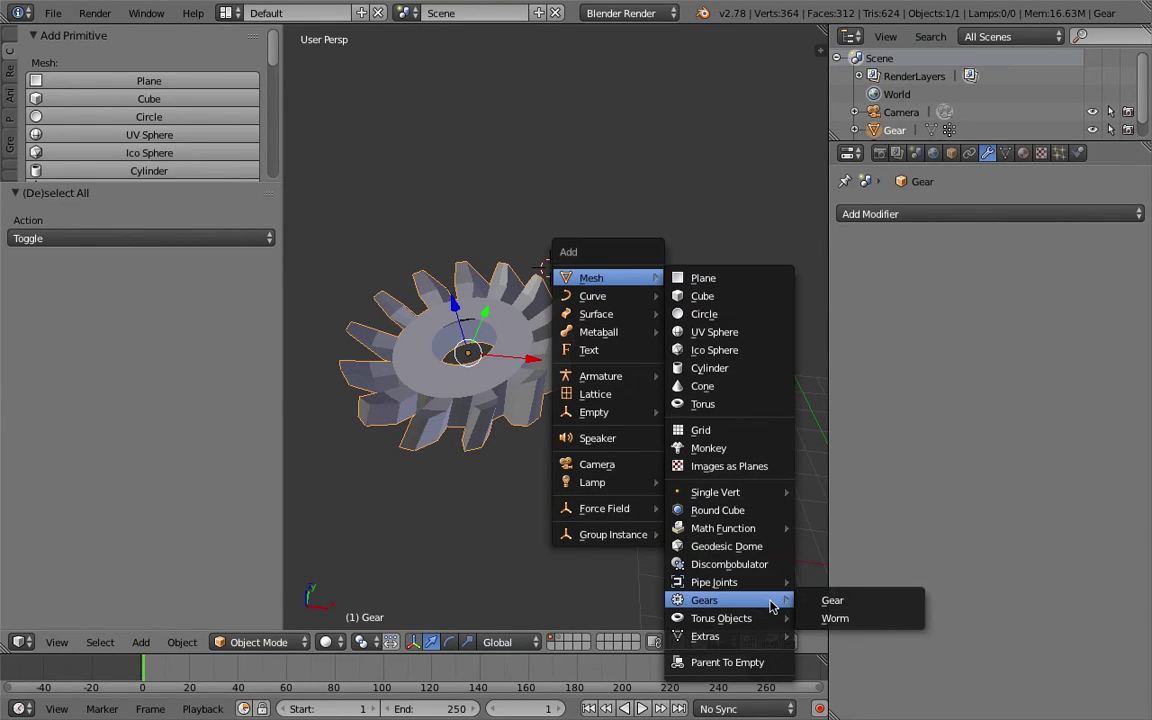
mouse_move(784, 636)
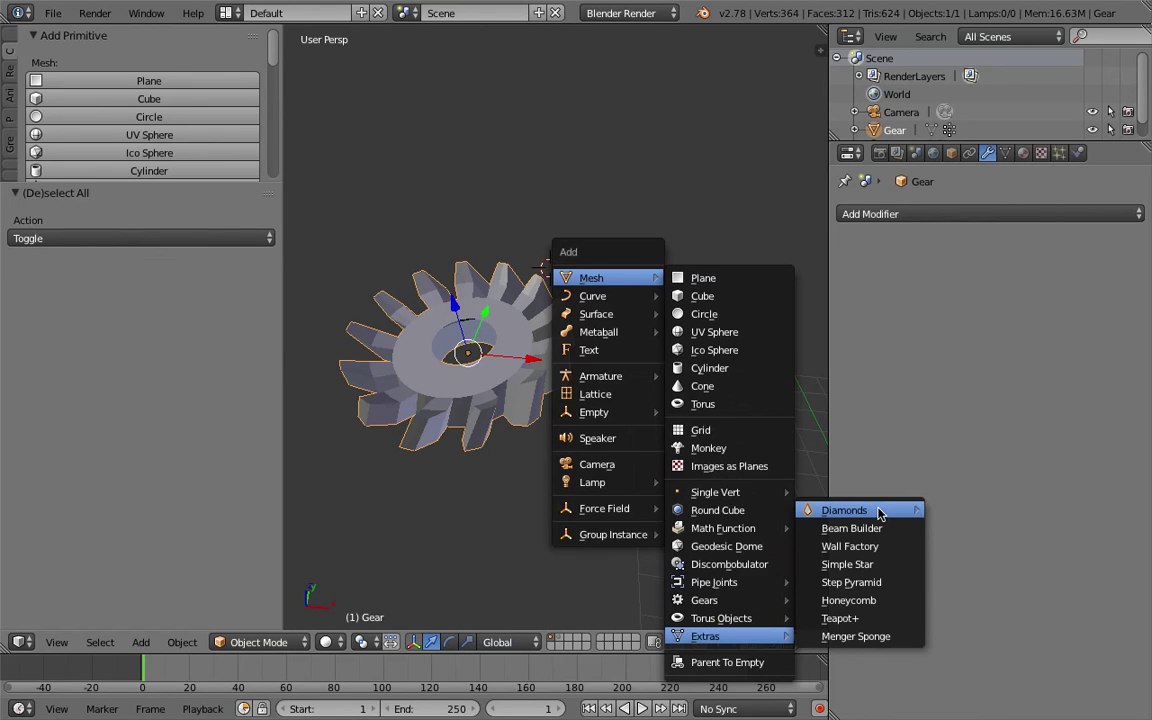
mouse_move(879, 512)
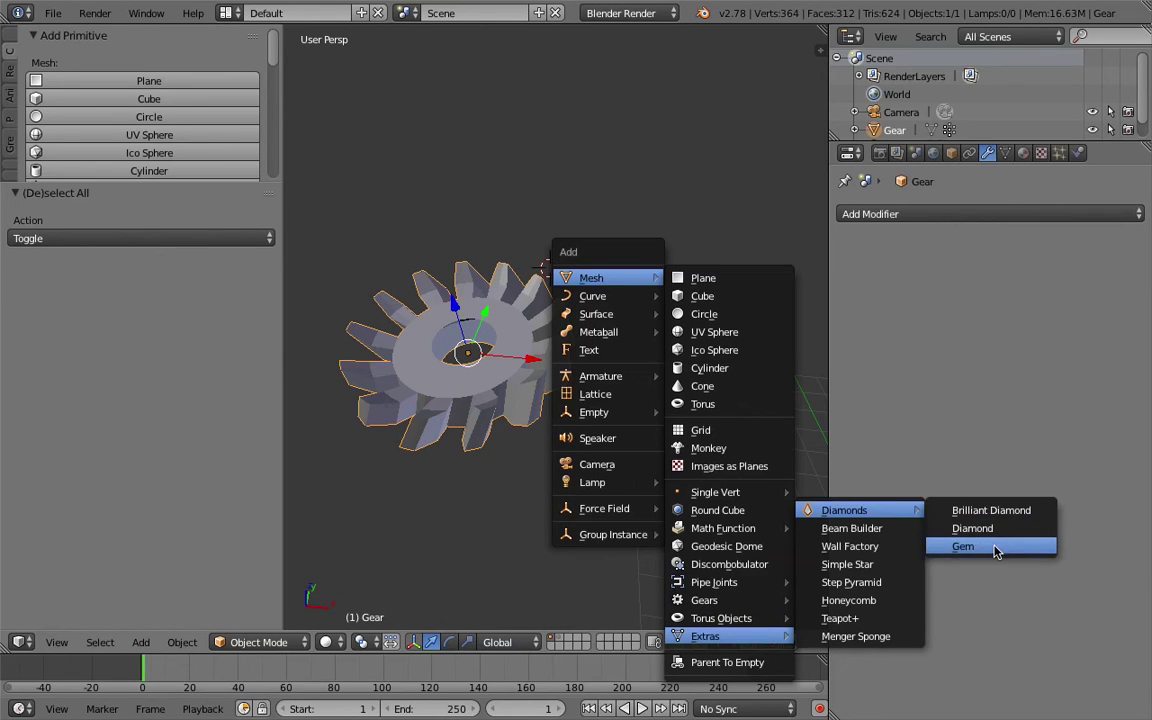
click(868, 618)
scroll(640, 400, down, 5)
middle_drag(612, 355, 705, 287)
scroll(705, 287, down, 4)
Delete the gear and clear the teapot's location back to the world origin.
key(g)
click(558, 249)
right_click(575, 335)
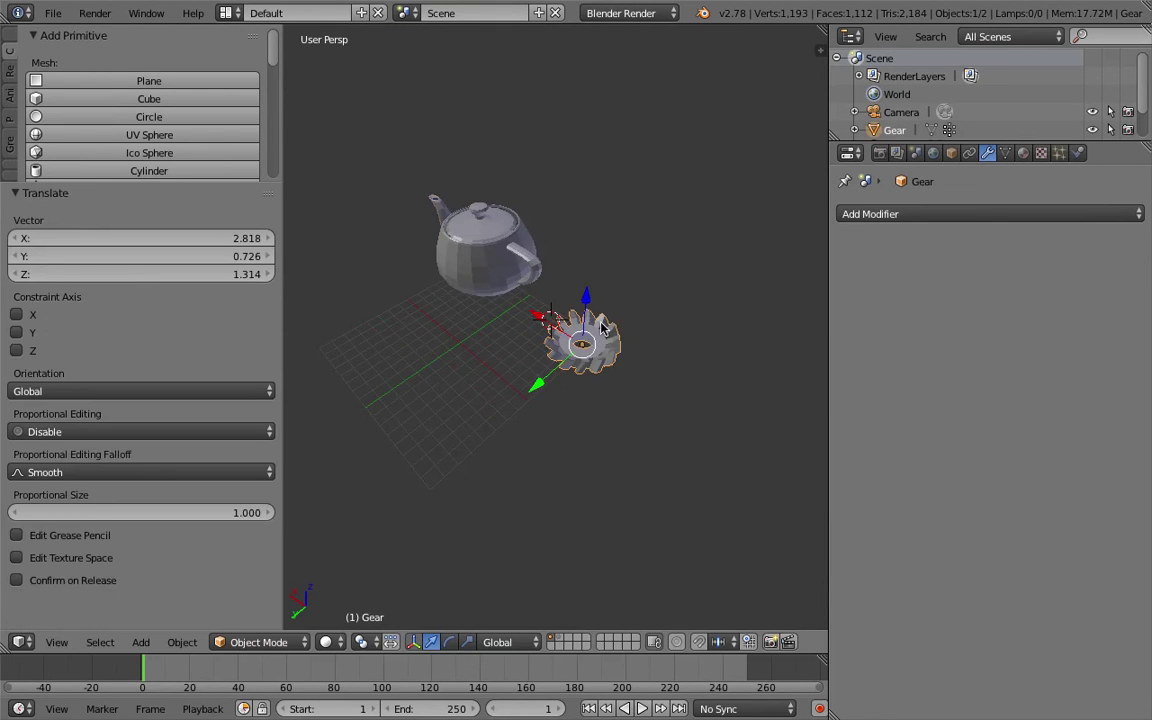
key(Delete)
shift+middle_drag(533, 311, 548, 332)
right_click(555, 311)
key(alt+g)
middle_drag(630, 325, 334, 123)
click(53, 13)
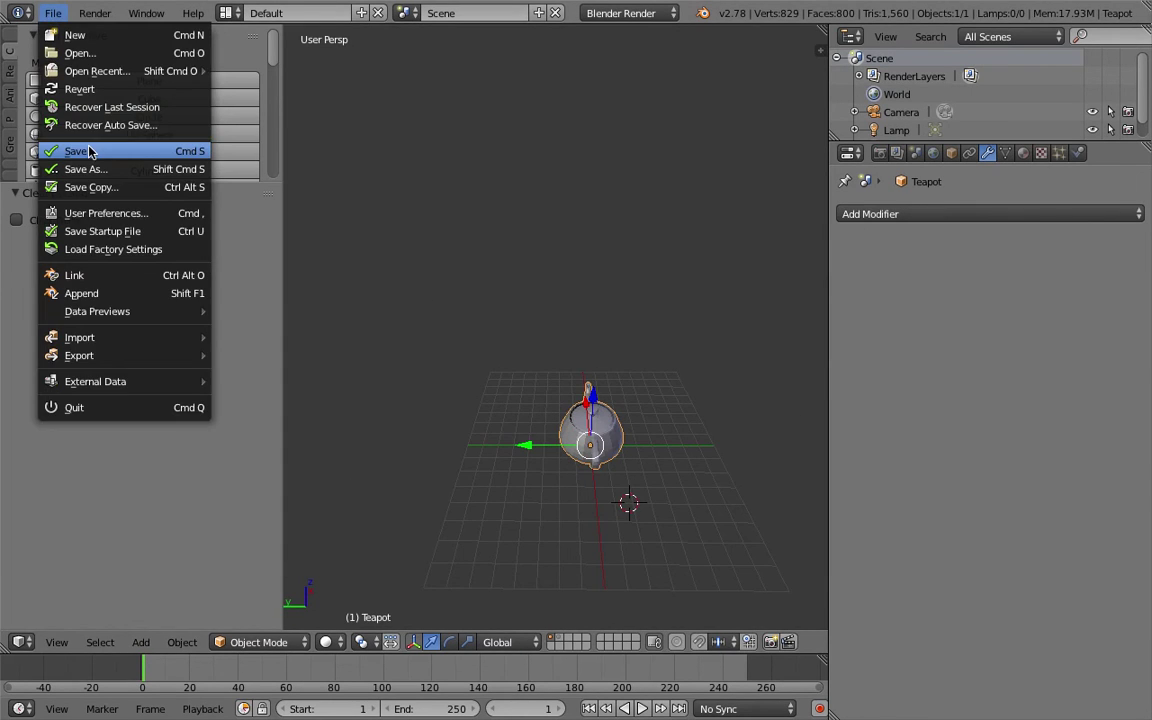
middle_drag(350, 216, 330, 120)
click(227, 13)
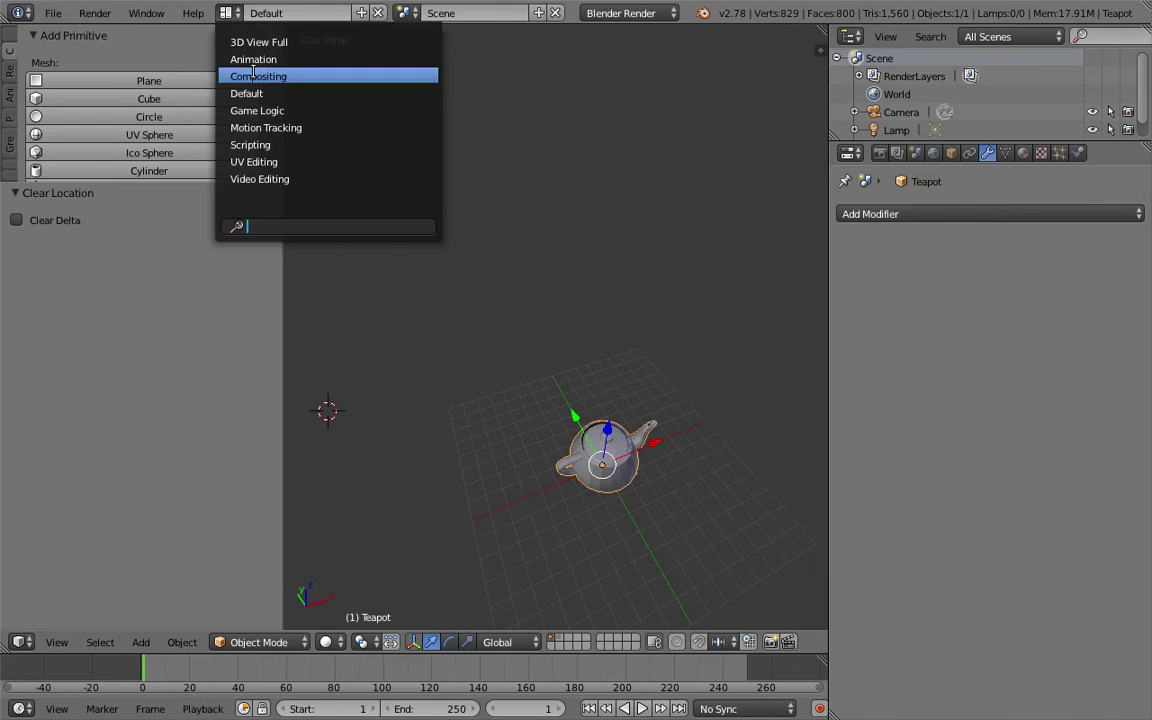
Switch to the Compositing layout and save over the blend file.
click(258, 76)
middle_drag(676, 444, 648, 425)
key(ctrl+s)
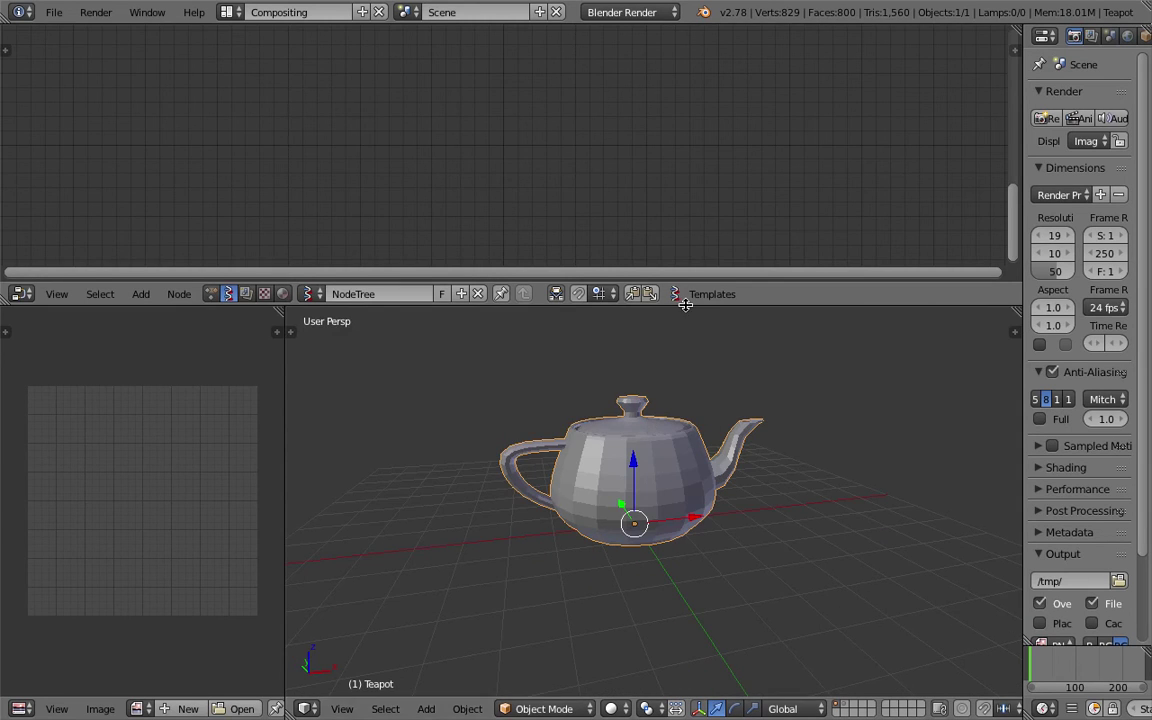
drag(615, 282, 615, 325)
key(ctrl+s)
click(641, 450)
scroll(641, 448, up, 1)
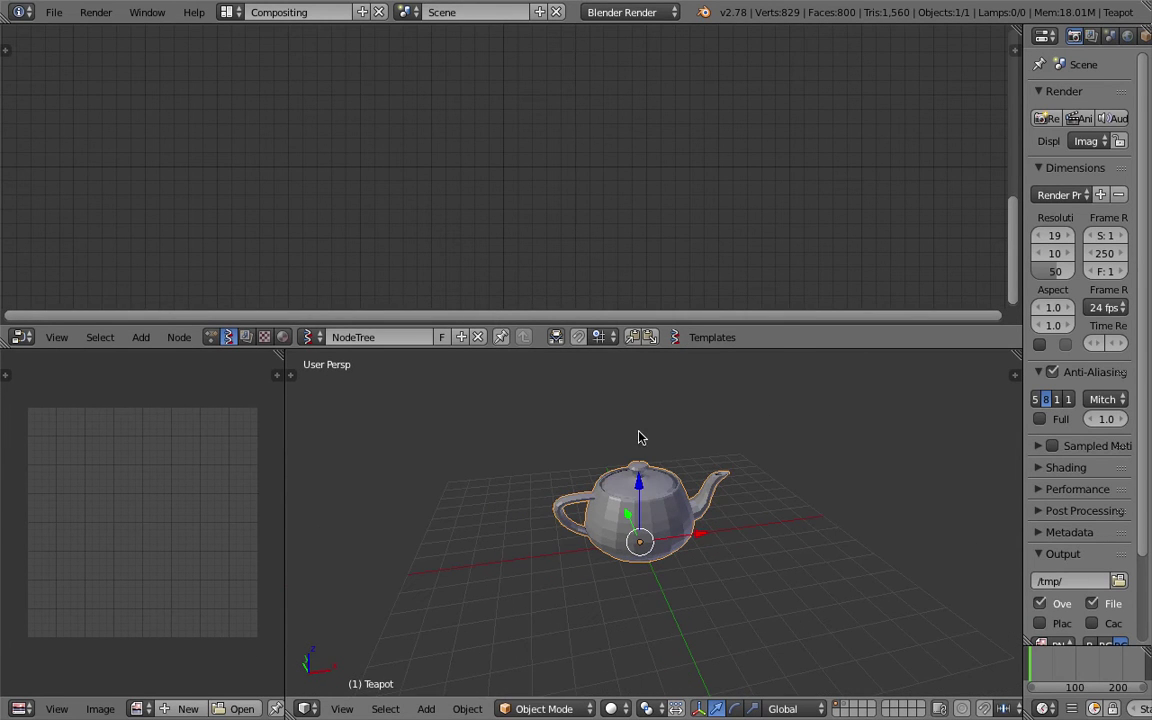
Add an Objects in mk2 node at the top left of the node tree.
key(shift+a)
mouse_move(316, 146)
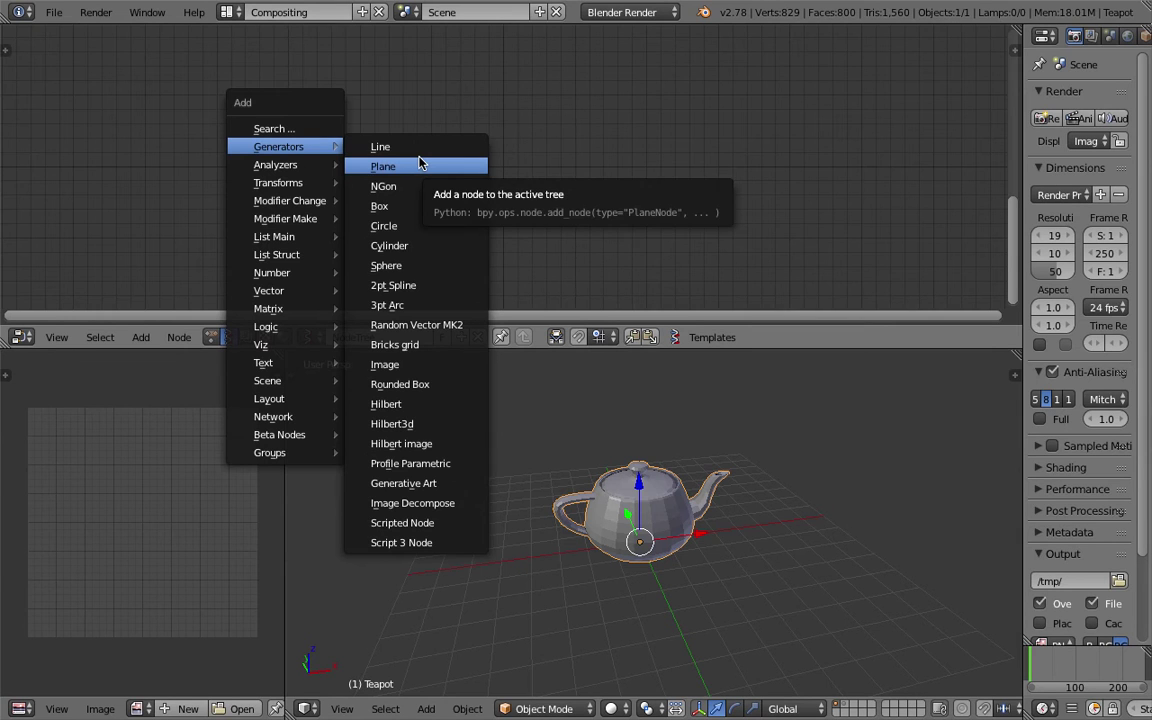
click(318, 129)
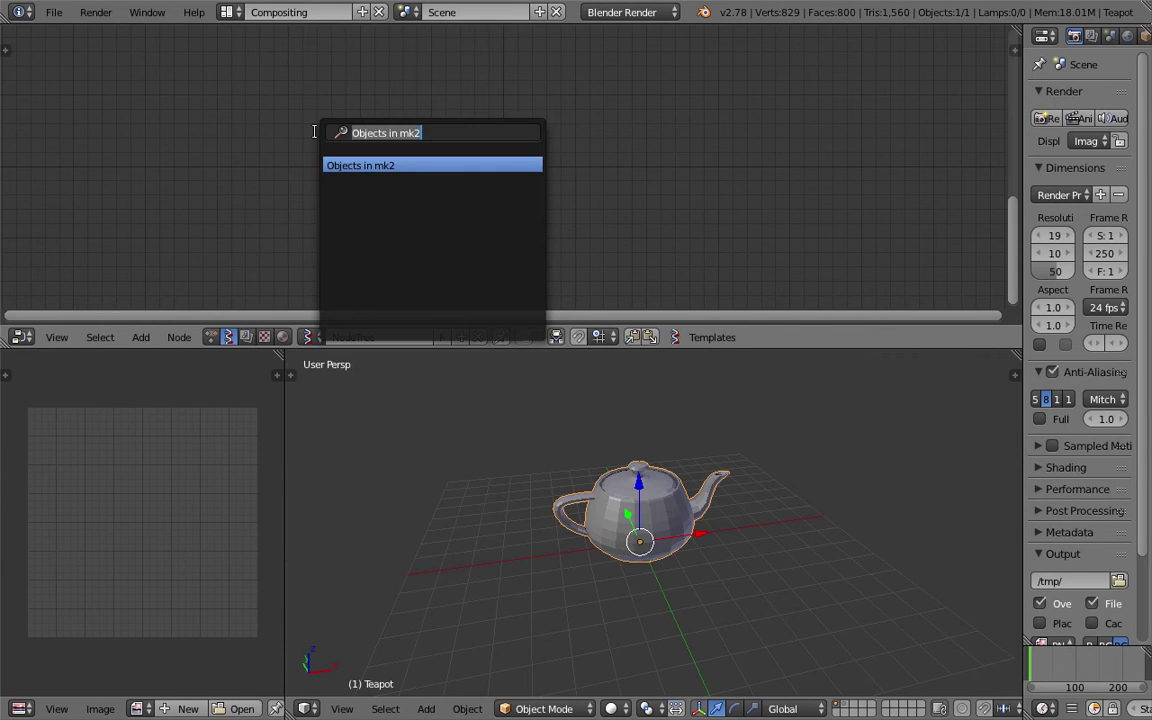
click(364, 164)
click(224, 166)
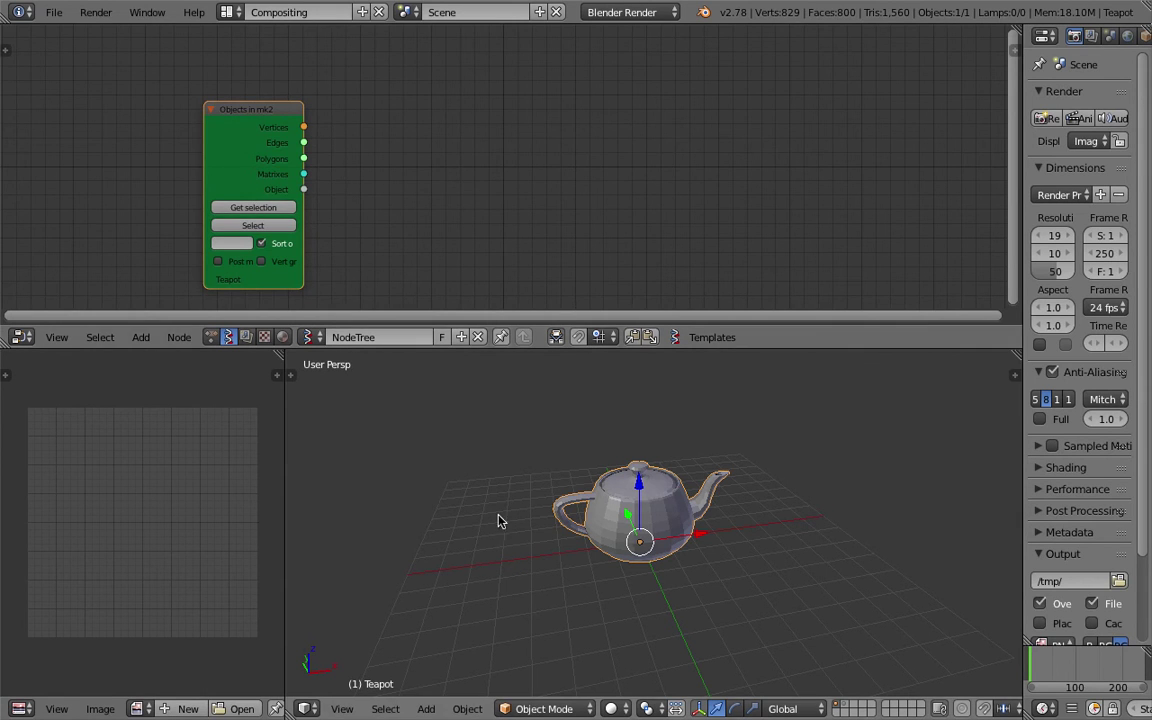
scroll(238, 177, up, 2)
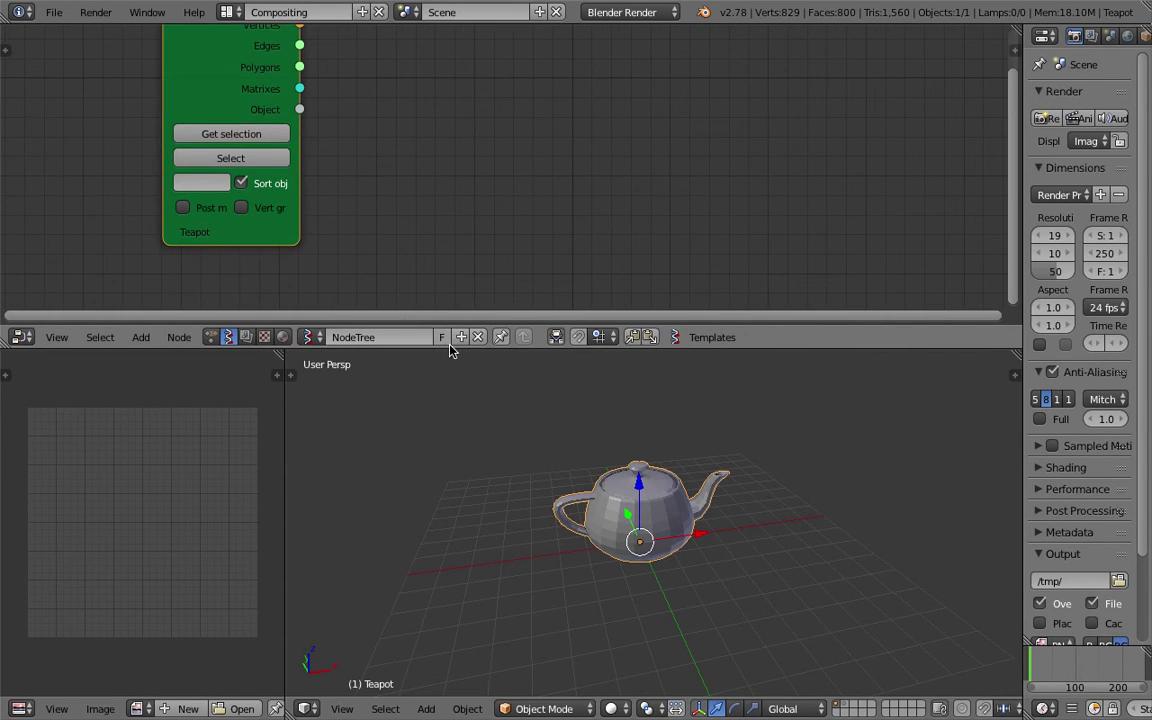
drag(450, 327, 450, 438)
key(ctrl+s)
Add a Randomize input vertices node and link the teapot's Vertices into it.
key(space)
key(BackSpace)
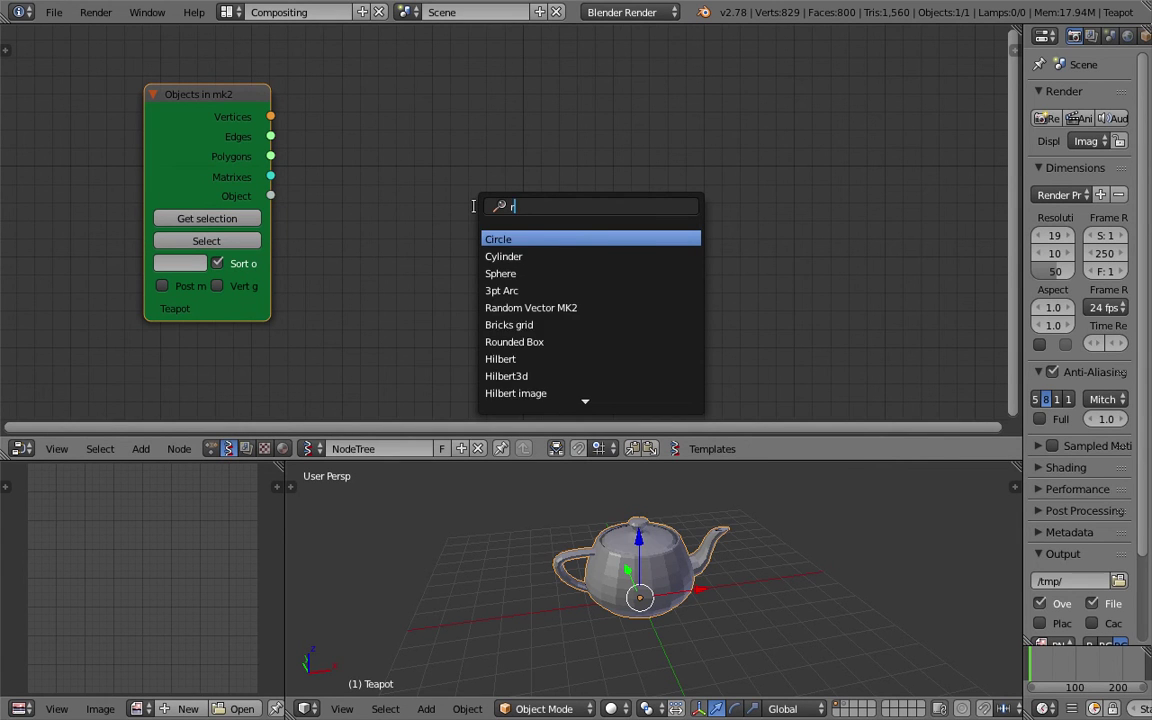
text(random)
key(Down)
key(Return)
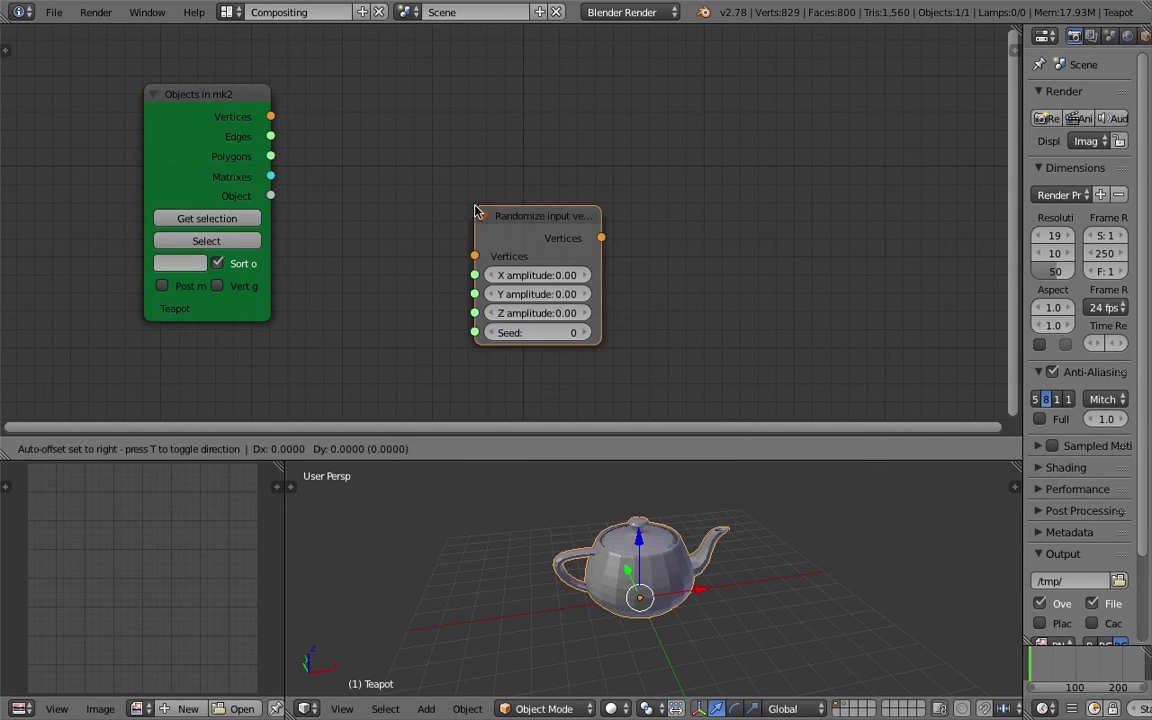
click(409, 127)
drag(271, 116, 410, 175)
drag(482, 133, 447, 126)
middle_drag(604, 157, 585, 184)
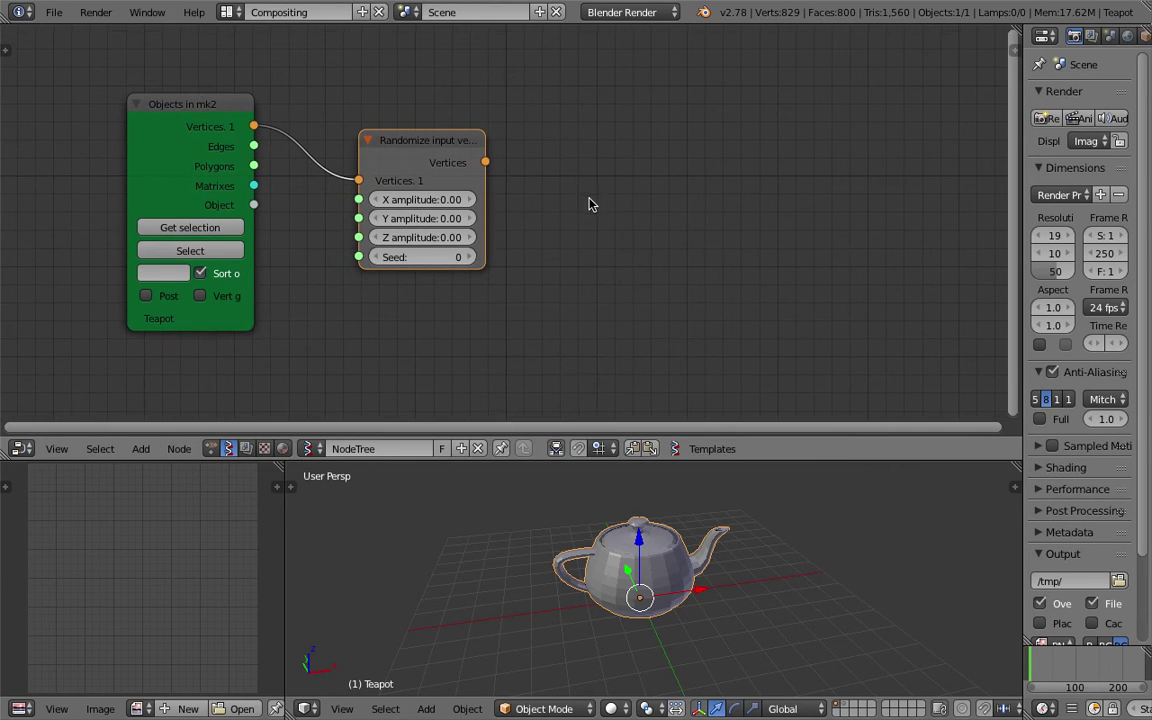
key(shift+a)
Add a Viewer Draw node fed the randomized Vertices and the teapot's Polygons.
click(591, 198)
text(view)
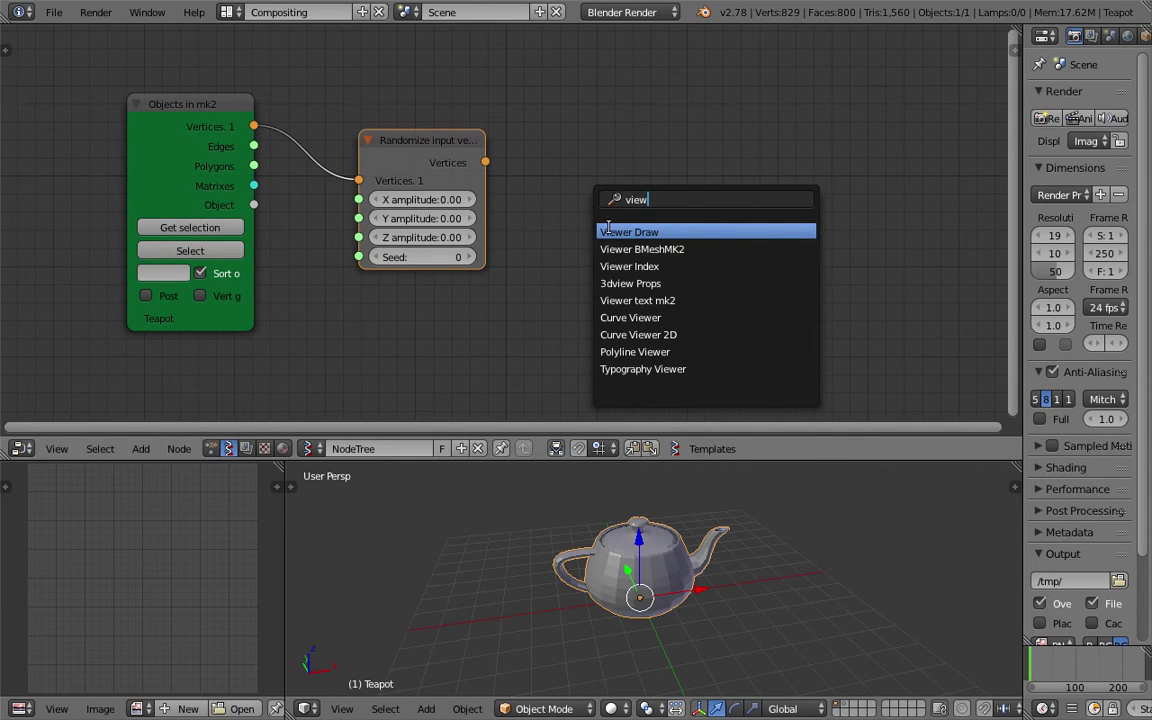
click(663, 232)
click(663, 232)
mouse_move(486, 162)
mouse_down()
mouse_move(609, 239)
mouse_move(625, 274)
mouse_up()
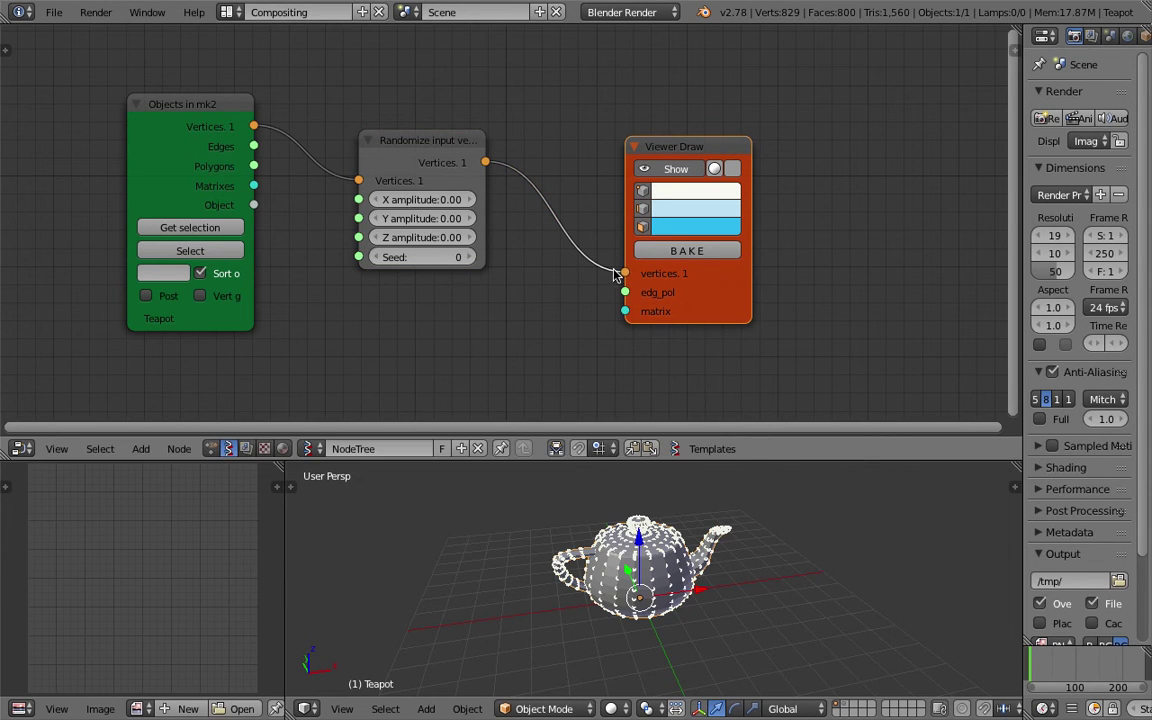
middle_drag(630, 475, 608, 463)
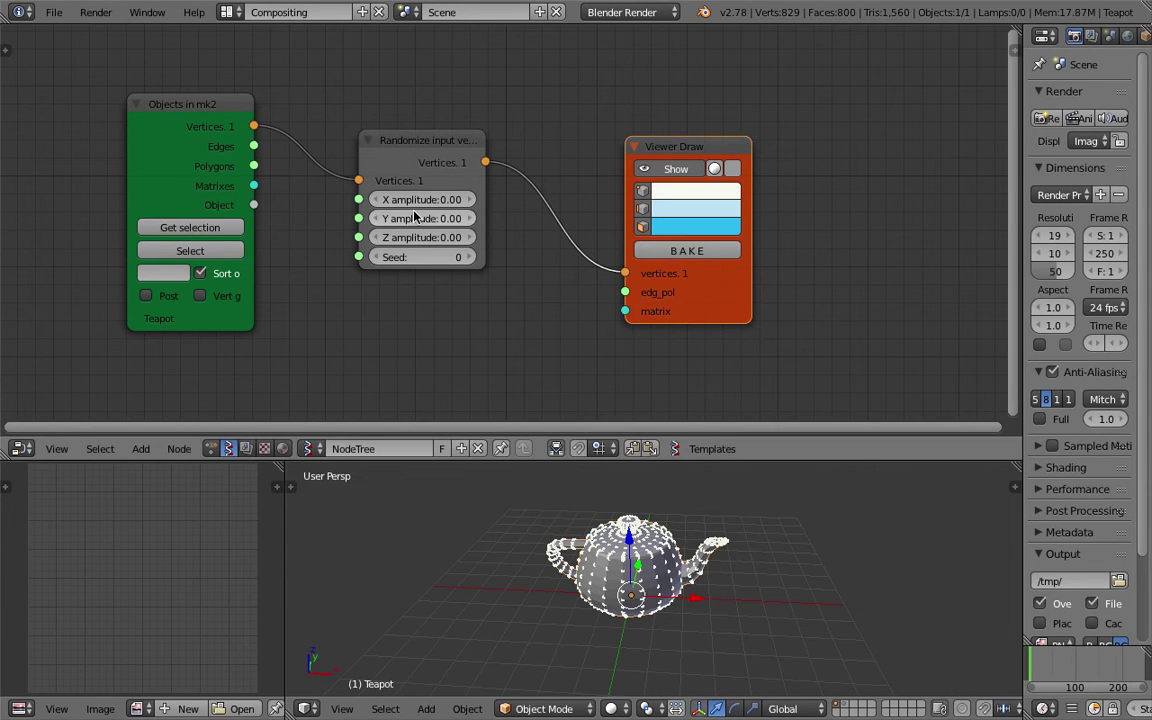
mouse_move(255, 166)
mouse_down()
mouse_move(550, 283)
mouse_move(625, 292)
mouse_up()
drag(428, 155, 488, 84)
Move the original teapot left along X and save the file.
key(g)
key(x)
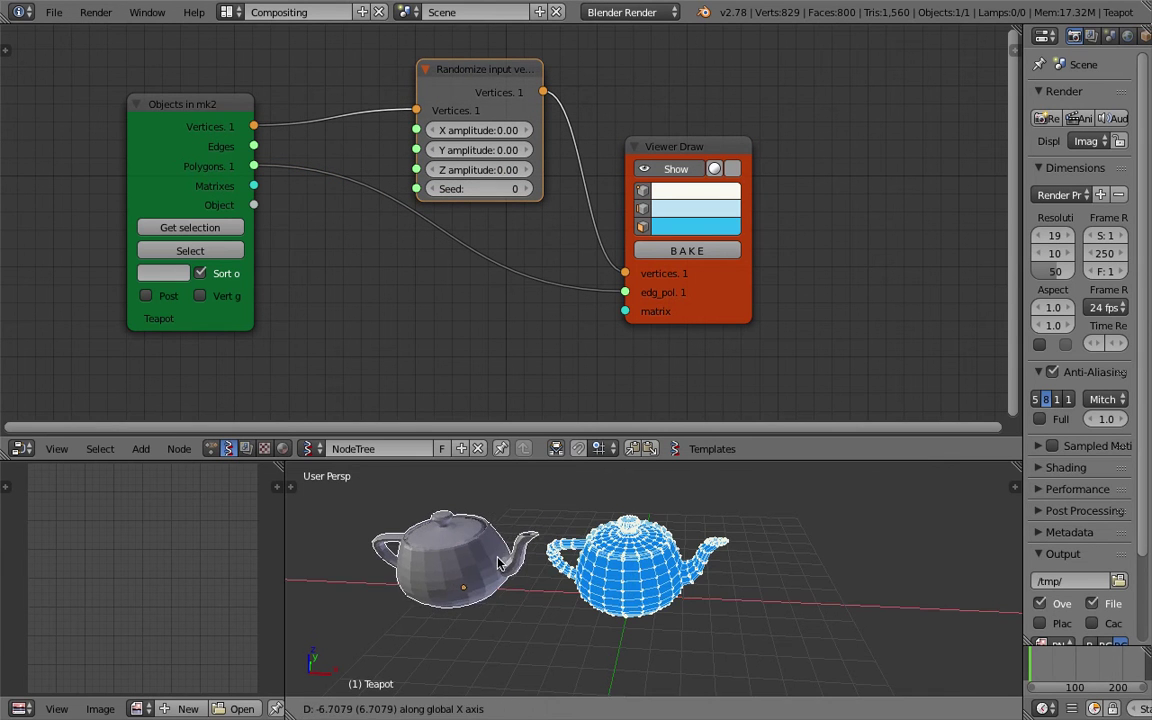
click(497, 557)
drag(548, 460, 640, 331)
scroll(626, 392, up, 4)
key(ctrl+s)
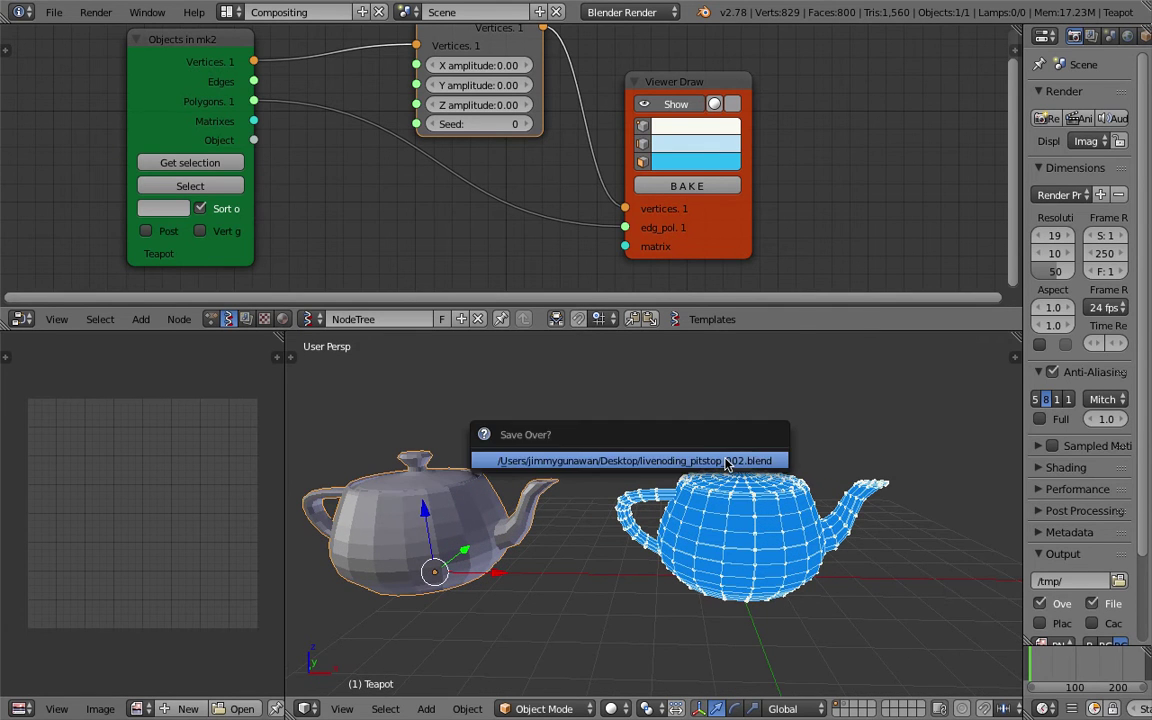
drag(702, 333, 712, 404)
key(Home)
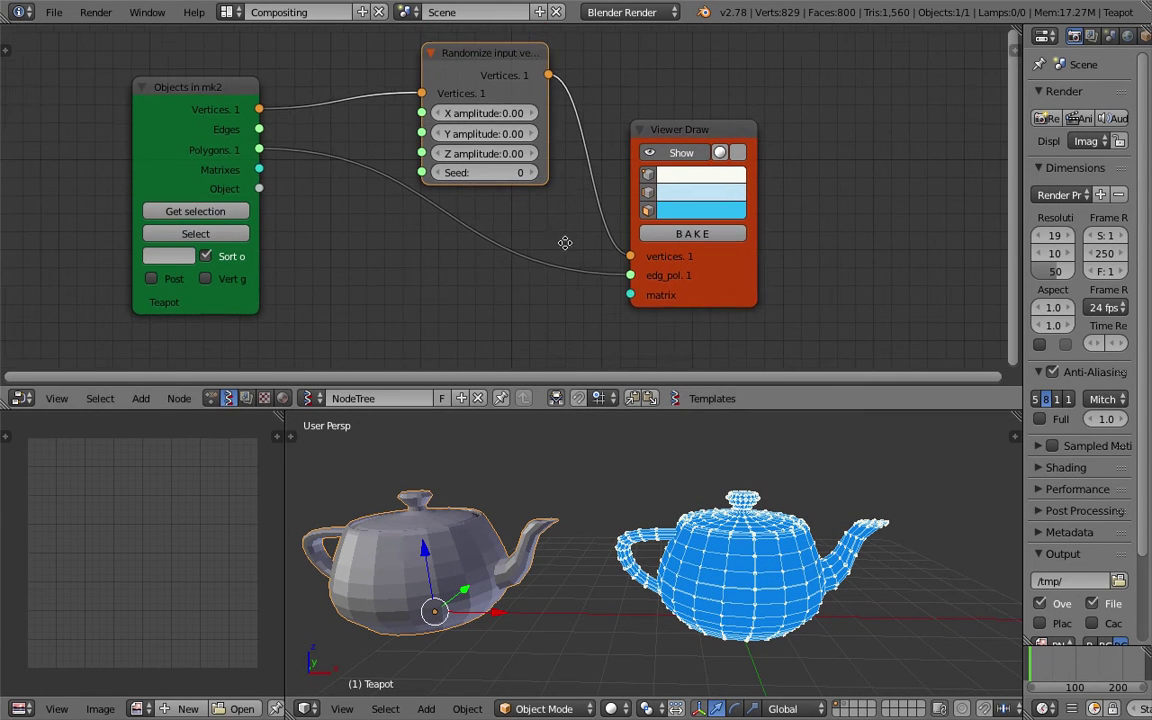
drag(655, 178, 693, 177)
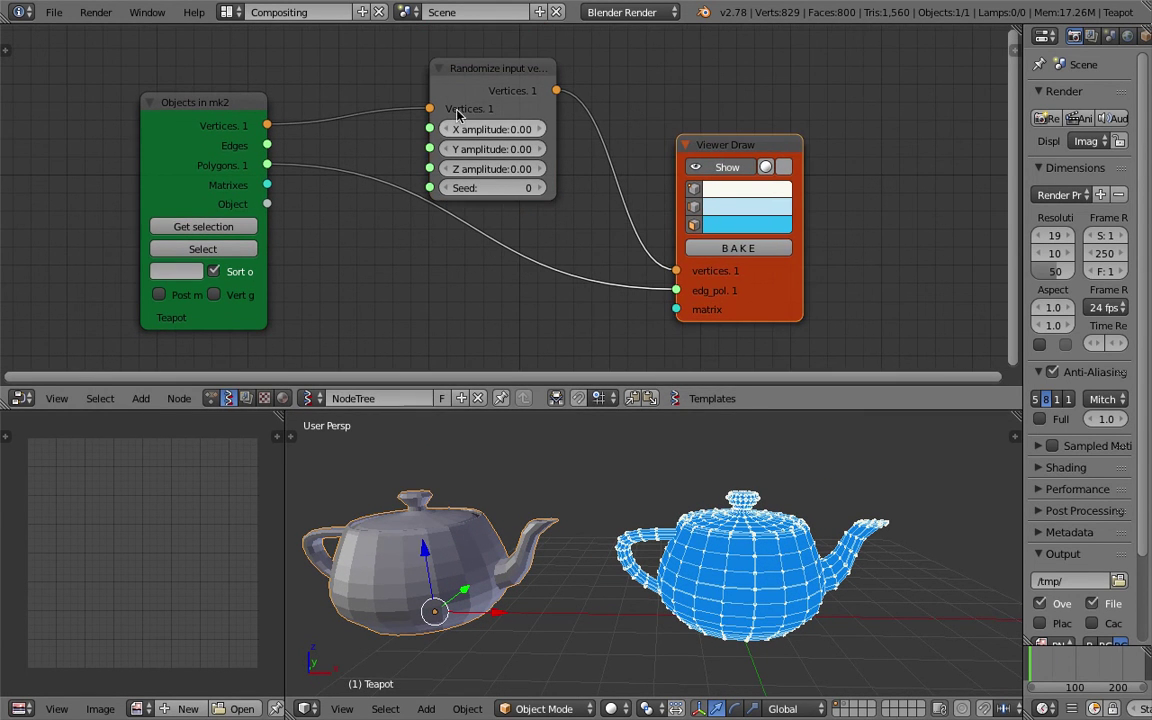
Set the Randomize amplitudes to X 0.48, Y 0.30, Z 0.21 and seed 342.
click(488, 129)
mouse_move(488, 129)
mouse_down()
mouse_move(510, 129)
mouse_move(467, 130)
mouse_up()
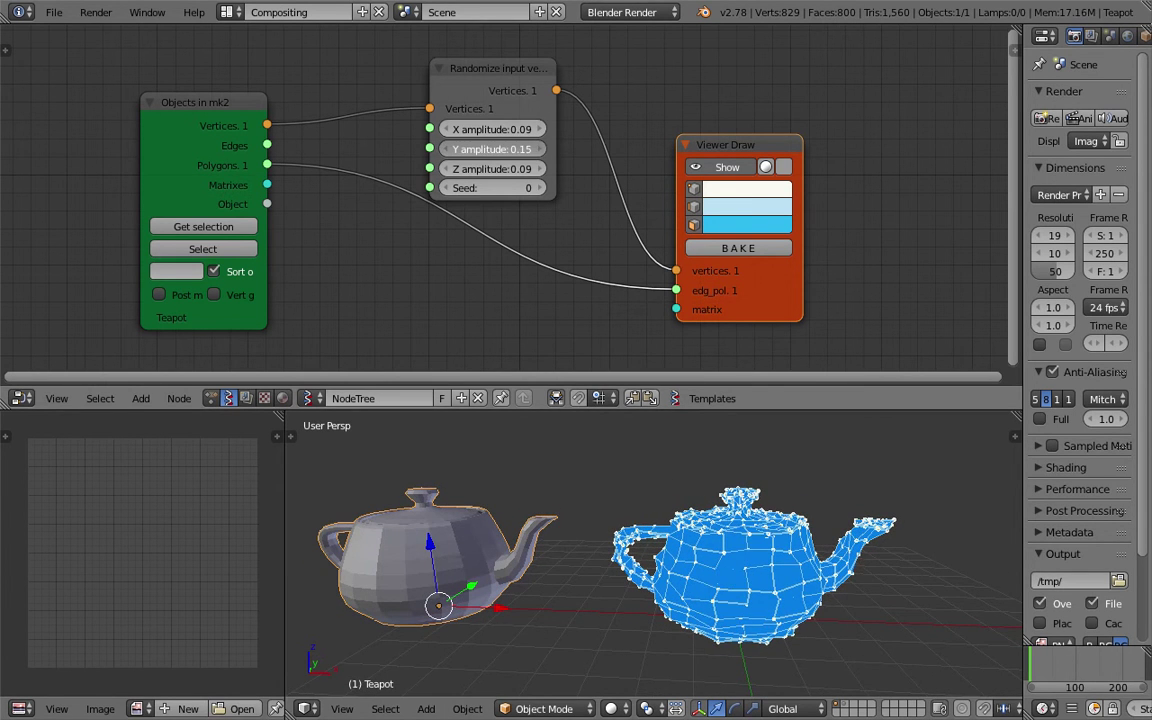
drag(493, 188, 600, 188)
drag(490, 129, 505, 169)
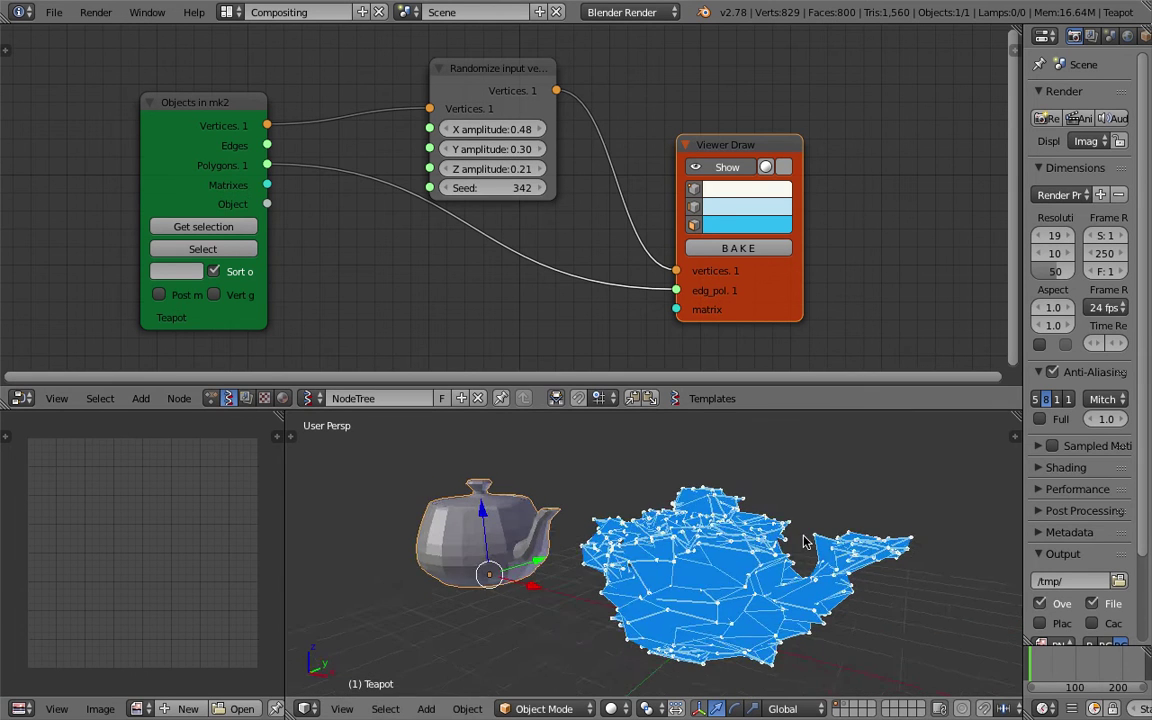
Rearrange the Viewer Draw, Objects in mk2 and Randomize nodes and save the file.
scroll(708, 176, down, 1)
drag(708, 176, 731, 165)
drag(290, 124, 342, 130)
key(ctrl+s)
click(342, 127)
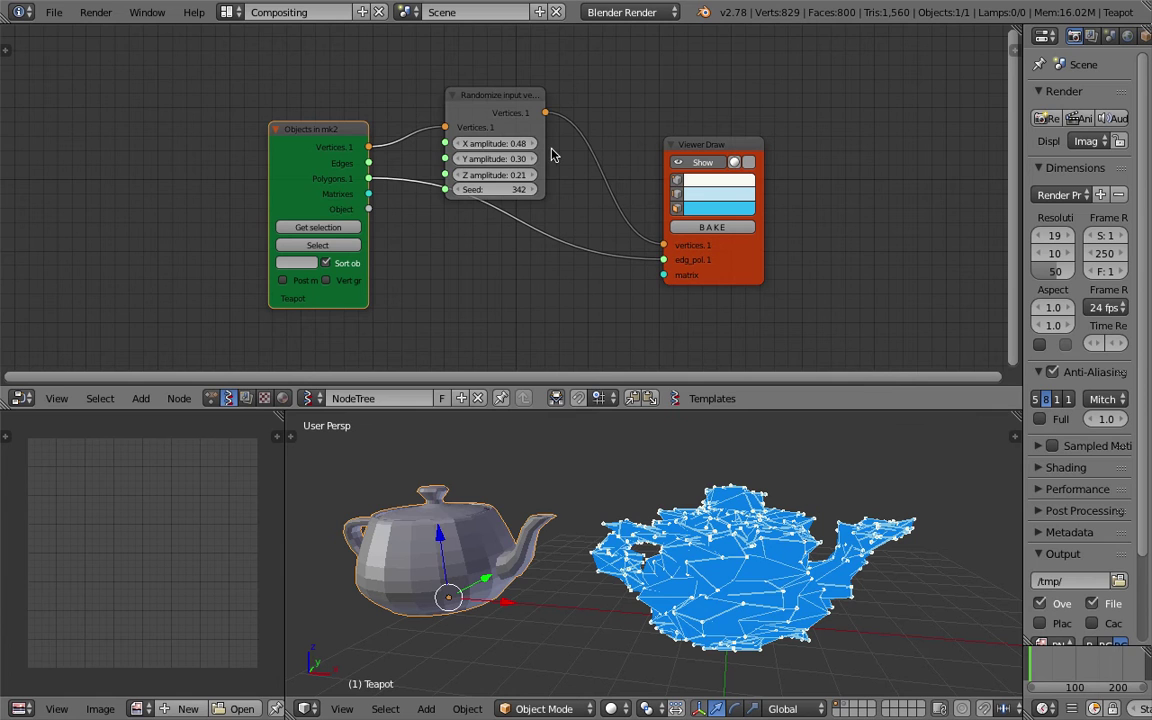
drag(517, 113, 535, 97)
key(ctrl+s)
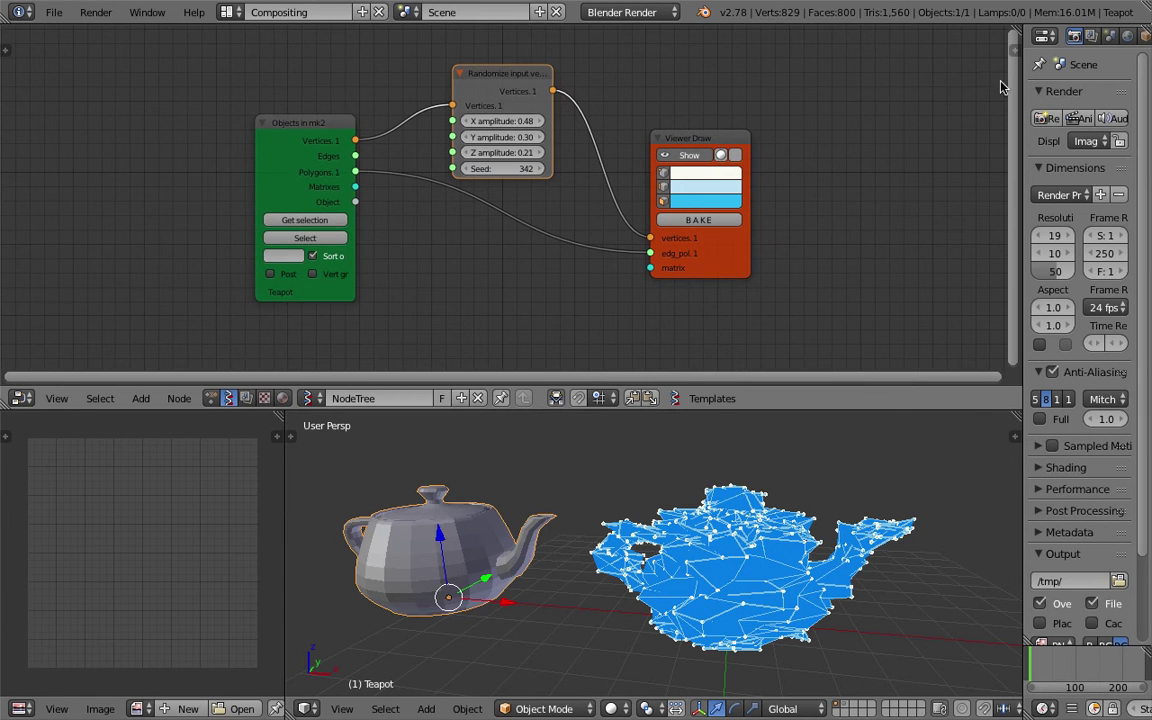
Use Export to gist in the node sidebar's SV import/export panel for the teapot tree.
click(1010, 47)
drag(797, 387, 797, 445)
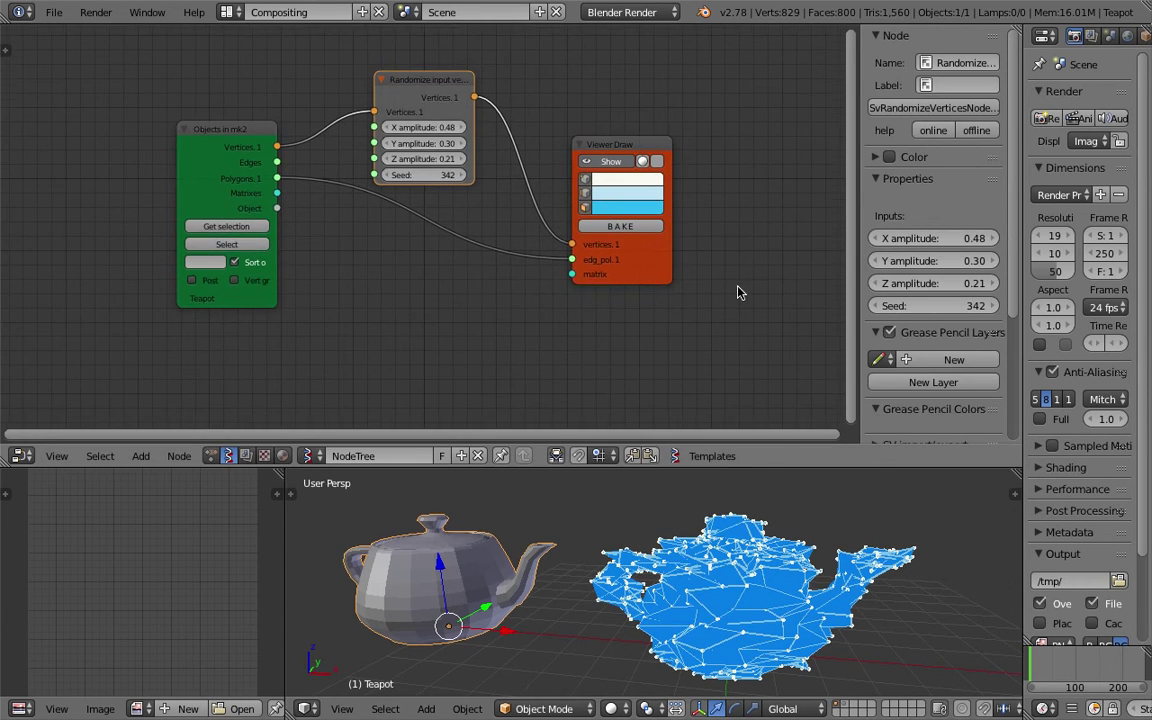
click(883, 184)
click(918, 313)
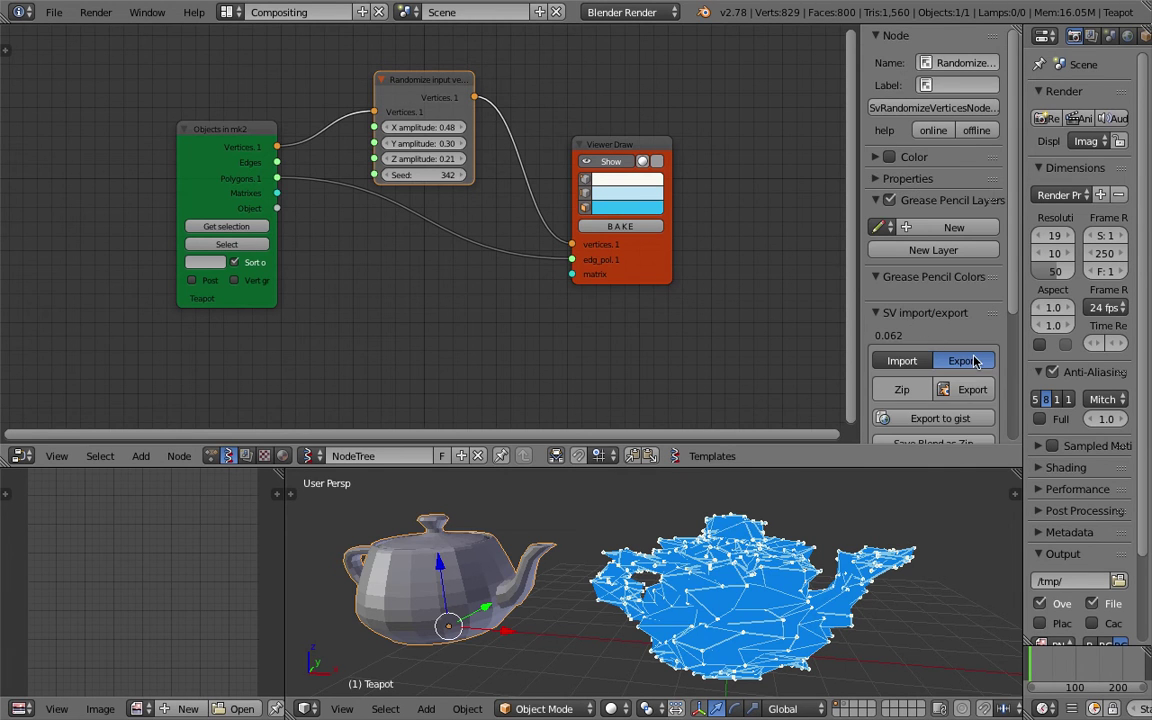
scroll(1008, 316, down, 3)
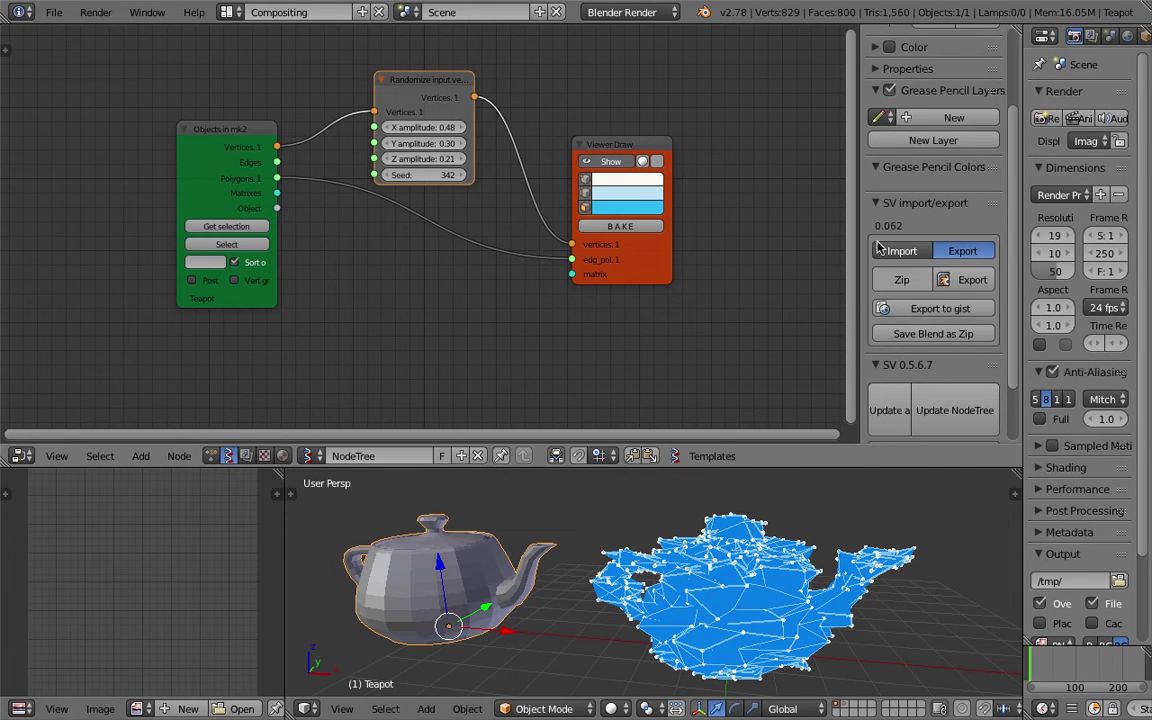
drag(862, 227, 806, 227)
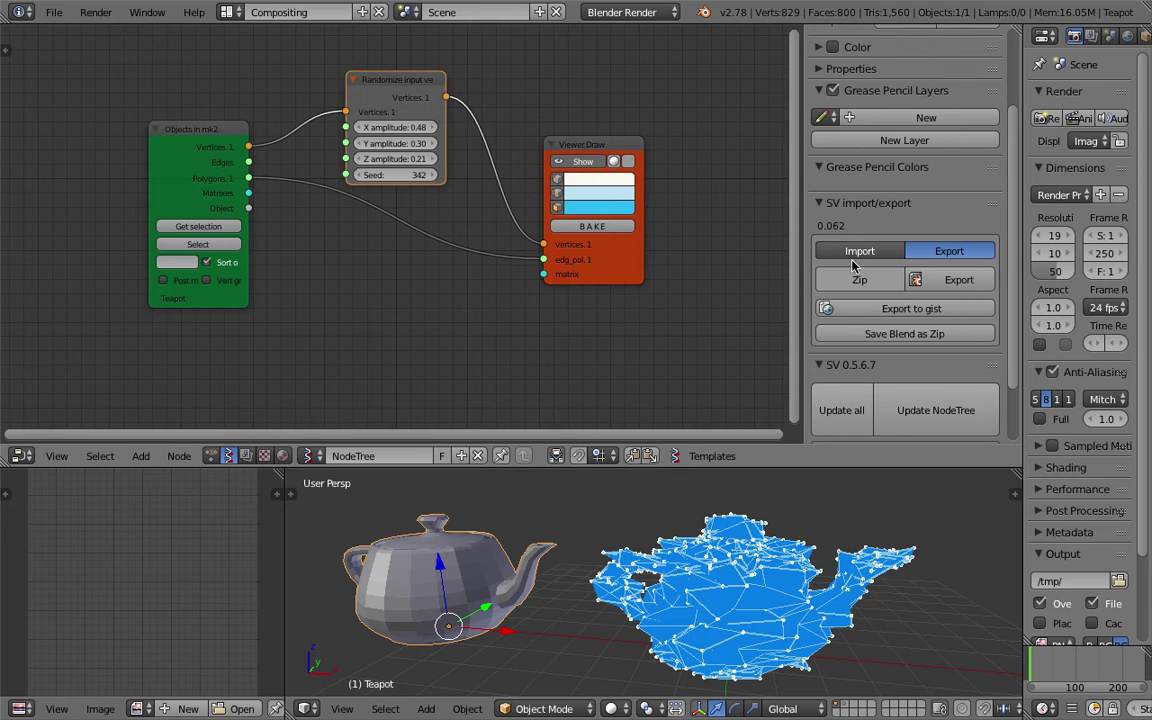
click(884, 312)
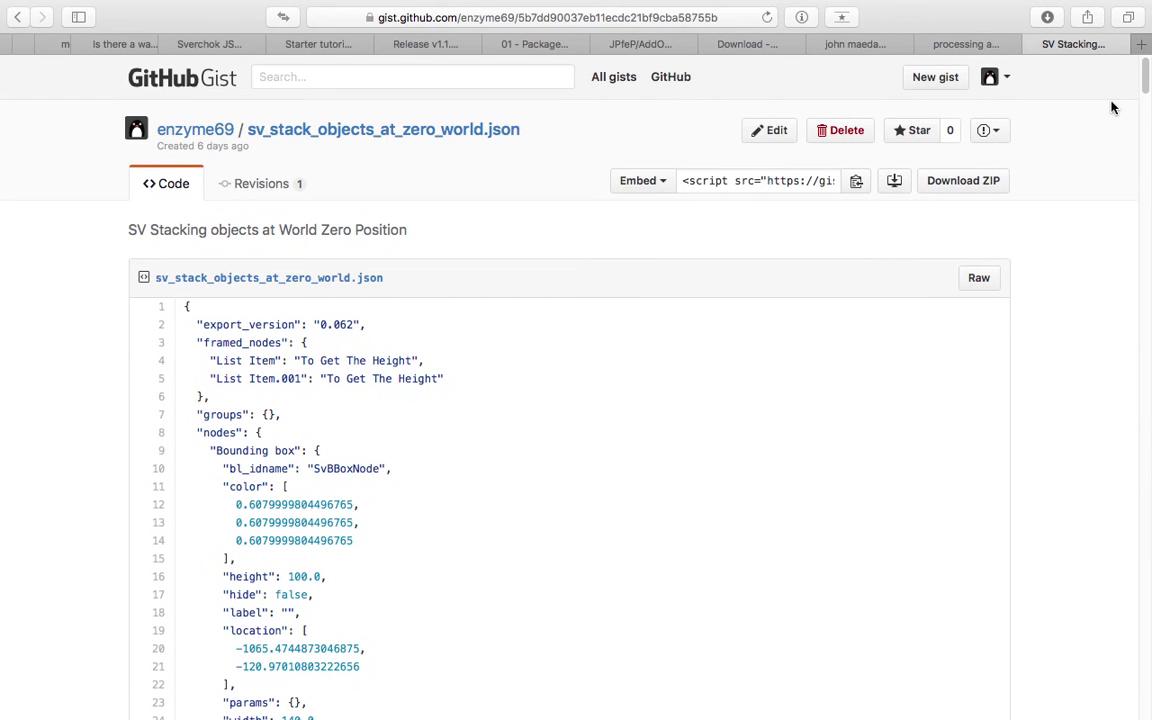
Load the copied gist URL in a new browser tab.
key(super+t)
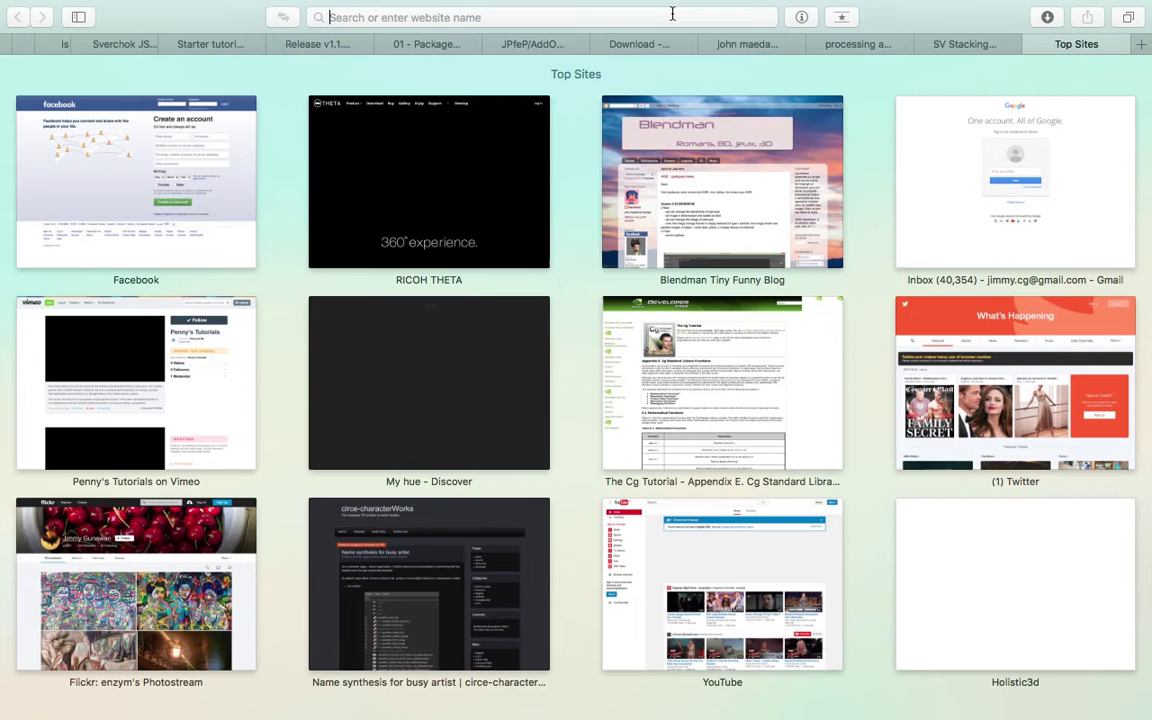
text(gist.github.com/3693df7c176a285437218c81a9453ee0)
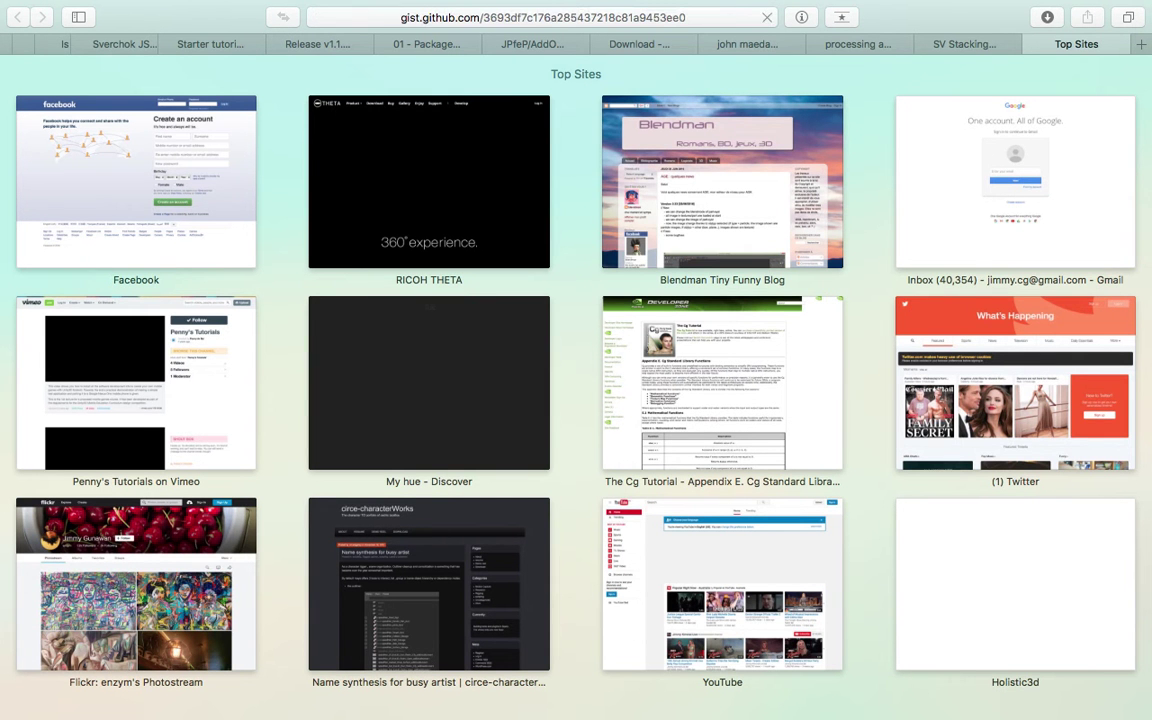
key(Return)
mouse_move(484, 190)
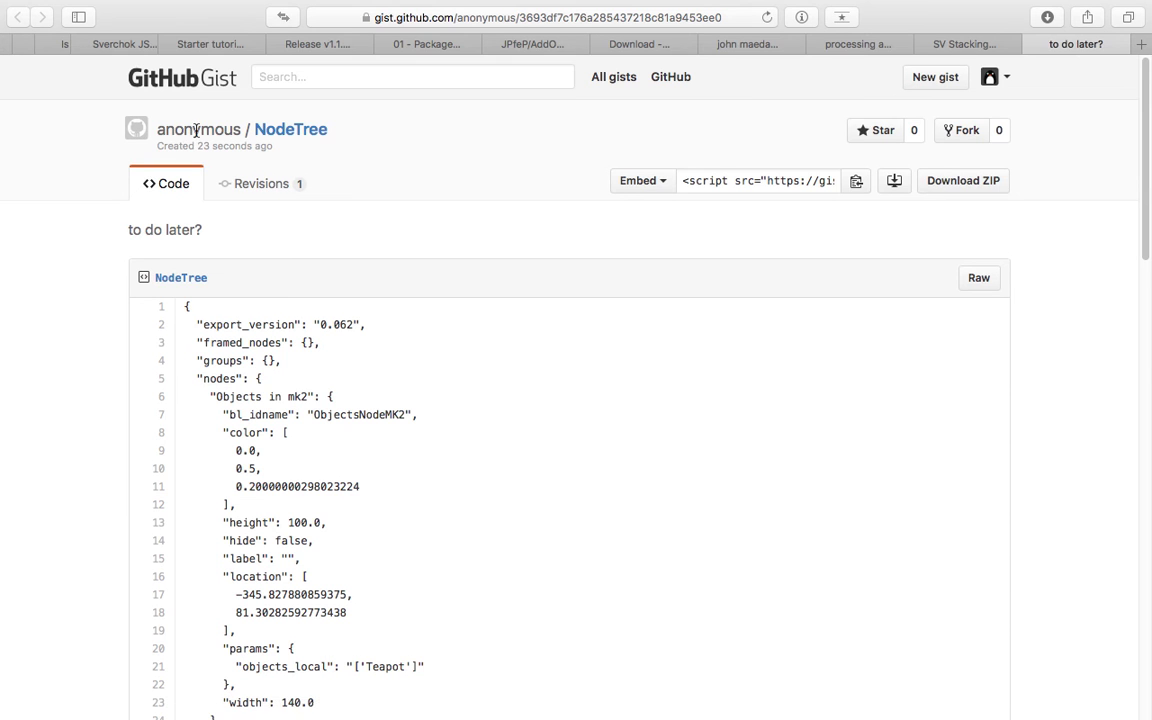
Jump to the bottom and top of the gist, select JSON lines 4–15, and scroll through the node entries.
key(End)
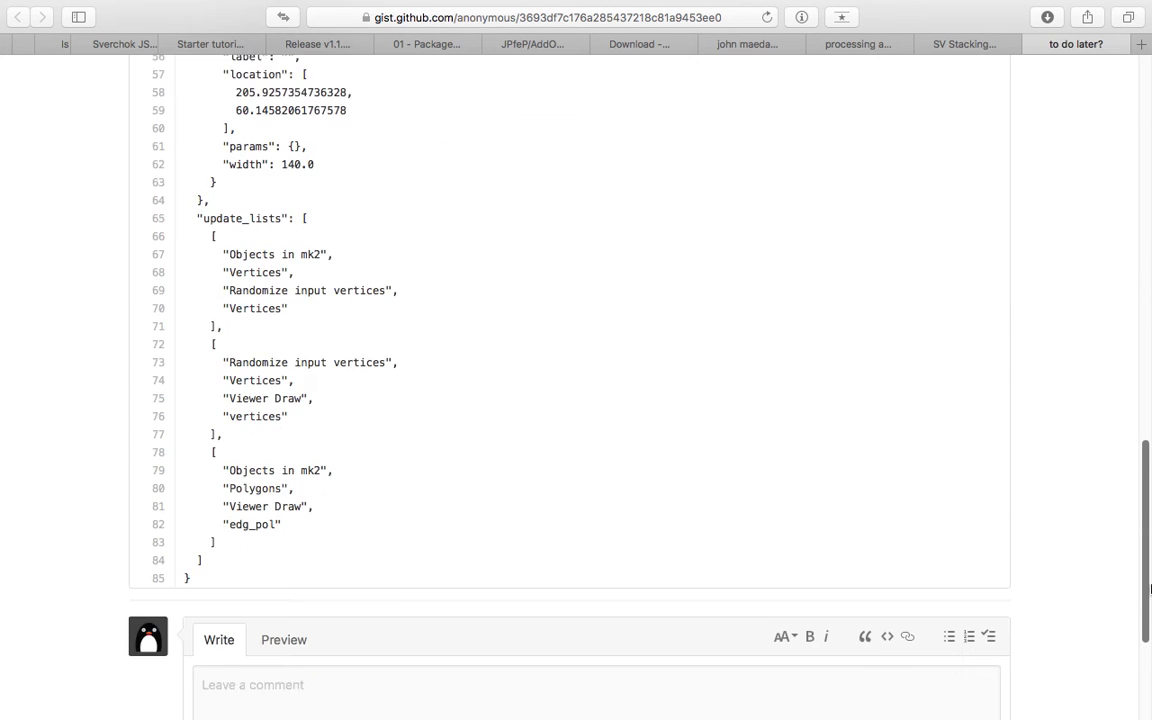
key(Home)
drag(281, 360, 398, 555)
click(398, 555)
key(Page_Down)
scroll(1070, 265, up, 4)
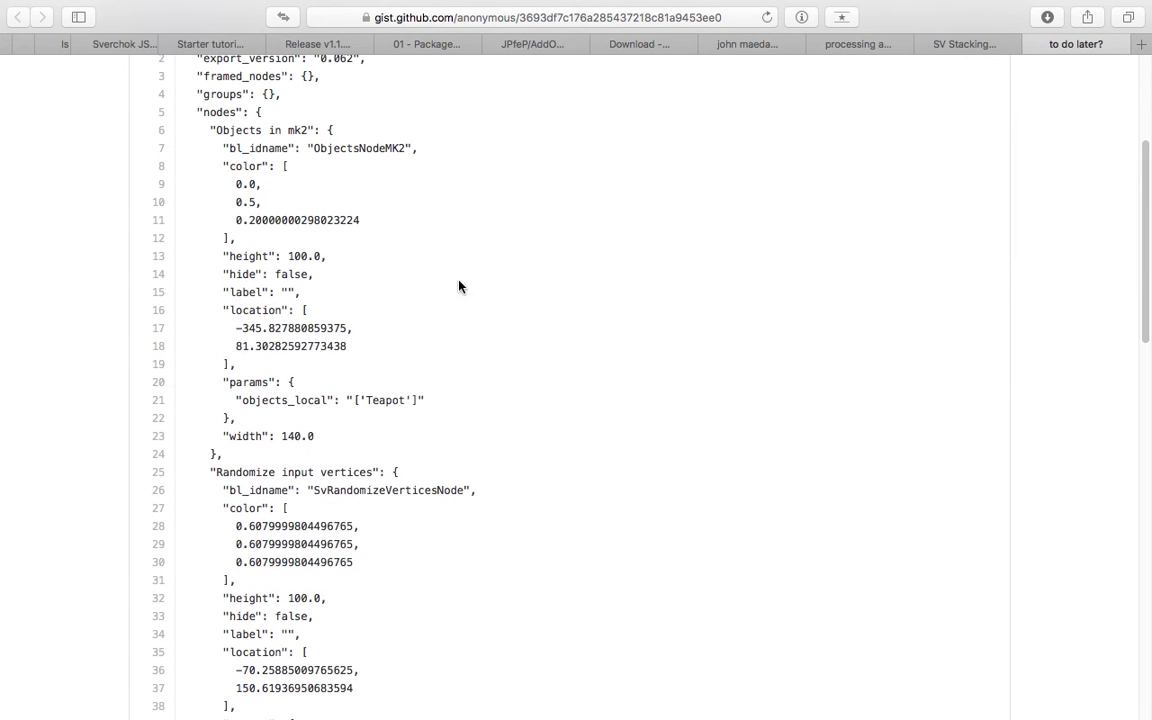
scroll(420, 380, down, 8)
right_click(365, 415)
click(421, 289)
scroll(425, 298, up, 10)
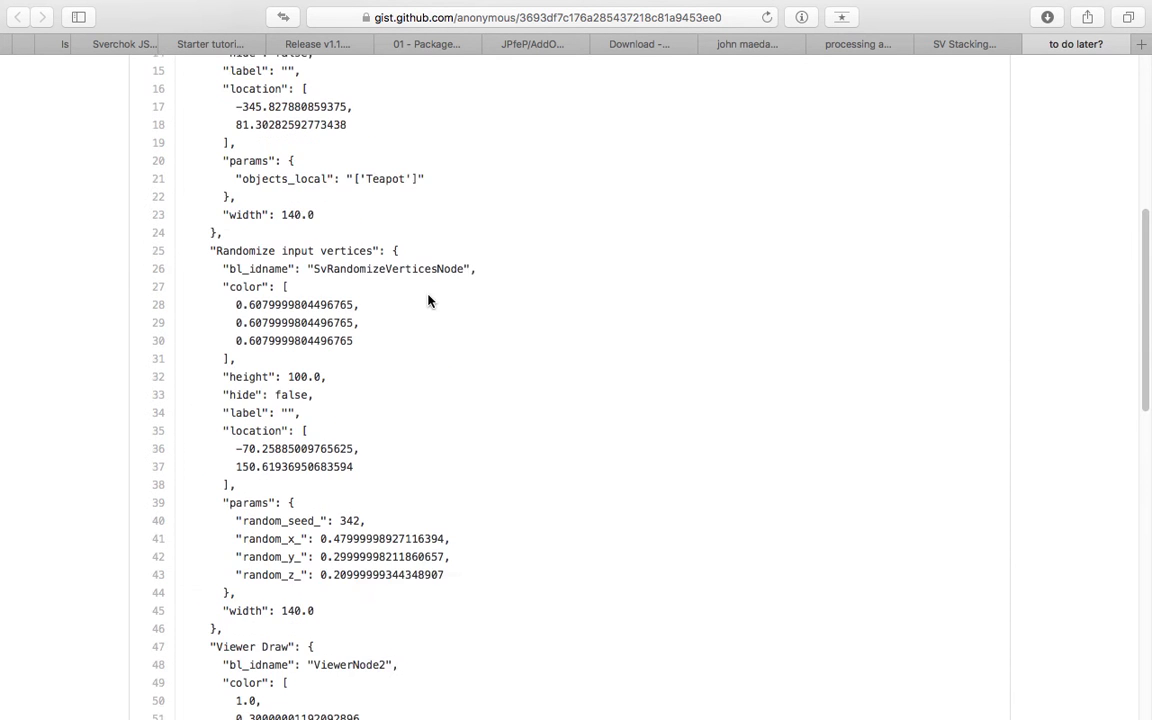
scroll(301, 463, down, 5)
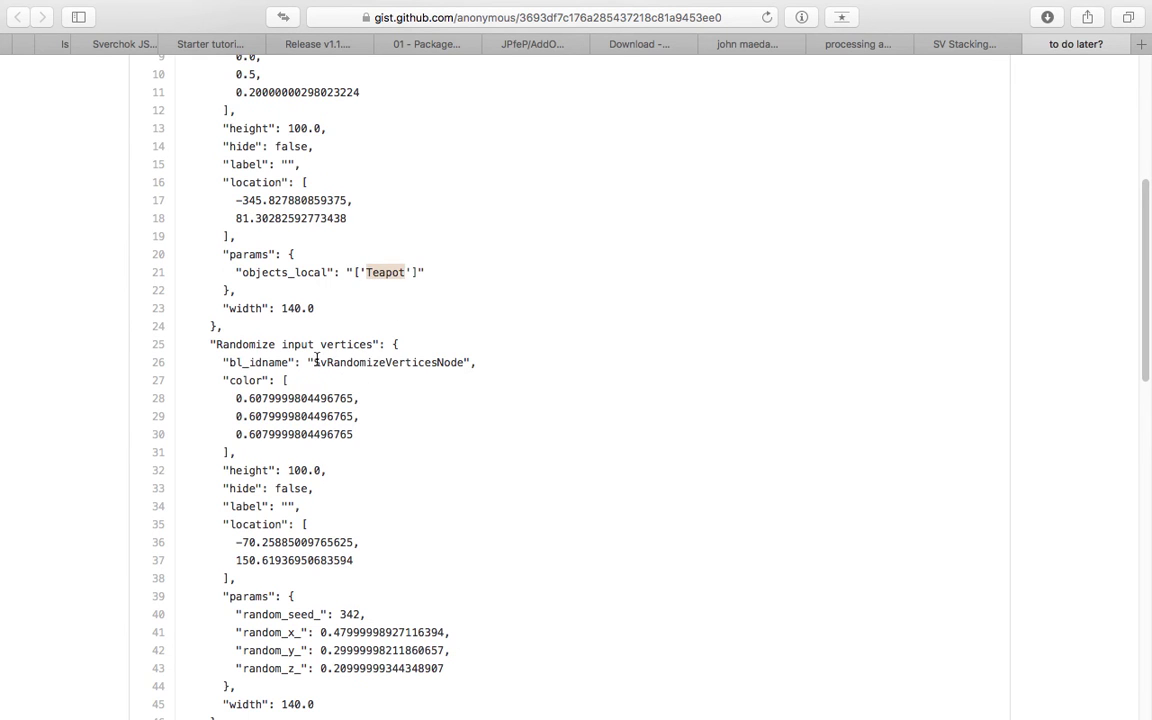
scroll(299, 362, down, 3)
Highlight a node's bl_idname and colour values, the randomize node's params, and Viewer Draw's entries.
drag(339, 214, 450, 221)
drag(246, 246, 330, 320)
drag(236, 408, 380, 494)
scroll(380, 494, down, 6)
drag(248, 279, 357, 517)
scroll(357, 517, down, 9)
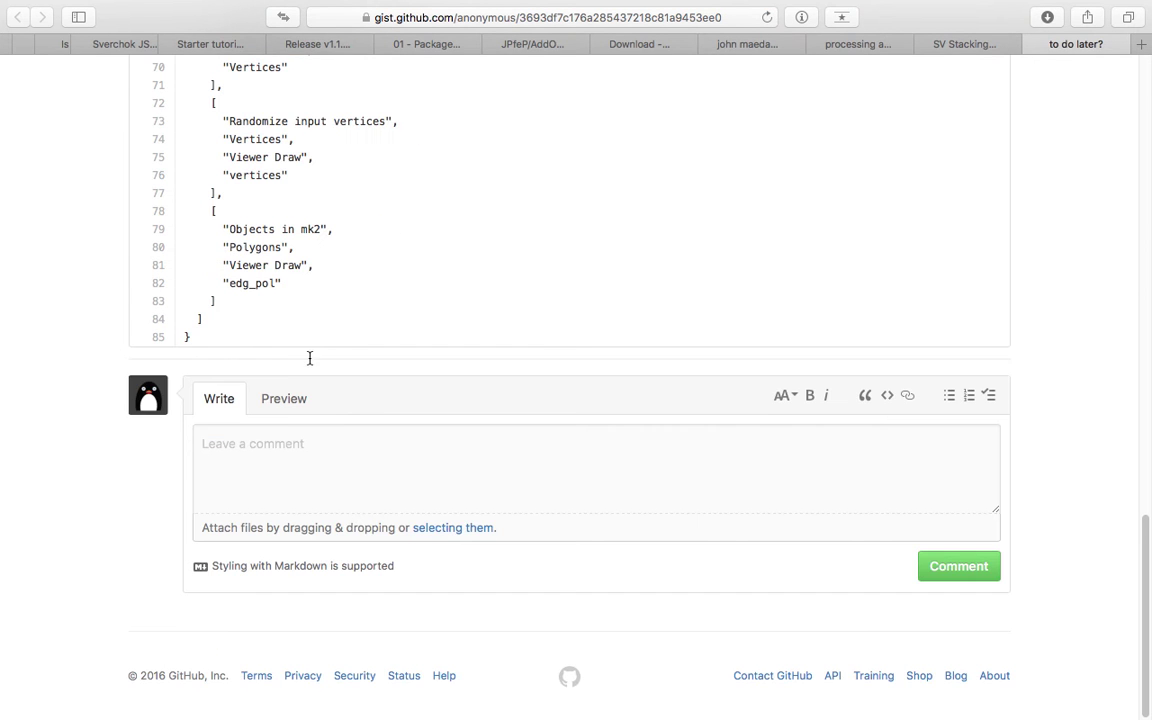
scroll(309, 357, up, 3)
click(257, 261)
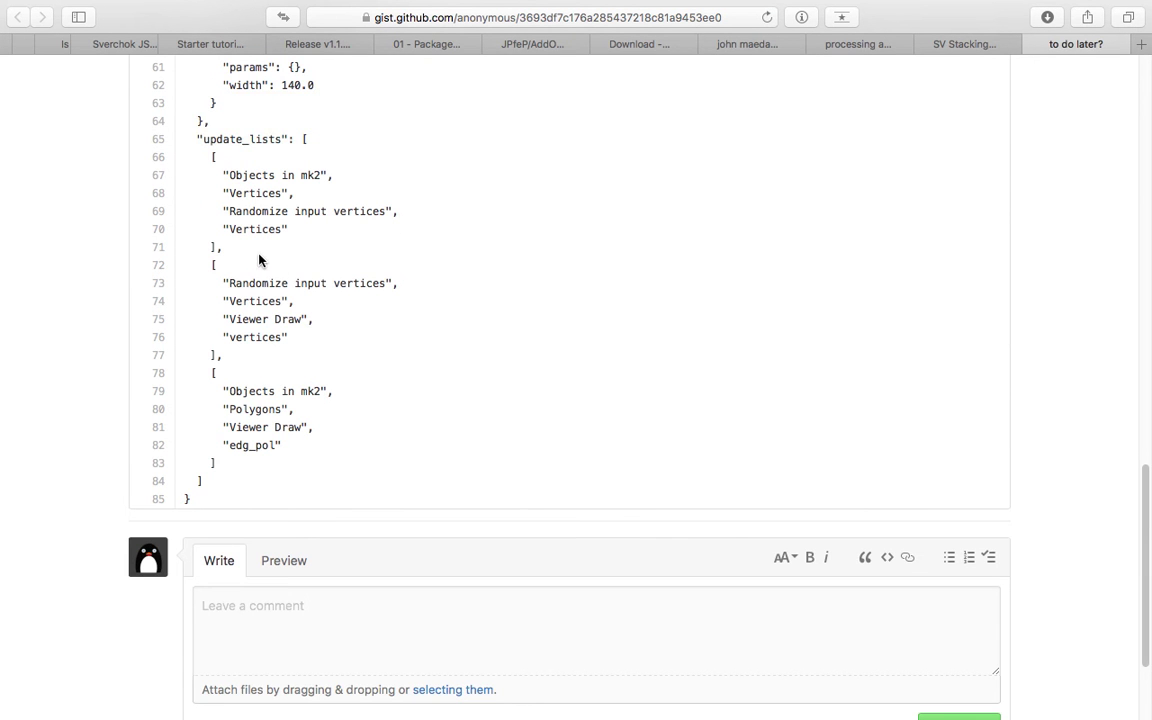
Highlight JSON lines 20–37 and the first node's colour and height, then return to Blender.
scroll(262, 255, up, 6)
scroll(268, 262, up, 7)
scroll(303, 228, up, 8)
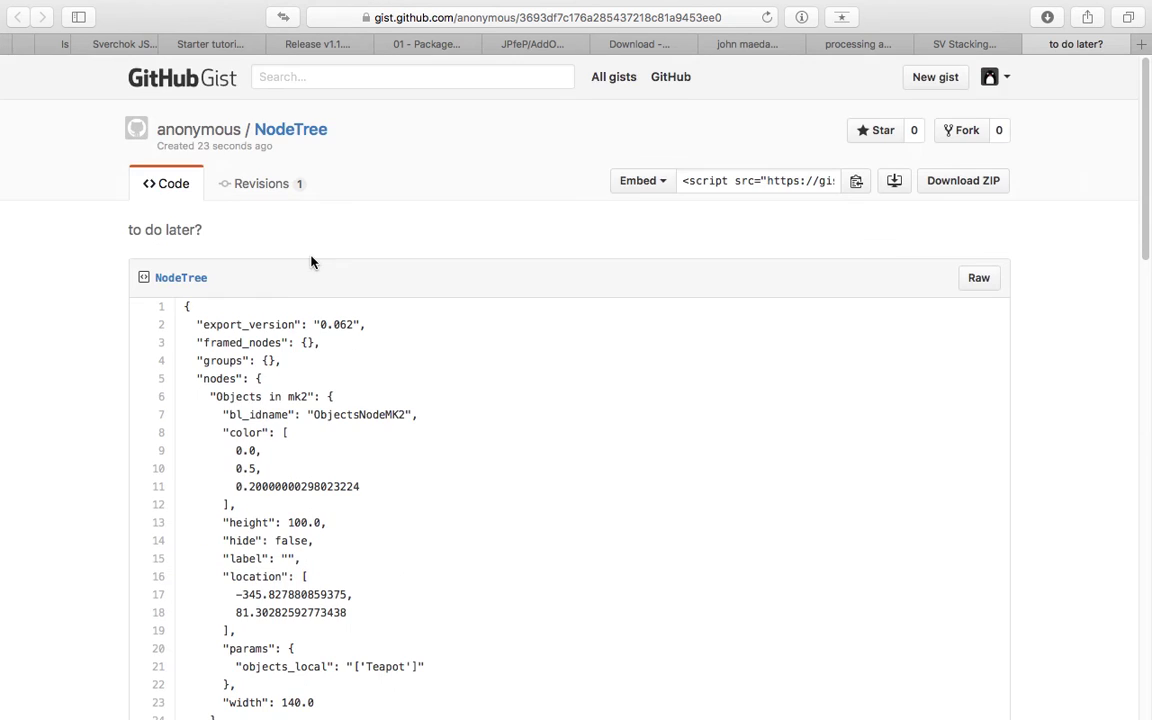
scroll(263, 300, down, 5)
drag(306, 265, 391, 545)
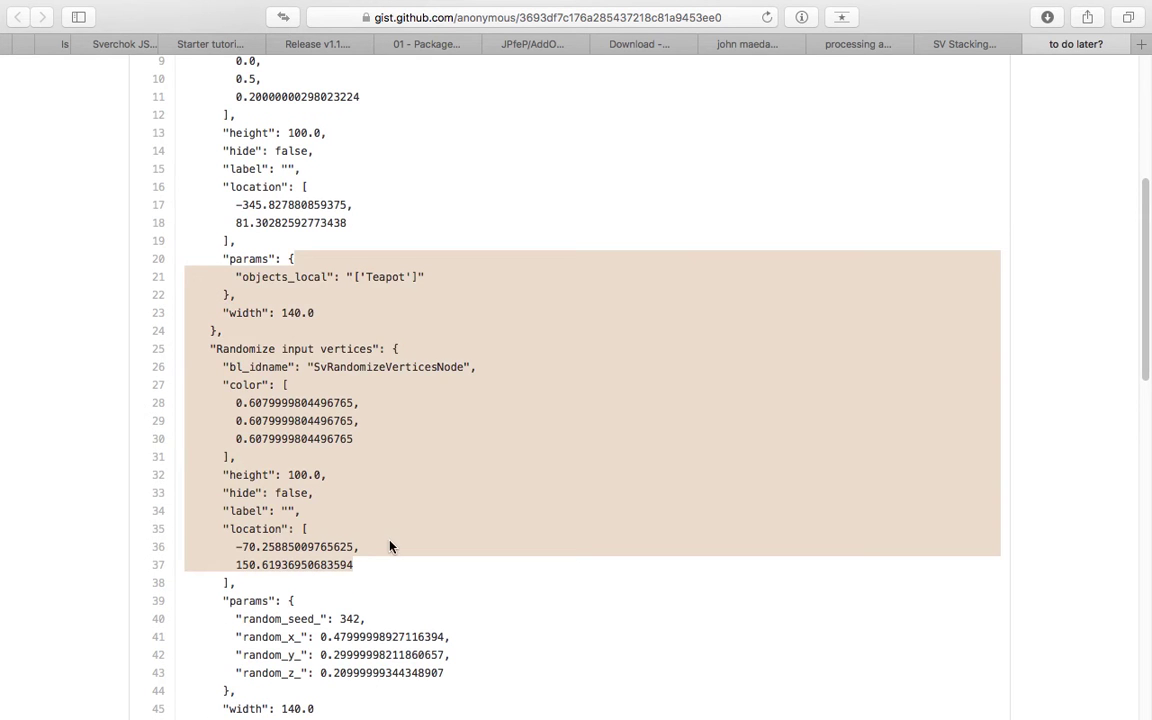
scroll(300, 420, up, 6)
drag(280, 398, 329, 419)
click(332, 426)
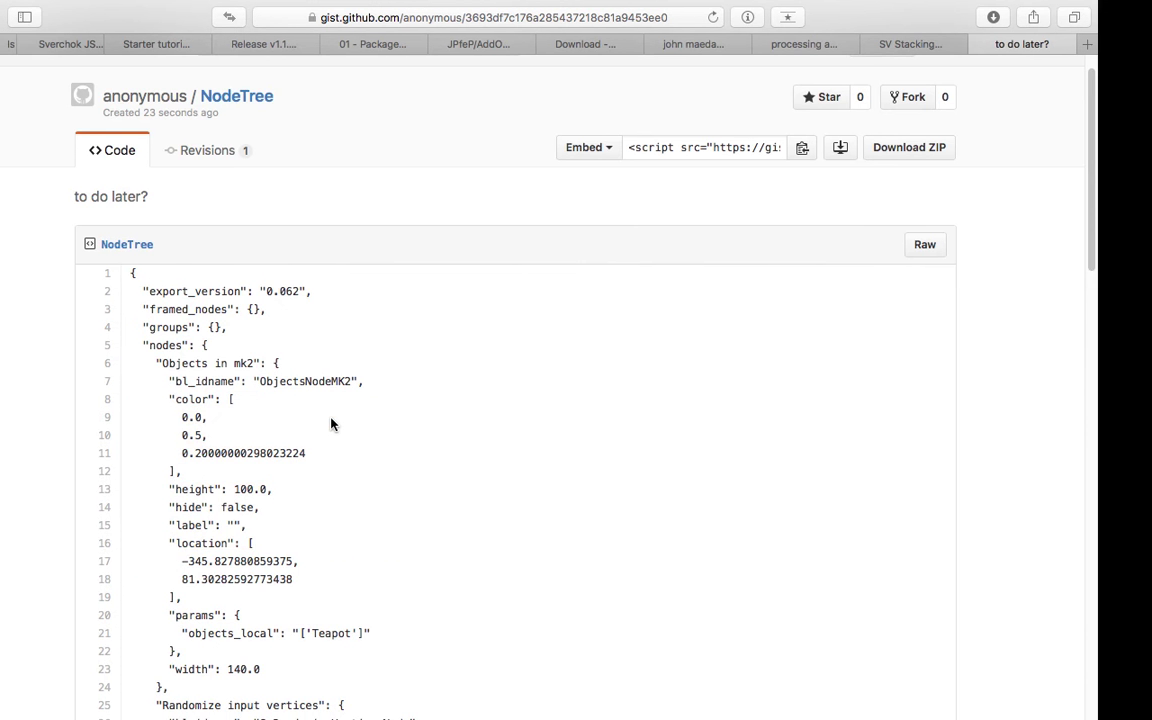
key(ctrl+Right)
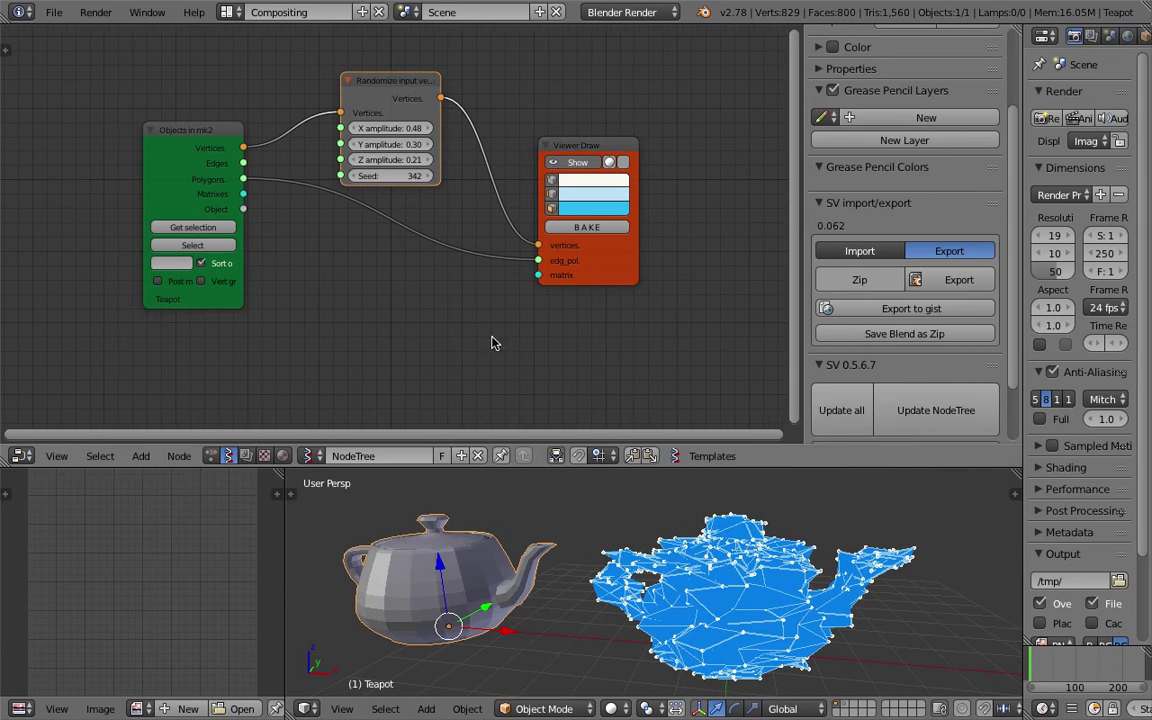
Enlarge the 3D view, toggle the Zip option, and back out of a first export attempt.
middle_drag(670, 495, 679, 531)
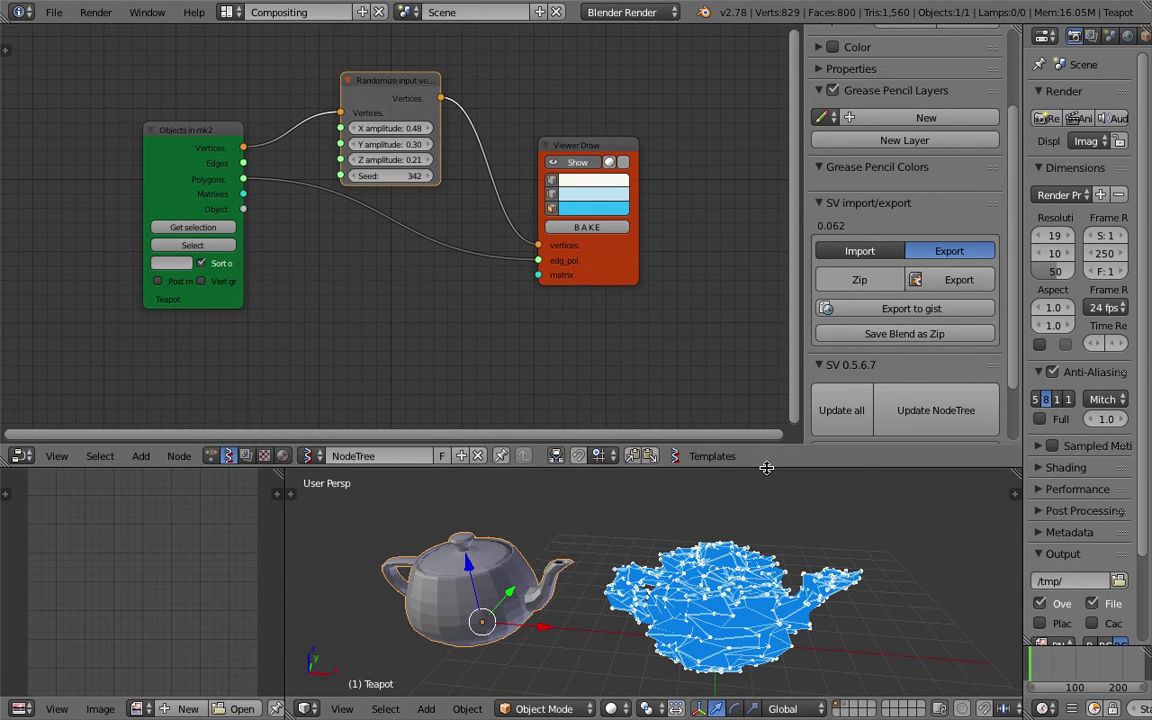
drag(763, 466, 763, 401)
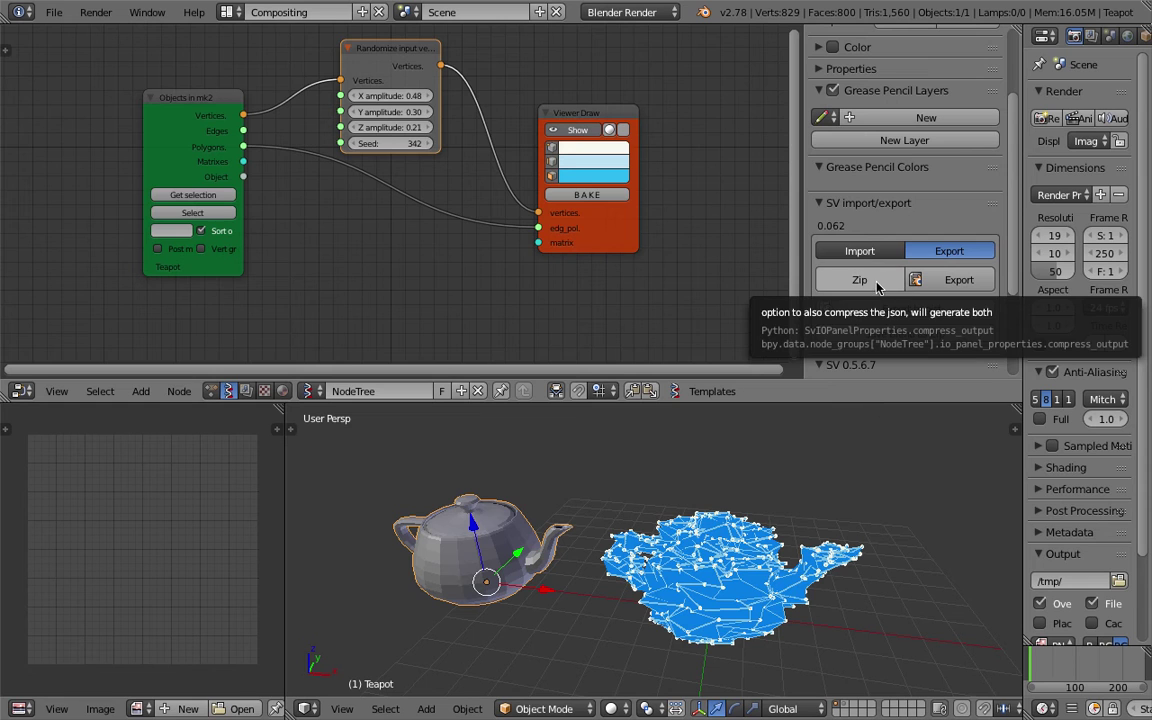
click(862, 283)
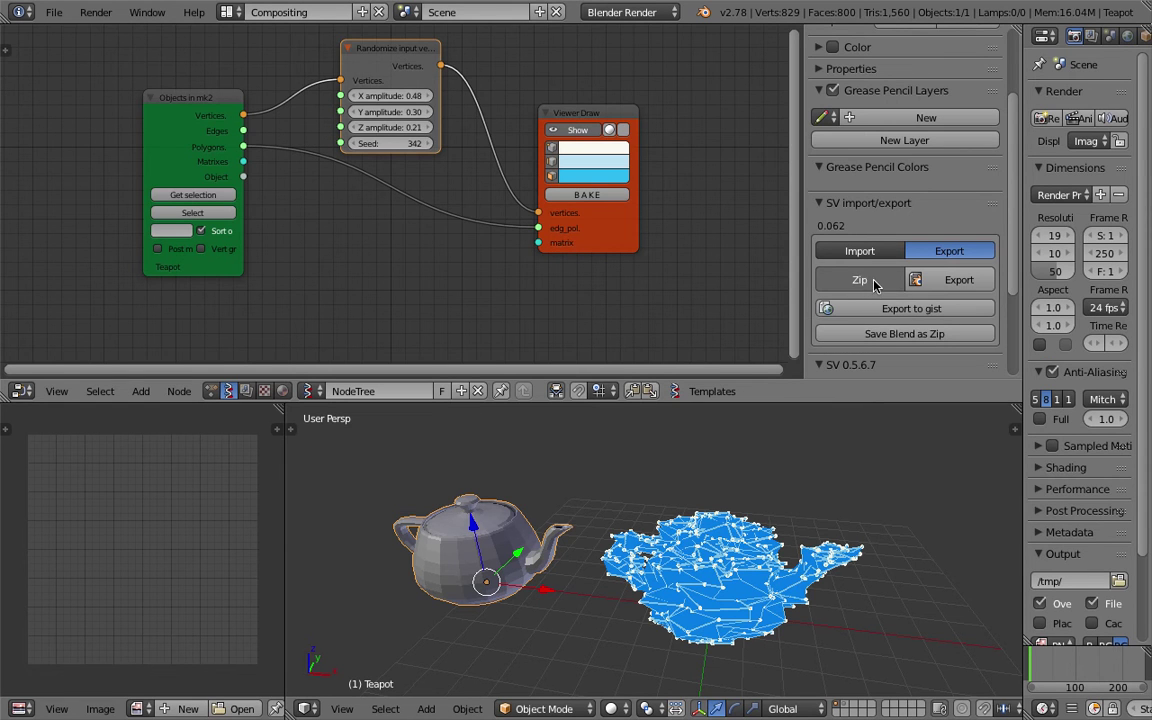
click(862, 283)
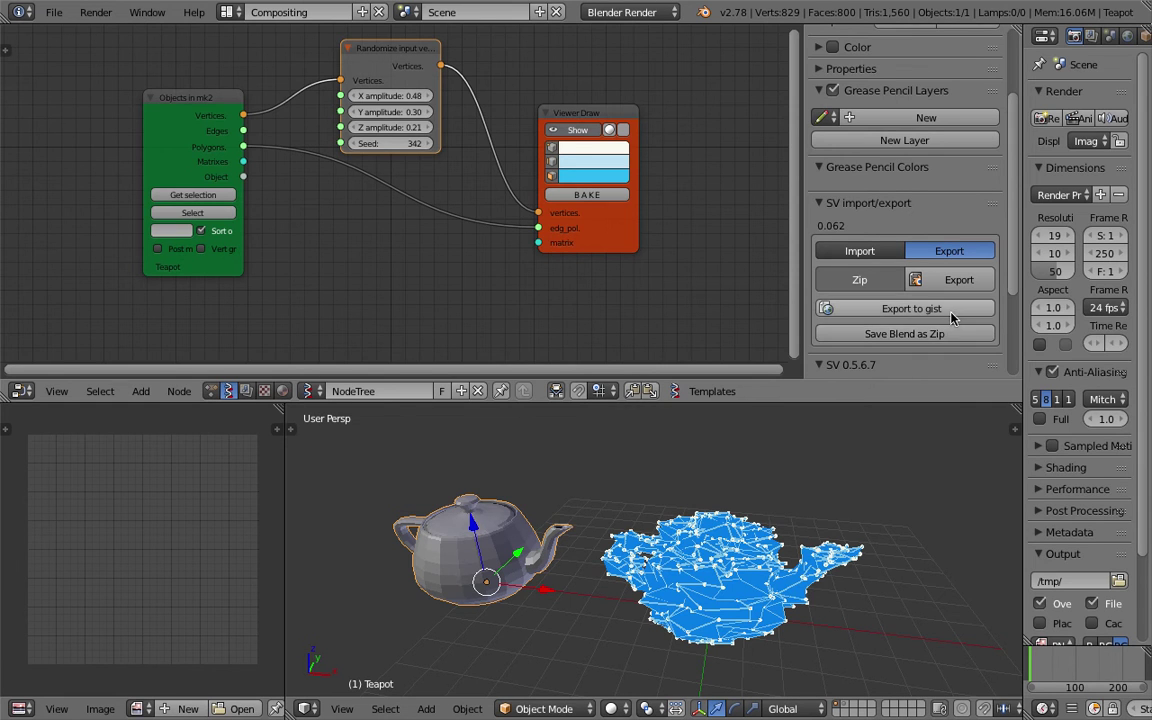
click(955, 280)
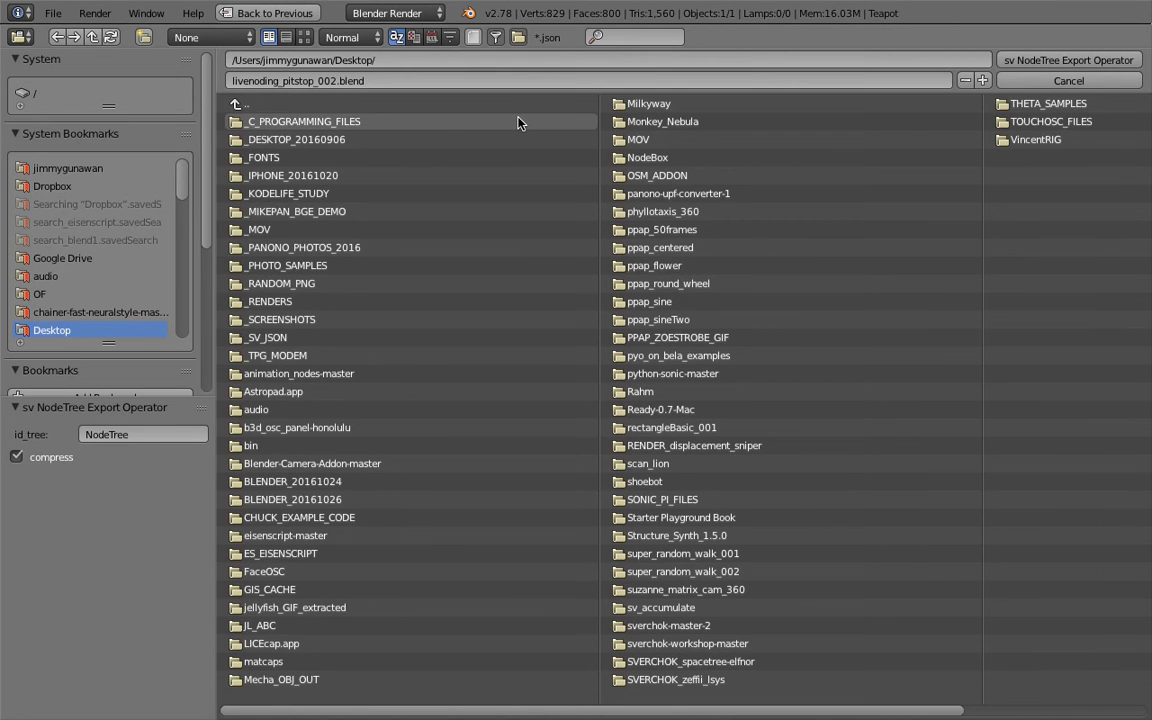
click(1012, 62)
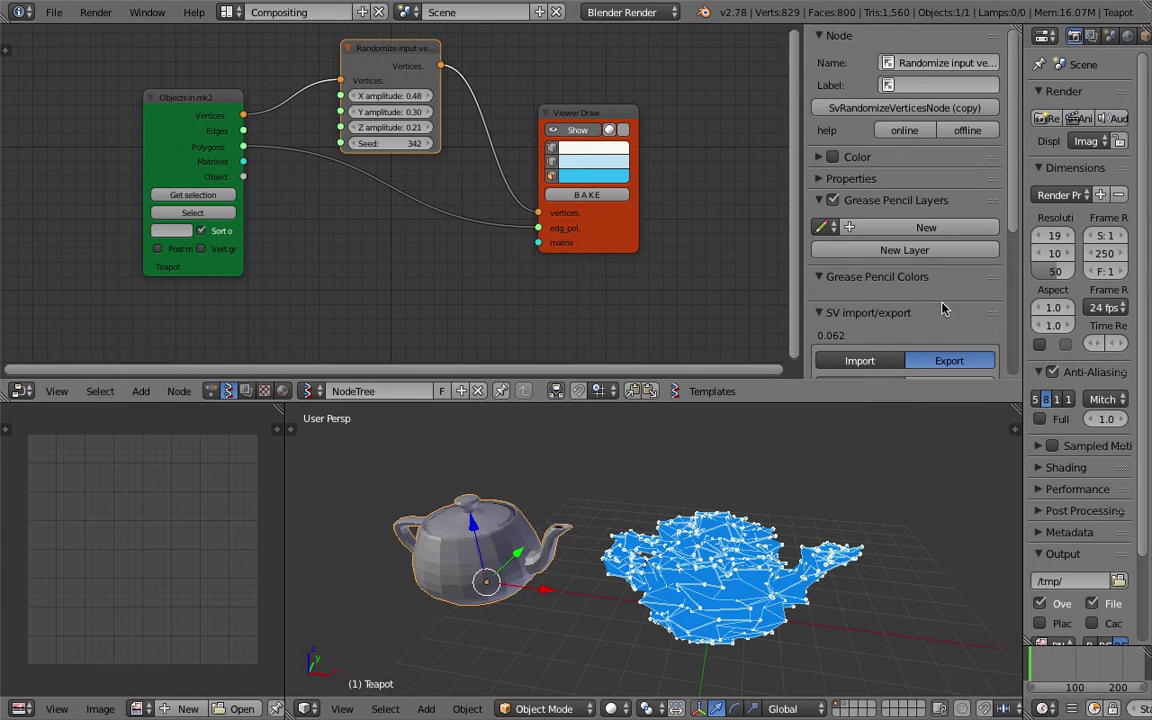
scroll(930, 306, down, 3)
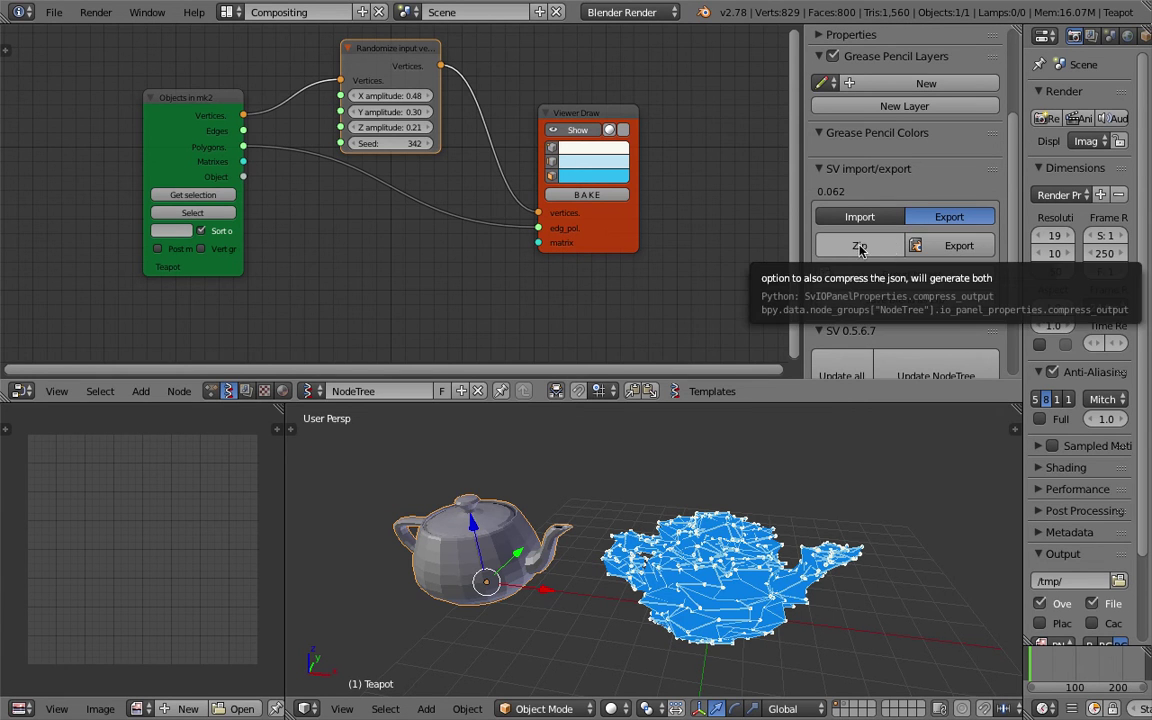
Export the node tree to the Desktop as livenoding_pitstop_002.blend.json and recheck the browser.
click(956, 246)
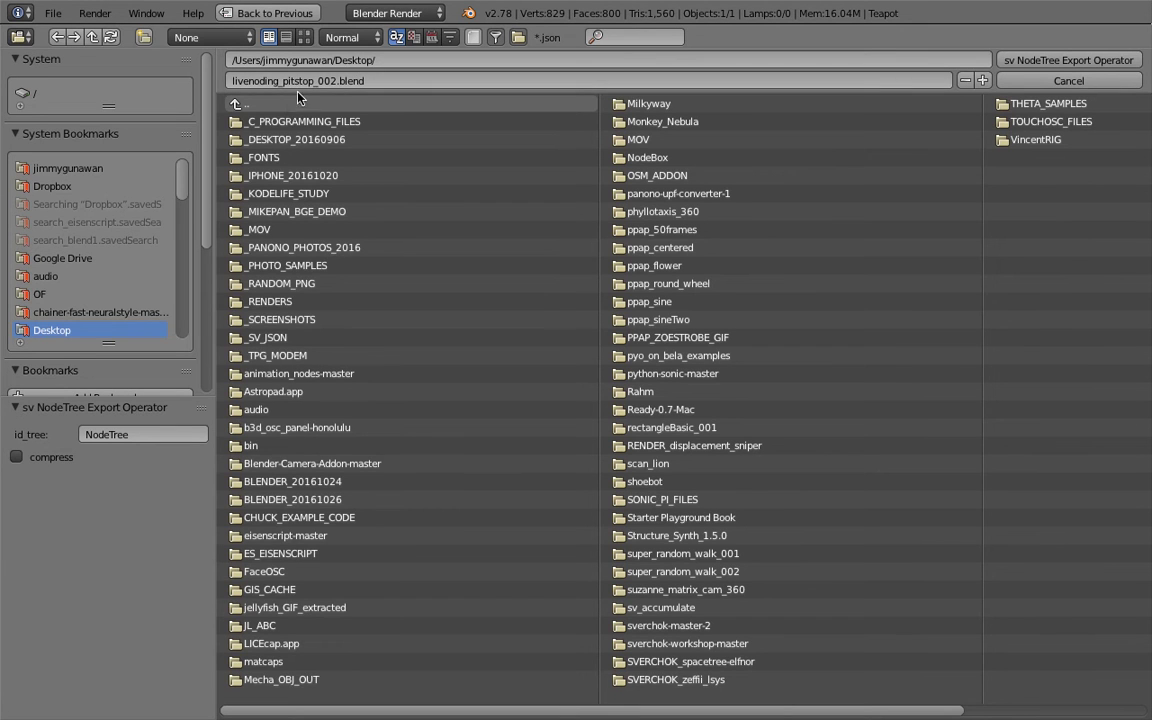
click(1068, 60)
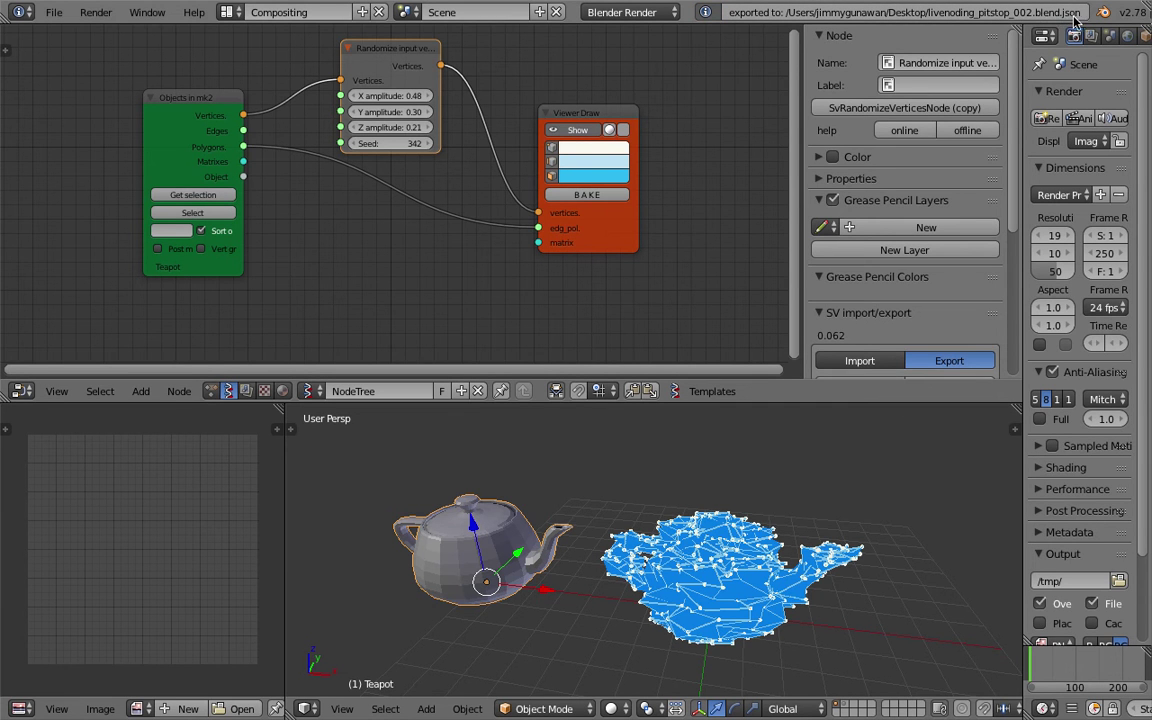
scroll(905, 250, down, 3)
click(958, 282)
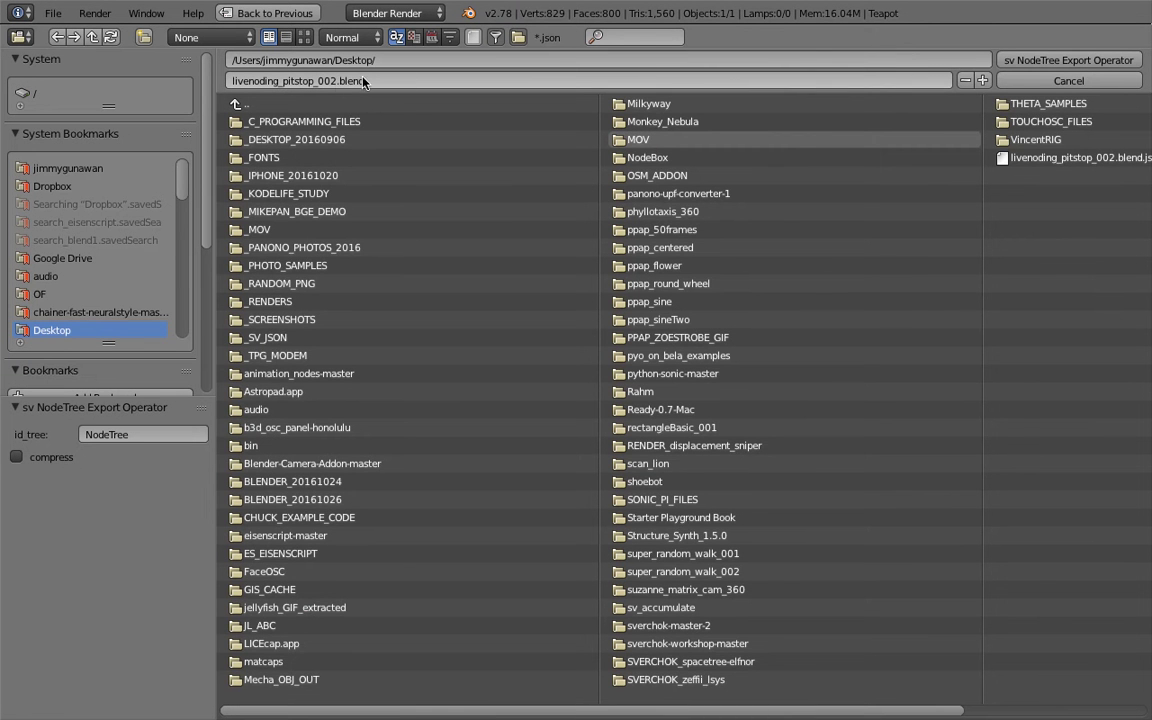
click(1068, 80)
scroll(575, 300, up, 1)
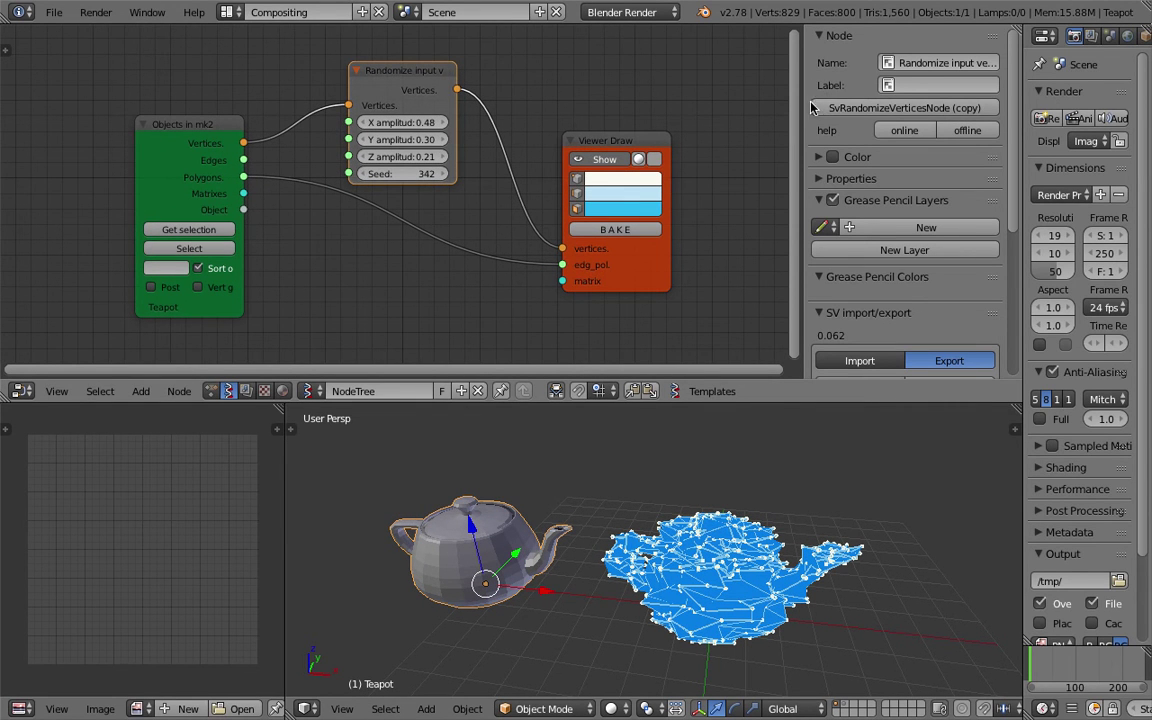
Hide the side panel and delete the Randomize input vertices node, rearranging the remaining nodes.
key(n)
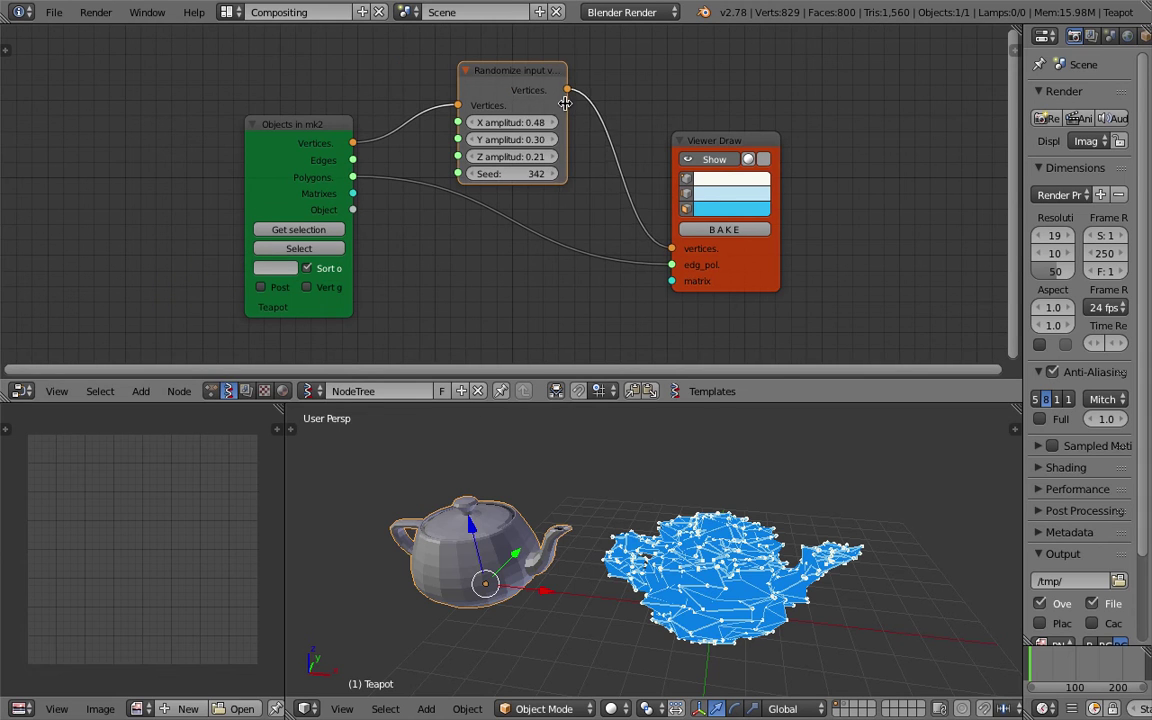
drag(565, 103, 595, 103)
drag(706, 142, 721, 146)
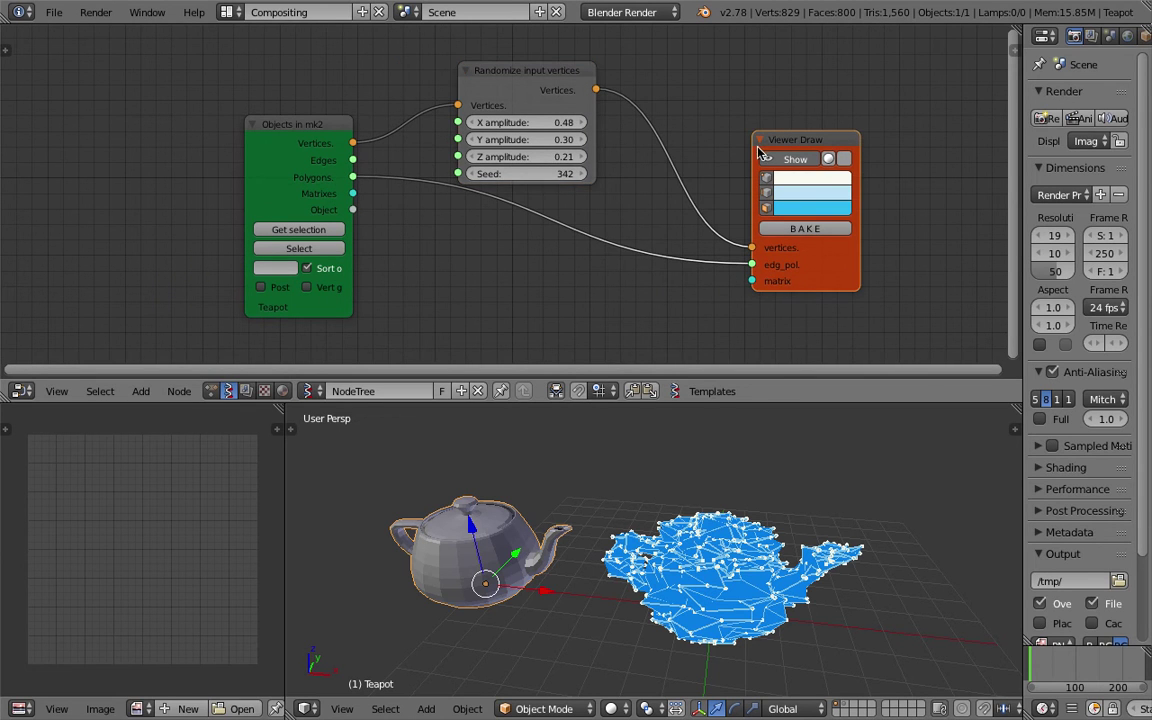
click(511, 94)
key(x)
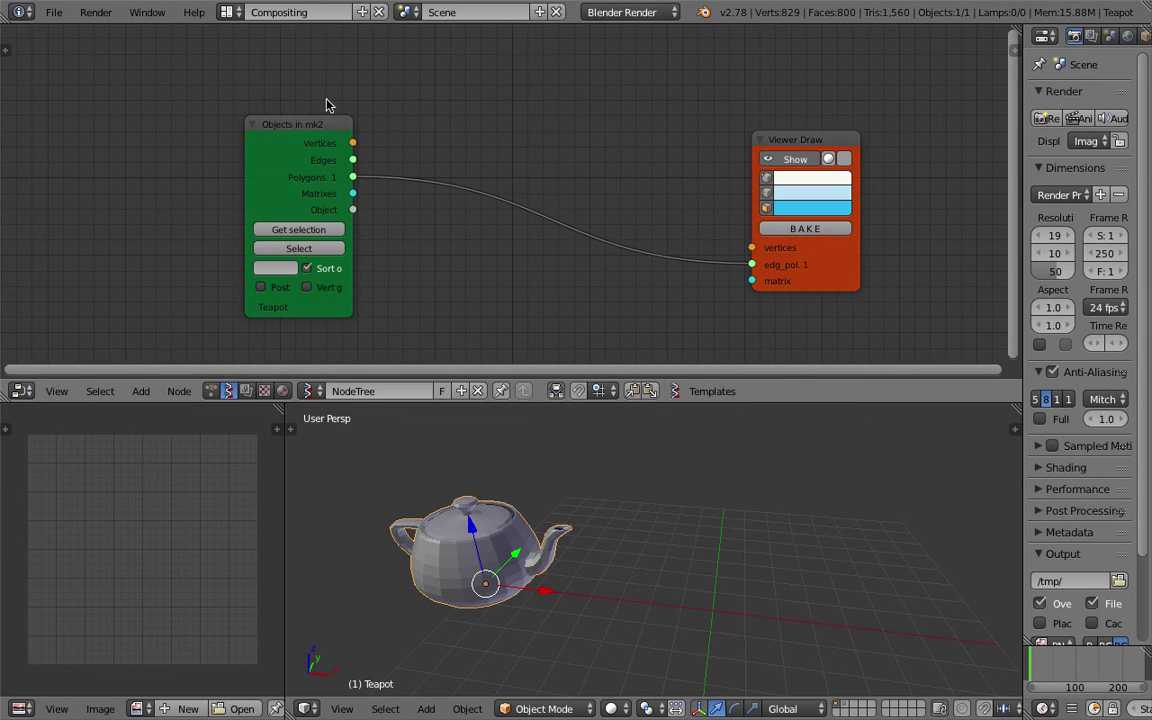
drag(314, 127, 139, 138)
Add a Vector Noise node above the wires and save the blend file.
key(ctrl+f)
text(vector nois)
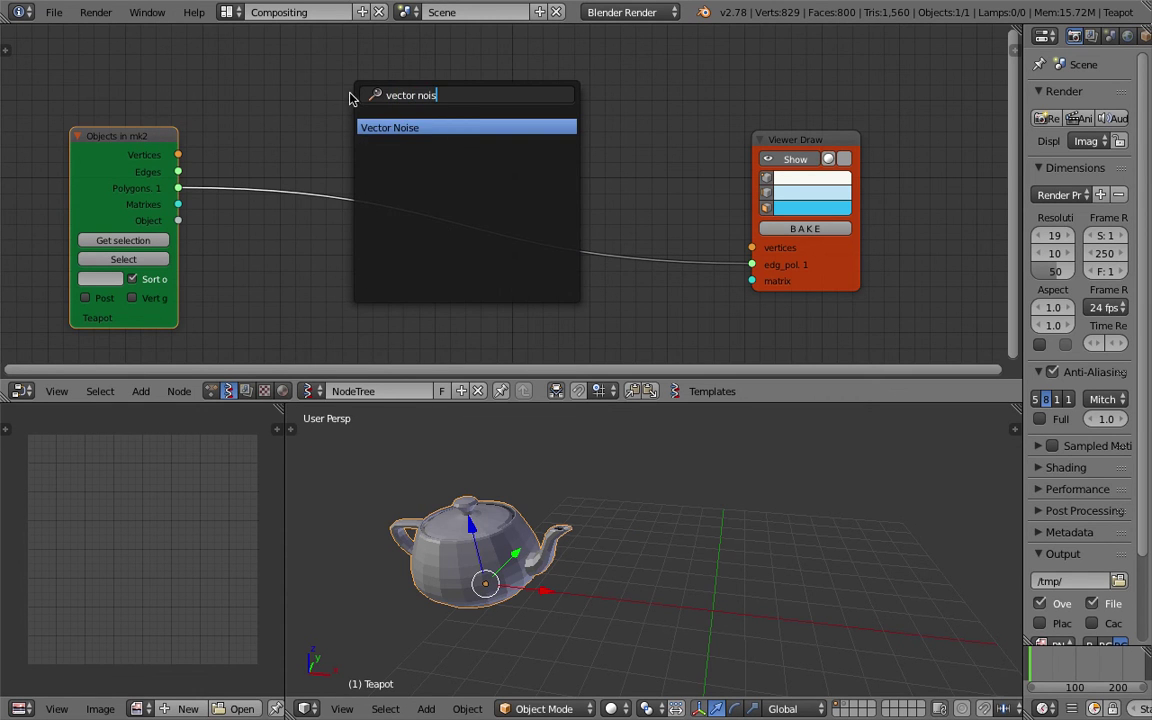
key(Return)
click(394, 88)
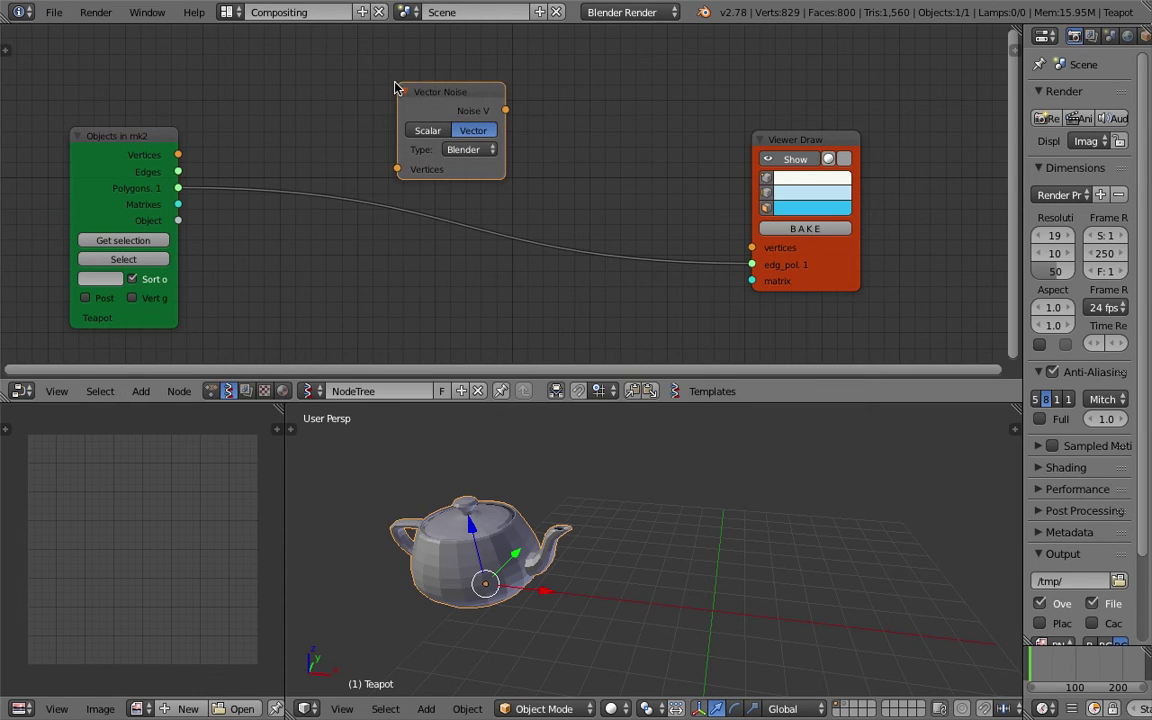
key(ctrl+s)
click(510, 95)
ctrl+scroll(531, 97, left, 2)
key(ctrl+s)
click(508, 98)
Route the teapot's Vertices through Vector Noise into Viewer Draw, inspect the mesh, and save.
drag(509, 97, 585, 113)
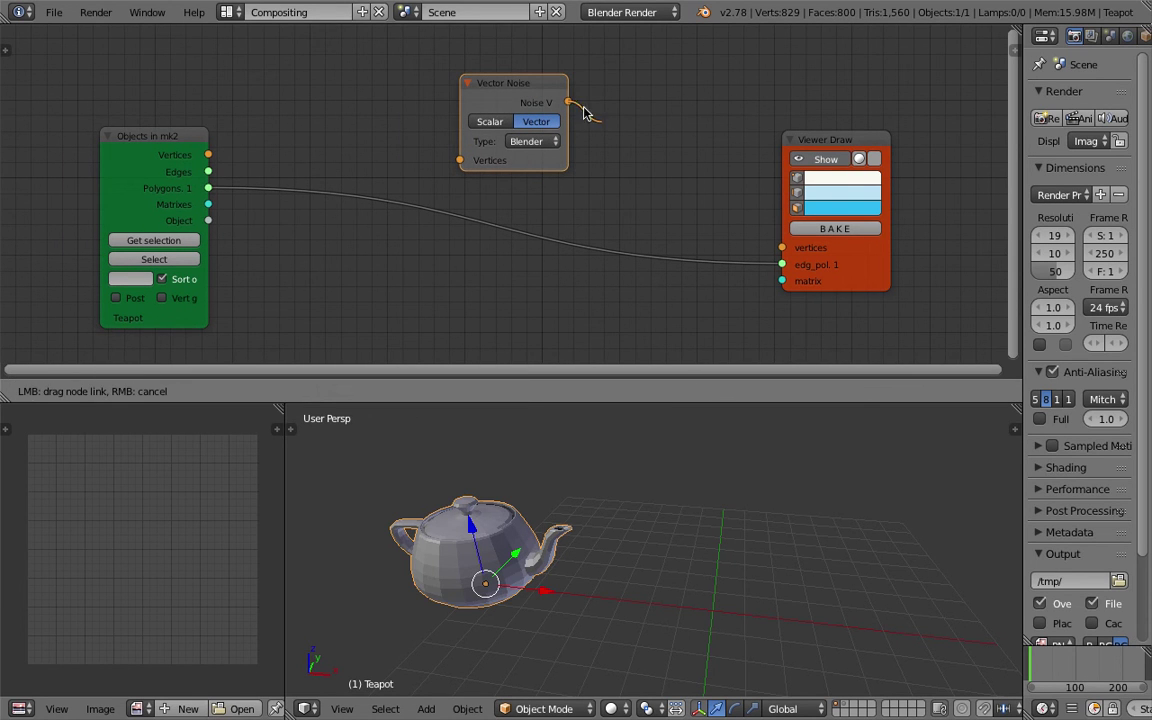
drag(770, 242, 778, 246)
drag(209, 155, 460, 160)
scroll(678, 563, up, 3)
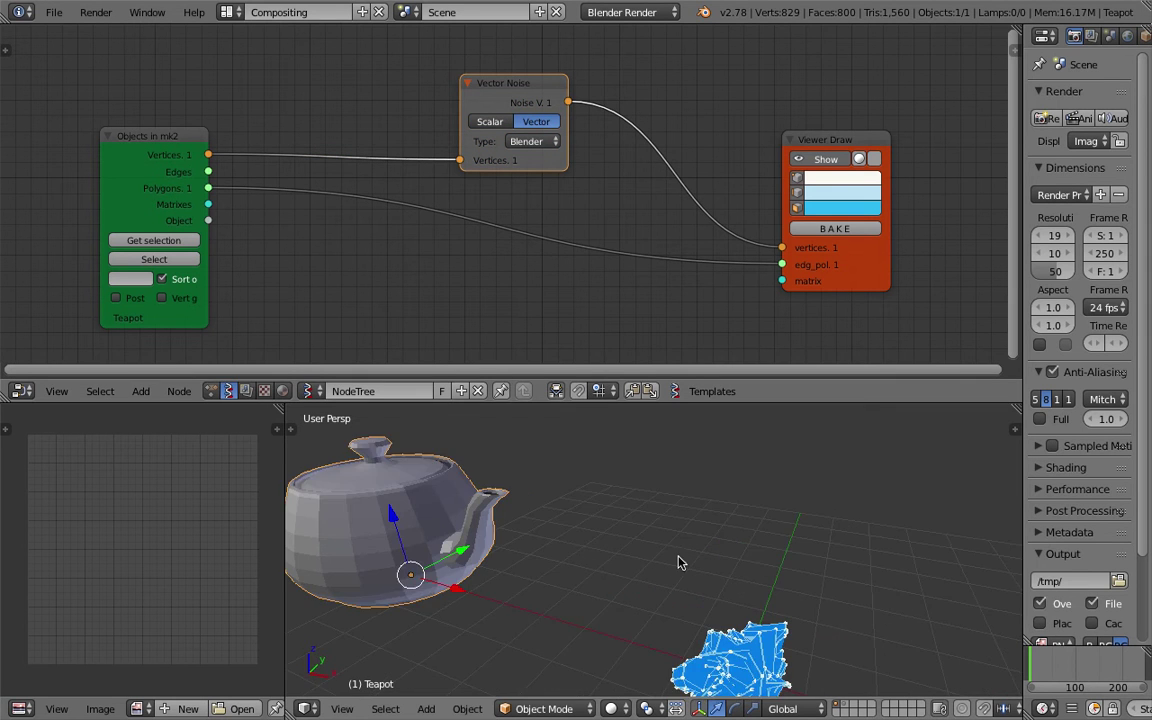
scroll(678, 563, up, 2)
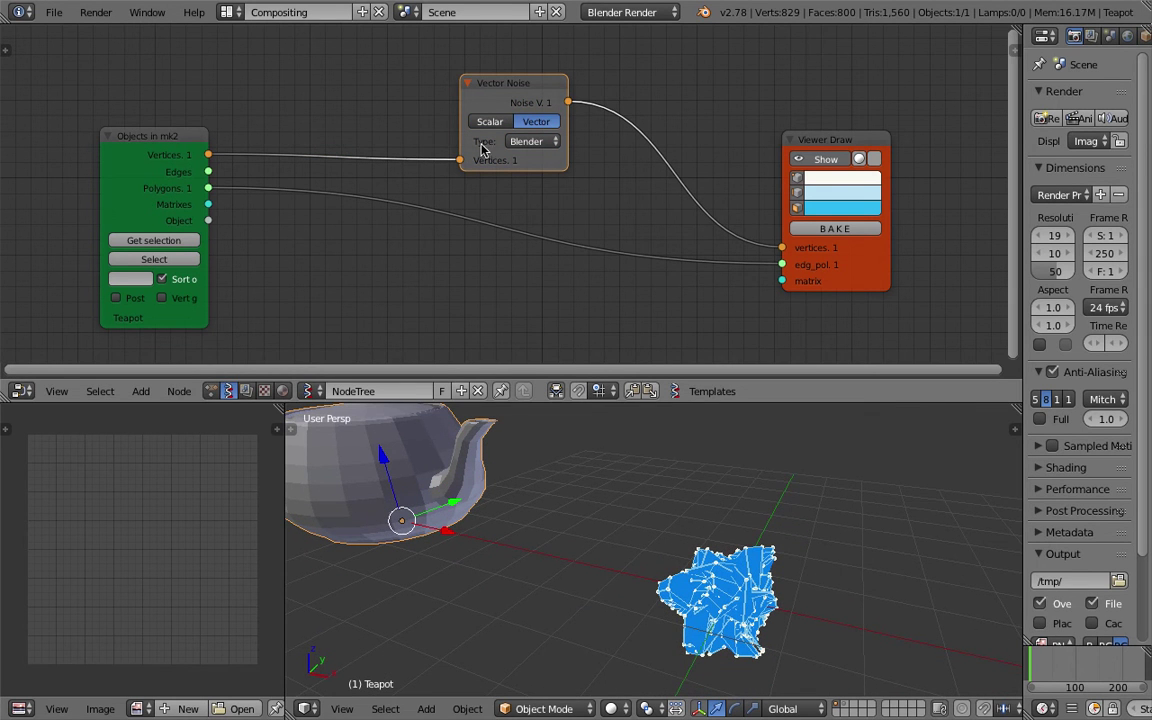
middle_drag(640, 600, 785, 538)
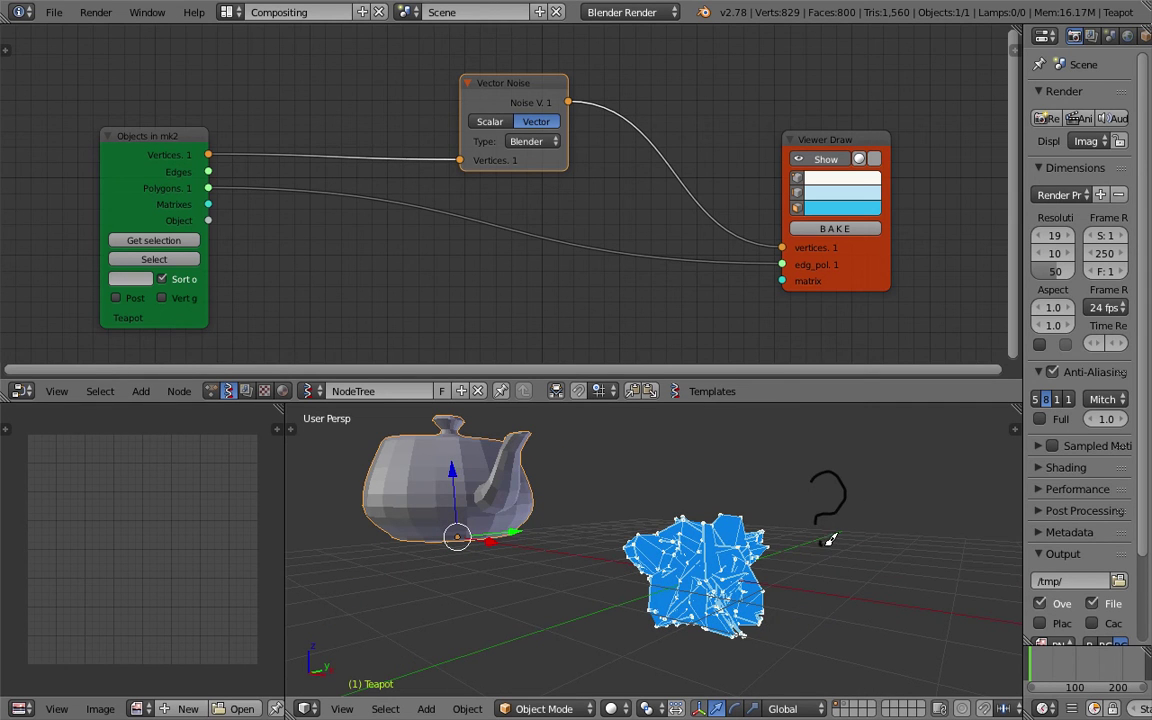
middle_drag(821, 547, 862, 574)
key(ctrl+s)
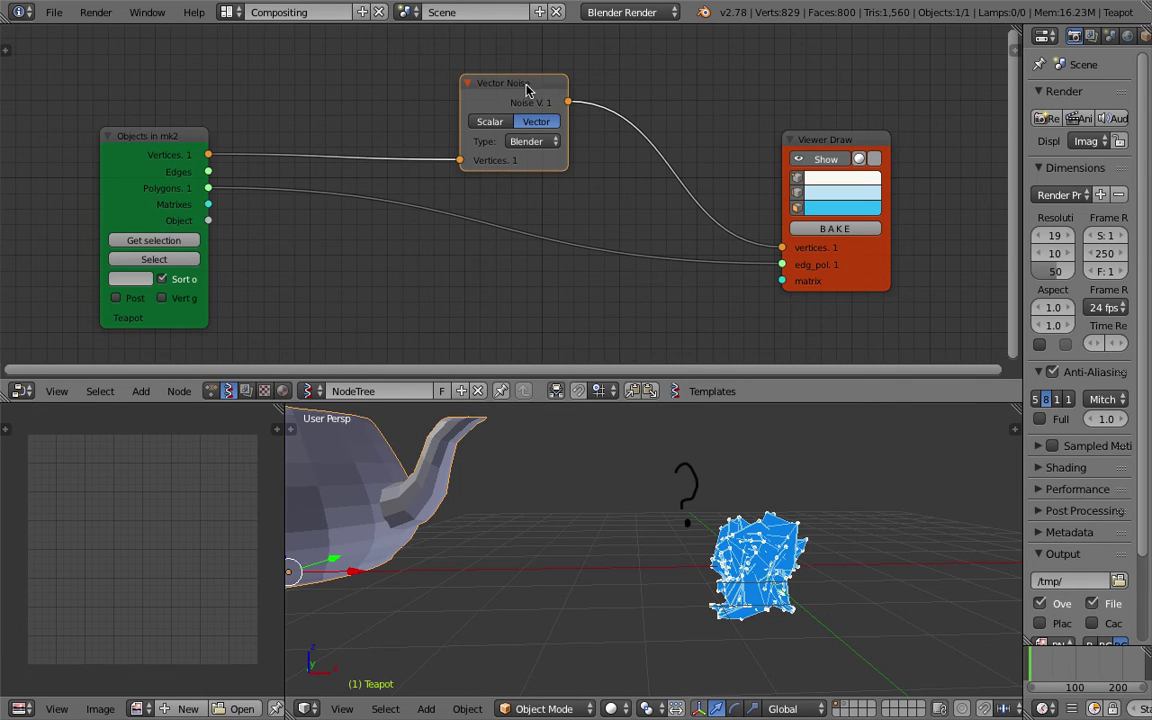
Reposition the Vector Noise and Objects in mk2 nodes to make room.
drag(520, 103, 556, 97)
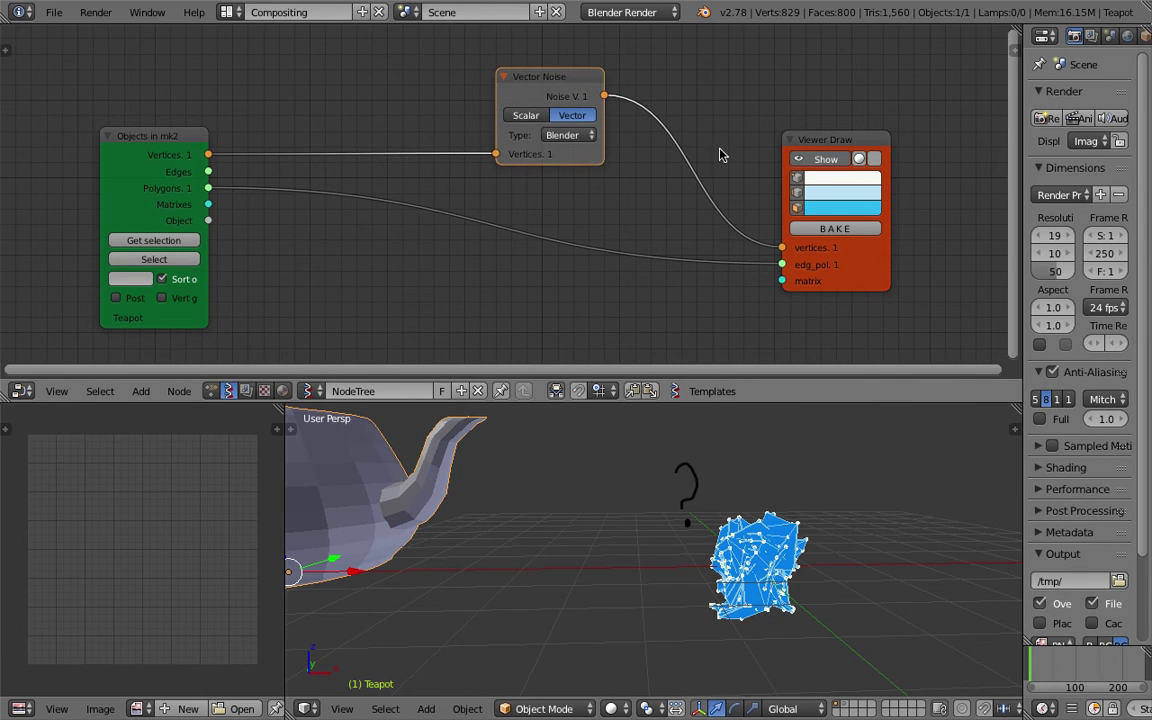
middle_drag(771, 496, 640, 440)
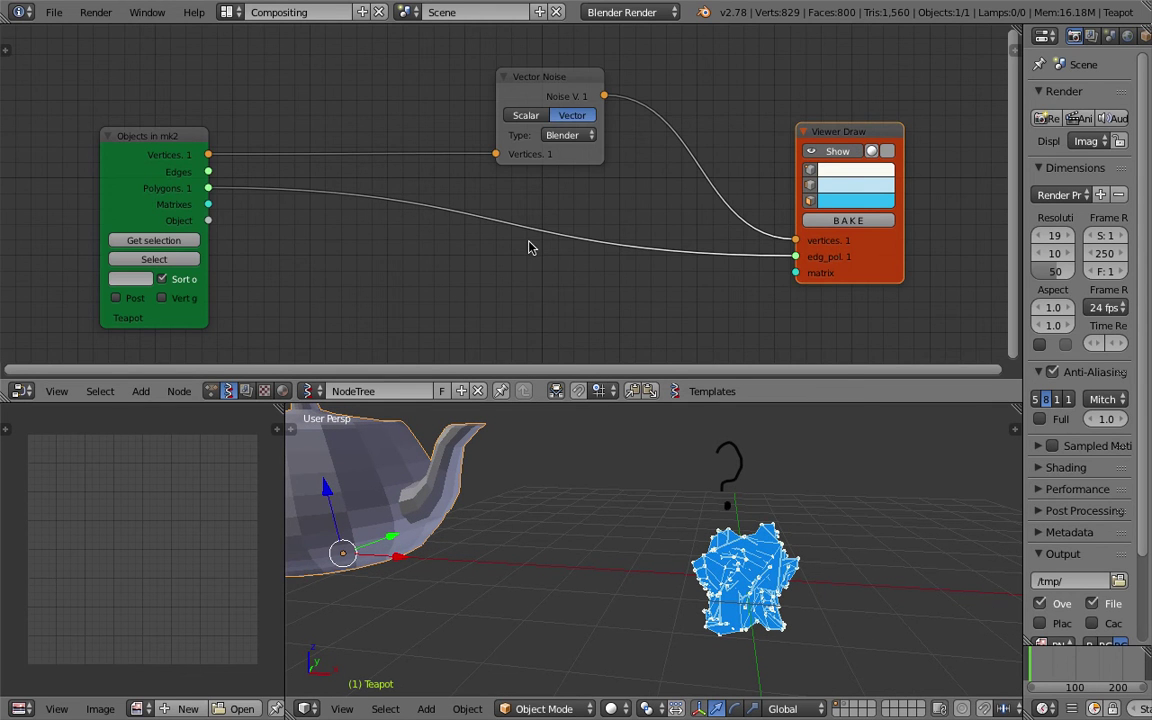
scroll(365, 187, down, 1)
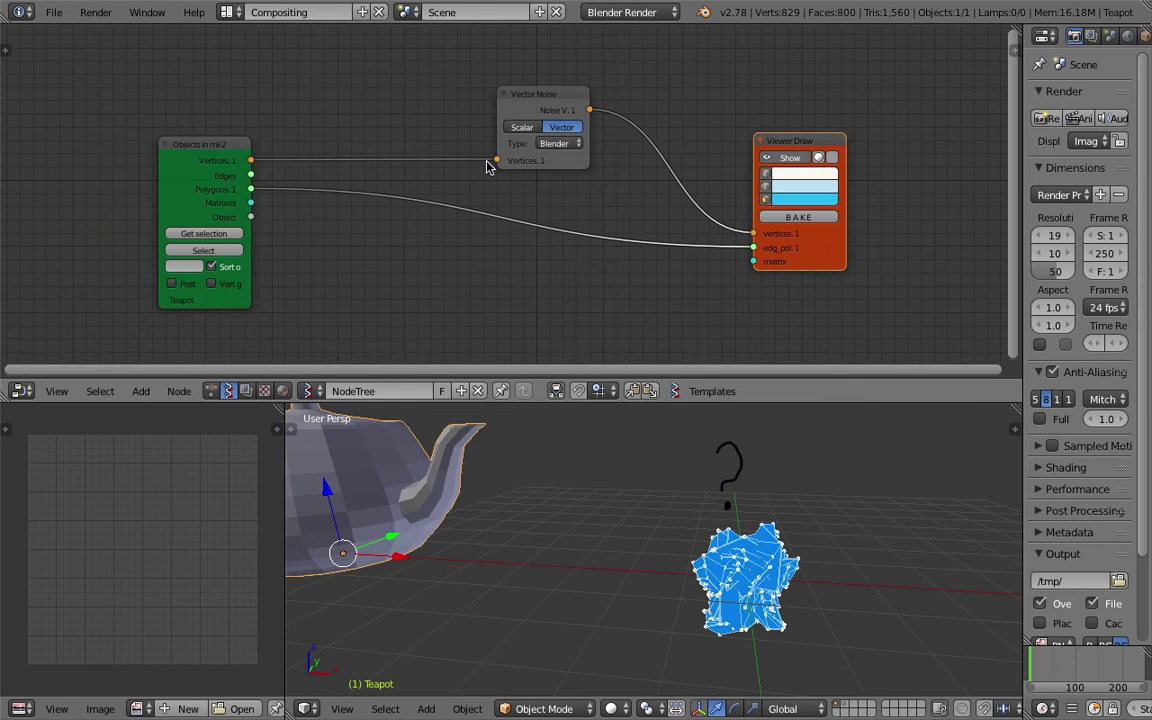
drag(514, 110, 518, 101)
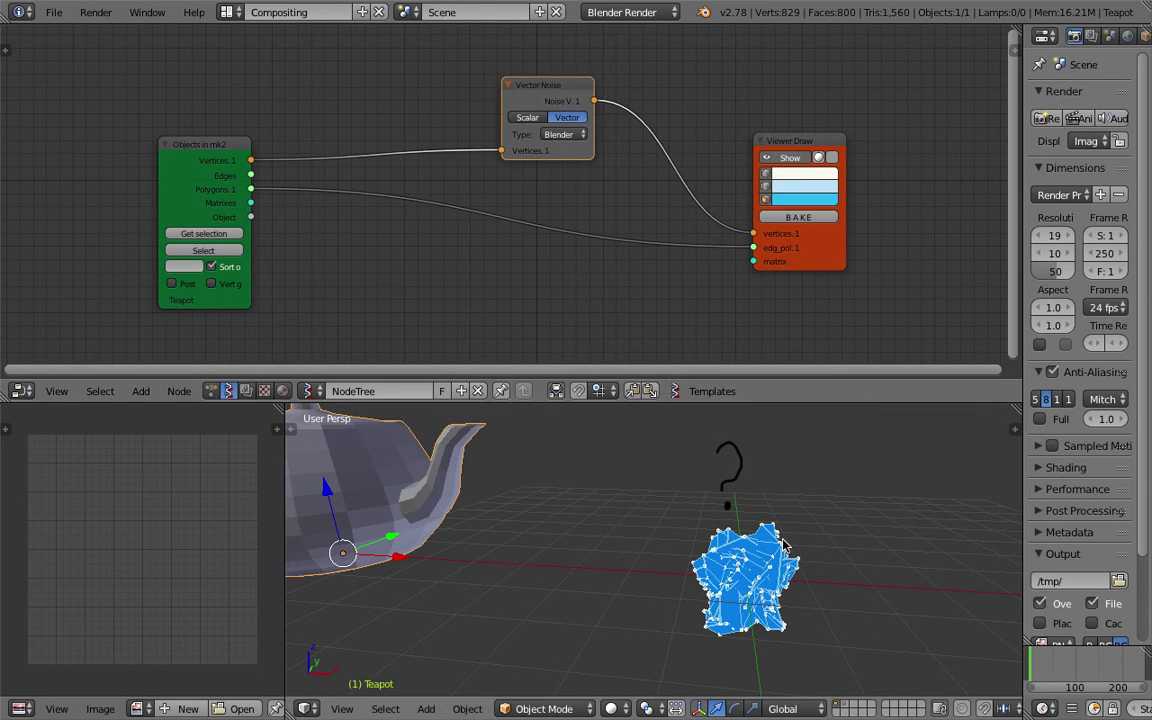
scroll(812, 504, down, 3)
drag(210, 143, 98, 180)
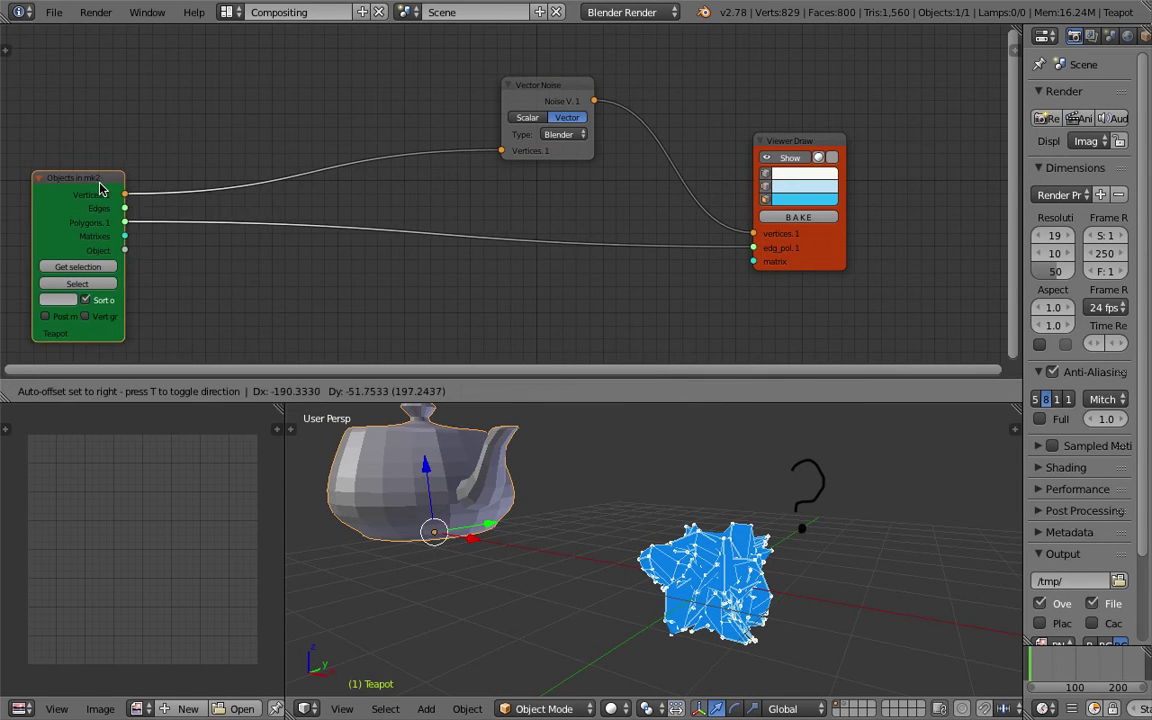
middle_drag(98, 180, 137, 180)
Search 'vector mat' and add a Vector Math node.
key(shift+a)
click(240, 98)
text(vec)
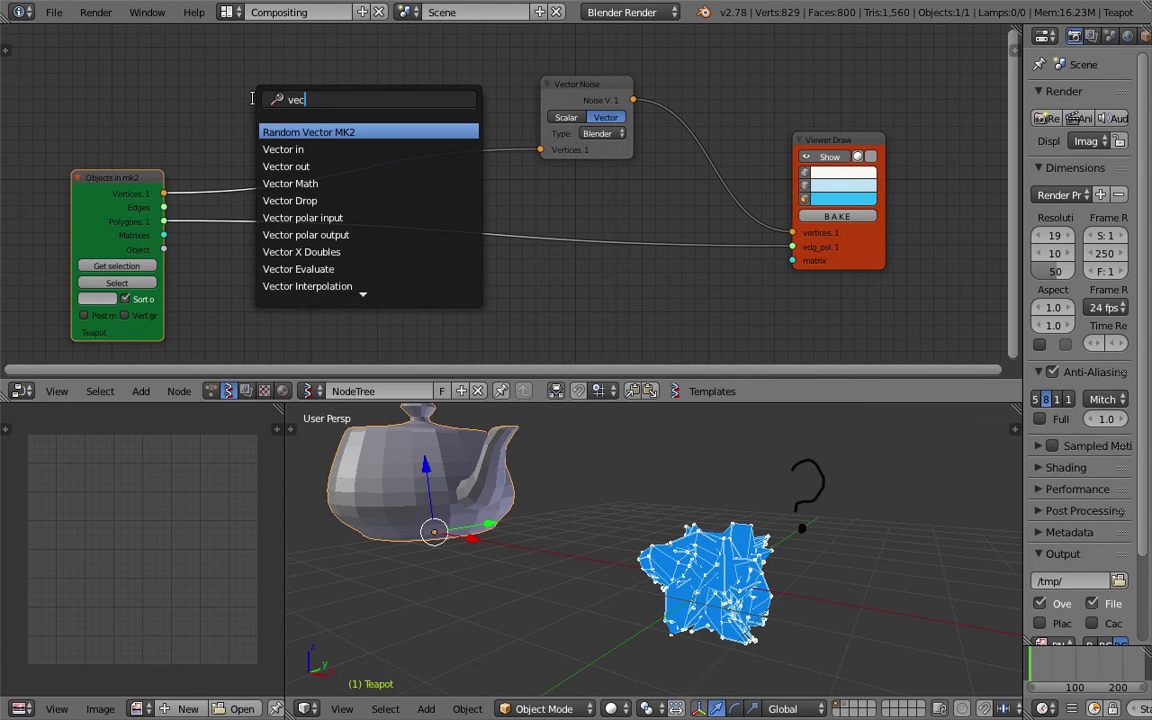
text(tor mat)
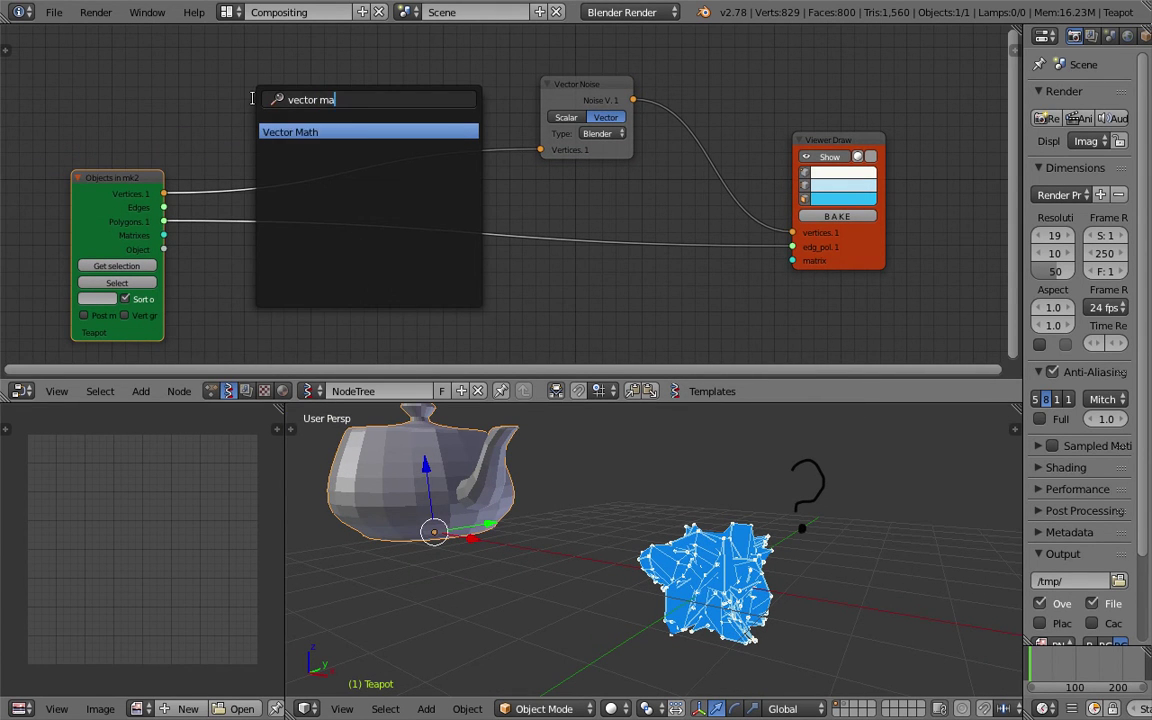
key(Return)
Place the Vector Math node, set it to Add, and connect the teapot vertices to U.
click(320, 61)
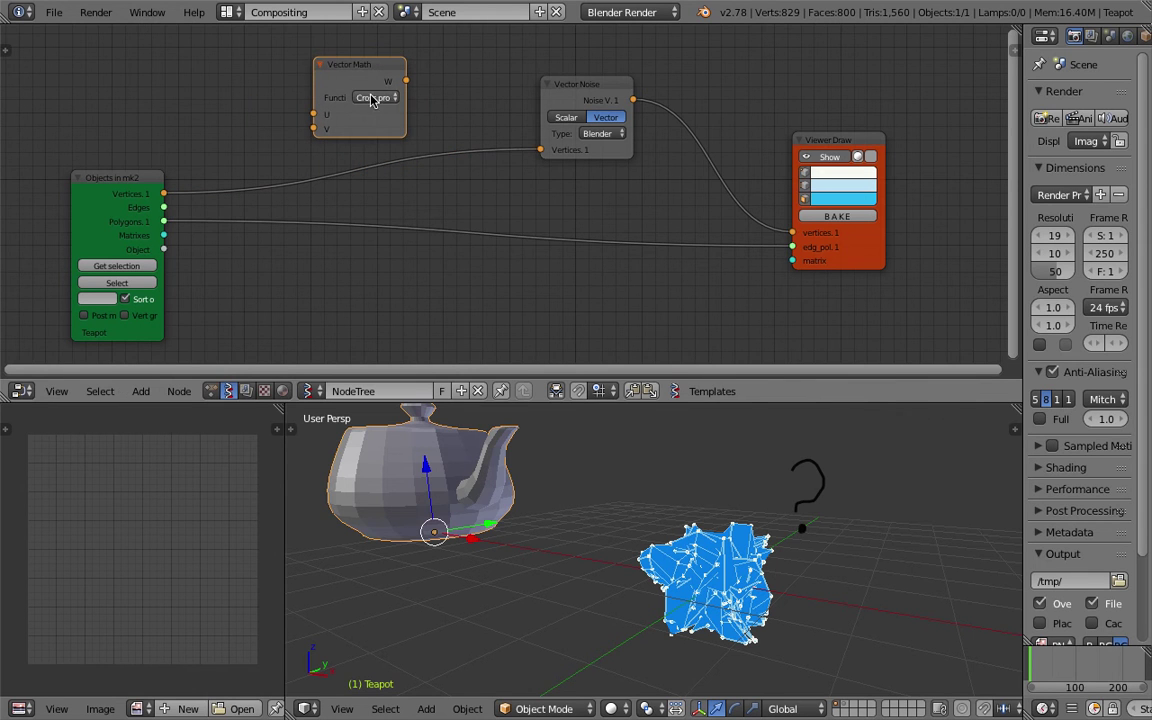
click(371, 98)
click(378, 143)
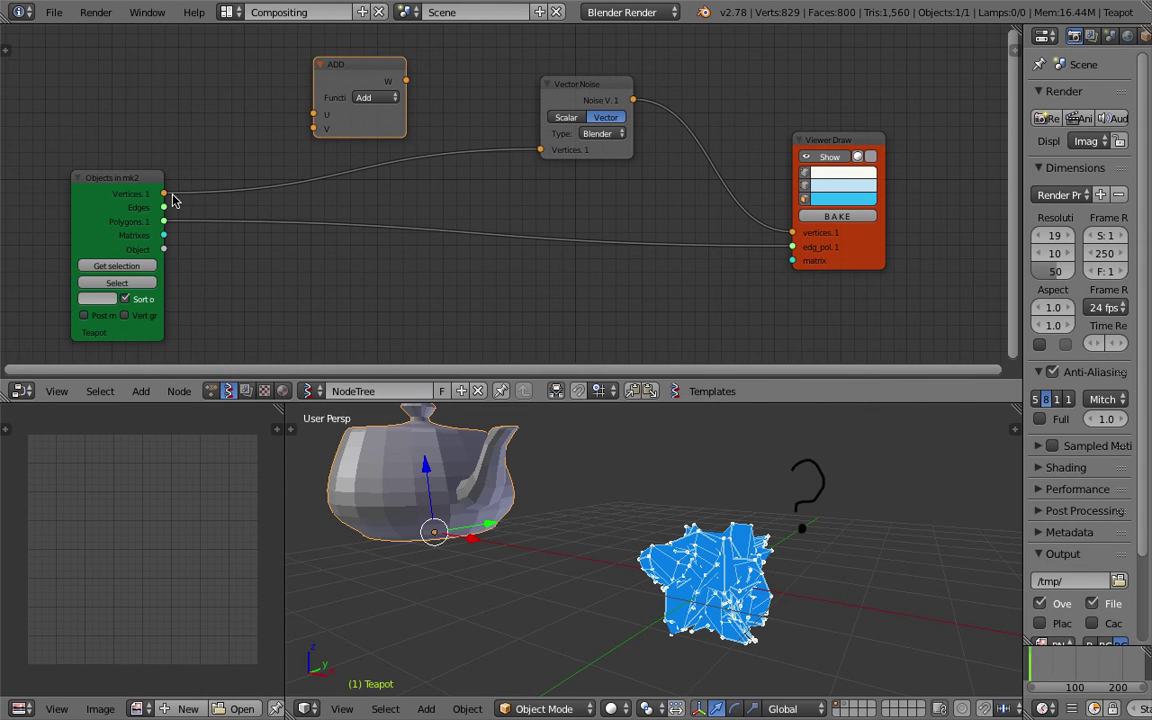
drag(164, 194, 205, 139)
drag(311, 119, 316, 115)
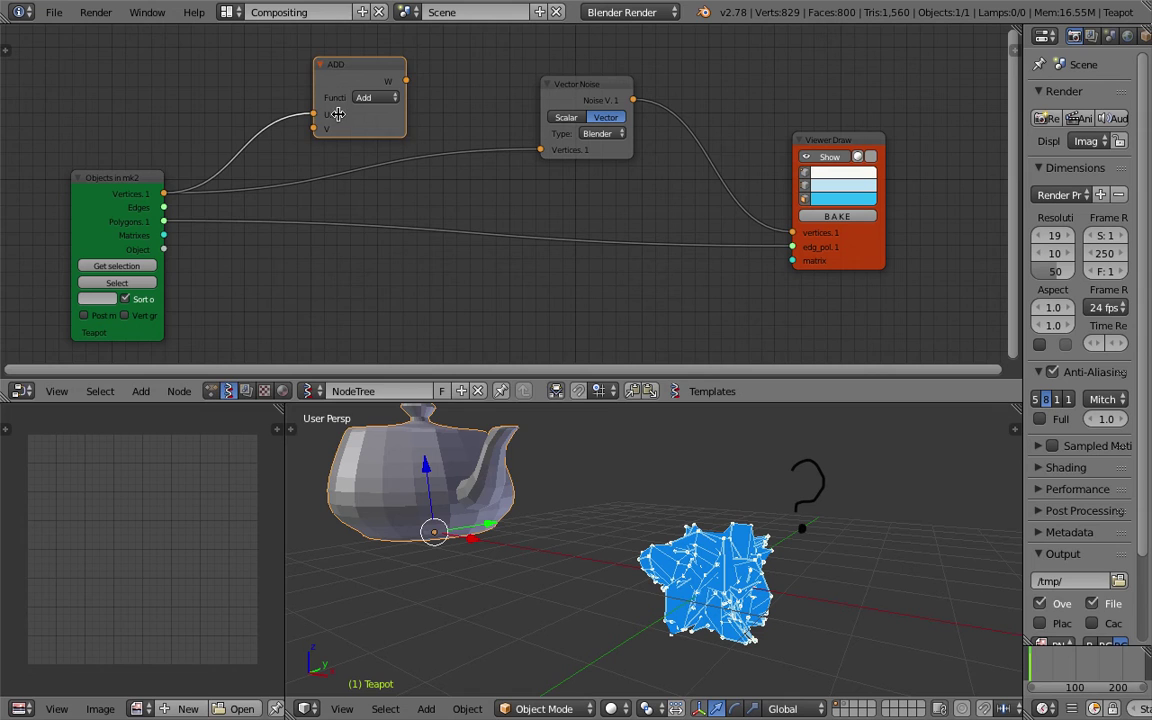
drag(392, 74, 433, 80)
Move Vector Noise below ADD, feed ADD's result into Viewer Draw vertices, and inspect the mesh.
drag(578, 92, 501, 173)
drag(430, 84, 670, 77)
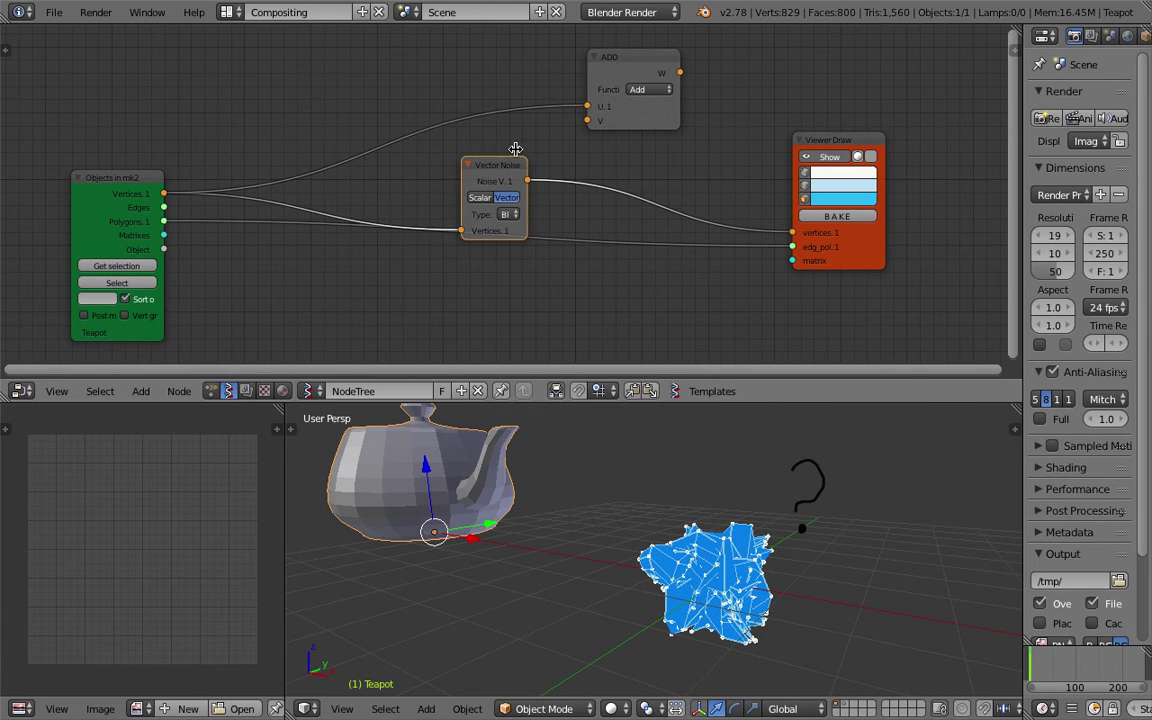
drag(506, 168, 588, 121)
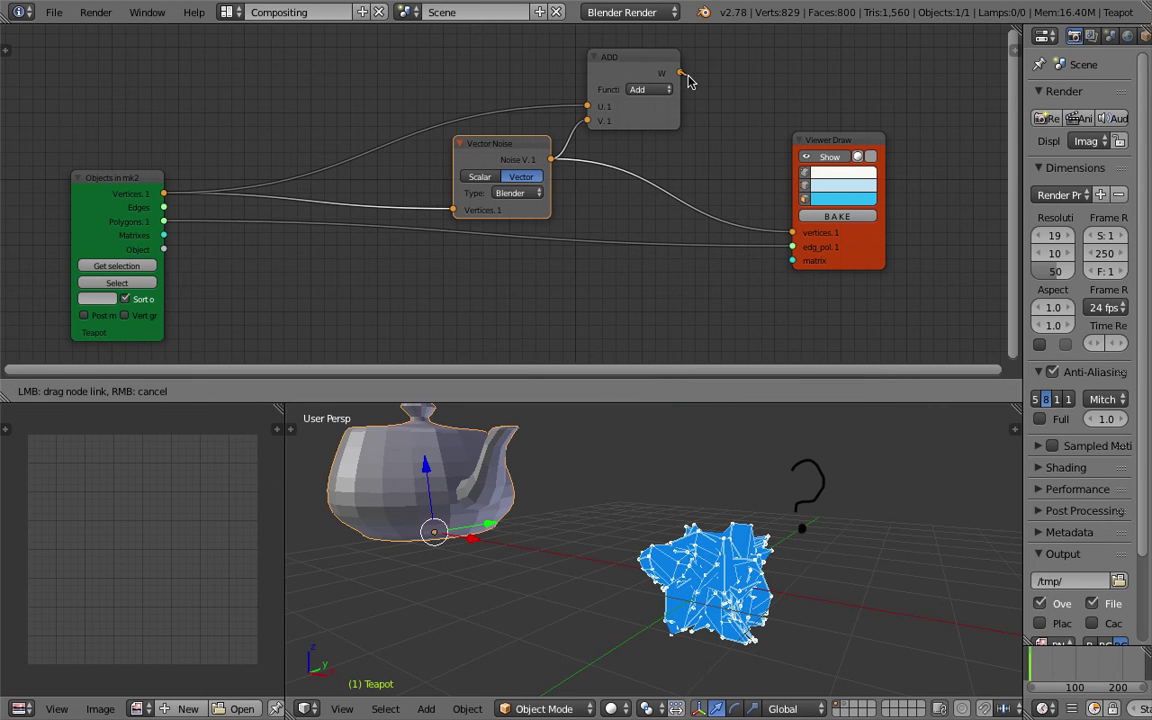
drag(792, 230, 792, 232)
middle_drag(785, 470, 738, 527)
key(KP_8)
key(KP_8)
key(KP_8)
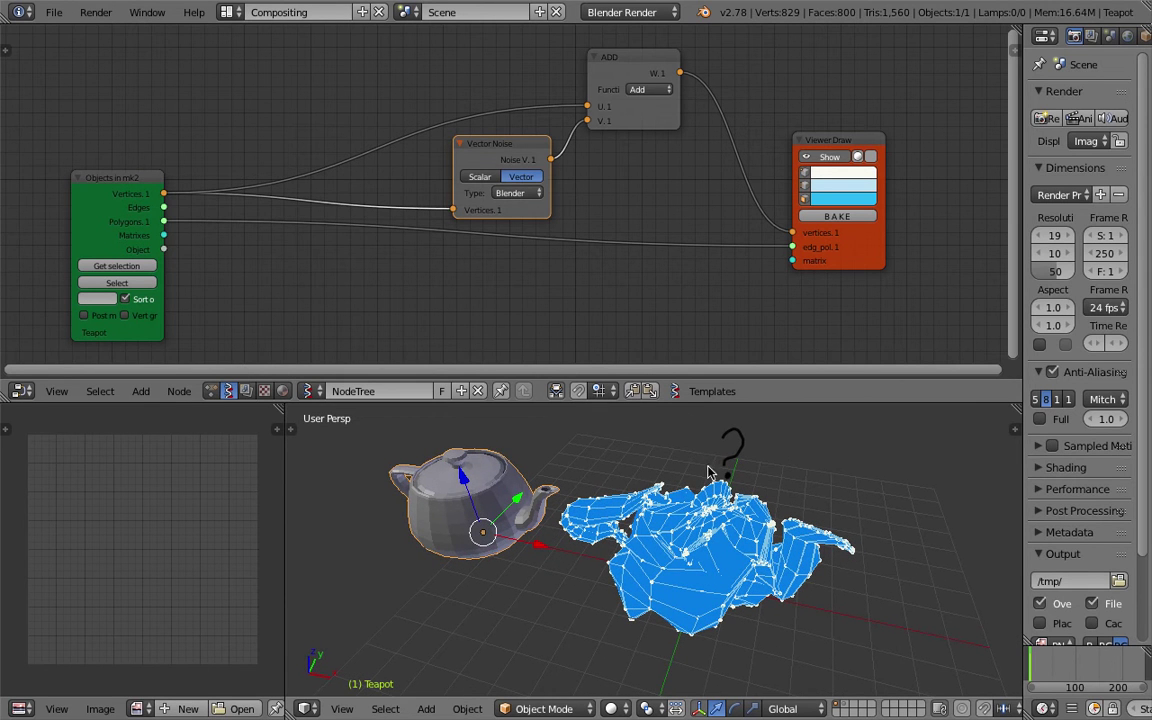
key(KP_2)
scroll(503, 198, up, 1)
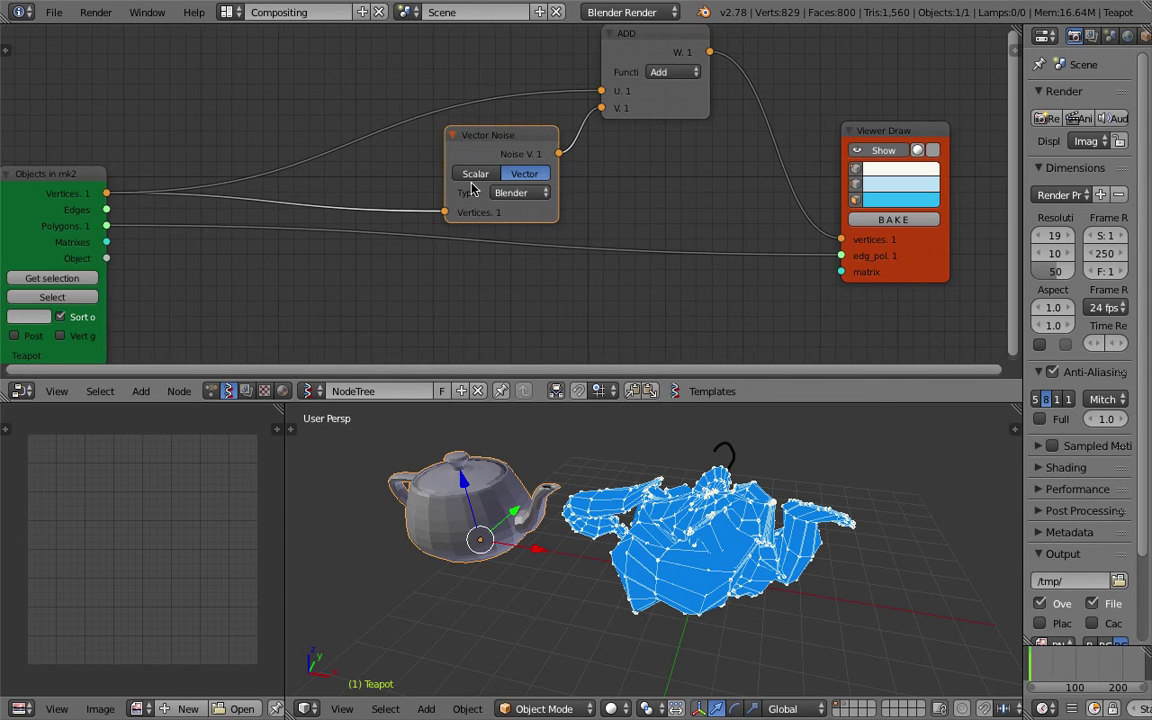
drag(509, 141, 517, 145)
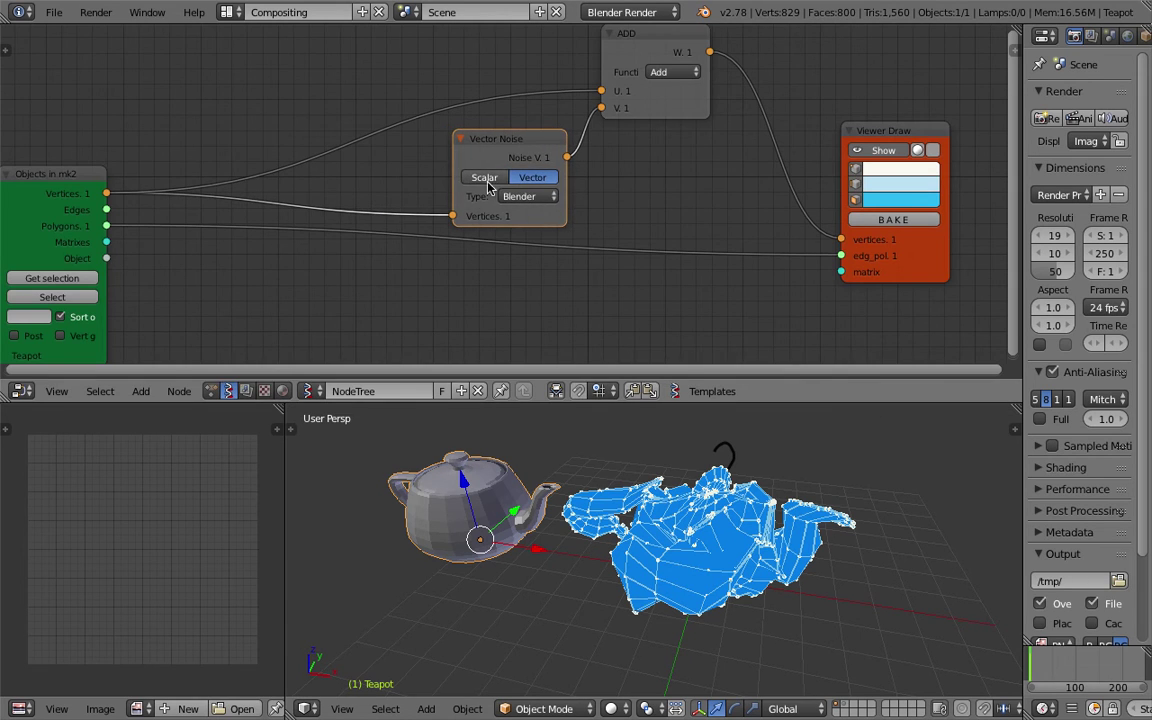
scroll(493, 190, up, 2)
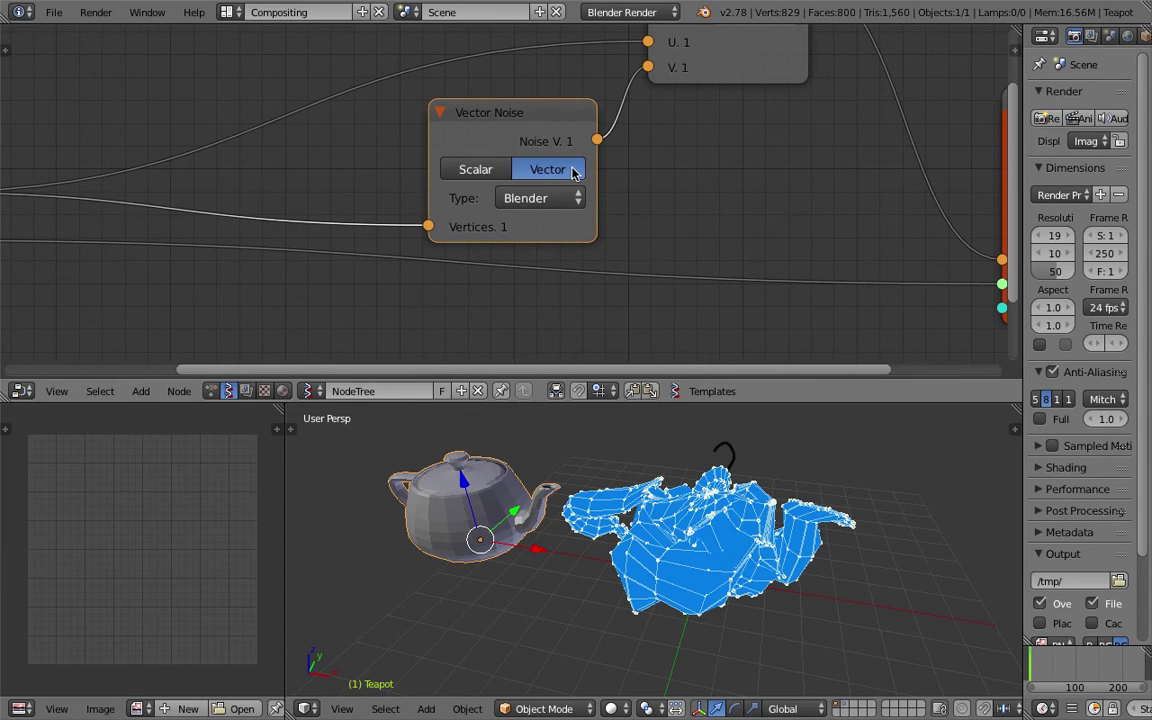
Try Voronoi_F2 and Voronoi_F4 noise types, then set the noise type to Stdperlin.
click(557, 199)
click(535, 300)
click(553, 198)
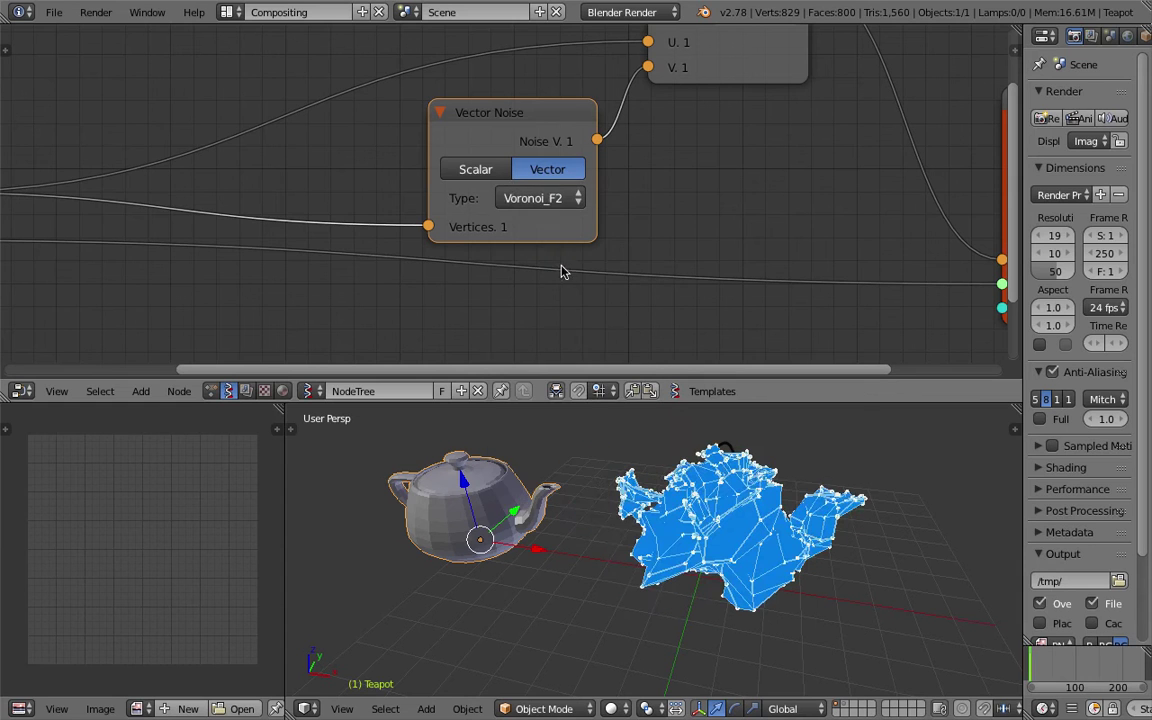
click(558, 236)
scroll(700, 480, down, 3)
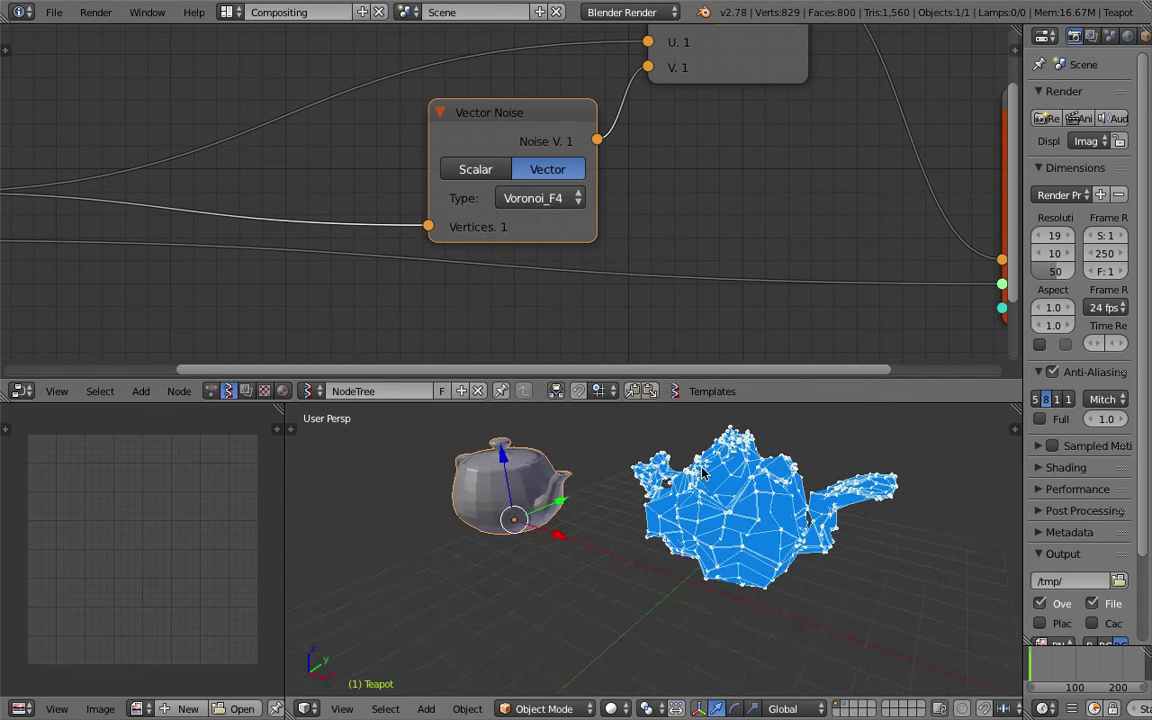
click(540, 198)
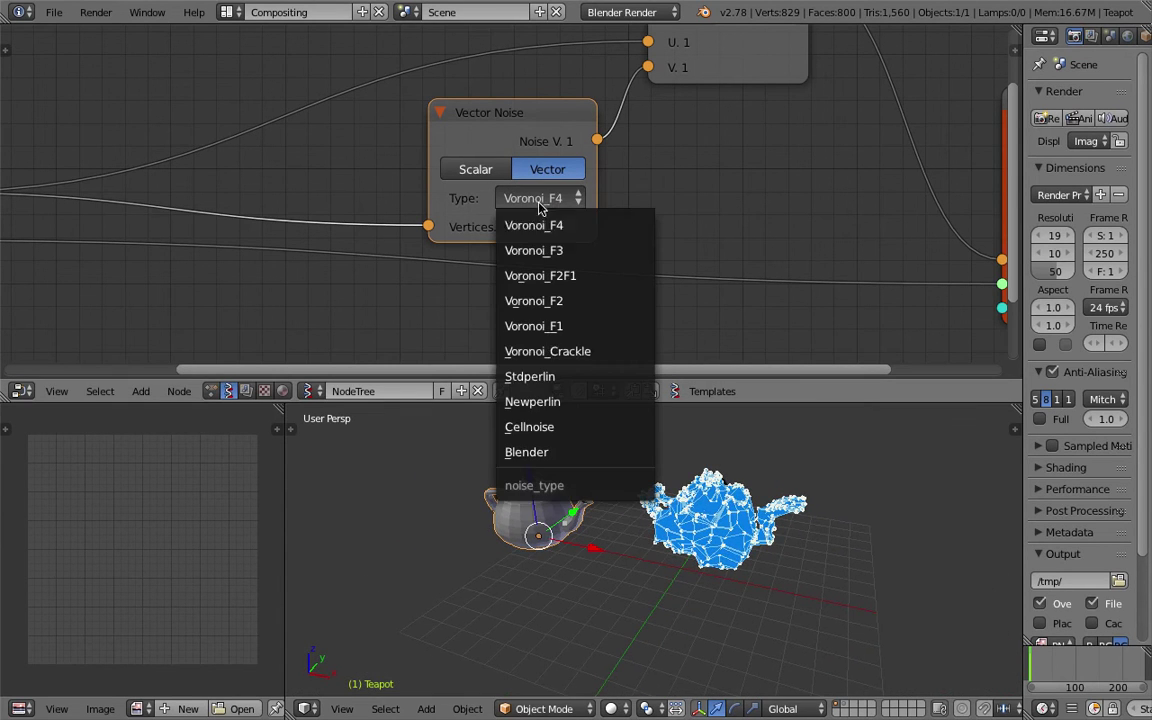
click(532, 375)
middle_drag(720, 500, 693, 508)
Frame all nodes, tidy the layout, and save the blend file, overwriting it twice.
key(Home)
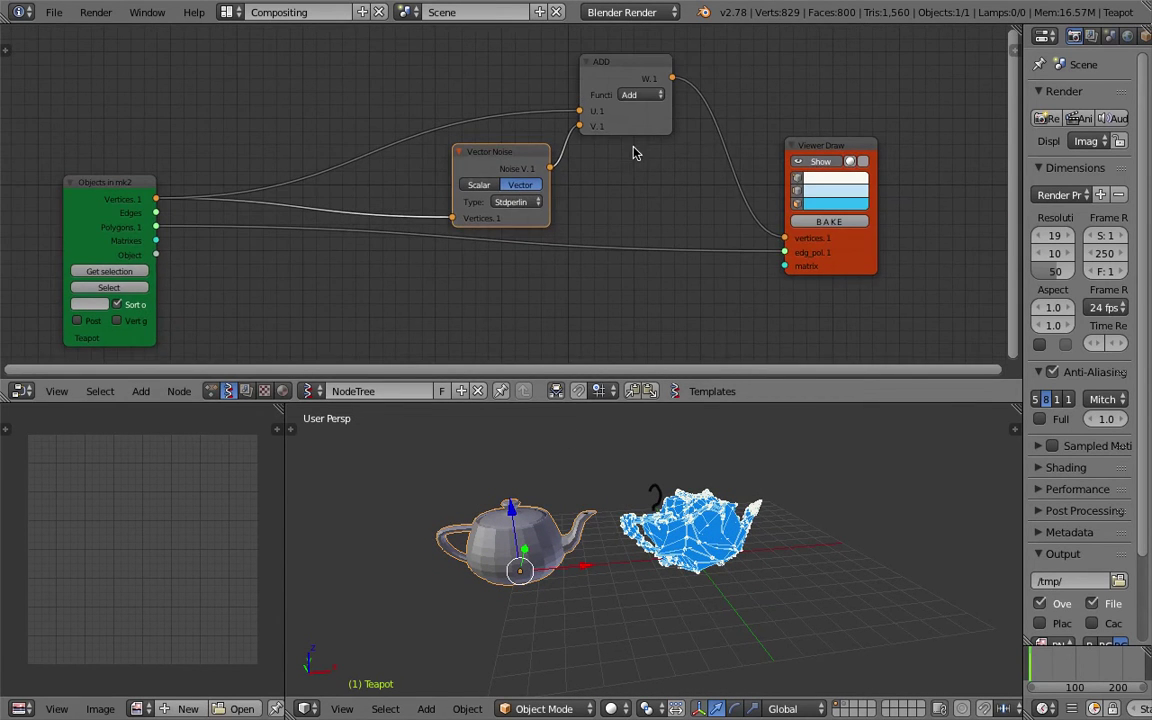
drag(815, 150, 879, 152)
shift+scroll(700, 170, up, 1)
drag(505, 172, 505, 166)
drag(648, 87, 638, 76)
drag(66, 218, 129, 195)
key(ctrl+s)
click(188, 185)
drag(500, 167, 500, 150)
drag(646, 139, 671, 125)
key(ctrl+s)
click(681, 118)
Shift the Vector Noise, ADD and Viewer Draw nodes and pan the node editor left.
drag(525, 158, 558, 162)
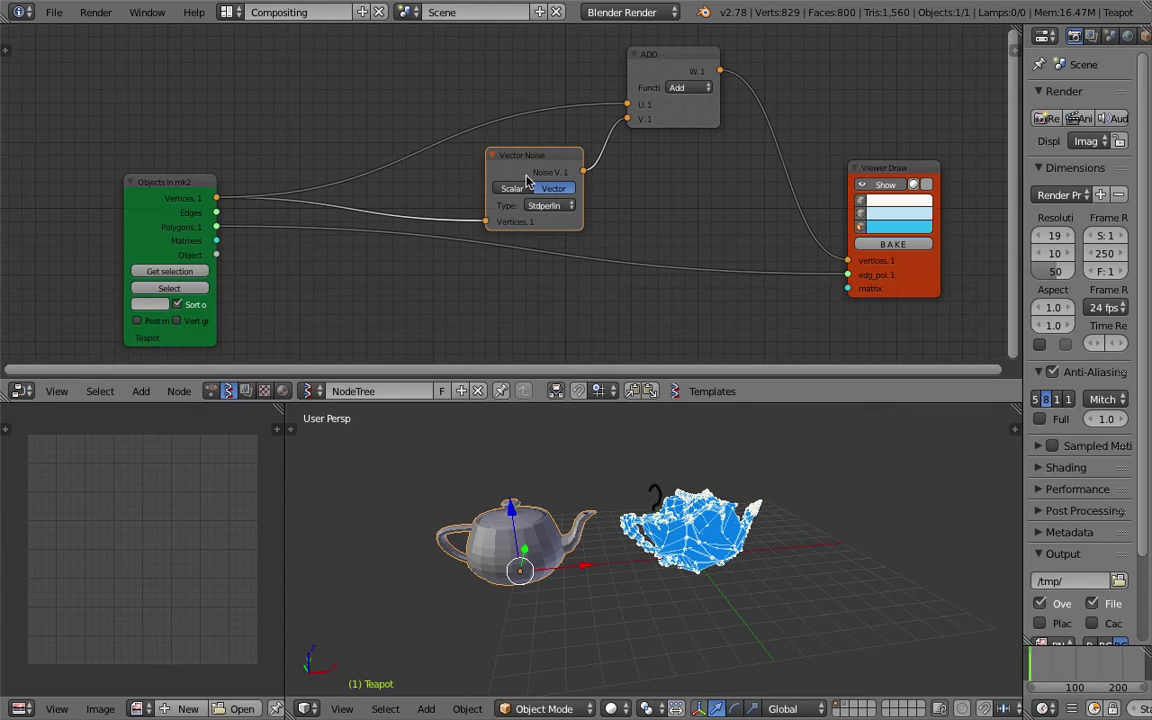
mouse_move(678, 125)
mouse_down()
mouse_move(720, 103)
mouse_move(707, 93)
mouse_up()
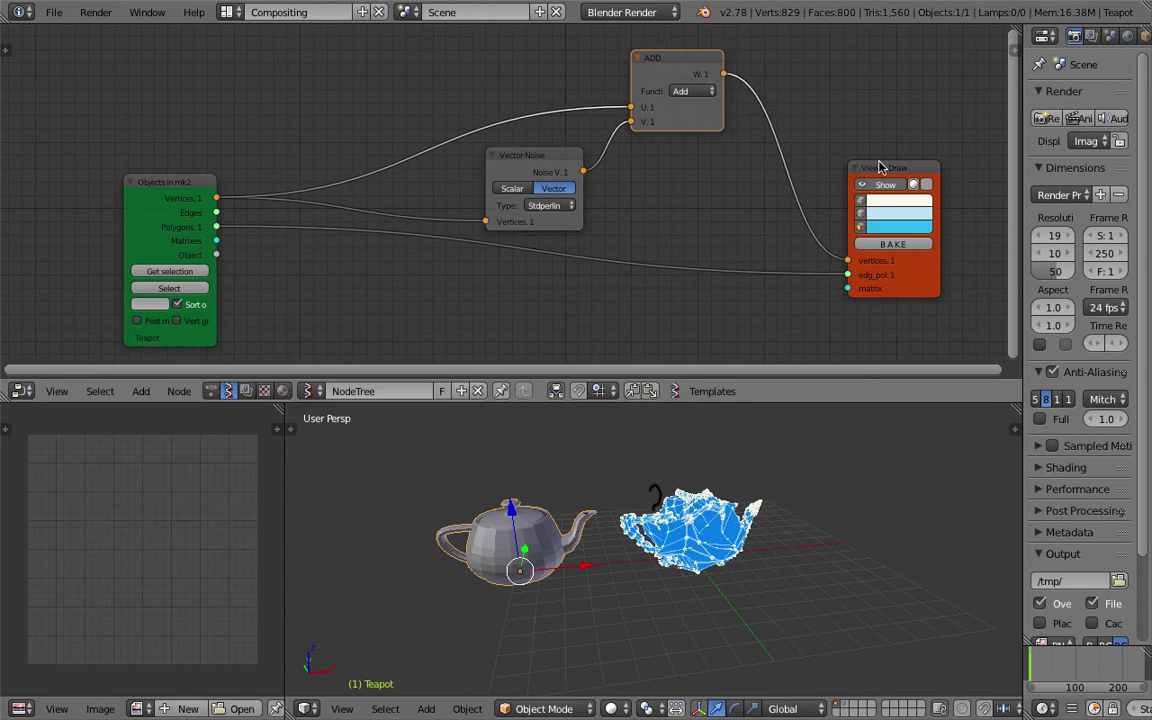
drag(874, 170, 772, 163)
middle_drag(772, 163, 710, 174)
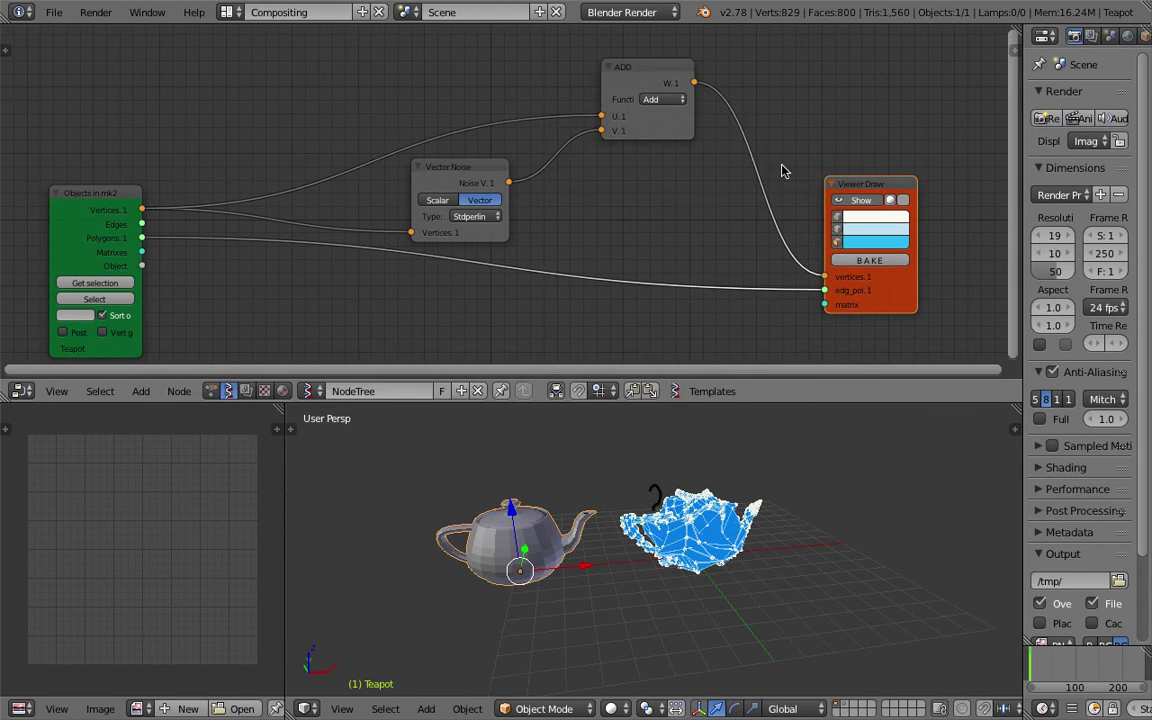
middle_drag(786, 105, 727, 103)
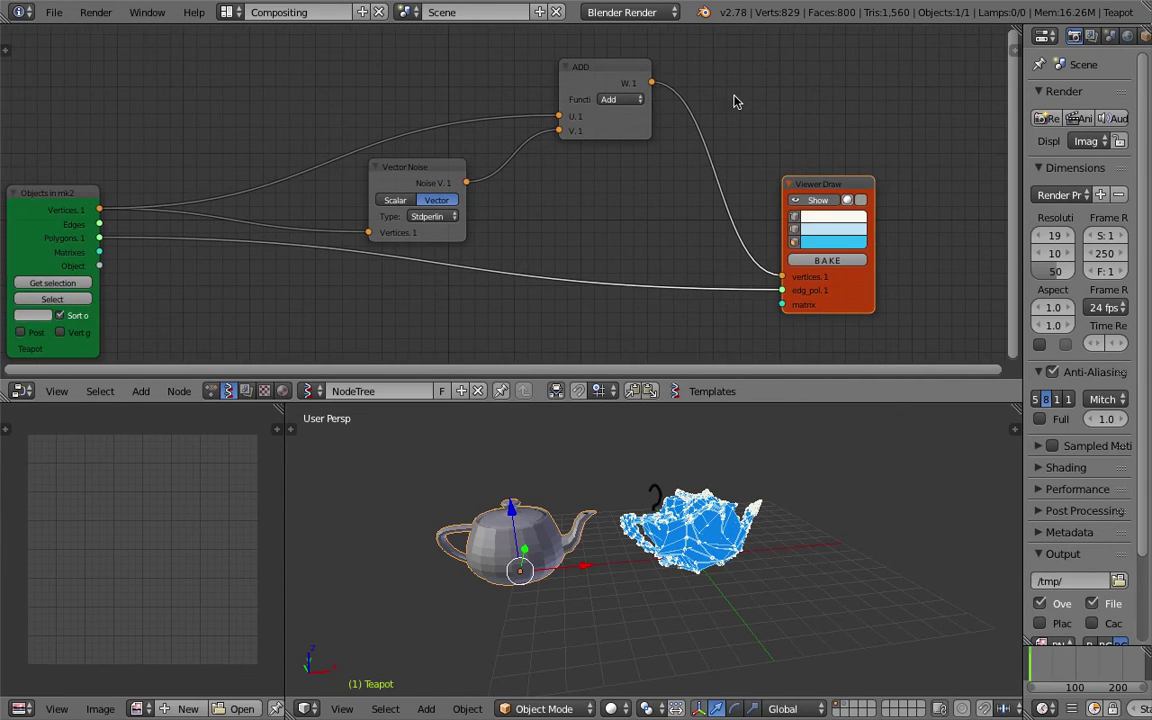
key(shift+a)
Insert a Vector Math node set to Multiply Scalar between Vector Noise and ADD.
text(vec)
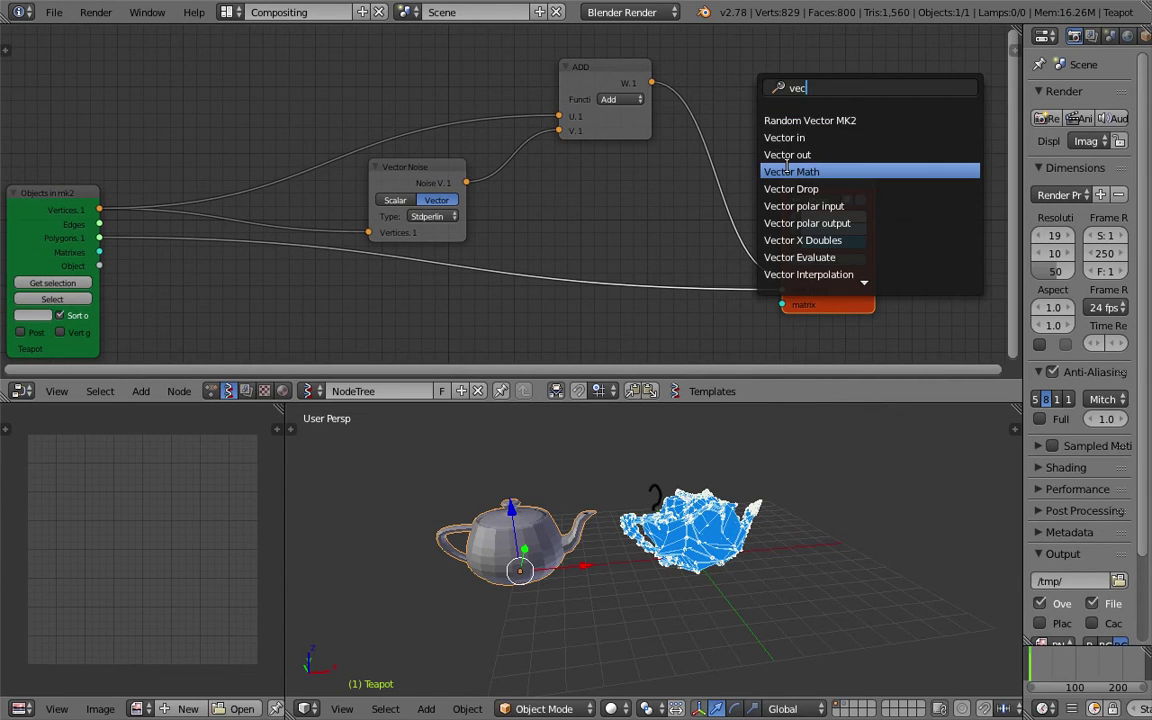
click(784, 171)
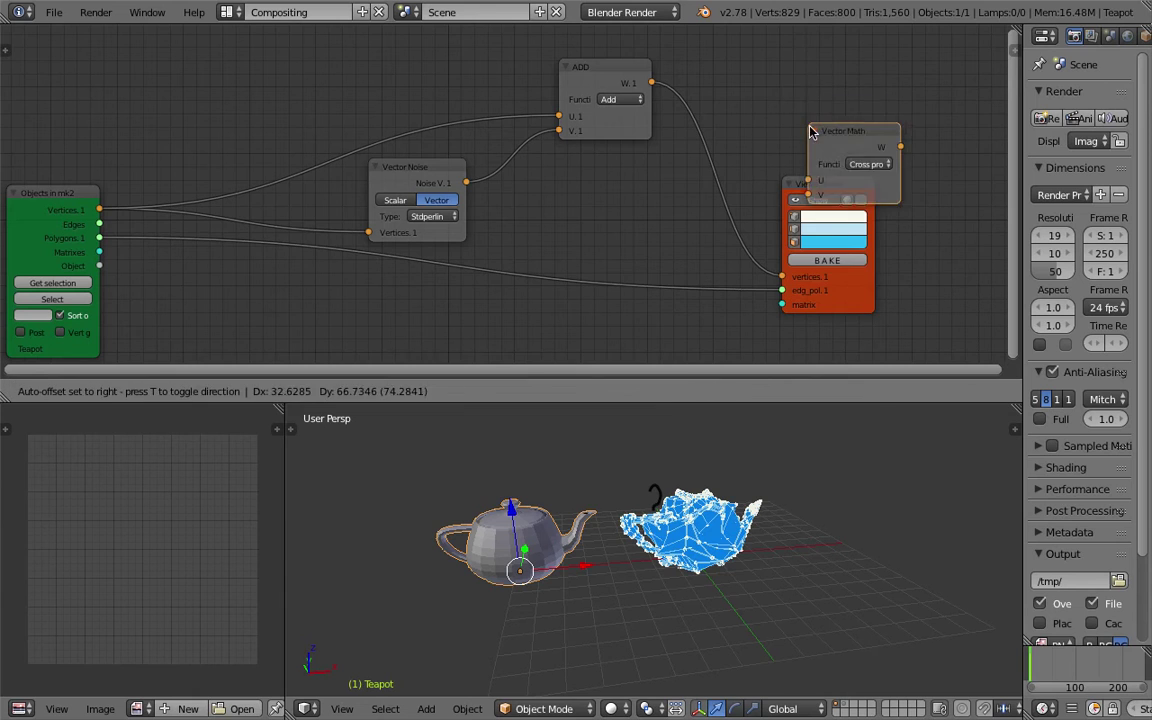
click(836, 100)
click(840, 106)
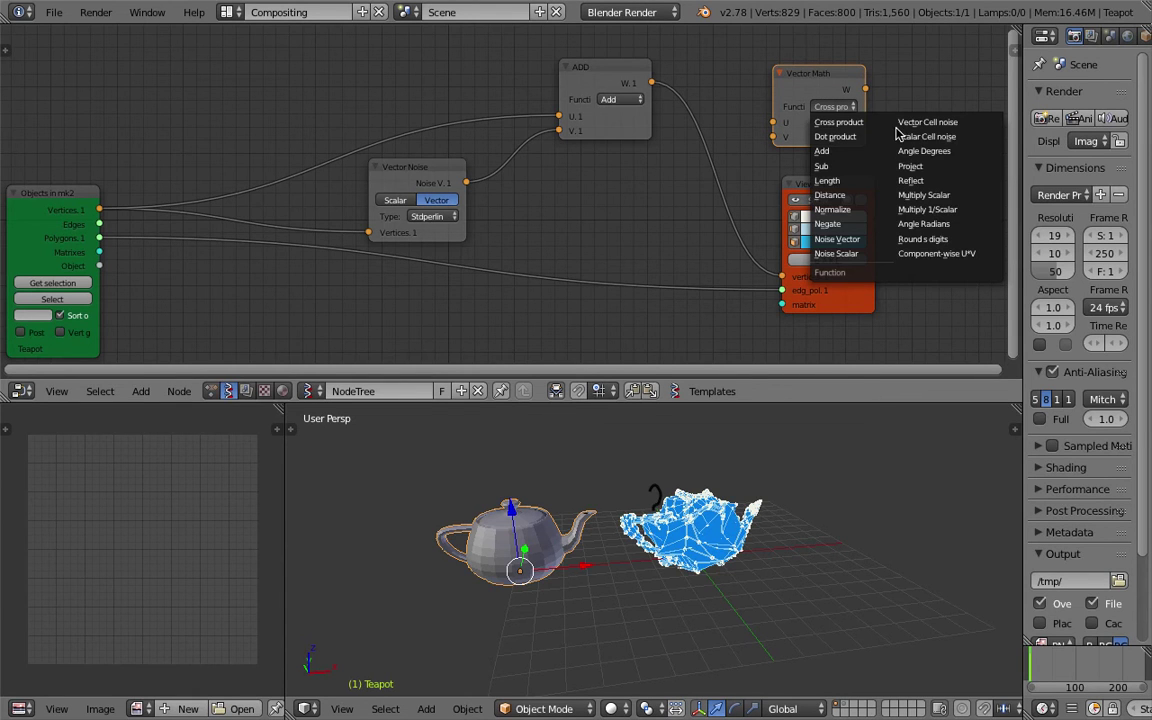
click(958, 198)
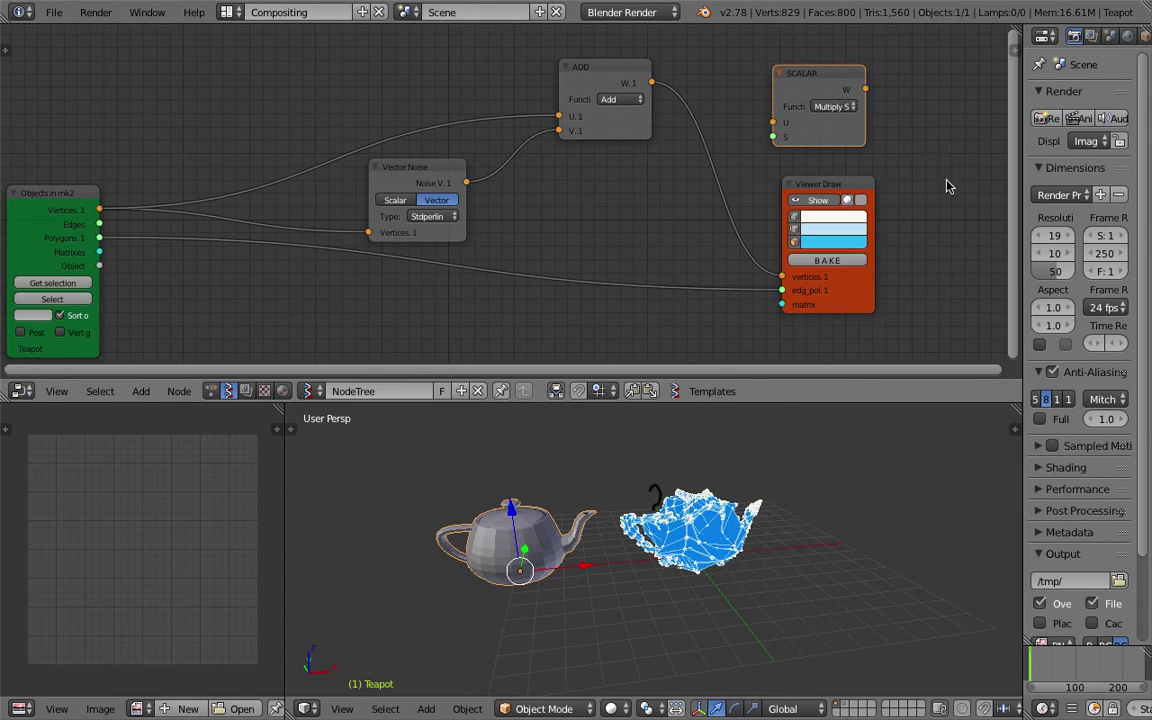
mouse_move(850, 95)
mouse_down()
mouse_move(688, 160)
mouse_move(560, 165)
mouse_move(572, 162)
mouse_up()
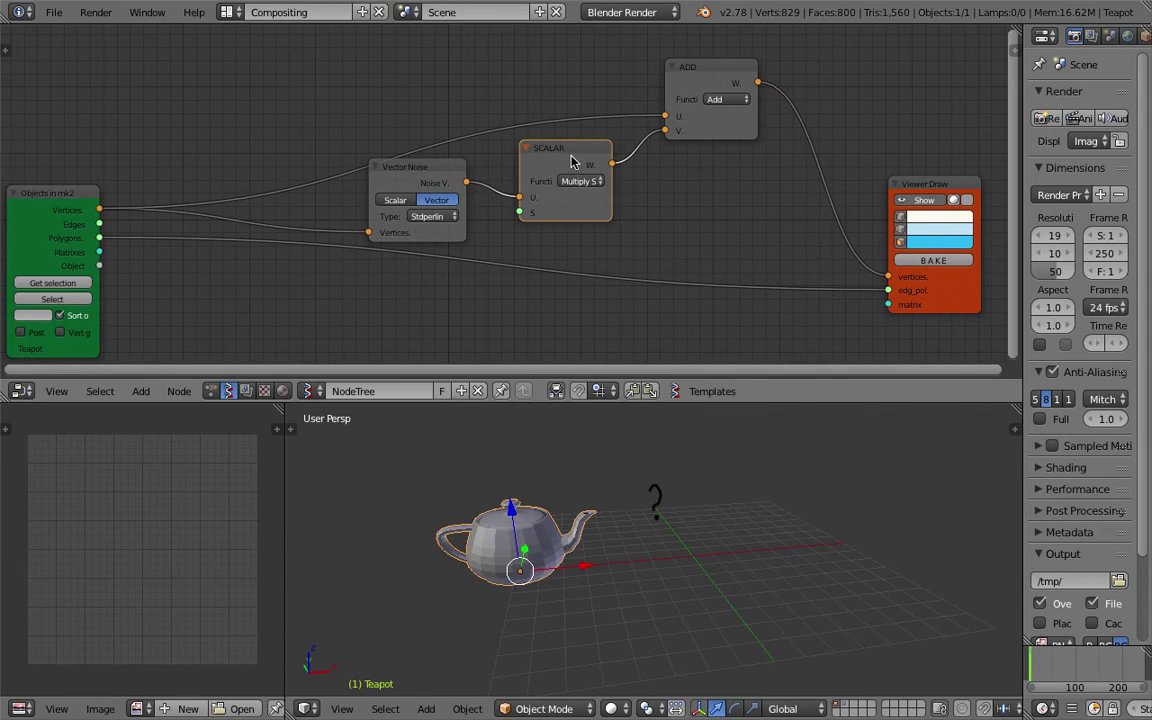
click(707, 130)
click(378, 121)
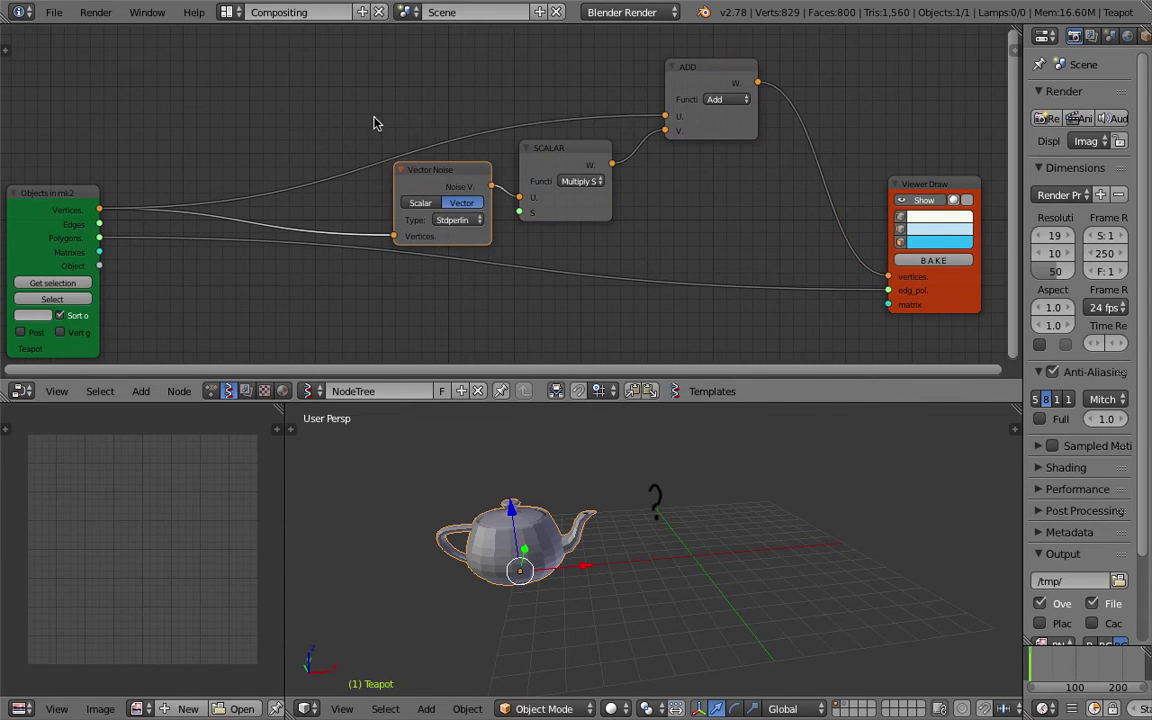
Add a Float node and connect it to the SCALAR node's S input.
key(alt+space)
text(float)
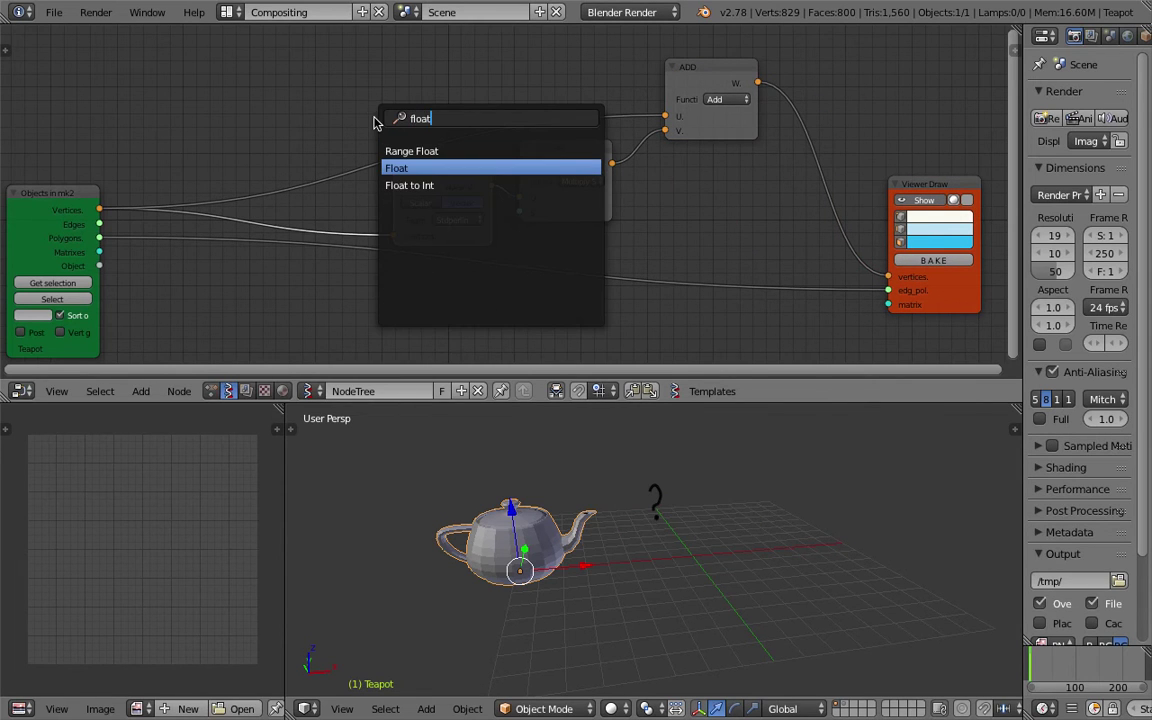
key(Return)
click(330, 112)
drag(369, 115, 519, 212)
Try Float values of 1 and 0.1, then settle back on 0.25.
scroll(625, 411, up, 3)
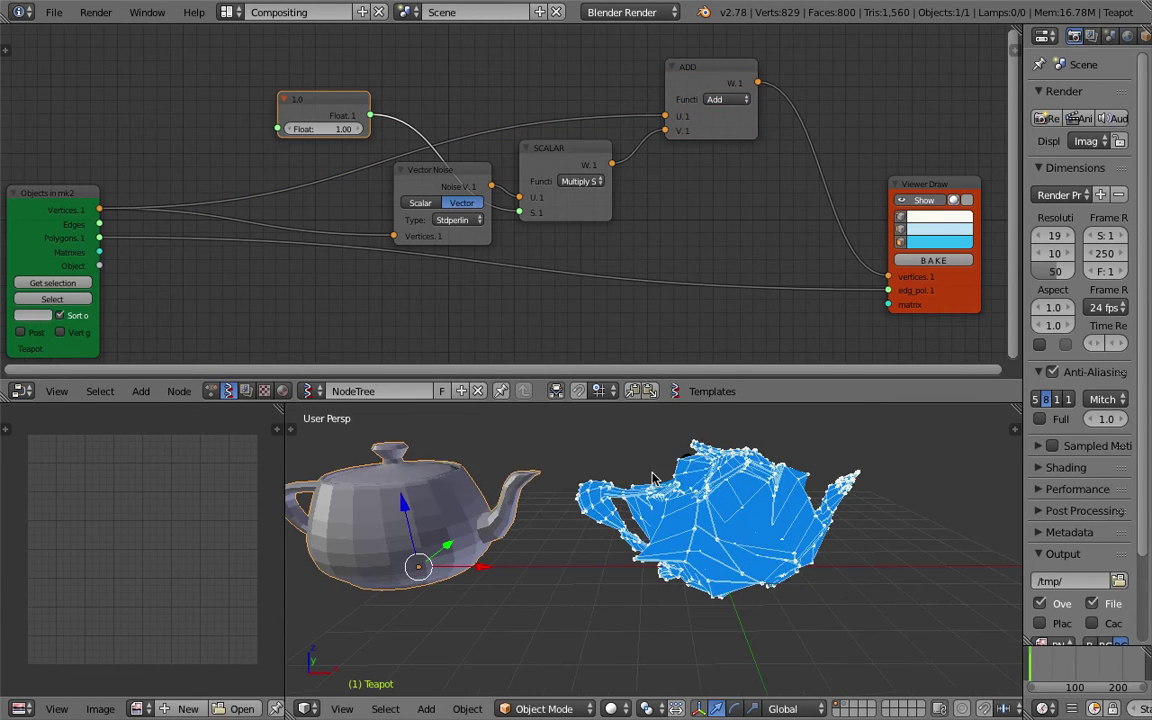
mouse_move(325, 129)
mouse_down()
mouse_move(267, 129)
mouse_move(334, 135)
mouse_up()
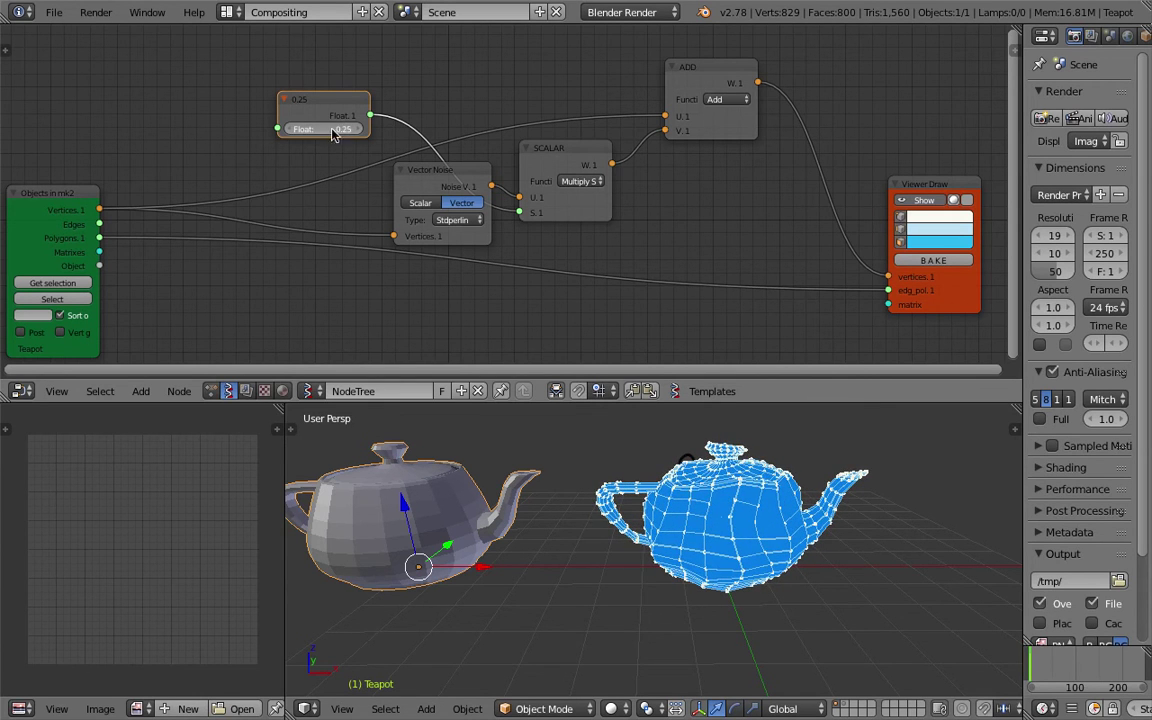
text(1)
key(Return)
key(ctrl+s)
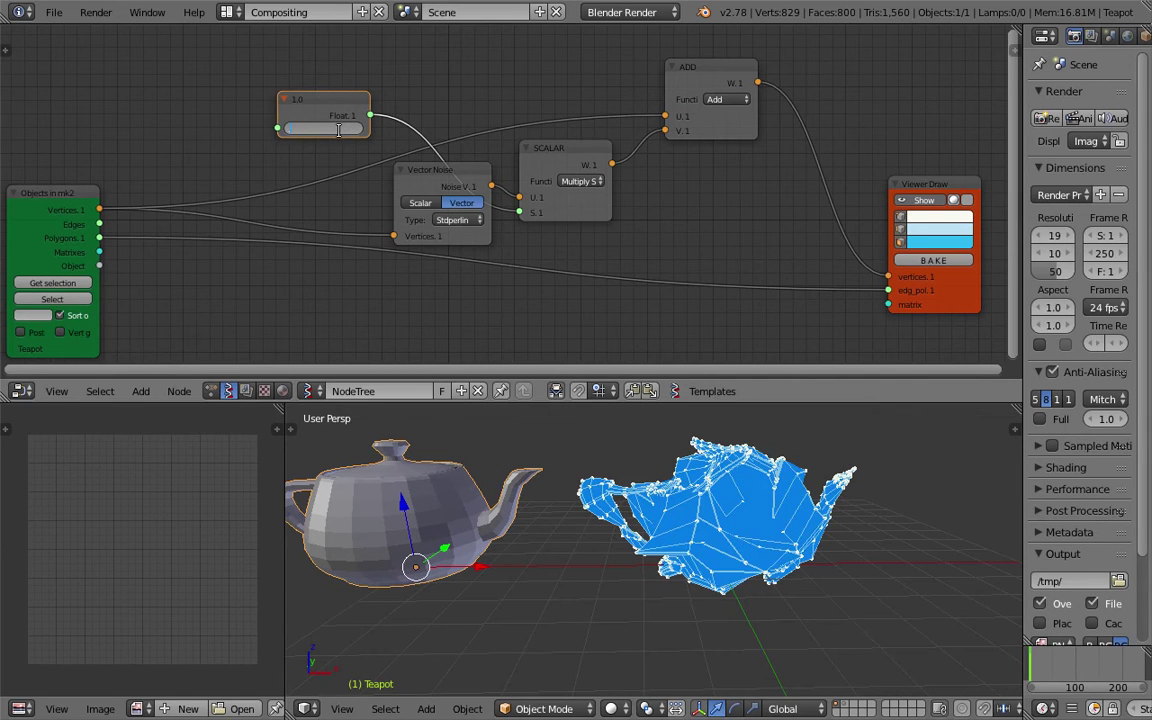
text(0.1)
key(Return)
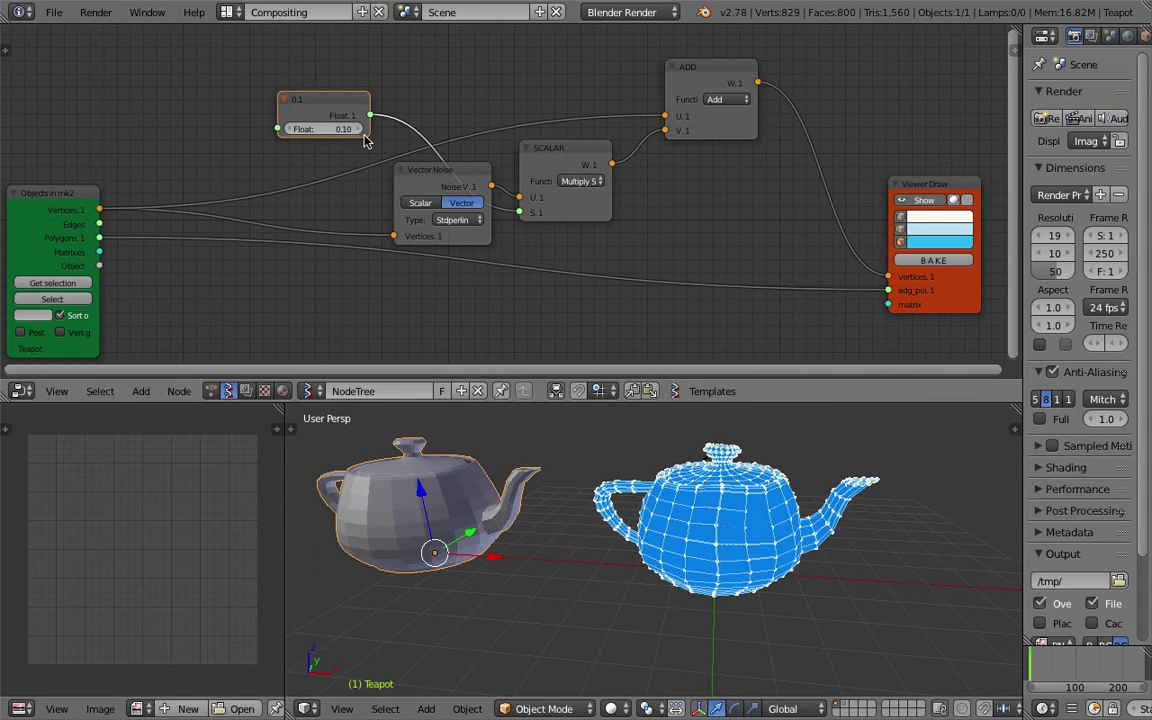
key(ctrl+z)
key(ctrl+z)
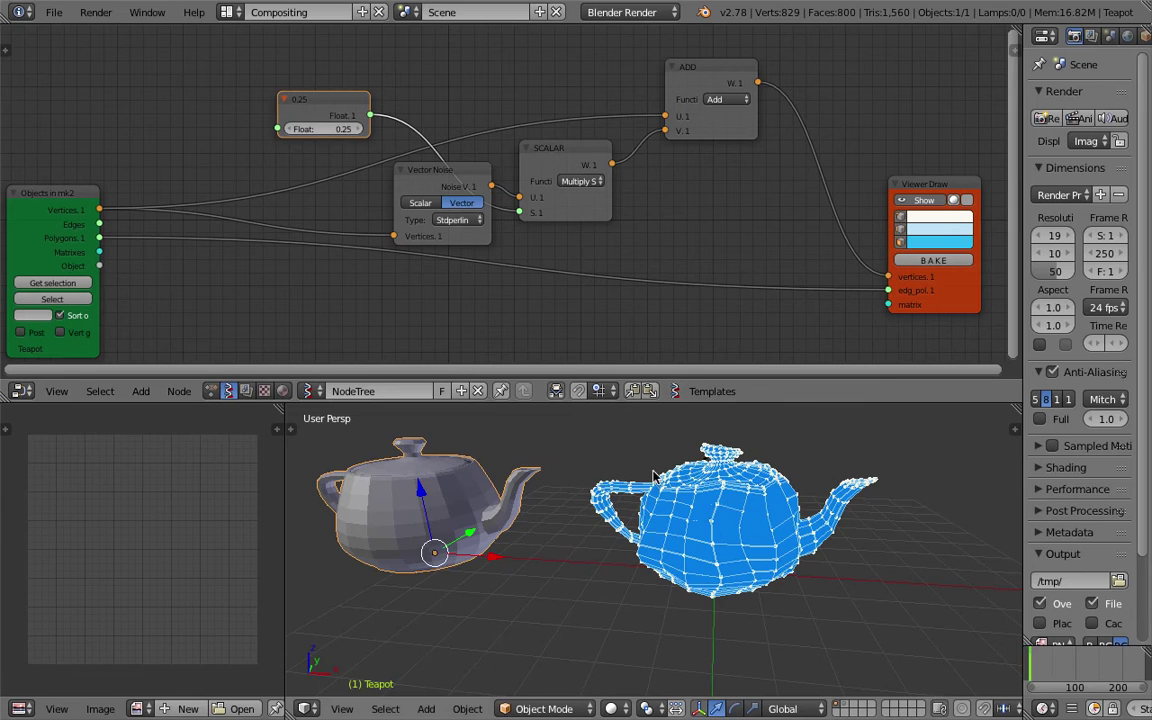
Save the blend file, enlarge the 3D view, and move the ADD node up-right.
key(ctrl+s)
click(698, 545)
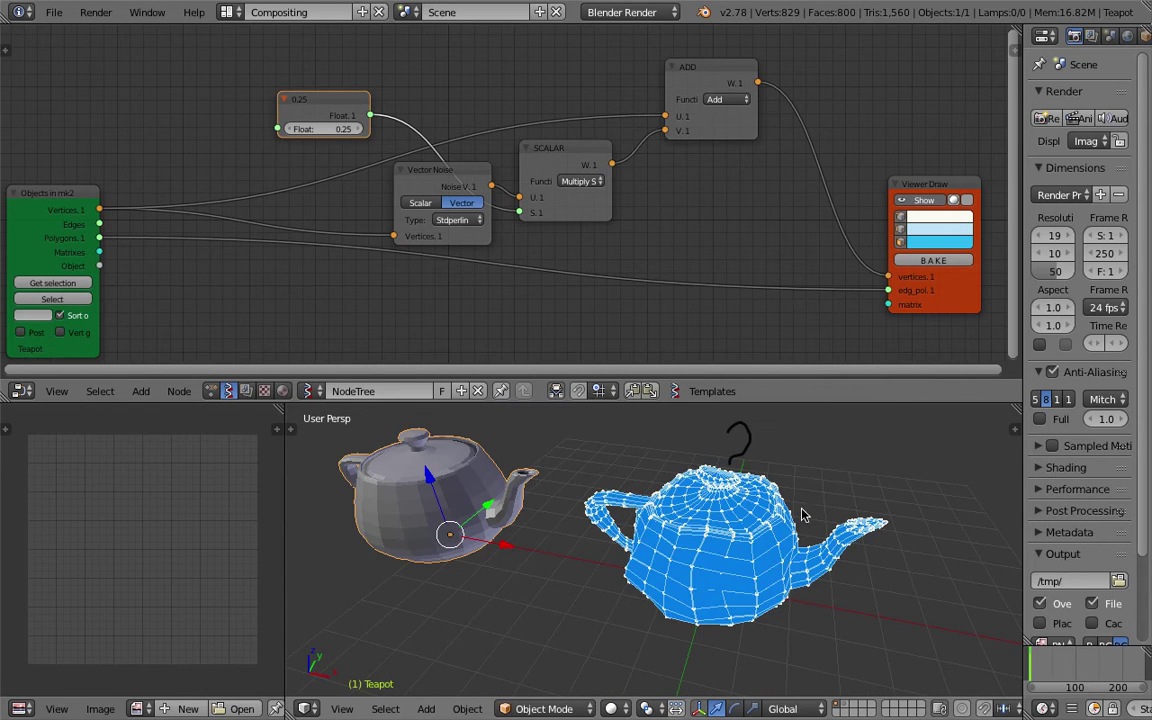
drag(731, 400, 776, 392)
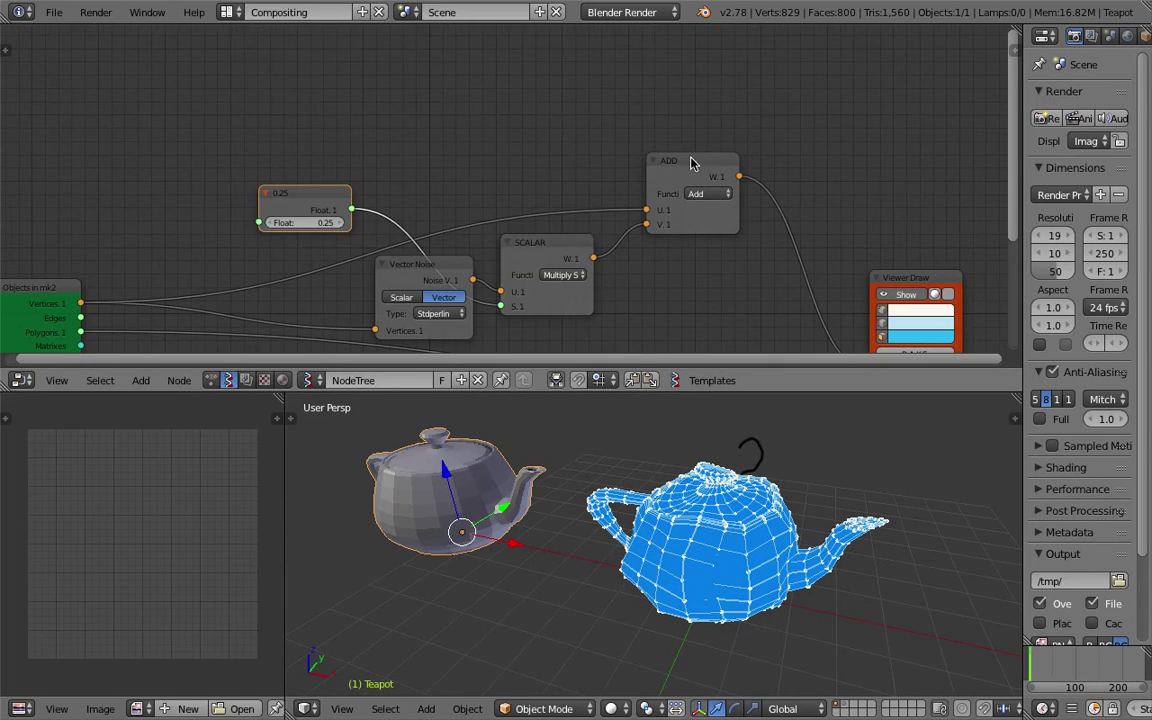
drag(690, 162, 732, 132)
Move Vector Noise aside and insert a Vector Math node between the object and the noise.
drag(918, 284, 918, 238)
middle_drag(697, 245, 730, 108)
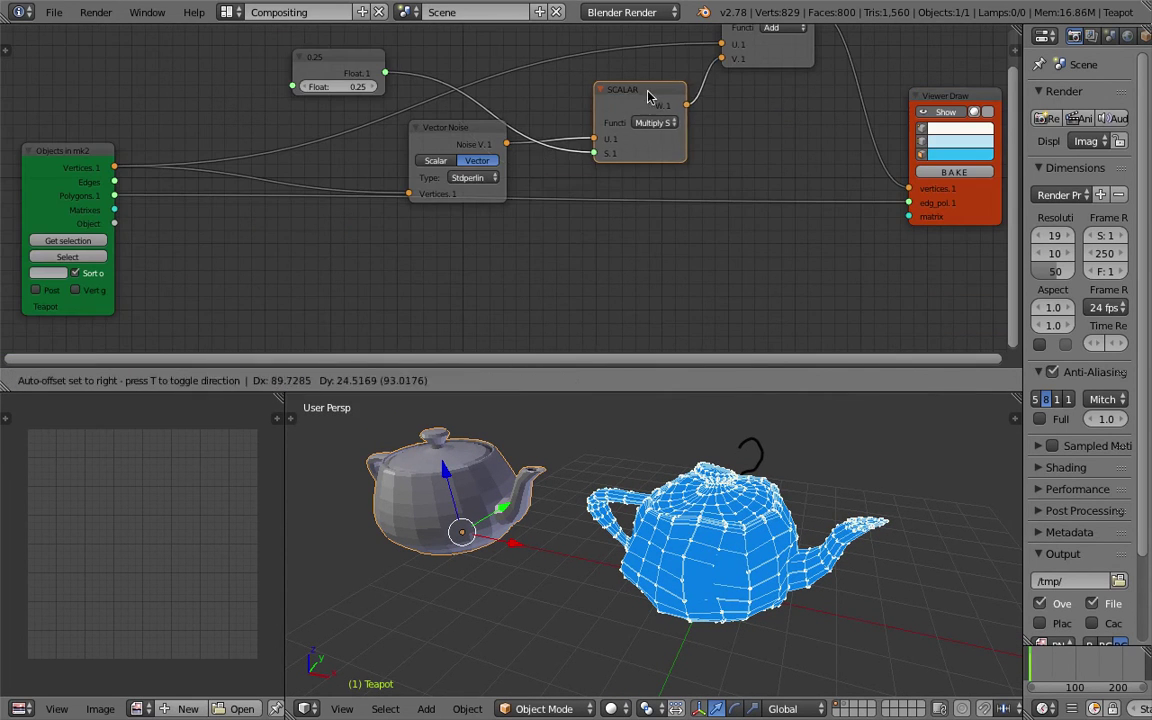
mouse_move(478, 123)
mouse_down()
mouse_move(533, 186)
mouse_move(496, 250)
mouse_up()
middle_drag(612, 246, 614, 224)
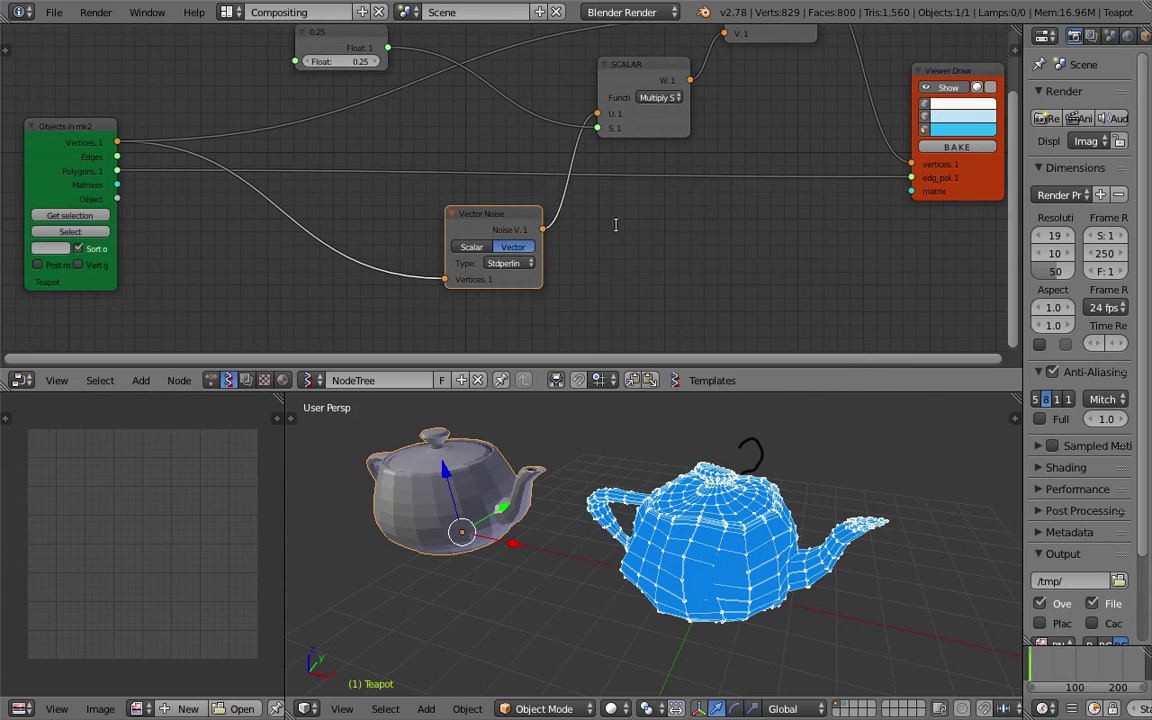
key(alt+space)
text(vec)
click(655, 309)
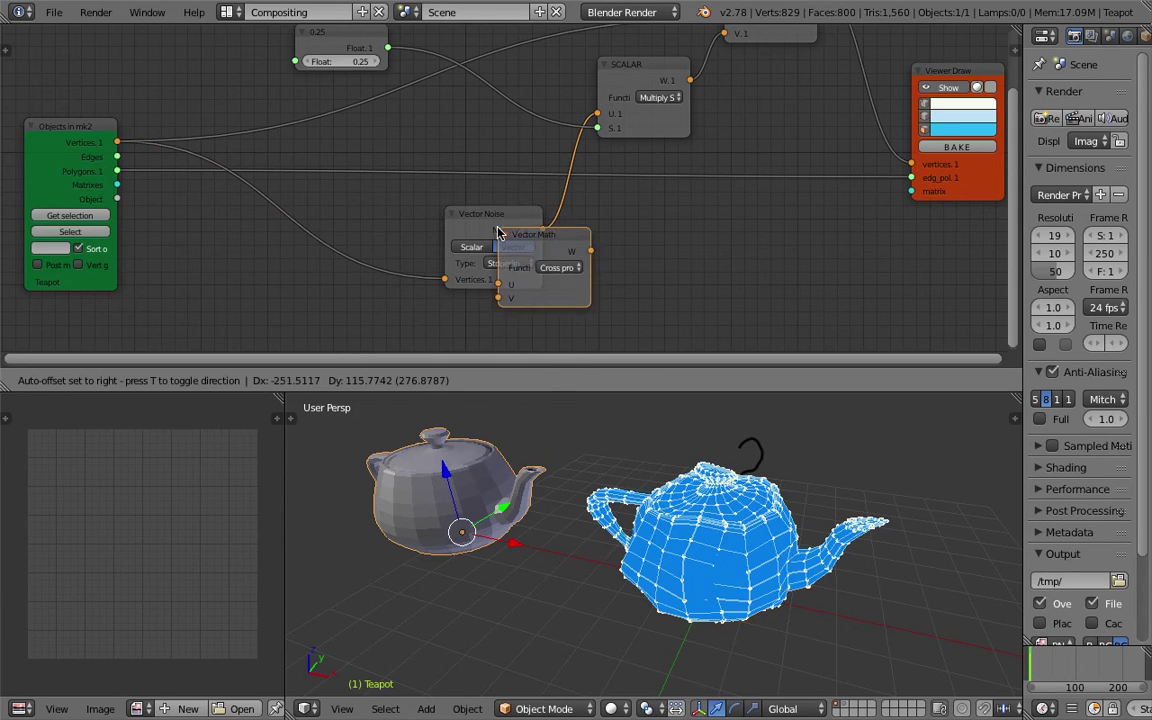
click(312, 231)
middle_drag(312, 231, 417, 175)
Add a Vector in node, link it to the math node's V input, and save.
key(shift+a)
click(283, 262)
text(vec)
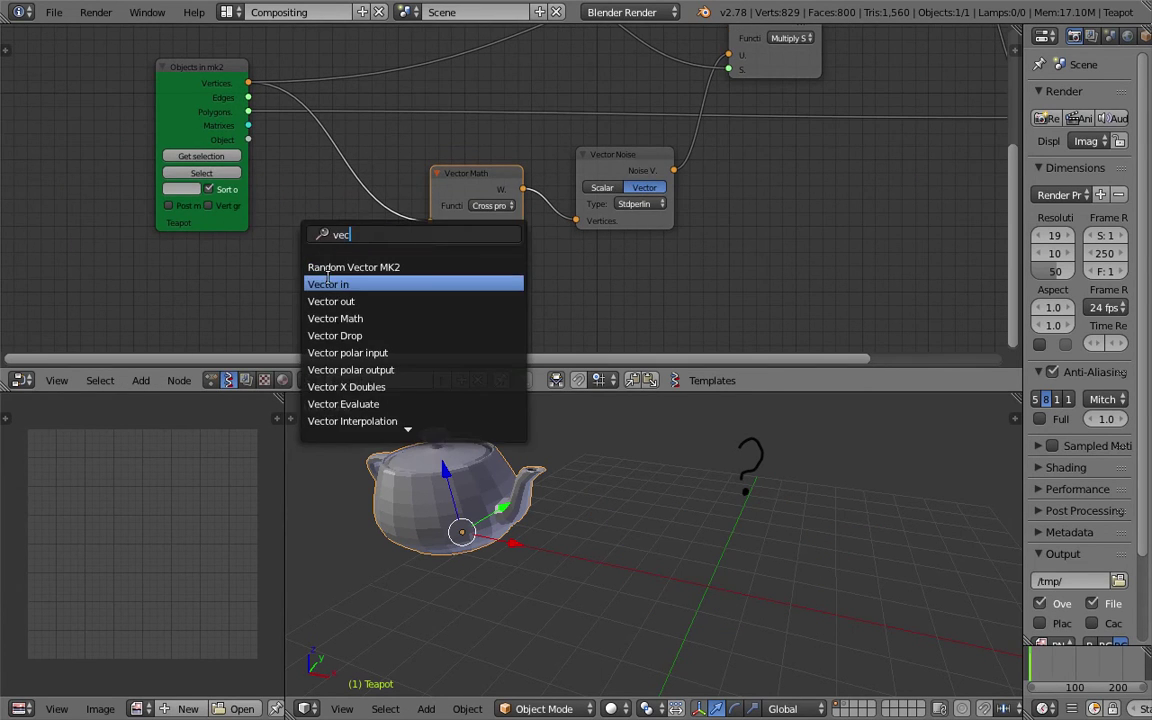
click(330, 285)
click(330, 285)
drag(363, 286, 430, 236)
middle_drag(430, 236, 446, 191)
key(ctrl+s)
Switch the Vector Math operation to Add and reset all Vector in fields to 0.
drag(352, 271, 414, 186)
click(505, 161)
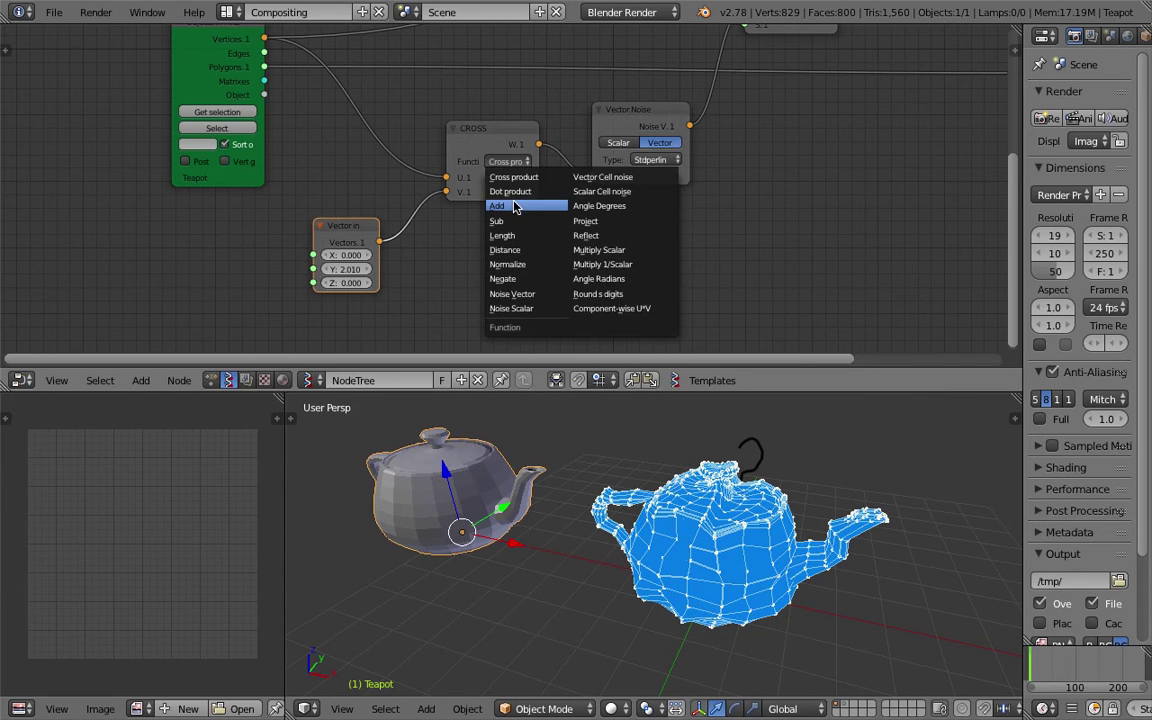
click(518, 206)
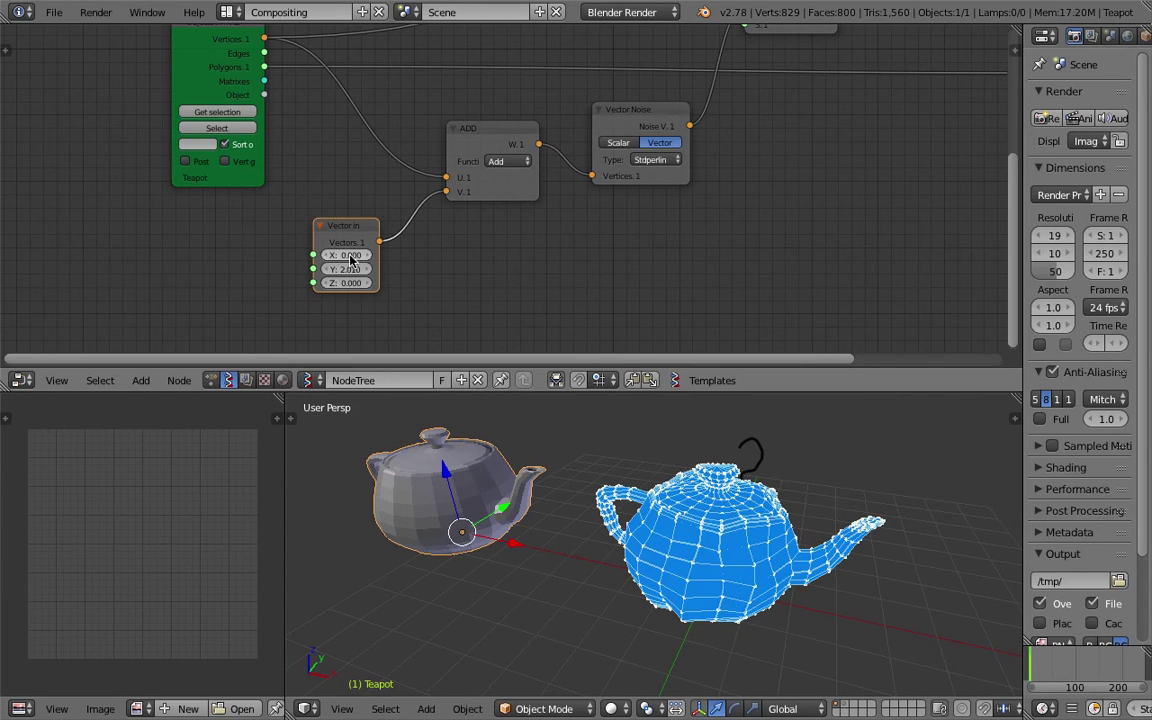
mouse_move(346, 269)
mouse_down()
mouse_move(566, 269)
mouse_move(346, 269)
mouse_up()
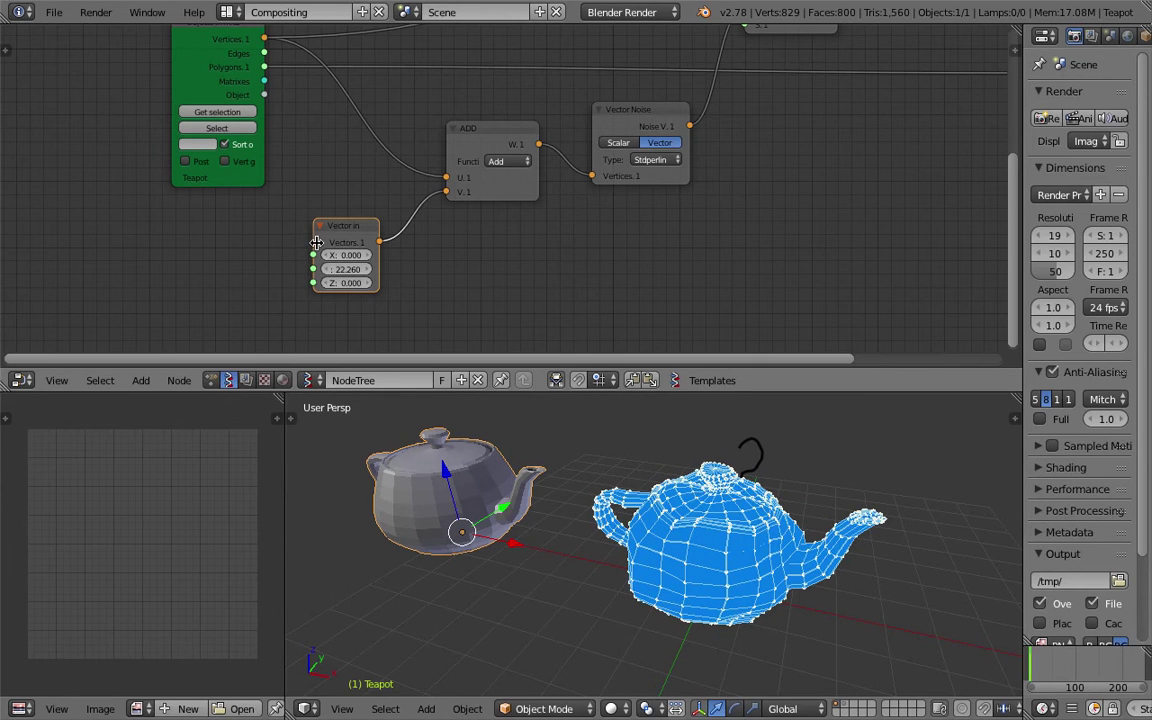
scroll(316, 242, up, 3)
drag(355, 230, 385, 230)
drag(342, 265, 372, 262)
text(0)
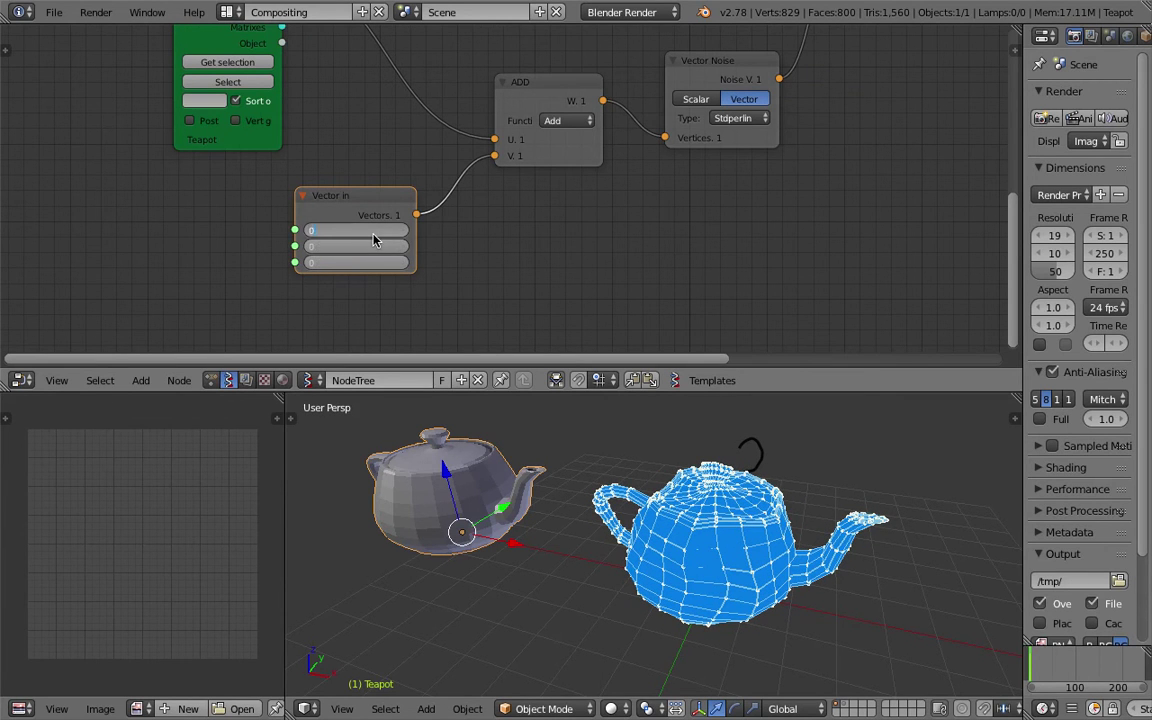
key(Return)
Add a Frame info node, wire Current Frame into Vector in's Z, and play the animation.
key(alt+space)
text(tim)
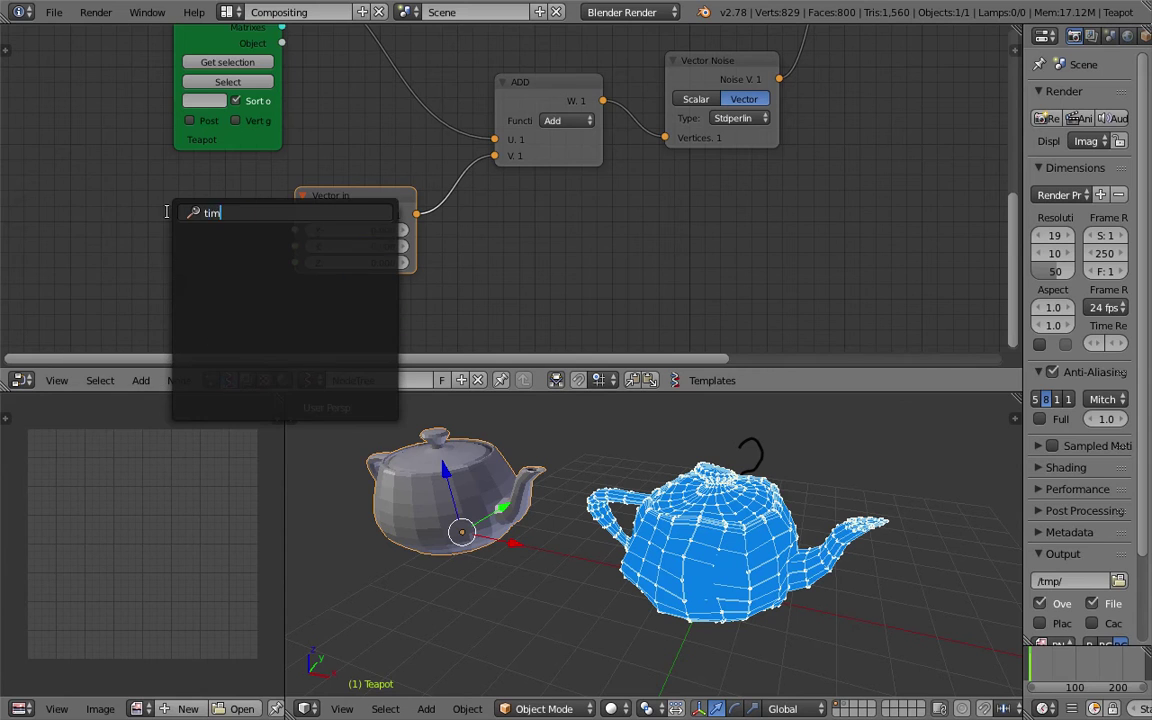
text(eframe)
key(Down)
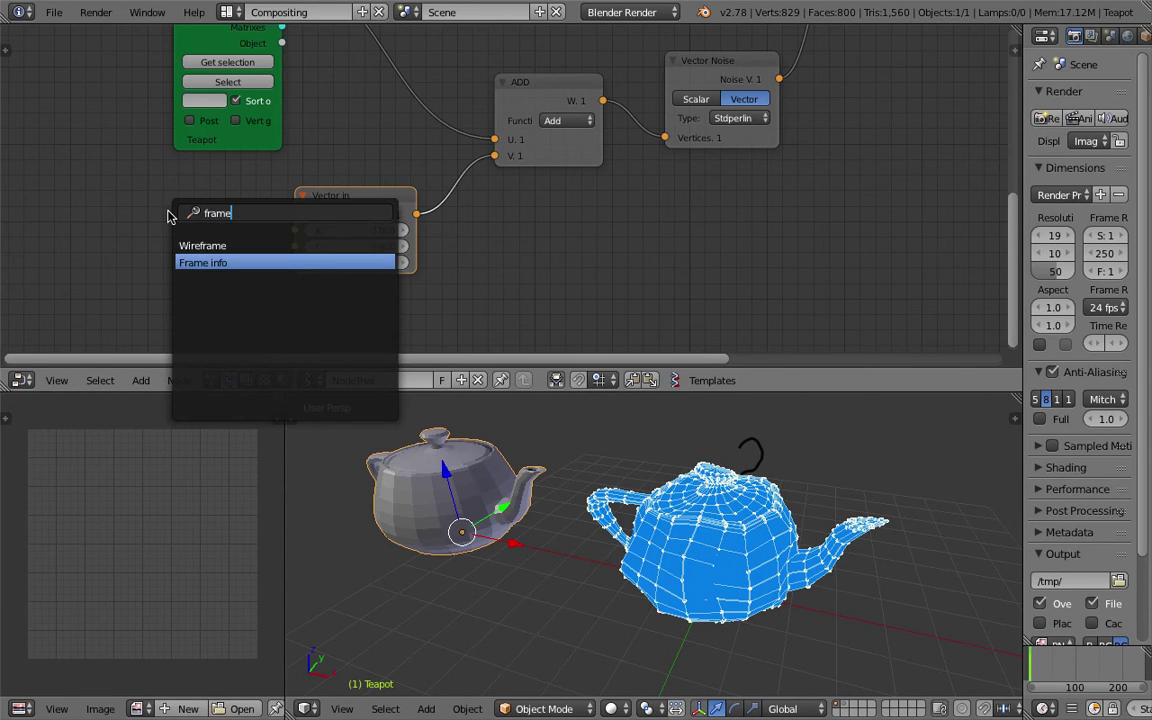
key(Return)
click(136, 222)
key(ctrl+s)
click(136, 222)
drag(243, 244, 295, 262)
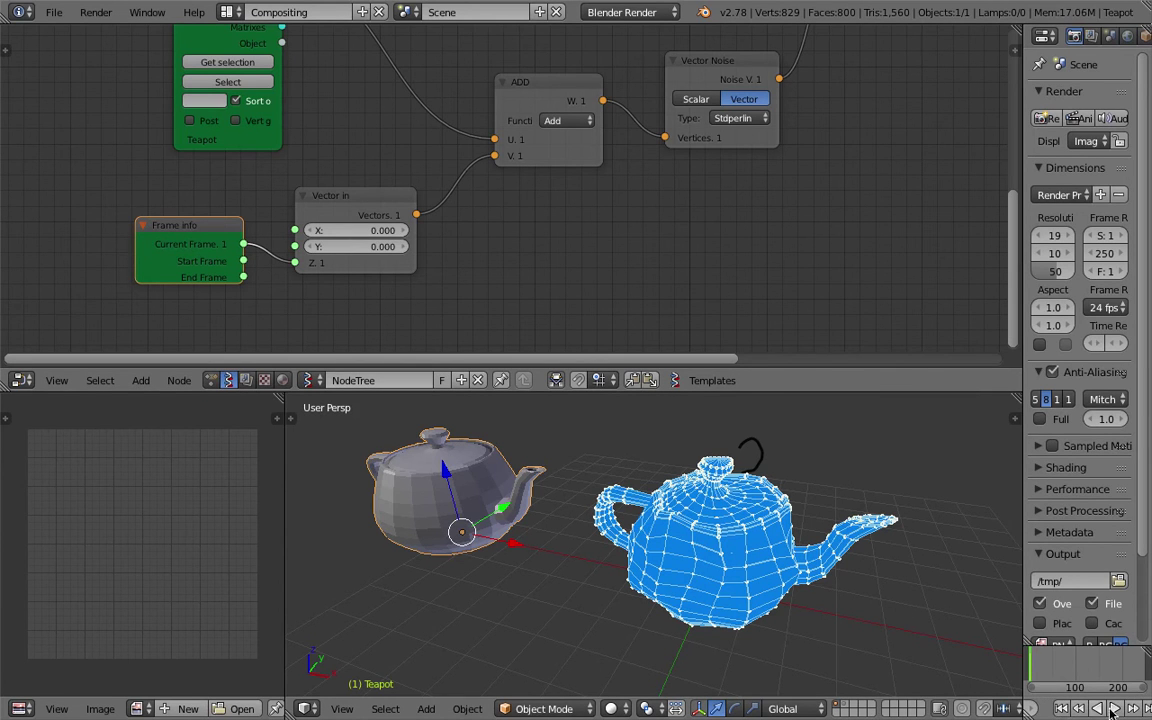
click(1106, 709)
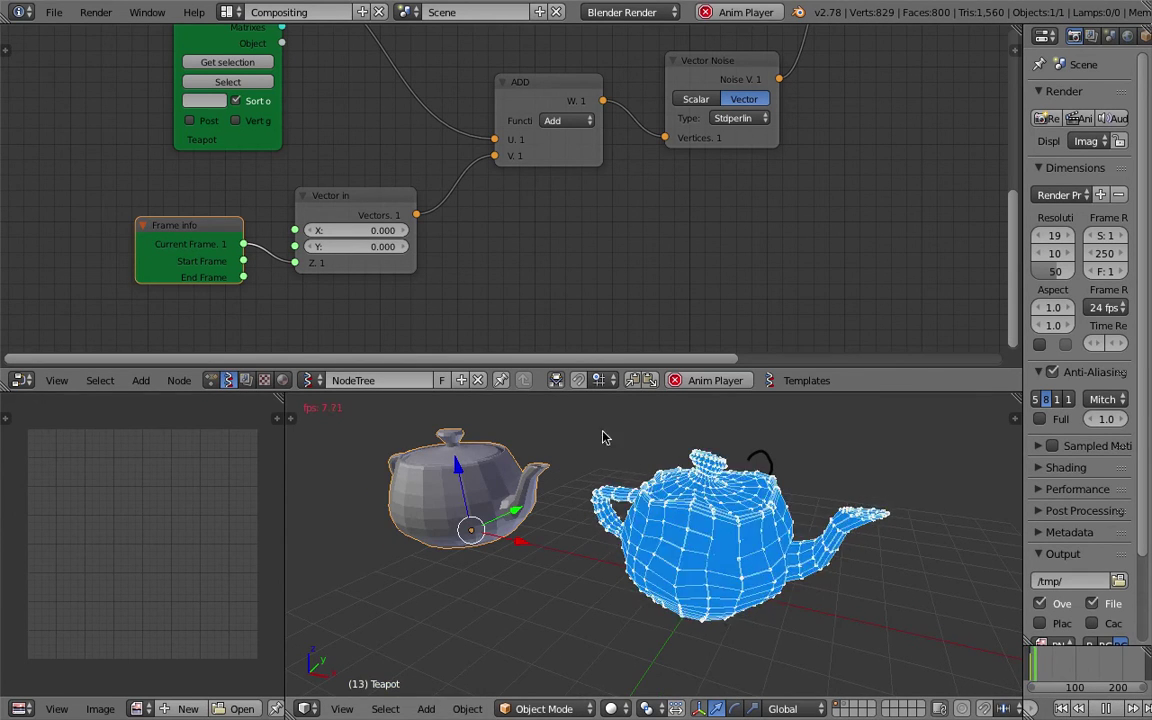
Move Frame info further left and drop a Math node onto the Current Frame link.
key(ctrl+s)
key(g)
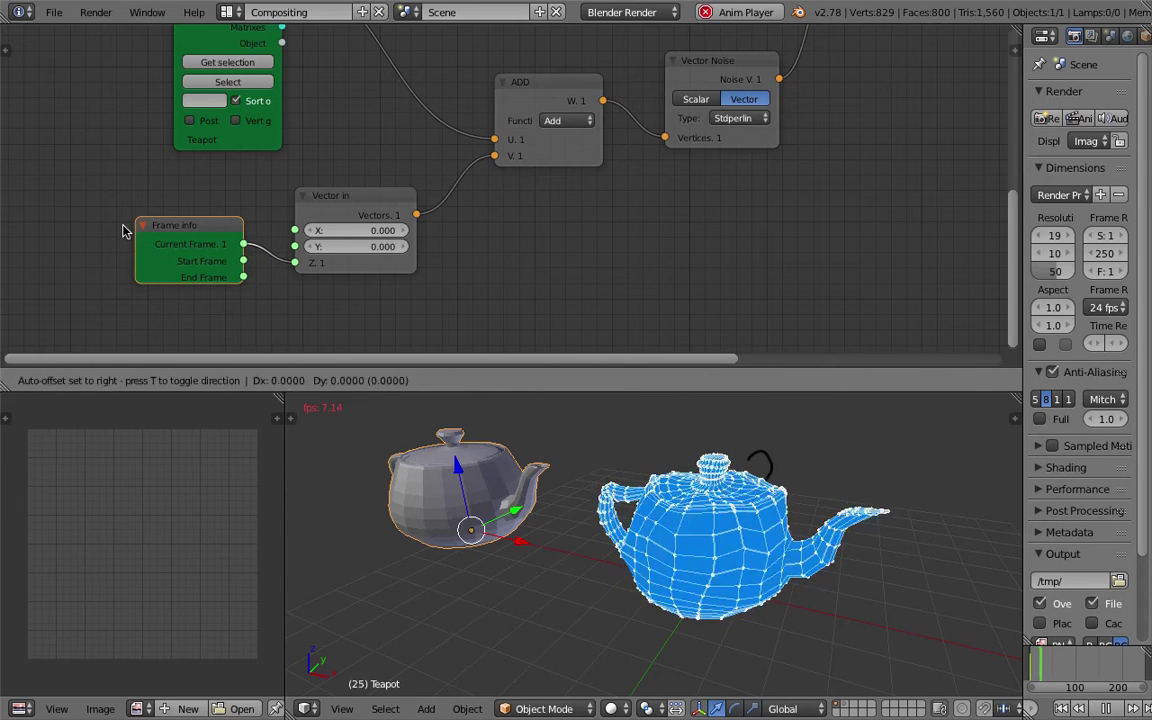
click(105, 210)
key(space)
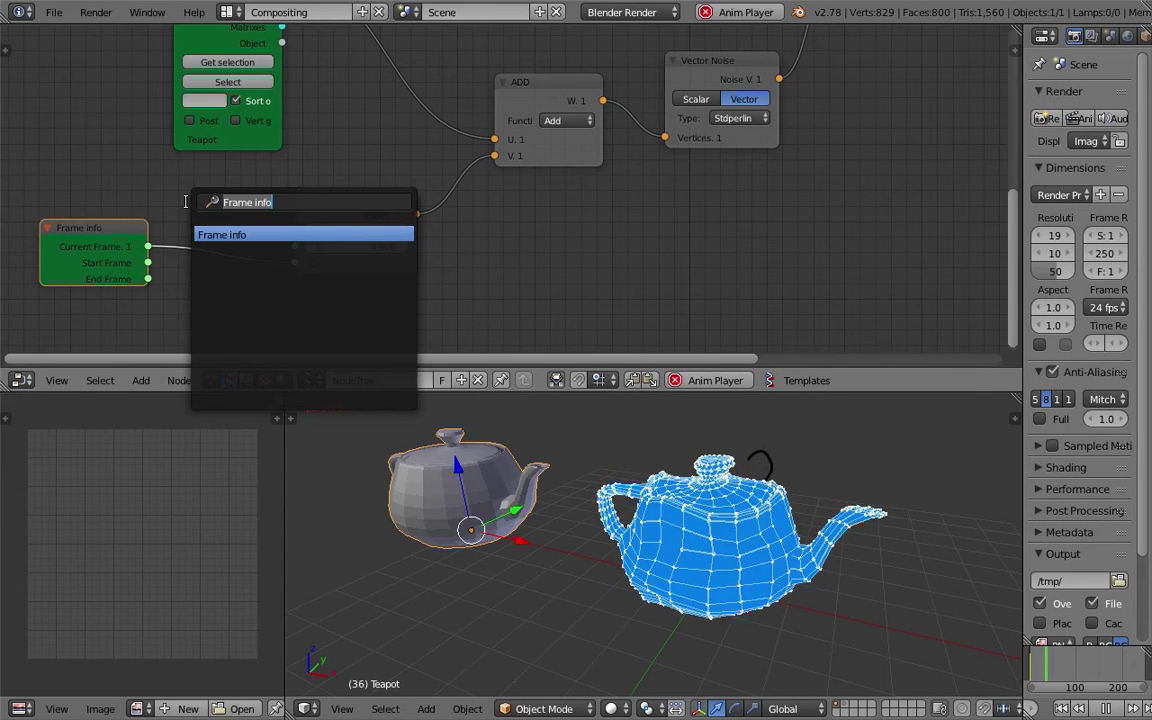
text(math)
key(Down)
key(Down)
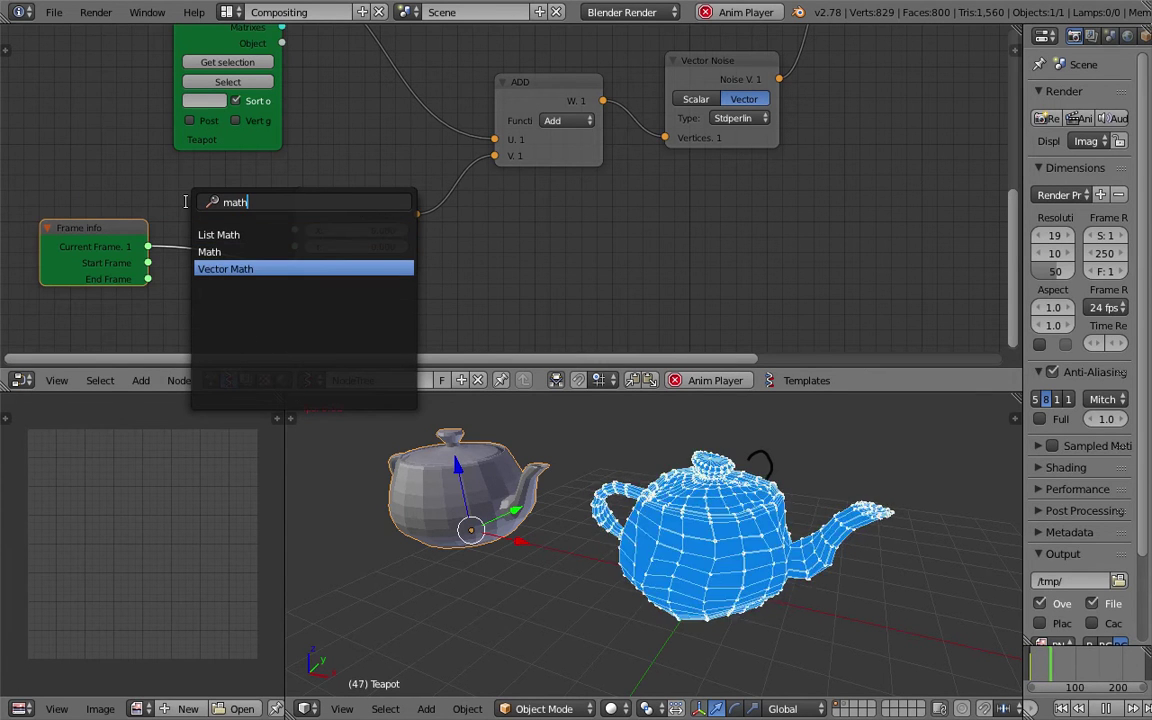
key(Up)
key(Return)
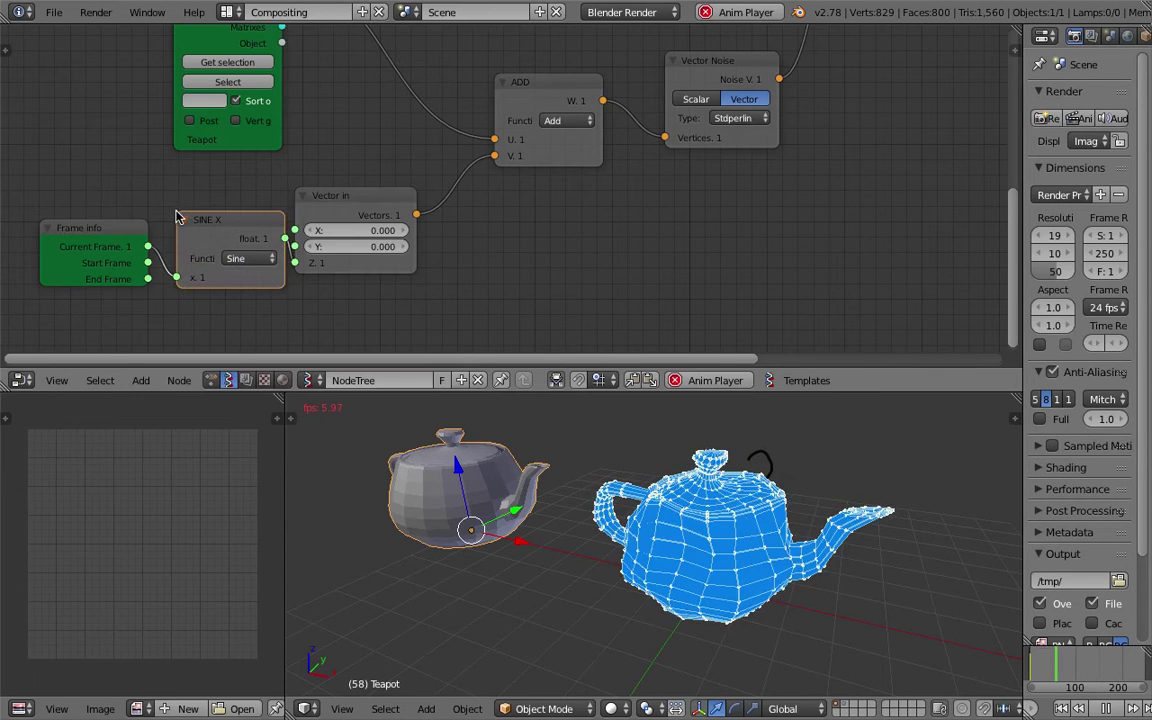
click(283, 260)
Set the Math node to Multiply with a 0.1 multiplier.
click(283, 260)
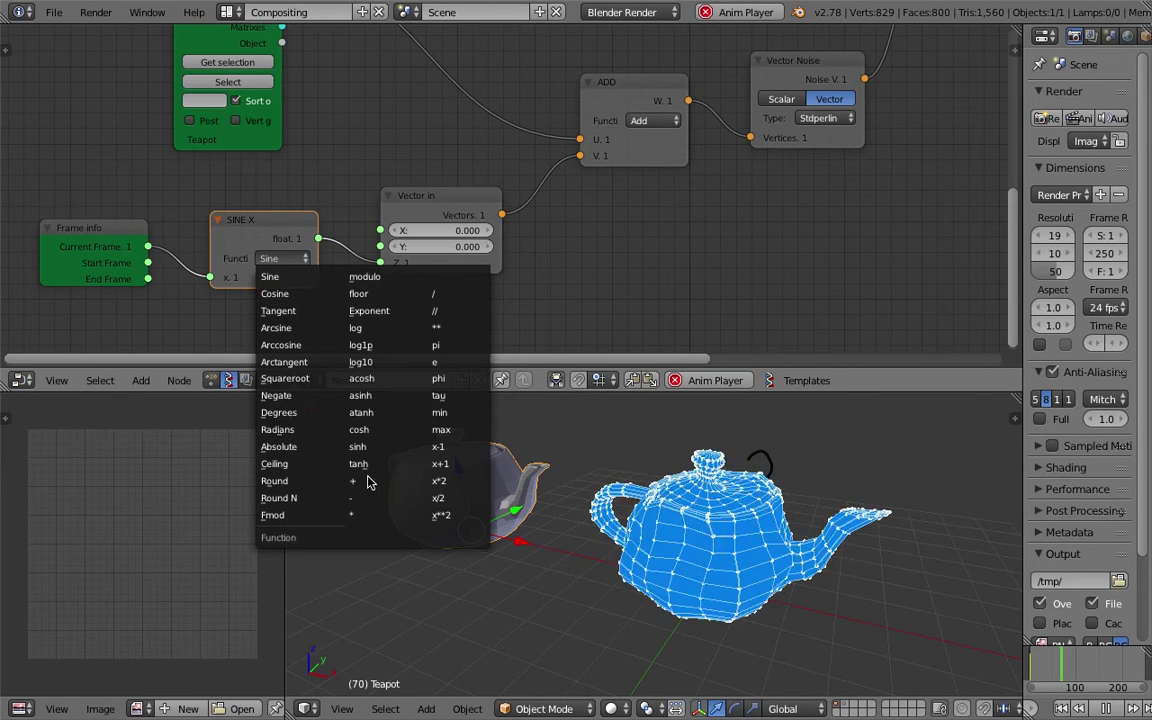
click(366, 515)
click(266, 294)
text(0.1)
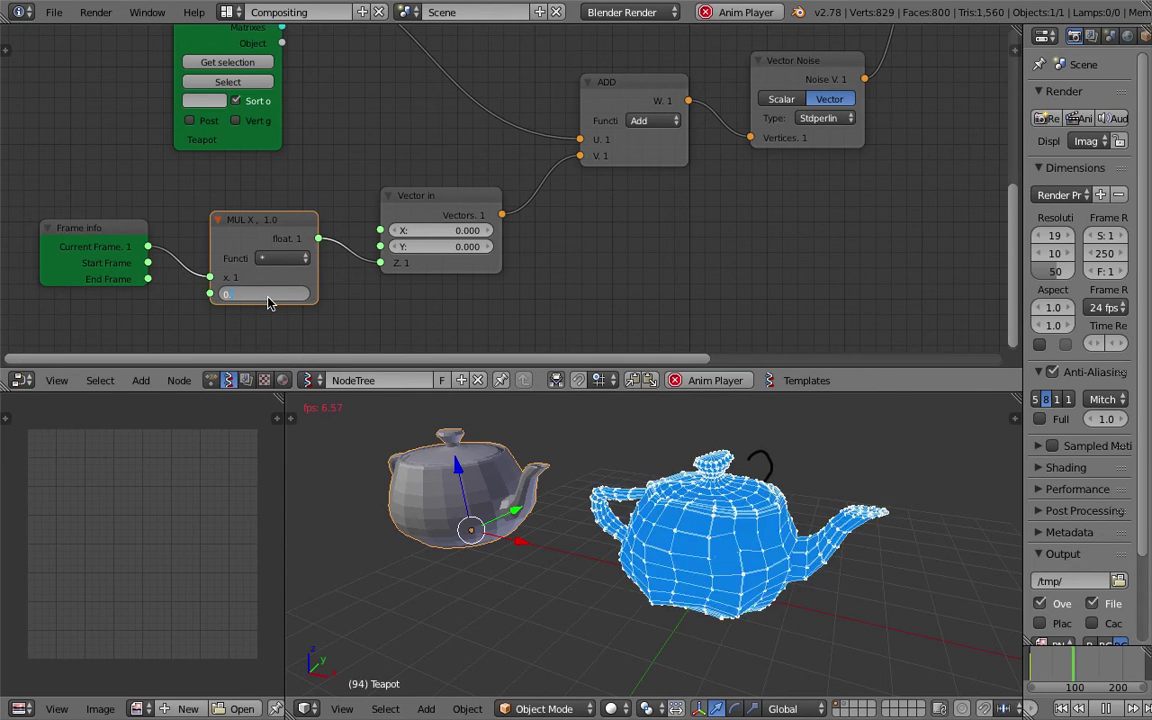
key(Return)
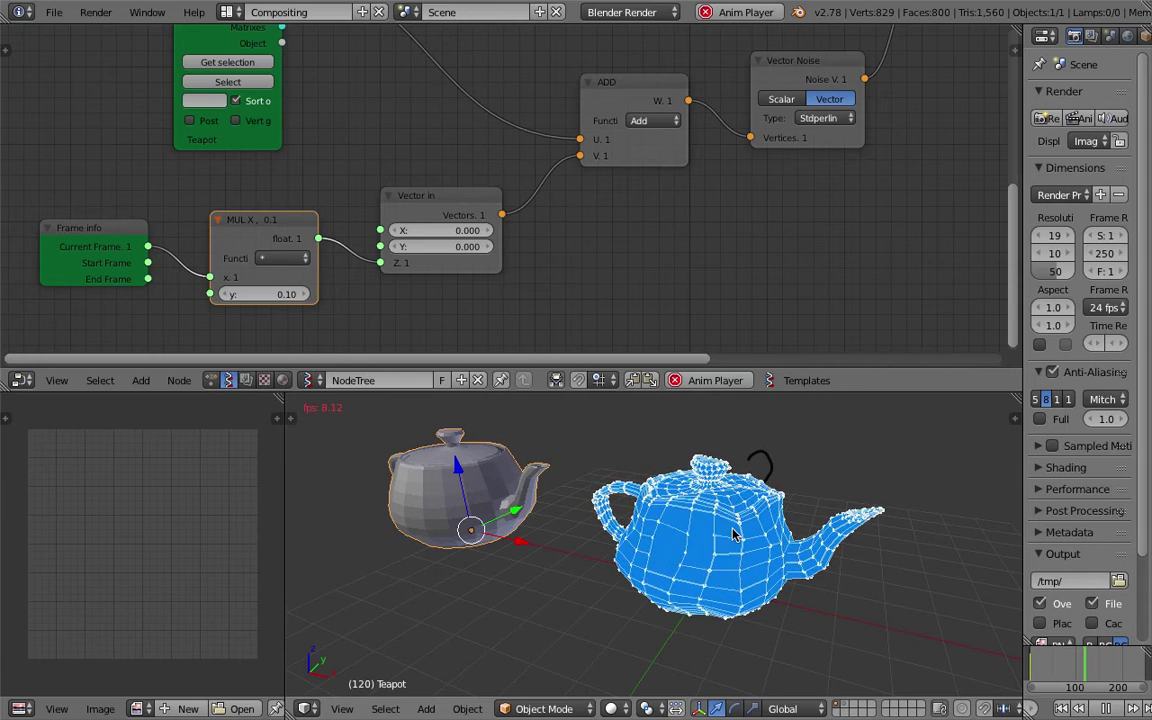
Stop playback at frame 145 and pan to the 0.25 and SCALAR nodes.
middle_drag(740, 528, 548, 506)
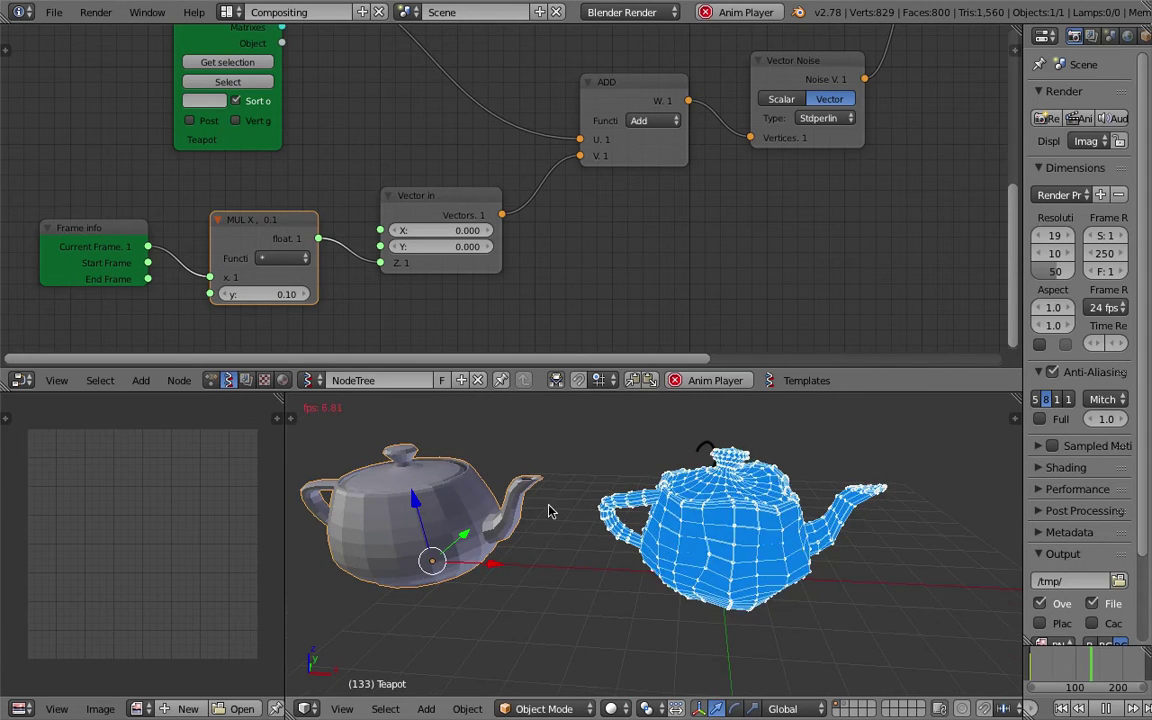
click(1100, 706)
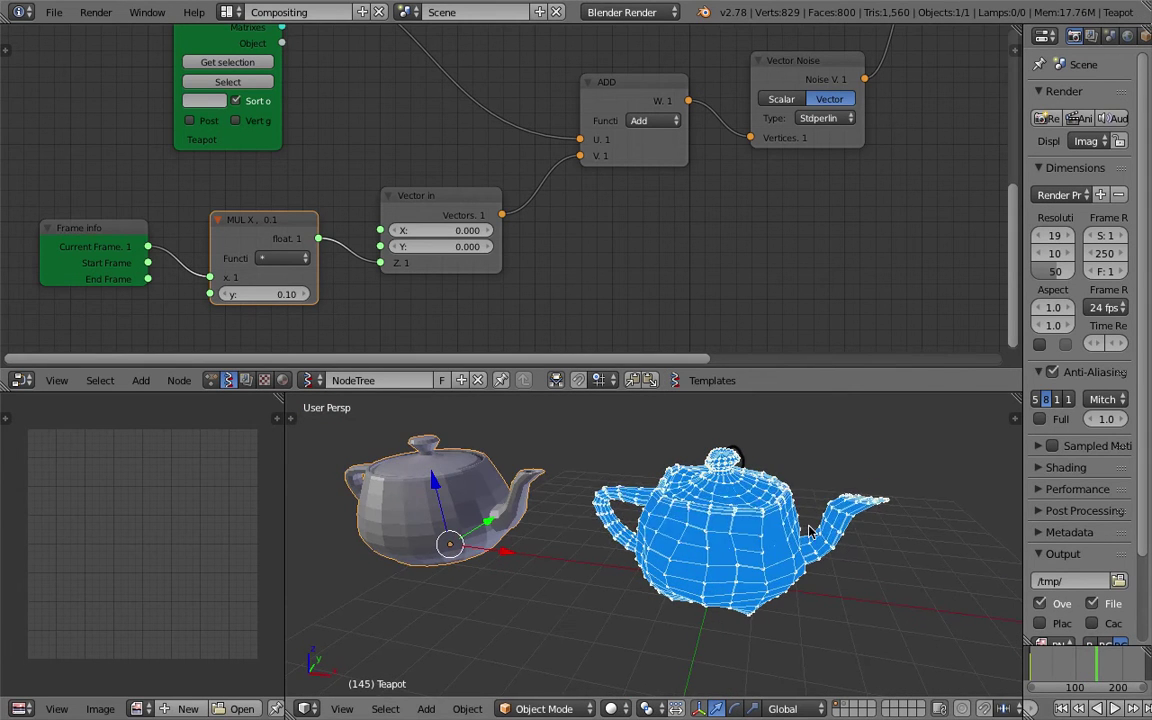
scroll(605, 245, down, 2)
middle_drag(590, 173, 492, 130)
Change the noise-strength Float from 0.25 to 0.37 and save the blend file.
scroll(425, 72, up, 1)
click(440, 72)
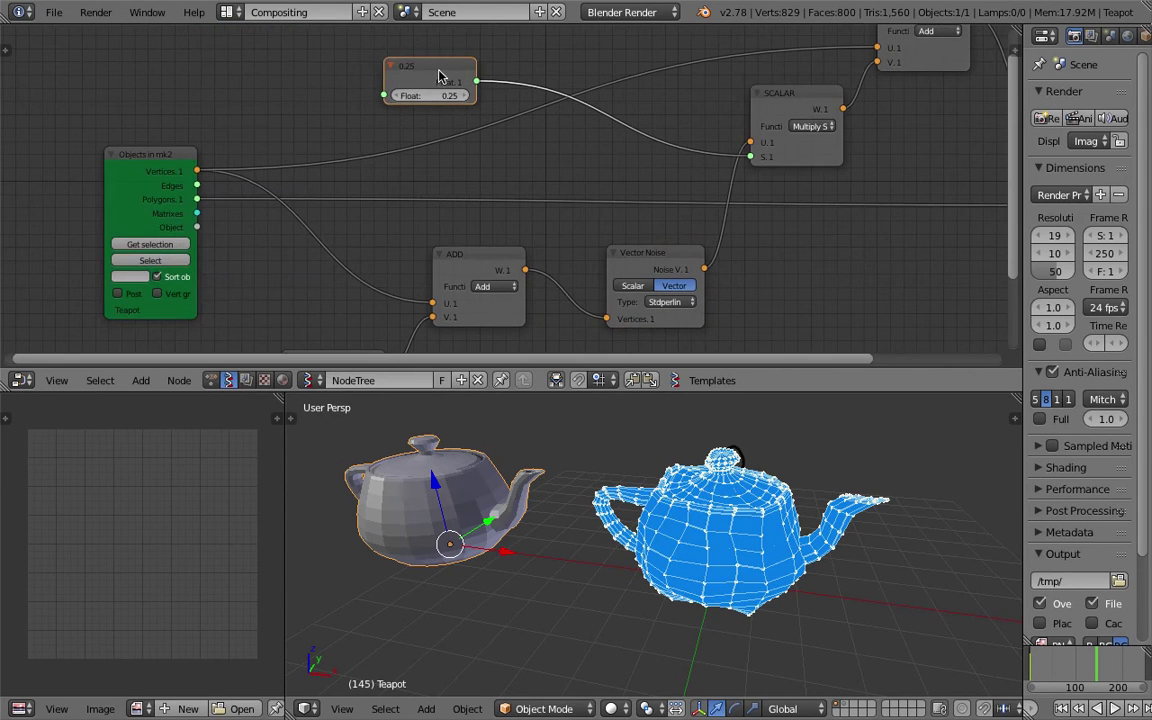
mouse_move(442, 95)
mouse_down()
mouse_move(480, 95)
mouse_move(459, 95)
mouse_up()
key(ctrl+s)
key(Return)
middle_drag(700, 480, 846, 533)
key(ctrl+s)
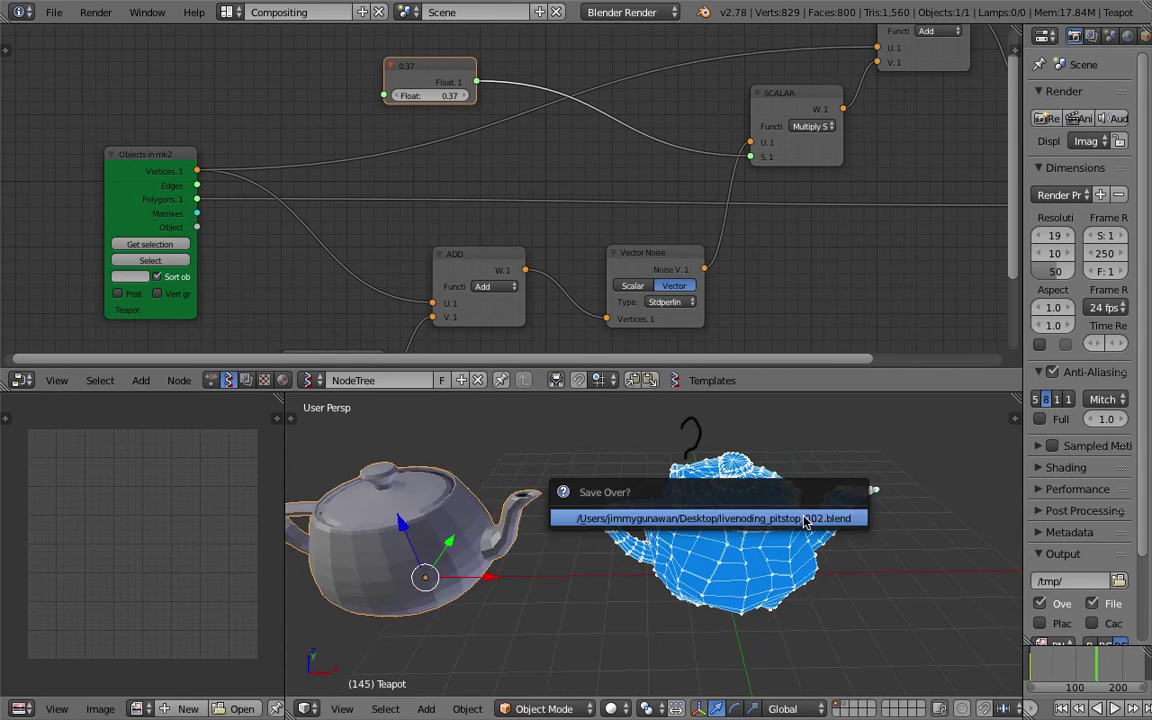
key(Return)
scroll(846, 533, down, 4)
Export the node tree to the Desktop as noise_deformer.json from the sidebar's SV import/export panel.
key(n)
scroll(957, 487, down, 10)
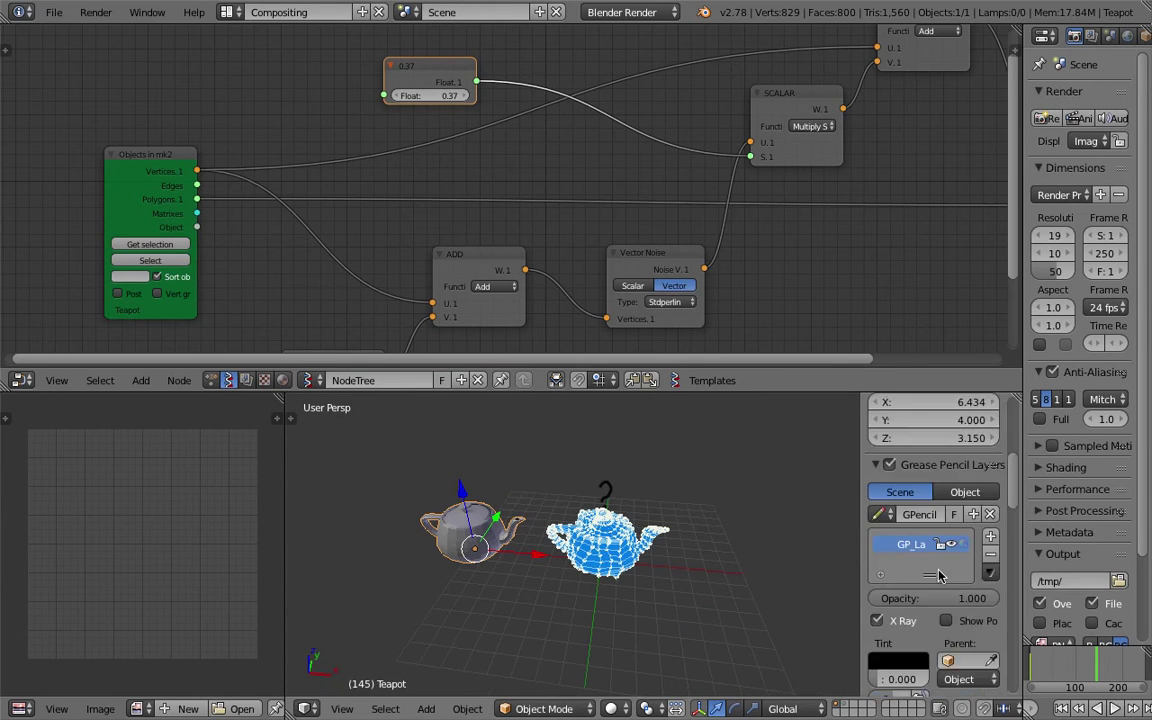
scroll(836, 514, up, 4)
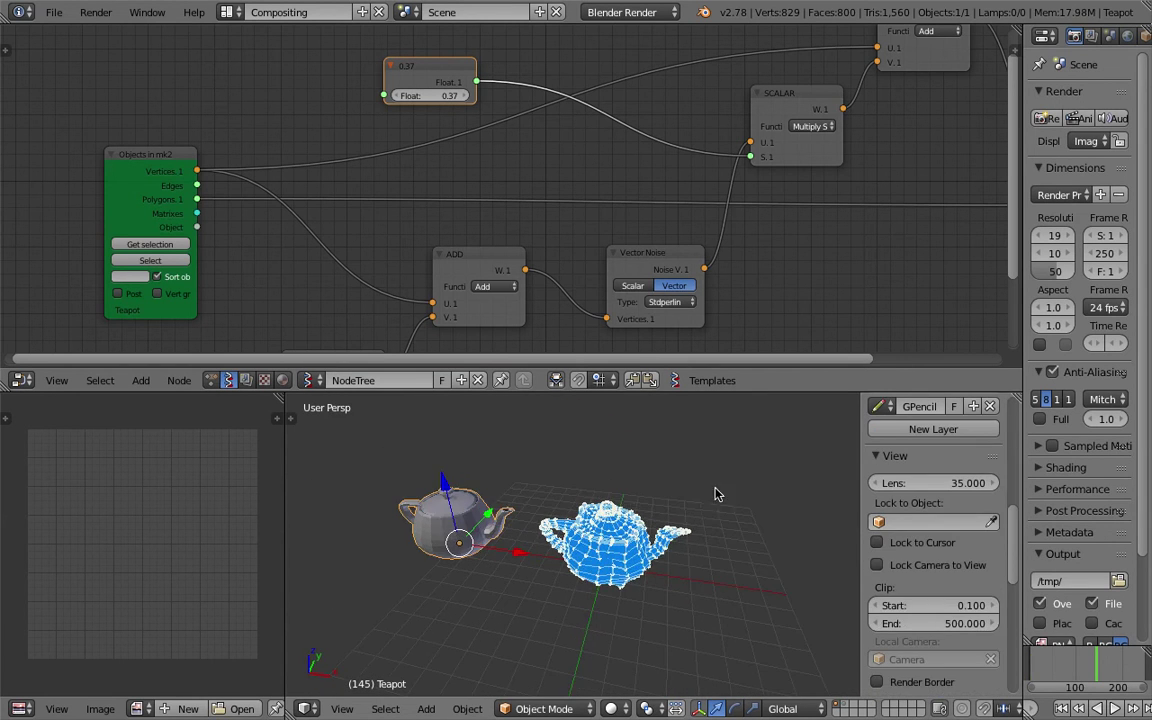
scroll(738, 300, down, 4)
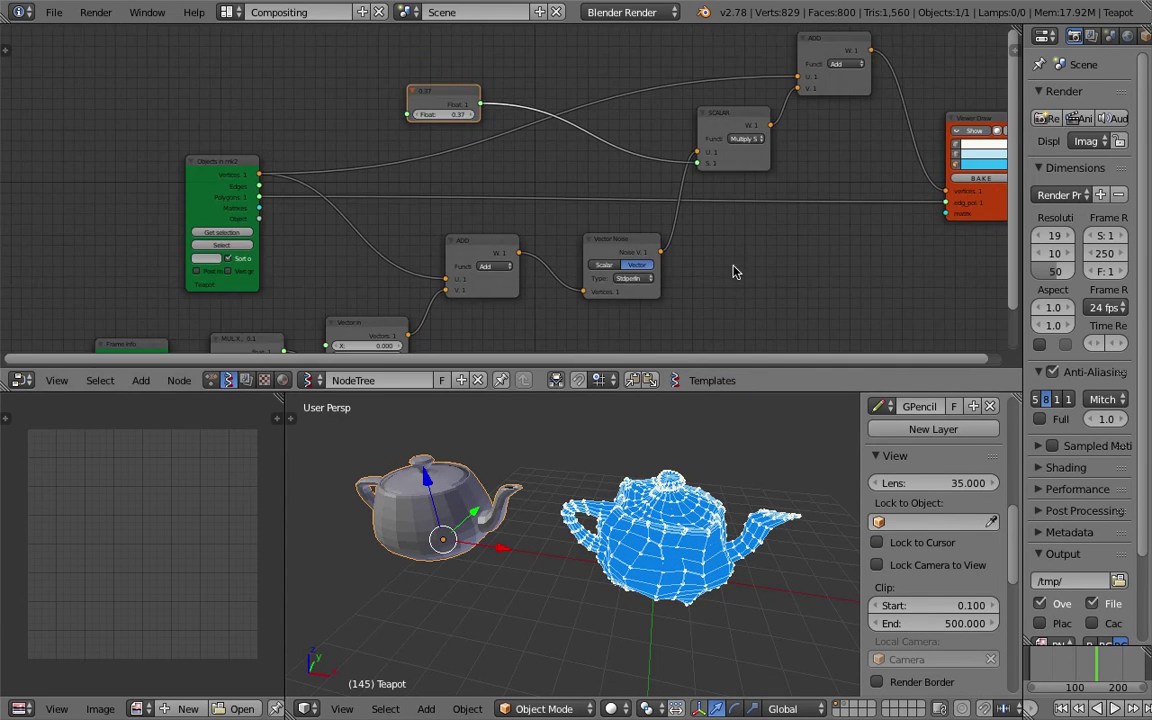
click(1010, 55)
scroll(907, 250, down, 5)
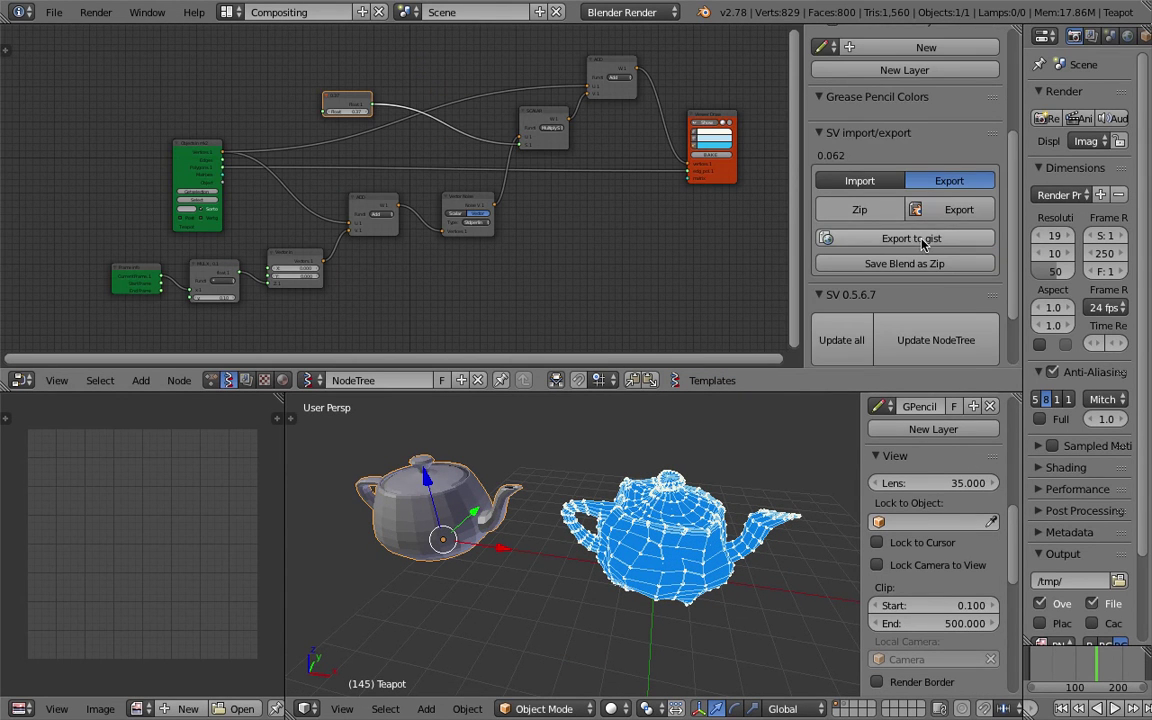
click(899, 206)
click(436, 80)
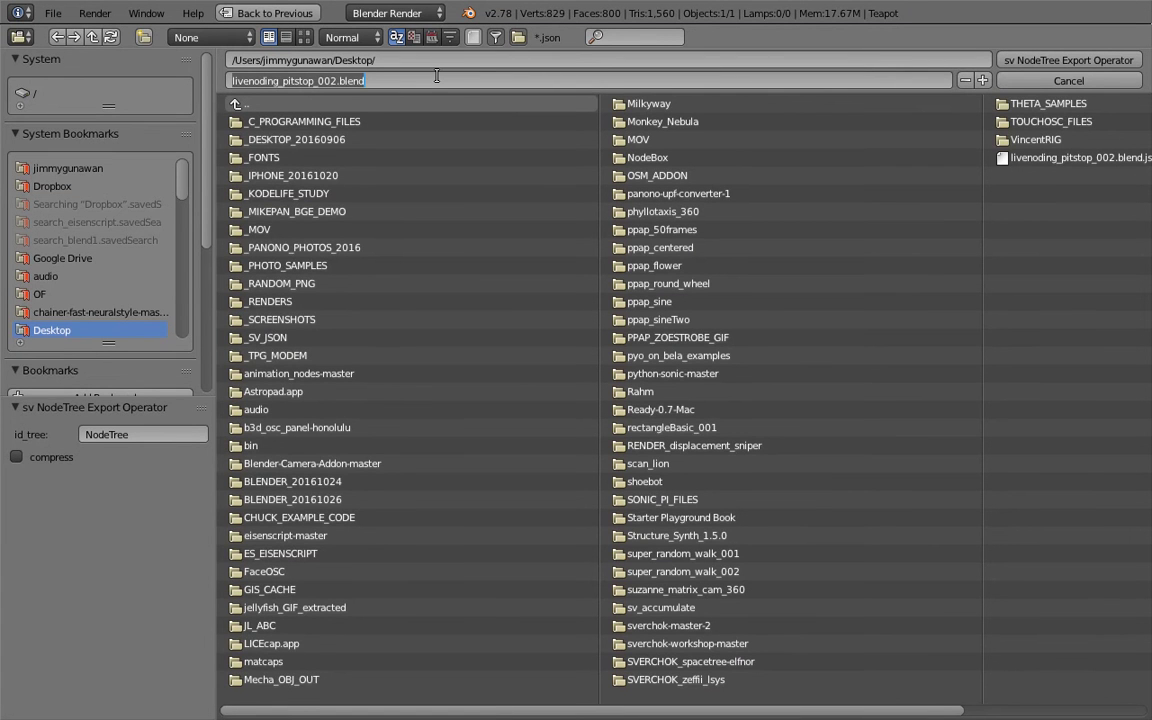
text(noise_deformer)
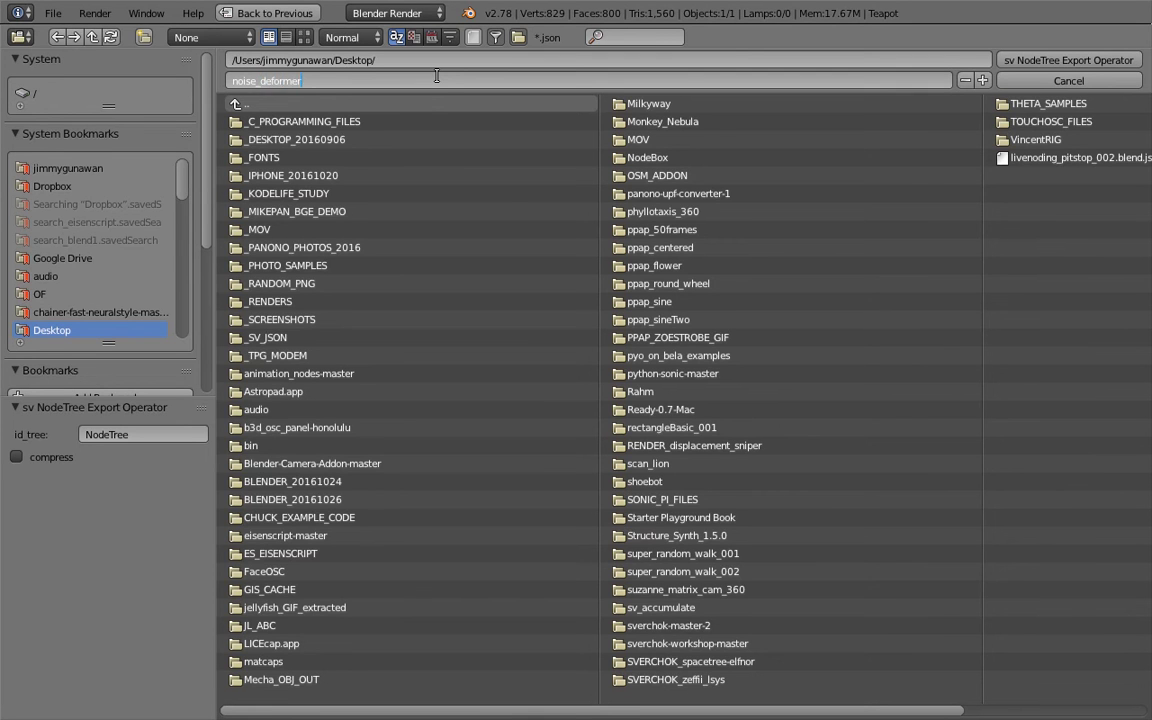
key(Return)
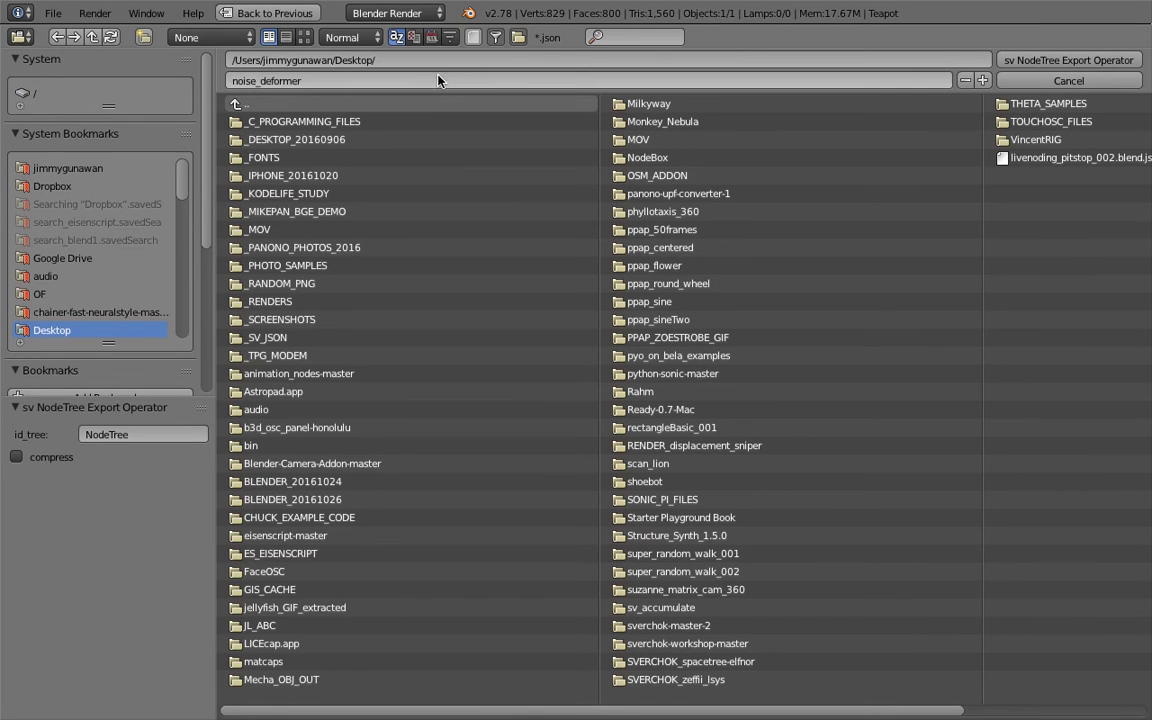
click(1068, 60)
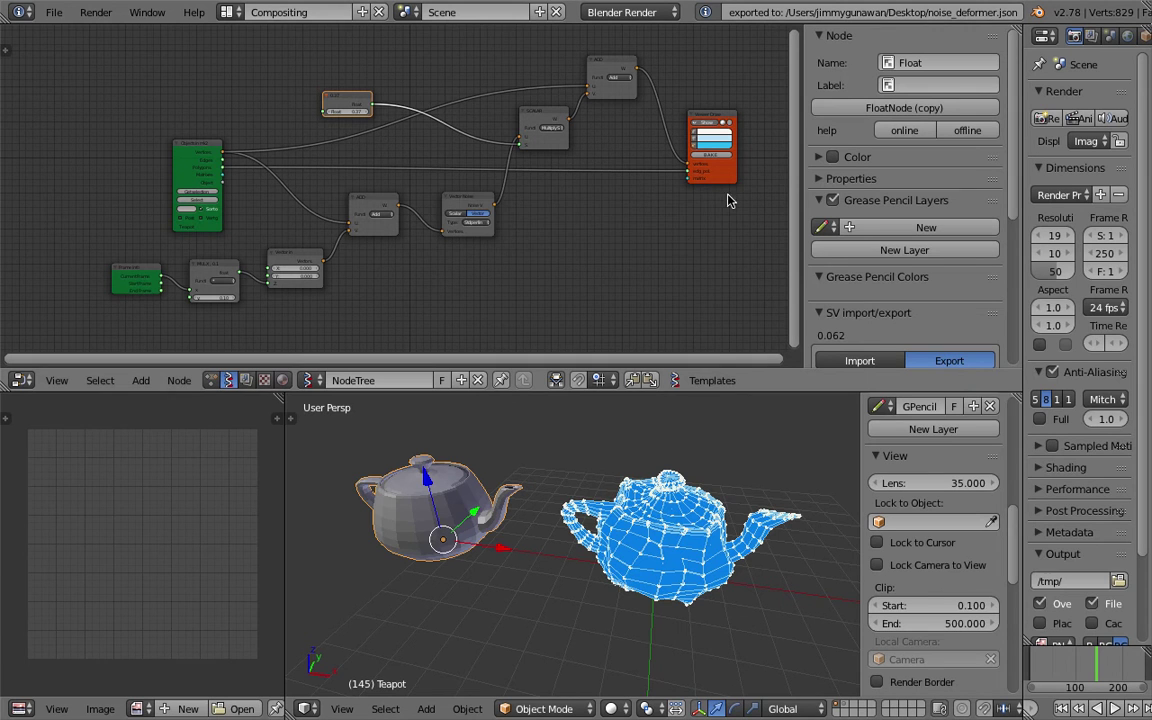
Save the current blend file with File > Save As.
click(54, 12)
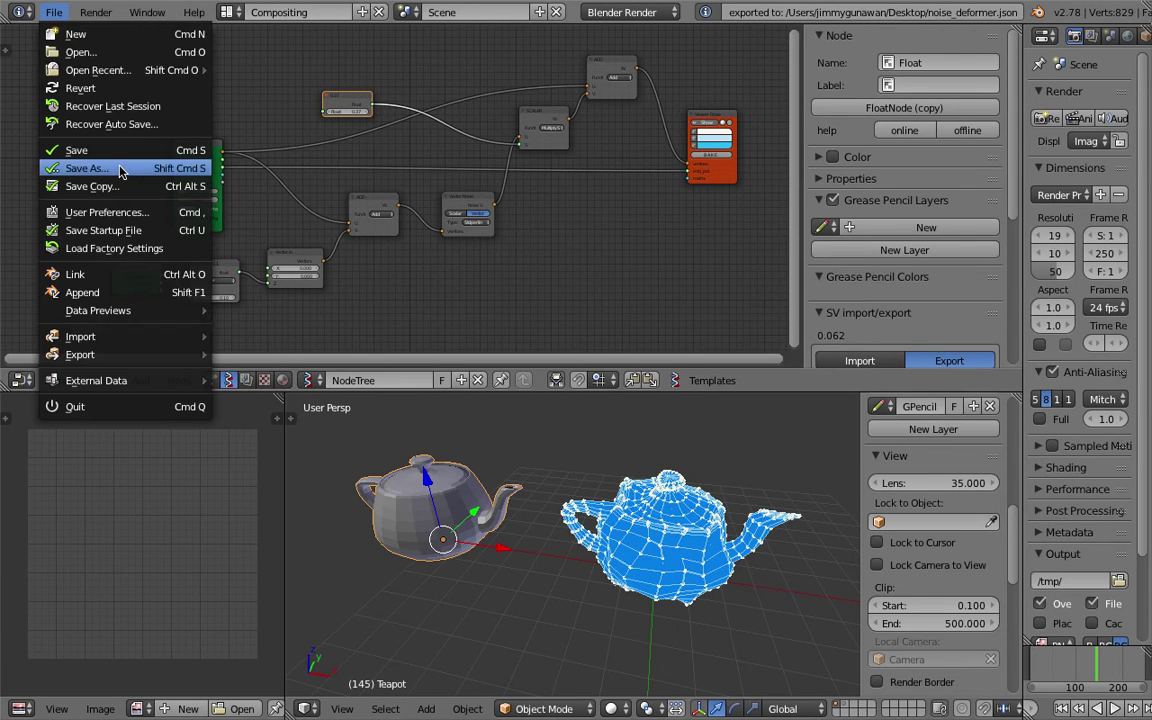
click(70, 159)
key(KP_Add)
click(1053, 61)
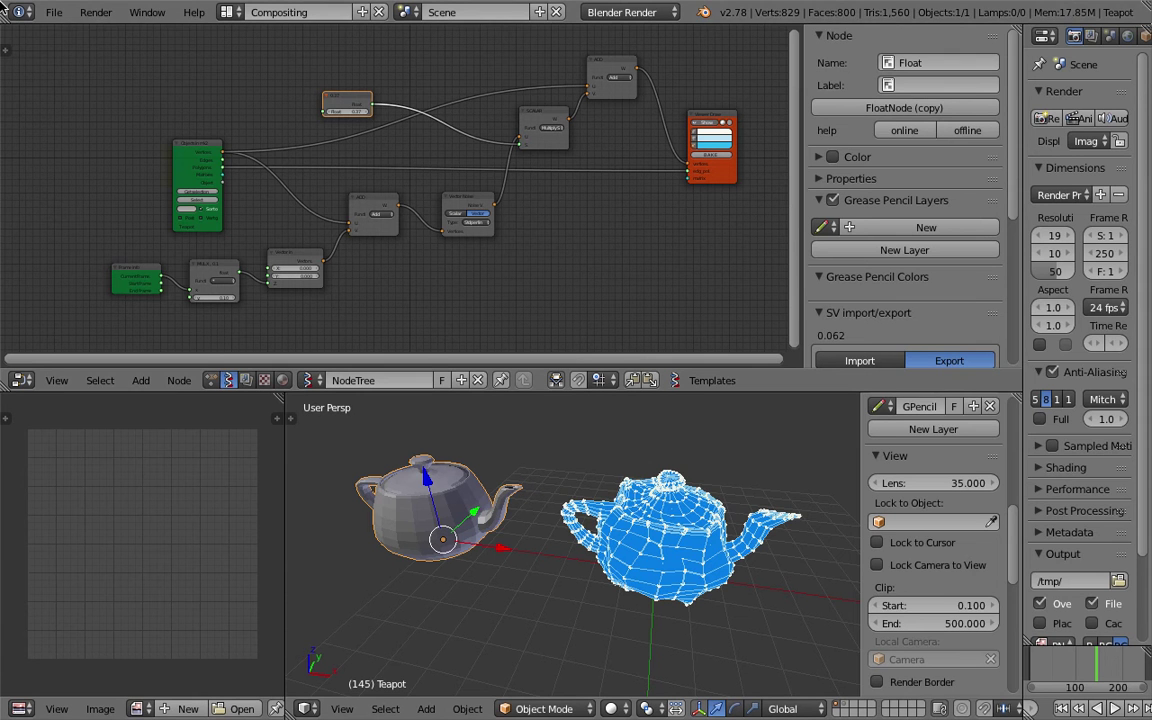
Start a new file with the default cube scene.
click(54, 12)
click(66, 34)
click(80, 48)
middle_drag(360, 270, 561, 341)
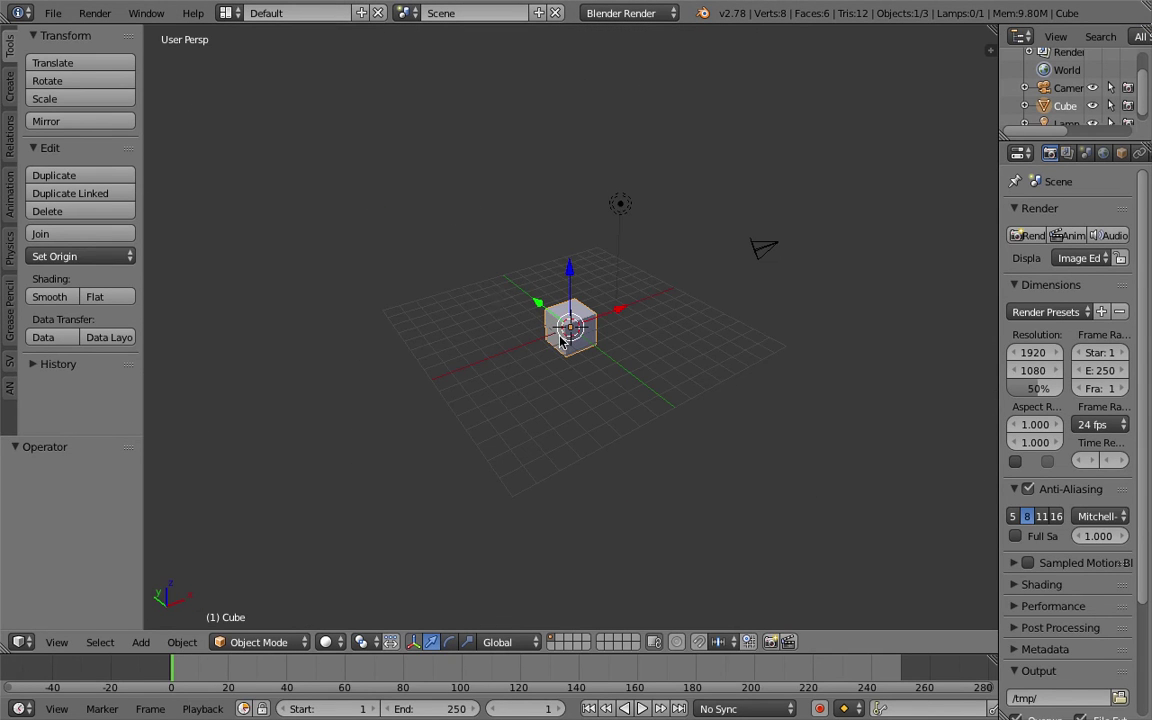
Switch to the Compositing layout and create a new empty Sverchok node tree.
click(226, 13)
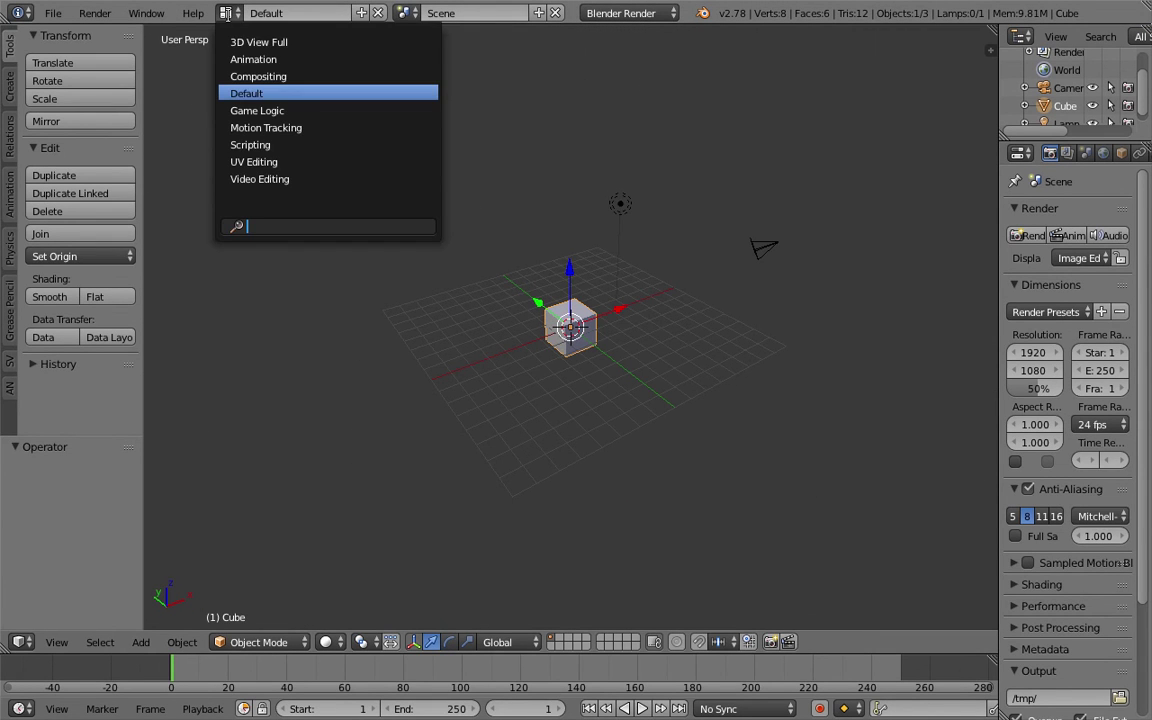
click(287, 78)
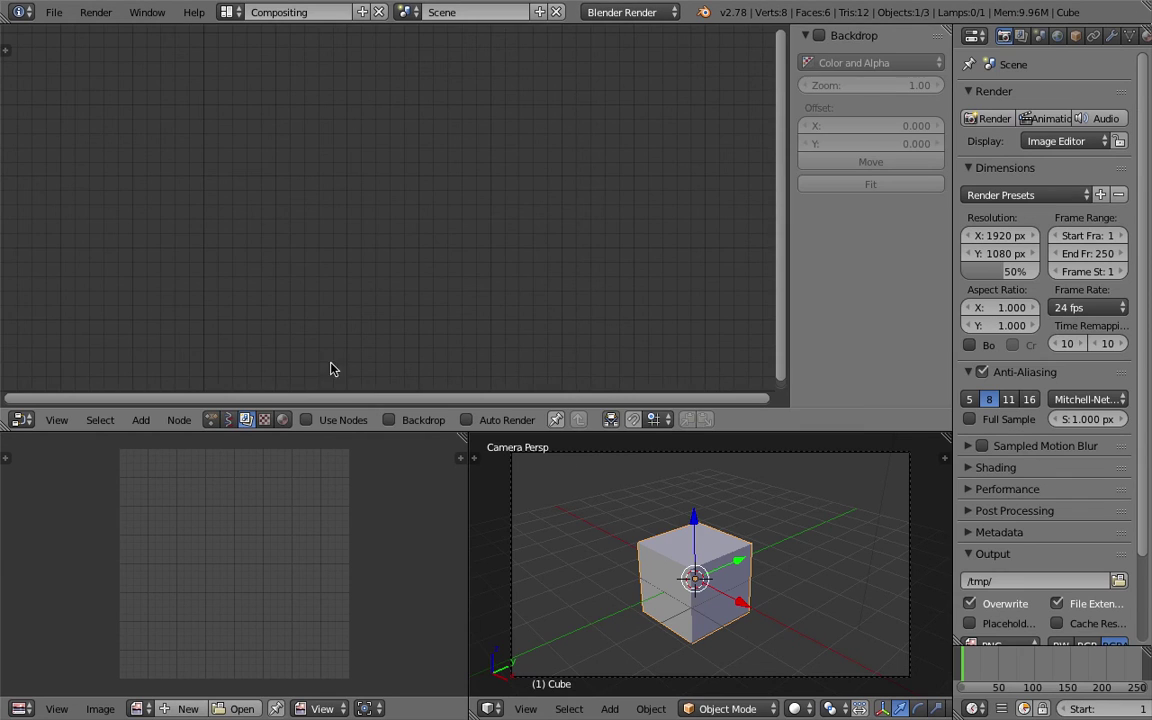
click(228, 420)
click(372, 420)
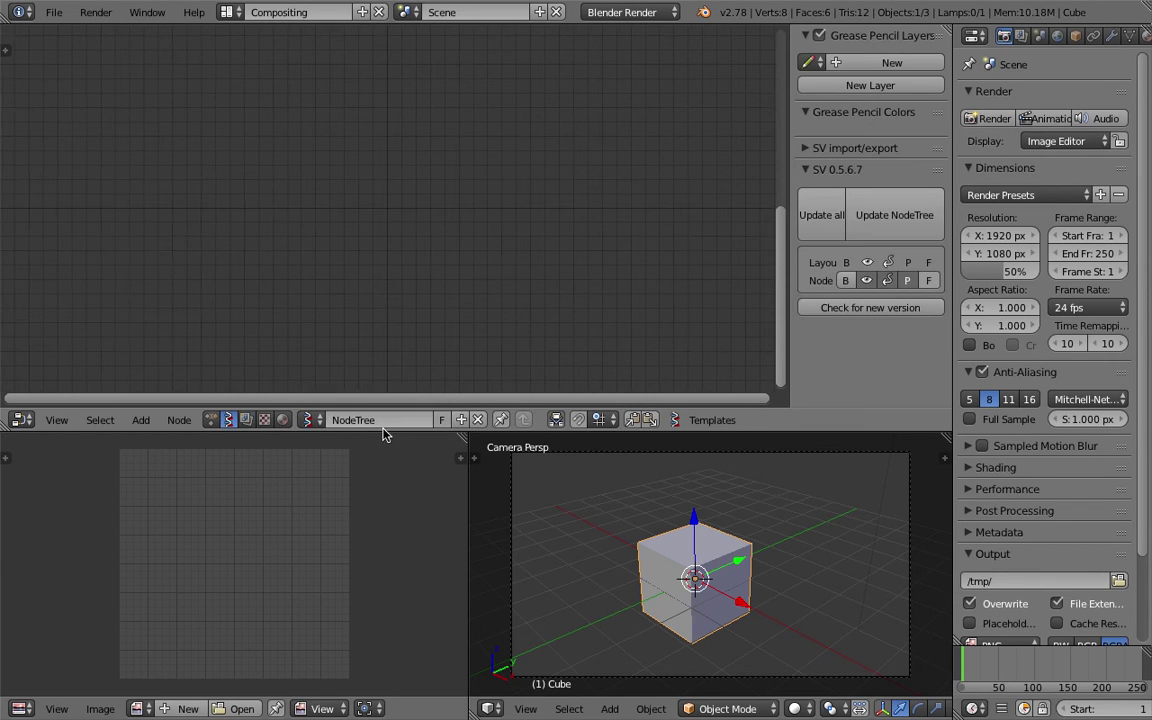
click(818, 147)
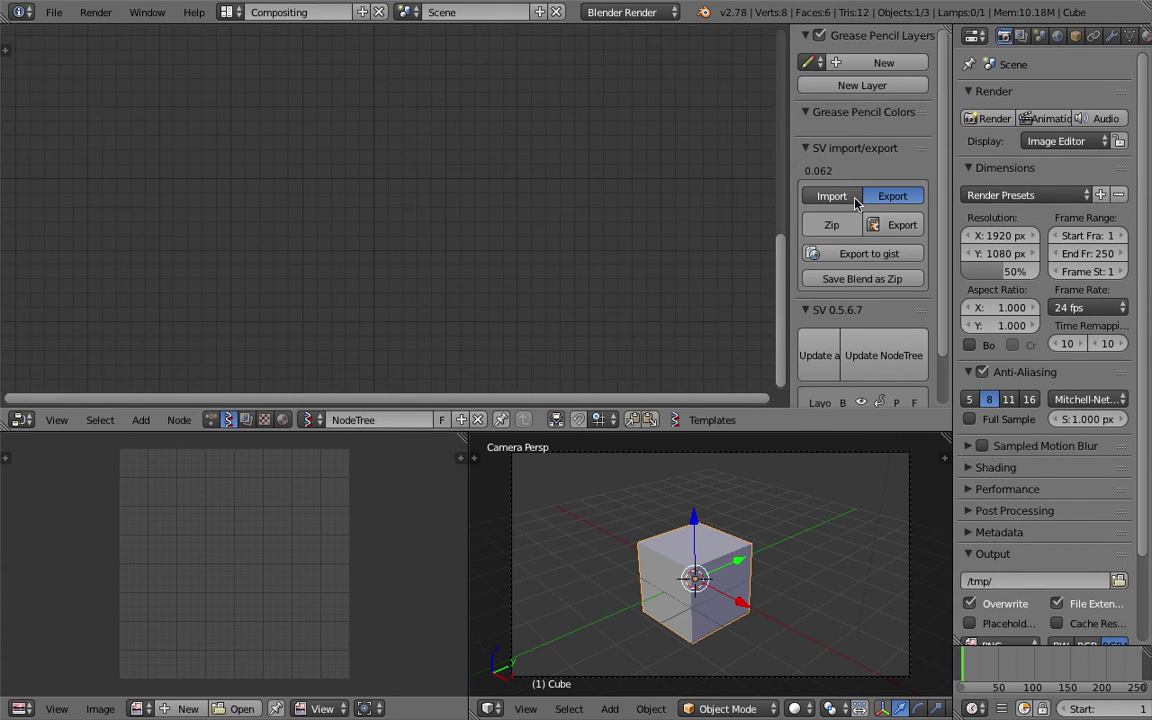
Import noise_deformer.json from the Desktop into the empty node tree.
click(830, 195)
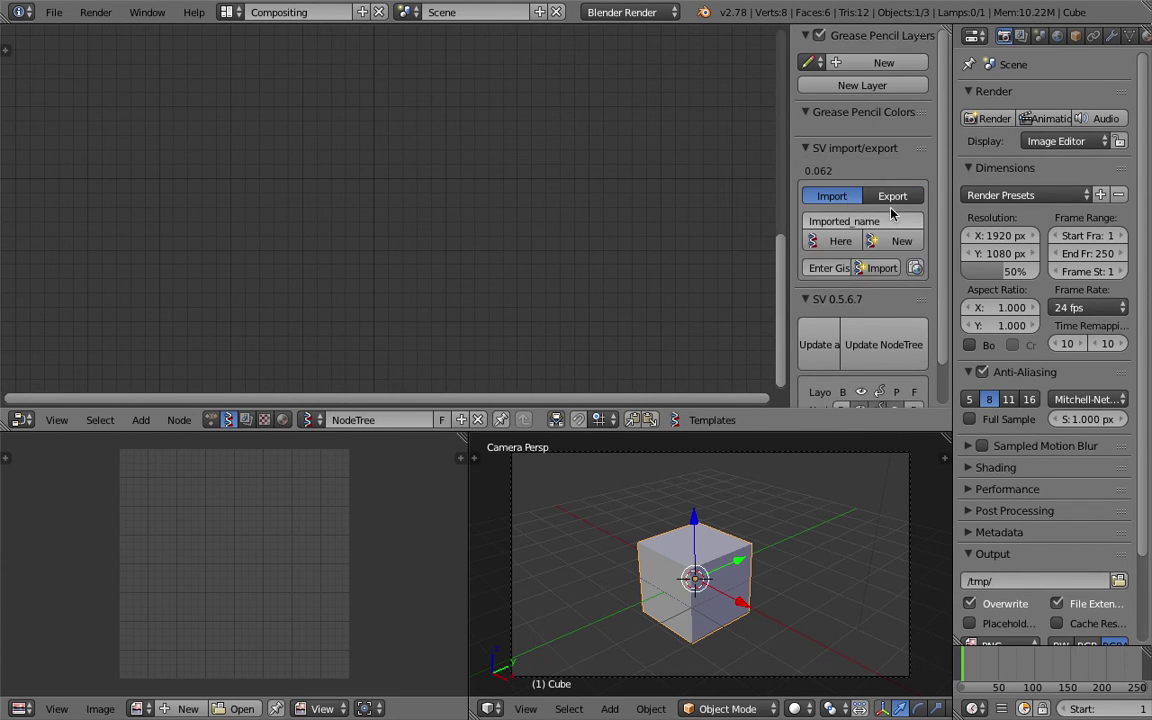
click(843, 246)
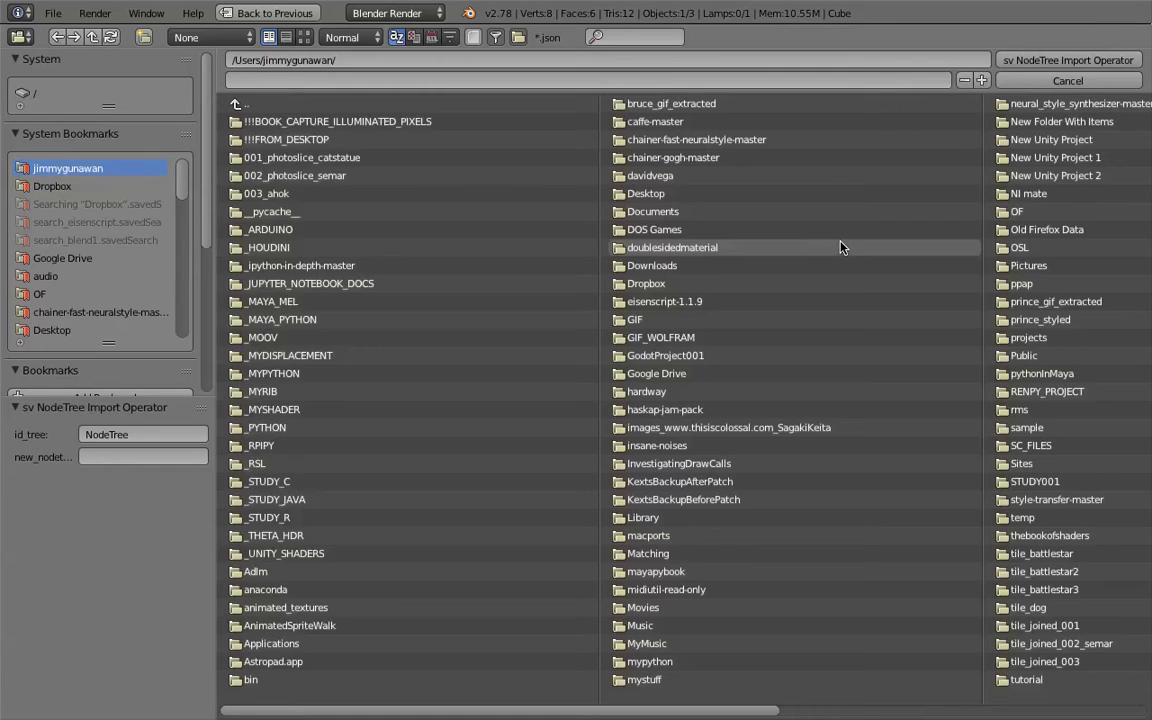
scroll(526, 318, down, 3)
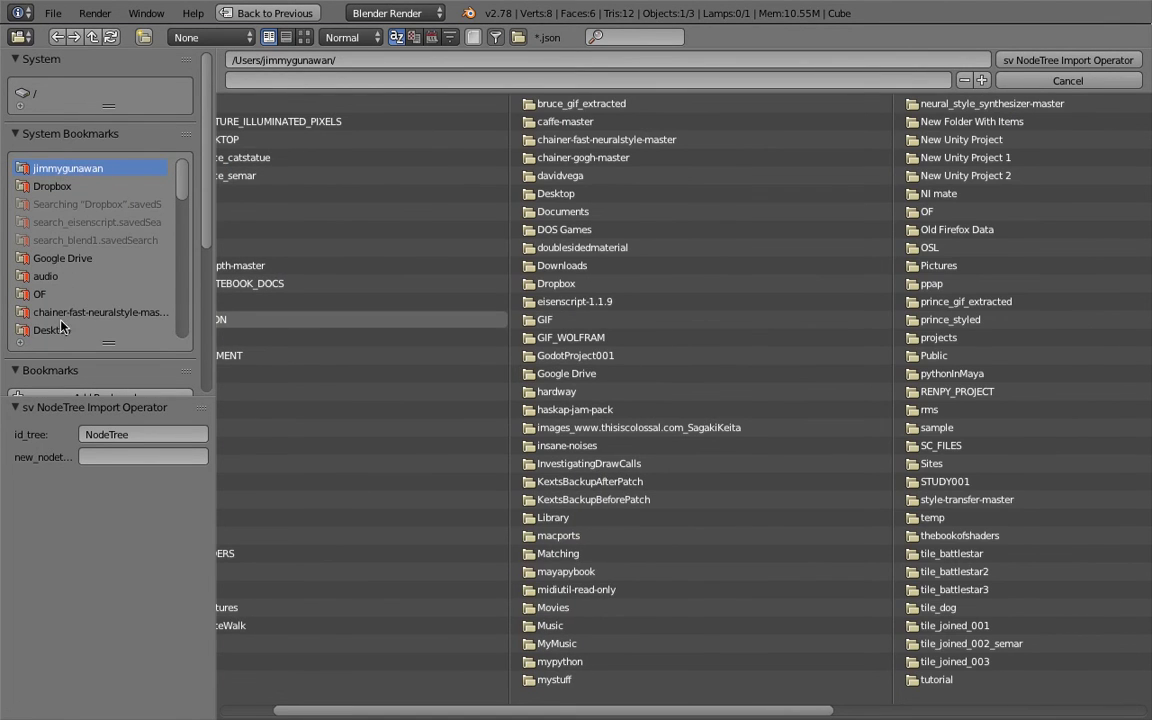
click(50, 329)
scroll(684, 329, down, 4)
click(955, 184)
scroll(952, 183, down, 1)
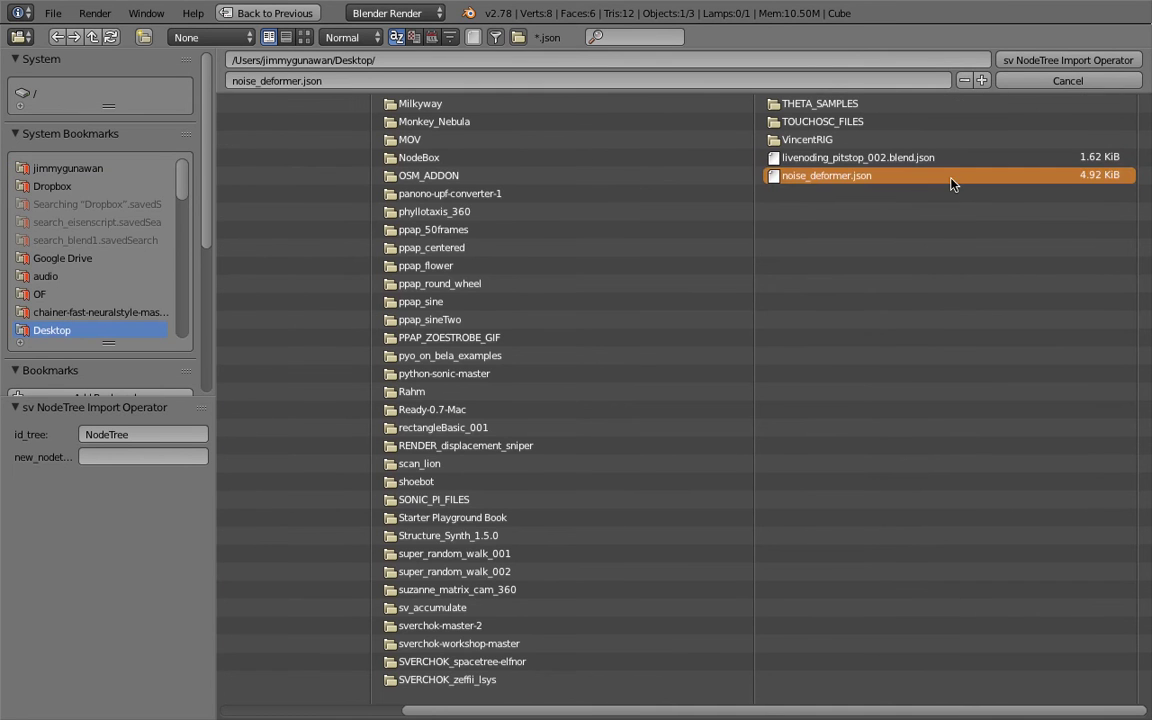
click(918, 60)
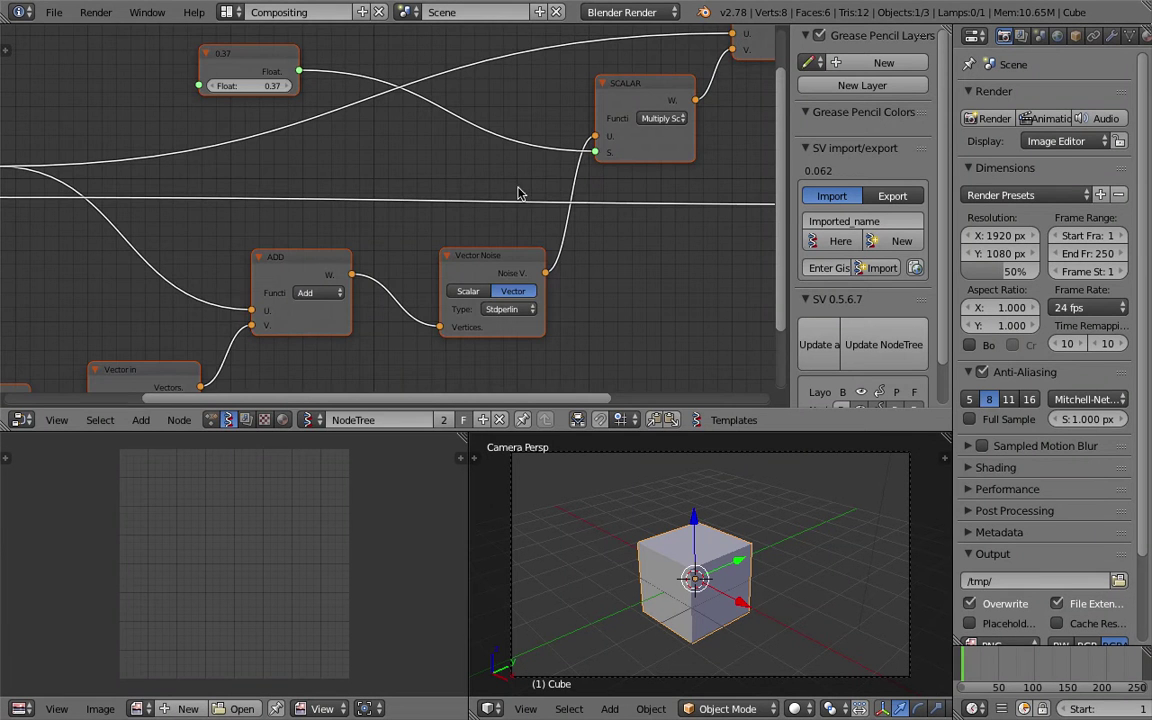
Hide the sidebar and pan around the imported noise-deformer tree to inspect it.
scroll(518, 193, down, 4)
scroll(425, 195, up, 1)
shift+scroll(474, 158, up, 2)
drag(788, 181, 905, 185)
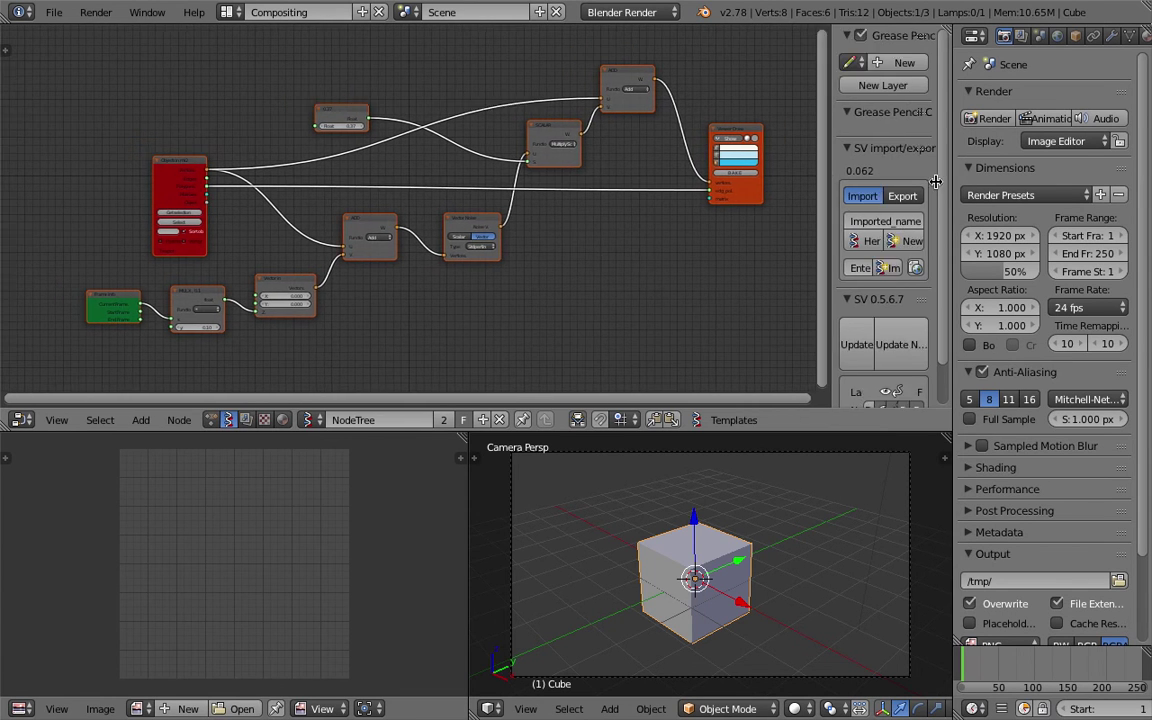
scroll(571, 237, up, 3)
shift+scroll(560, 270, up, 2)
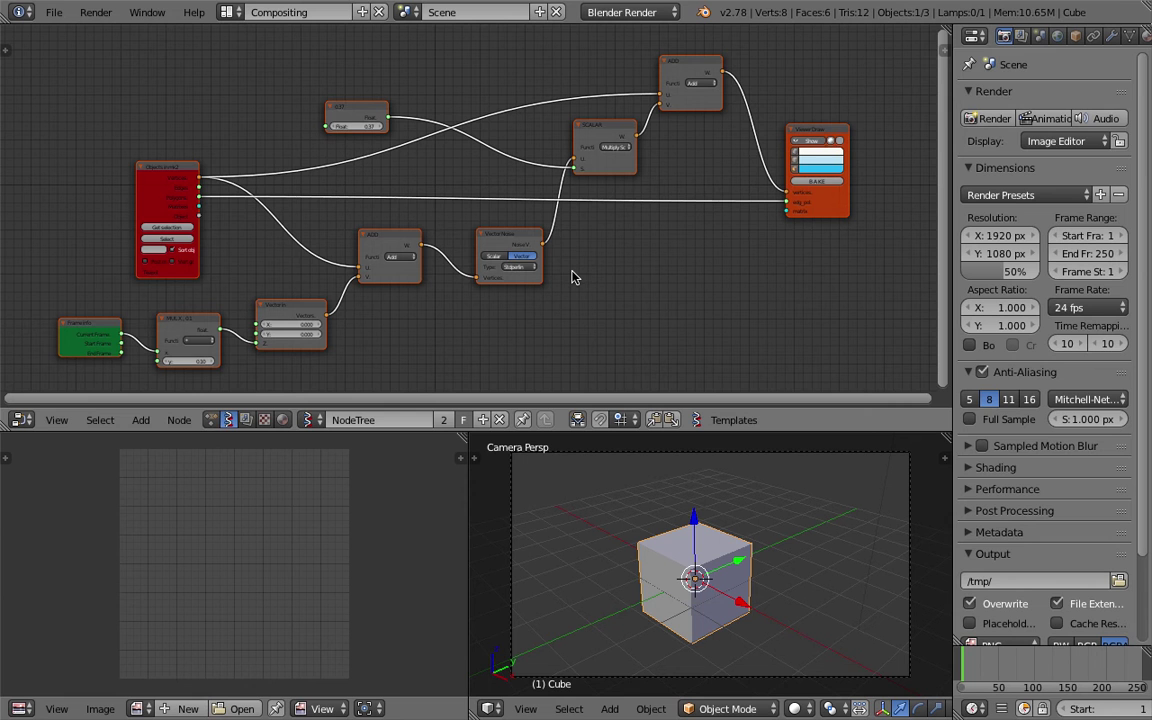
click(54, 12)
scroll(572, 300, down, 5)
scroll(572, 305, down, 3)
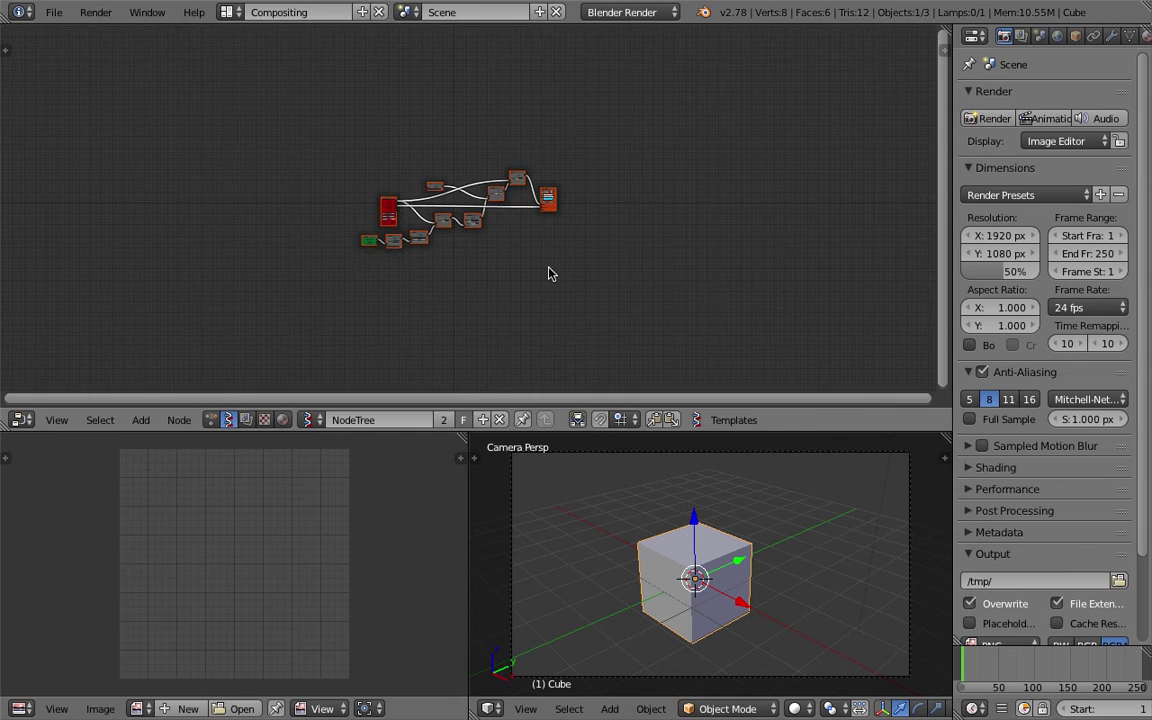
ctrl+scroll(548, 272, left, 3)
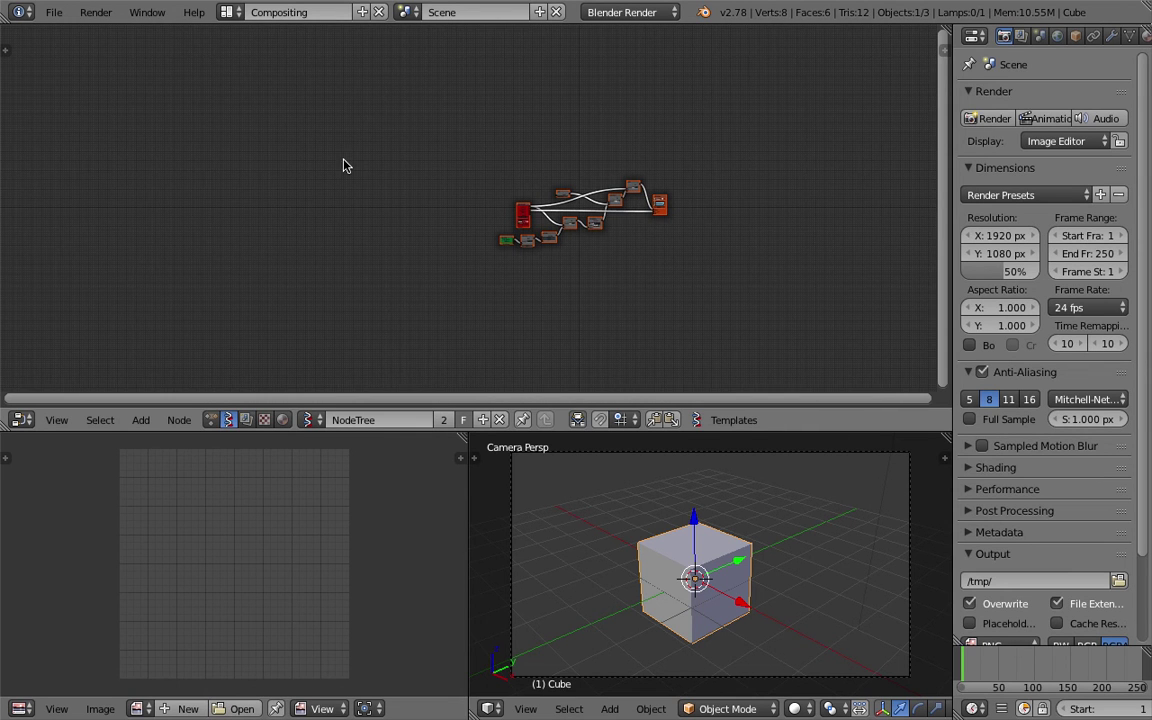
scroll(407, 161, up, 2)
ctrl+scroll(320, 190, right, 3)
scroll(235, 216, up, 1)
scroll(476, 216, up, 4)
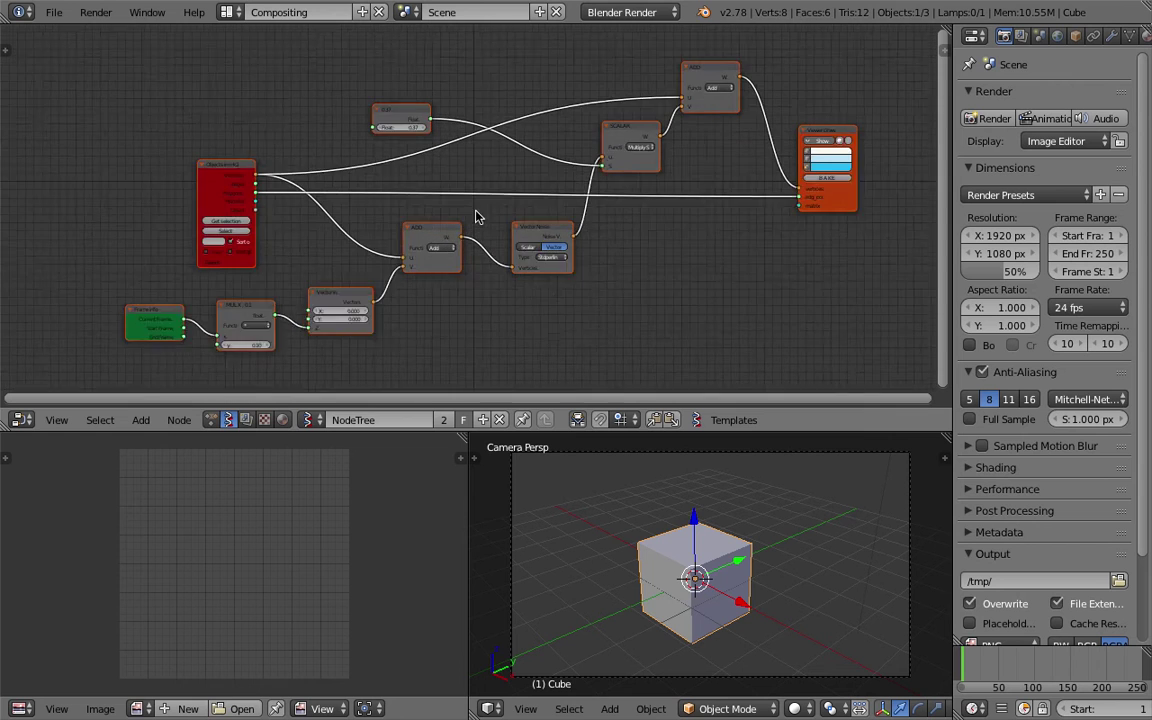
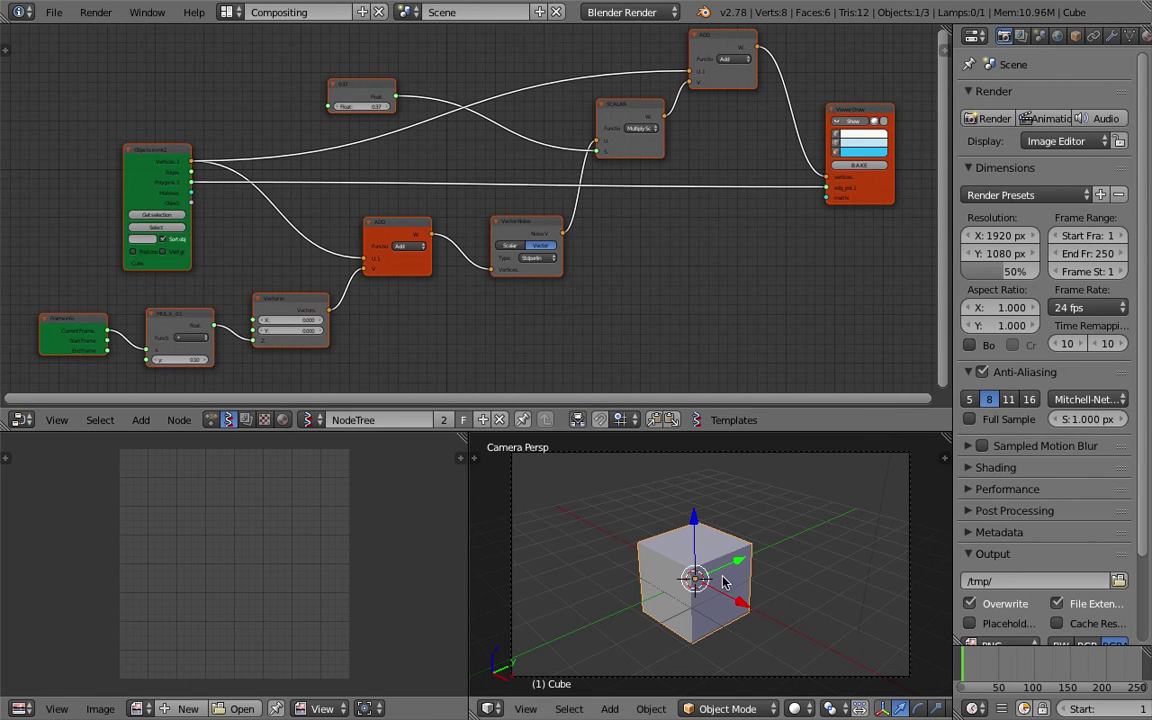
Enable the Viewer Draw preview and move the cube off the origin.
click(851, 123)
click(847, 124)
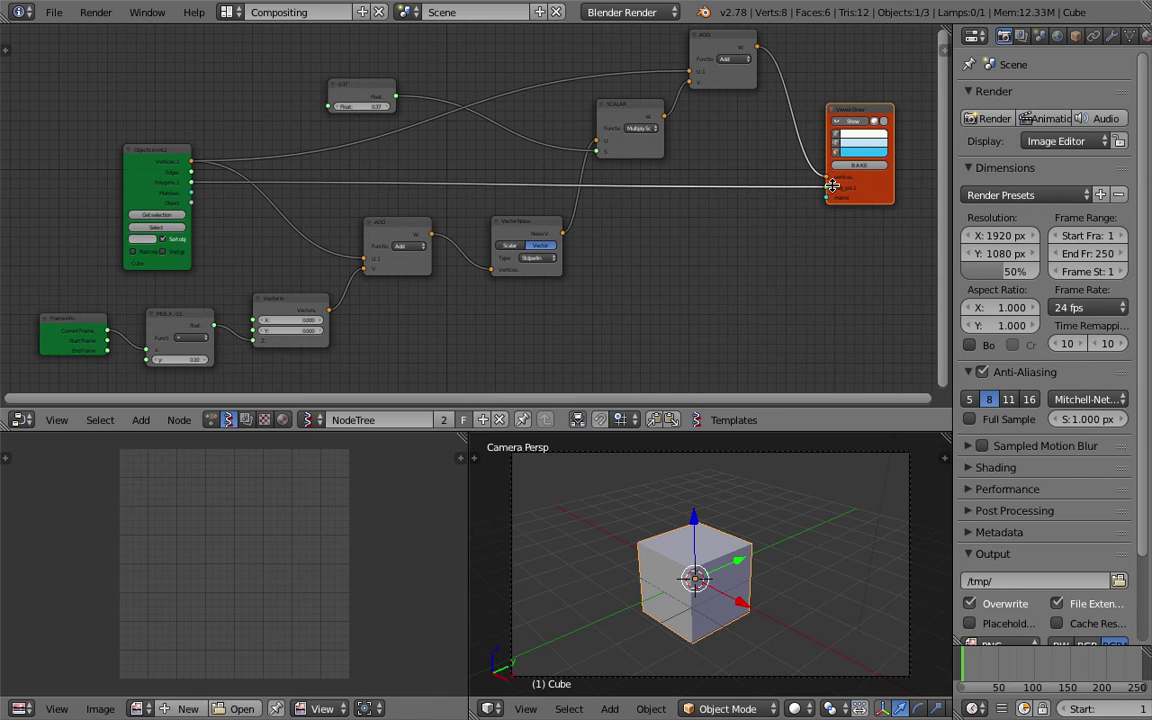
middle_drag(650, 515, 600, 500)
key(g)
click(632, 533)
scroll(388, 313, up, 1)
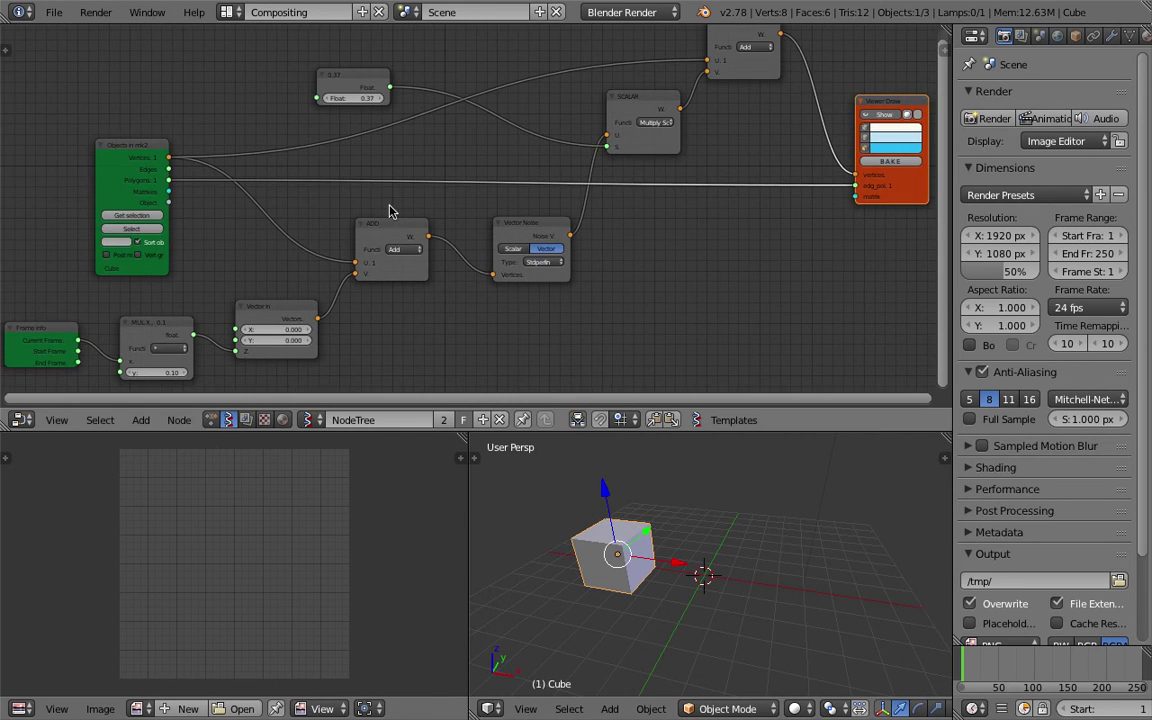
Raise the Float node value to 0.76 and load the selected cube with Get selection.
mouse_move(377, 101)
mouse_down()
mouse_move(365, 101)
mouse_move(380, 101)
mouse_up()
drag(648, 103, 635, 105)
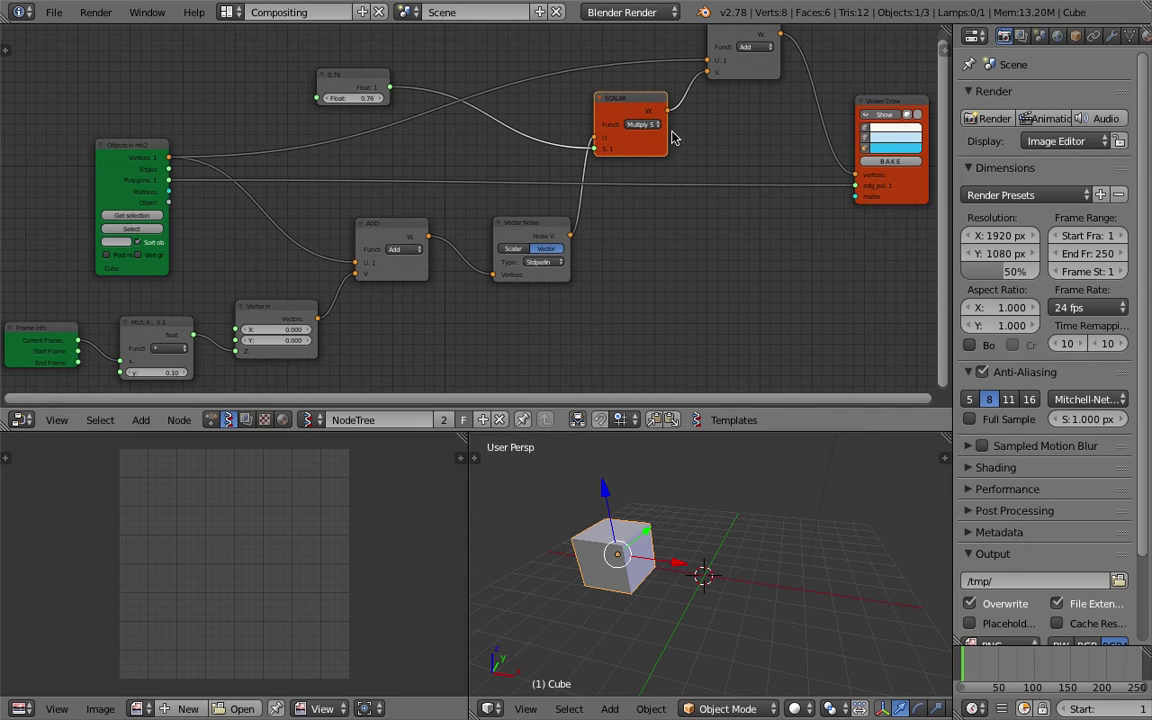
click(884, 120)
click(129, 216)
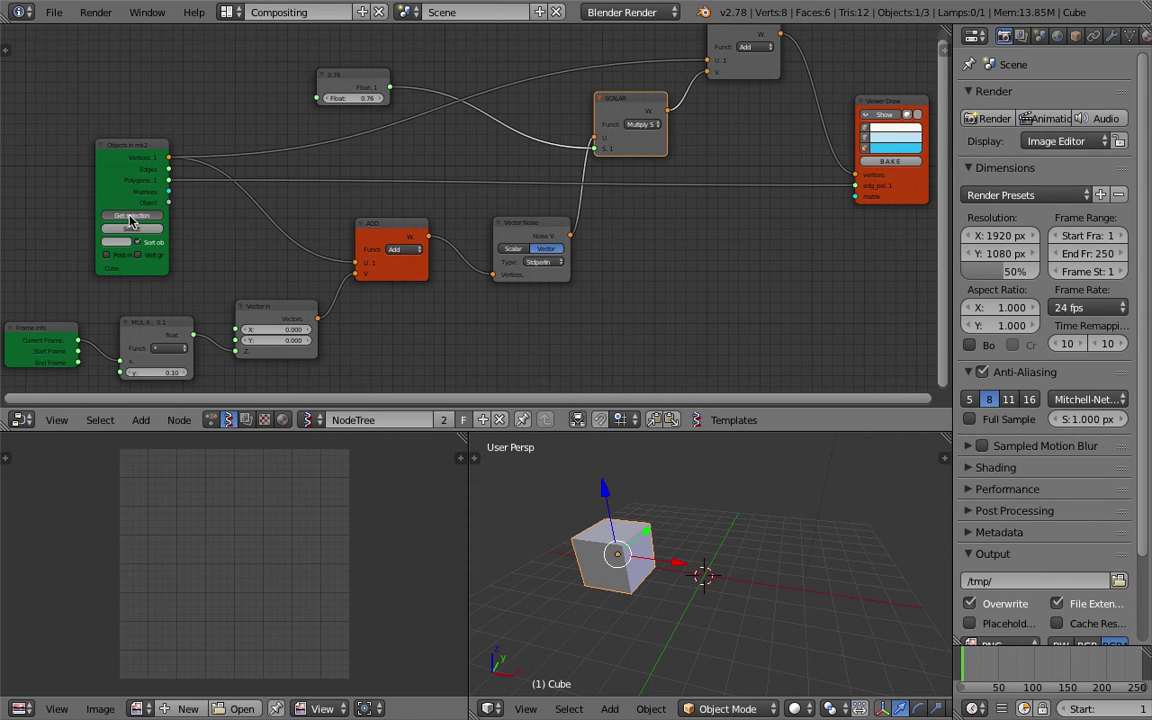
Scrub the timeline to frame 65 to preview the noise-deformed cube.
click(1006, 670)
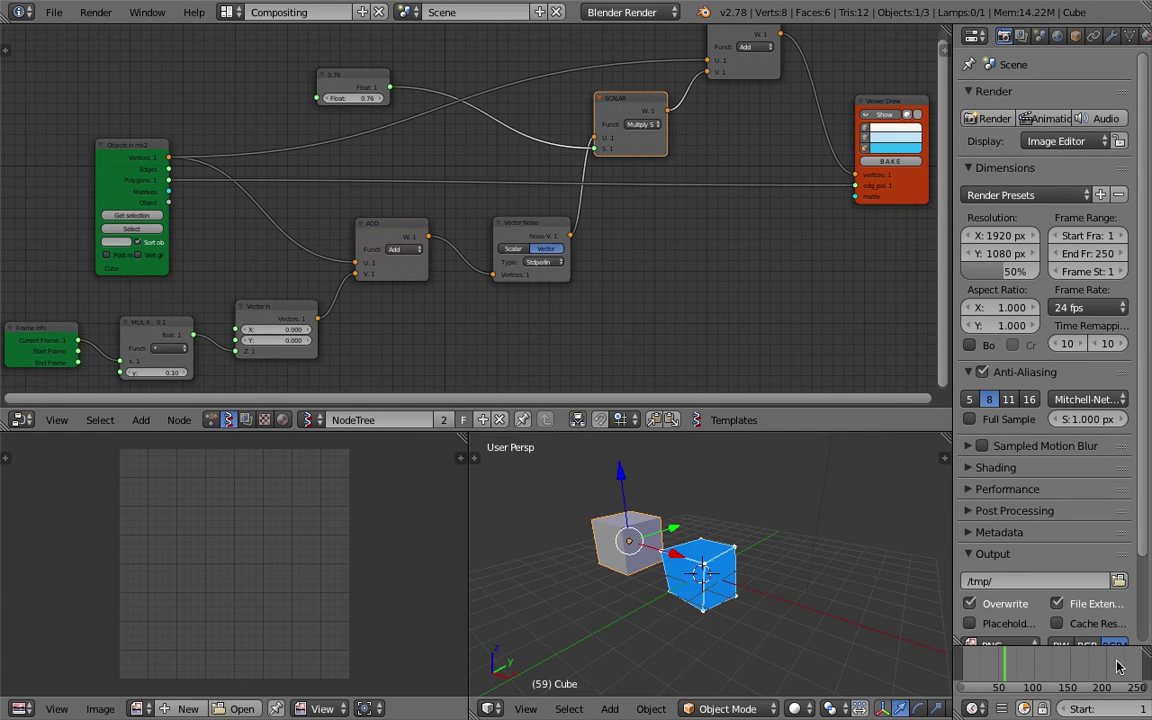
drag(1000, 670, 1032, 670)
middle_drag(702, 565, 879, 607)
click(851, 587)
click(995, 662)
drag(1003, 660, 1008, 662)
middle_drag(745, 588, 770, 598)
scroll(1020, 682, down, 2)
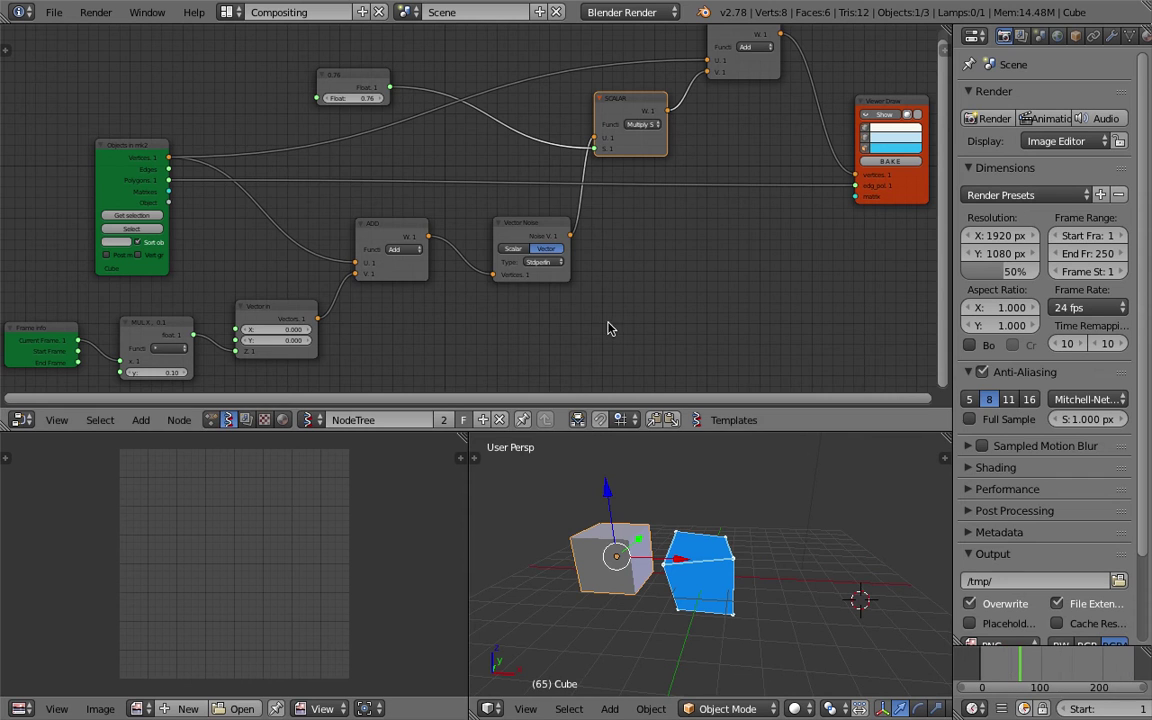
click(53, 12)
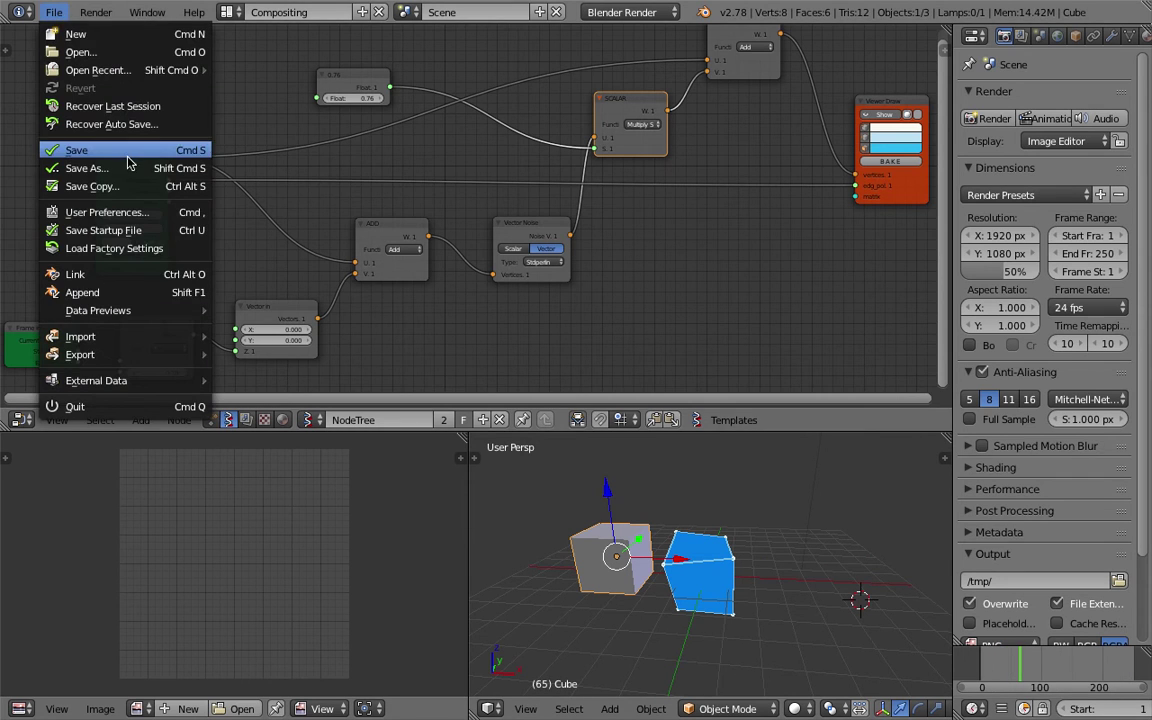
Save the blend file over the existing file name.
click(100, 147)
scroll(920, 257, down, 3)
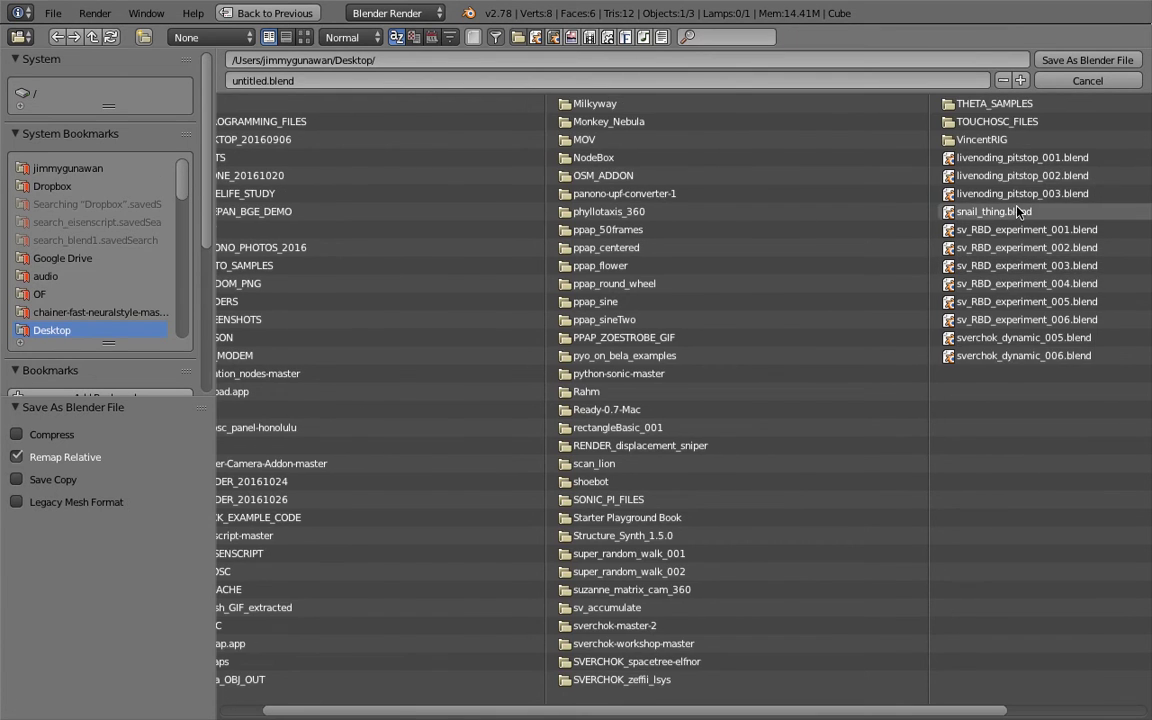
click(960, 193)
click(1087, 60)
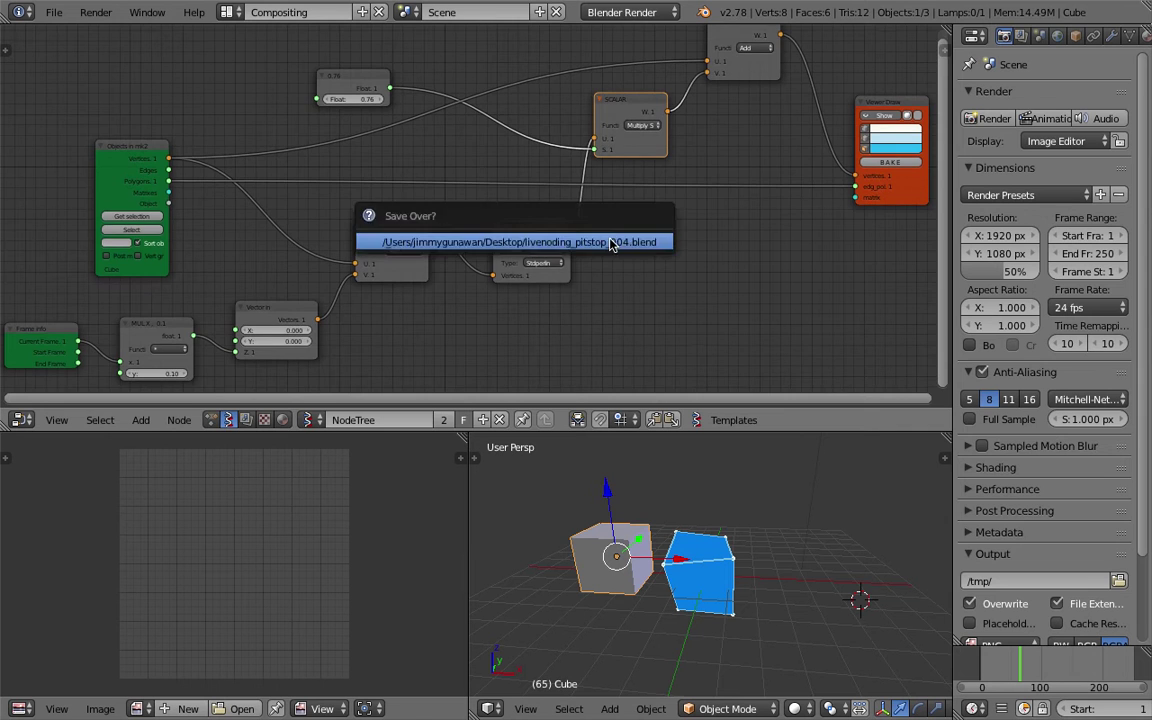
click(680, 240)
Enlarge the node editor, narrow the properties panel and move the Viewer Draw node up-right.
middle_drag(697, 245, 660, 187)
drag(851, 433, 851, 500)
drag(954, 378, 1022, 393)
scroll(820, 334, up, 2)
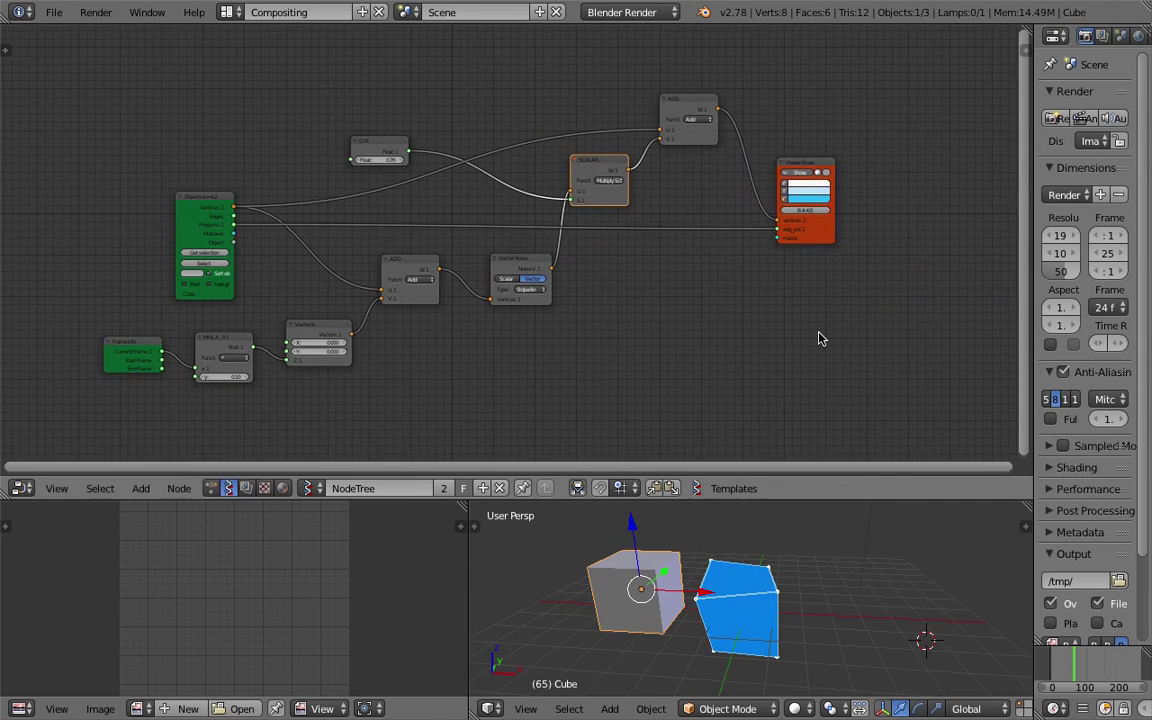
key(shift+a)
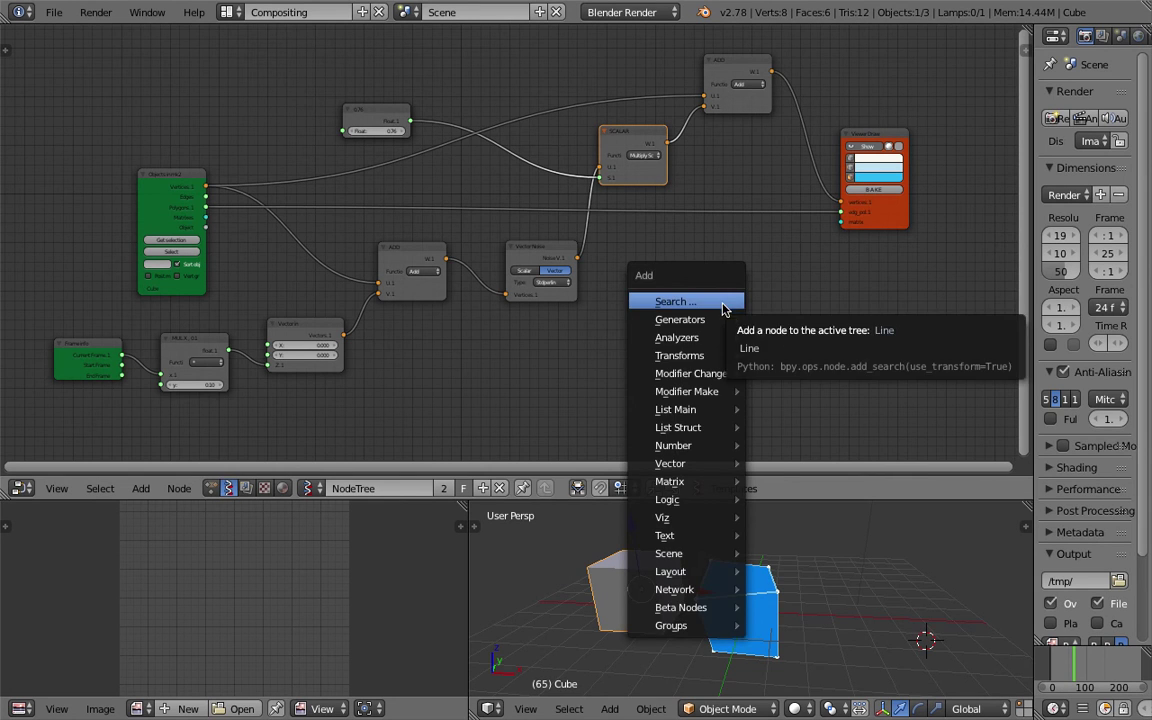
drag(857, 141, 872, 98)
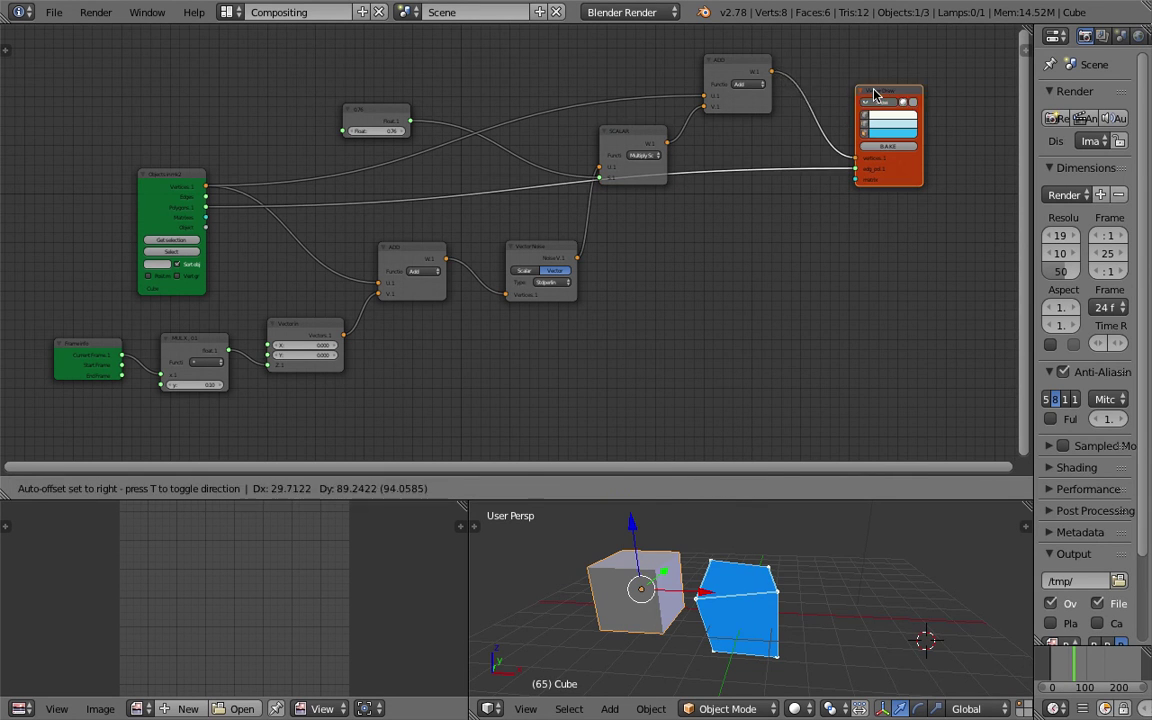
Add a Viewer BMeshMK2 node found by searching 'mk2'.
key(shift+a)
click(801, 315)
text(matrix)
key(ctrl+a)
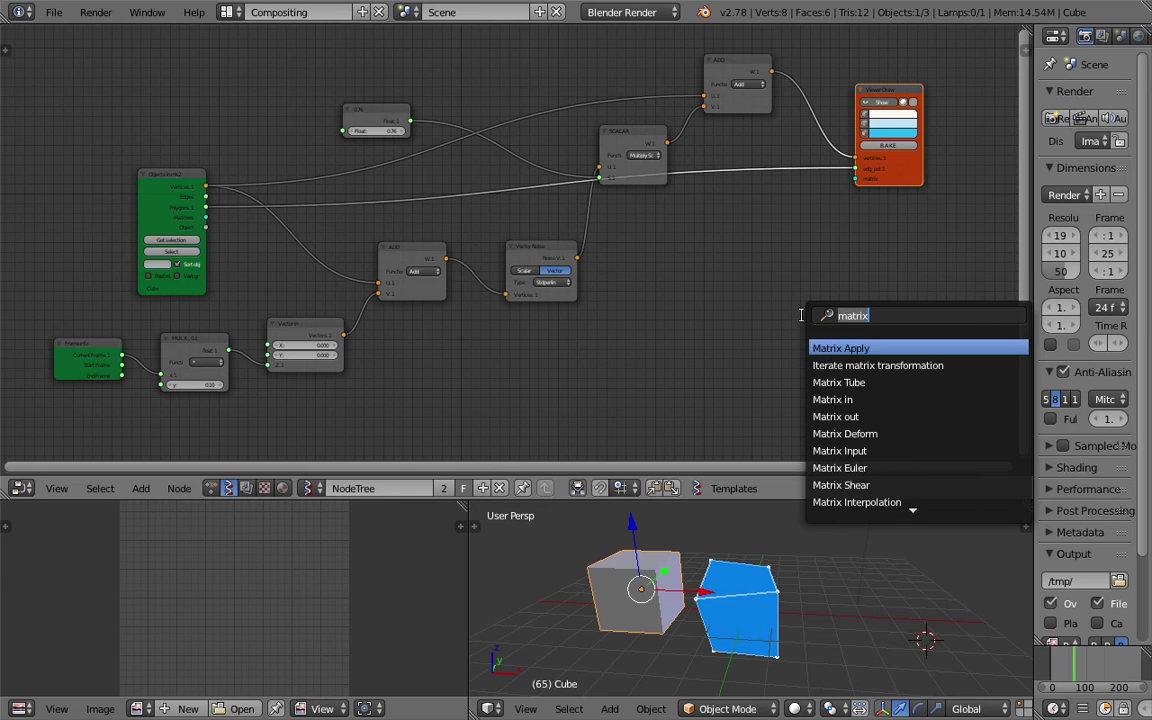
text(mk2)
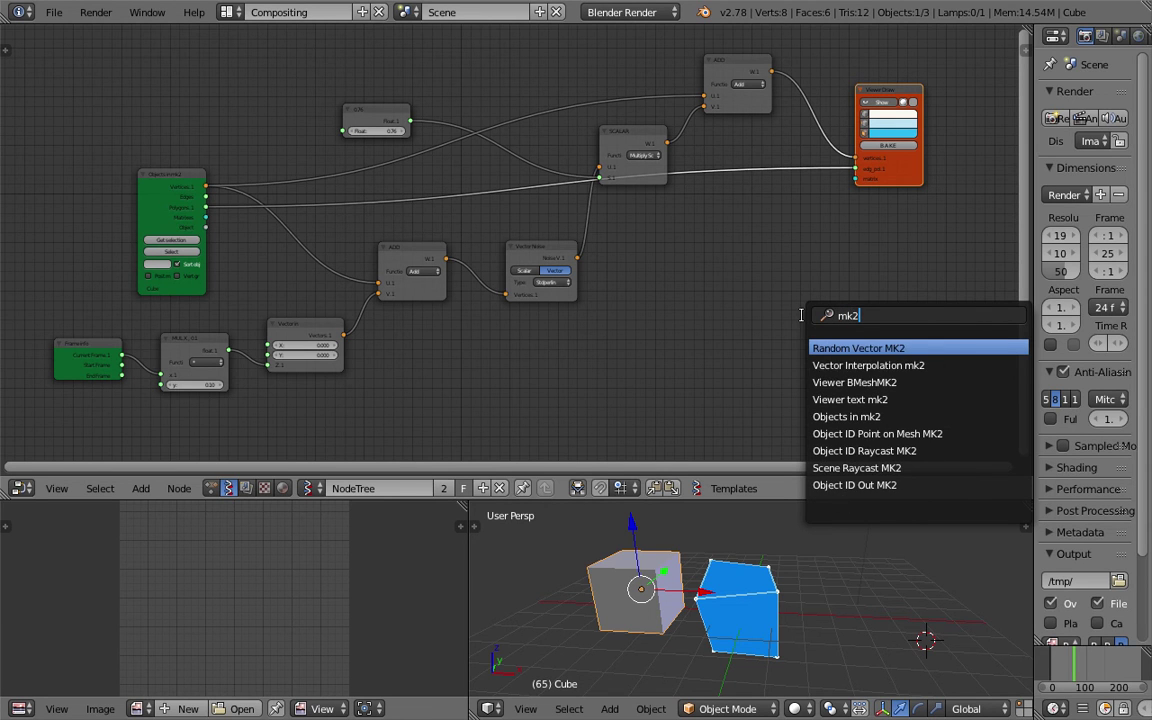
key(Down)
key(Down)
key(Return)
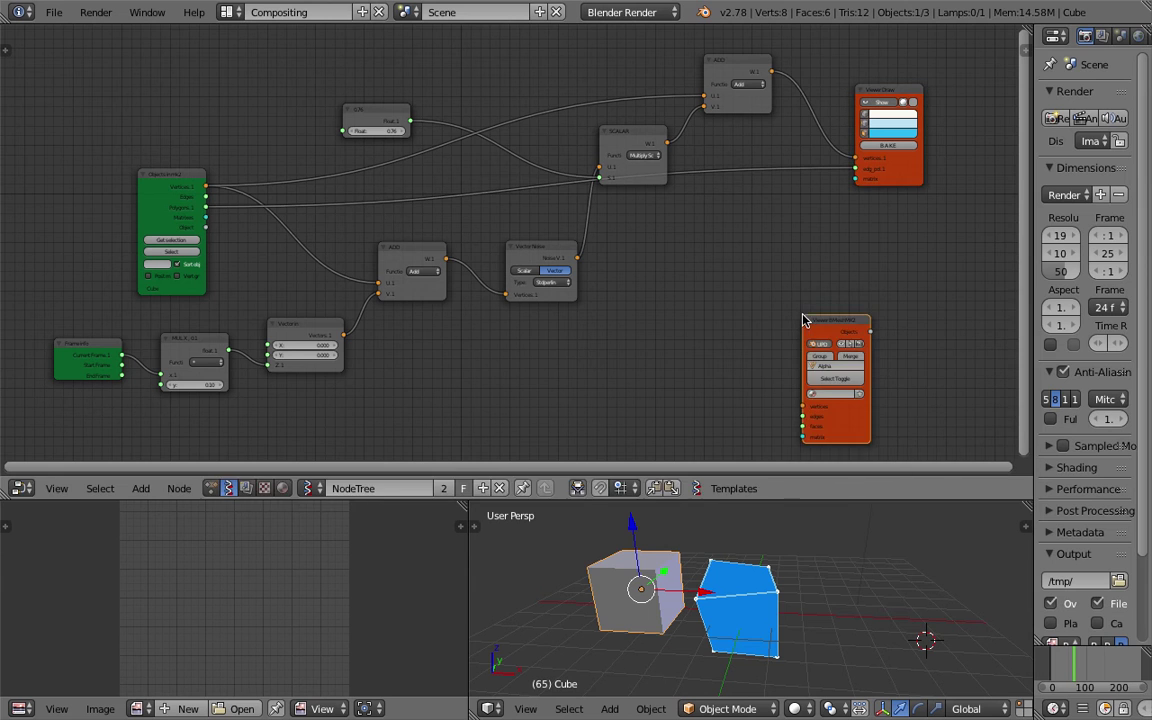
click(873, 252)
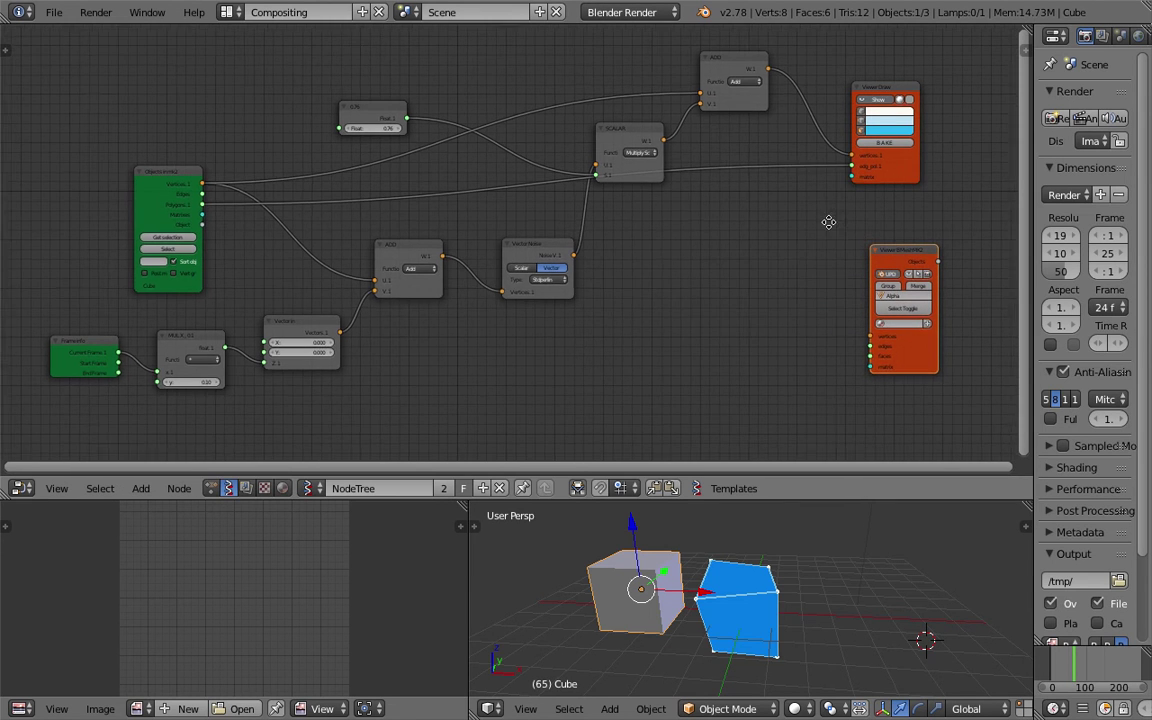
Wire the deformed vertices and the object's faces into the Viewer BMeshMK2 node.
middle_drag(828, 221, 758, 216)
drag(703, 67, 806, 334)
drag(142, 207, 806, 354)
middle_drag(709, 294, 711, 270)
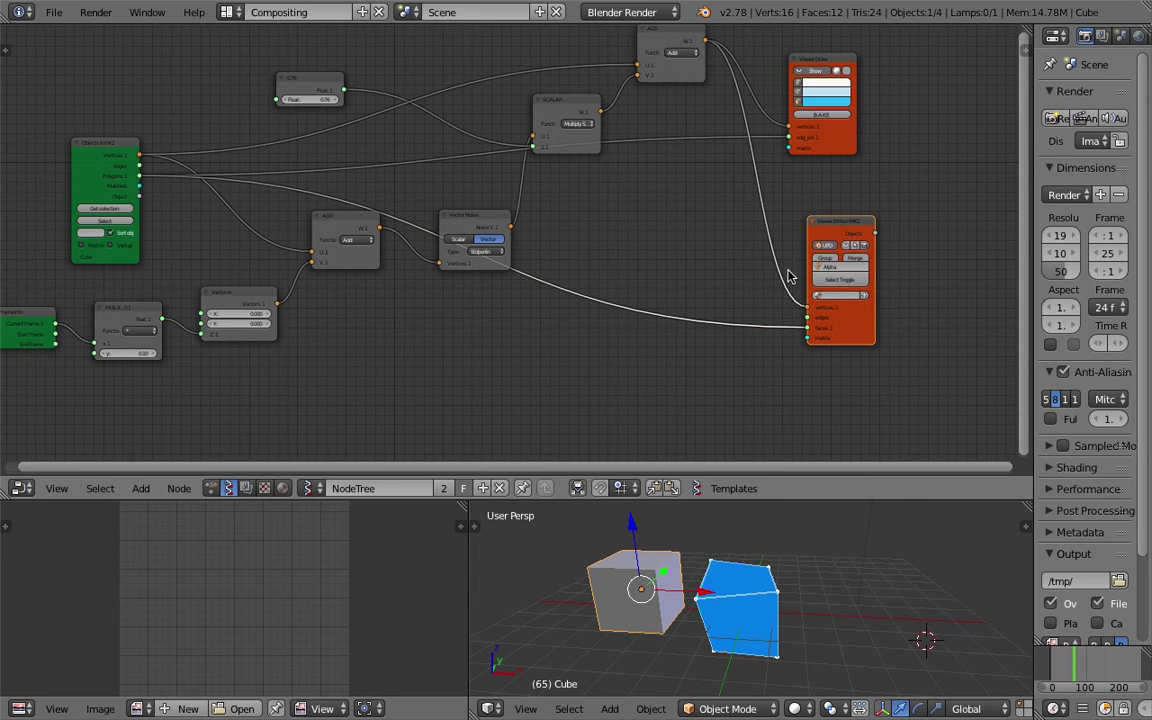
Move the original cube to layer 2 to hide it.
right_click(740, 600)
right_click(635, 585)
middle_drag(635, 585, 653, 580)
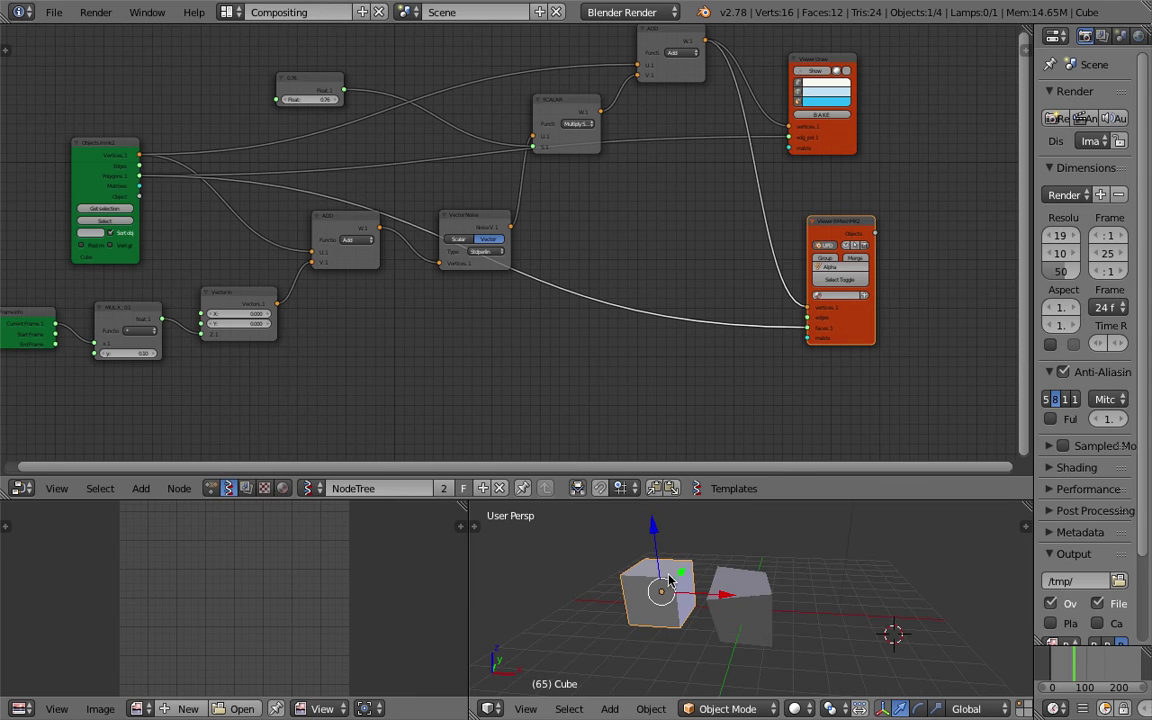
key(m)
key(2)
middle_drag(658, 566, 651, 588)
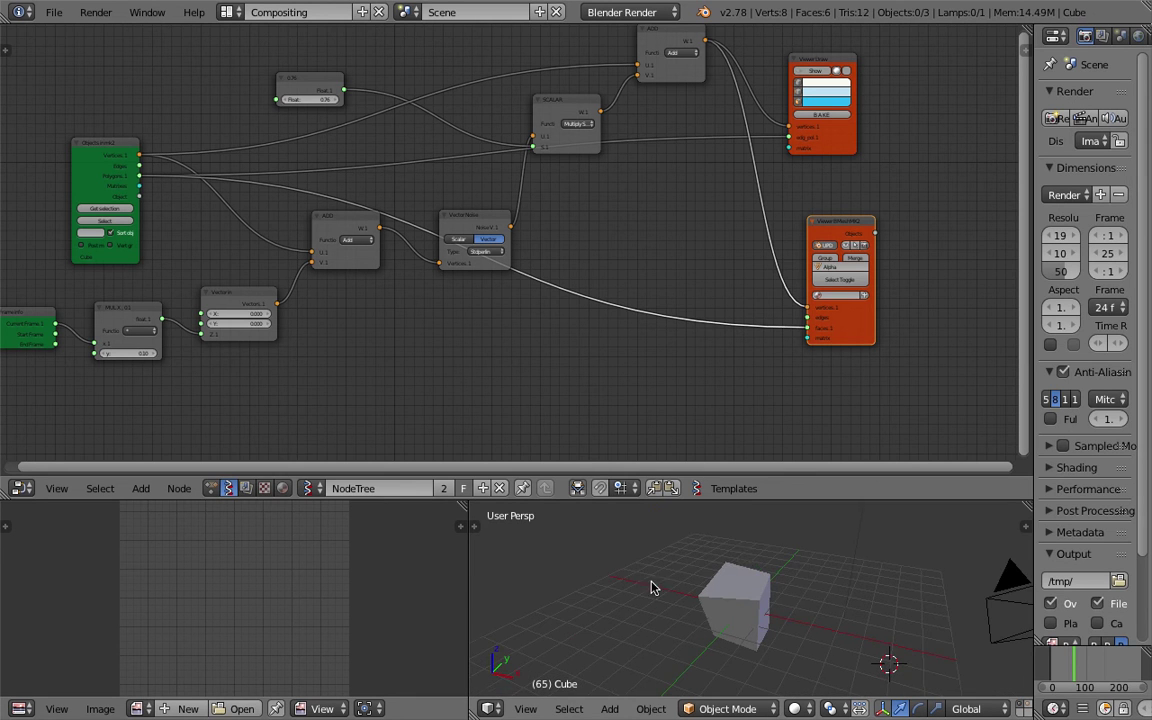
drag(764, 502, 755, 324)
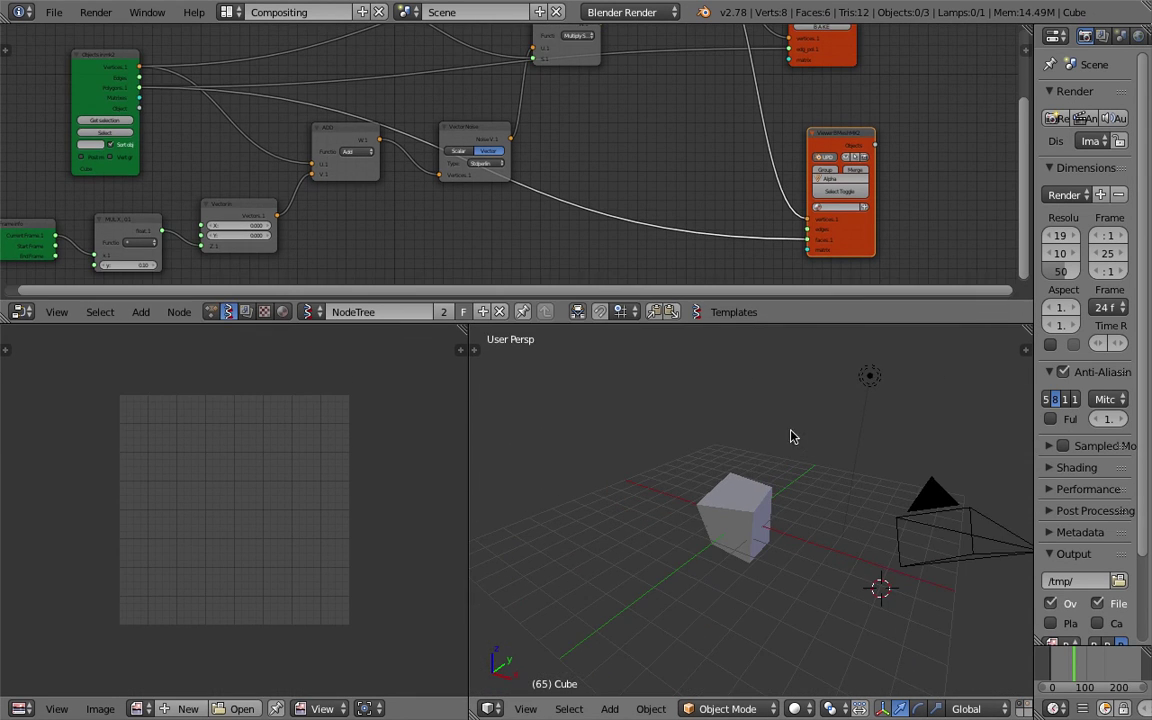
middle_drag(781, 459, 778, 430)
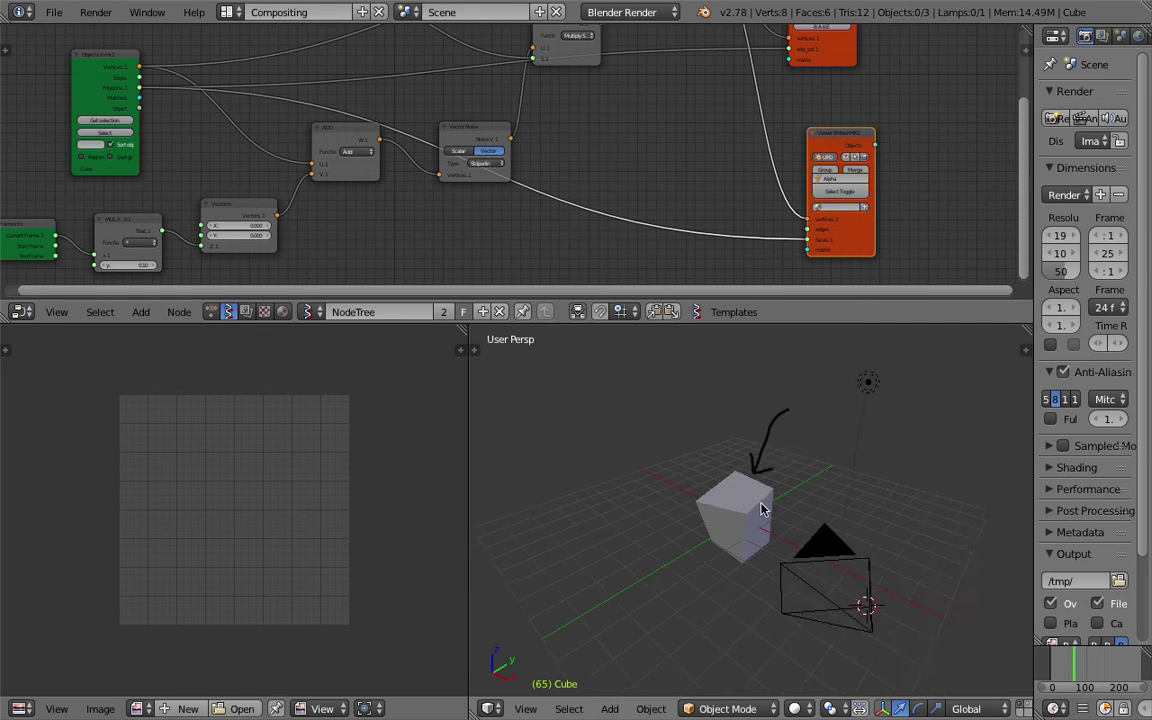
drag(788, 324, 789, 429)
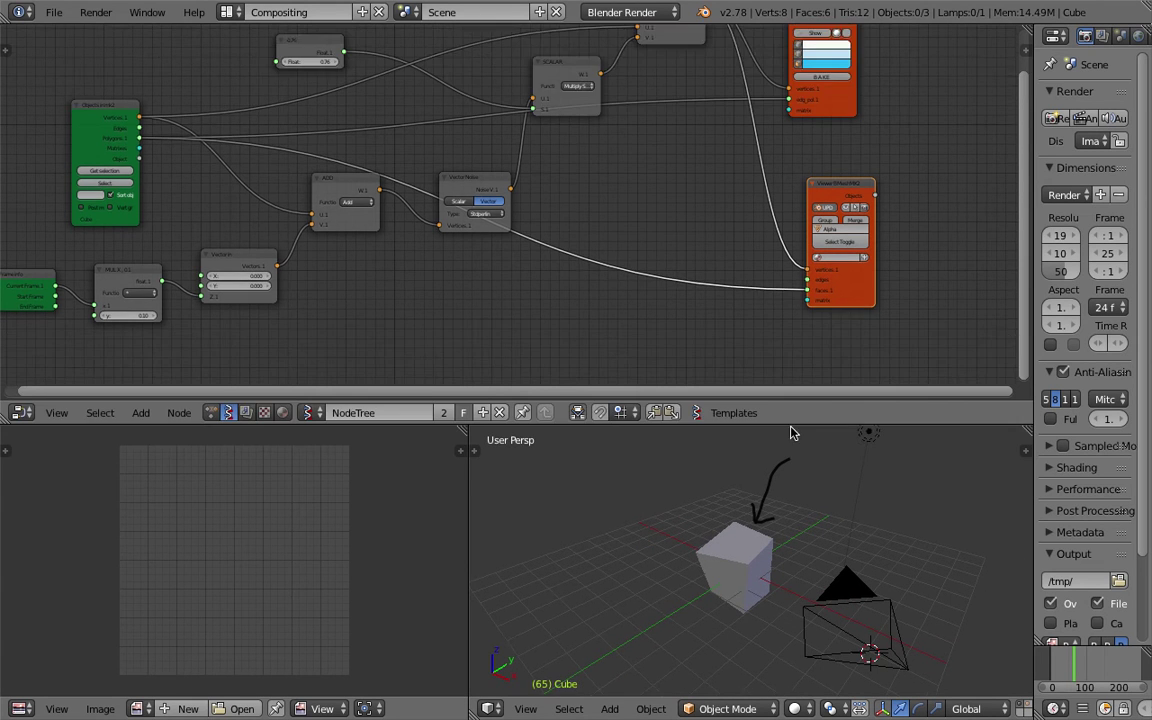
middle_drag(673, 300, 661, 216)
Add a Matrix in node and connect it to the viewer's matrix input.
key(space)
text(matrix)
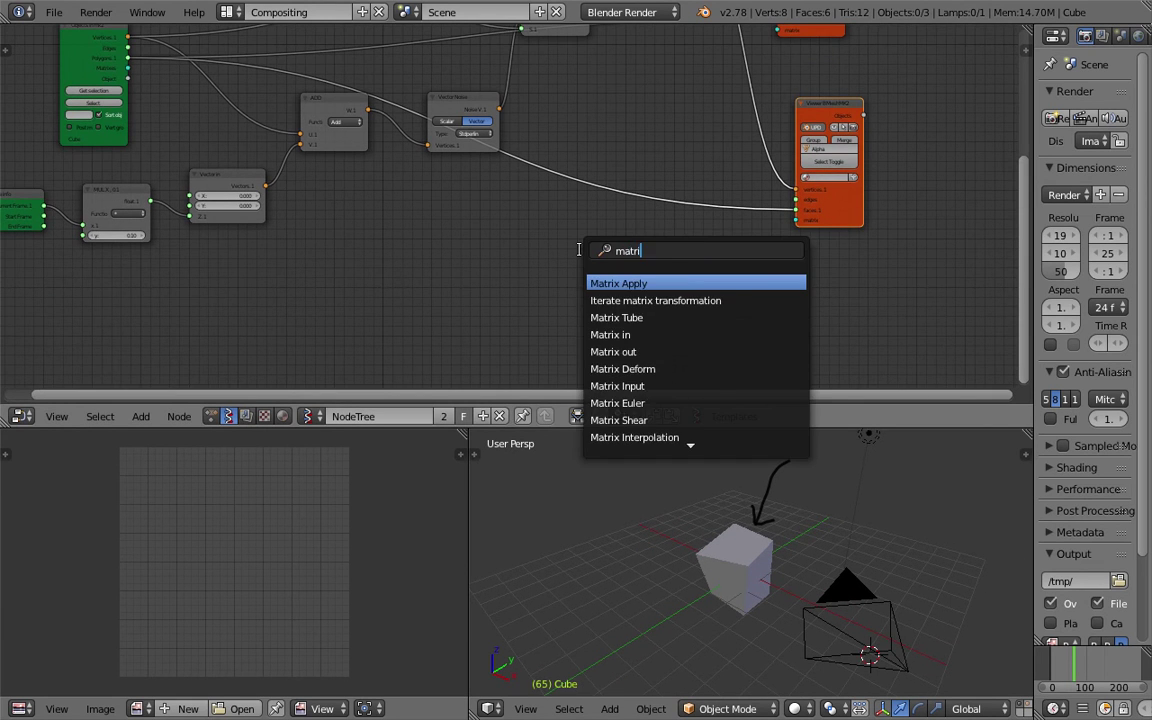
key(Down)
key(Down)
key(Down)
key(Return)
click(637, 258)
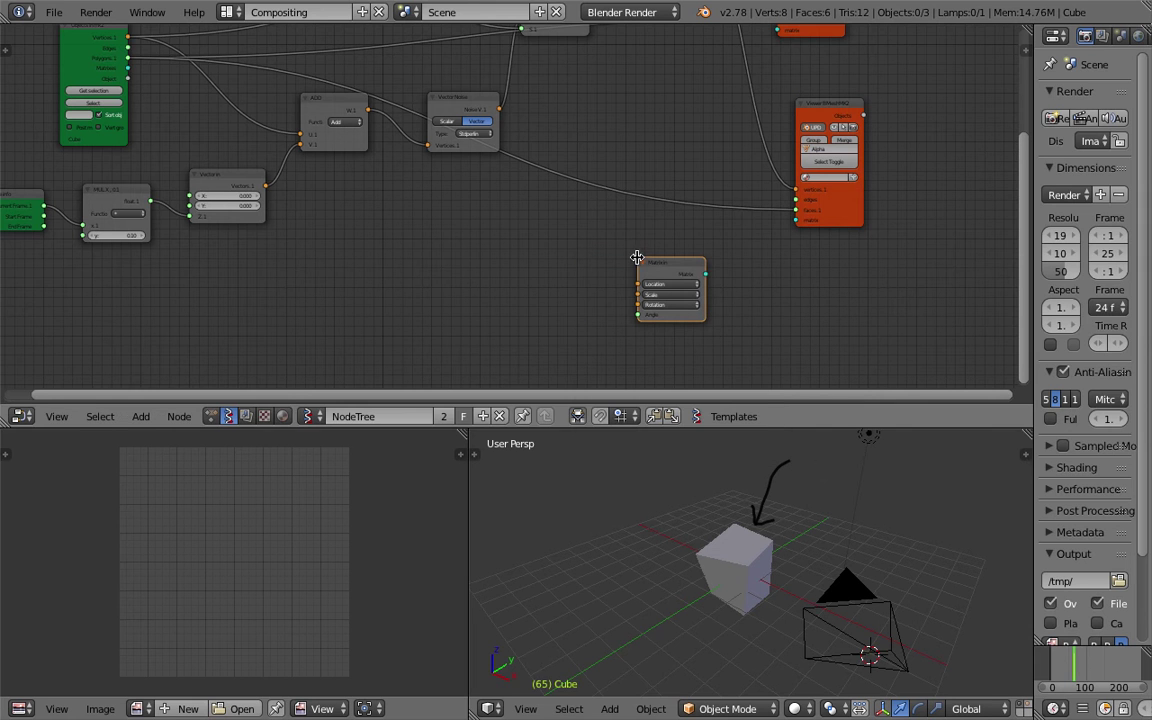
drag(698, 279, 798, 221)
Widen the Viewer BMeshMK2 node and turn on merging of output meshes.
scroll(731, 254, up, 1)
middle_drag(731, 254, 666, 306)
scroll(666, 306, up, 2)
middle_drag(724, 65, 575, 83)
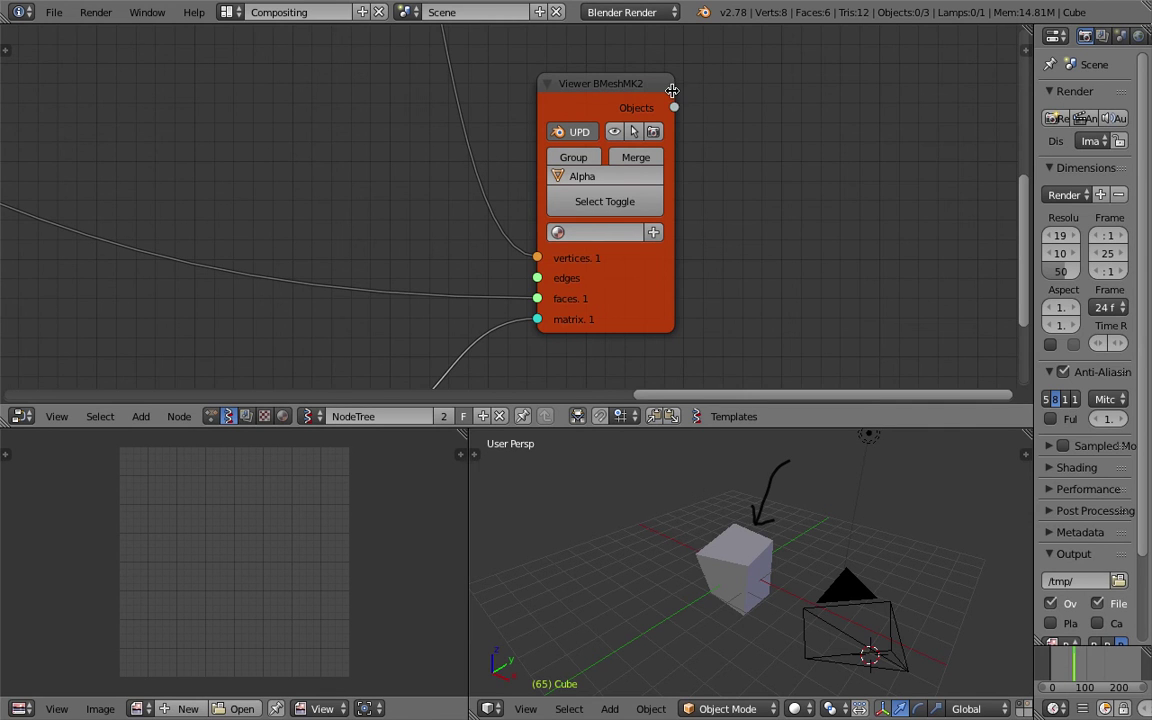
drag(672, 91, 706, 93)
click(655, 159)
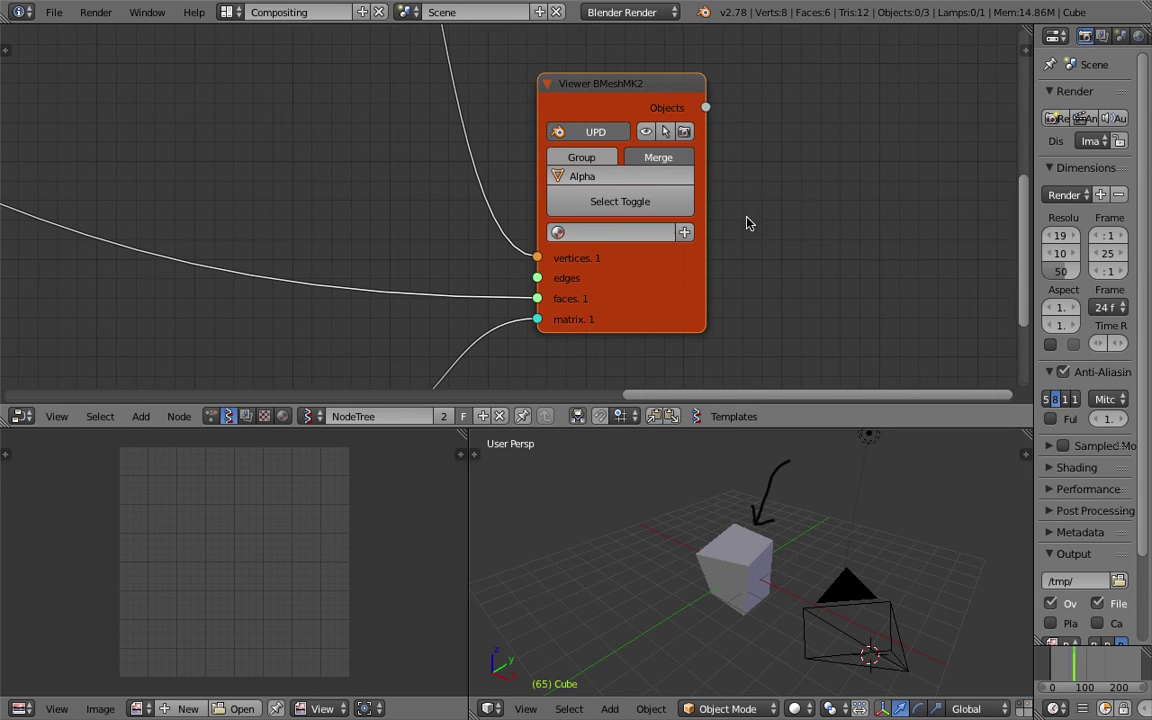
Move the camera and lamp to layer 2.
scroll(357, 157, down, 8)
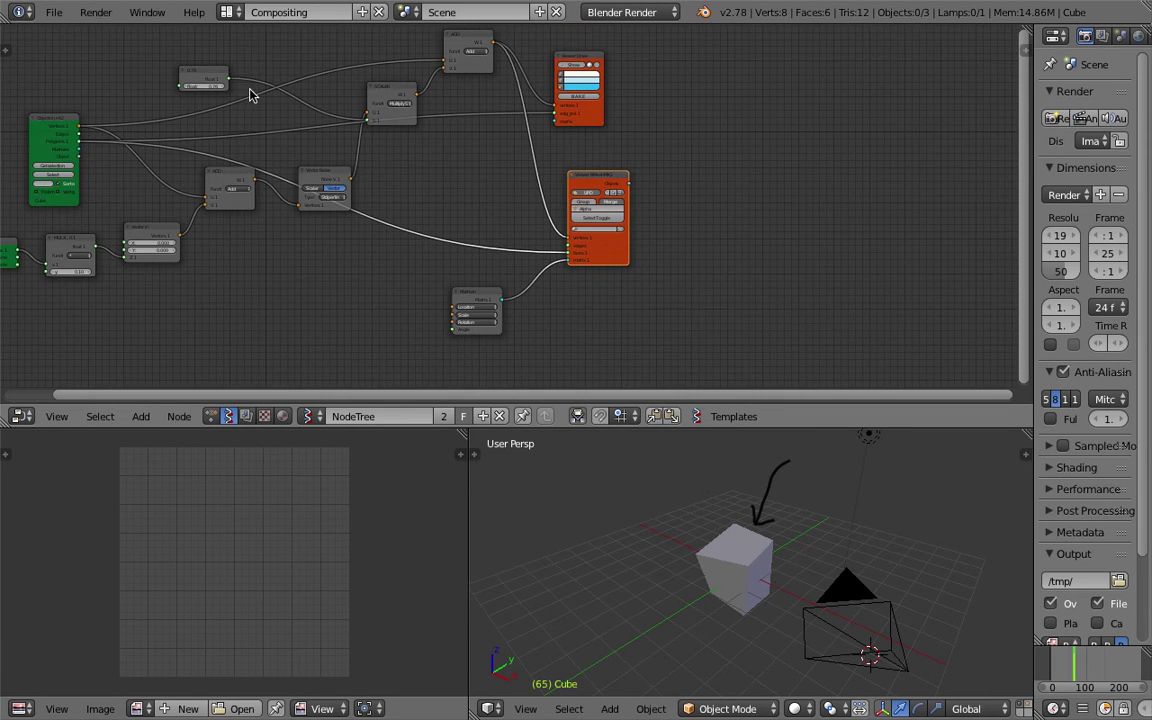
ctrl+scroll(407, 165, left, 4)
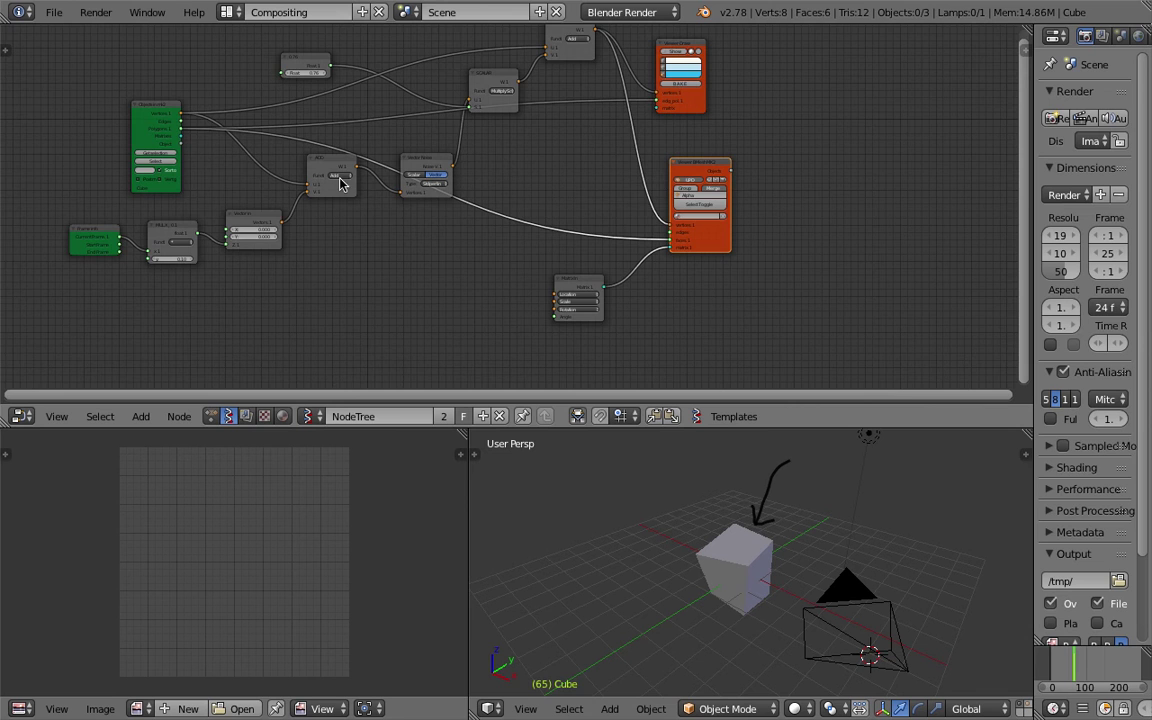
shift+scroll(471, 159, down, 3)
scroll(540, 150, up, 3)
scroll(630, 90, up, 1)
ctrl+scroll(728, 198, left, 3)
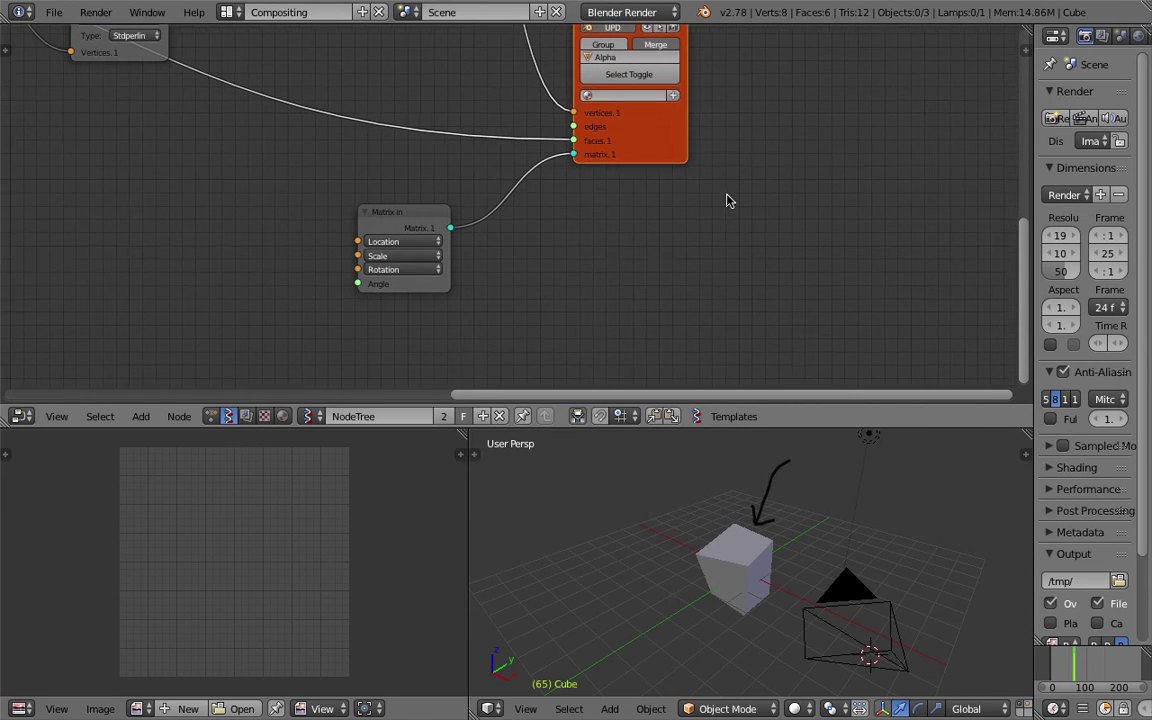
shift+scroll(756, 272, down, 2)
scroll(727, 541, down, 3)
middle_drag(727, 541, 830, 555)
right_click(862, 557)
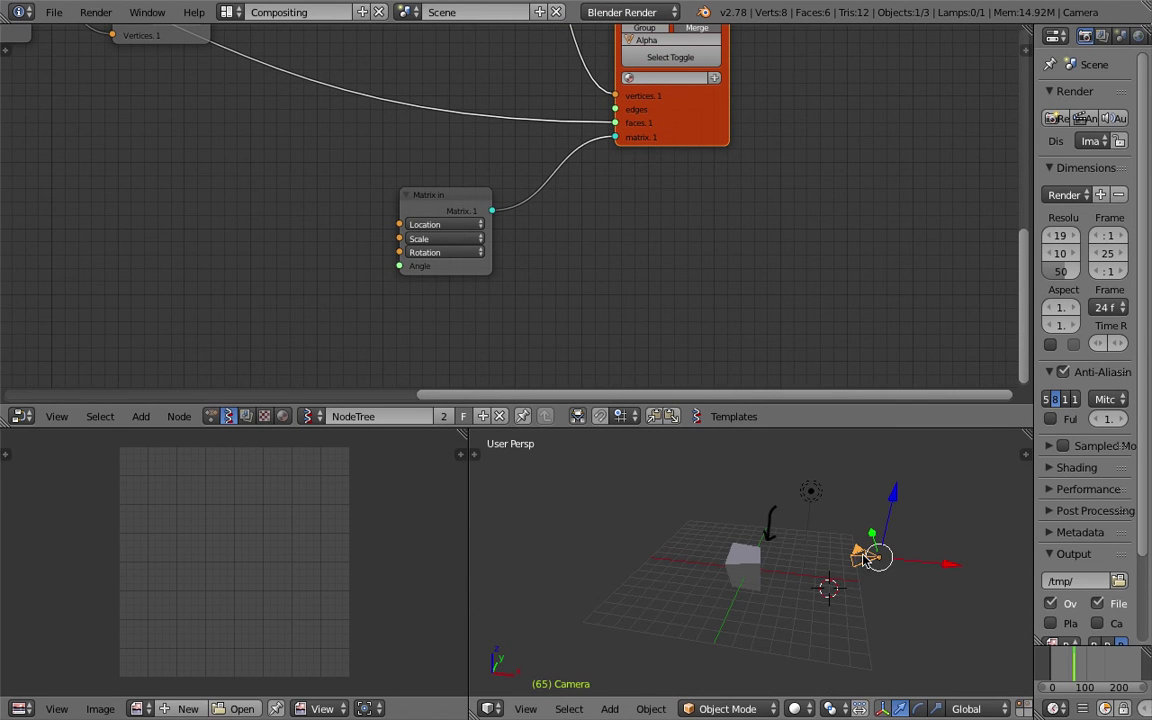
shift+right_click(810, 493)
key(m)
key(2)
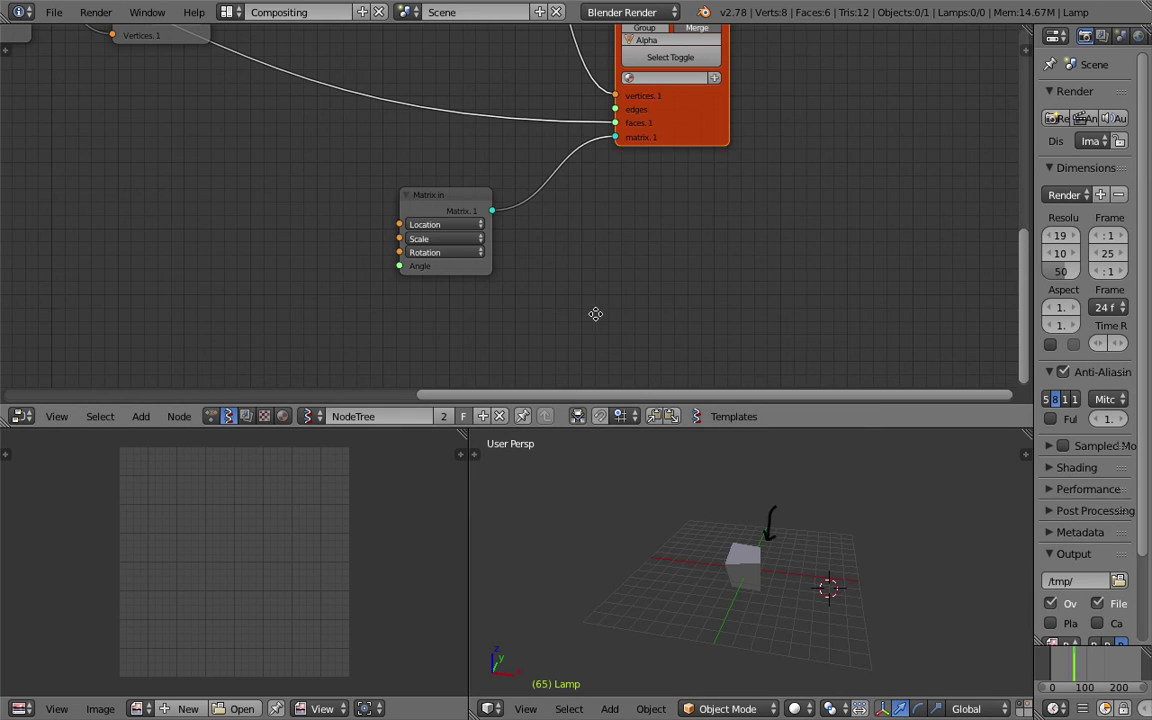
ctrl+scroll(297, 202, left, 2)
ctrl+scroll(297, 202, left, 2)
Add a Plane node feeding Matrix in Location, with a 6×5 grid and wider step.
key(shift+a)
click(294, 187)
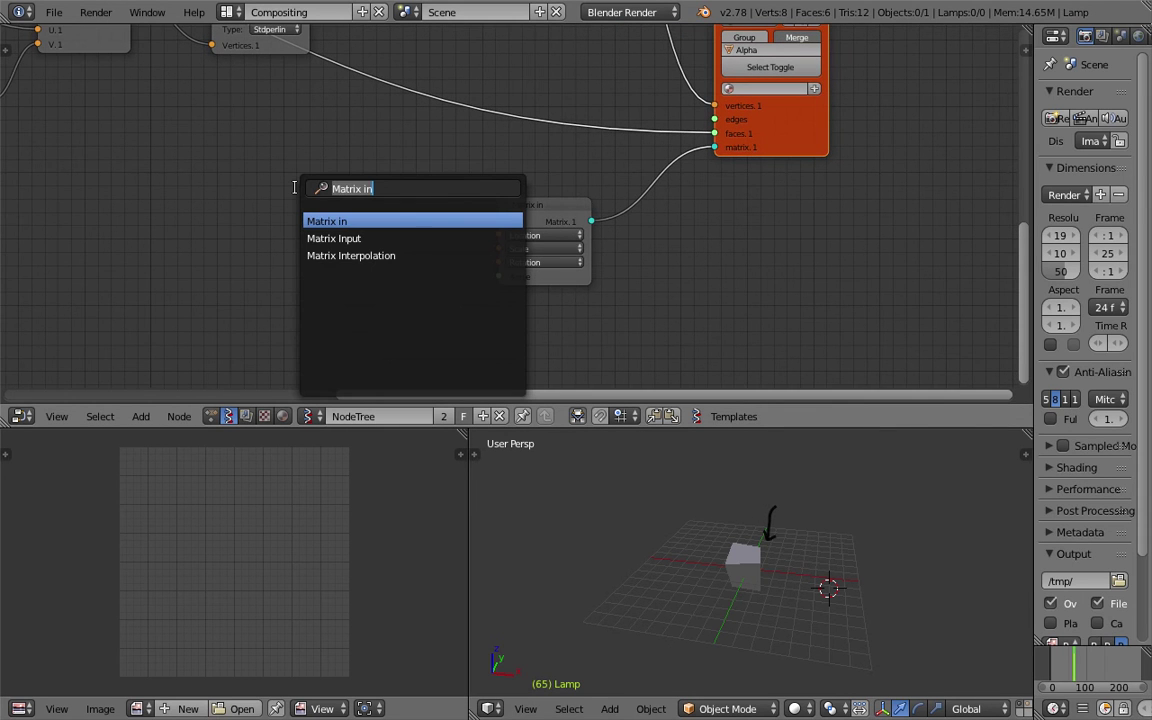
text(plane)
key(Return)
click(303, 213)
drag(390, 237, 498, 236)
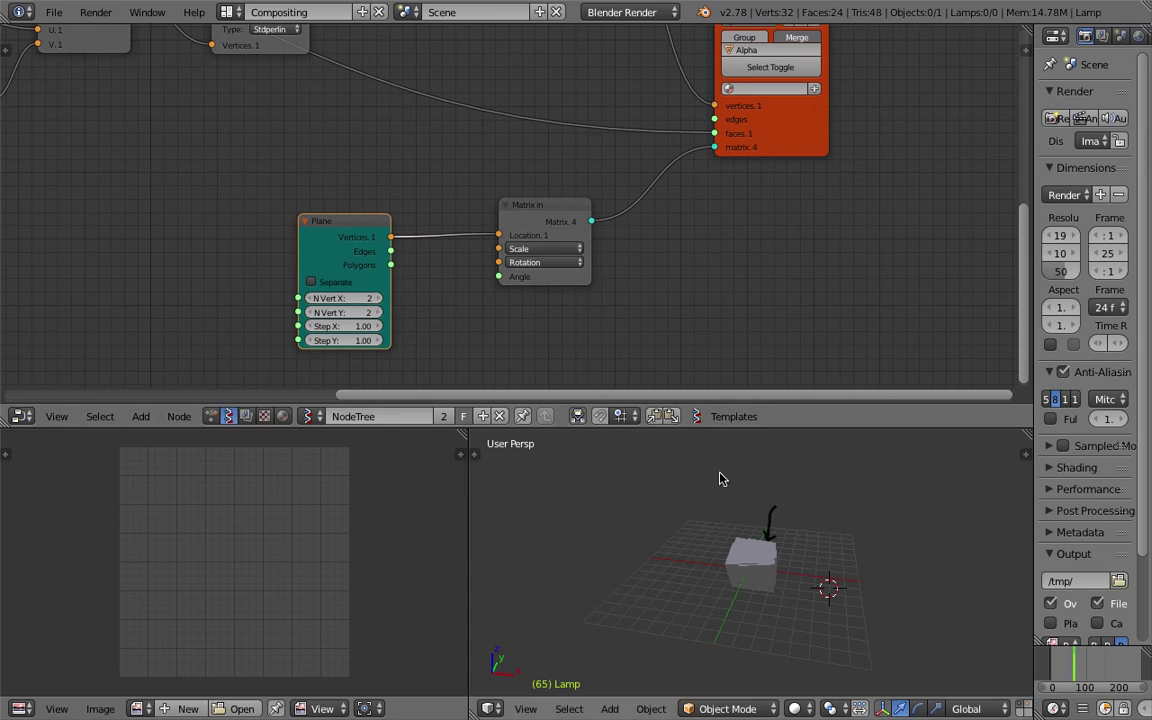
drag(340, 326, 385, 340)
drag(373, 299, 395, 313)
Turn Merge off so the grid outputs the cubes as separate objects.
middle_drag(857, 566, 777, 512)
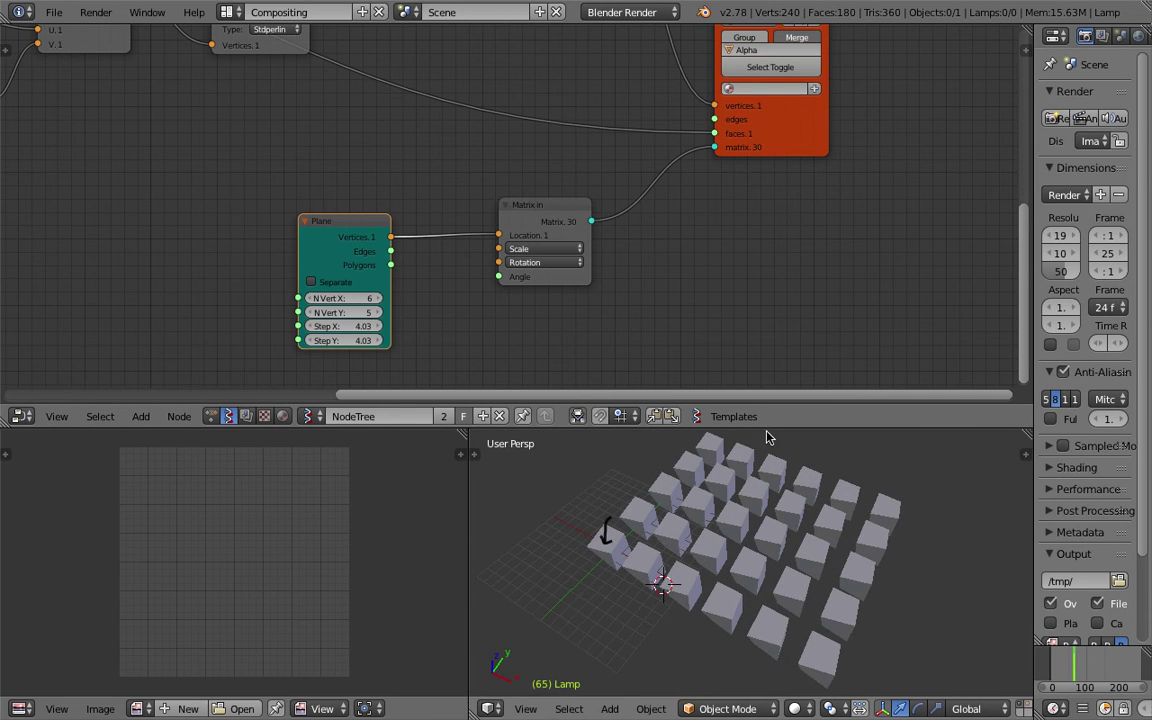
drag(765, 428, 765, 367)
right_click(797, 448)
middle_drag(797, 448, 738, 446)
middle_drag(771, 202, 663, 335)
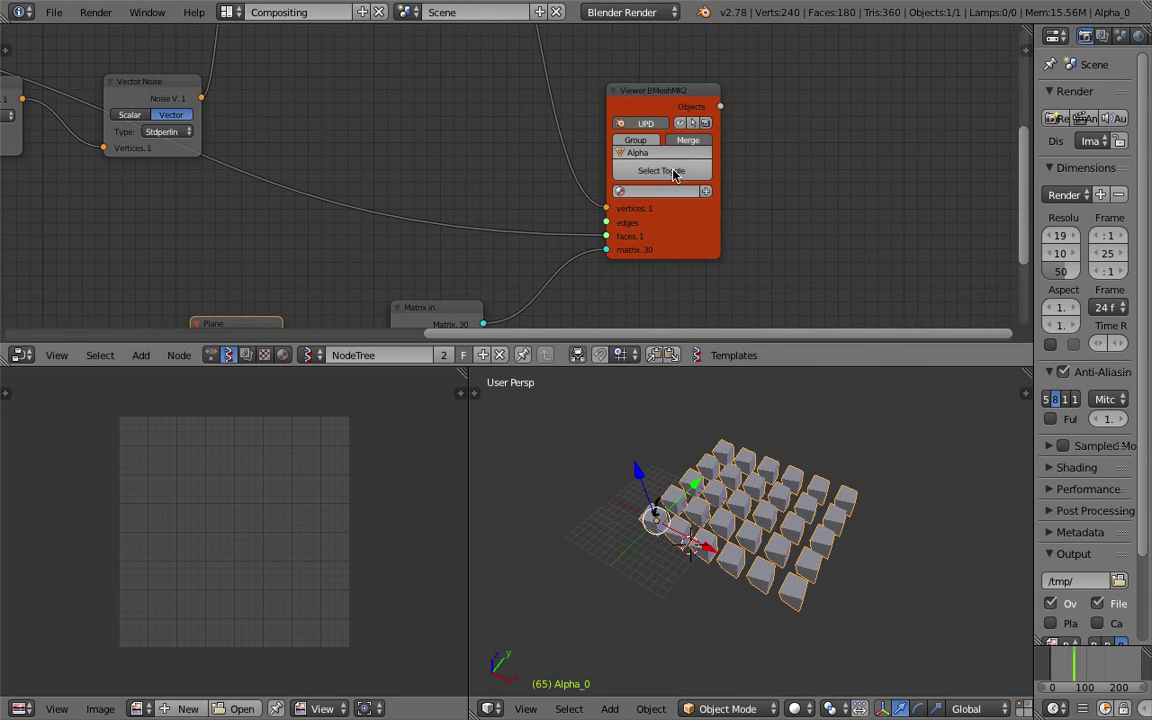
click(688, 141)
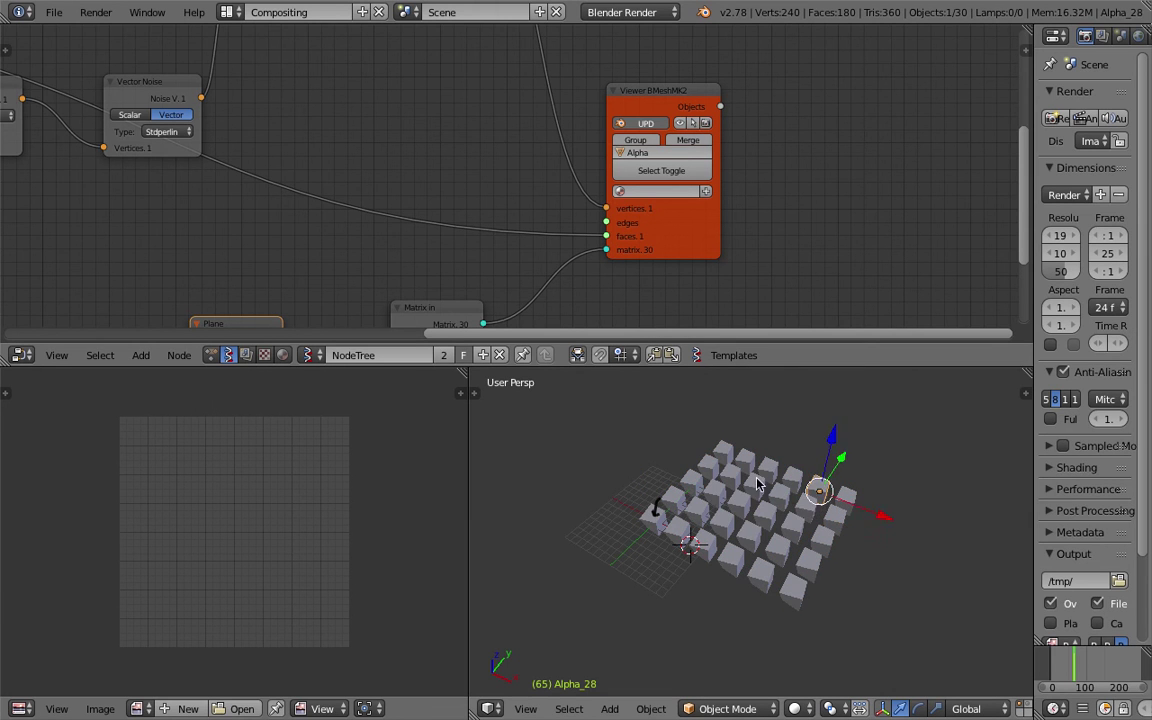
Select several individual cubes to confirm they are separate objects.
right_click(752, 518)
right_click(742, 495)
scroll(712, 488, up, 3)
right_click(765, 486)
middle_drag(767, 470, 833, 516)
right_click(810, 468)
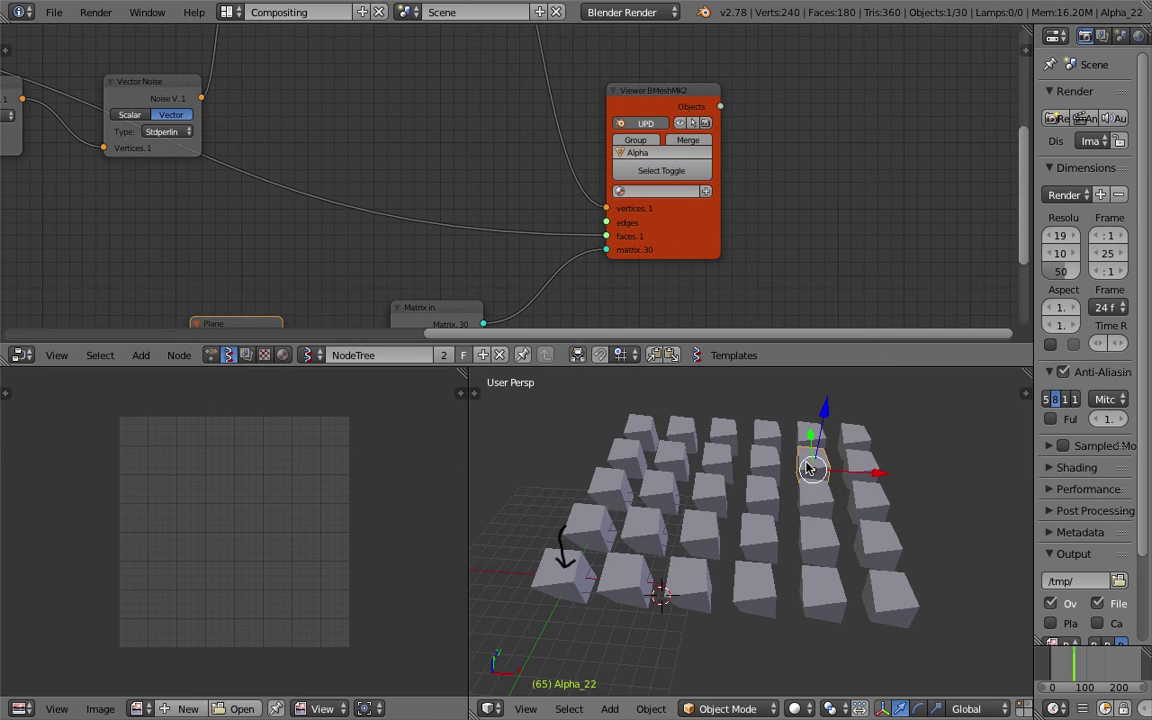
key(ctrl+s)
mouse_move(722, 484)
shift+middle_down()
mouse_move(674, 453)
mouse_move(700, 490)
shift+middle_up()
click(674, 453)
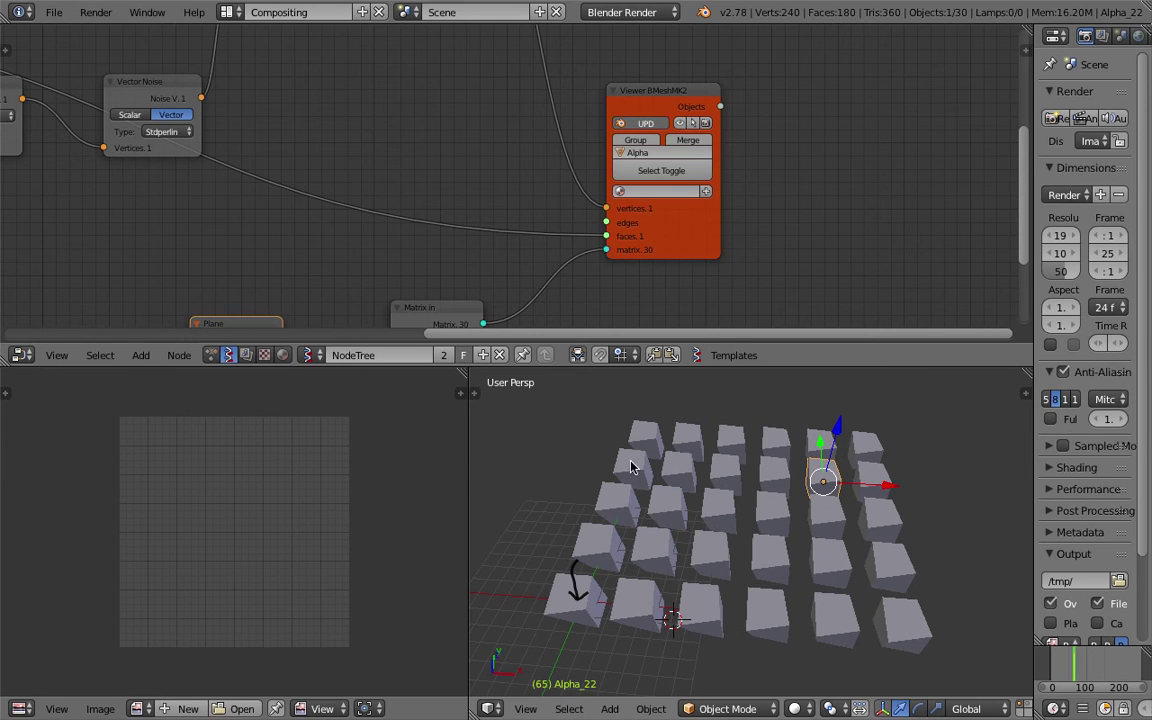
click(54, 12)
Save the project as livenoding_pitstop_005.blend.
click(113, 162)
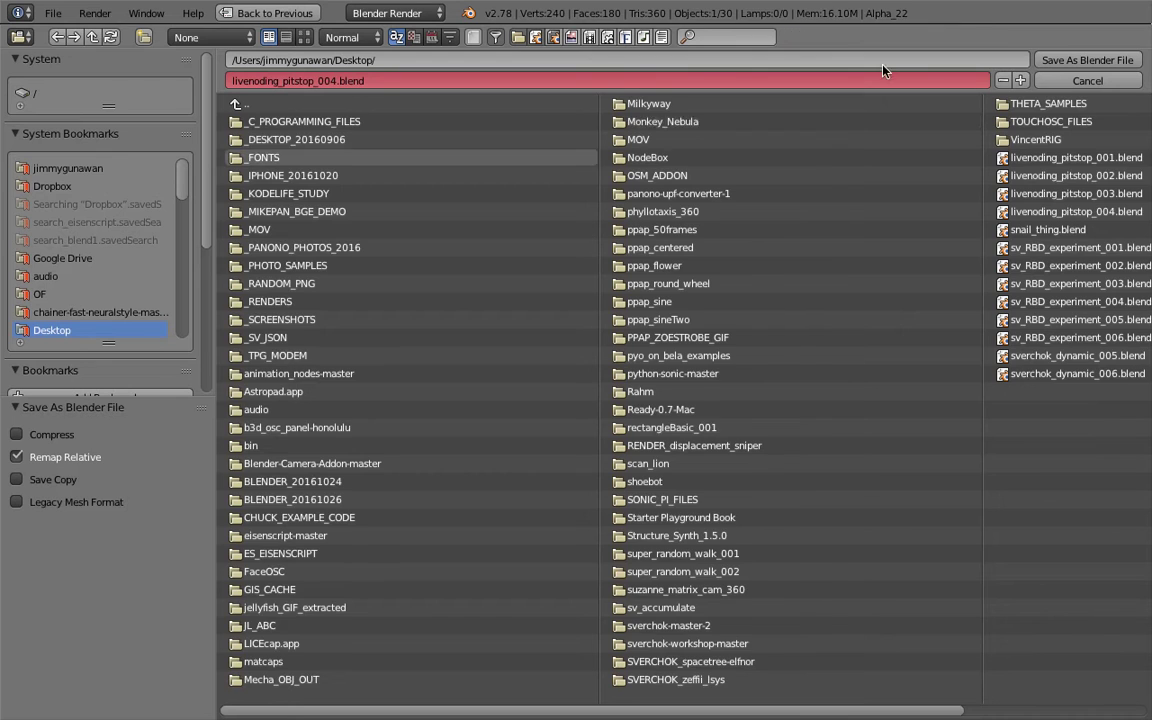
click(1022, 80)
click(1087, 60)
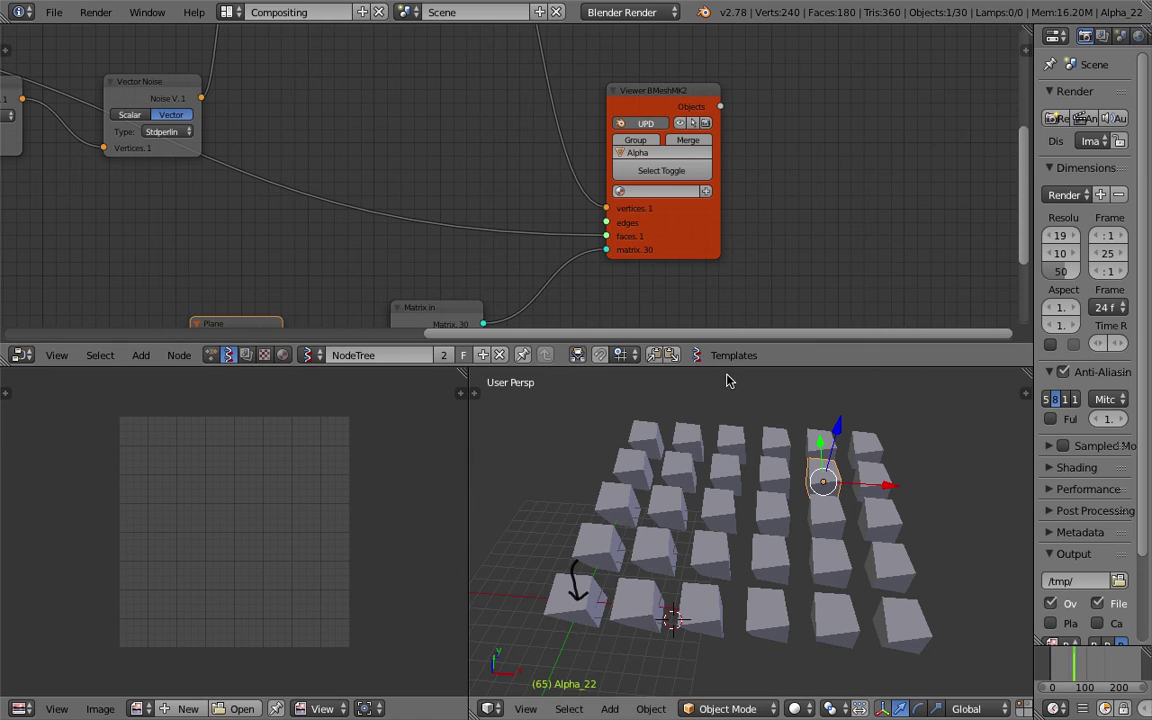
drag(727, 368, 727, 400)
mouse_move(640, 600)
middle_down()
mouse_move(717, 571)
mouse_move(640, 615)
middle_up()
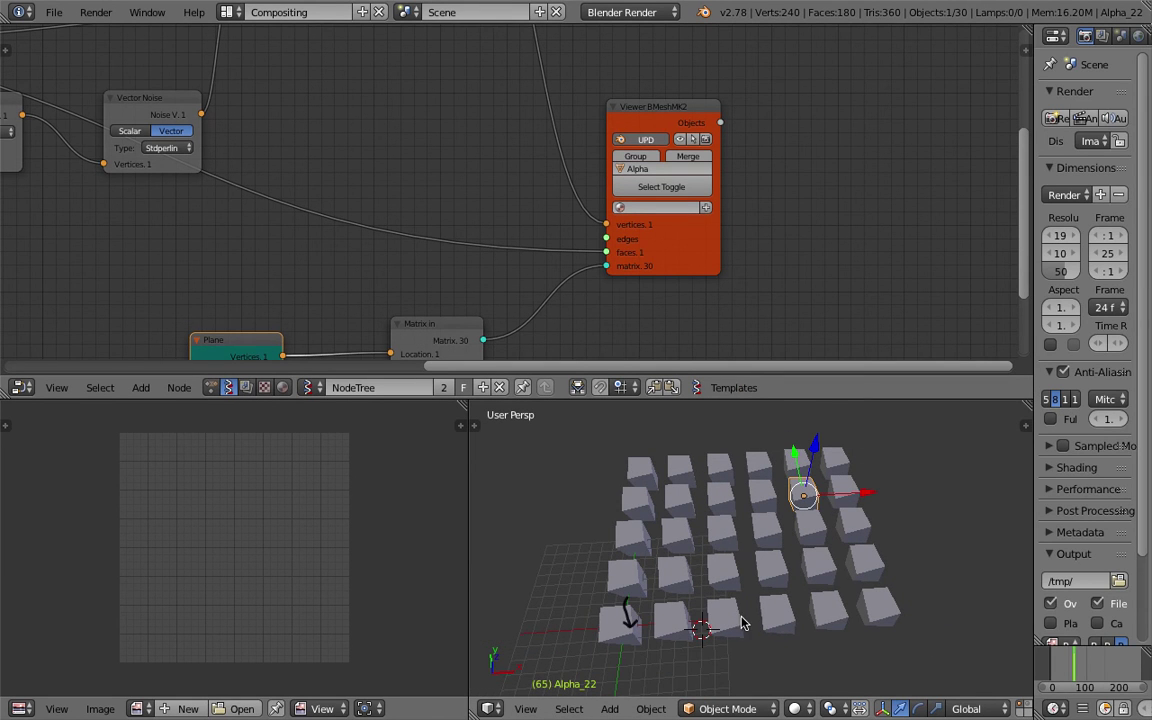
middle_drag(870, 495, 722, 534)
scroll(722, 534, down, 3)
Move the Plane node up to expose its step fields.
middle_drag(404, 268, 455, 145)
drag(316, 237, 324, 191)
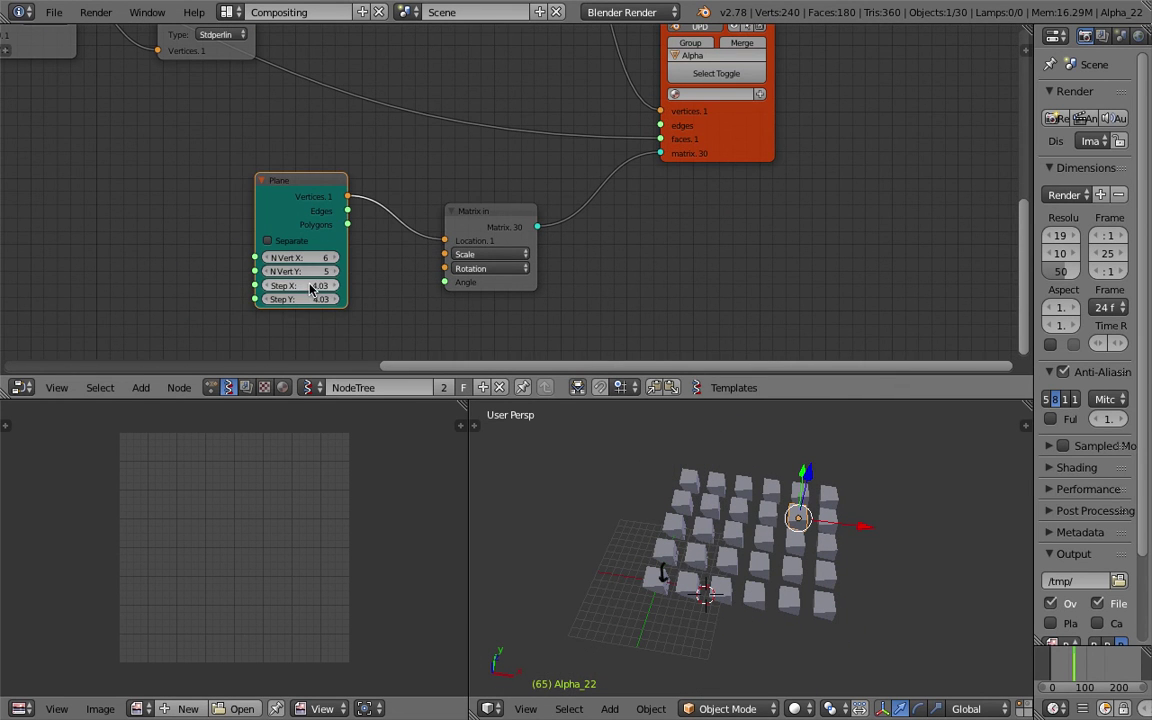
shift+scroll(409, 278, up, 2)
scroll(415, 277, down, 2)
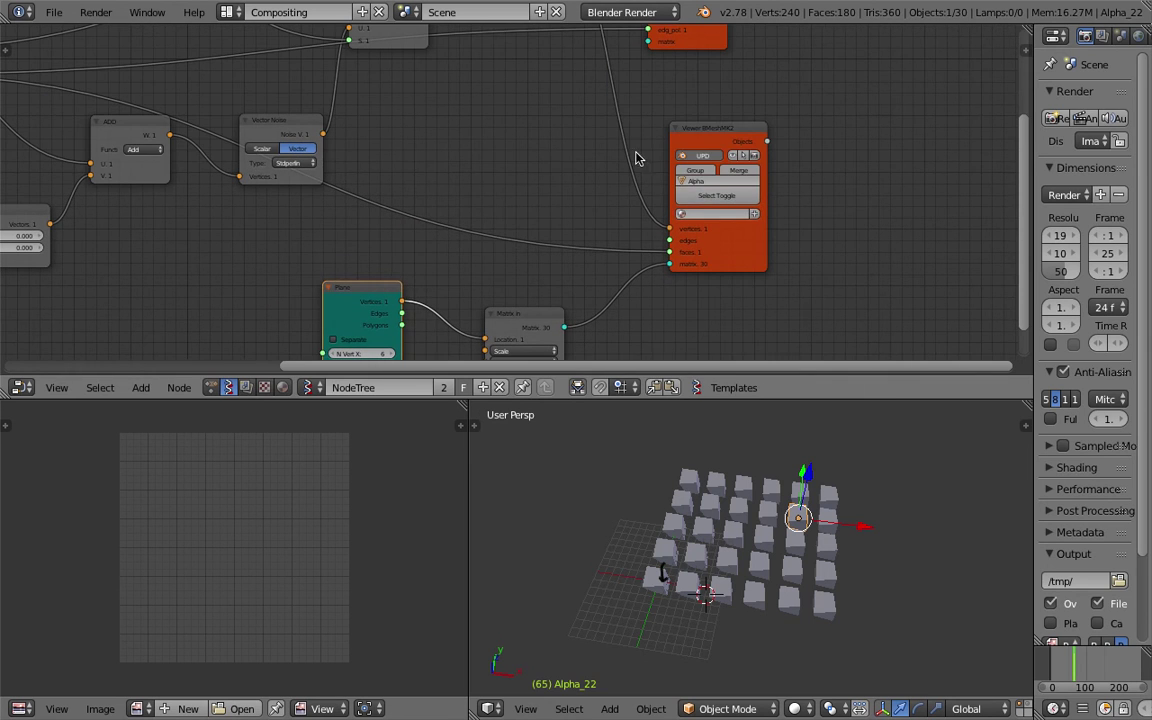
scroll(757, 427, up, 2)
ctrl+scroll(545, 290, up, 8)
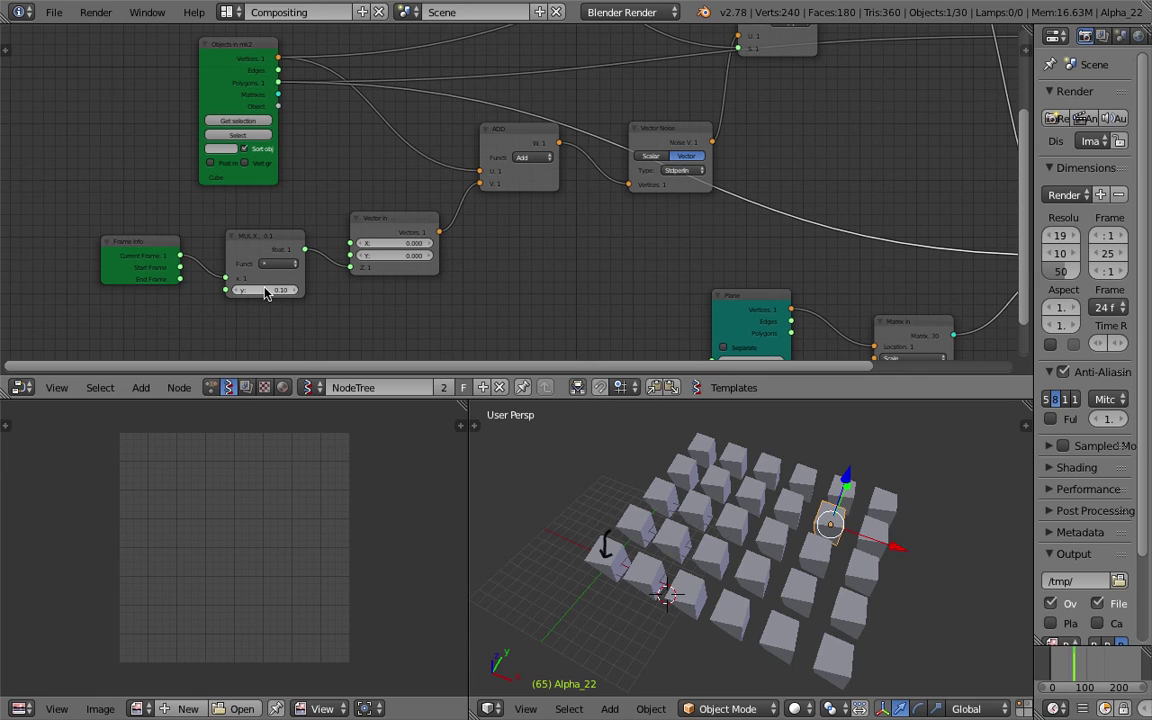
scroll(1106, 710, down, 5)
scroll(1106, 710, down, 3)
Play the animation and stop at frame 99 with the cubes noise-deformed.
click(1120, 709)
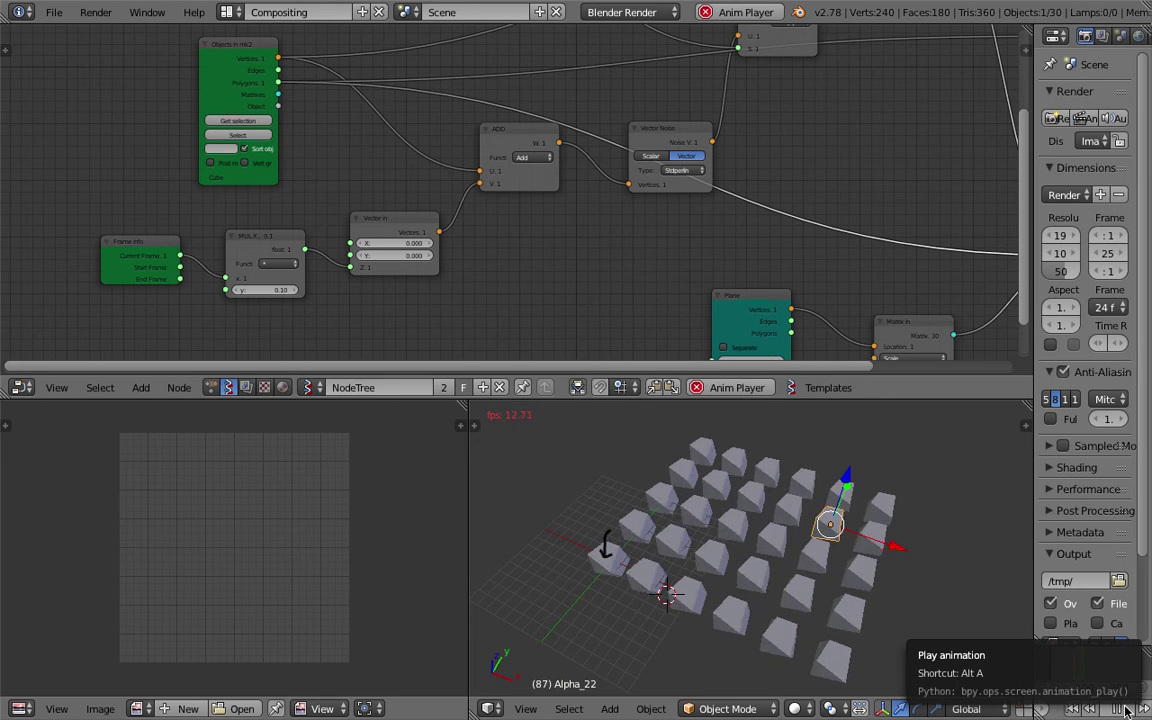
click(1125, 710)
mouse_move(920, 544)
middle_down()
mouse_move(897, 553)
mouse_move(852, 530)
mouse_move(850, 545)
middle_up()
scroll(489, 175, down, 3)
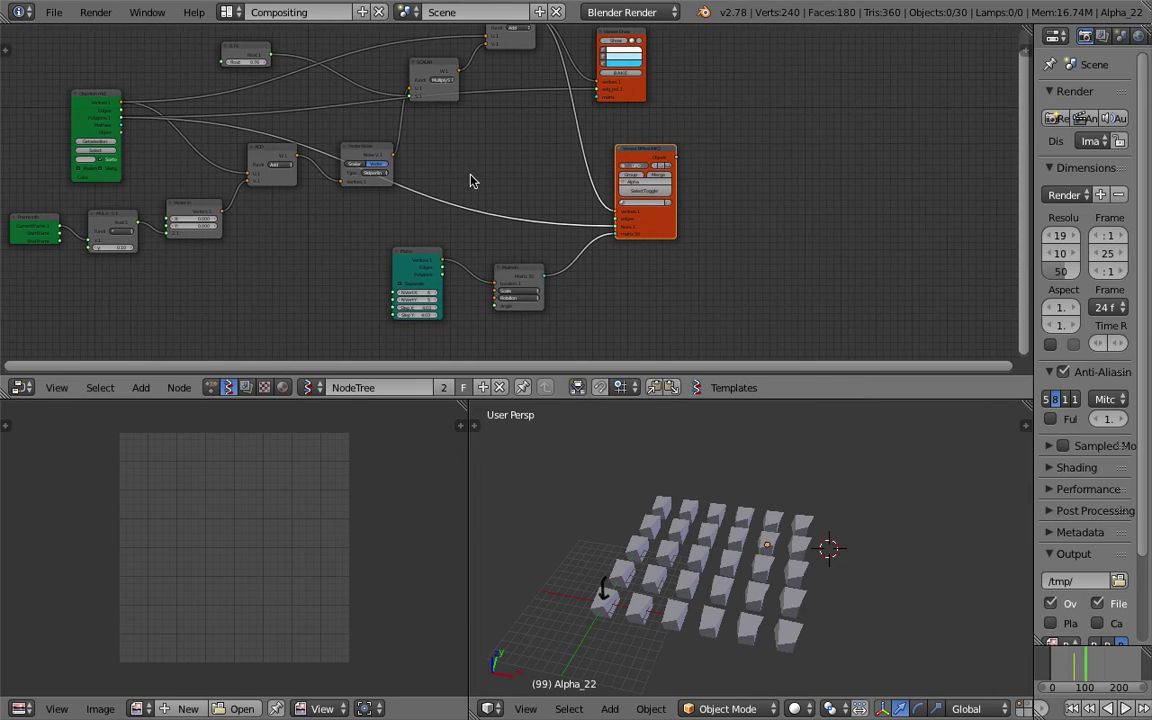
scroll(465, 174, up, 1)
middle_drag(411, 173, 443, 189)
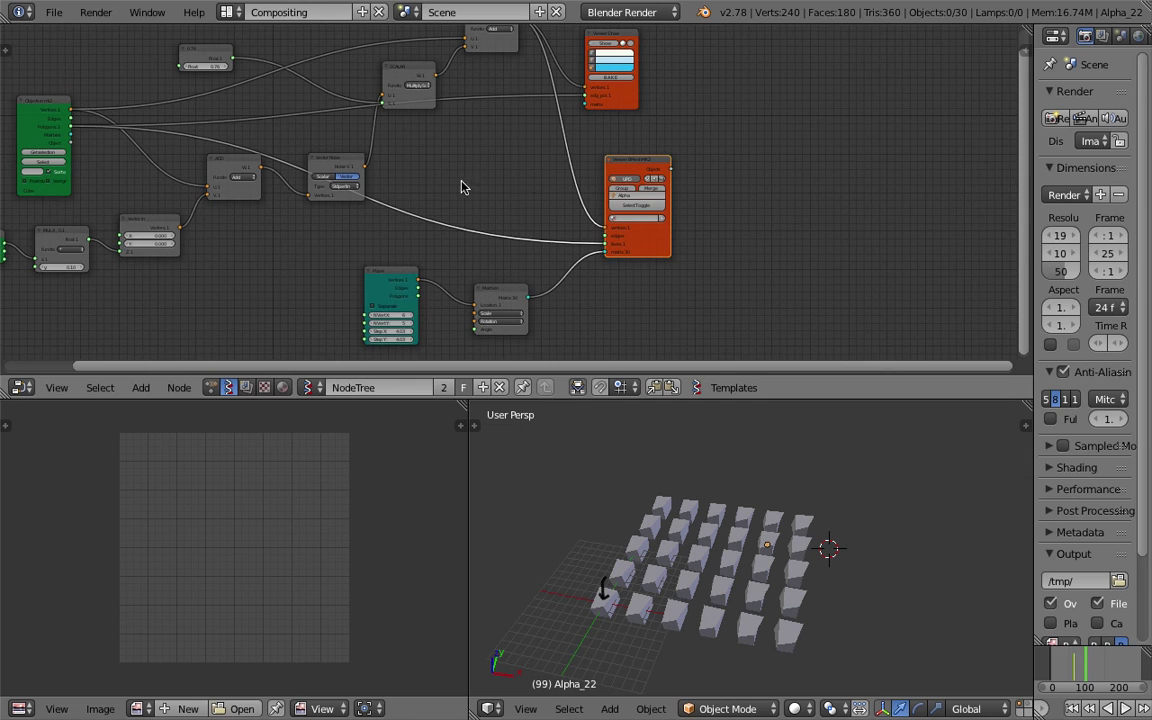
Turn on Merge in the BMesh viewer node so the cube grid becomes one object.
drag(626, 165, 686, 149)
key(KP_Decimal)
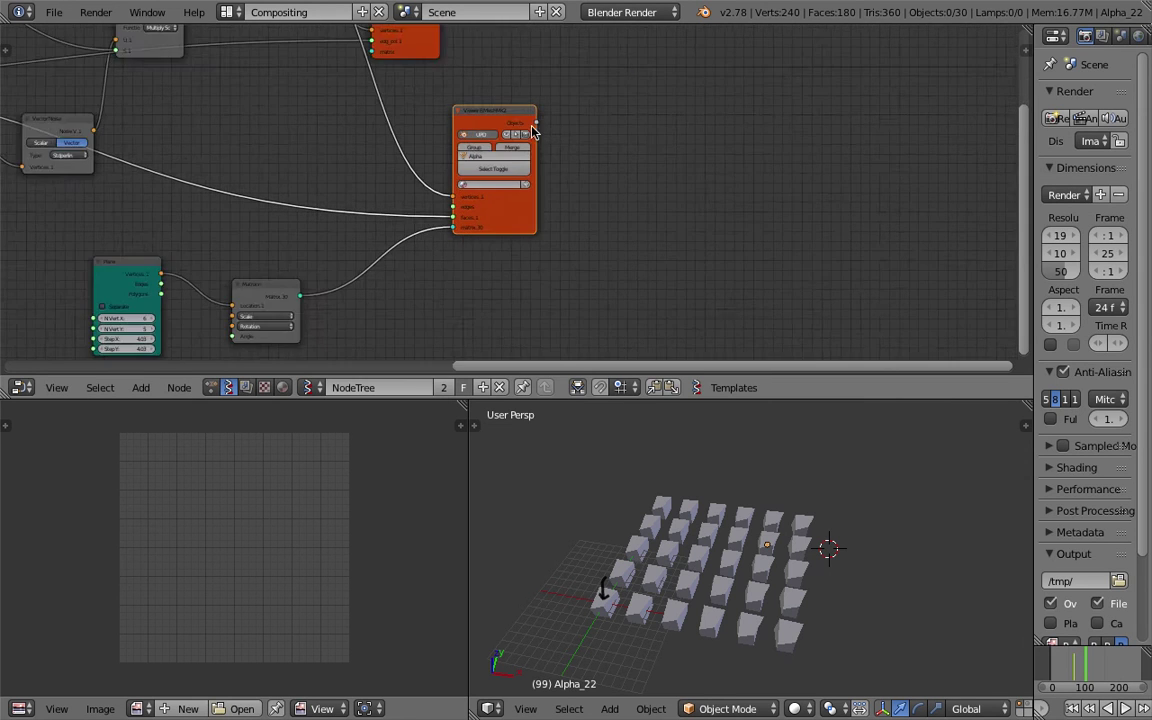
click(515, 140)
scroll(600, 141, down, 1)
middle_drag(669, 141, 480, 176)
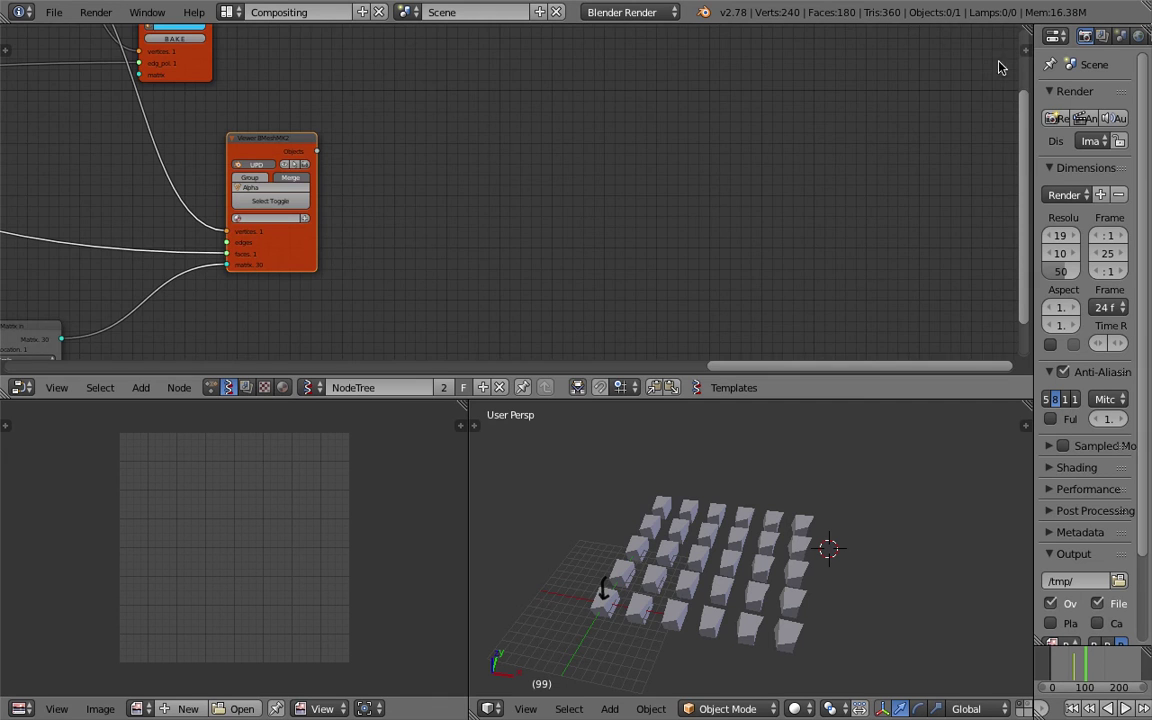
Move the Viewer Draw node to the right, detached from all its links.
ctrl+scroll(507, 183, left, 10)
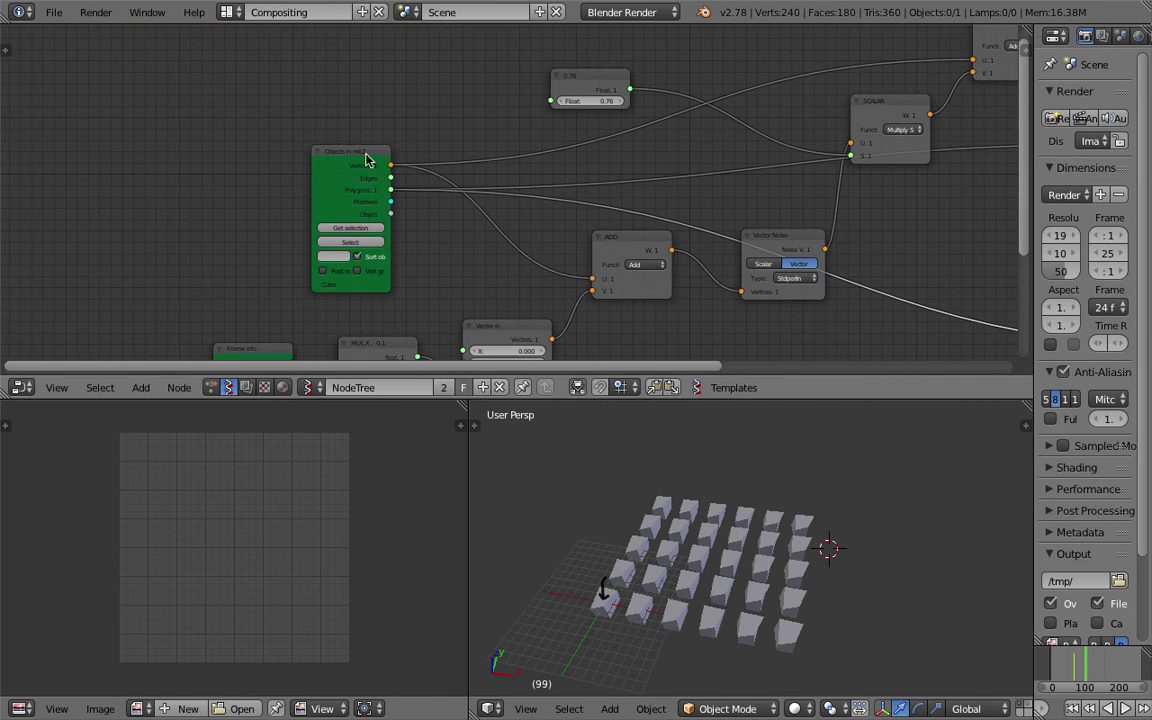
ctrl+scroll(369, 178, right, 2)
shift+scroll(360, 211, down, 2)
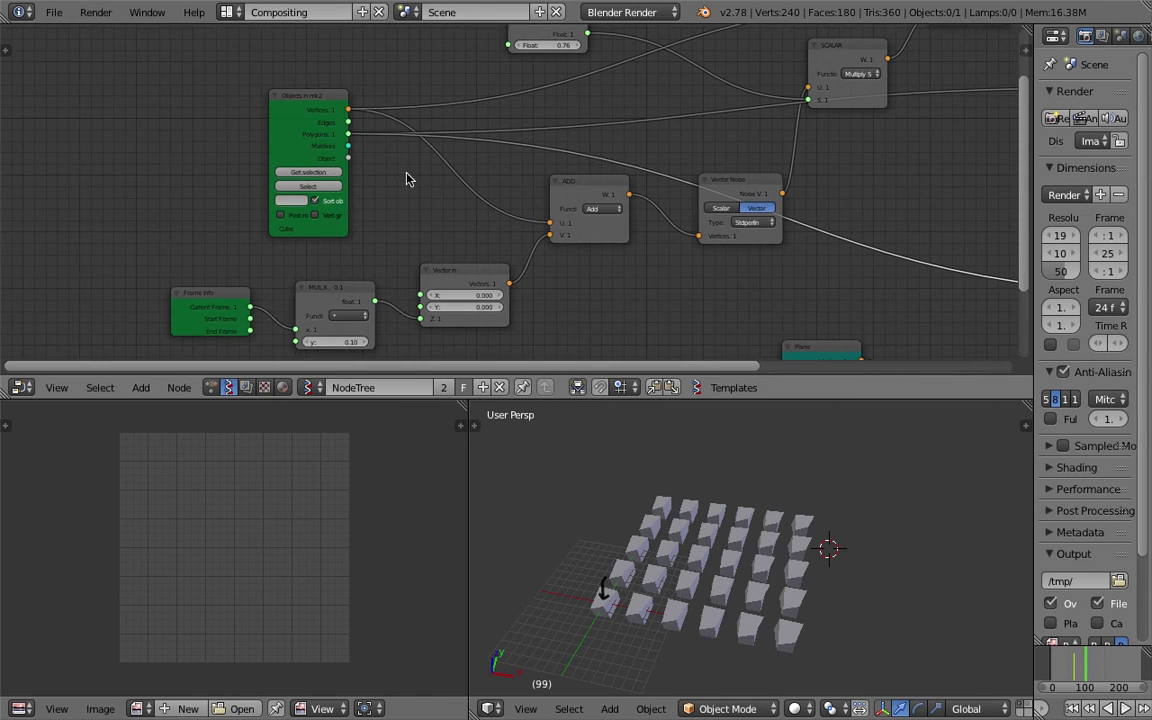
shift+scroll(437, 216, up, 1)
scroll(463, 211, down, 2)
ctrl+scroll(558, 170, right, 5)
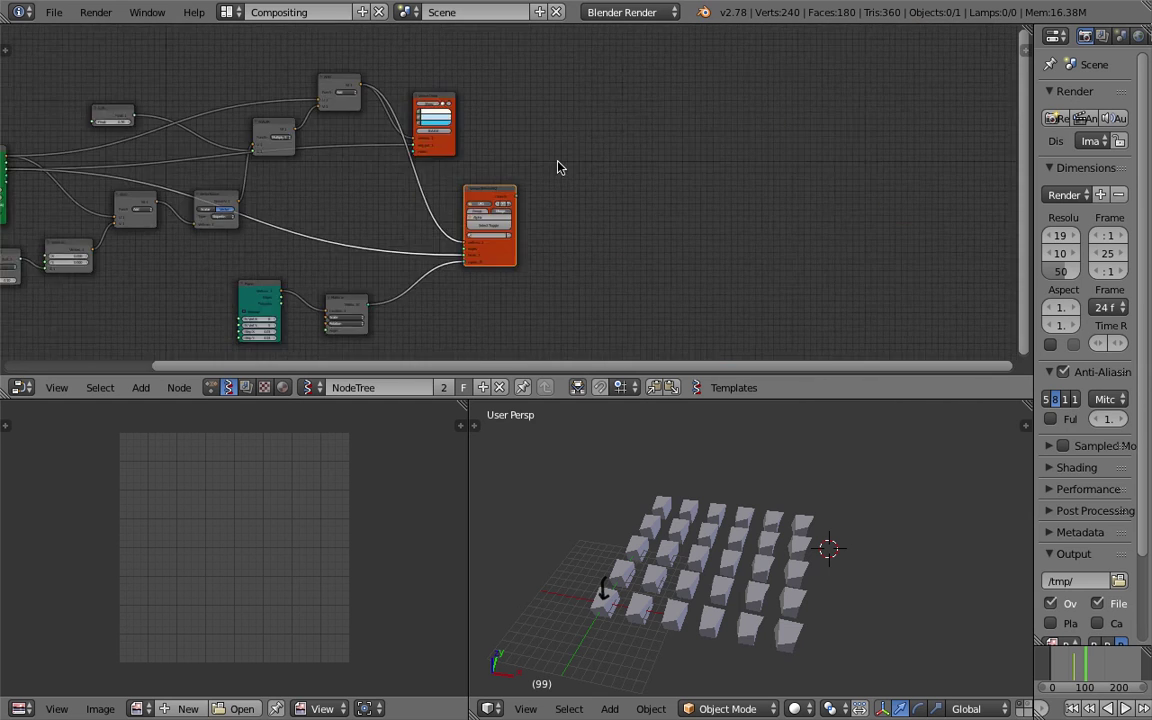
scroll(458, 172, up, 1)
shift+scroll(360, 103, up, 1)
drag(283, 84, 489, 62)
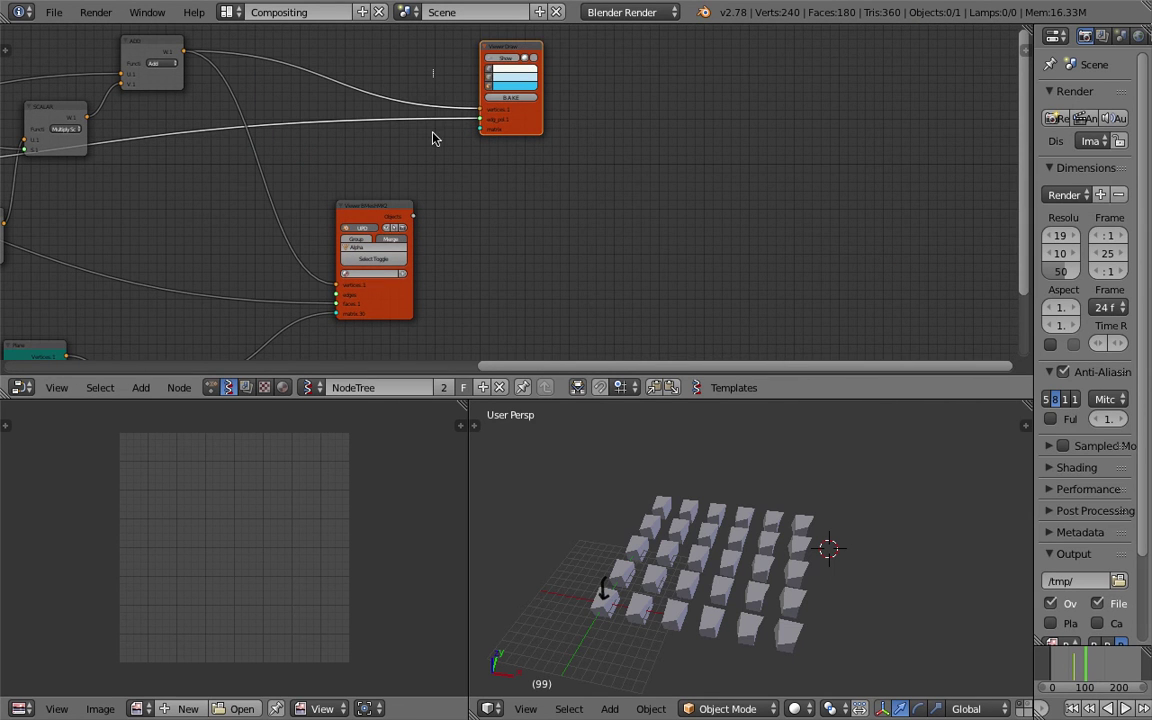
key(alt+d)
click(788, 147)
Show the Viewer Draw node's properties in the sidebar, collapsing the Properties and Grease Pencil sections.
ctrl+scroll(788, 147, right, 3)
click(1019, 49)
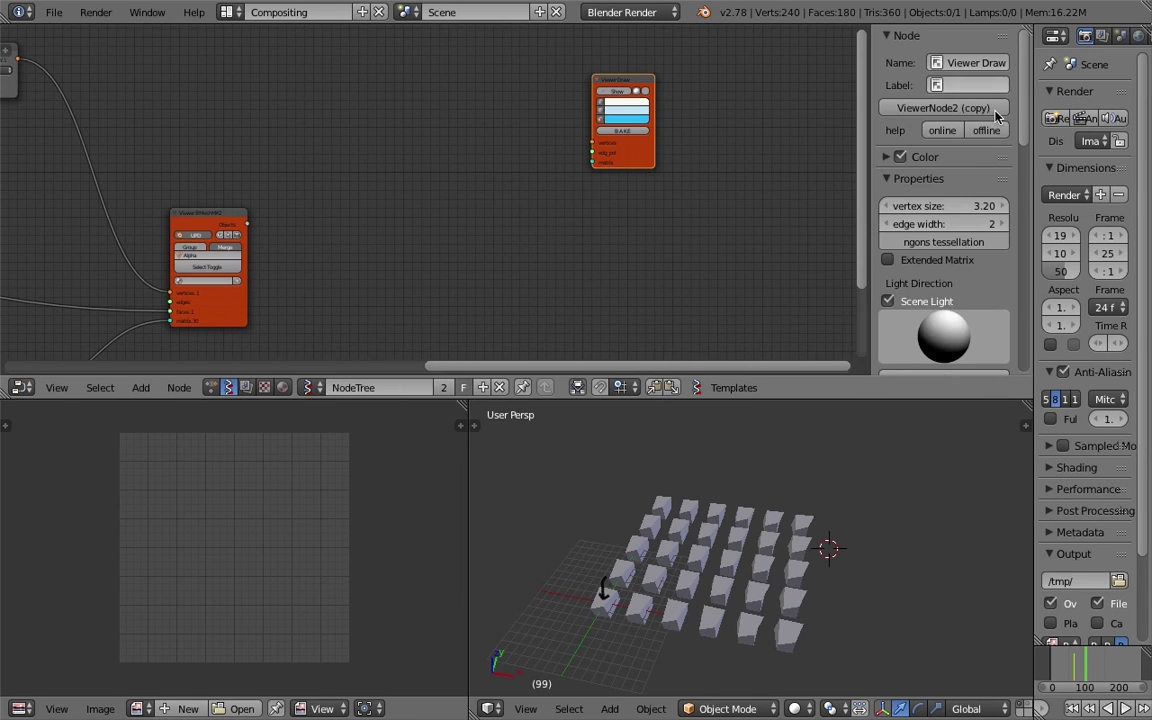
scroll(932, 285, down, 5)
scroll(930, 275, up, 2)
scroll(930, 268, up, 5)
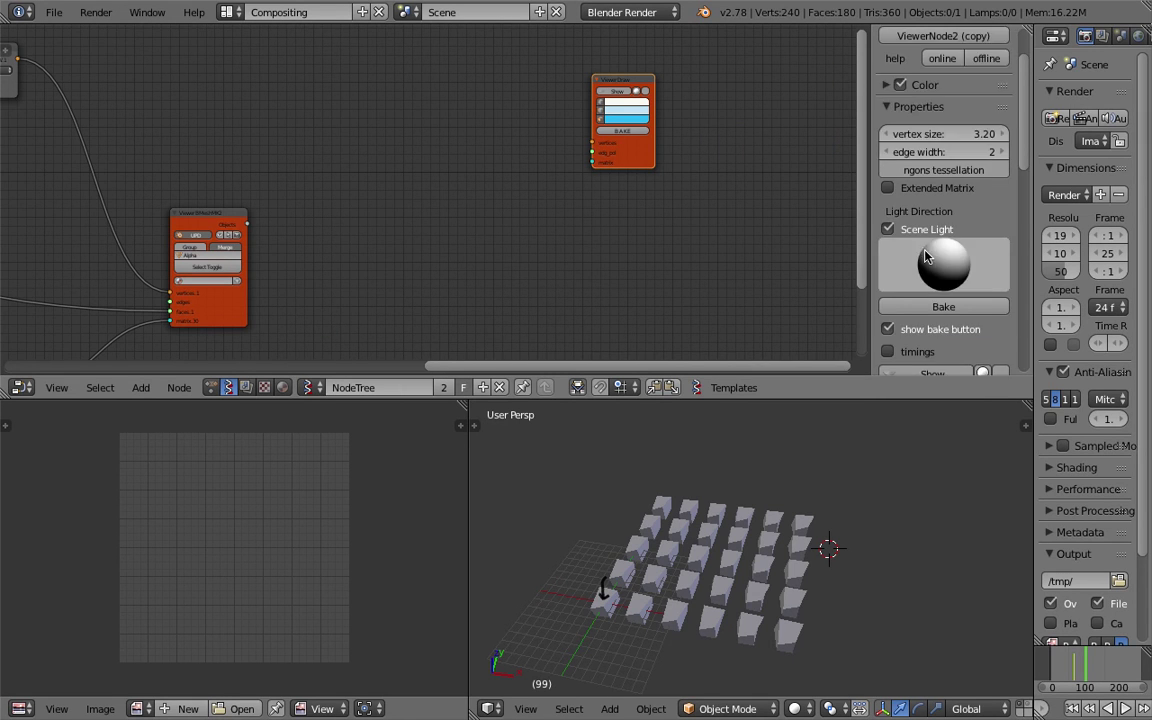
click(905, 178)
click(899, 203)
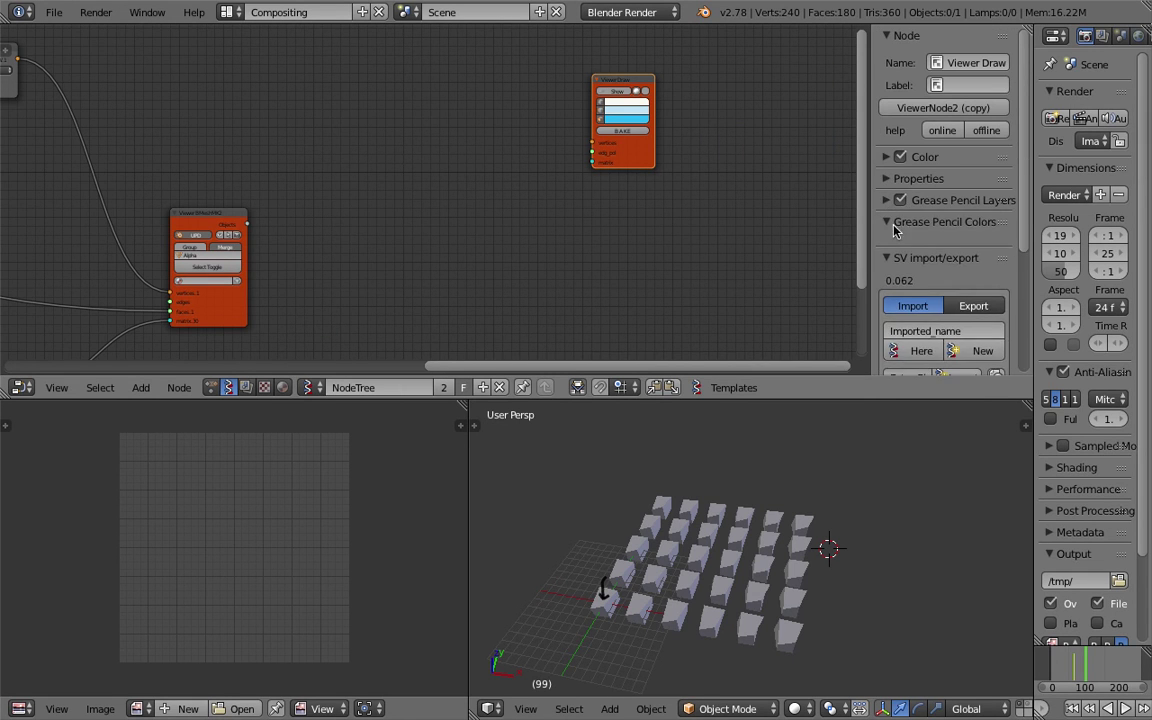
scroll(920, 250, down, 3)
Import the noise_deformer.json node tree and place the imported nodes further right.
click(918, 283)
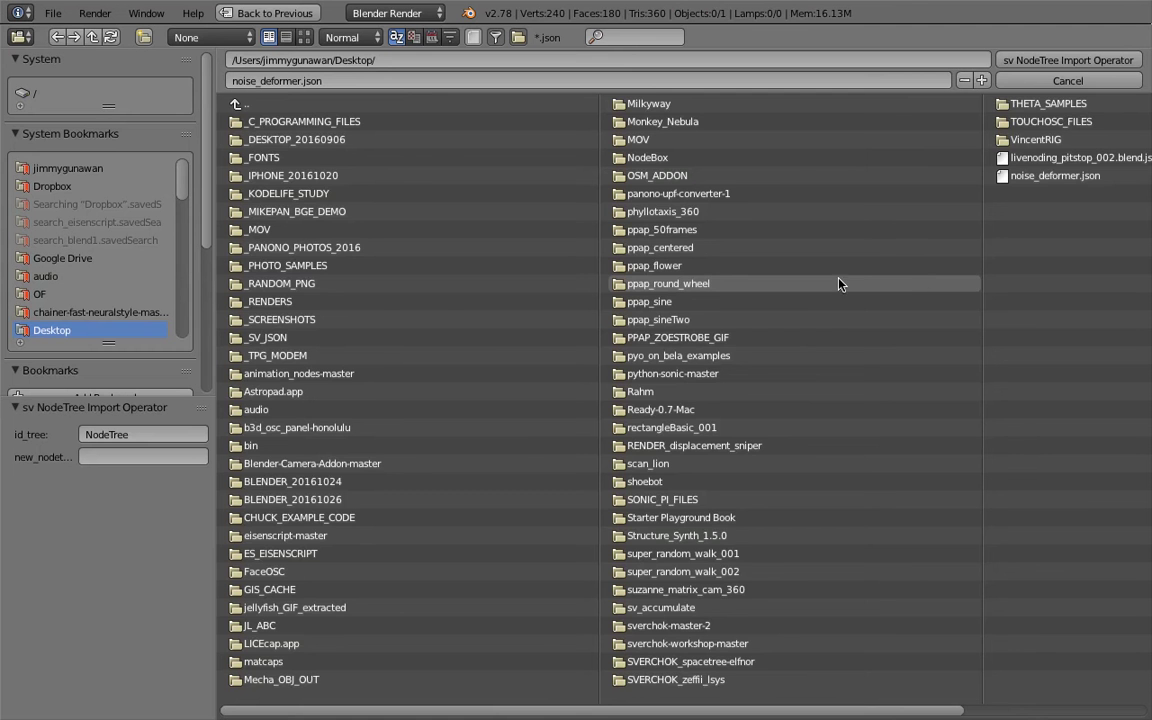
click(1037, 178)
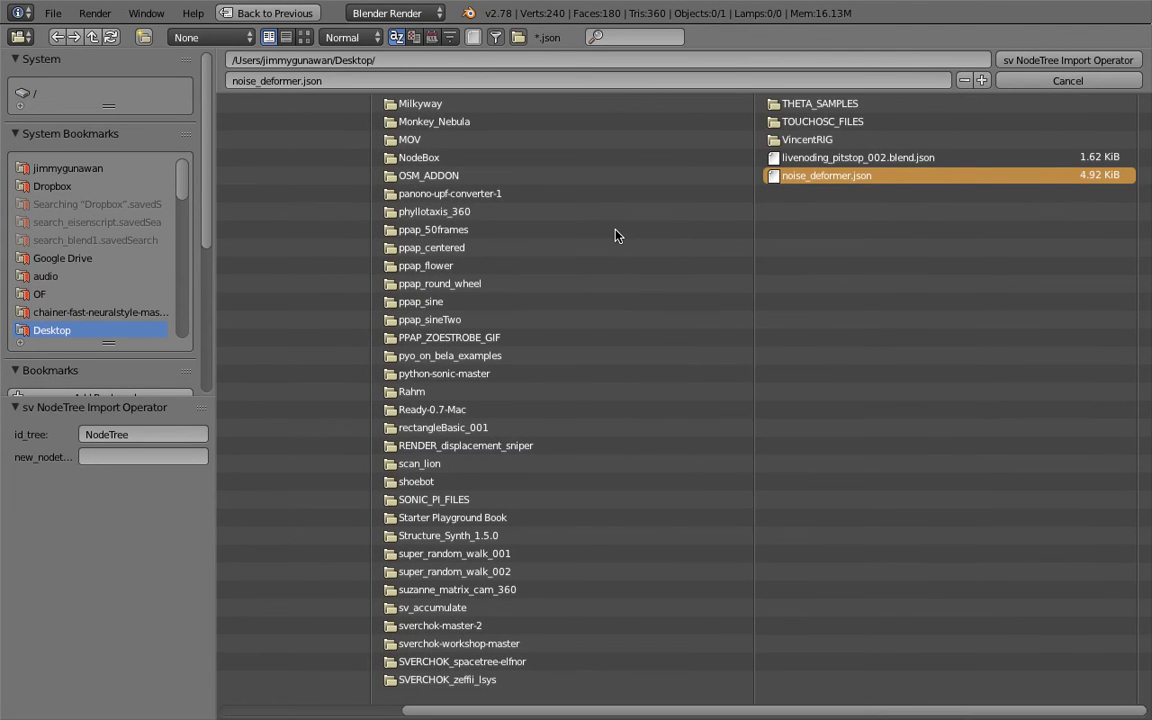
key(Return)
scroll(500, 215, down, 4)
key(g)
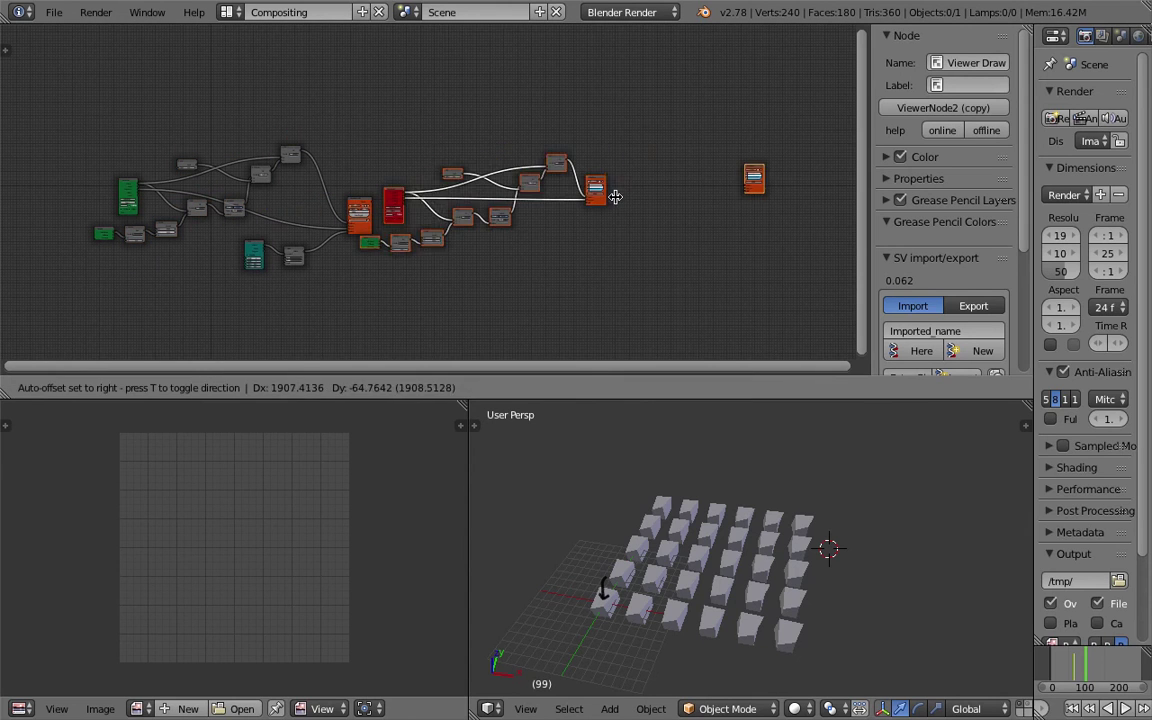
click(771, 228)
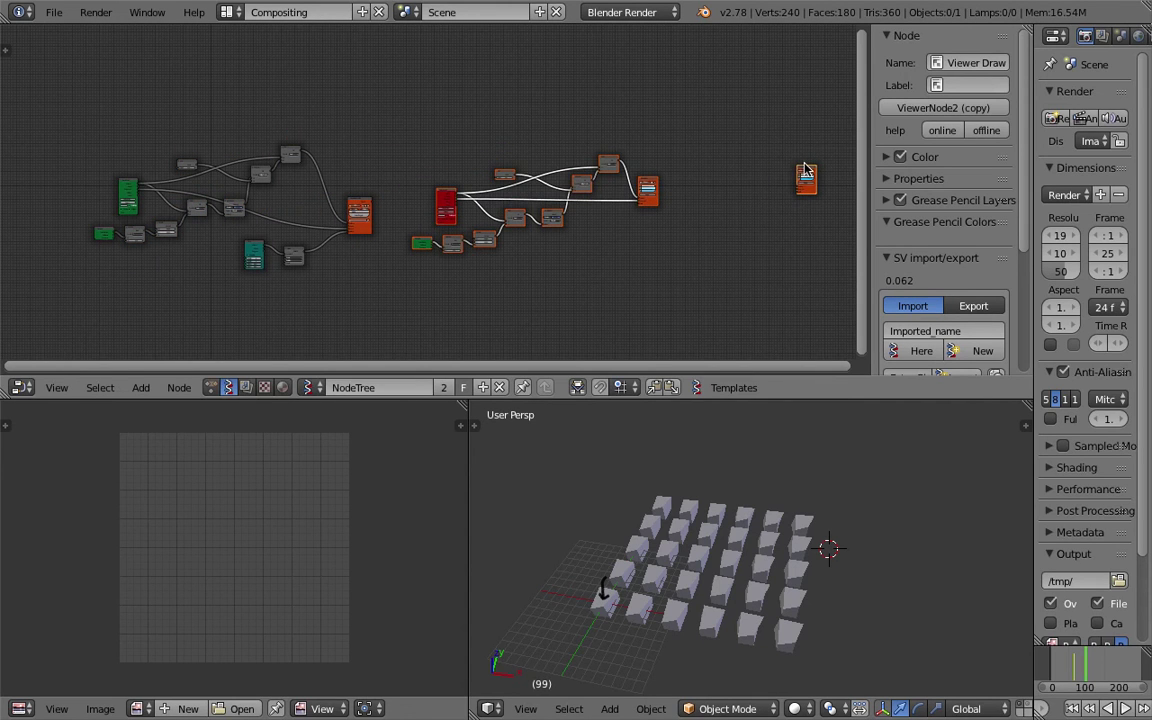
Delete the leftover viewer node and the duplicated Objects in node, then close the sidebar.
right_click(806, 172)
click(808, 172)
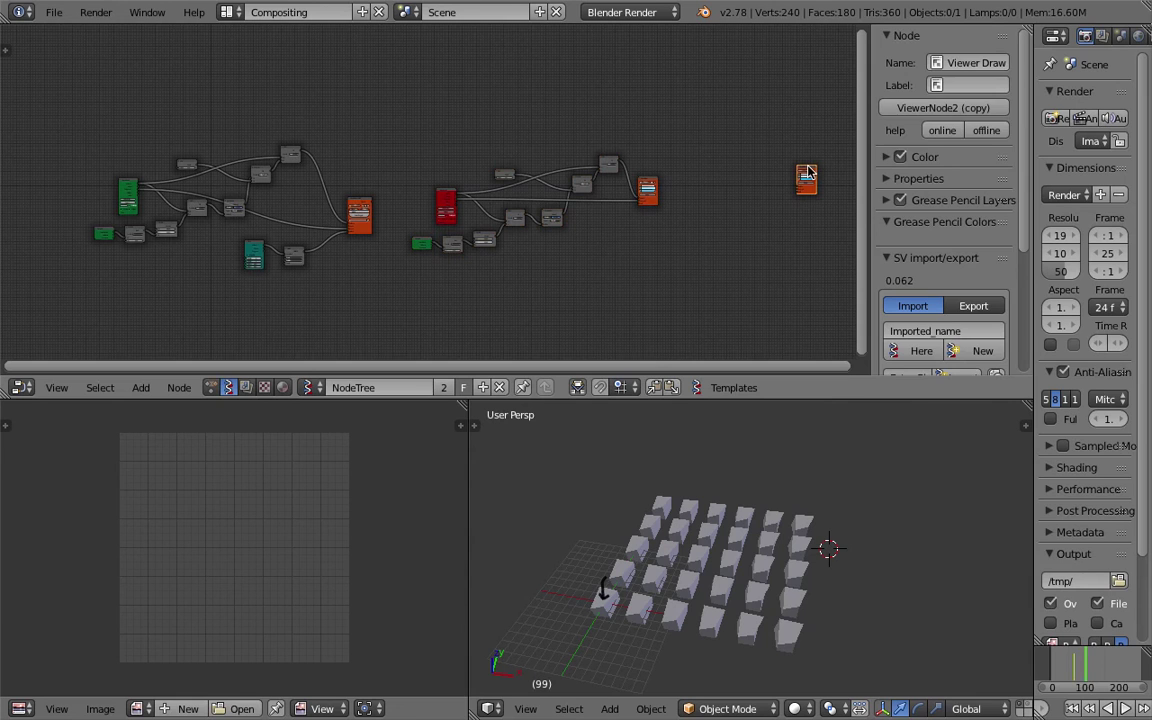
key(x)
scroll(450, 195, up, 1)
click(448, 192)
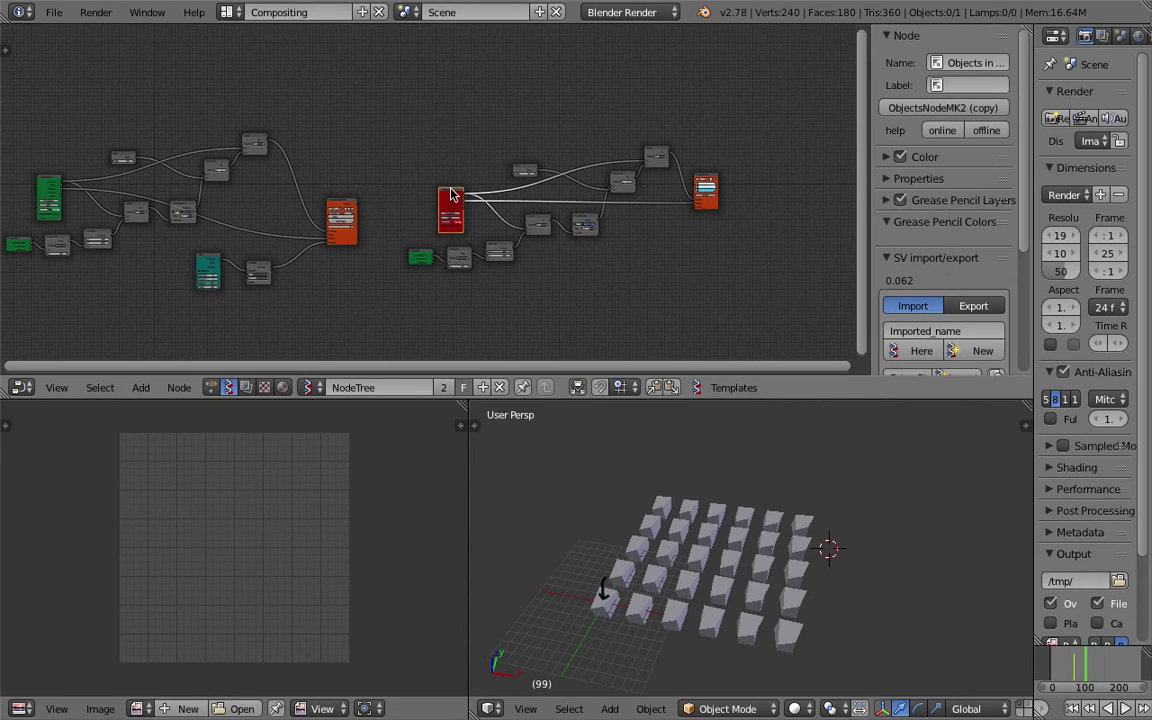
scroll(449, 190, up, 2)
scroll(450, 190, up, 1)
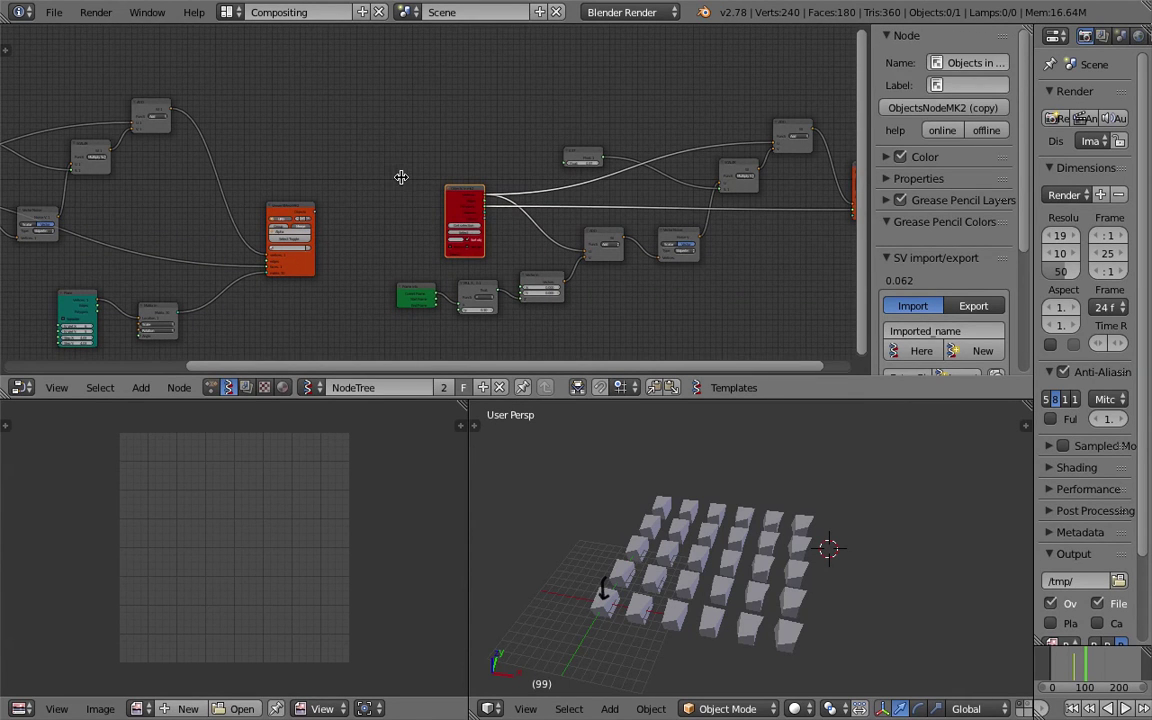
key(x)
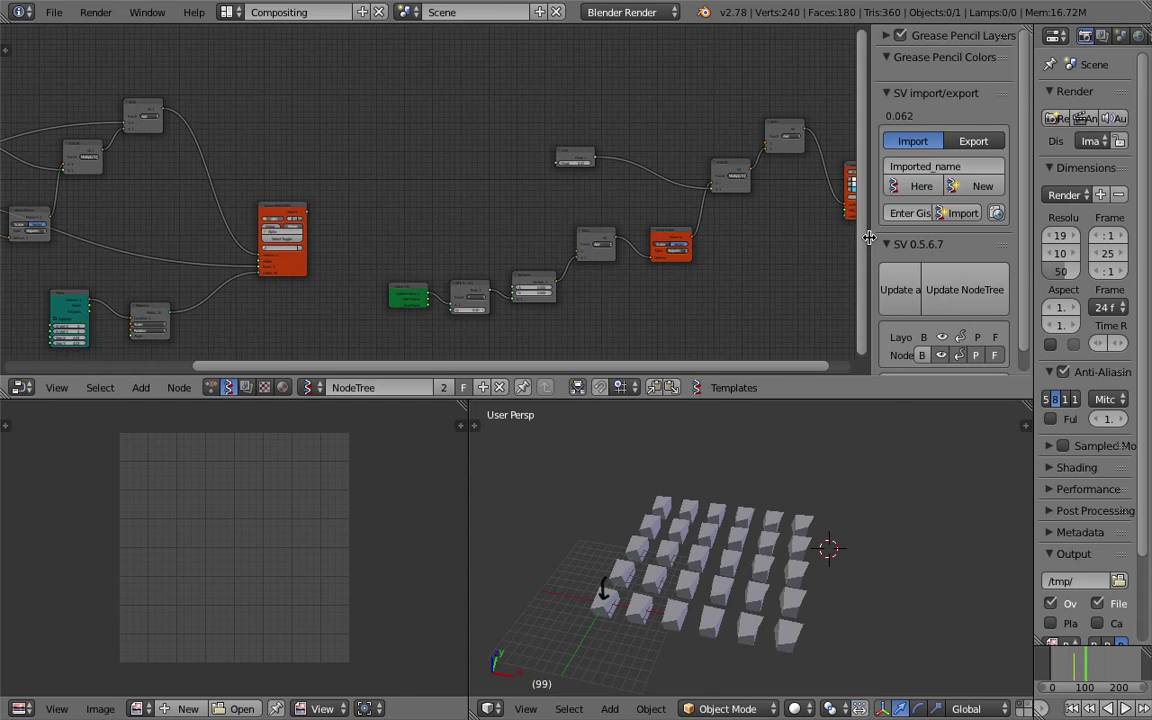
drag(869, 237, 1020, 237)
scroll(301, 177, up, 2)
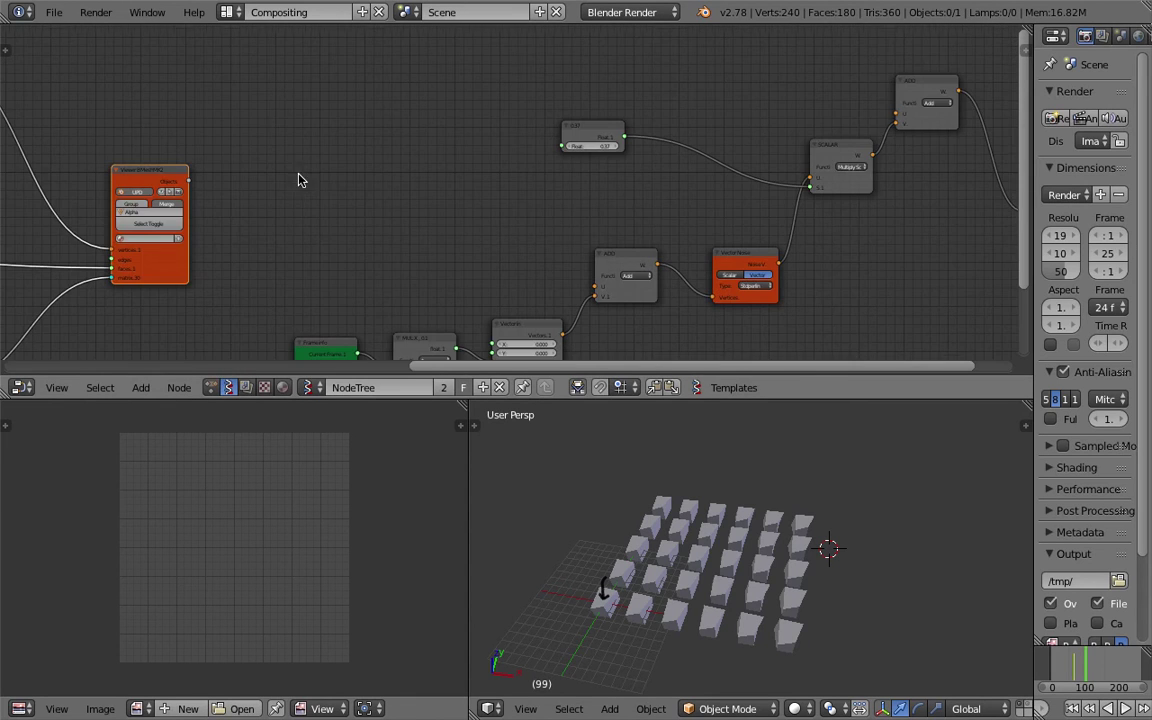
Add a Mesh filter node to the Sverchok tree via node search.
middle_drag(213, 190, 222, 177)
middle_drag(237, 127, 203, 106)
key(shift+a)
click(296, 155)
text(mesh)
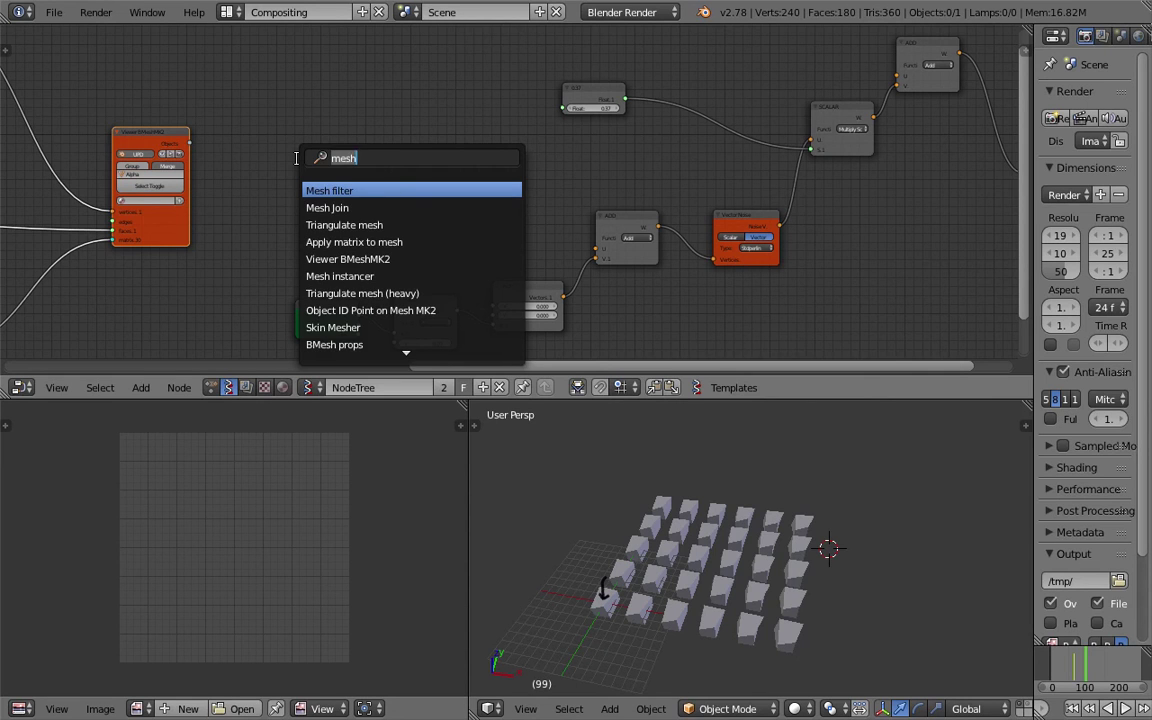
text(object m)
key(BackSpace)
key(BackSpace)
key(BackSpace)
key(BackSpace)
key(BackSpace)
key(BackSpace)
key(BackSpace)
key(BackSpace)
text(mesh)
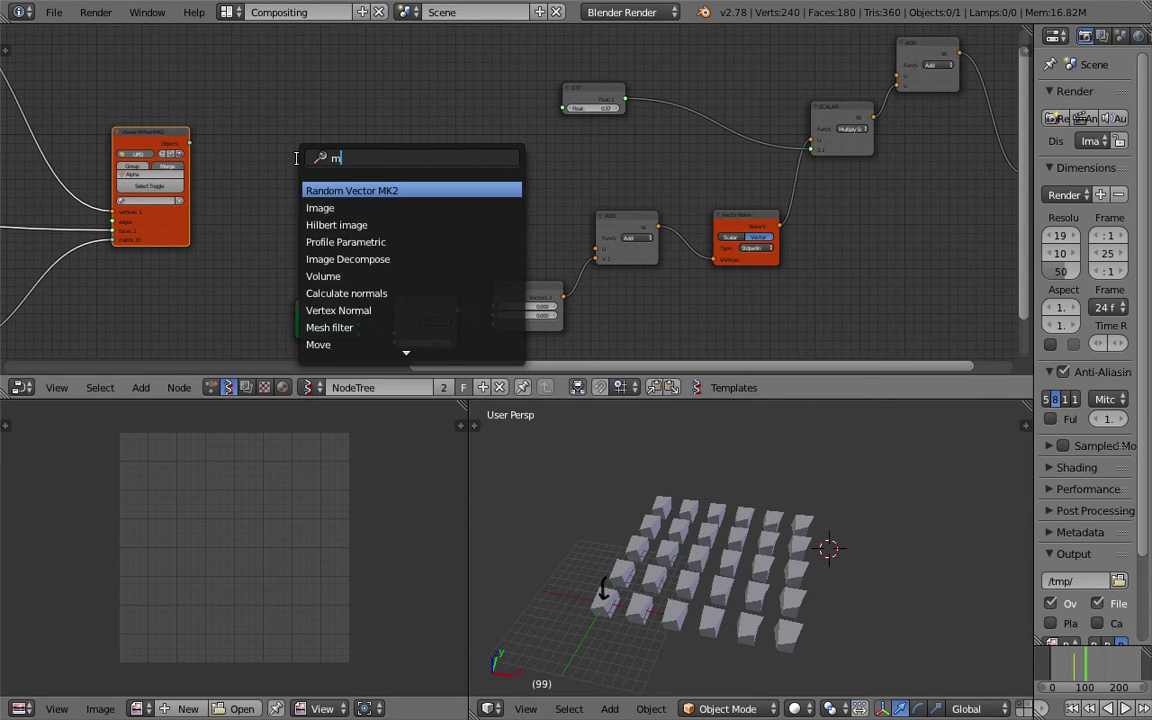
key(Down)
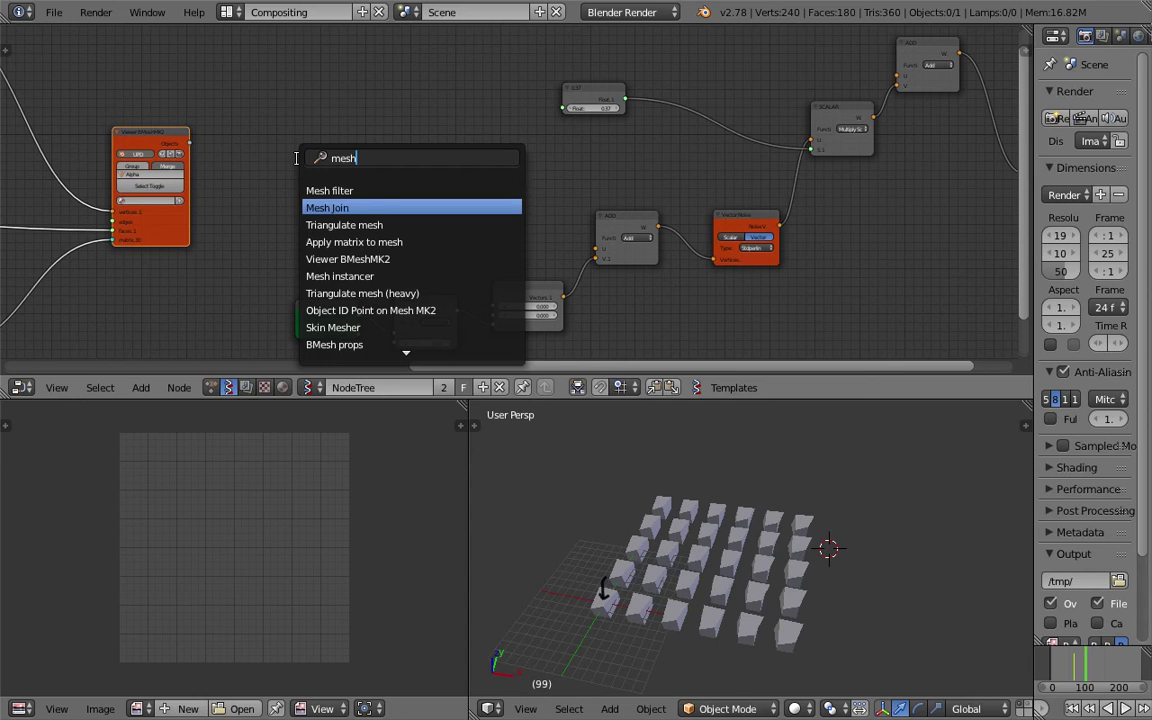
key(Up)
key(Return)
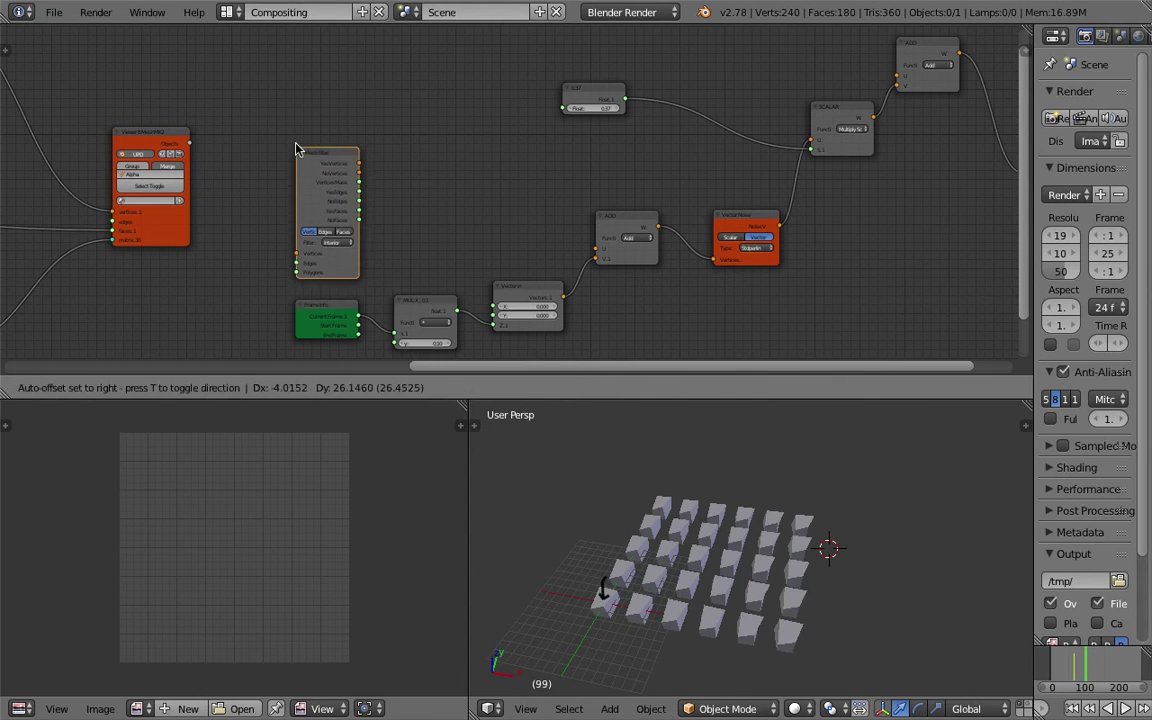
click(297, 168)
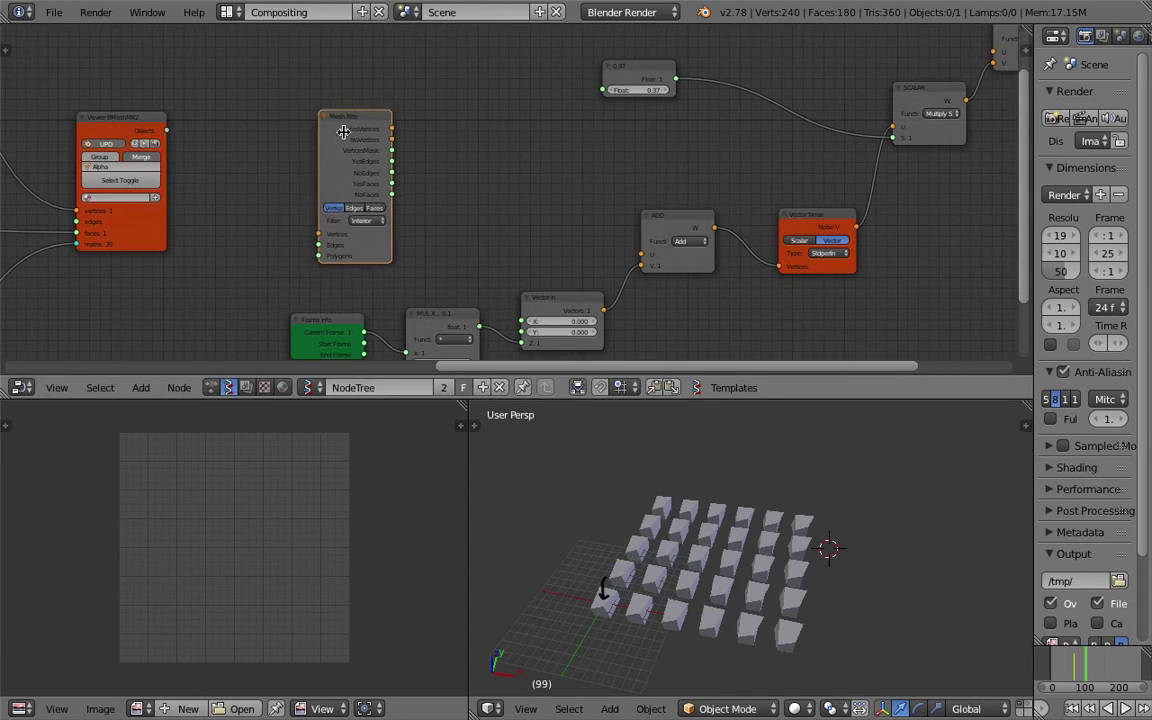
Add a BMesh in node beside the Mesh filter node.
scroll(325, 151, up, 2)
key(shift+a)
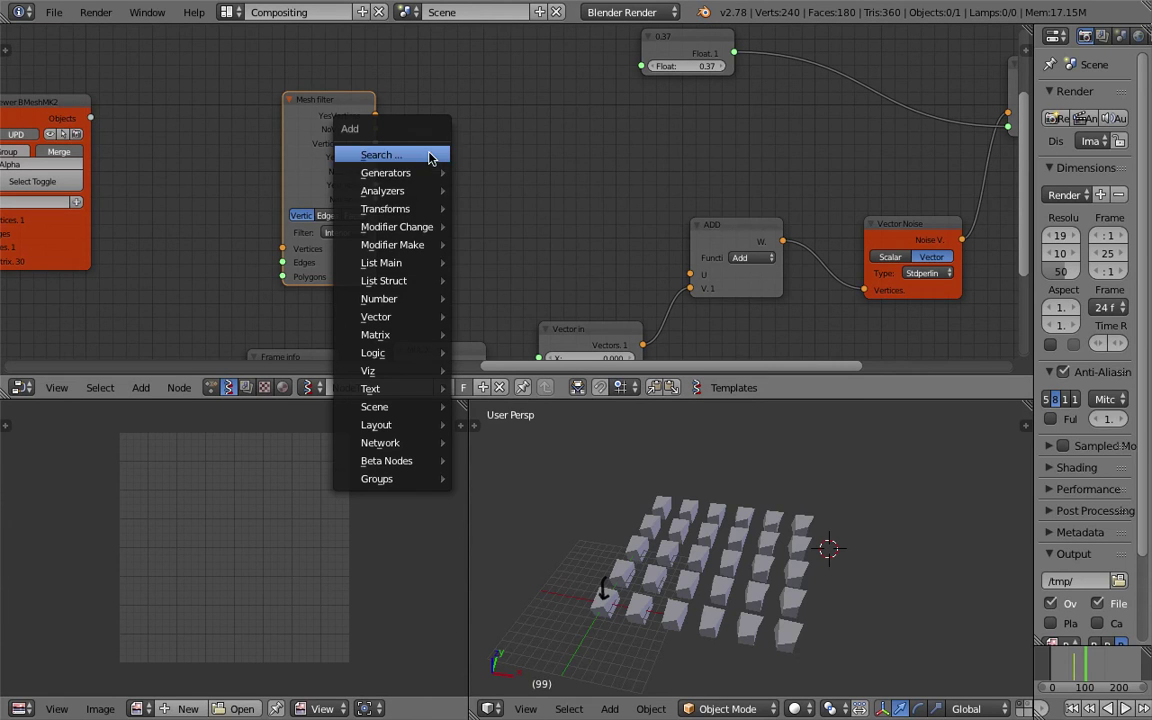
mouse_move(423, 212)
mouse_move(427, 190)
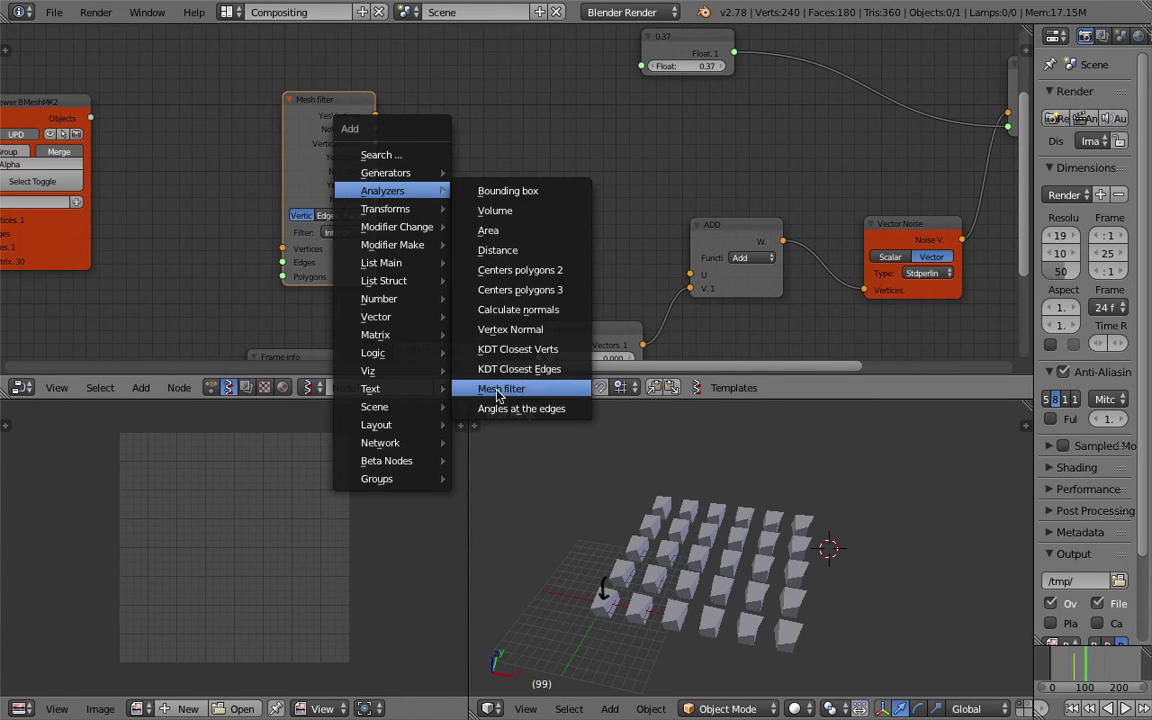
mouse_move(417, 478)
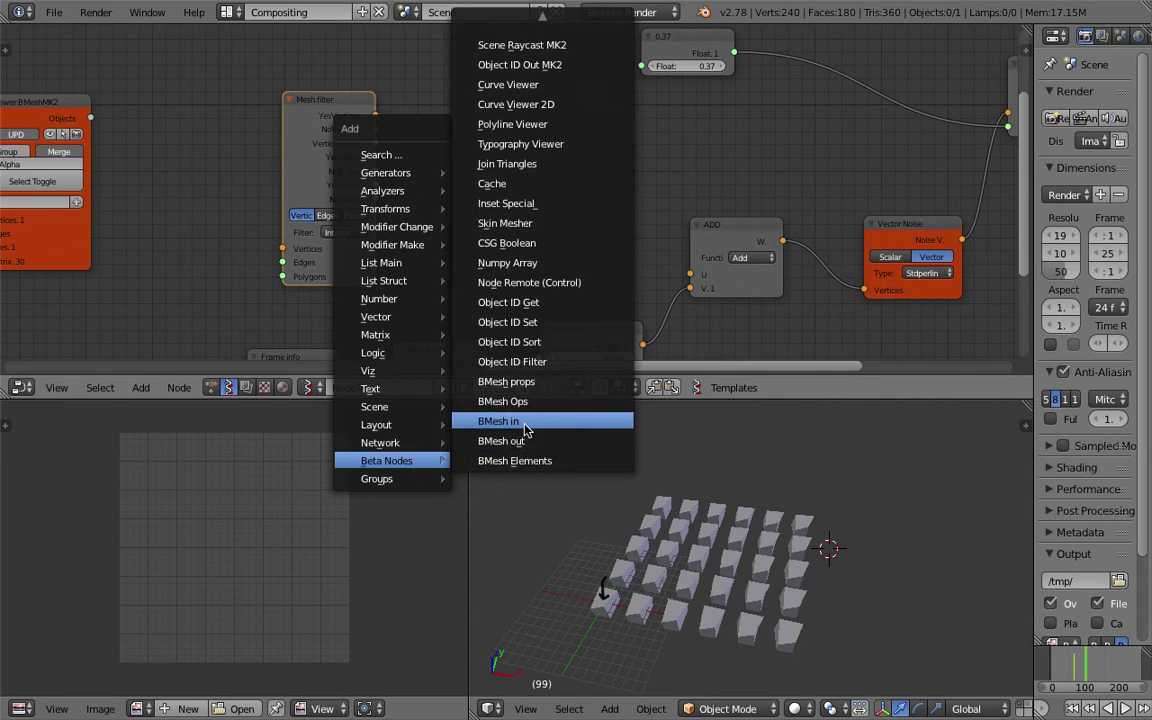
click(470, 421)
click(466, 152)
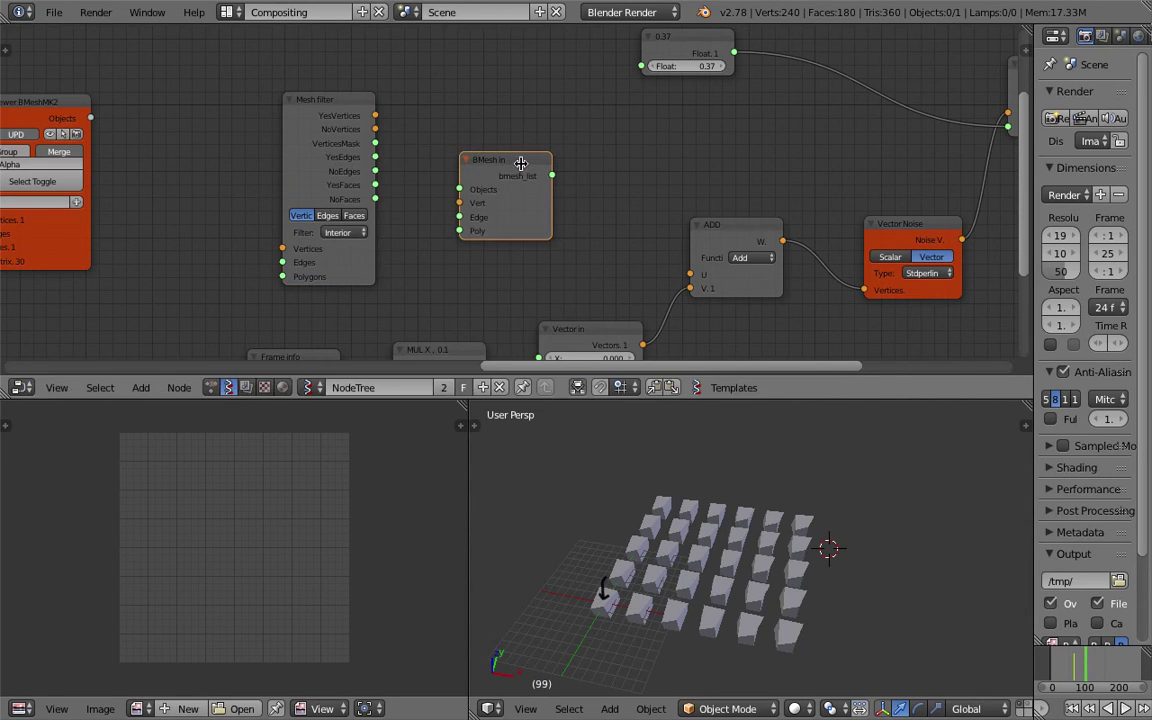
Add a BMesh out node by searching 'bmesh' and place it above BMesh in.
key(shift+a)
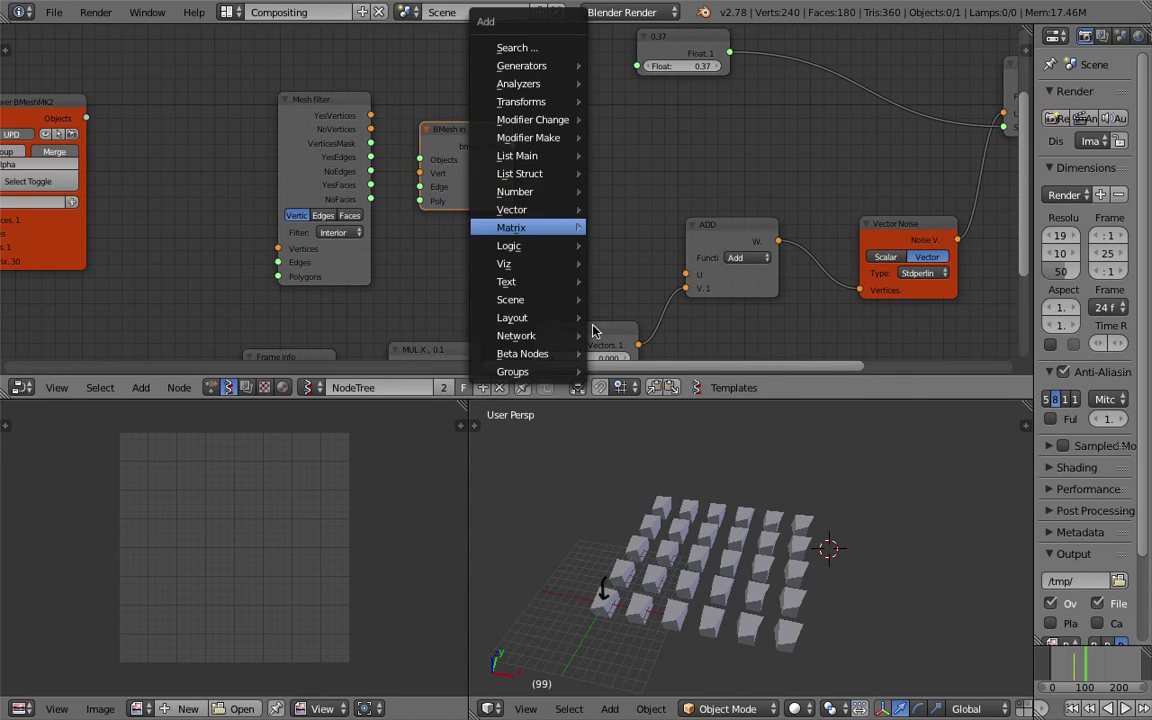
mouse_move(561, 314)
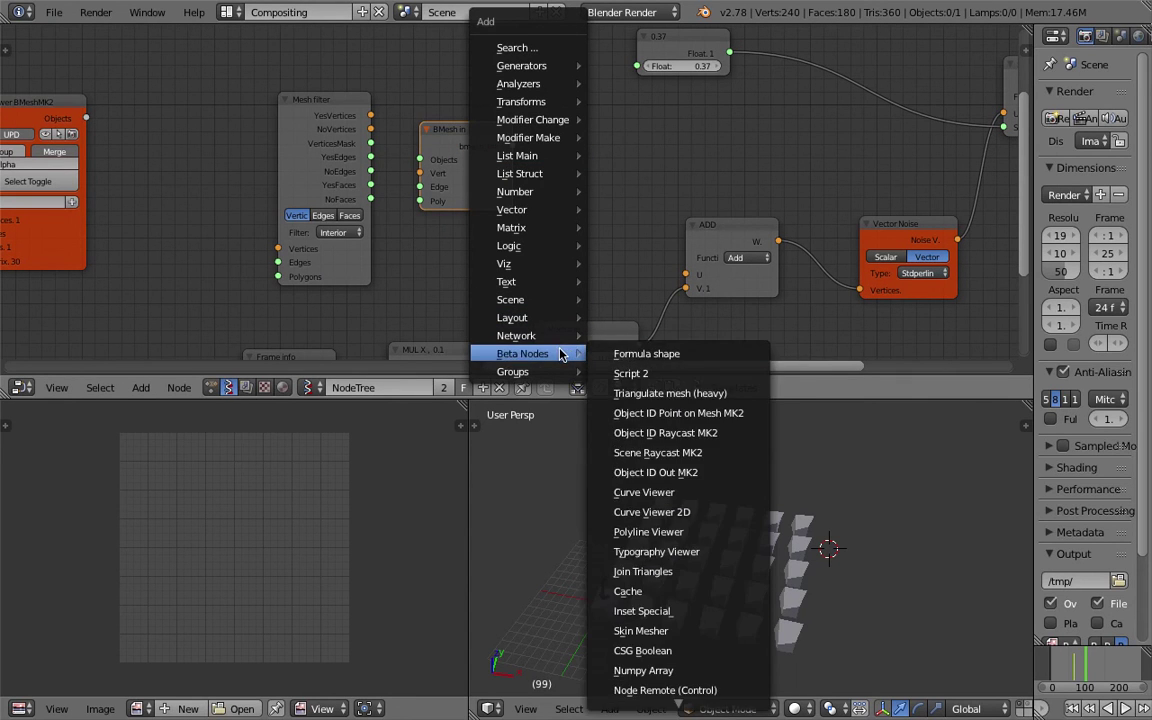
mouse_move(557, 370)
key(shift+a)
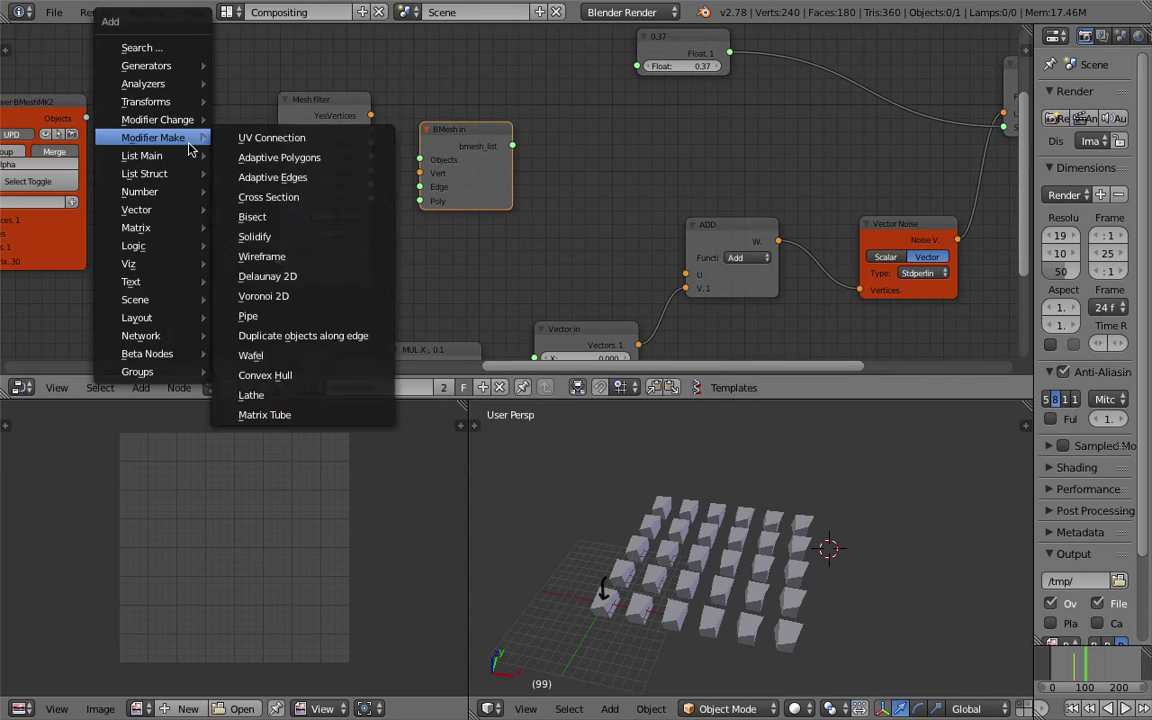
click(172, 46)
text(bmesh)
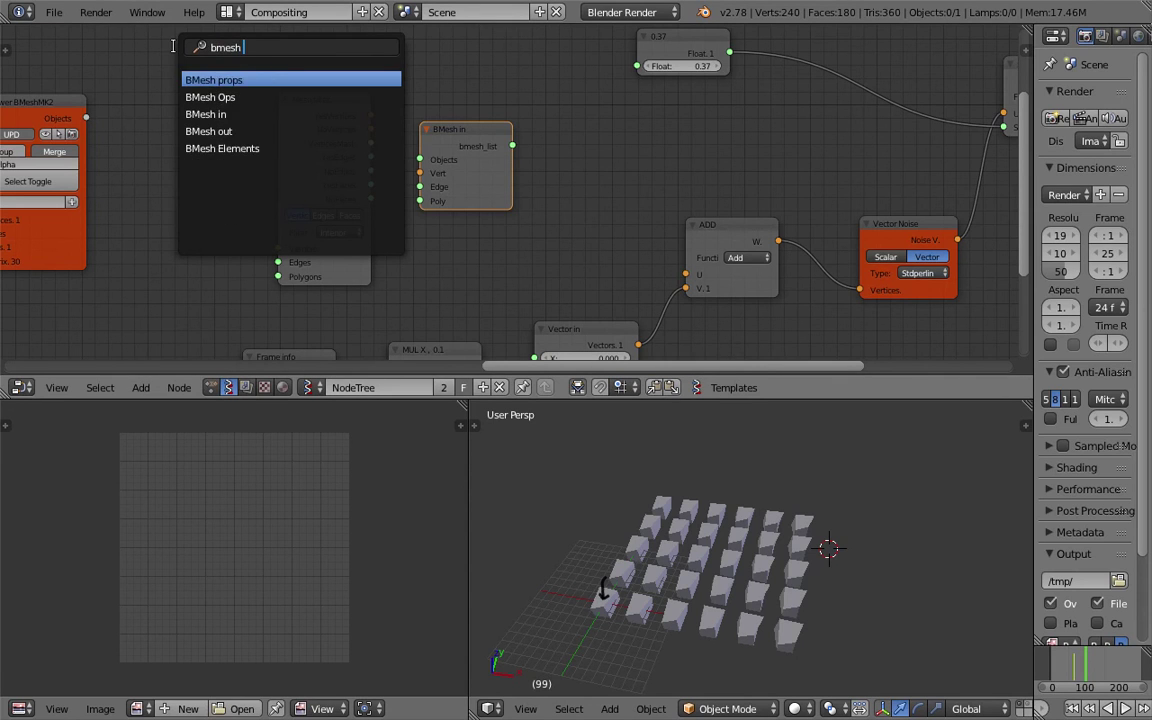
key(Down)
key(Down)
key(Down)
key(Return)
click(168, 101)
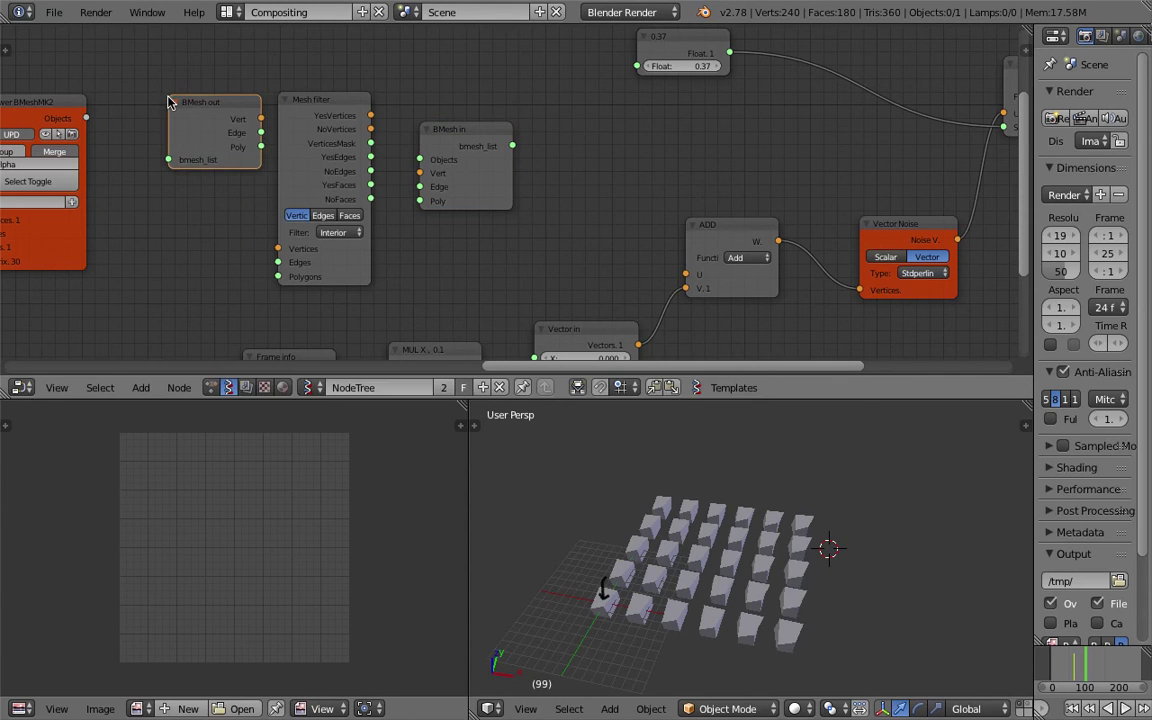
key(g)
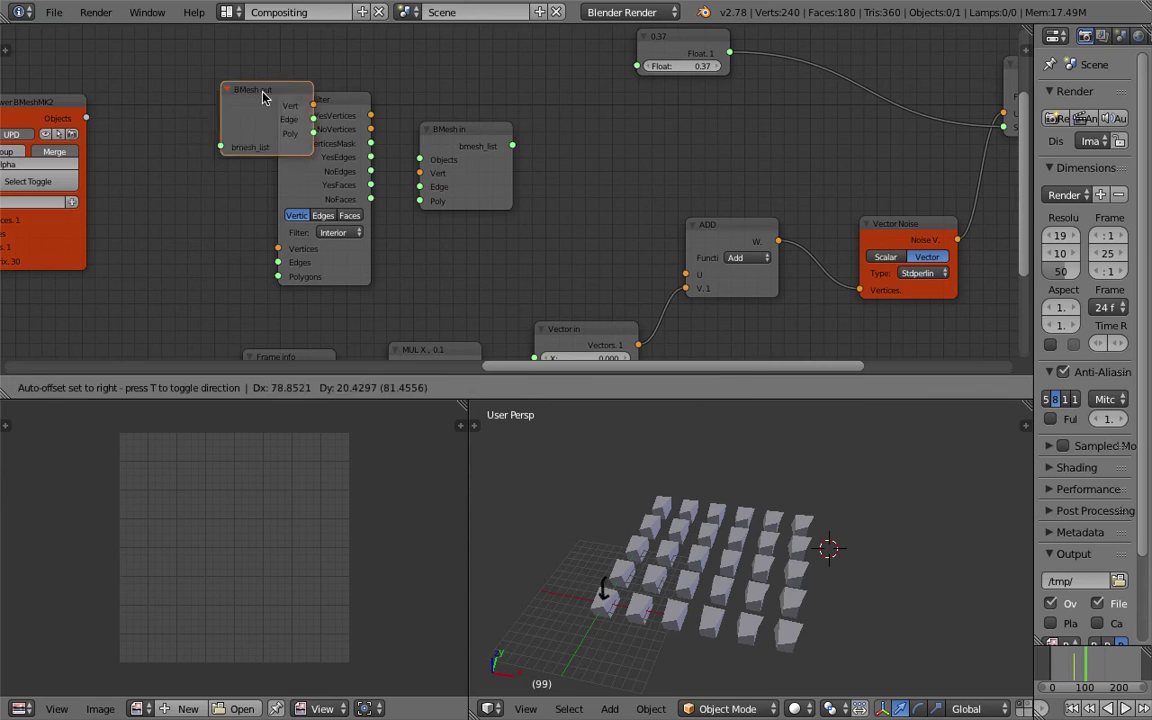
click(458, 51)
Select the Viewer BMeshMK2 node and show its settings in the sidebar.
click(458, 134)
scroll(414, 183, down, 1)
click(408, 124)
click(168, 131)
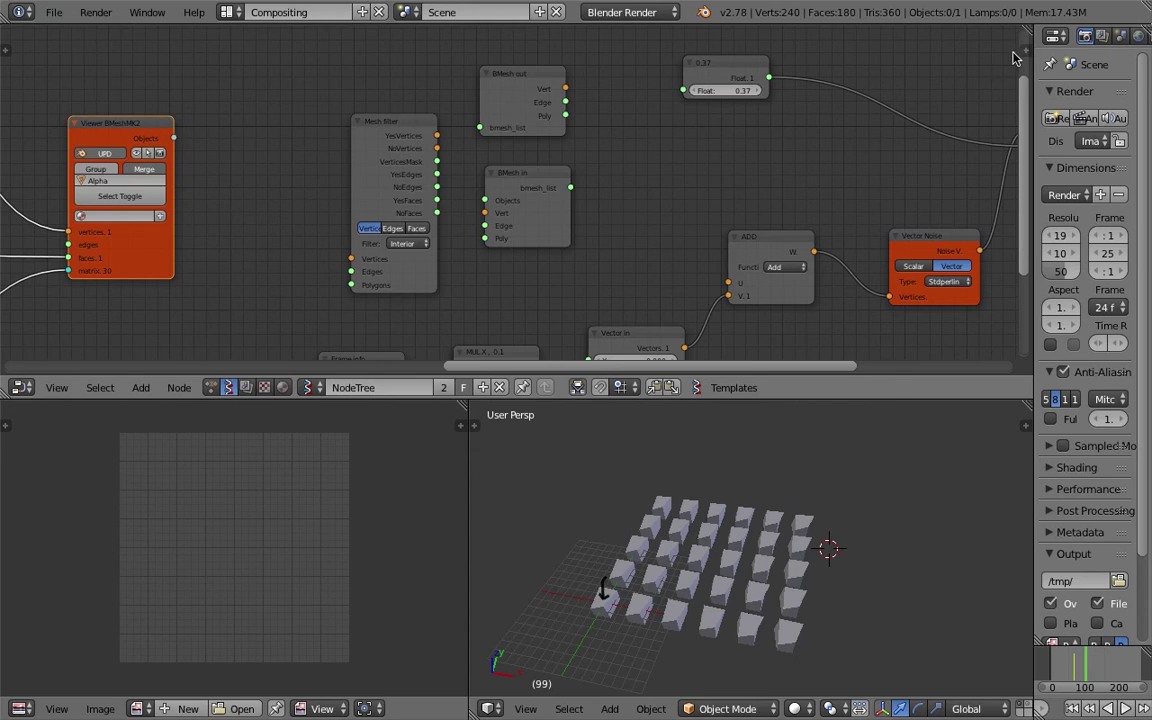
key(n)
scroll(966, 231, down, 4)
Try smooth shading on the Viewer BMeshMK2 output, then switch it back off.
scroll(966, 231, up, 4)
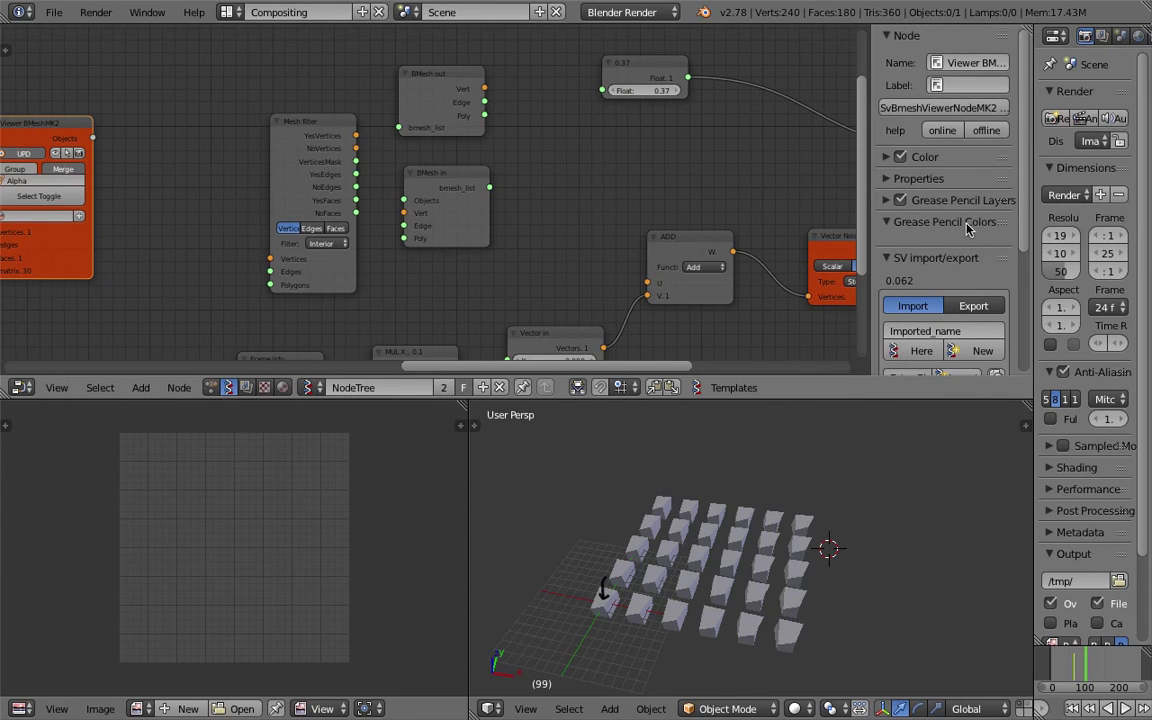
click(892, 180)
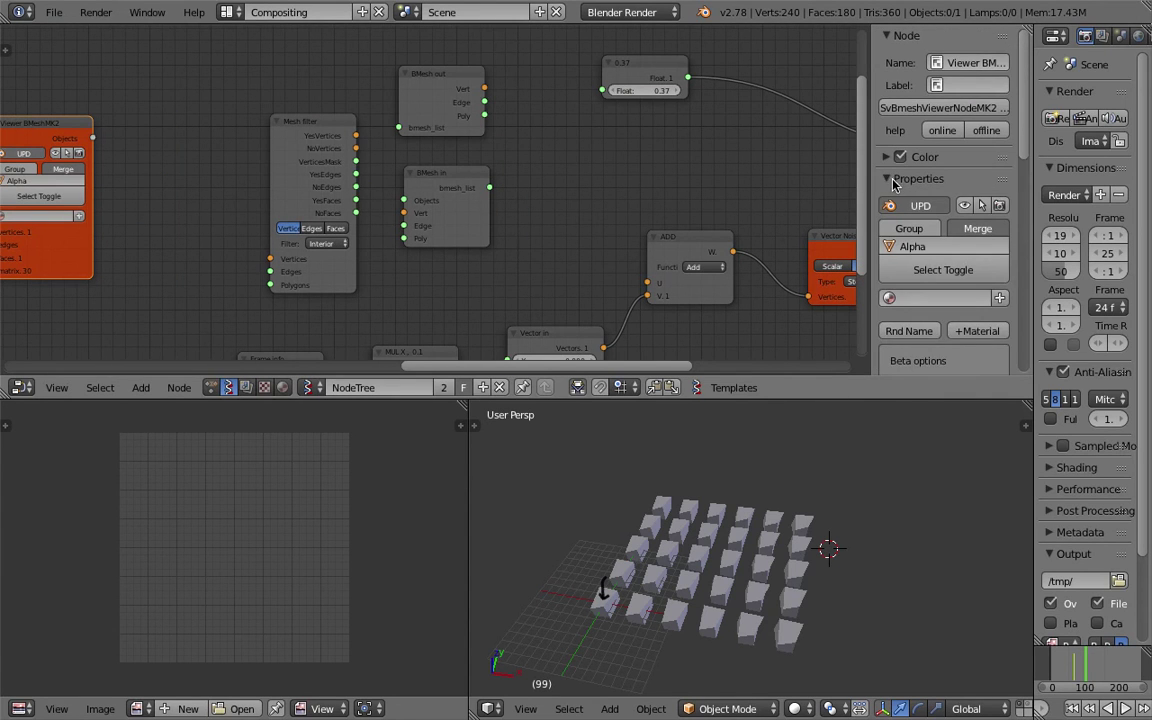
scroll(940, 225, down, 5)
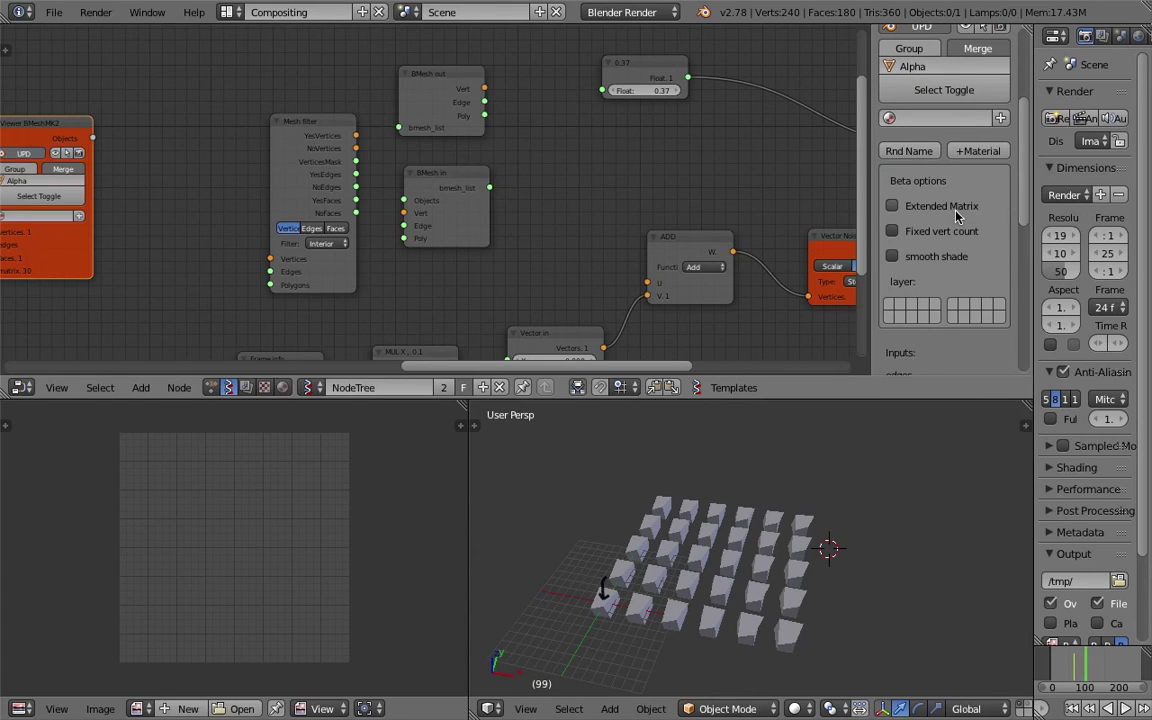
click(940, 257)
click(945, 258)
click(950, 259)
click(955, 262)
click(957, 264)
click(957, 264)
scroll(953, 243, up, 3)
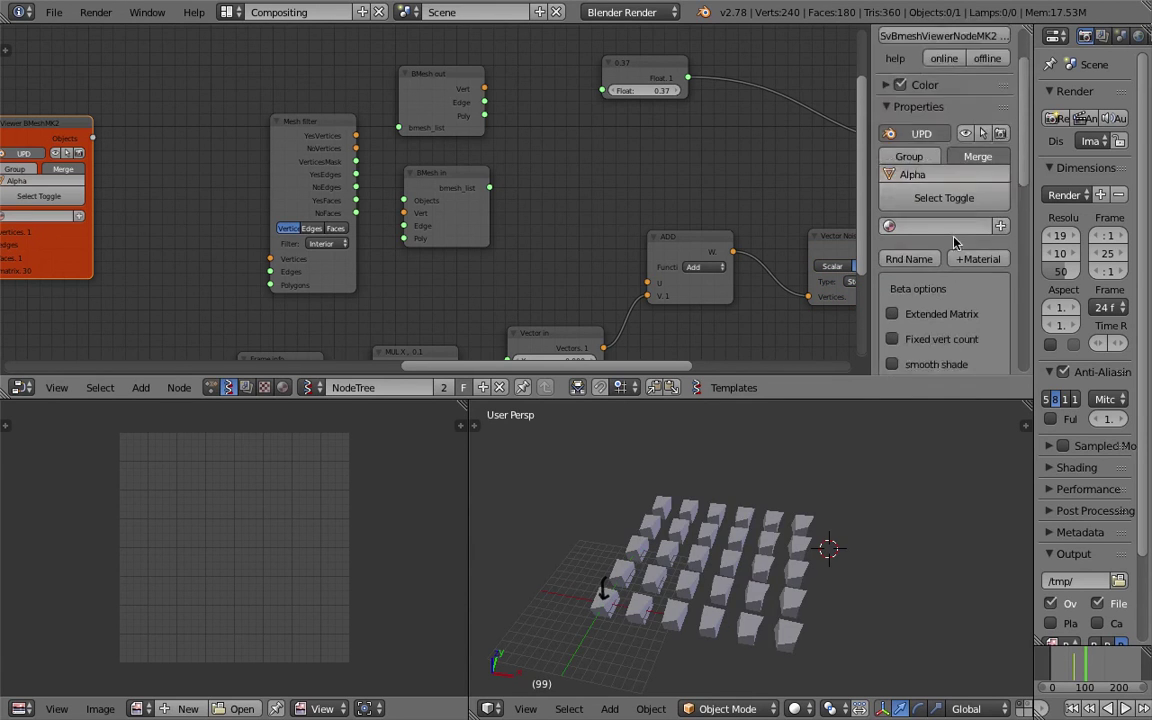
scroll(926, 257, up, 2)
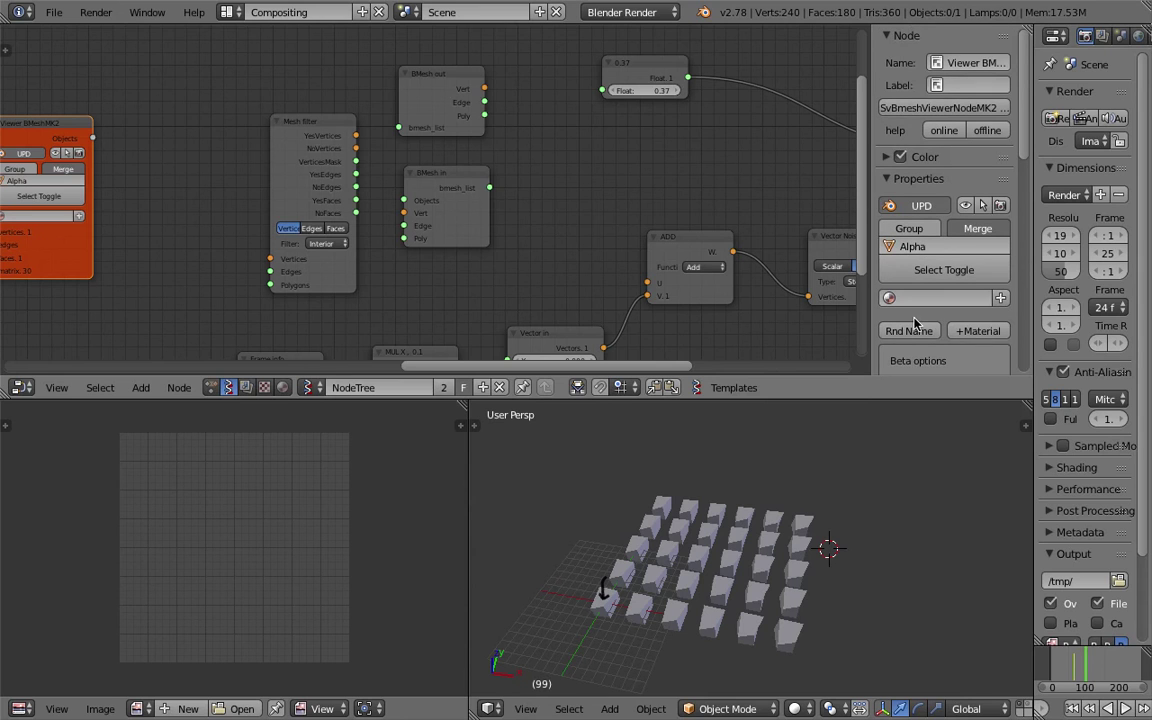
Collapse the viewer node's properties and hide the node sidebar.
click(900, 181)
key(n)
ctrl+scroll(681, 185, up, 3)
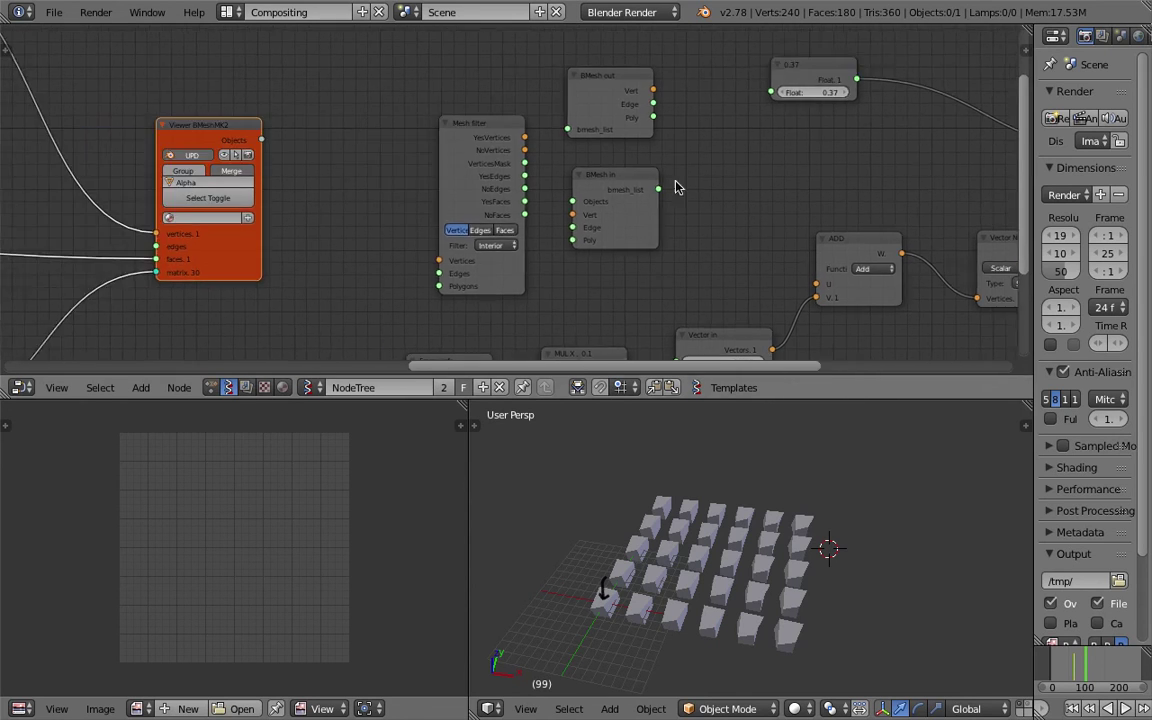
drag(263, 127, 220, 116)
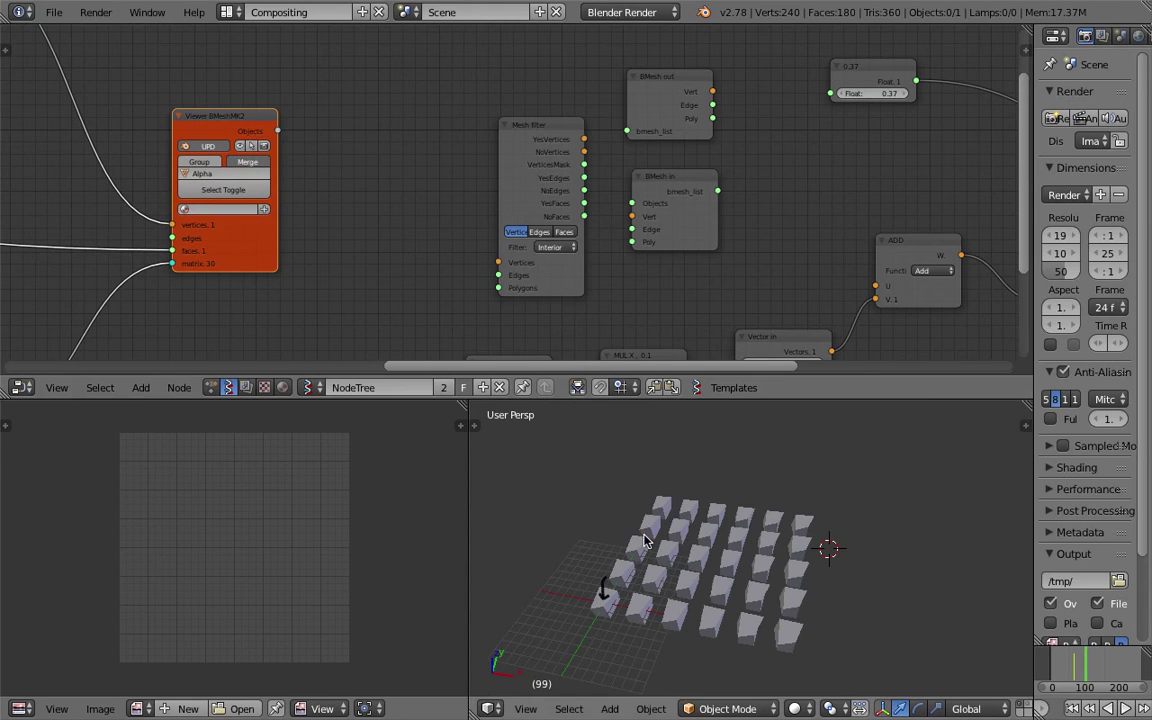
Select the Alpha_0 objects in the 3D view and reframe the node tree.
right_click(686, 535)
scroll(686, 535, up, 2)
middle_drag(881, 482, 874, 481)
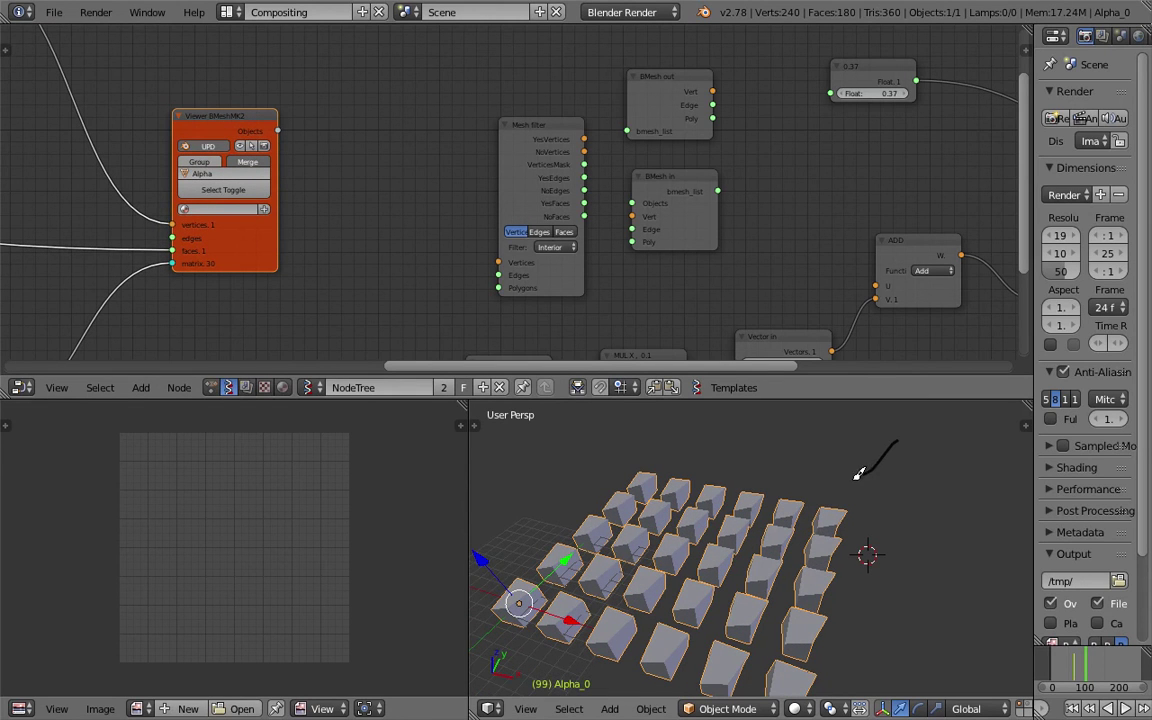
scroll(855, 378, down, 3)
middle_drag(769, 195, 620, 121)
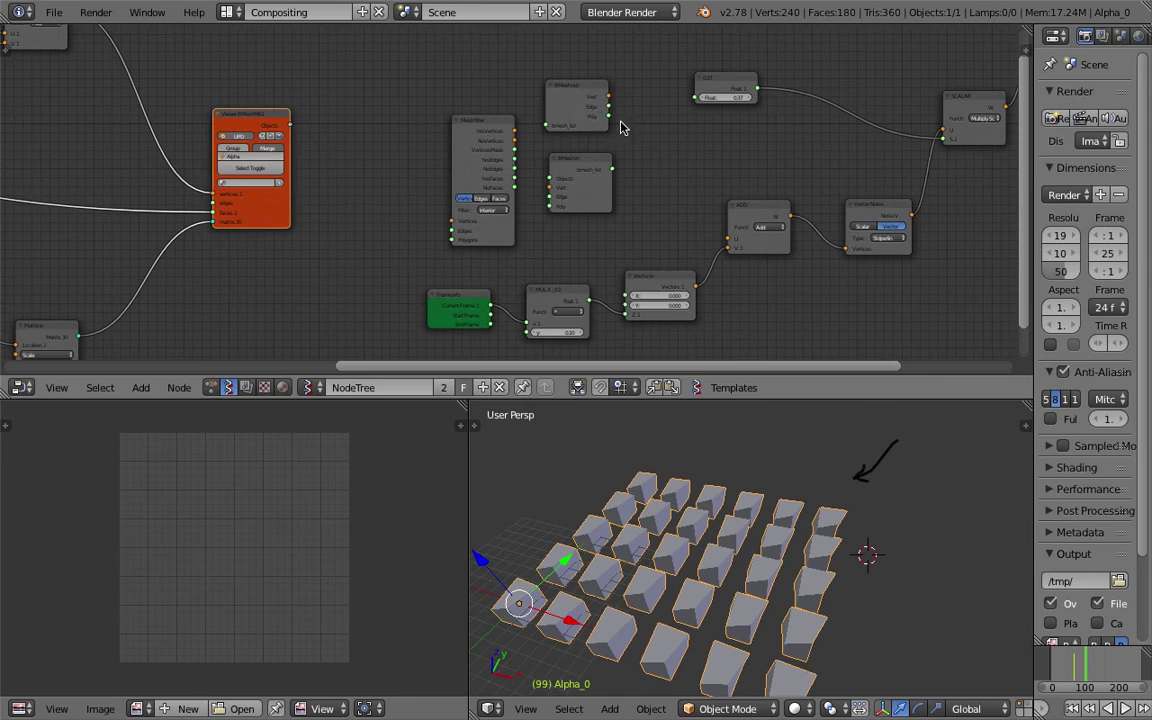
Remove the BMesh in and BMesh out nodes from the tree.
click(589, 97)
key(ctrl+z)
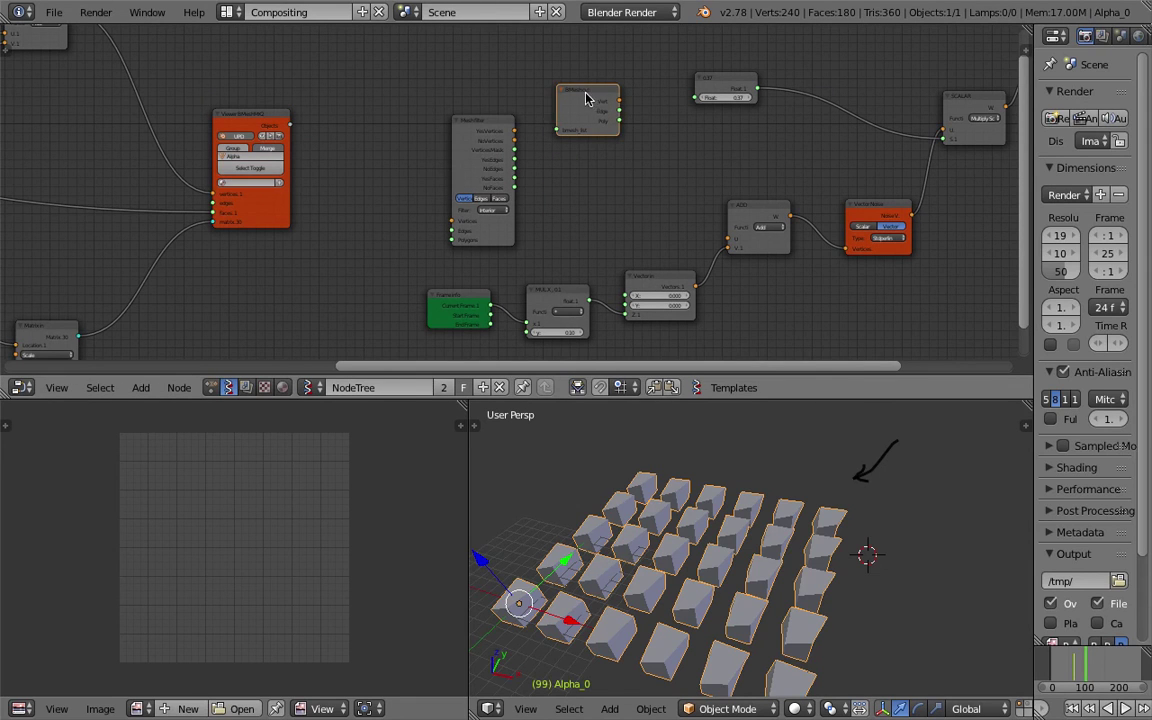
key(x)
key(x)
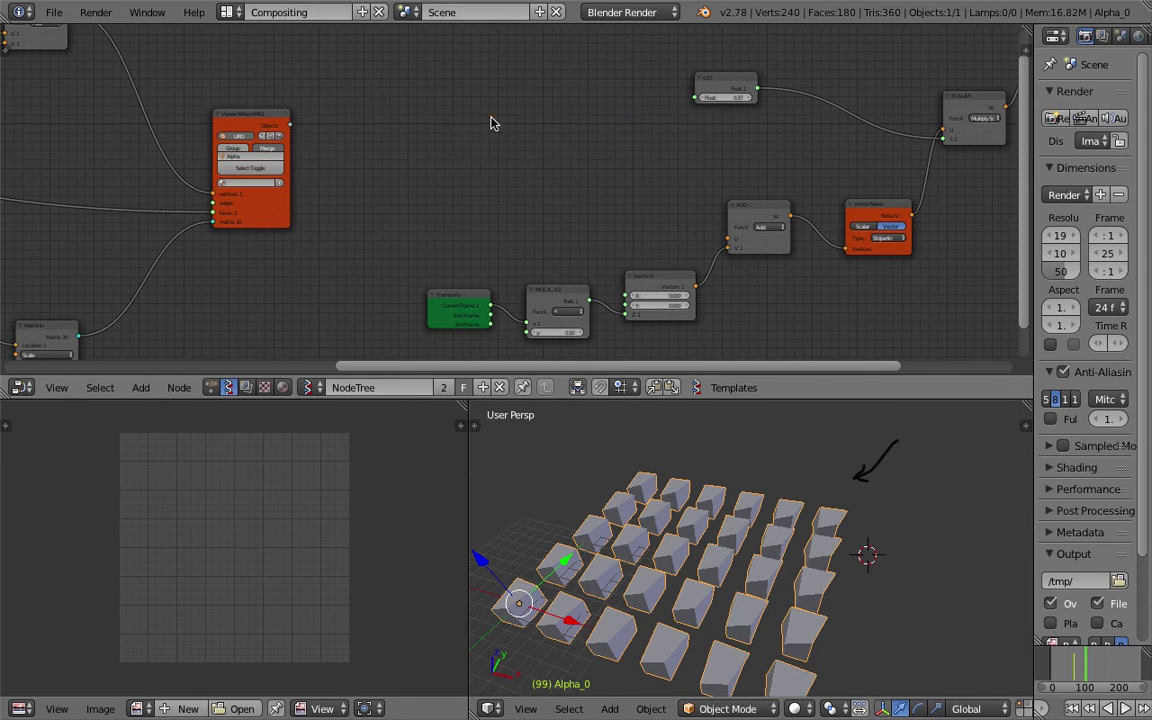
Browse the Add menu's Scene, Logic, Vector, Generators and Modifier Change categories.
key(shift+a)
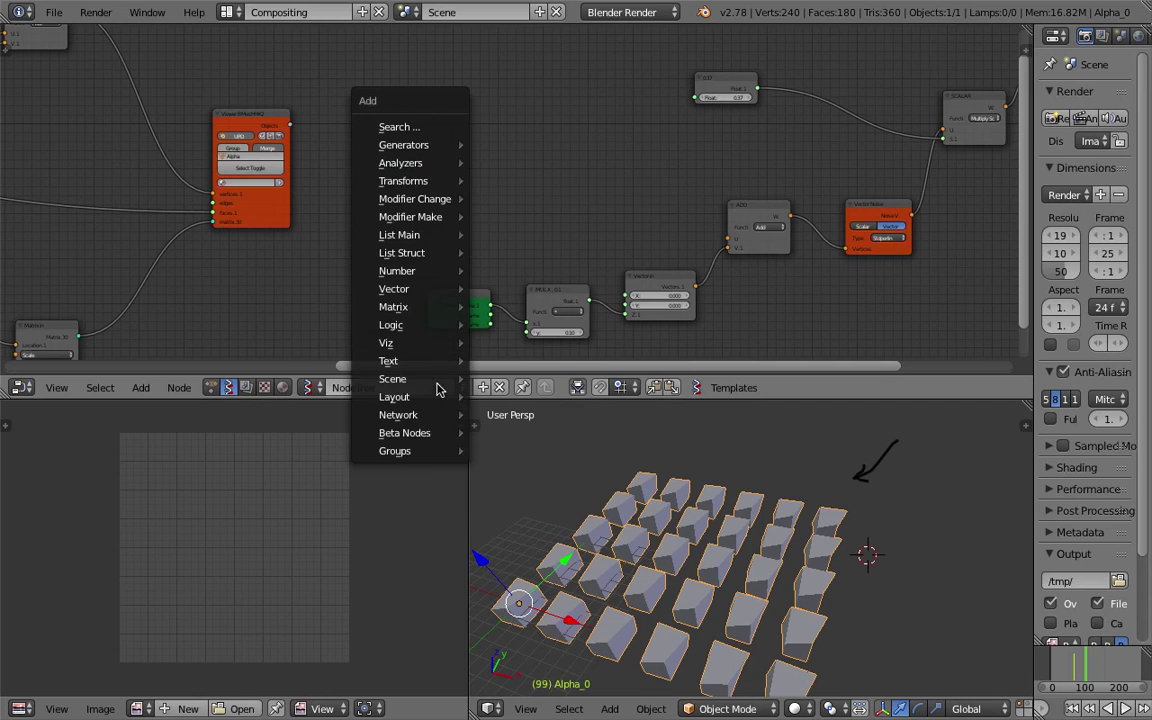
mouse_move(428, 433)
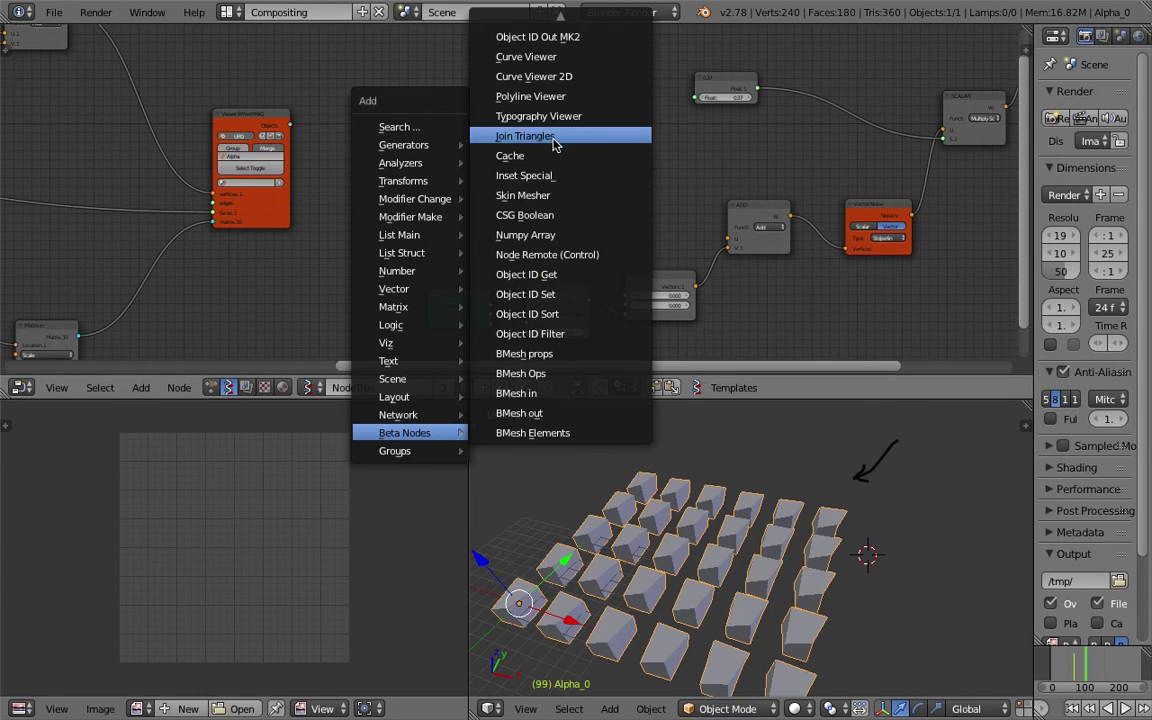
mouse_move(562, 22)
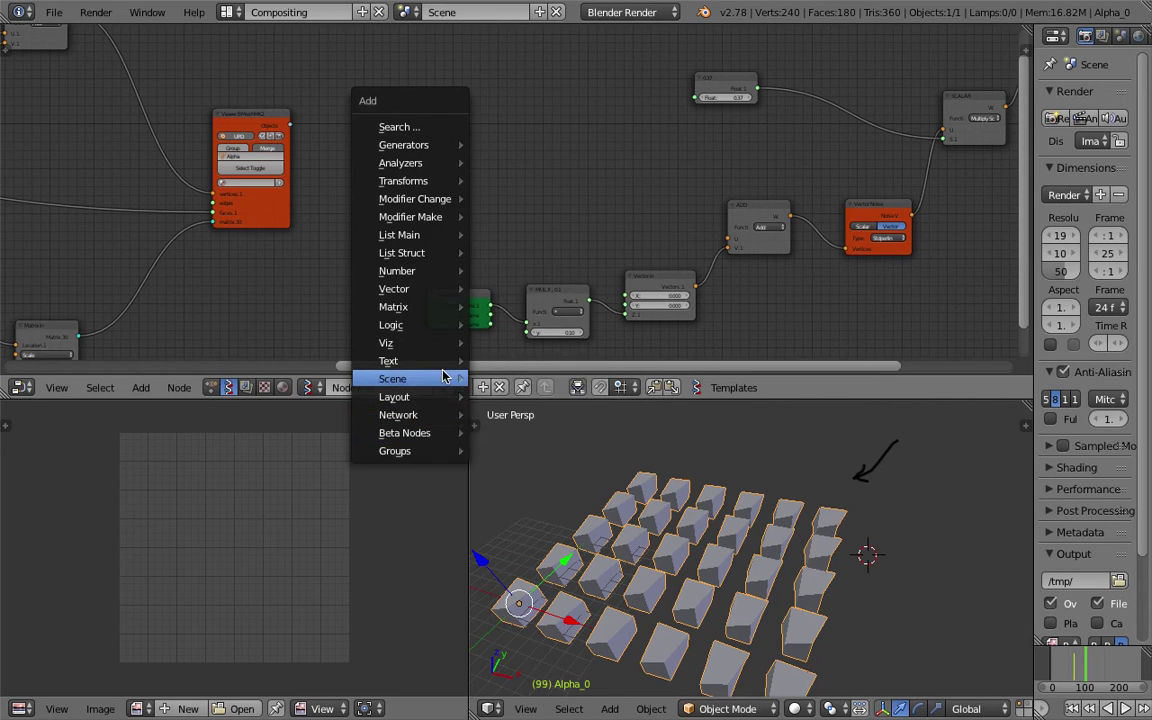
mouse_move(440, 380)
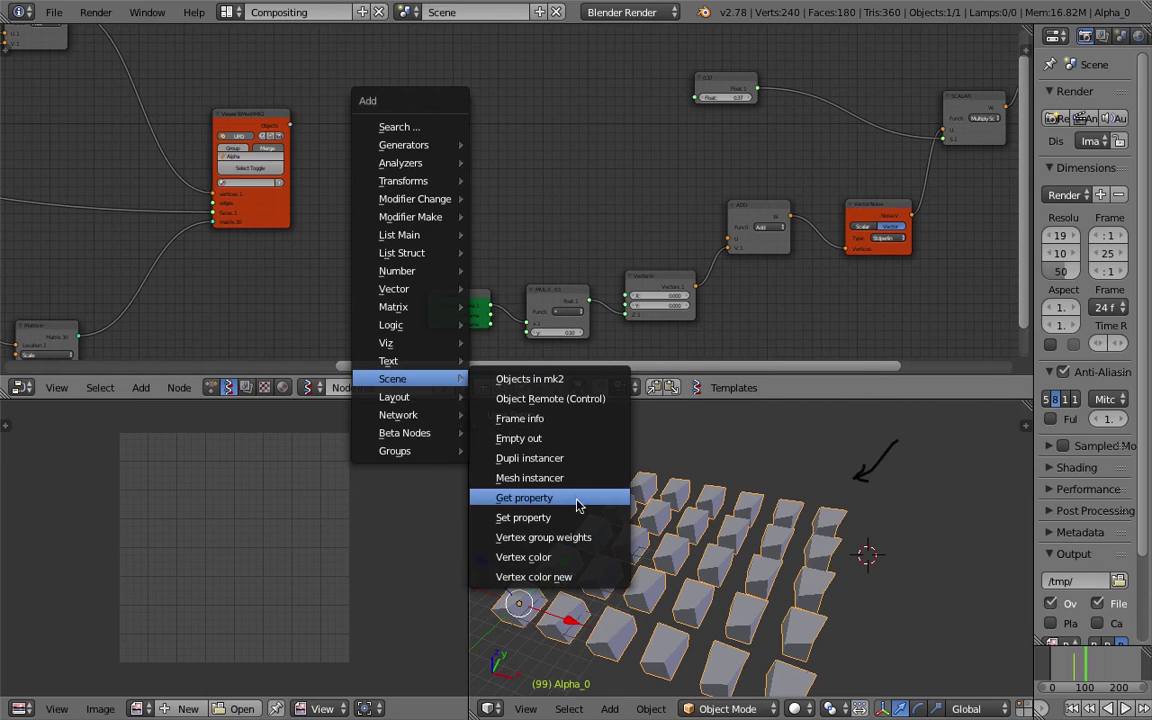
mouse_move(446, 345)
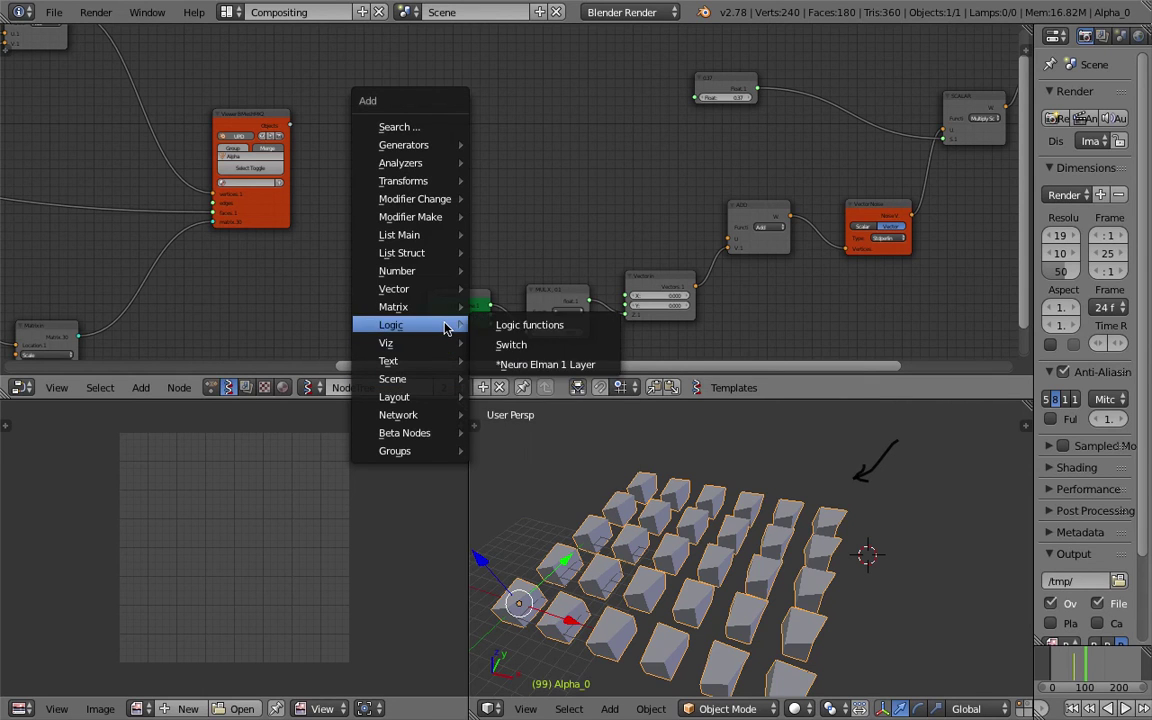
mouse_move(446, 308)
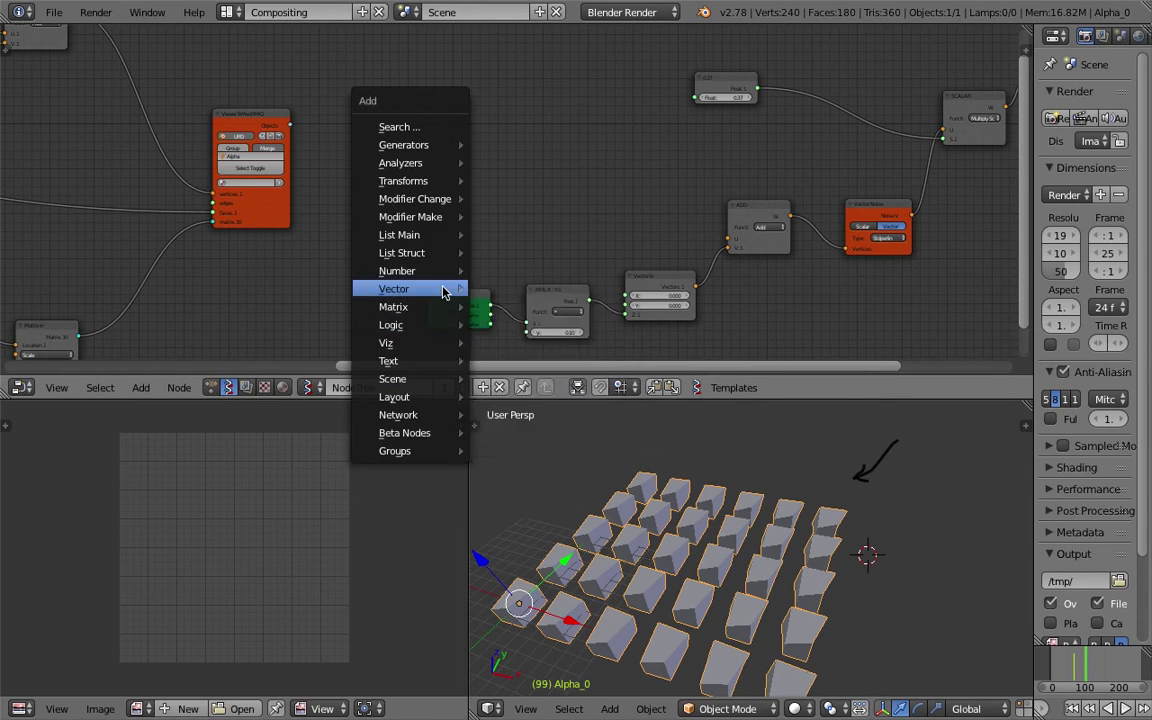
mouse_move(445, 289)
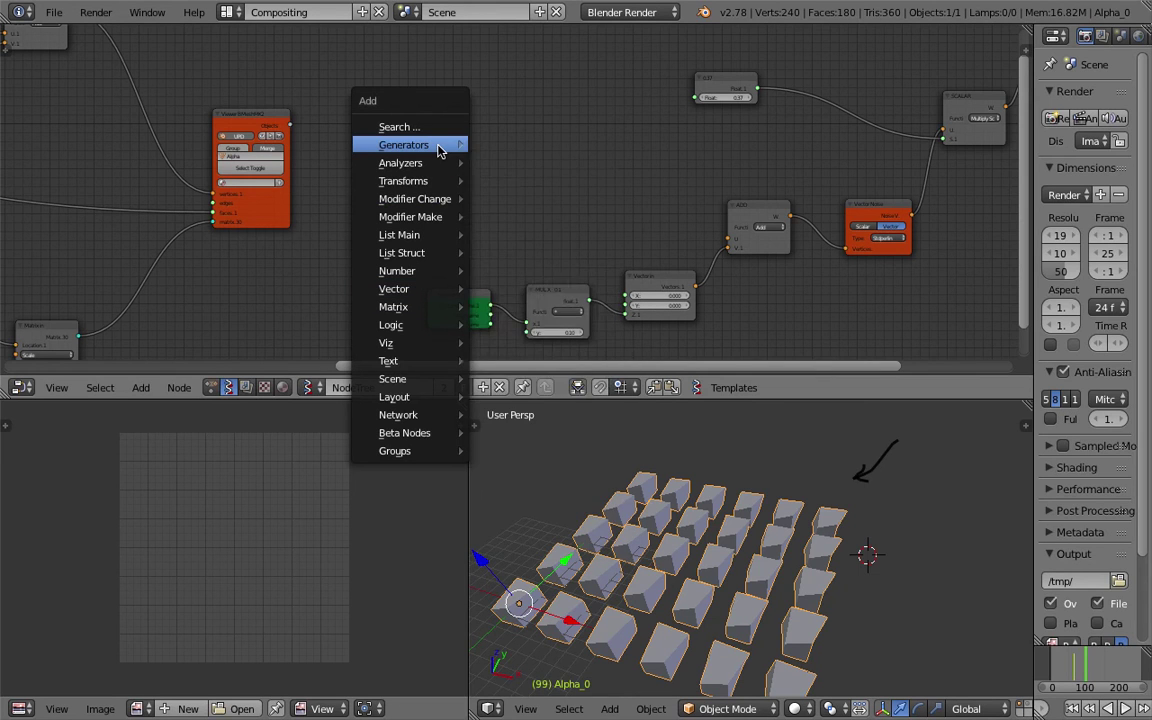
mouse_move(437, 150)
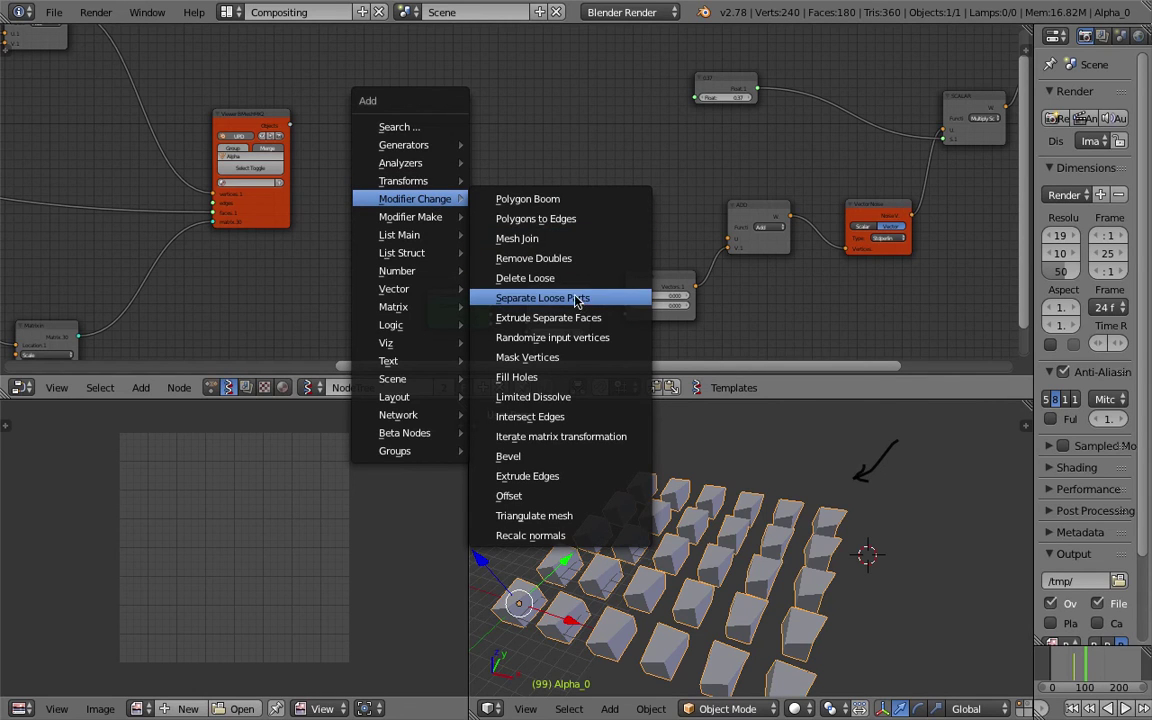
click(408, 126)
Search nodes for 'object', cancel without adding, and save the file.
text(object)
key(Down)
key(Down)
key(Down)
key(Down)
key(Down)
key(Down)
key(Down)
key(Down)
key(Down)
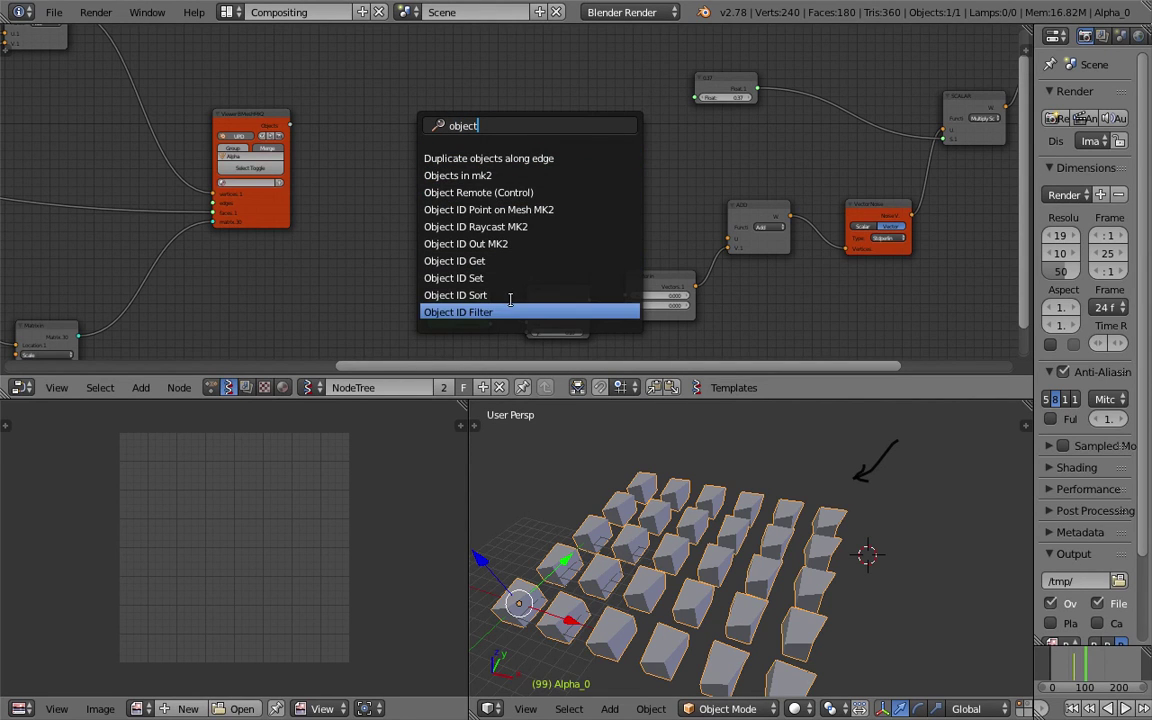
key(Escape)
key(ctrl+s)
click(378, 155)
Add an Objects in mk2 node via search 'obje' and save the file.
key(shift+a)
click(378, 152)
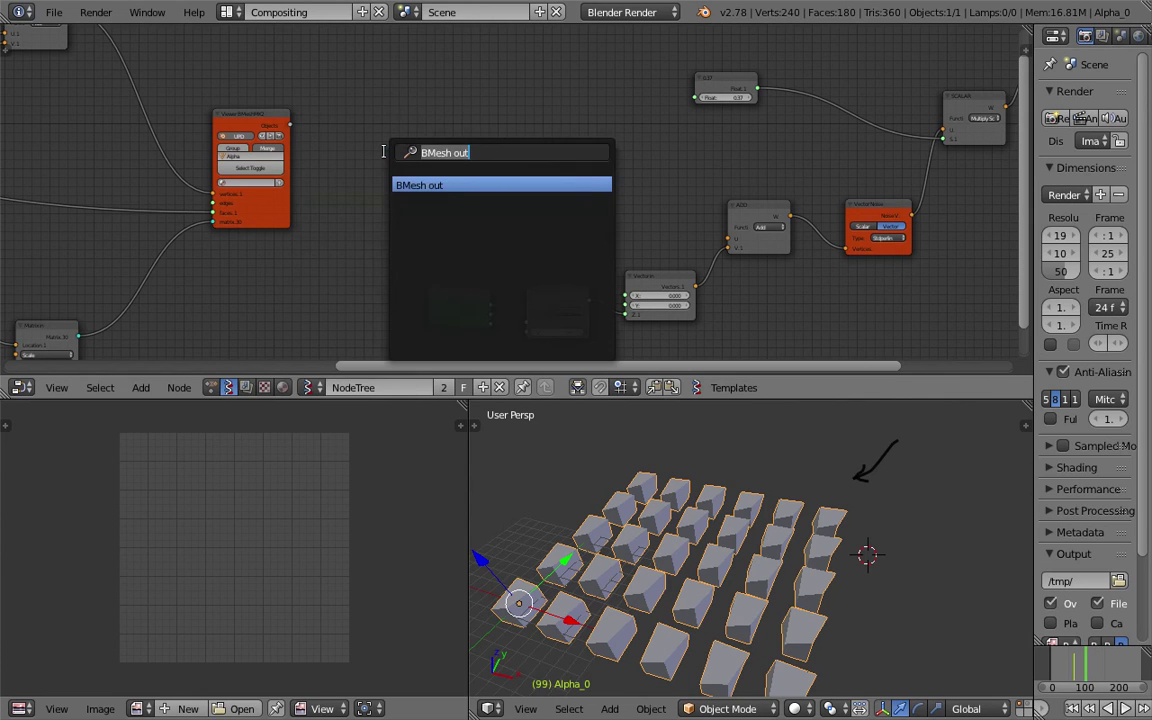
text(obje)
key(Down)
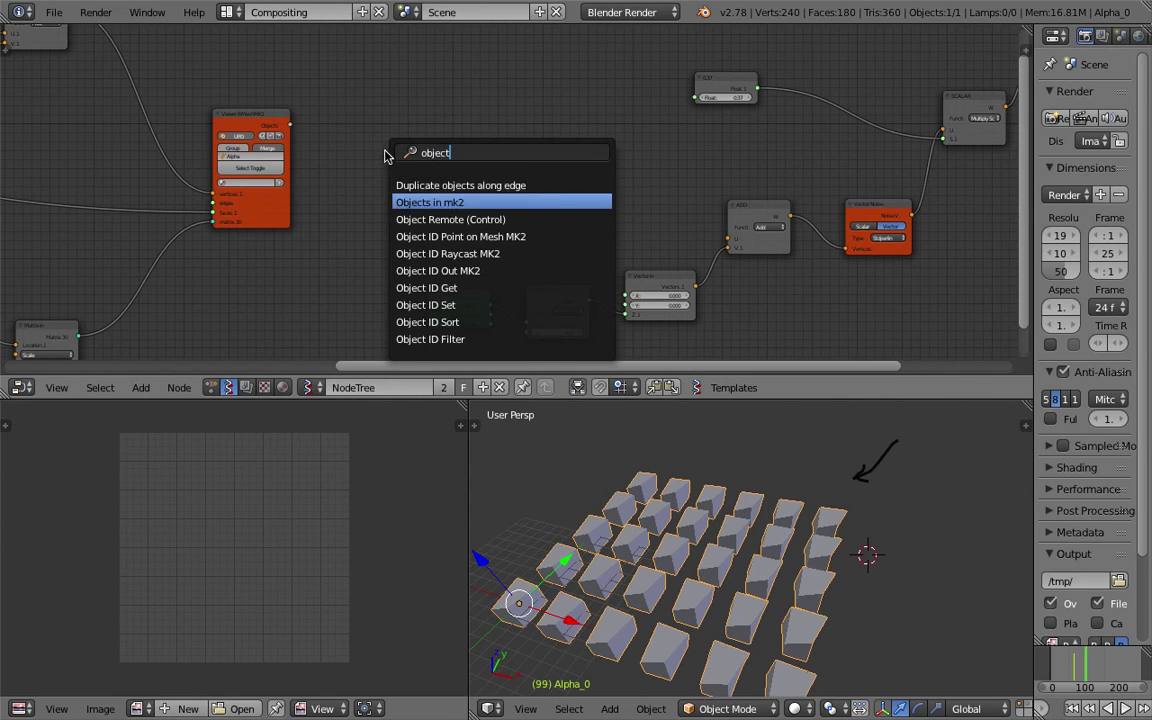
key(Return)
click(393, 152)
key(ctrl+s)
click(385, 145)
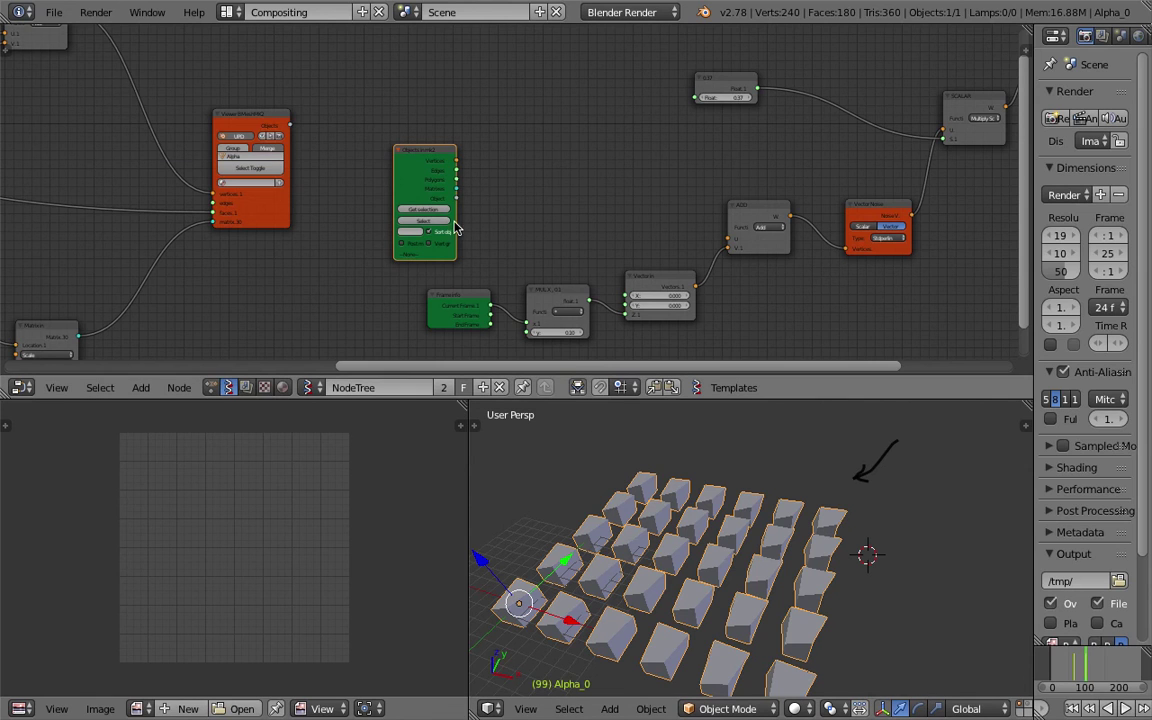
Link Objects in mk2 Vertices to the ADD node and Polygons to the Viewer Draw edg_pol input.
scroll(420, 180, right, 2)
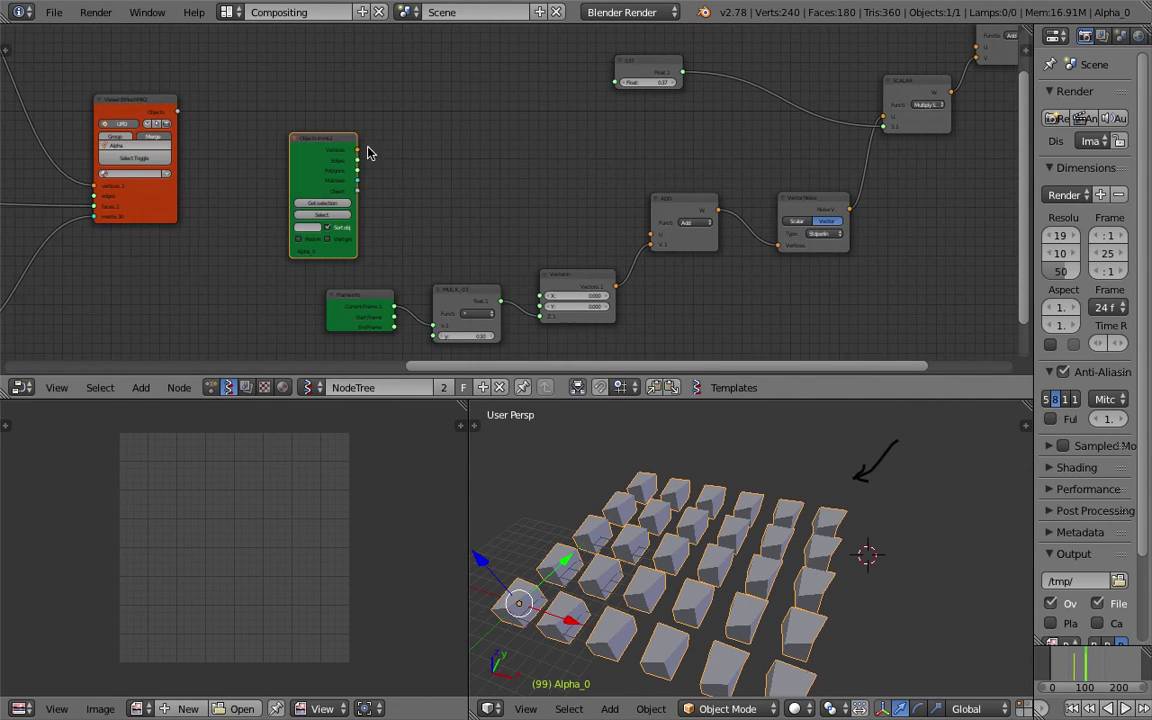
drag(360, 150, 380, 150)
drag(508, 169, 651, 234)
middle_drag(522, 144, 372, 180)
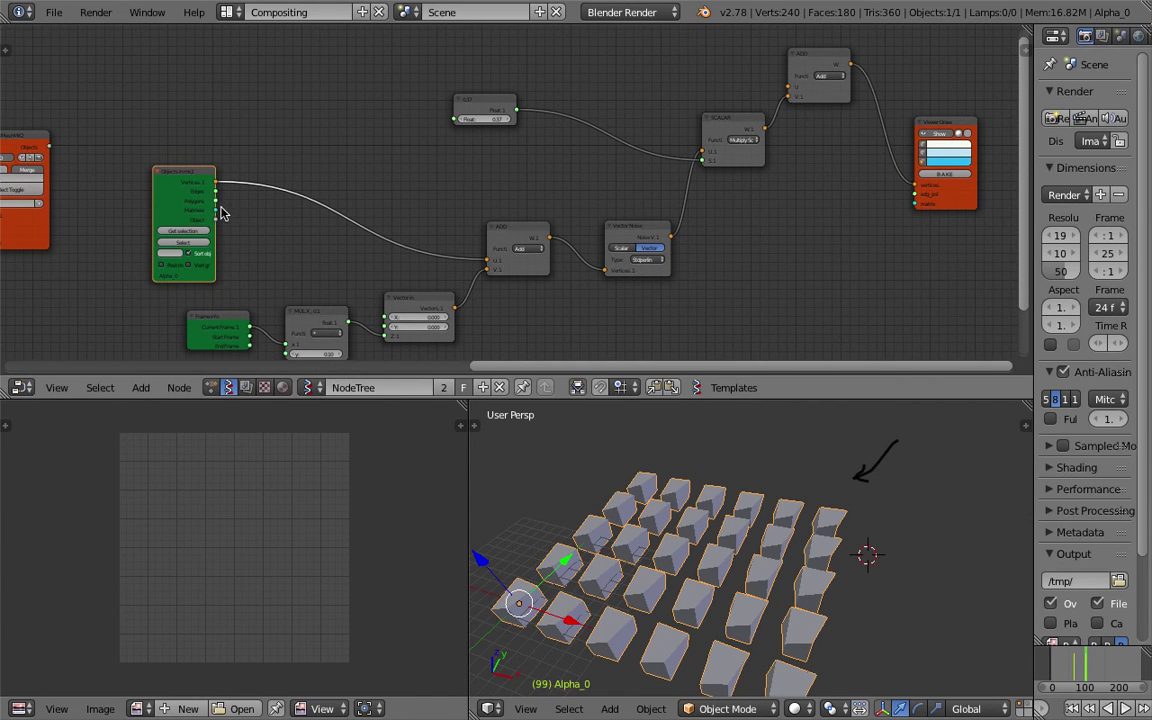
drag(222, 213, 255, 219)
drag(843, 210, 916, 195)
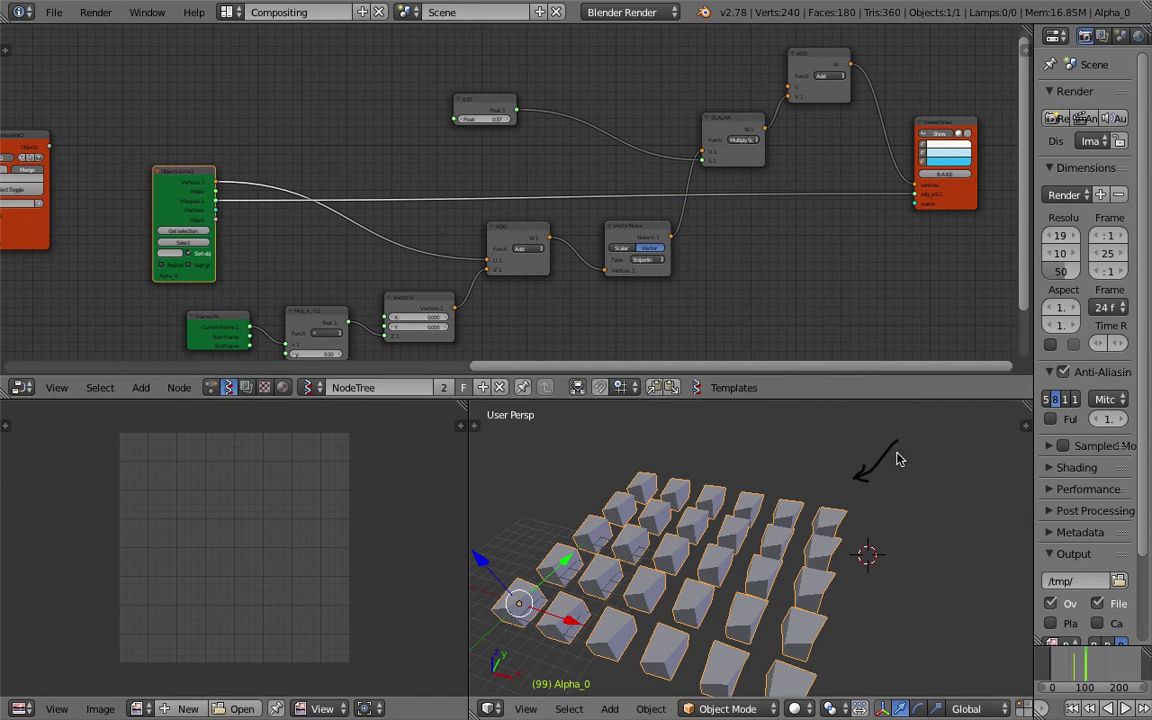
click(948, 133)
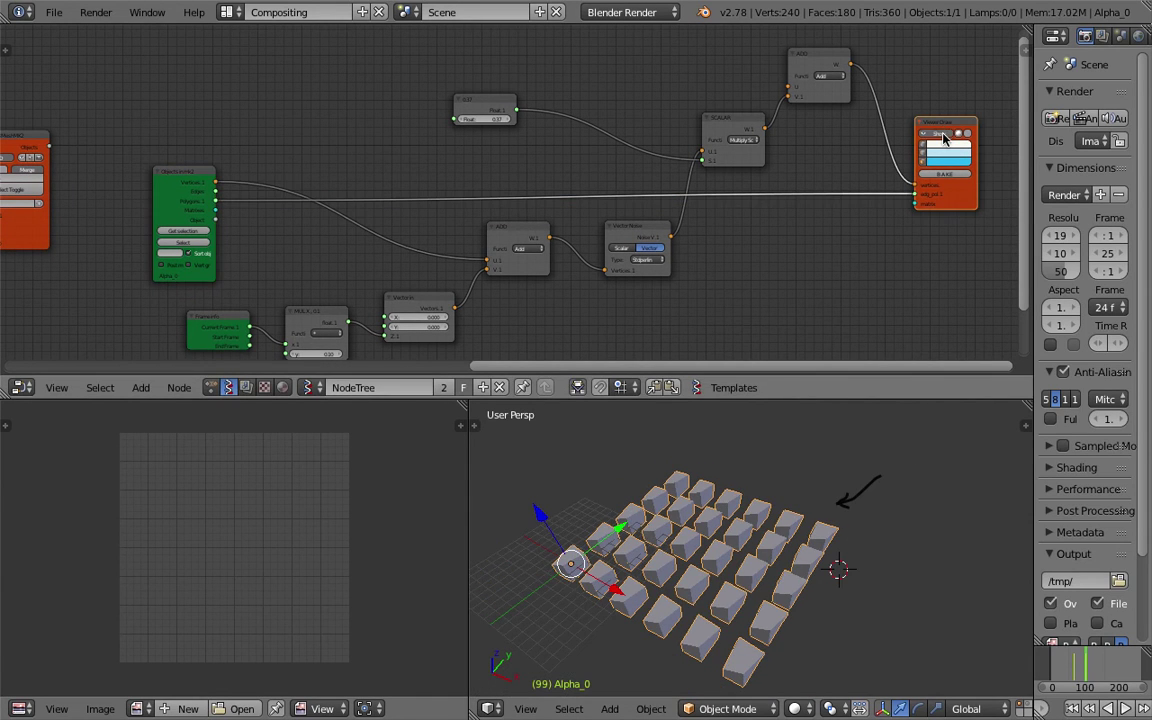
scroll(770, 202, down, 2)
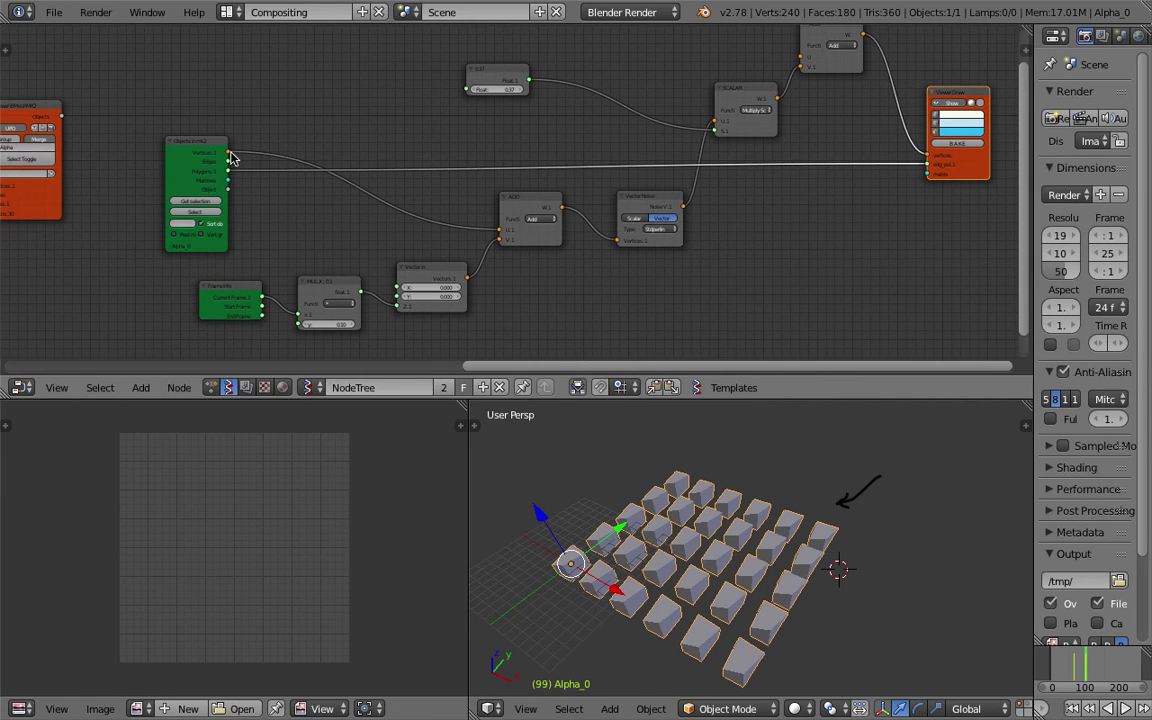
Link Objects in mk2 Vertices into the top ADD node and check the deformed tiles.
drag(229, 153, 439, 163)
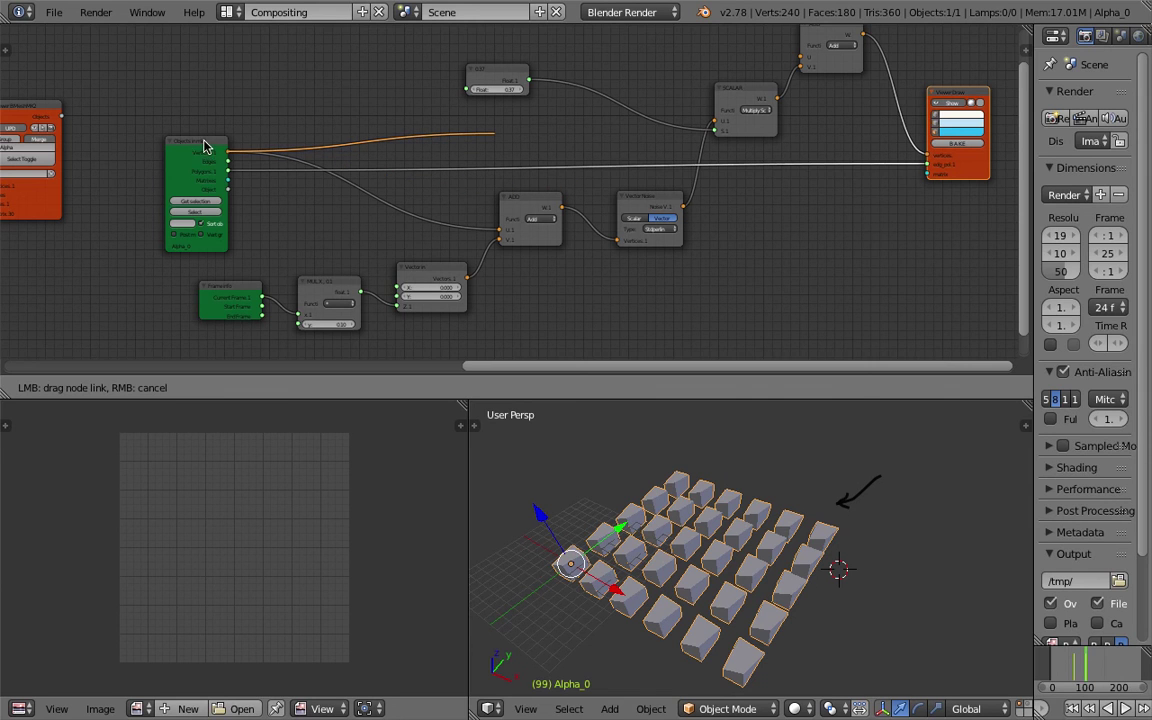
drag(221, 145, 226, 134)
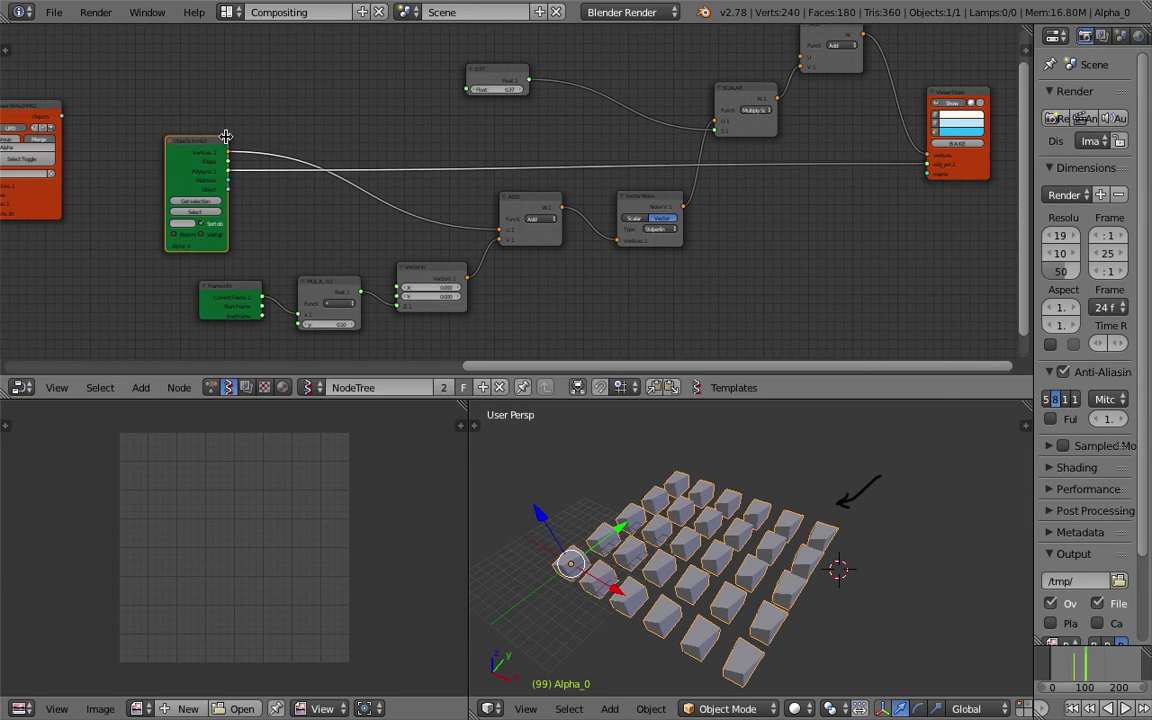
middle_drag(273, 118, 269, 155)
drag(227, 183, 796, 84)
middle_drag(745, 493, 790, 420)
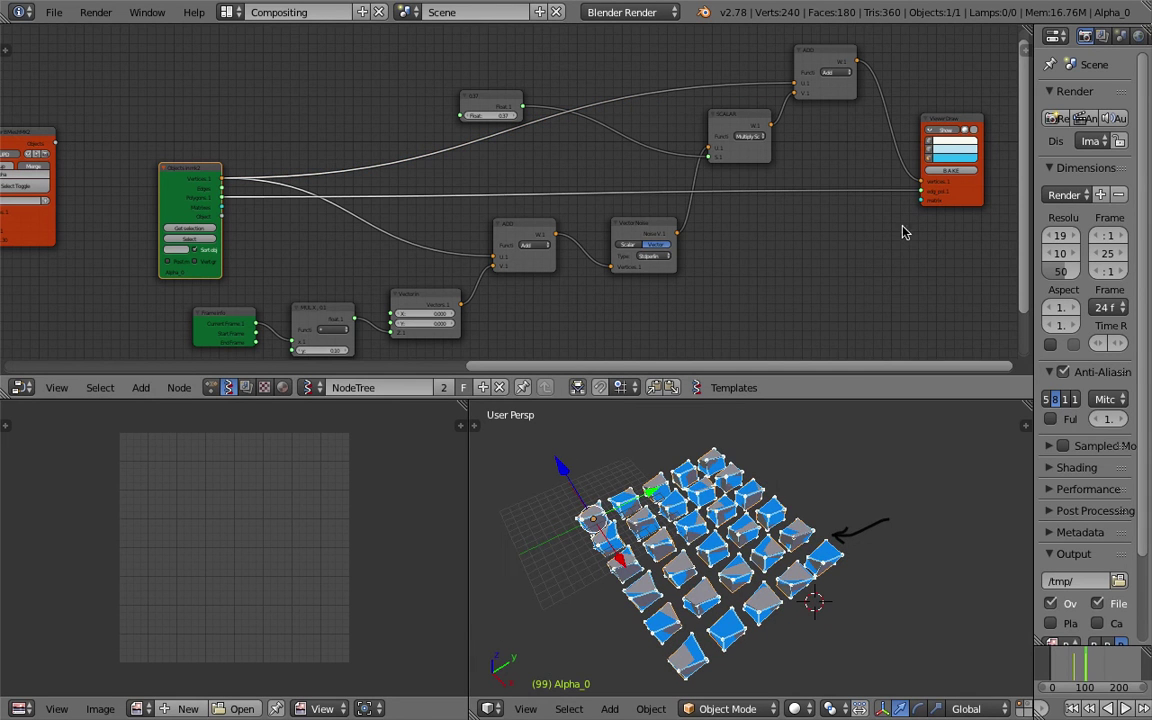
middle_drag(193, 152, 409, 152)
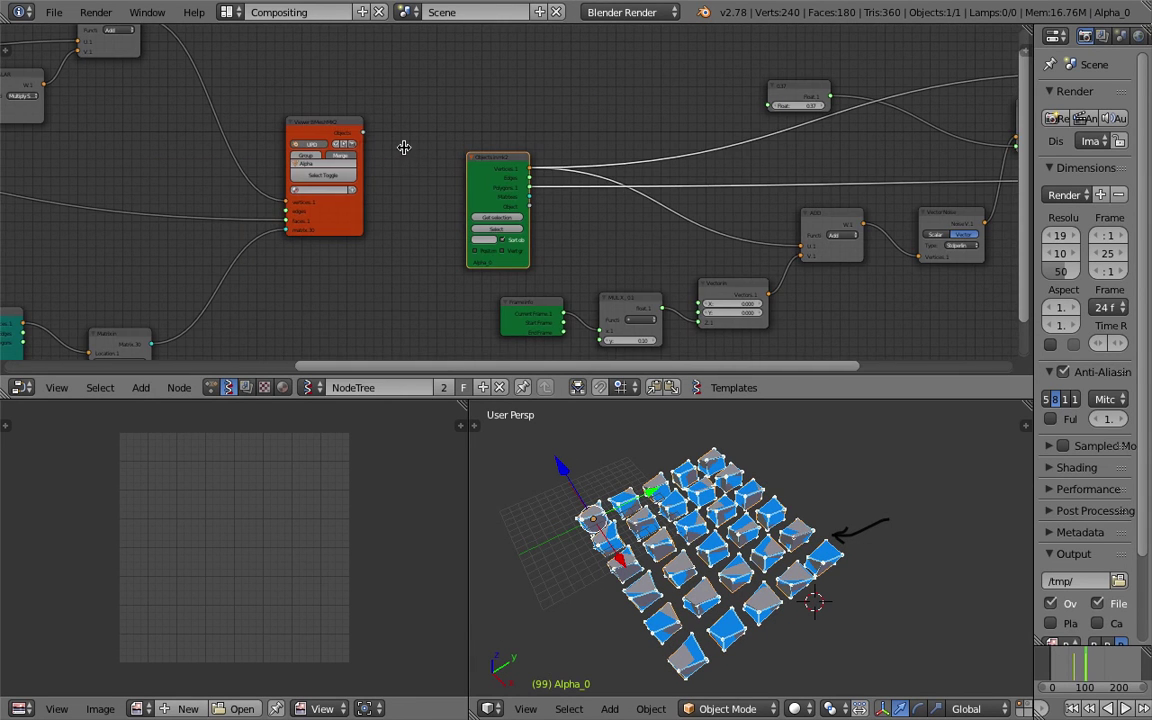
click(338, 148)
middle_drag(720, 520, 787, 518)
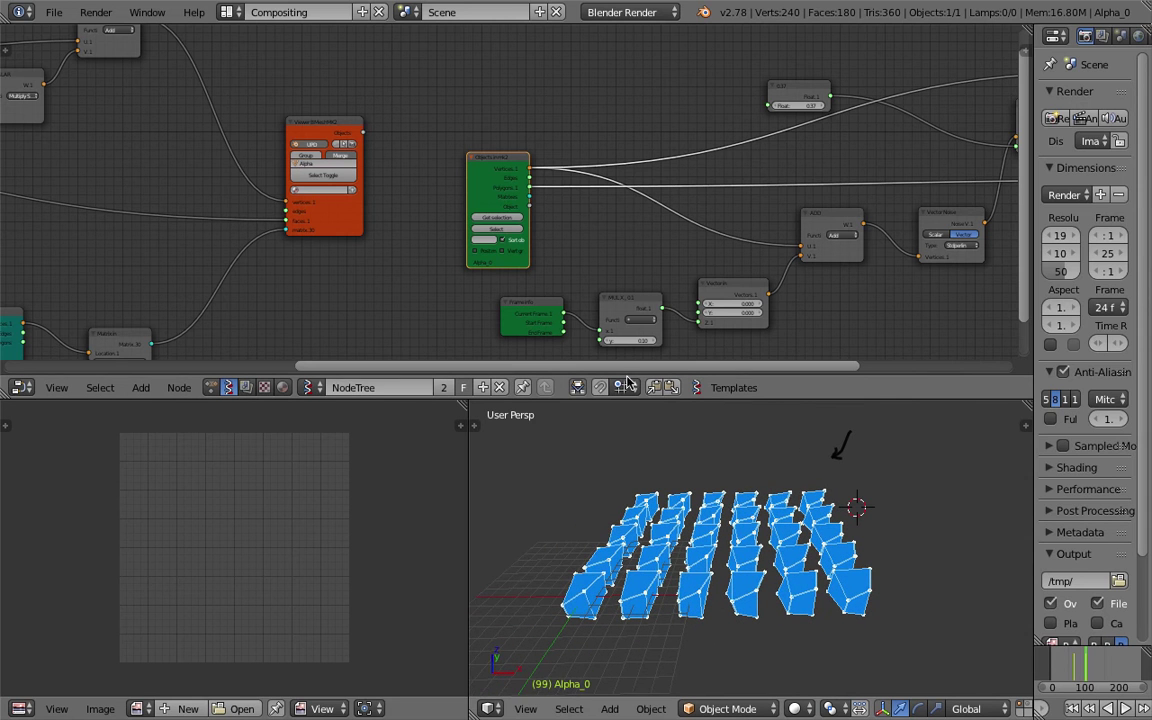
middle_drag(635, 265, 503, 229)
alt+scroll(760, 535, down, 14)
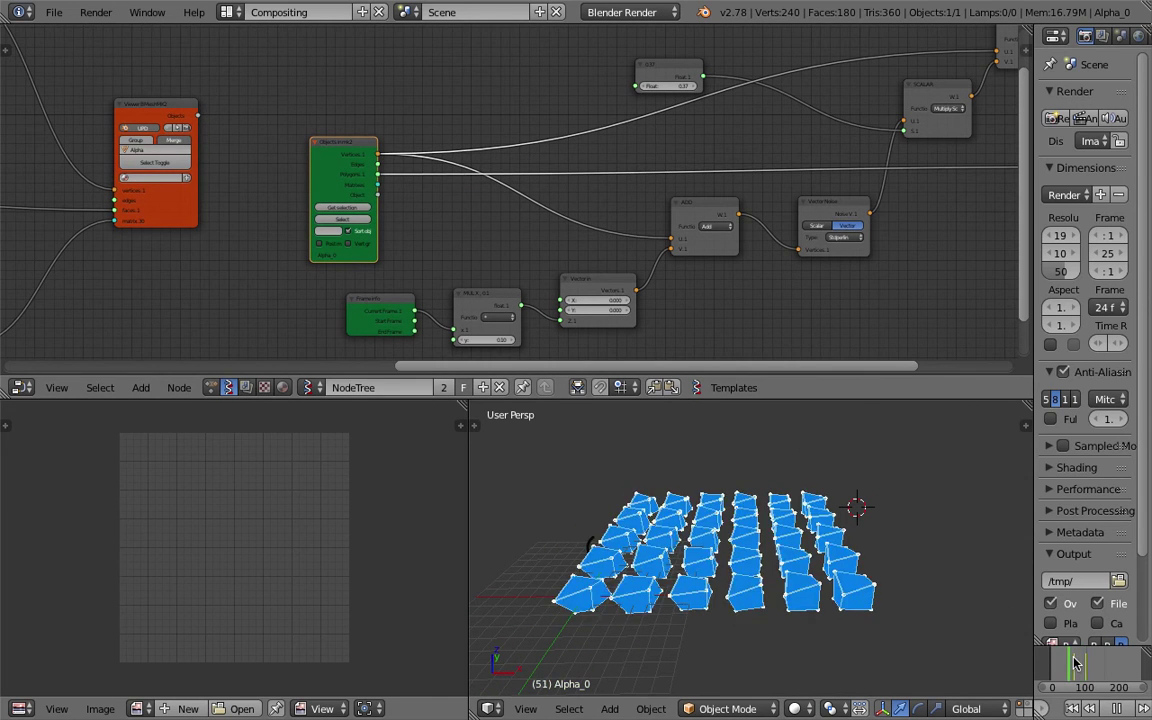
mouse_move(760, 535)
middle_down()
mouse_move(893, 512)
mouse_move(870, 490)
mouse_move(787, 540)
mouse_move(730, 525)
mouse_move(689, 545)
mouse_move(689, 579)
mouse_move(822, 577)
middle_up()
Switch the 3D view to Top view and give it more screen height.
scroll(713, 517, up, 6)
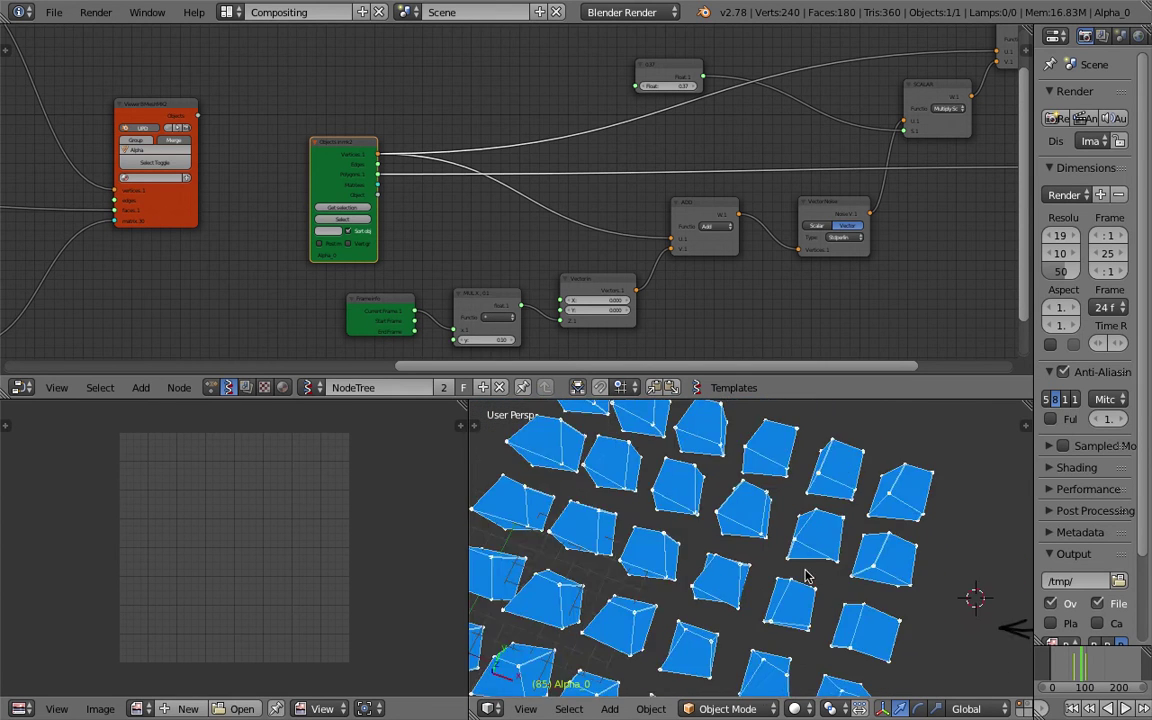
scroll(765, 572, down, 5)
click(525, 709)
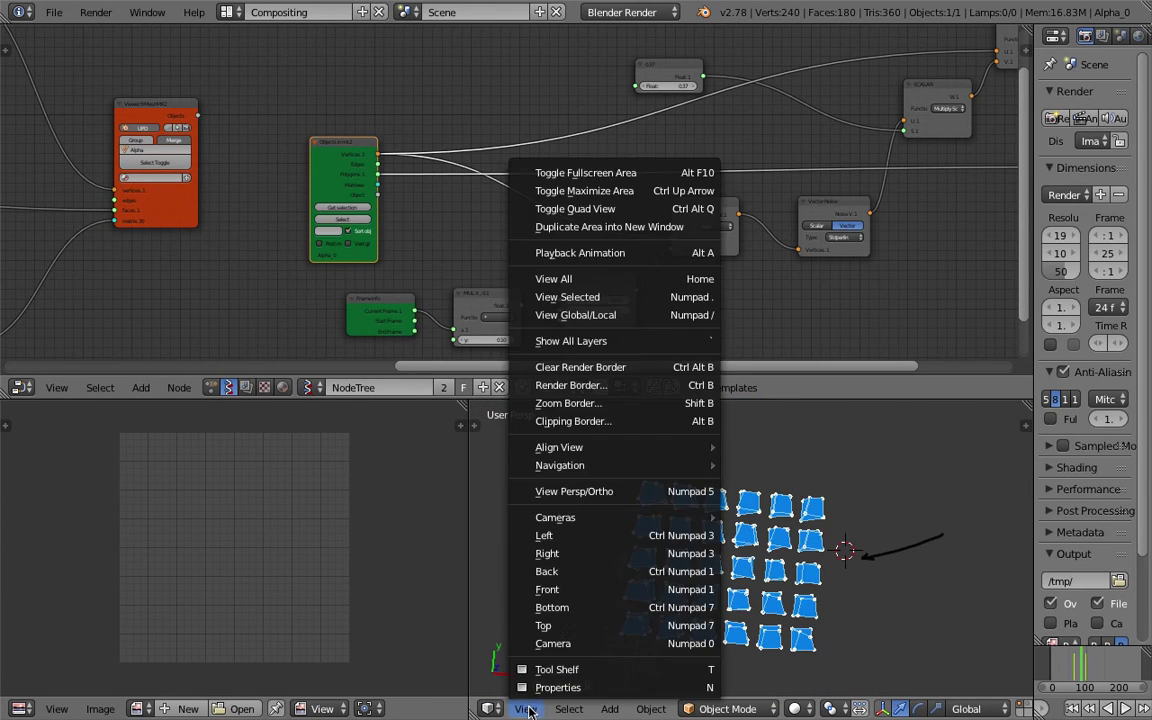
click(581, 624)
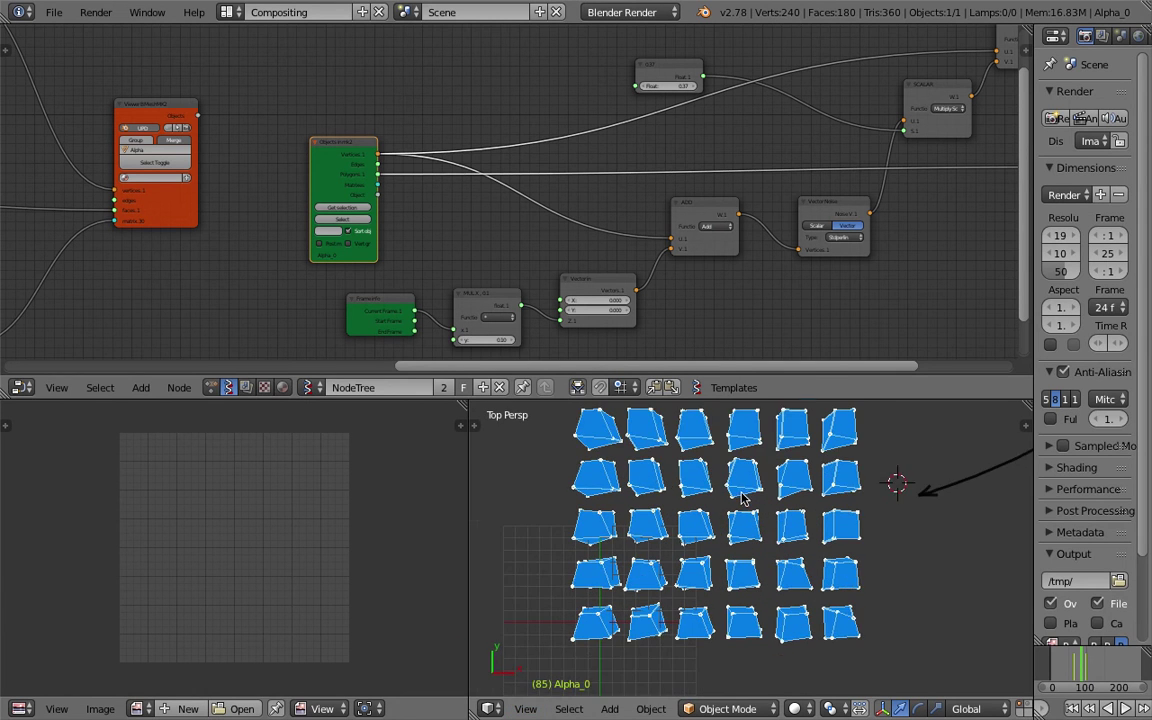
scroll(770, 424, up, 4)
drag(771, 400, 730, 293)
Lower the Float node's value from 0.37 to 0.22.
scroll(724, 347, down, 3)
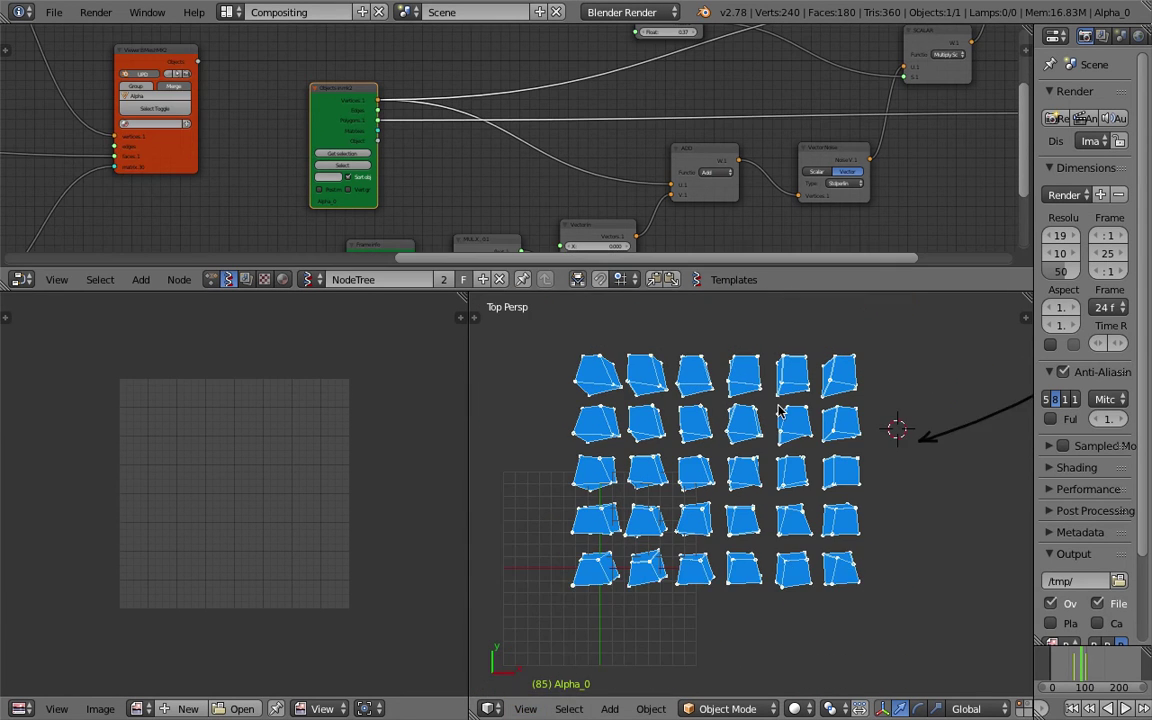
middle_drag(741, 38, 535, 135)
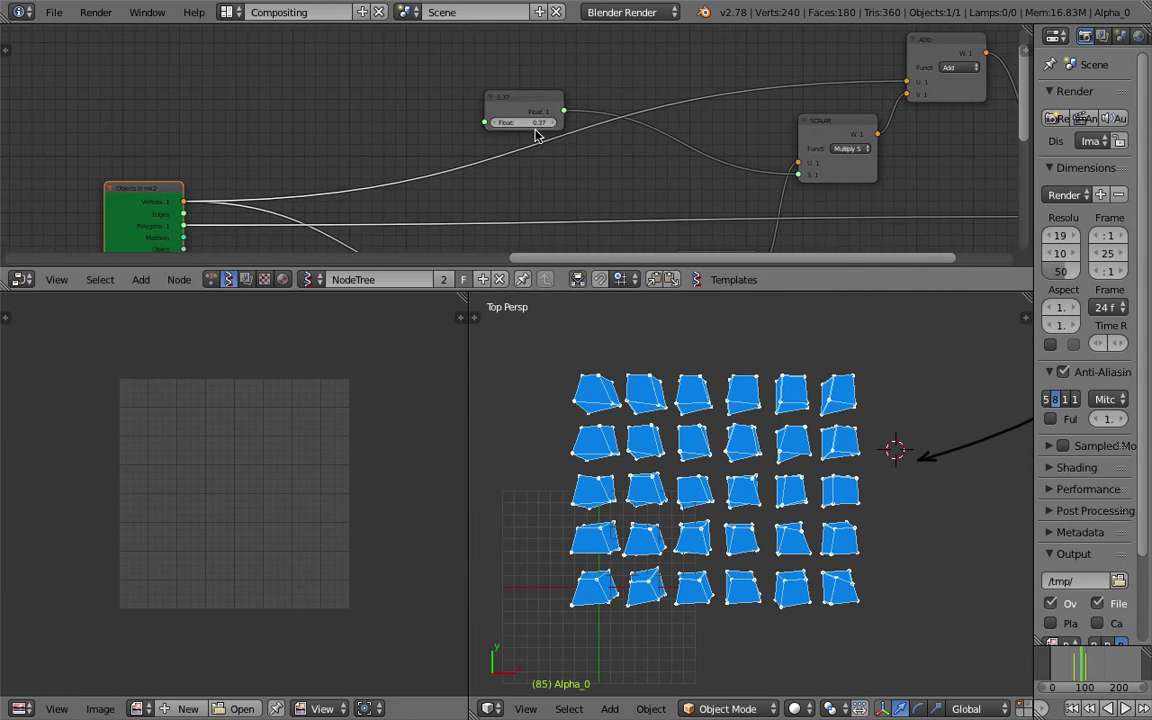
mouse_move(523, 122)
mouse_down()
mouse_move(575, 122)
mouse_move(512, 122)
mouse_up()
middle_drag(700, 500, 790, 400)
Play the animation and scrub forward to frame 155.
key(shift+alt+a)
drag(1080, 660, 1108, 660)
middle_drag(771, 476, 790, 300)
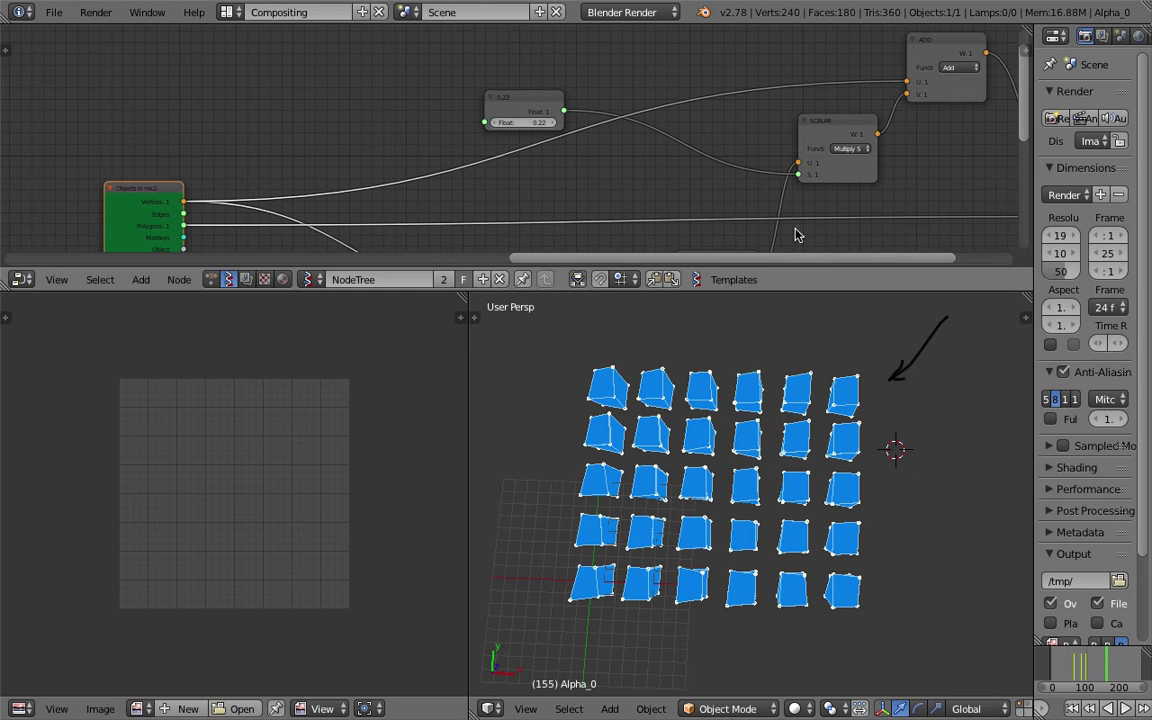
middle_drag(797, 231, 576, 165)
drag(703, 292, 697, 378)
scroll(545, 167, up, 1)
scroll(589, 211, up, 1)
click(612, 193)
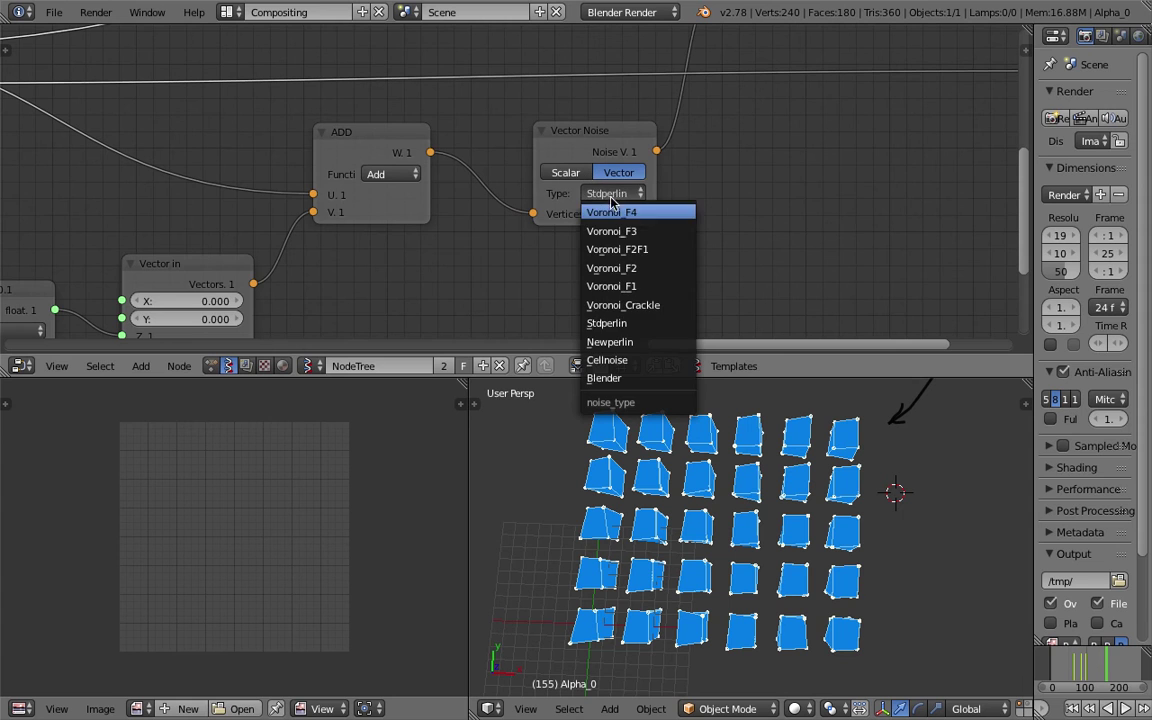
click(645, 286)
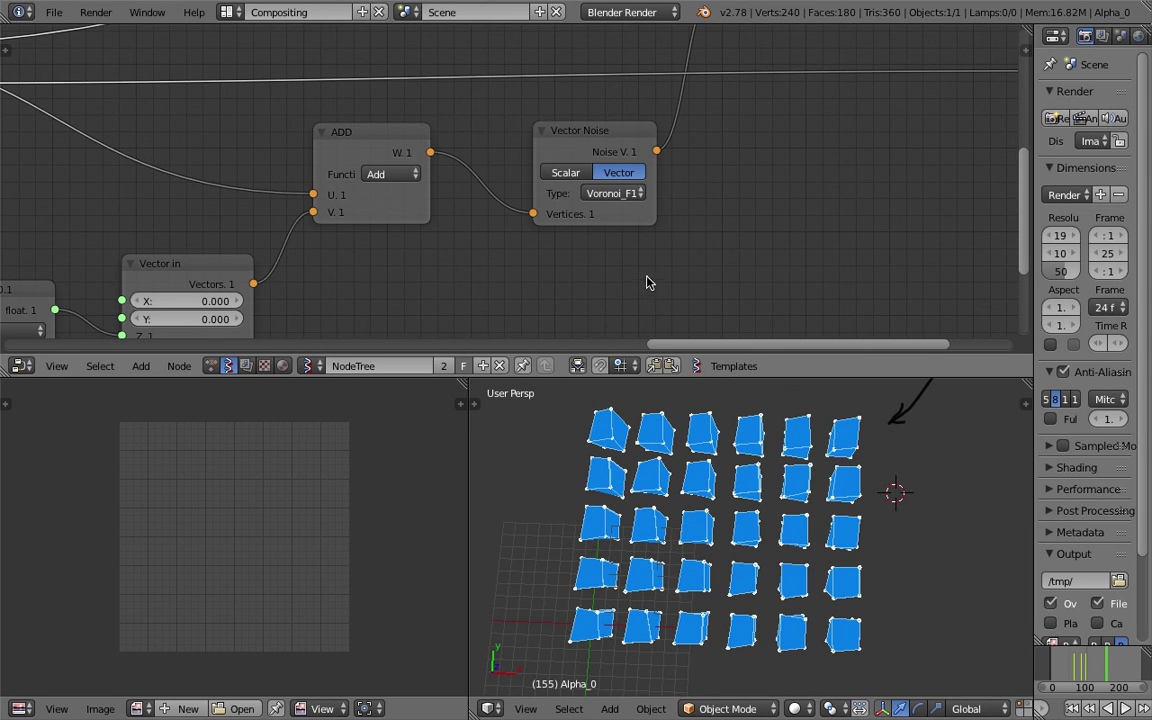
click(630, 193)
click(625, 358)
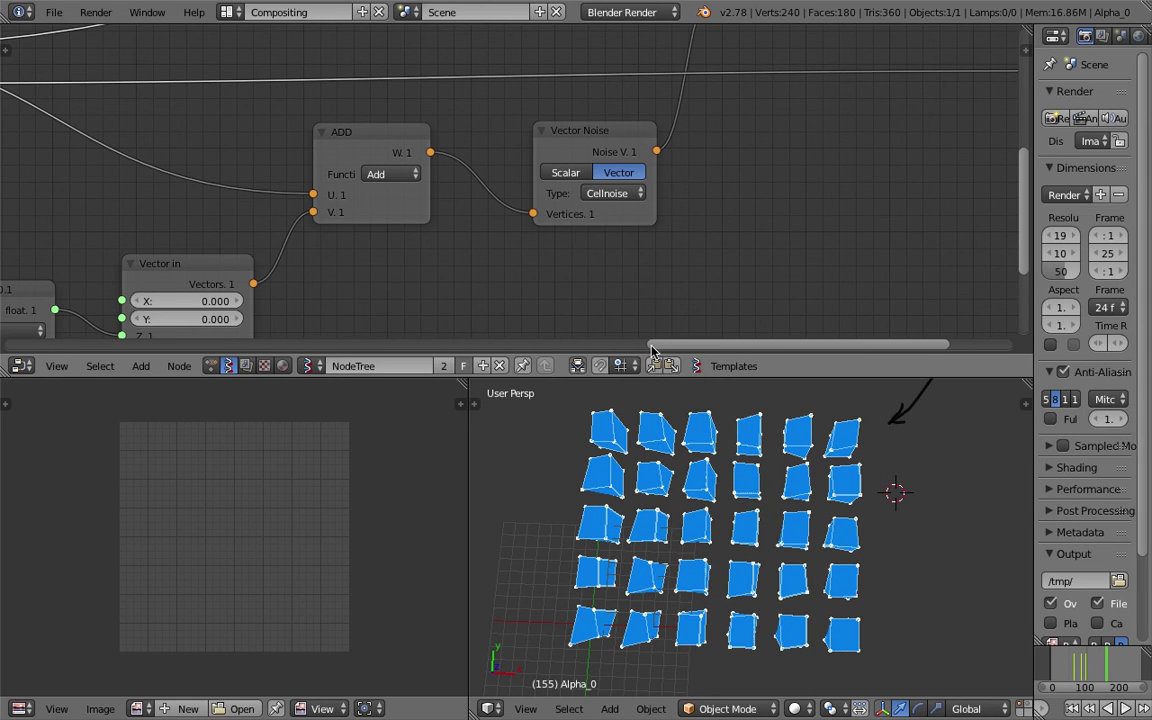
shift+scroll(432, 211, down, 2)
scroll(255, 272, down, 1)
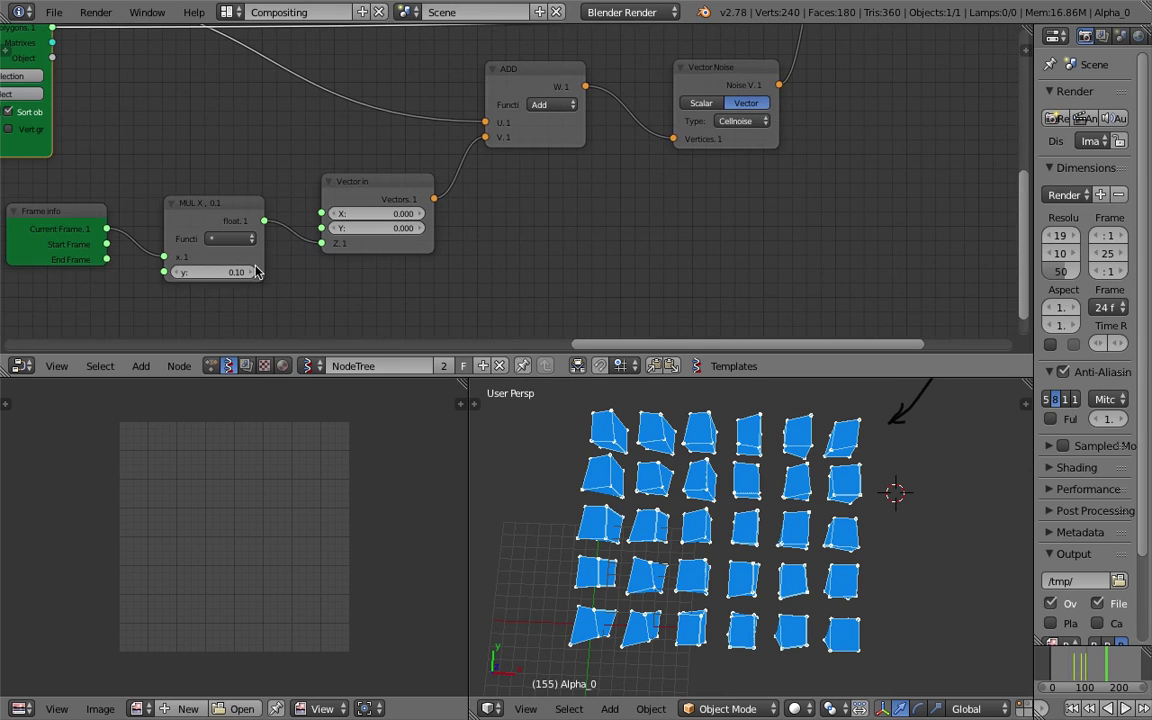
shift+scroll(410, 146, up, 5)
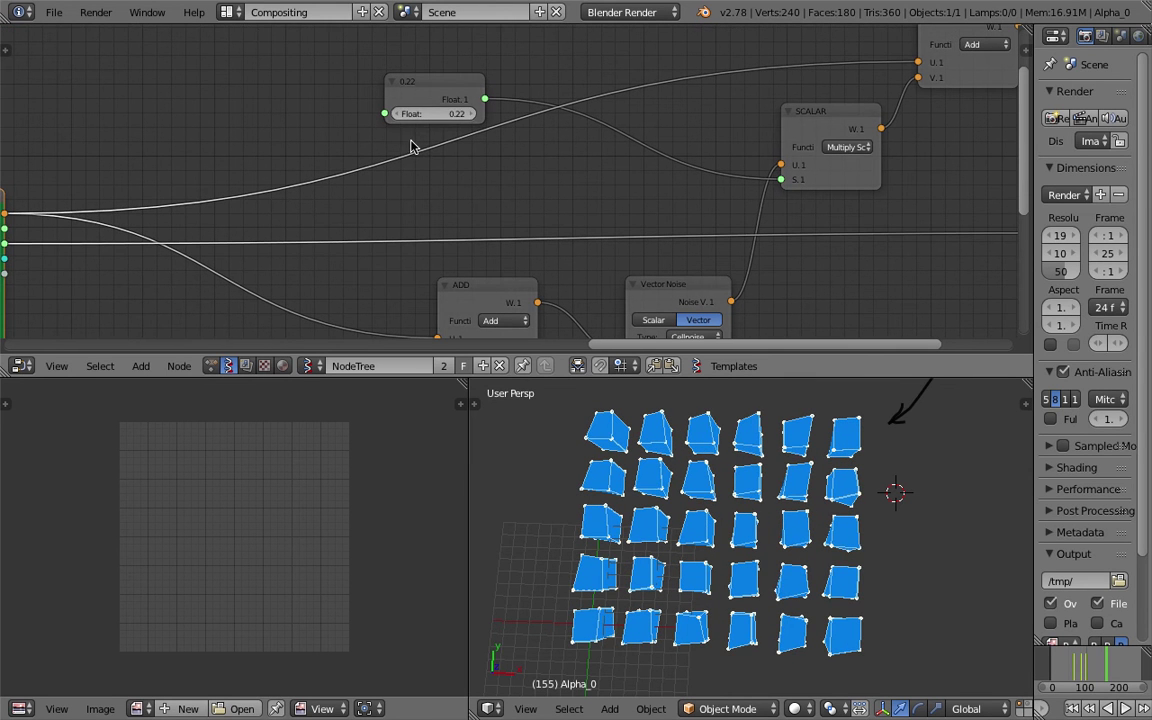
drag(437, 114, 480, 114)
middle_drag(640, 500, 600, 385)
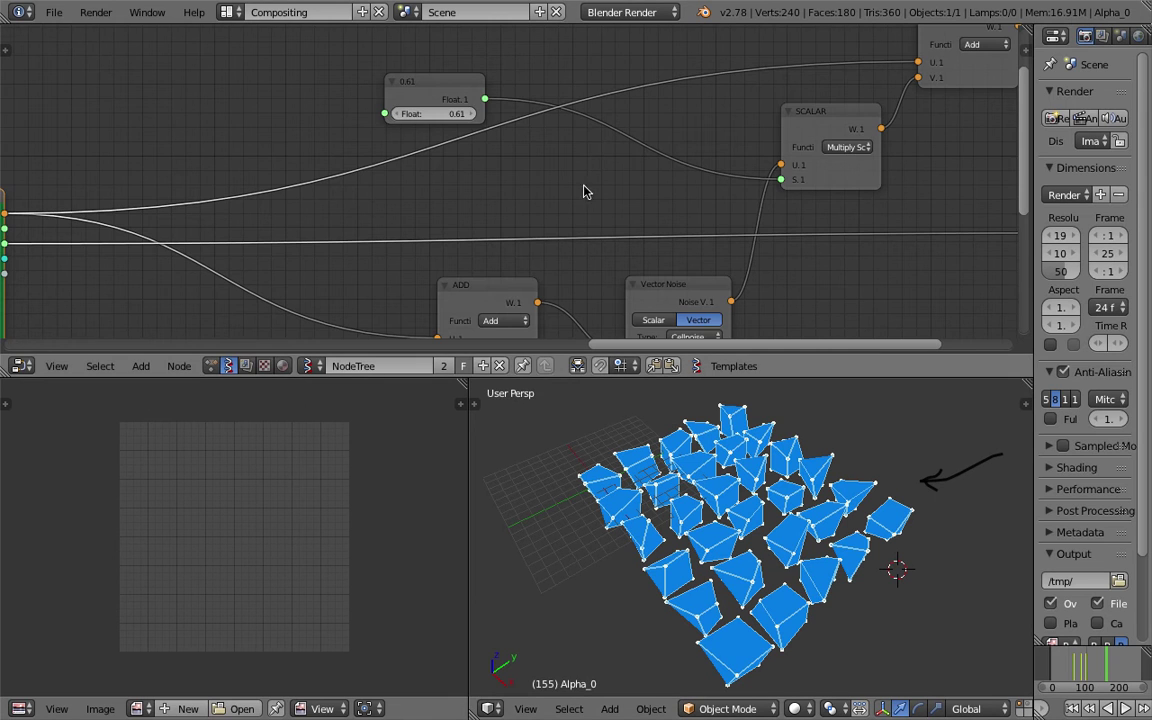
scroll(585, 192, down, 10)
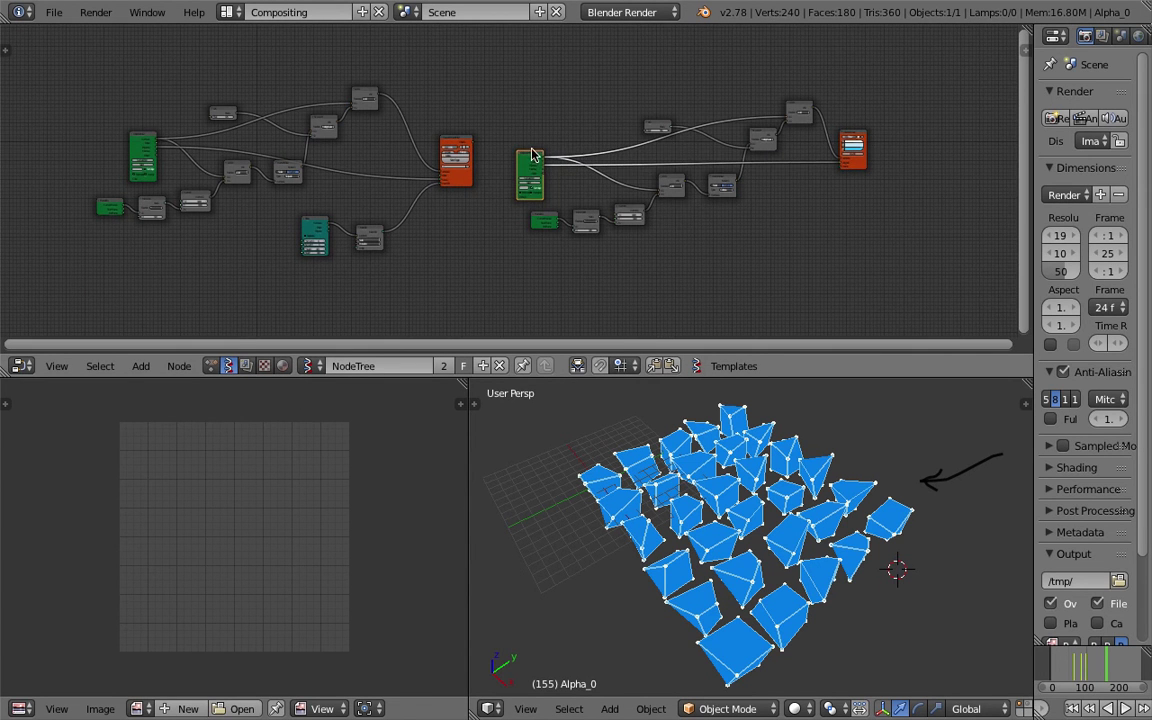
drag(533, 155, 530, 155)
Cancel the accidental node move, orbit the 3D view to face the grid, and save.
key(Escape)
key(Home)
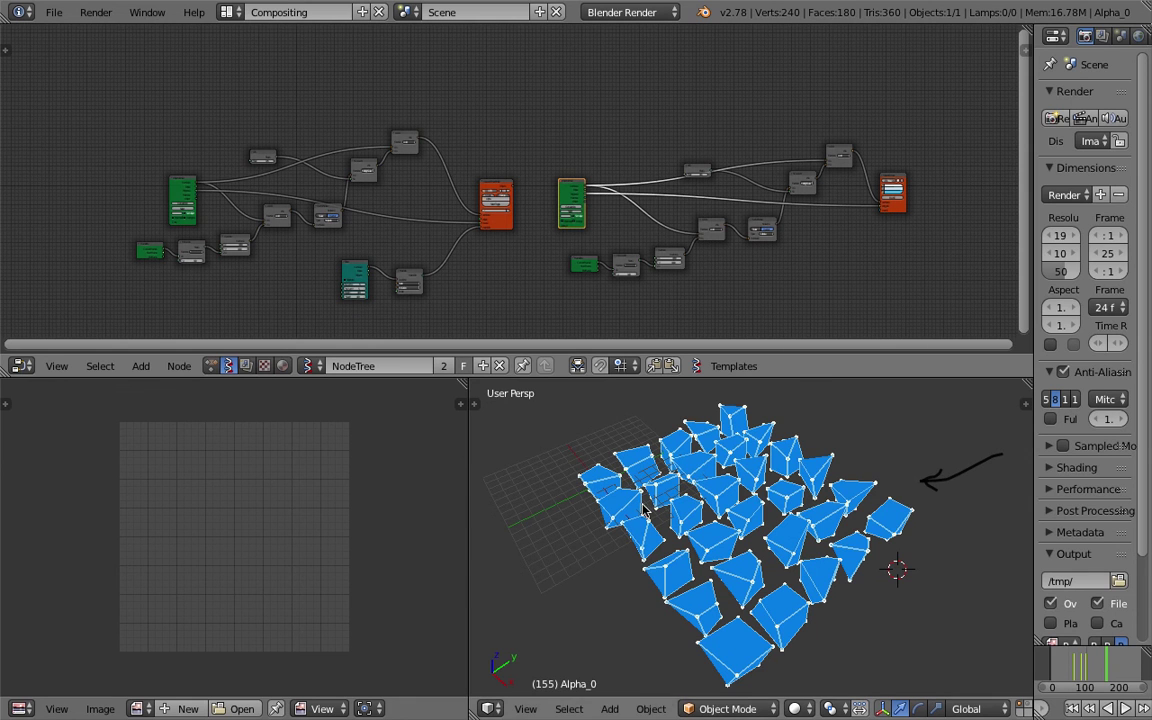
scroll(562, 461, up, 3)
scroll(250, 168, up, 4)
ctrl+scroll(381, 224, down, 5)
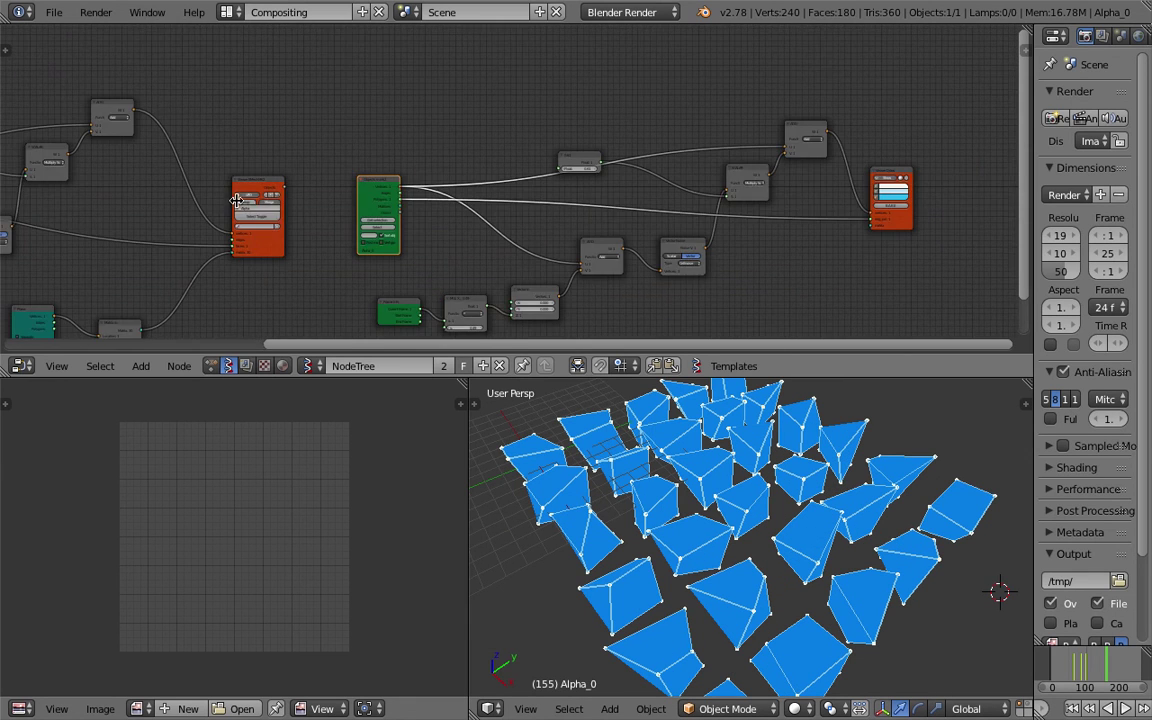
scroll(550, 206, down, 2)
ctrl+scroll(478, 183, down, 3)
scroll(478, 183, down, 1)
ctrl+scroll(478, 183, up, 1)
scroll(500, 160, up, 1)
middle_drag(780, 450, 770, 485)
scroll(775, 487, down, 2)
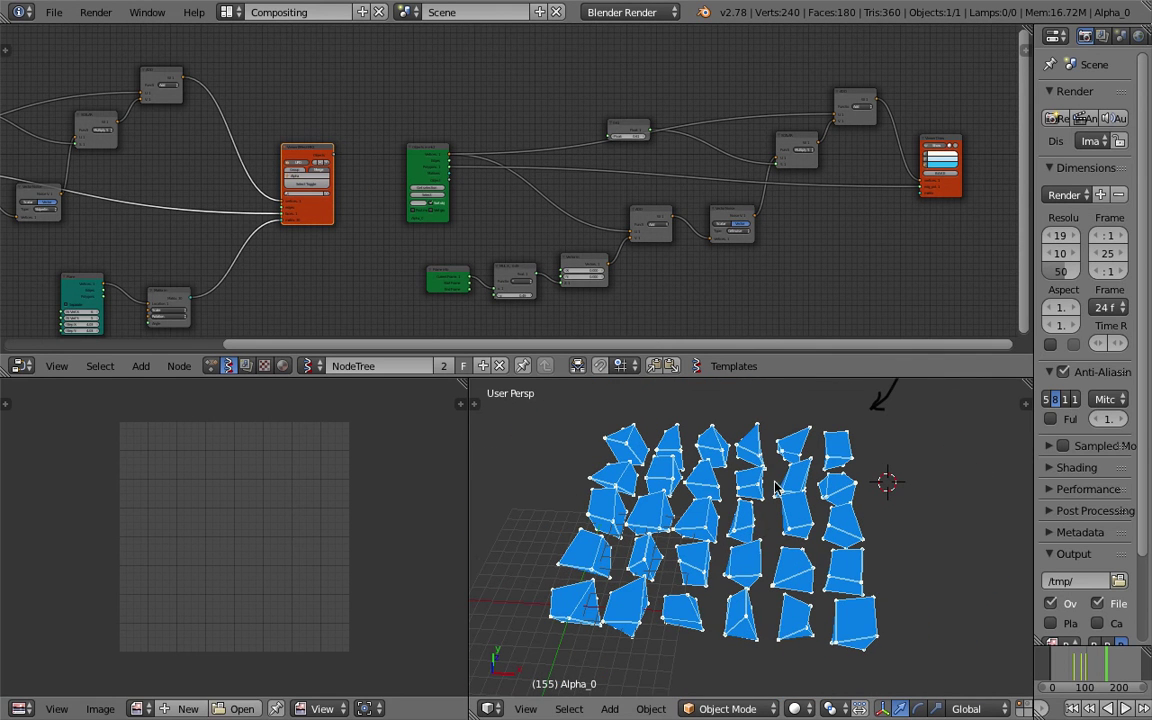
click(54, 12)
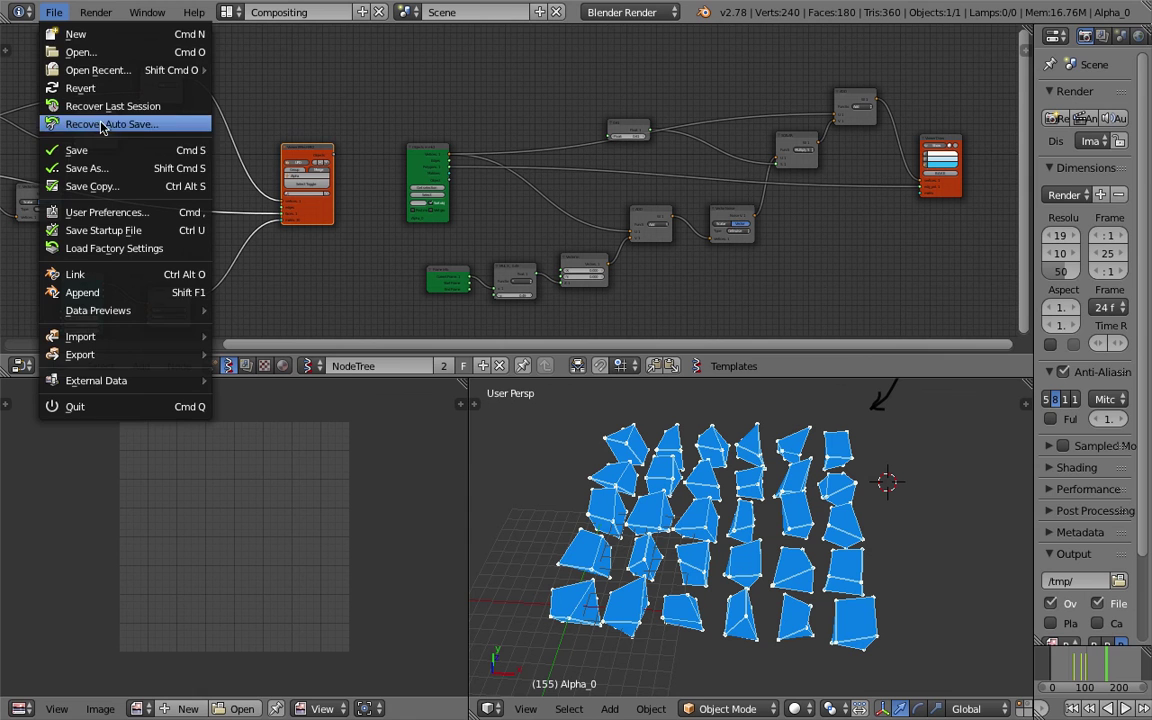
click(100, 149)
Raise the Plane node's N Vert Y to 8, giving a 10×8 grid of 80 tiles.
key(KP_Decimal)
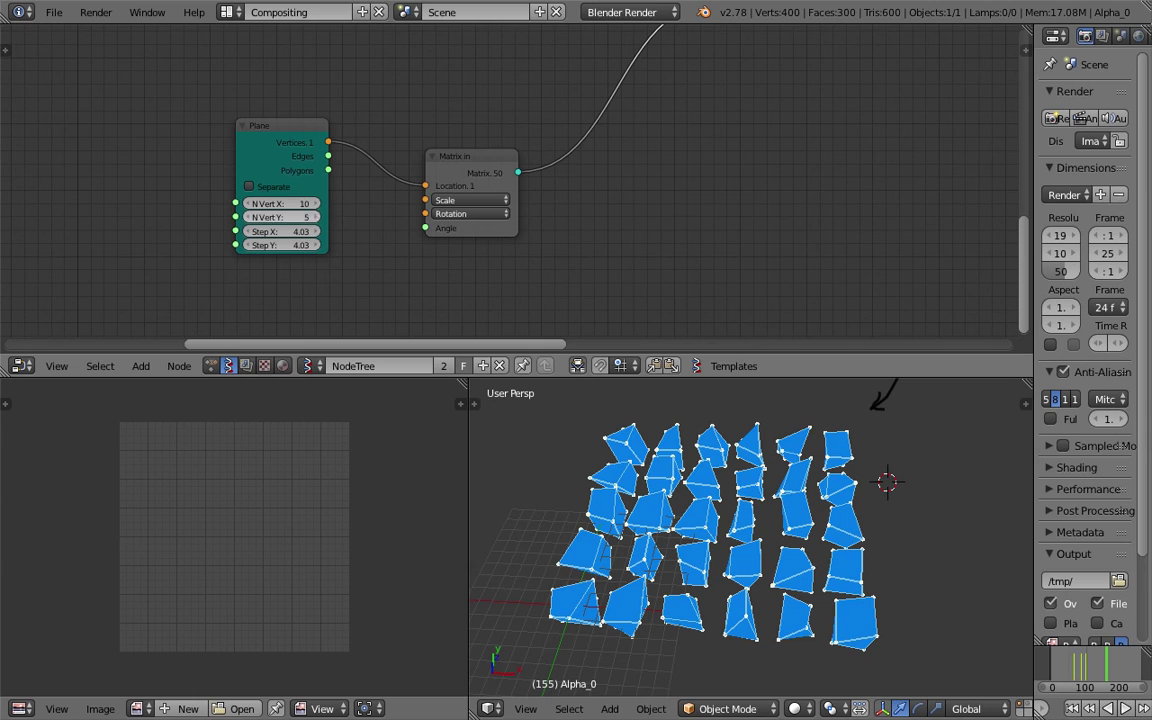
drag(370, 252, 385, 252)
scroll(848, 548, down, 2)
scroll(727, 584, up, 8)
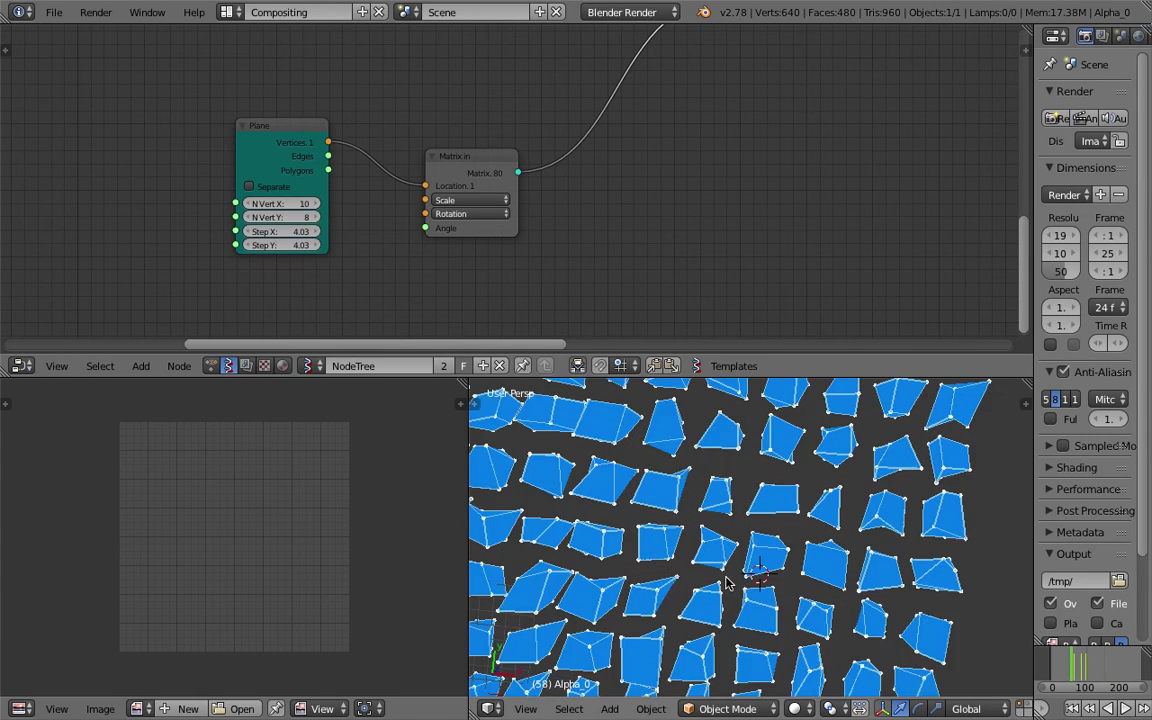
scroll(727, 584, down, 3)
middle_drag(727, 584, 783, 528)
scroll(780, 545, down, 2)
scroll(800, 530, up, 2)
scroll(783, 528, down, 3)
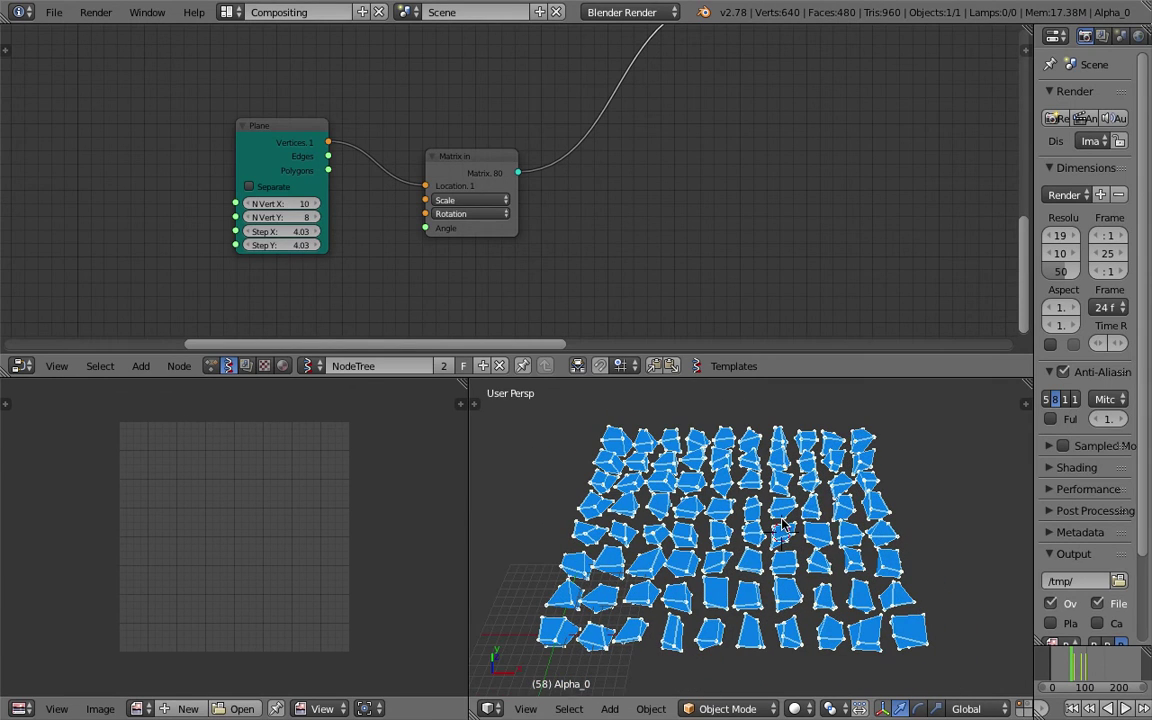
scroll(411, 172, down, 5)
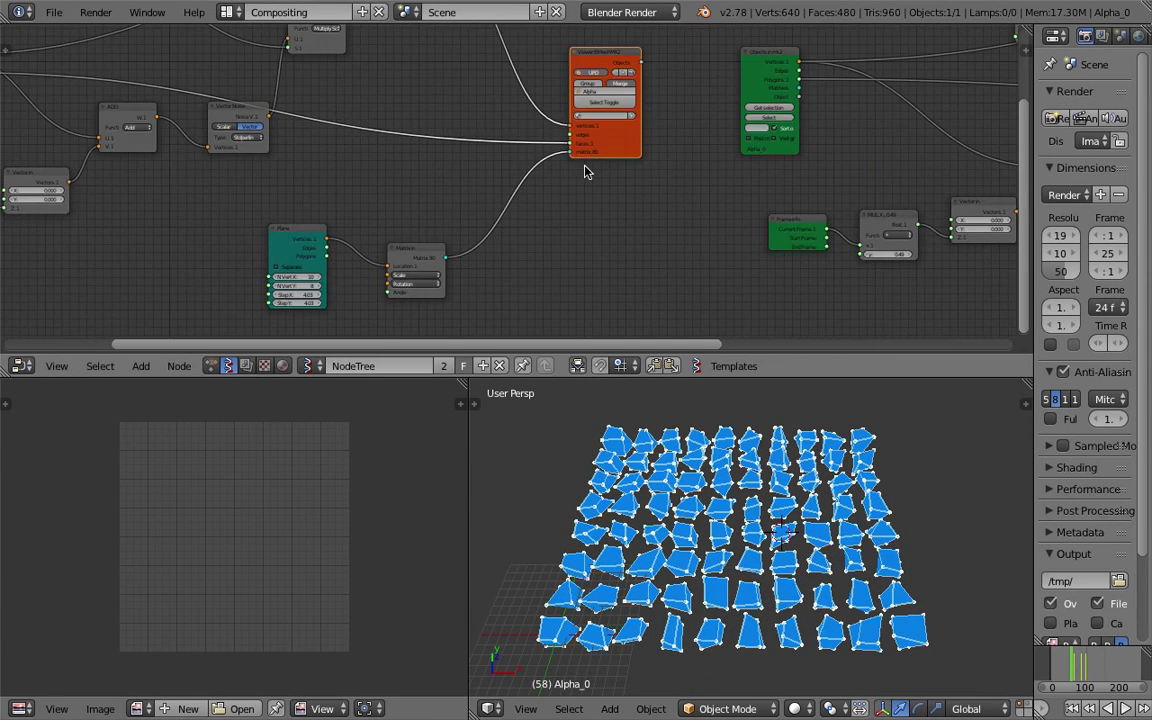
scroll(585, 172, down, 2)
ctrl+scroll(978, 72, down, 3)
Export the node tree through the N panel's SV import/export as noise_deformer2.json.
click(1021, 42)
scroll(960, 200, down, 5)
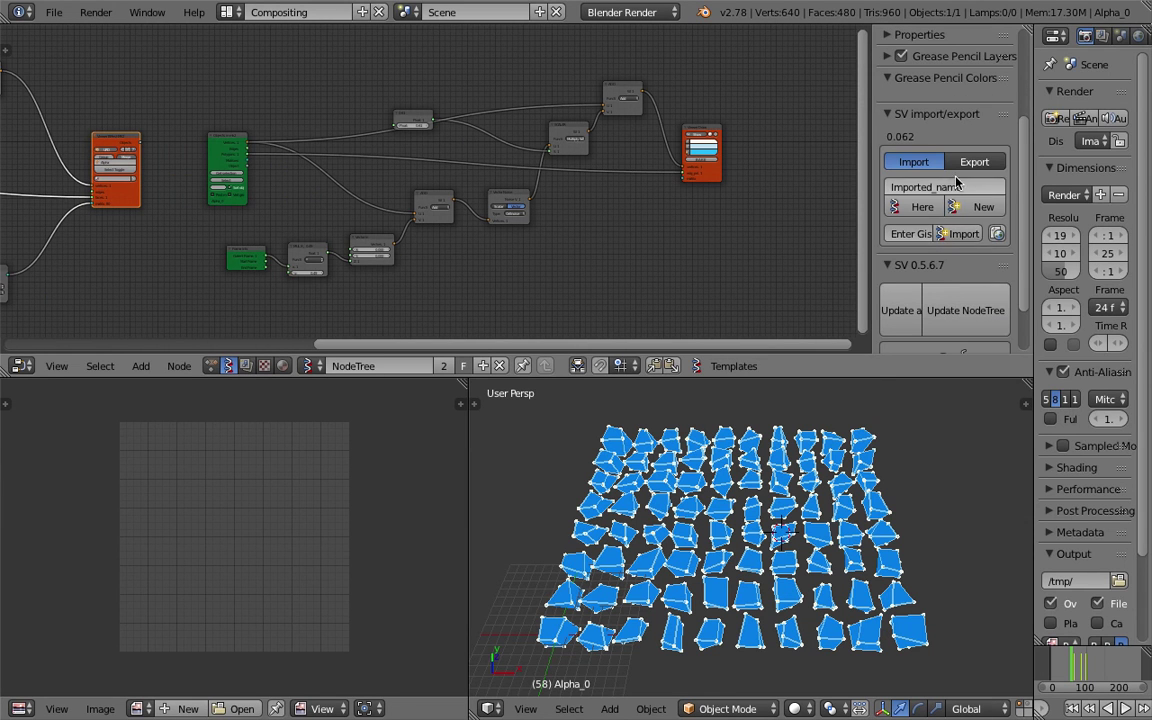
click(967, 165)
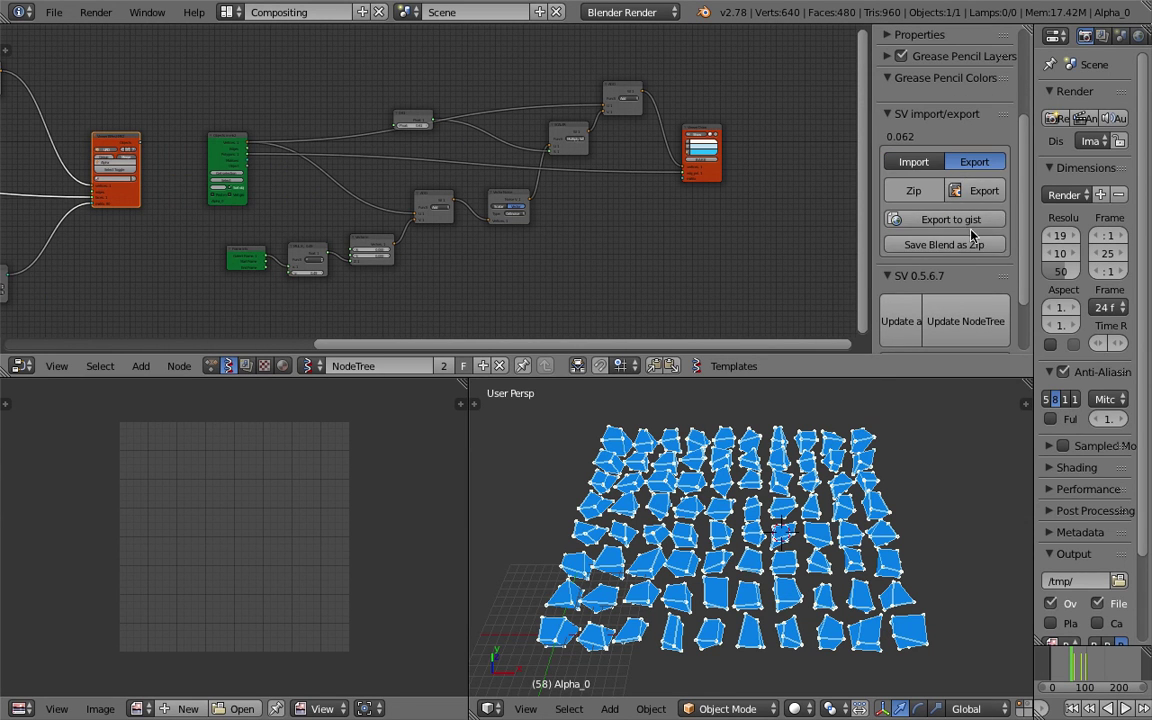
click(984, 190)
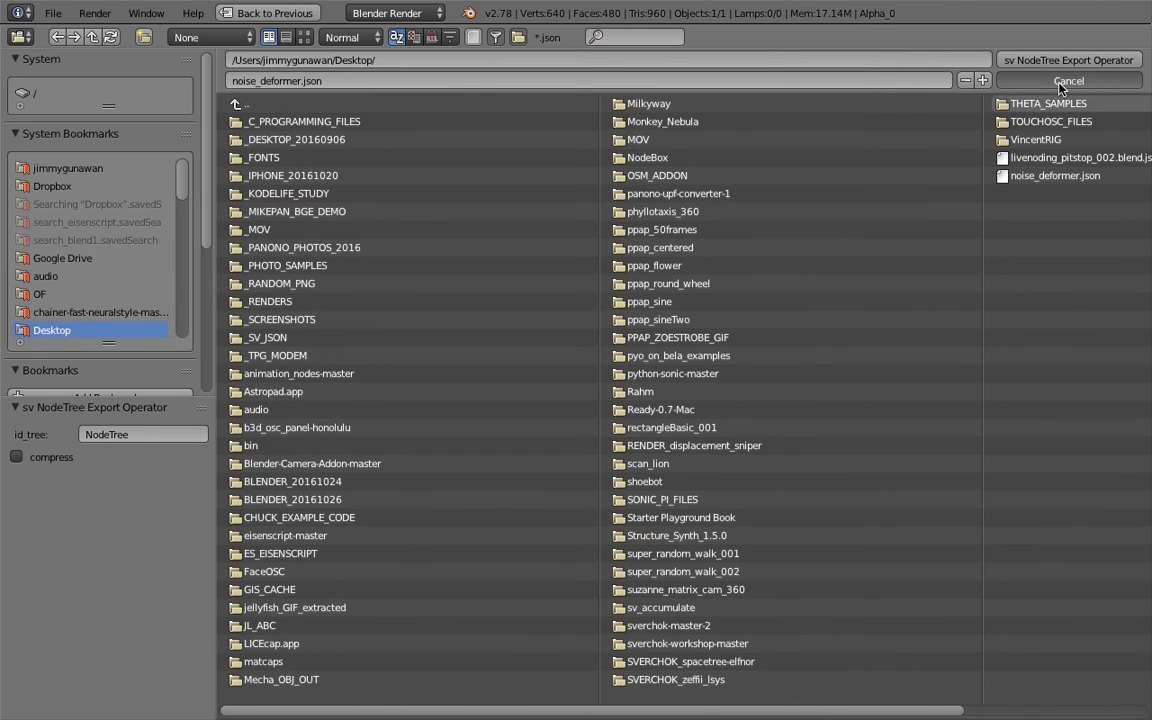
click(1068, 60)
scroll(960, 290, down, 3)
click(984, 228)
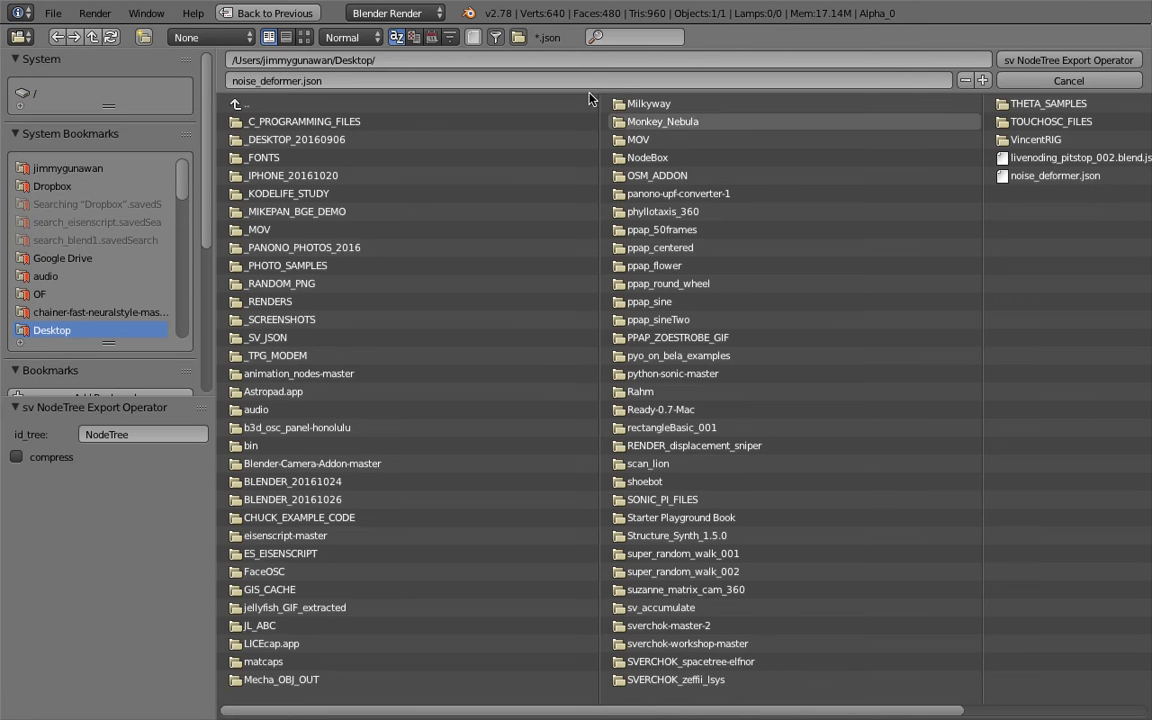
click(300, 80)
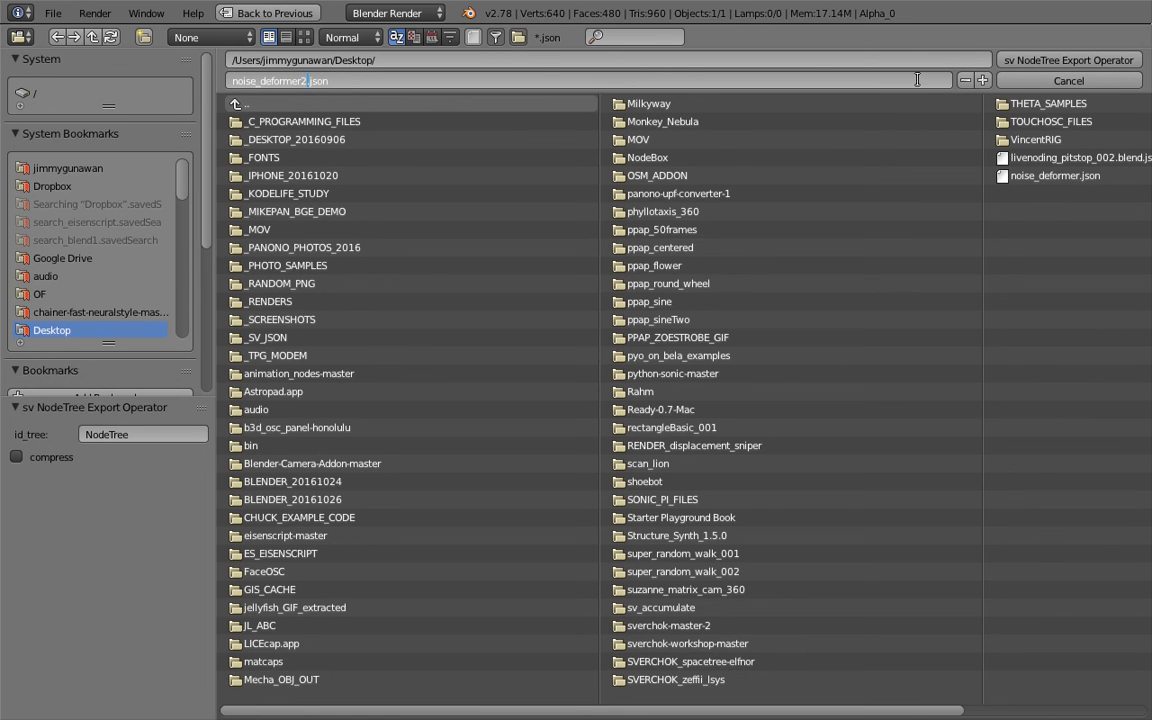
click(1066, 57)
click(1066, 61)
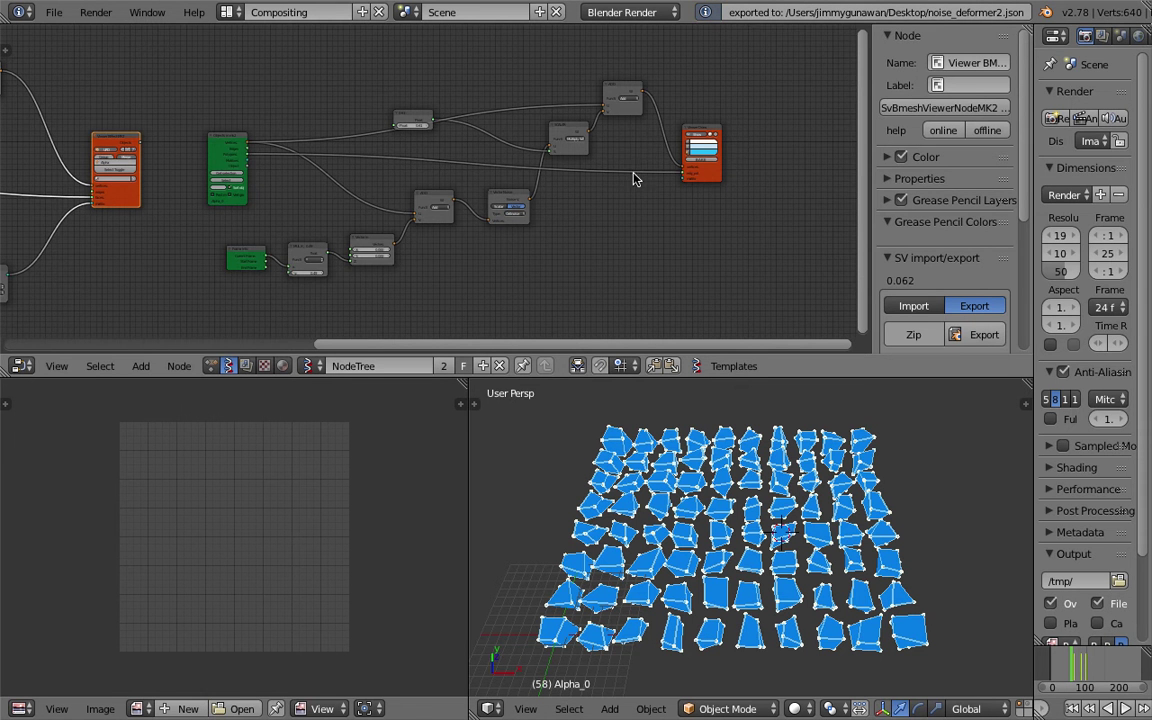
middle_drag(720, 179, 825, 167)
drag(873, 155, 1000, 165)
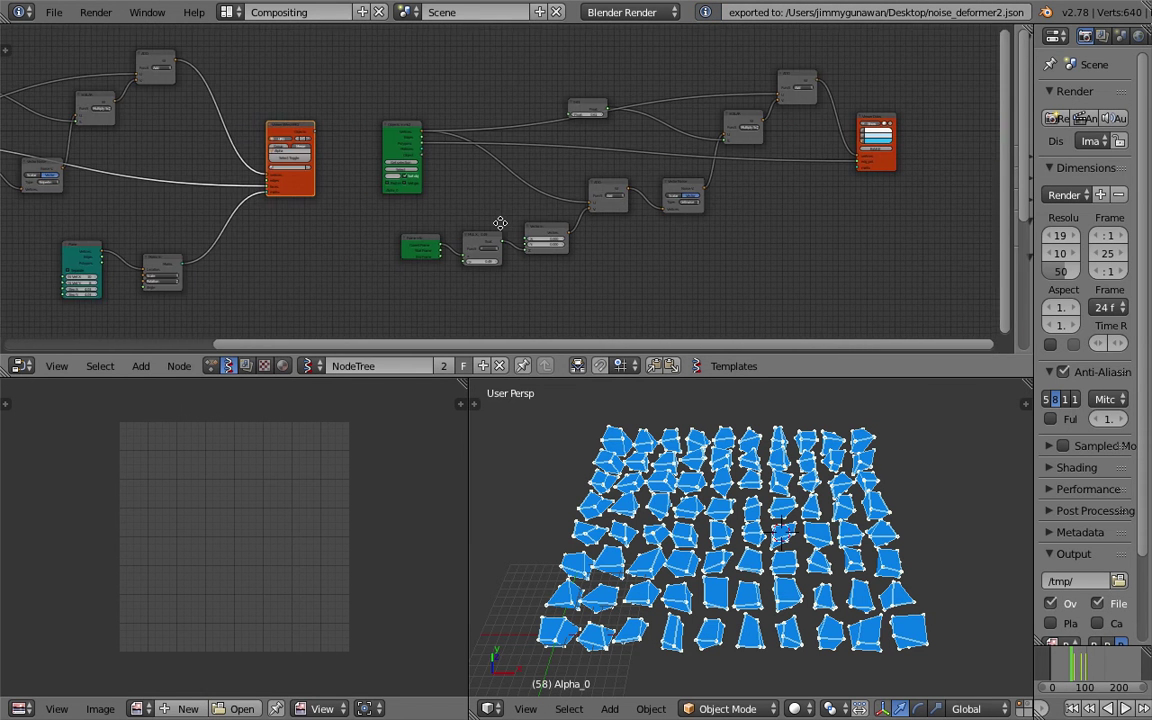
Box-select and delete the entire right-hand node tree.
middle_drag(884, 172, 1003, 173)
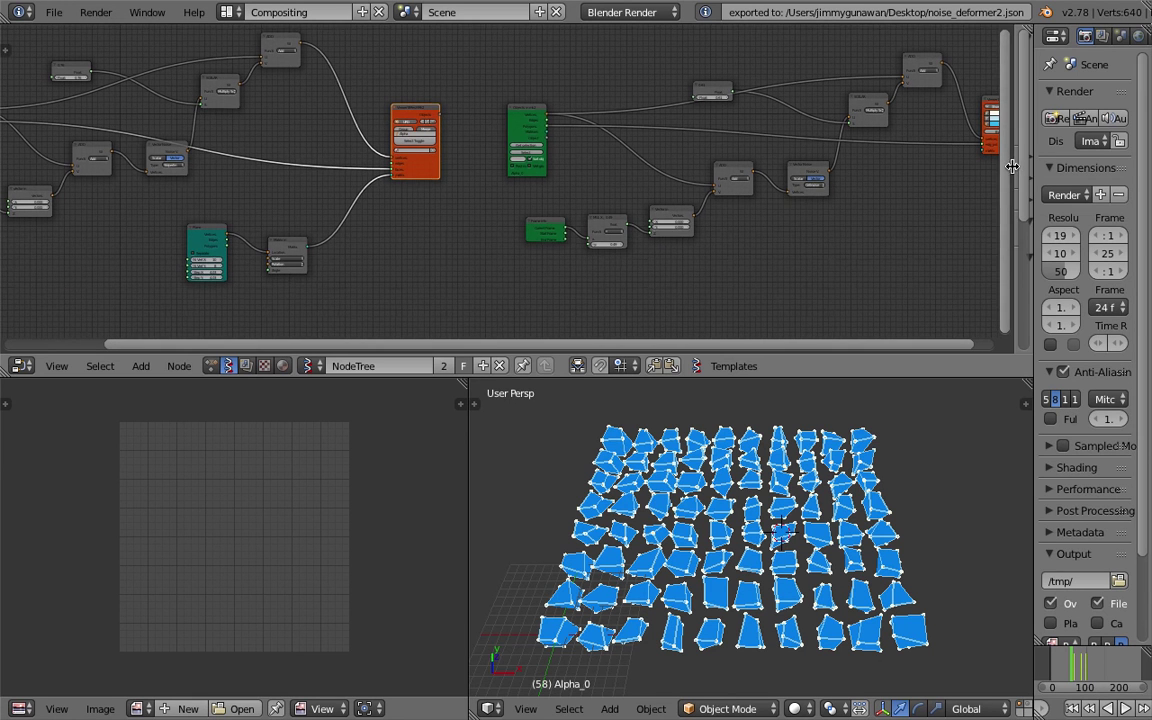
middle_drag(555, 213, 565, 213)
key(Home)
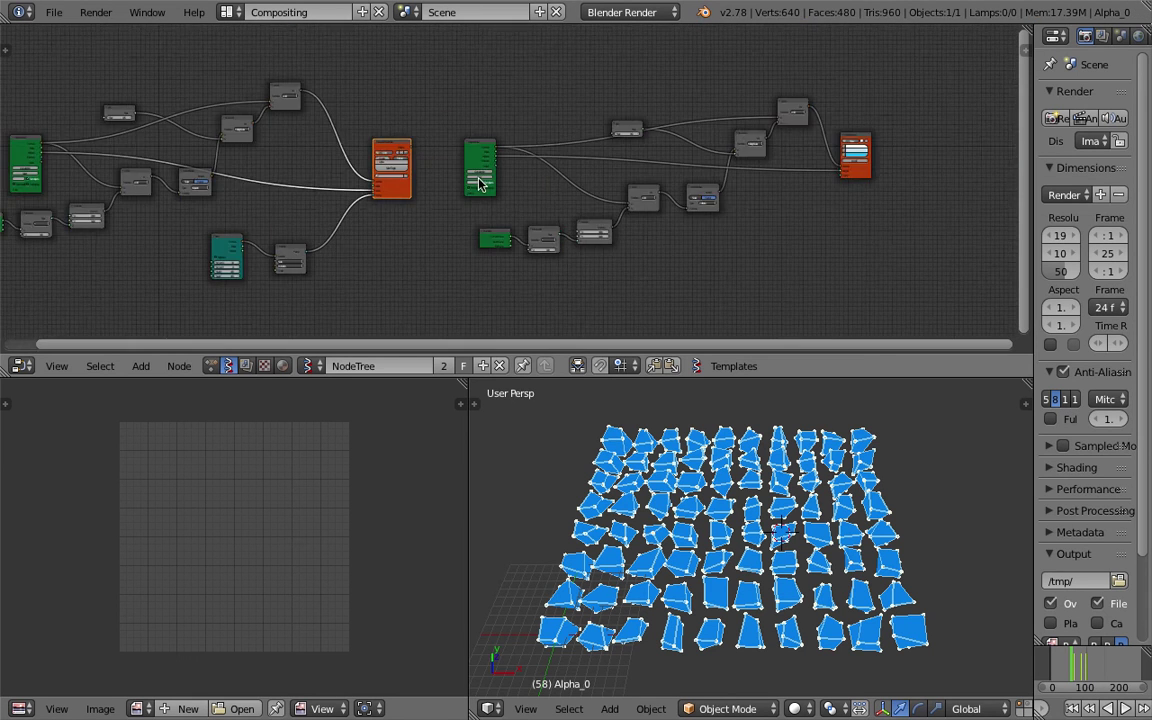
drag(450, 115, 789, 273)
key(Delete)
key(Home)
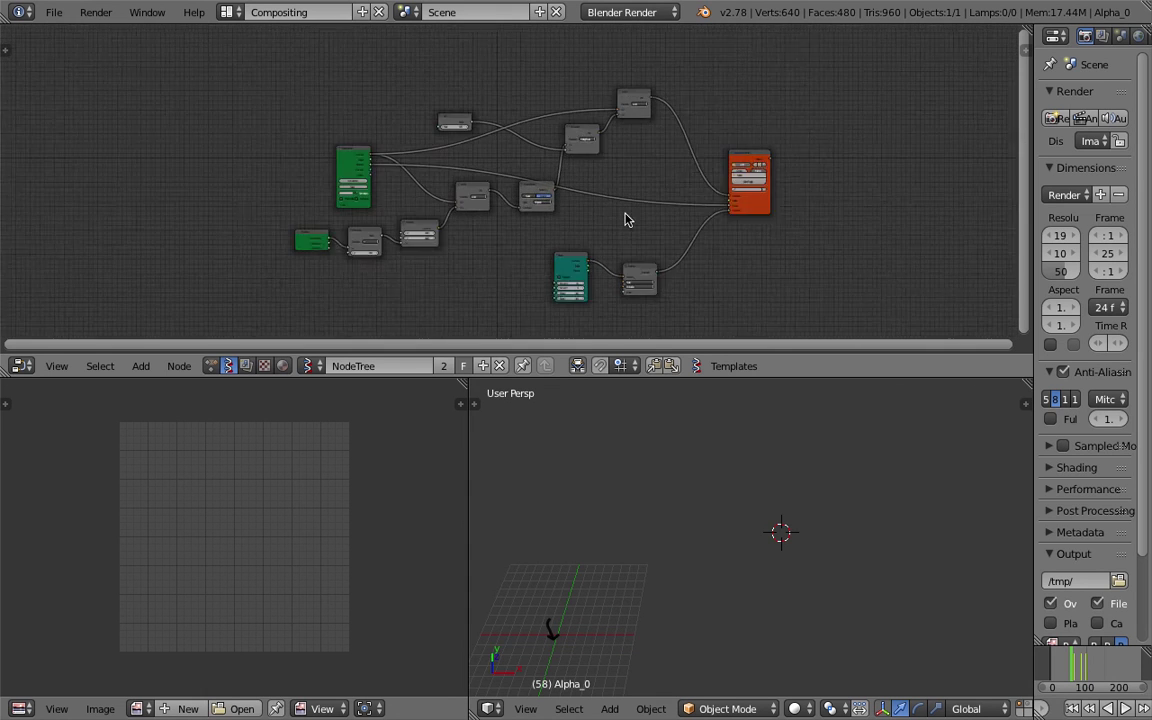
Update the Viewer BMesh node to show the cube grid and scrub to frame 148.
scroll(725, 235, up, 4)
click(768, 237)
middle_drag(820, 450, 932, 490)
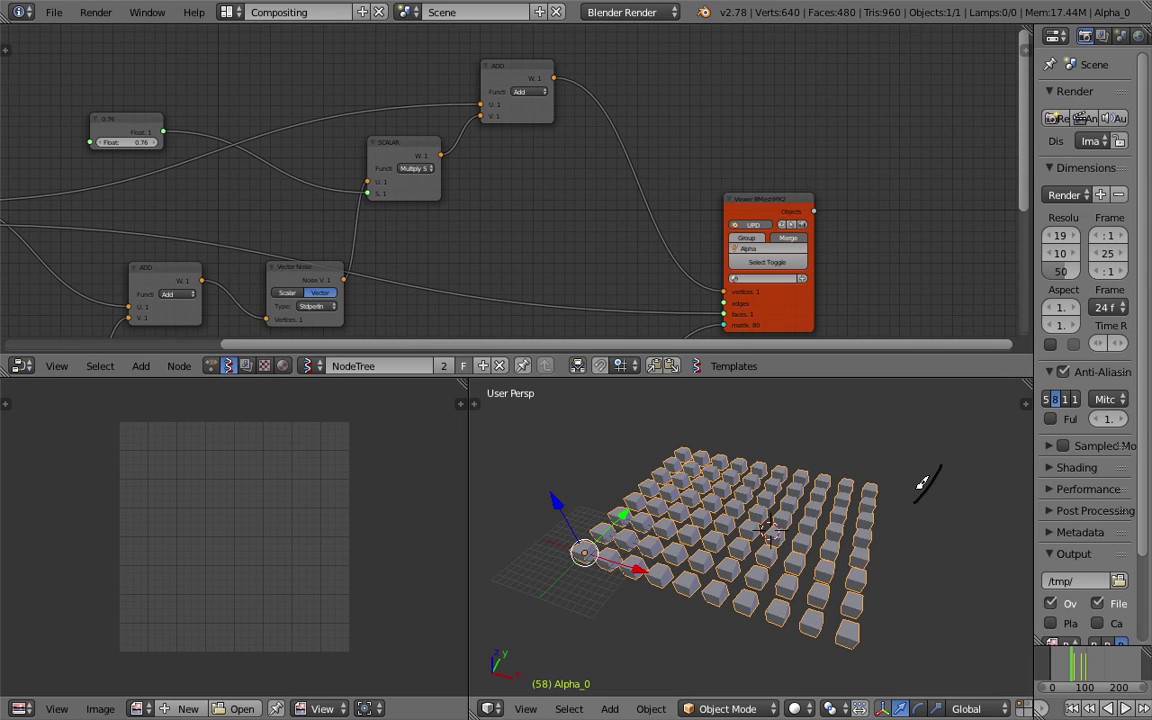
drag(1071, 665, 1100, 665)
key(alt+a)
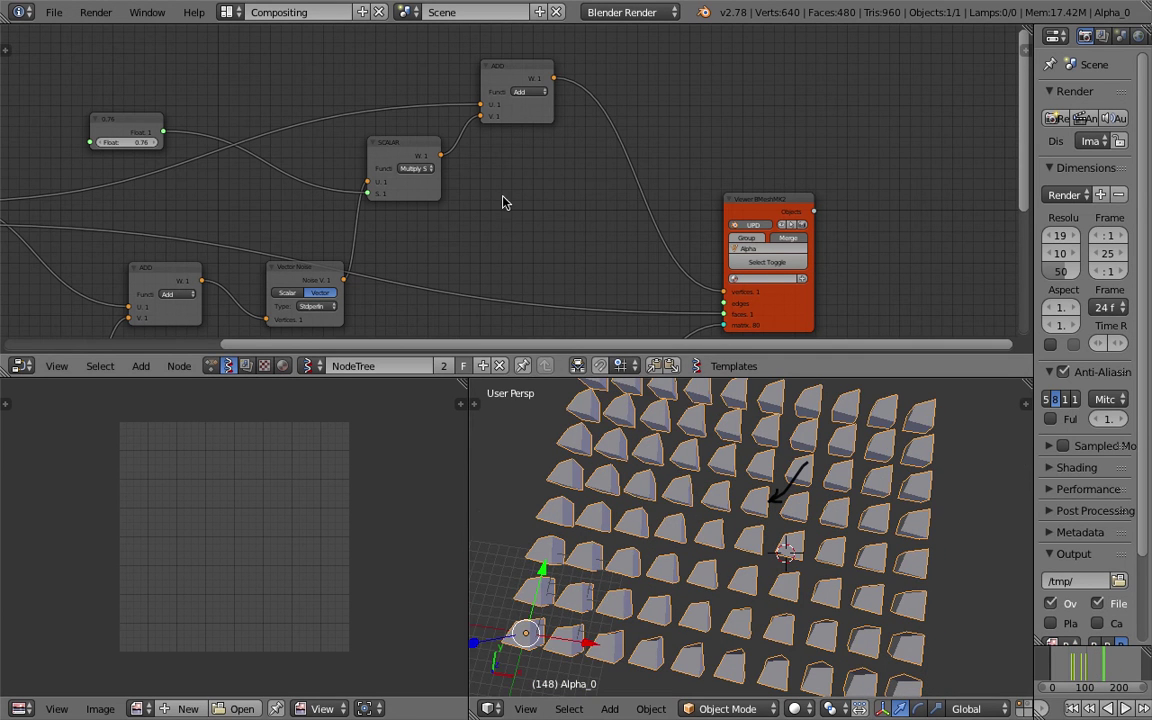
middle_drag(504, 200, 561, 178)
drag(522, 378, 522, 514)
middle_drag(284, 290, 374, 208)
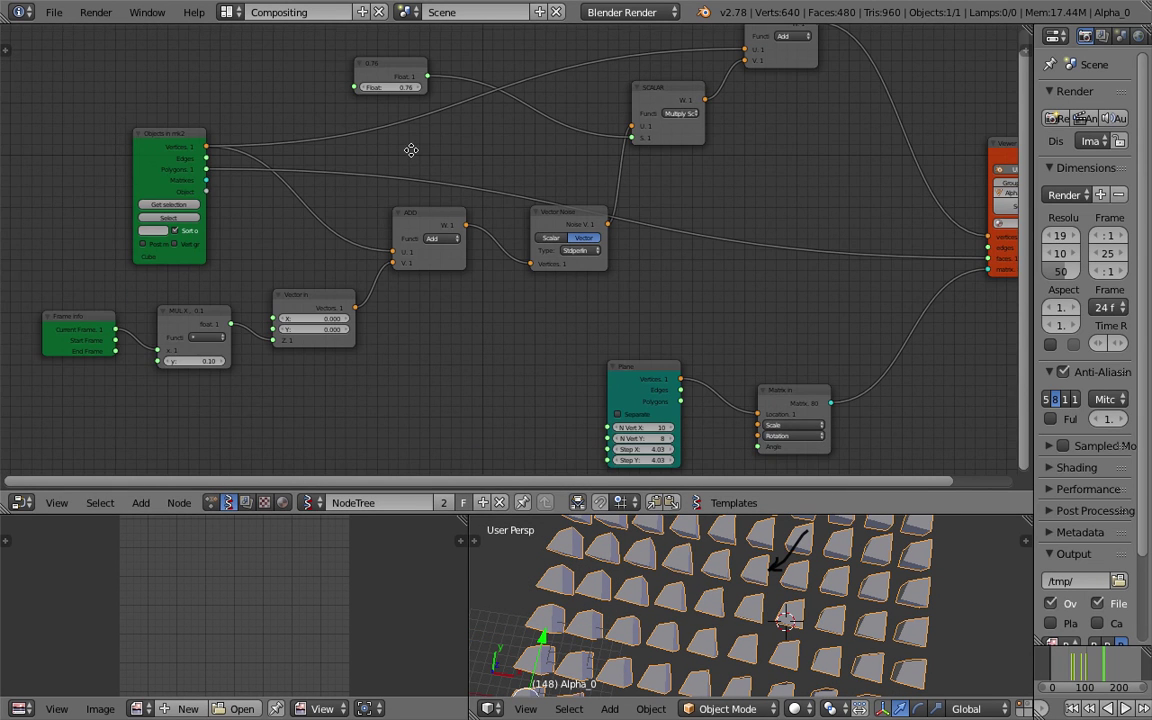
Raise the Float multiplier from 0.76 to 1.12 and save over the file.
shift+scroll(405, 150, up, 1)
drag(415, 100, 432, 95)
key(ctrl+s)
click(399, 121)
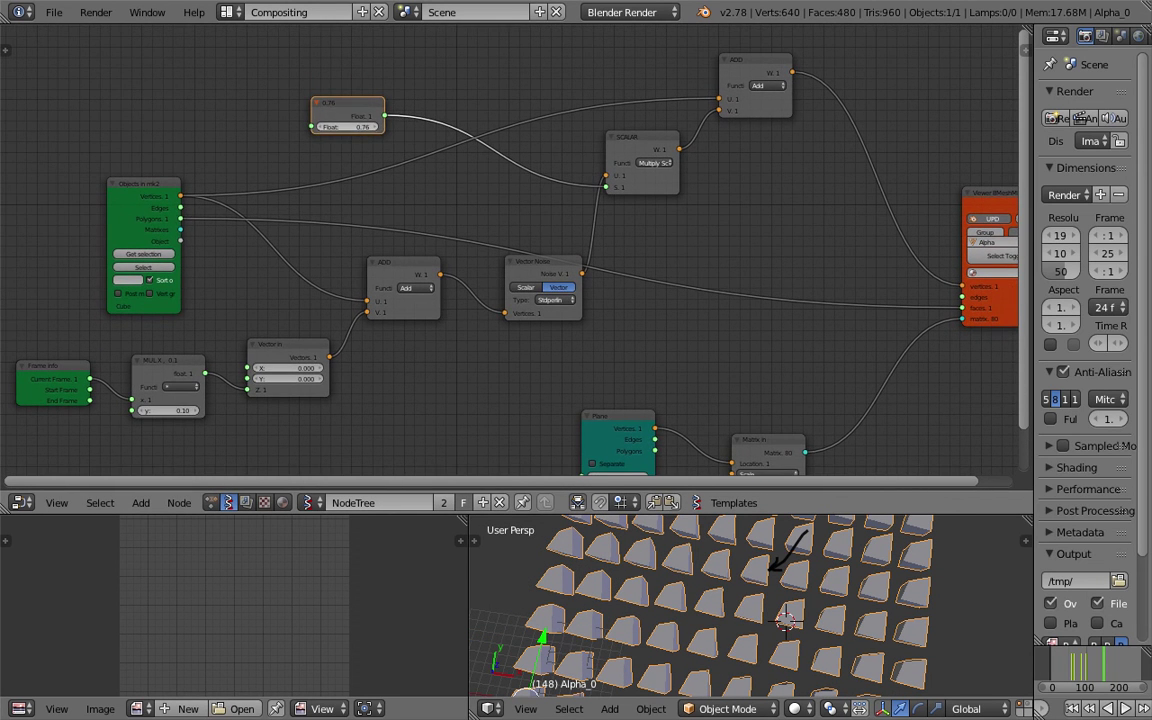
scroll(573, 302, down, 3)
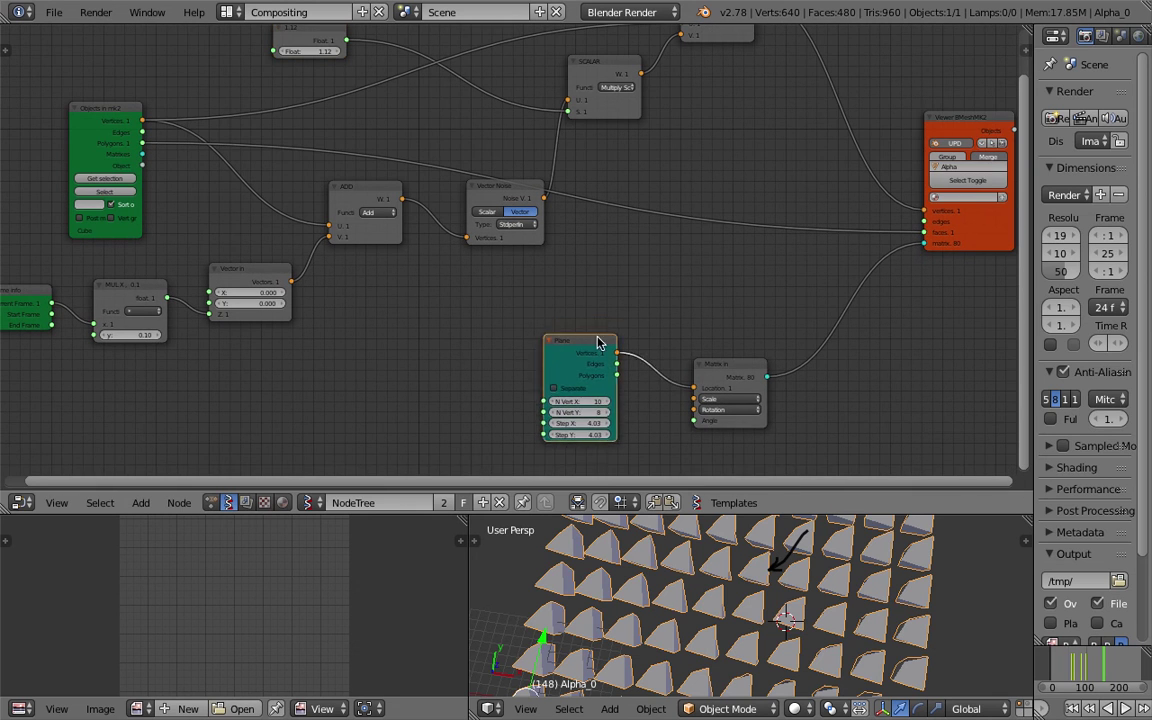
Rearrange the Plane, Matrix in and ADD nodes and save the file again.
key(g)
click(738, 327)
drag(699, 364, 743, 298)
key(ctrl+s)
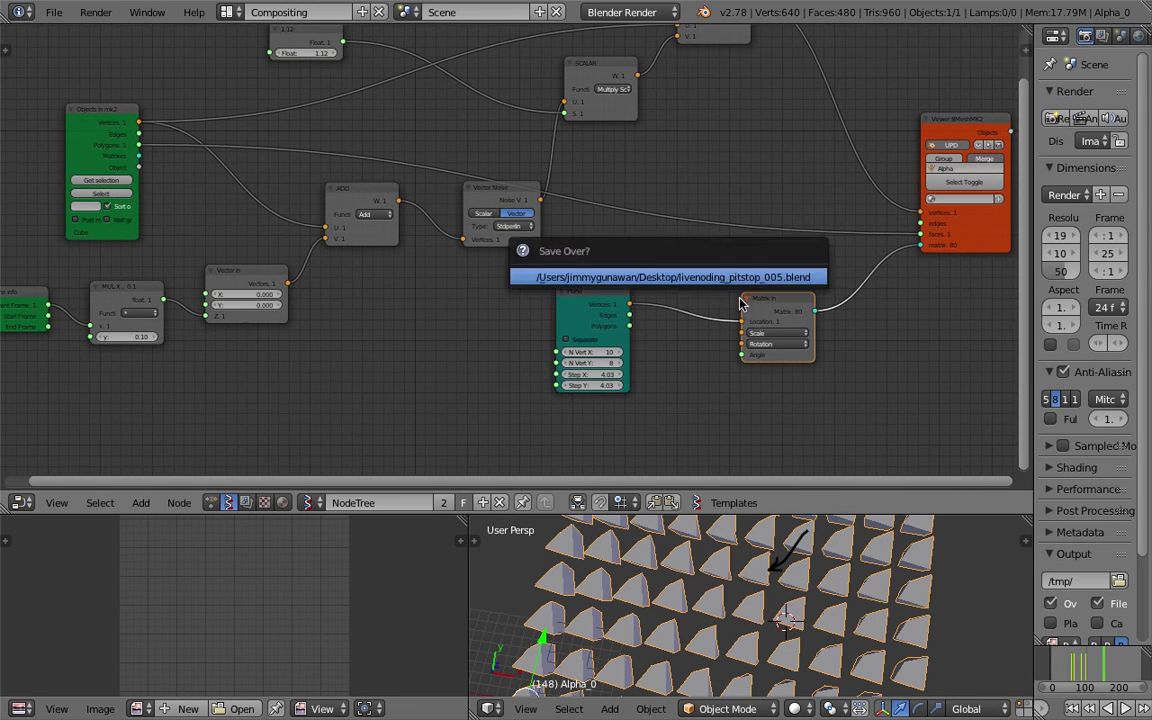
scroll(743, 298, up, 4)
key(ctrl+s)
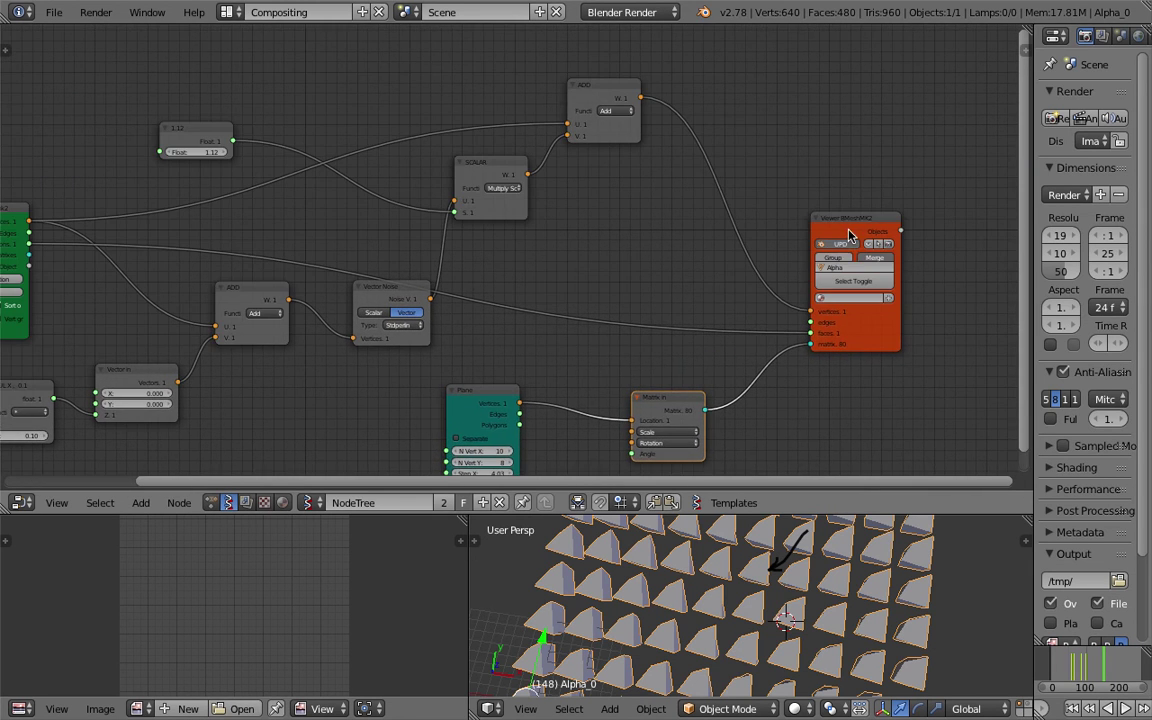
key(ctrl+s)
drag(601, 97, 585, 91)
Nudge the SCALAR node left and save the file.
drag(499, 170, 485, 174)
ctrl+scroll(541, 261, left, 1)
shift+scroll(540, 260, up, 1)
click(430, 318)
key(ctrl+s)
Set the Plane node's N Vert X and Y to 2 and save over the file.
scroll(380, 244, up, 4)
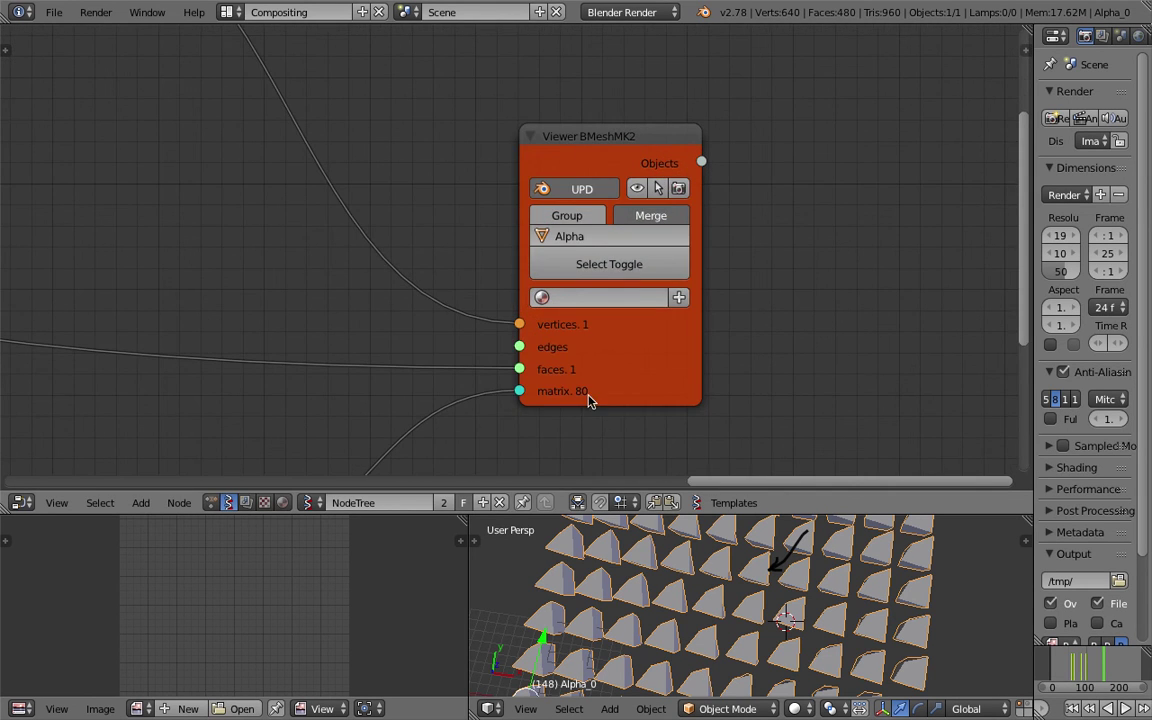
shift+scroll(588, 400, down, 5)
ctrl+scroll(527, 198, left, 5)
ctrl+scroll(440, 380, left, 5)
shift+scroll(450, 330, down, 1)
double_click(463, 294)
text(2)
key(Return)
ctrl+scroll(597, 302, right, 3)
ctrl+scroll(563, 328, left, 2)
shift+scroll(477, 212, up, 4)
key(ctrl+s)
click(518, 259)
scroll(884, 228, down, 2)
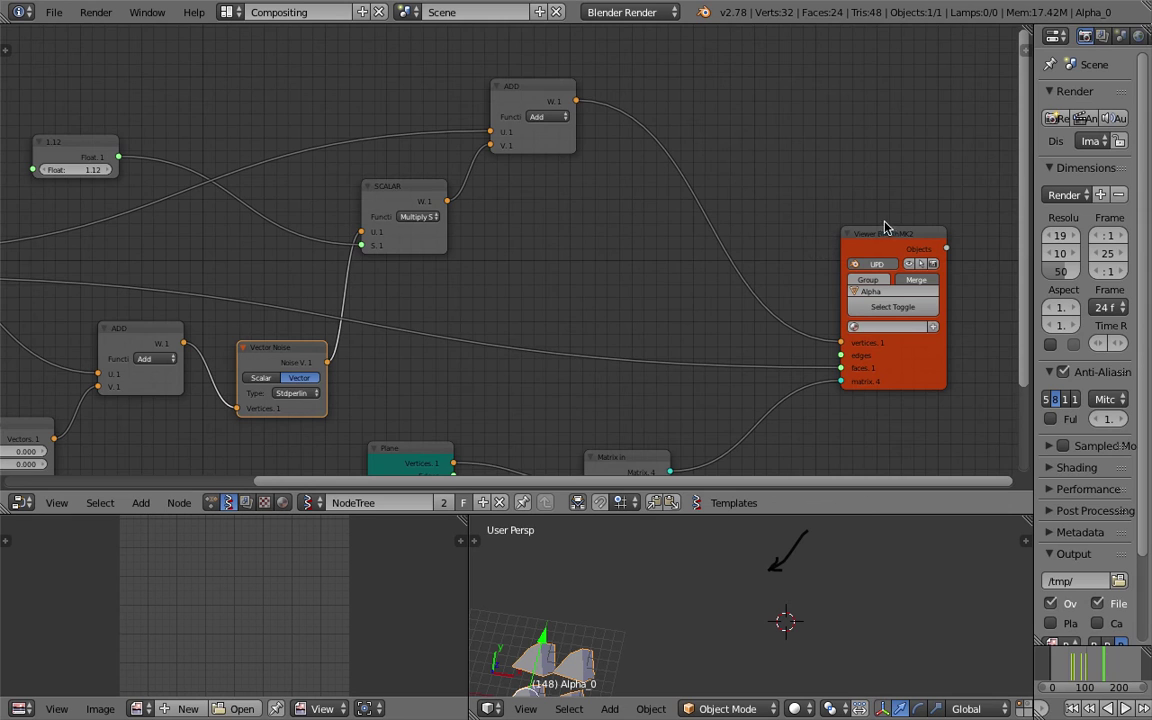
Add a List Repeater node via search and place it above the viewer.
key(shift+a)
click(712, 134)
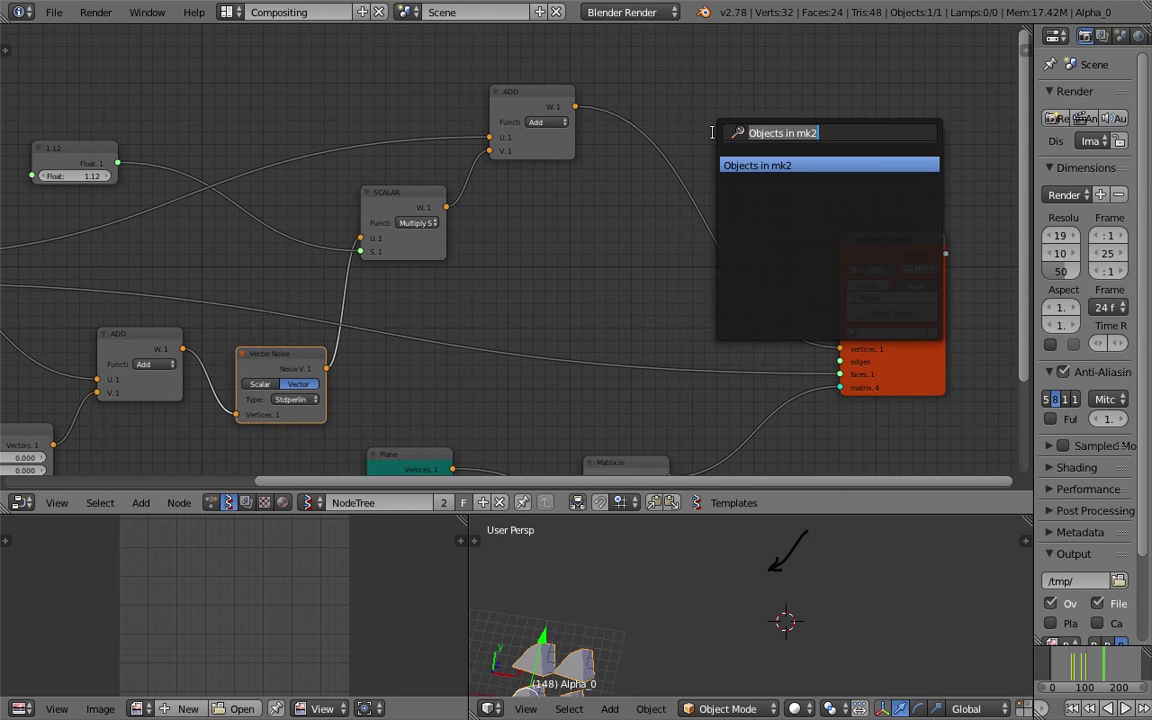
text(relea)
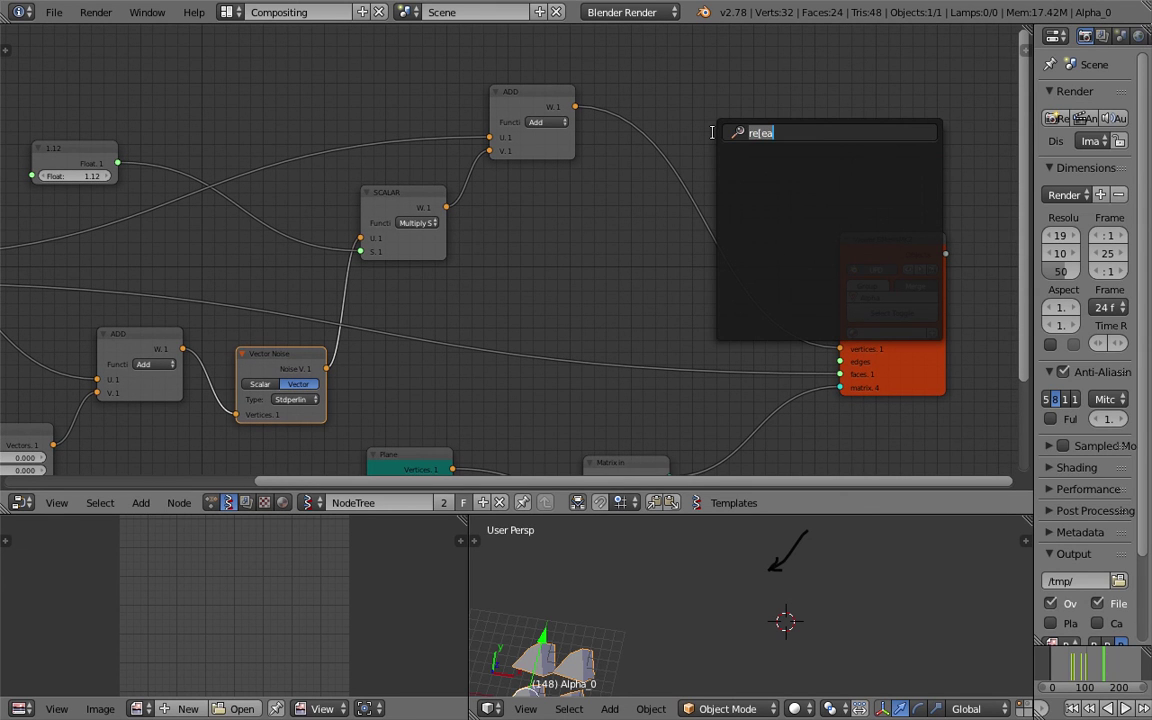
text(repeat)
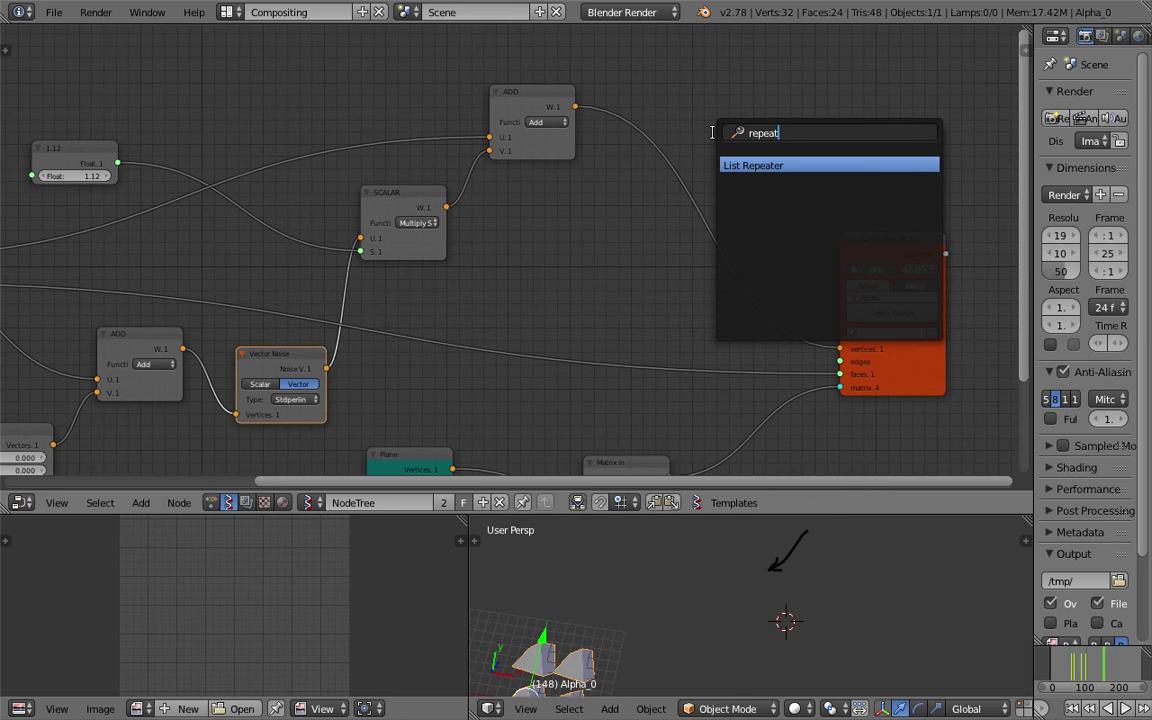
key(Return)
click(744, 132)
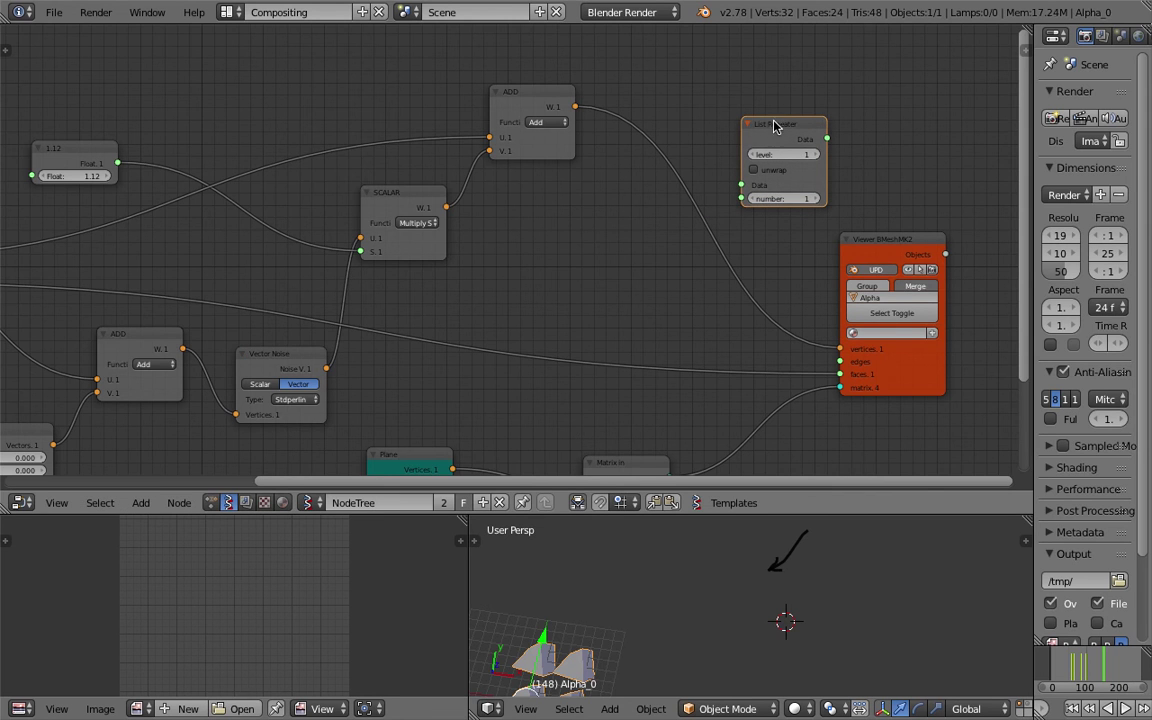
scroll(744, 137, down, 2)
drag(812, 134, 798, 168)
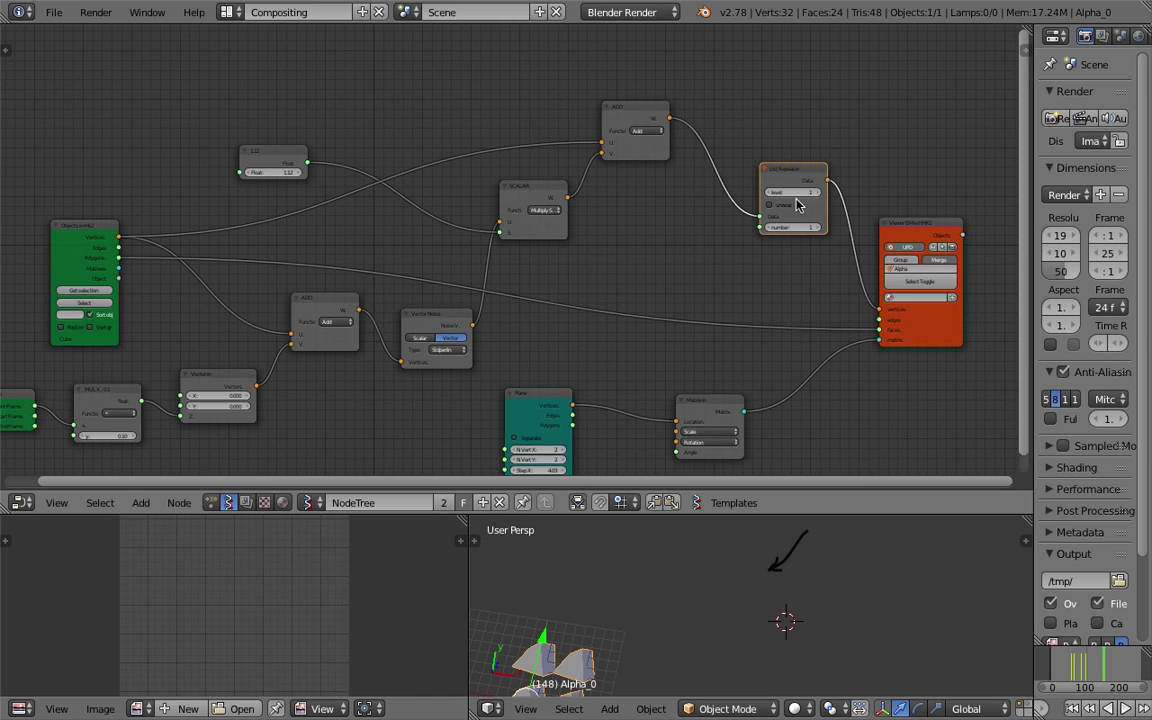
Duplicate the List Repeater onto the Polygons-to-faces link of the BMesh viewer.
key(shift+d)
click(710, 305)
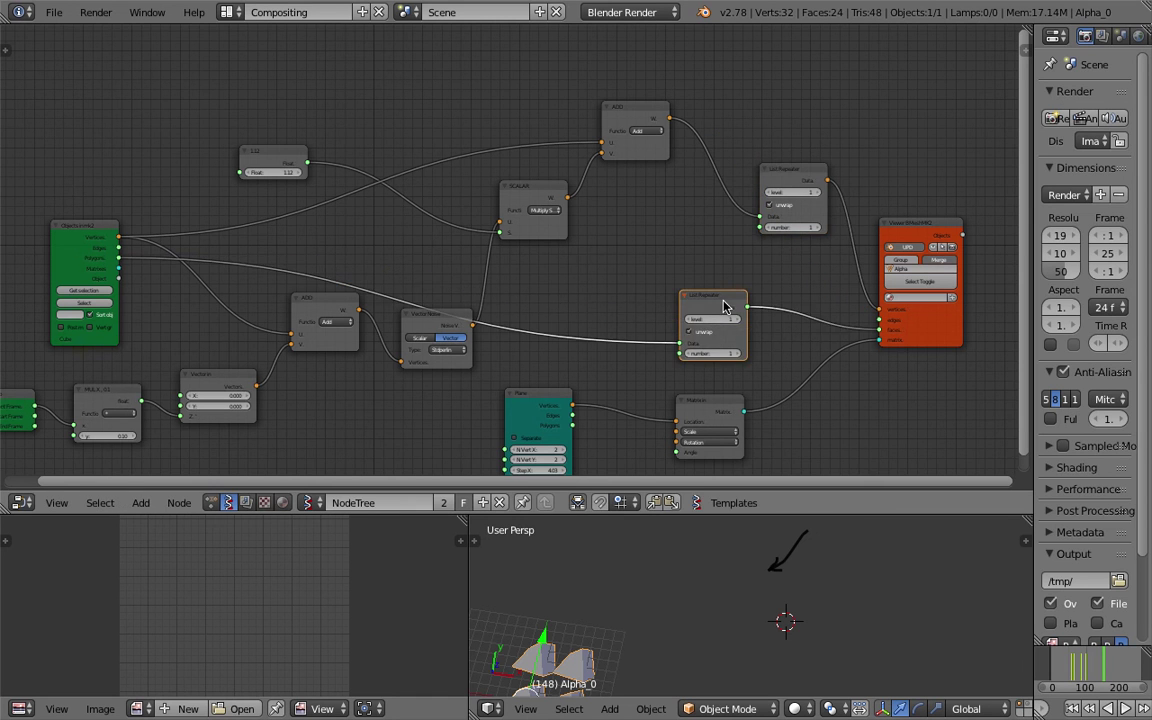
scroll(700, 310, up, 2)
scroll(712, 316, up, 2)
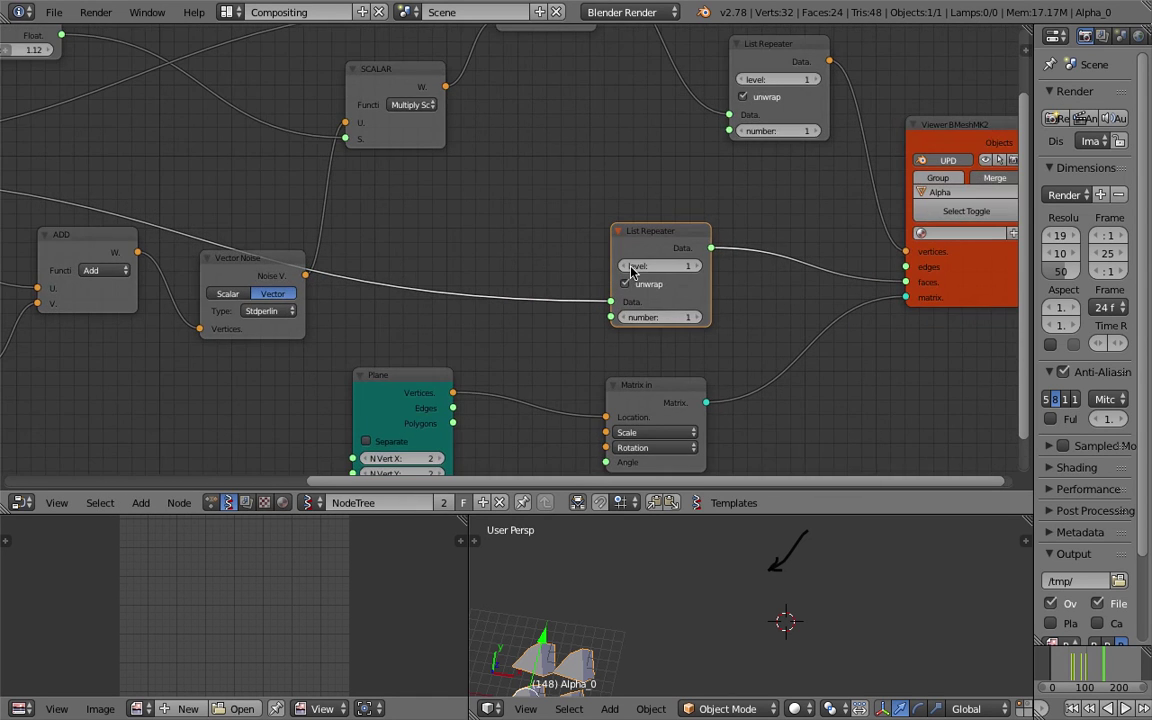
Set the repeat count of both List Repeater nodes to 4.
click(660, 317)
text(4)
key(Return)
click(765, 130)
text(4)
key(Return)
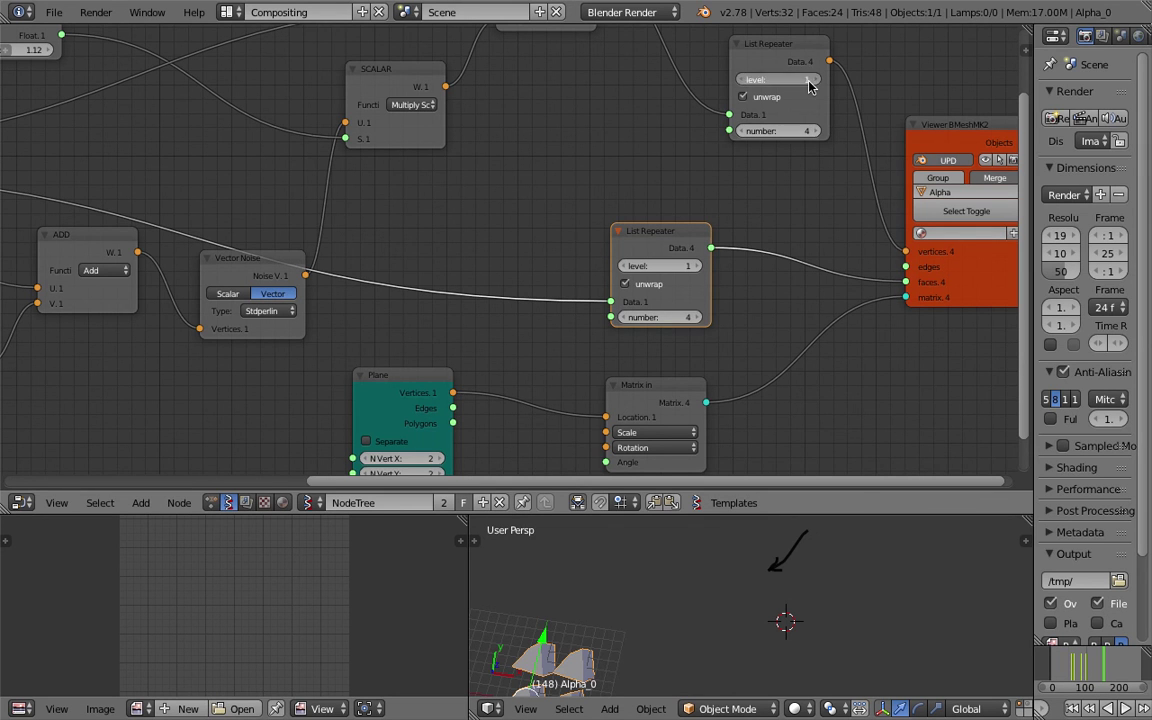
scroll(771, 198, down, 2)
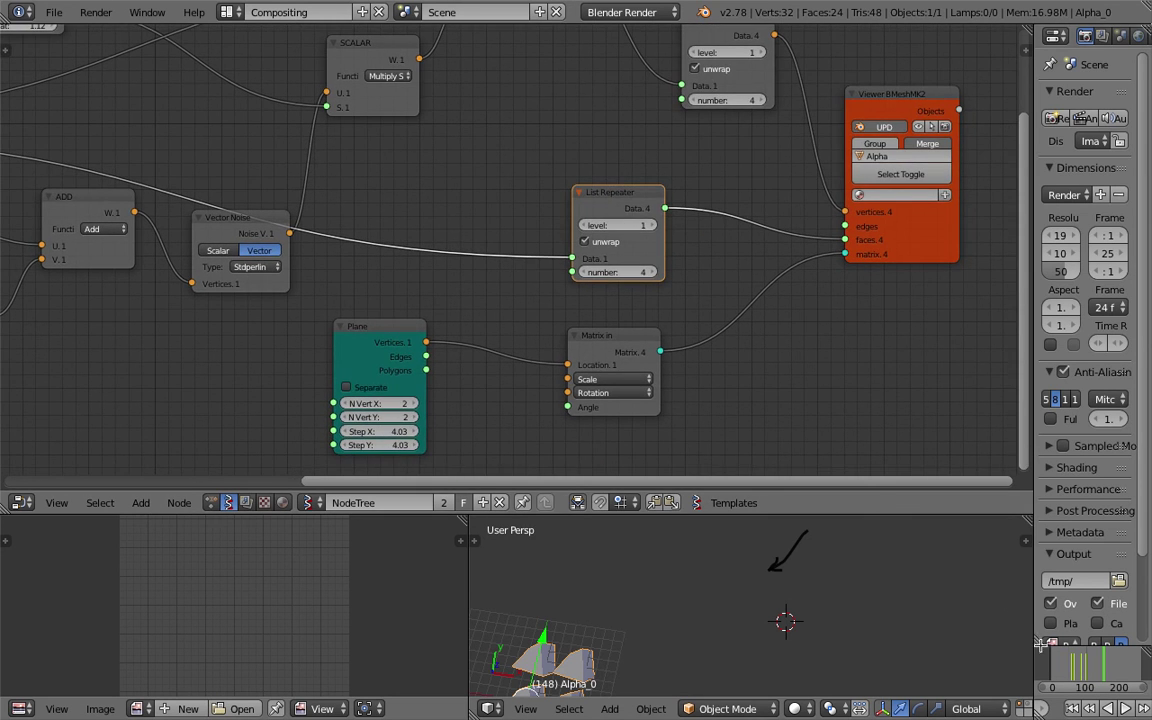
Move the timeline to frame 128 and enlarge the 3D view around the planes.
drag(1108, 656, 1078, 656)
shift+middle_drag(684, 635, 743, 524)
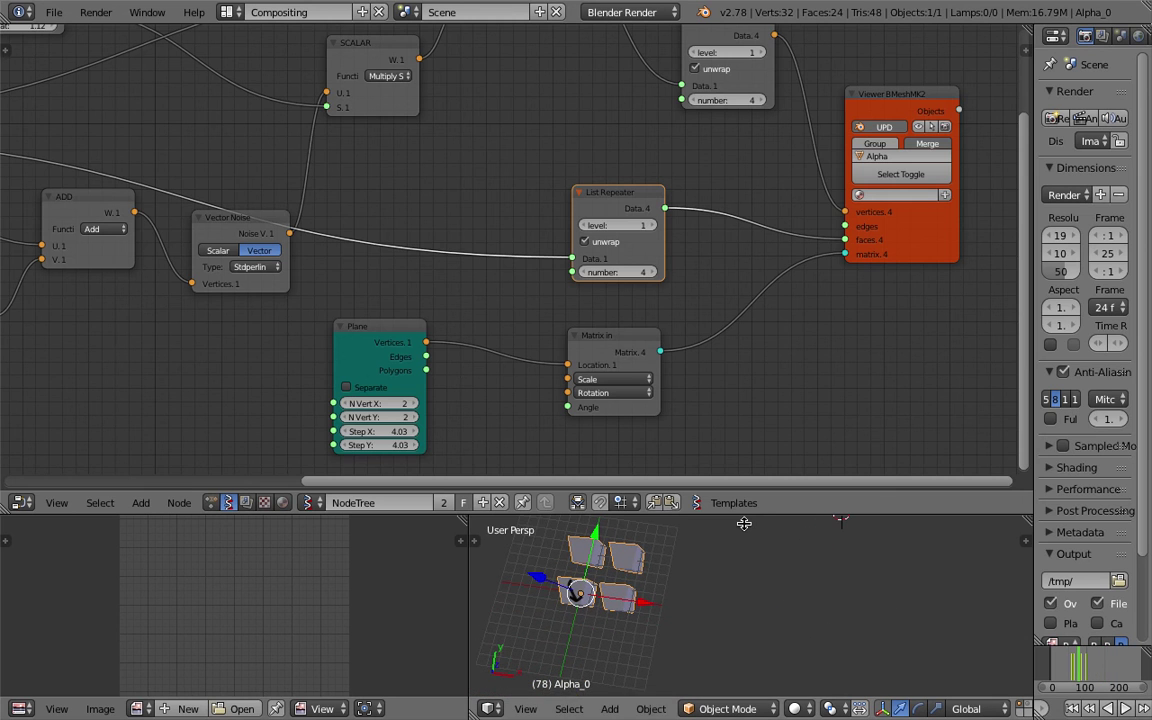
drag(747, 514, 745, 348)
click(1090, 668)
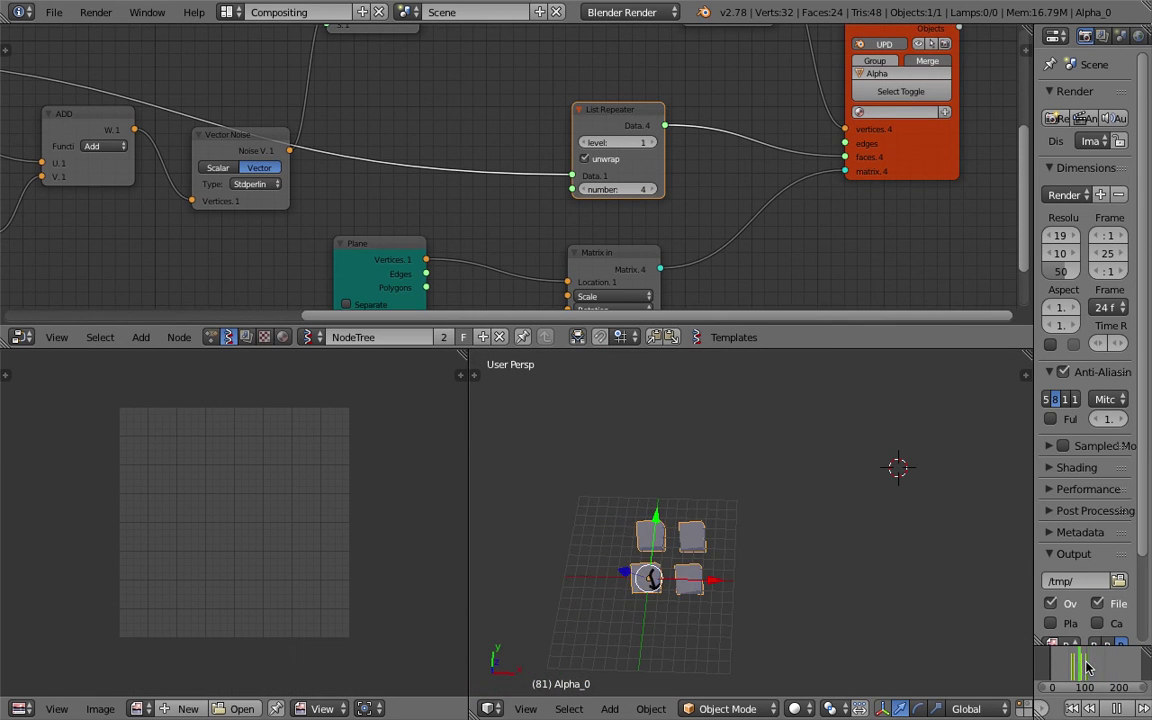
drag(1090, 668, 1095, 668)
scroll(753, 524, up, 3)
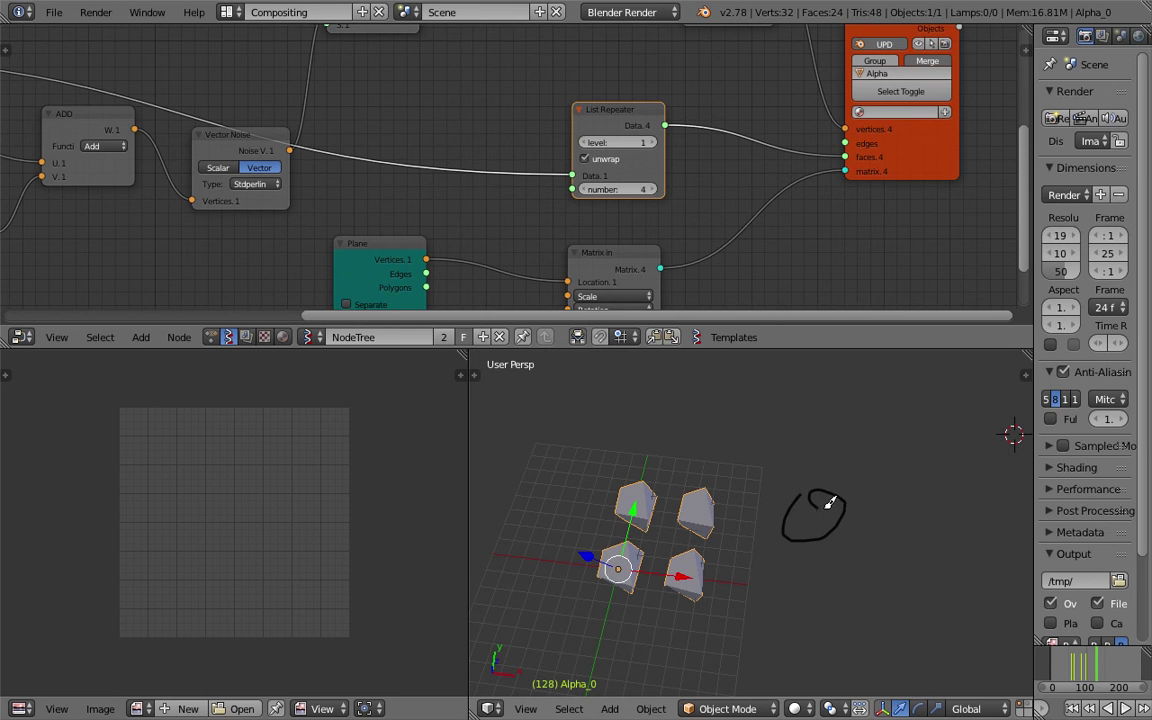
Raise the Float multiplier from 1.12 to 1.24.
middle_drag(438, 198, 472, 218)
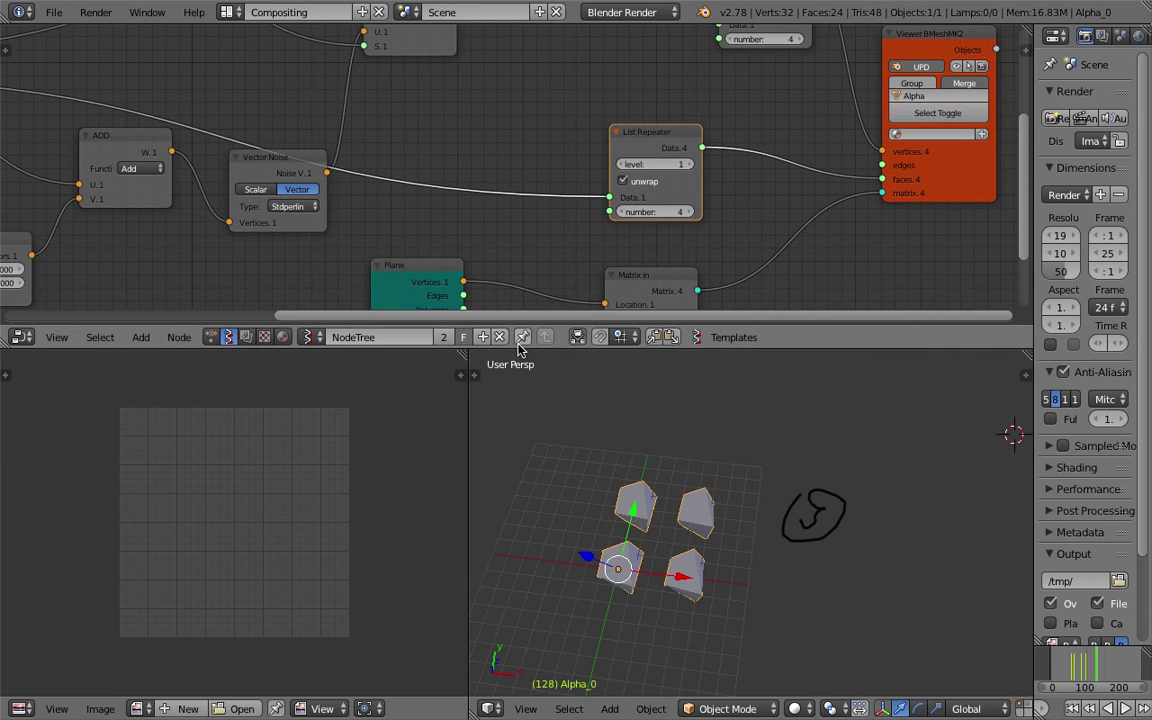
drag(519, 349, 525, 459)
middle_drag(308, 262, 466, 230)
scroll(465, 230, up, 1)
middle_drag(386, 216, 447, 241)
drag(275, 160, 305, 160)
Reposition the Vector in, MUL X and Frame info nodes on the left of the tree.
ctrl+scroll(505, 245, down, 2)
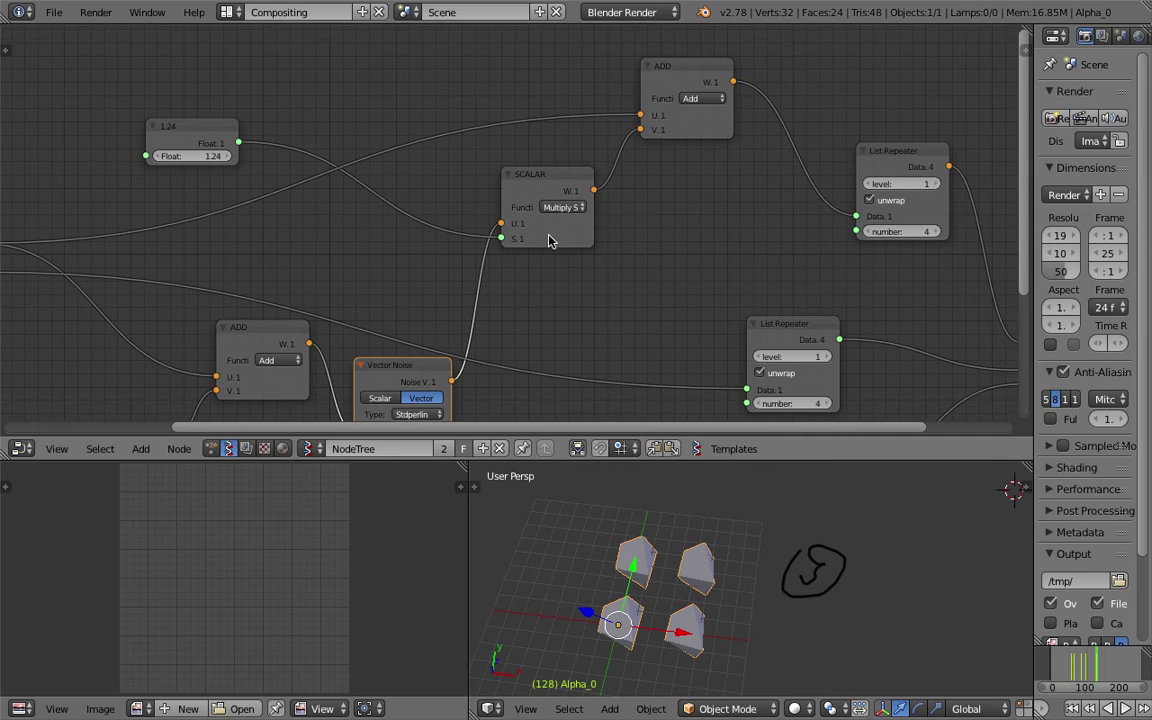
ctrl+scroll(496, 247, down, 1)
scroll(540, 244, down, 2)
drag(354, 245, 353, 286)
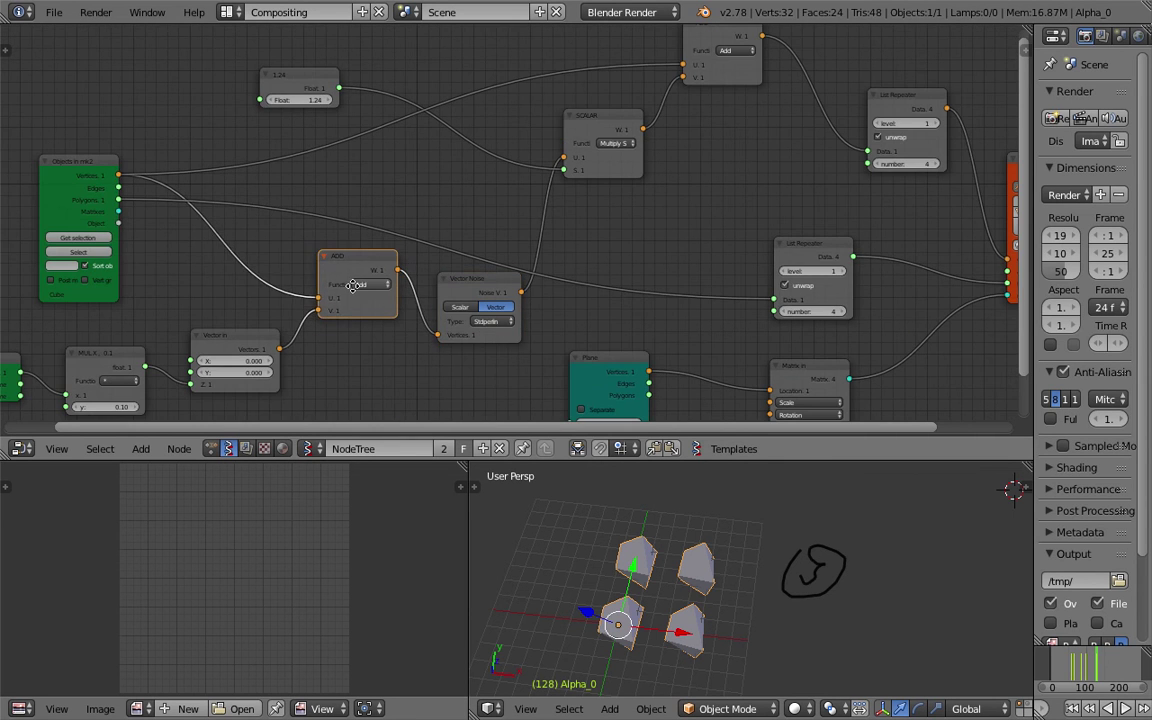
middle_drag(354, 286, 433, 258)
drag(368, 308, 353, 325)
drag(205, 314, 182, 323)
drag(80, 320, 53, 312)
Shift the Plane, Matrix In and Viewer nodes to the right for a cleaner layout.
middle_drag(179, 312, 240, 292)
middle_drag(663, 540, 667, 568)
middle_drag(674, 307, 590, 310)
drag(660, 305, 701, 305)
middle_drag(647, 320, 562, 302)
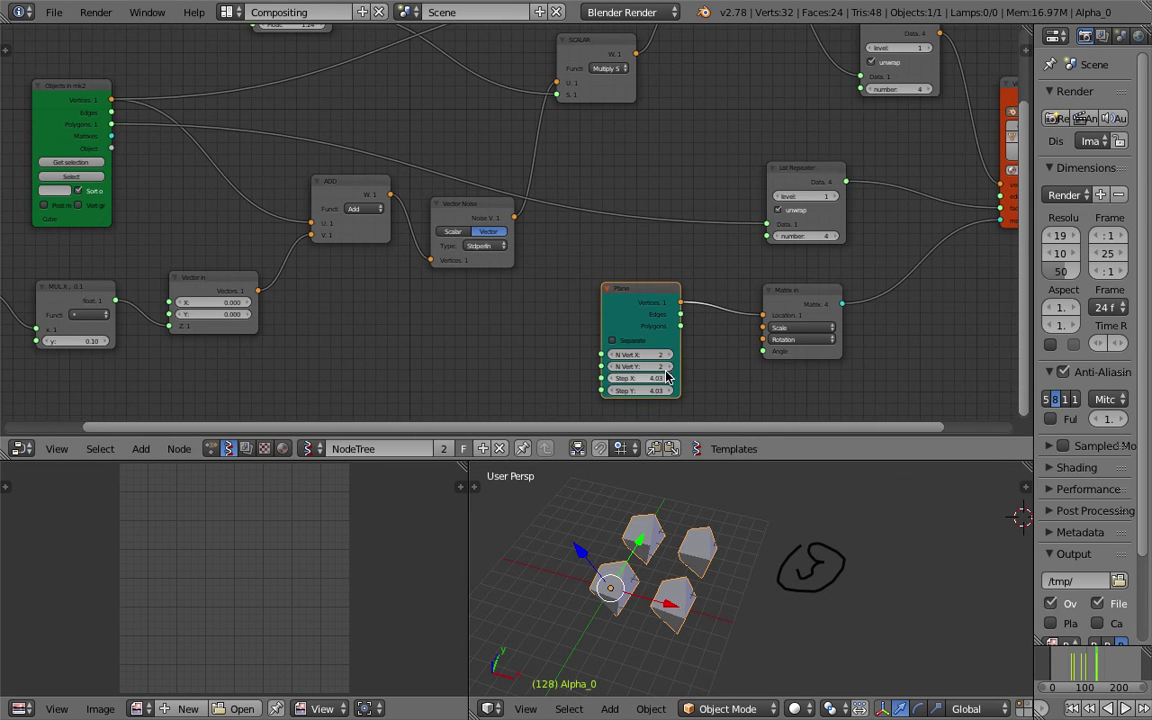
middle_drag(700, 350, 514, 368)
drag(625, 316, 700, 308)
drag(478, 317, 545, 317)
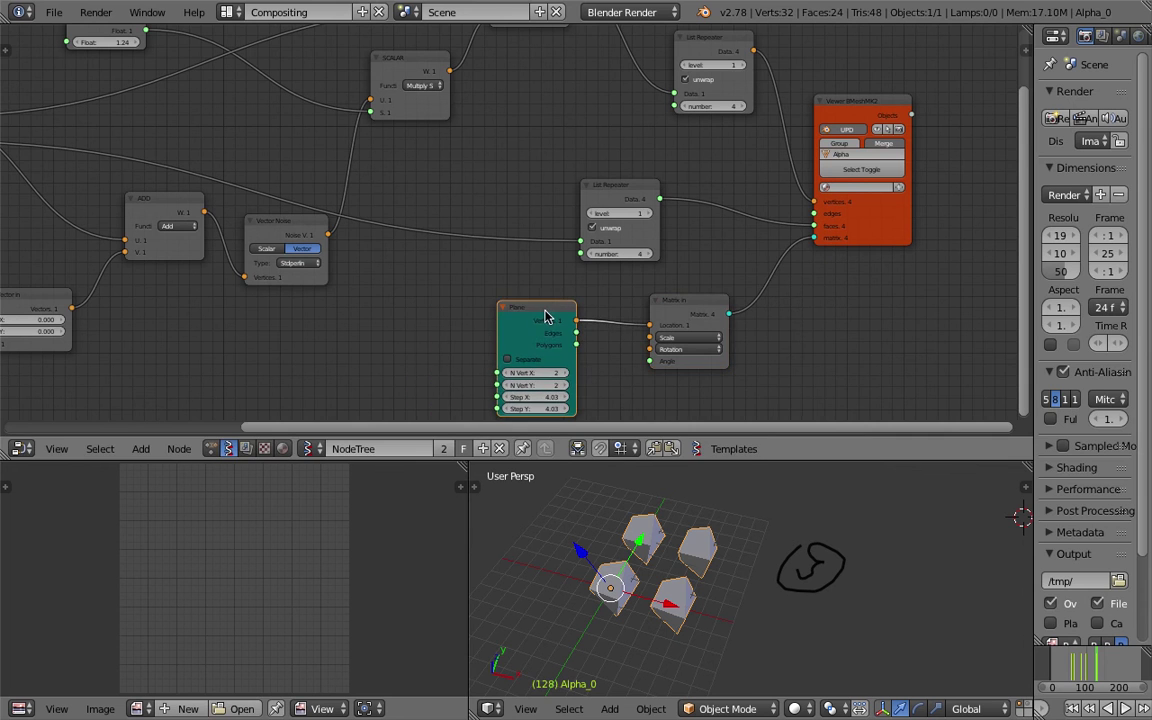
middle_drag(588, 292, 524, 372)
drag(810, 180, 877, 180)
middle_drag(877, 180, 885, 130)
Save the .blend file over the existing copy with Ctrl+S.
key(ctrl+s)
click(519, 323)
scroll(519, 327, down, 2)
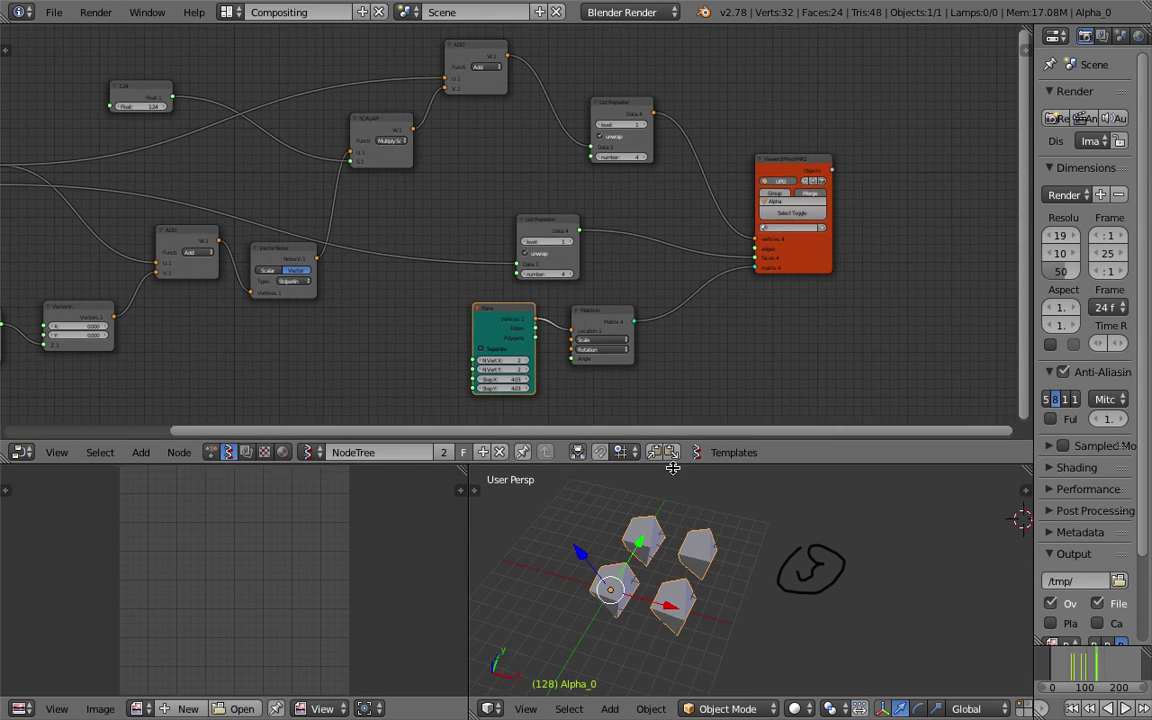
drag(668, 462, 668, 502)
scroll(510, 280, up, 2)
middle_drag(543, 242, 547, 282)
key(shift+a)
click(585, 213)
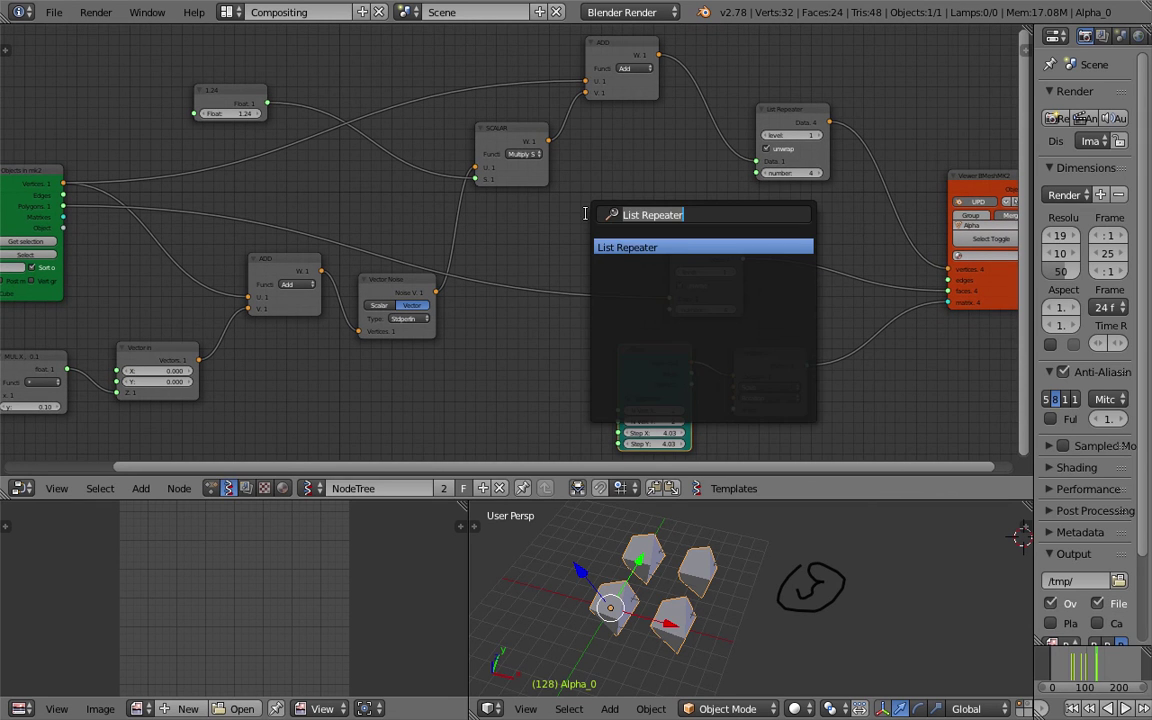
text(random)
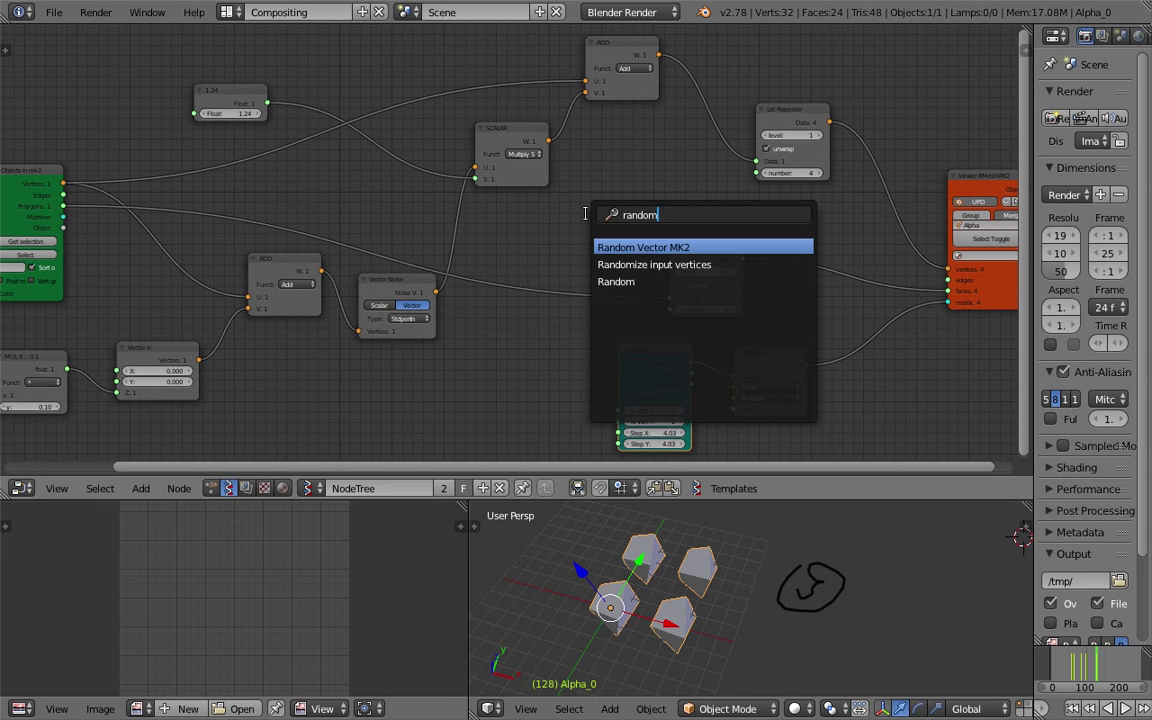
key(Down)
key(Return)
click(605, 160)
drag(651, 177, 634, 173)
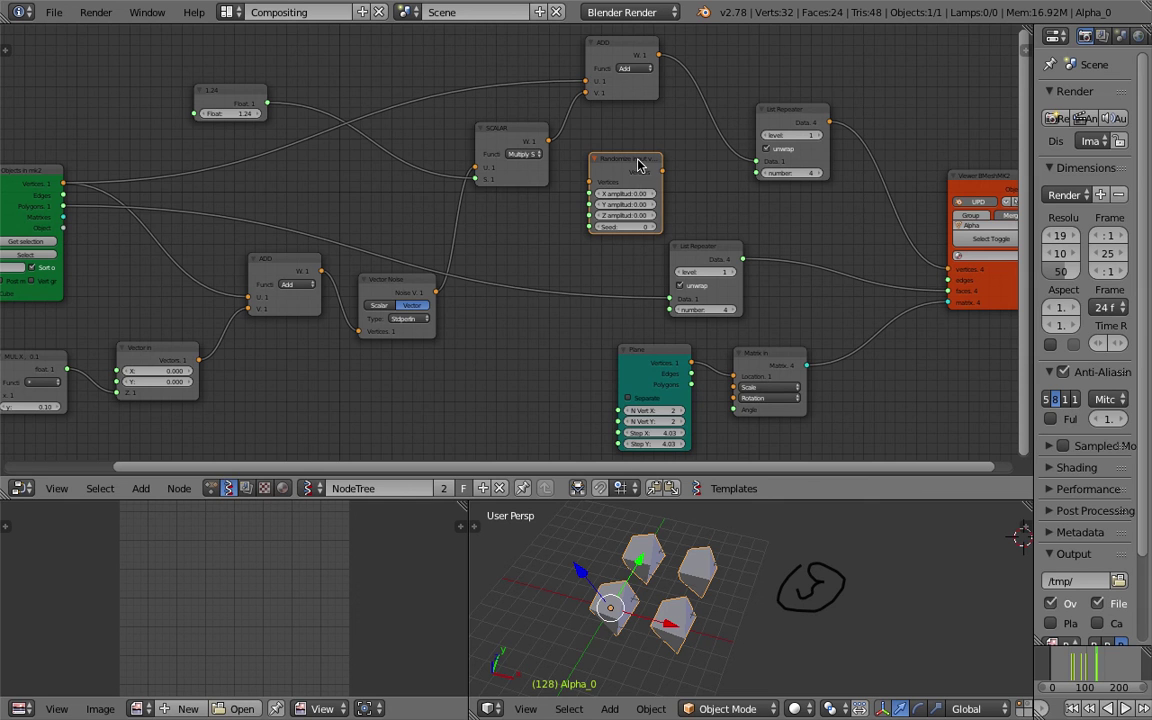
key(x)
drag(378, 288, 384, 294)
key(shift+a)
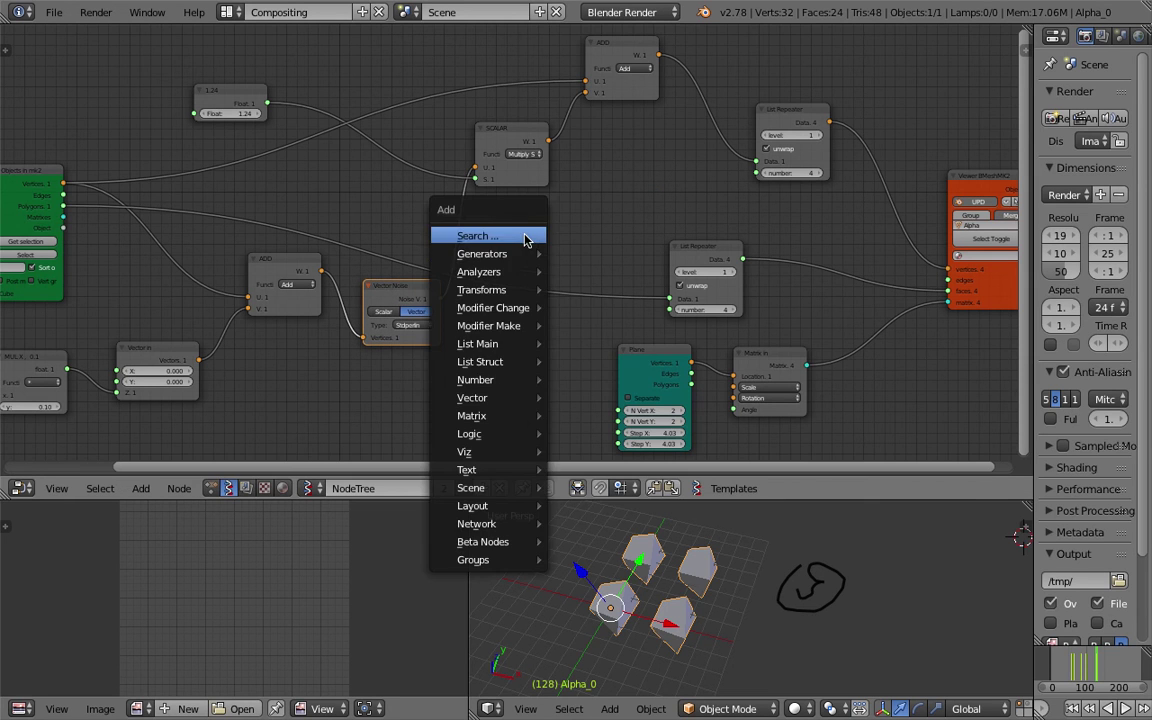
click(525, 236)
text(vector m)
key(Down)
key(Return)
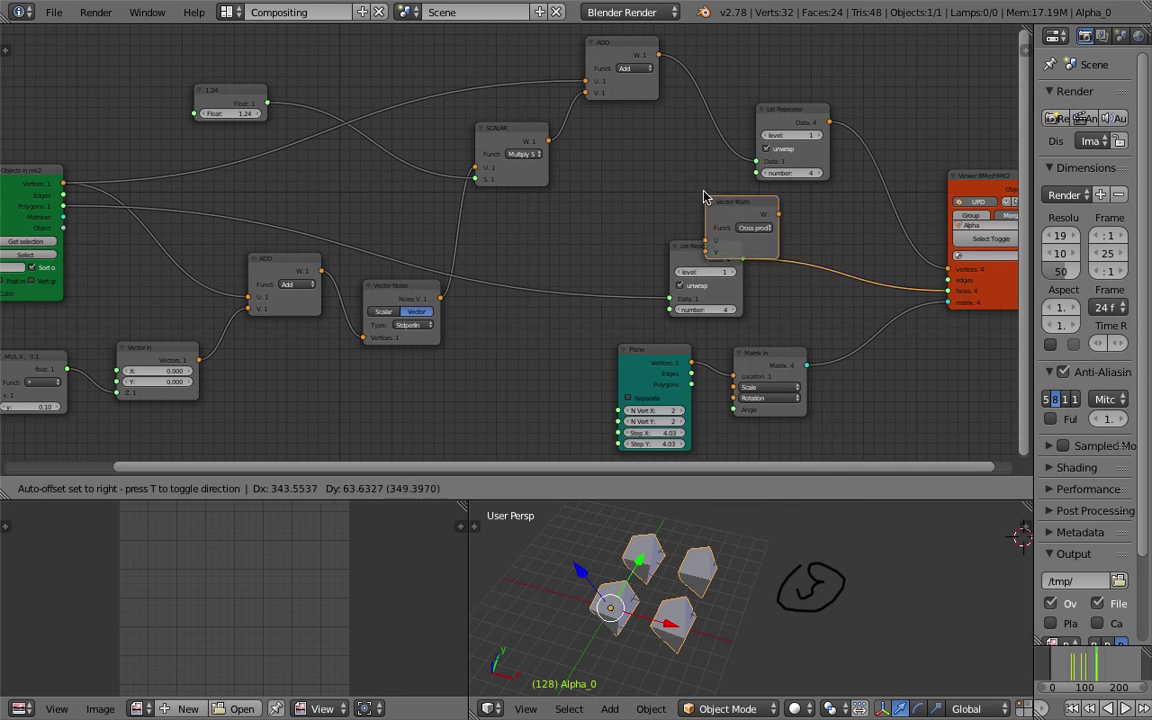
click(612, 186)
click(614, 184)
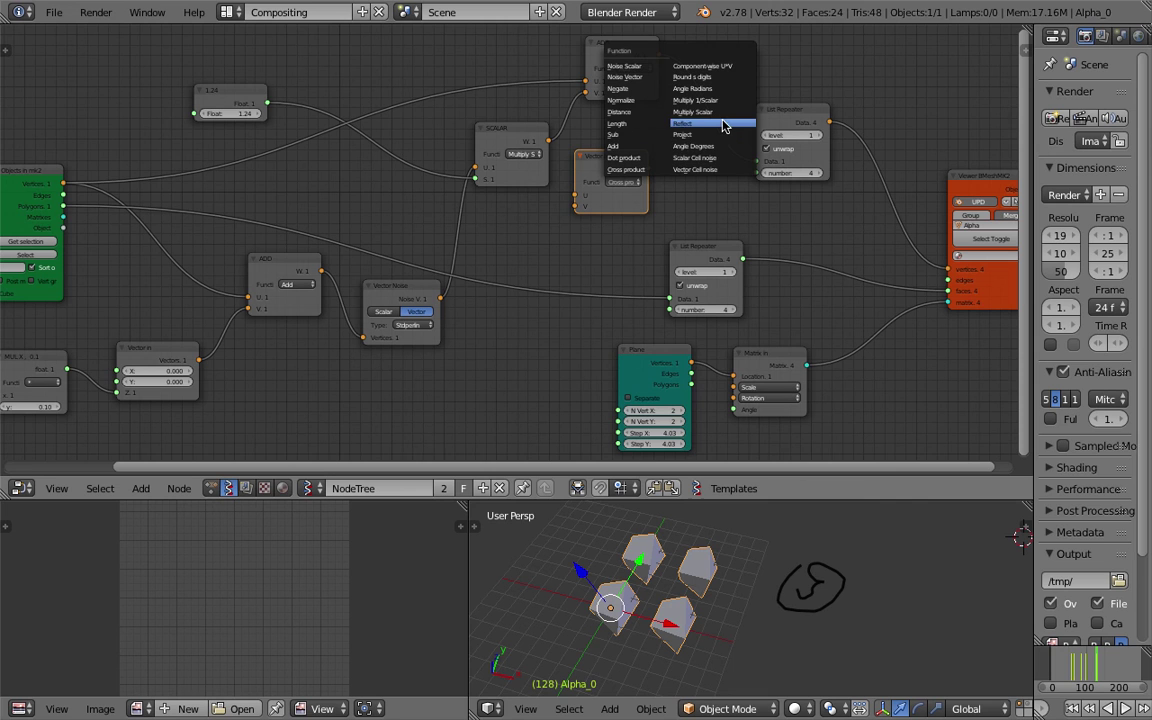
click(726, 169)
scroll(688, 171, up, 3)
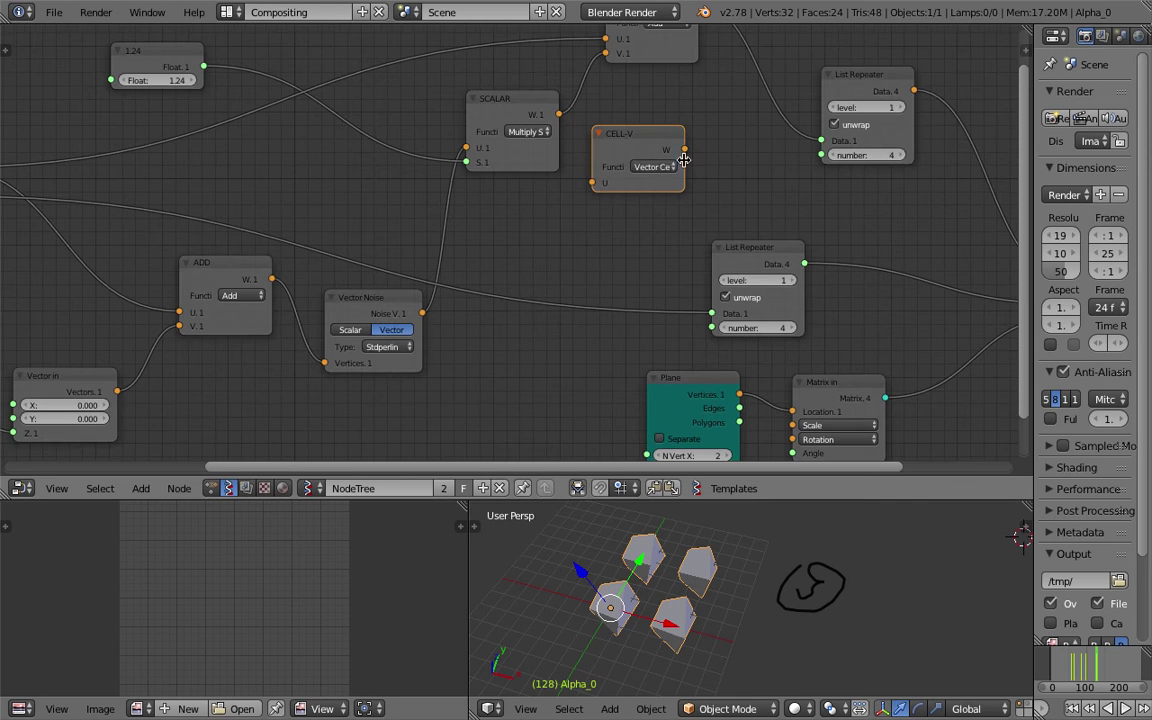
drag(680, 185, 734, 194)
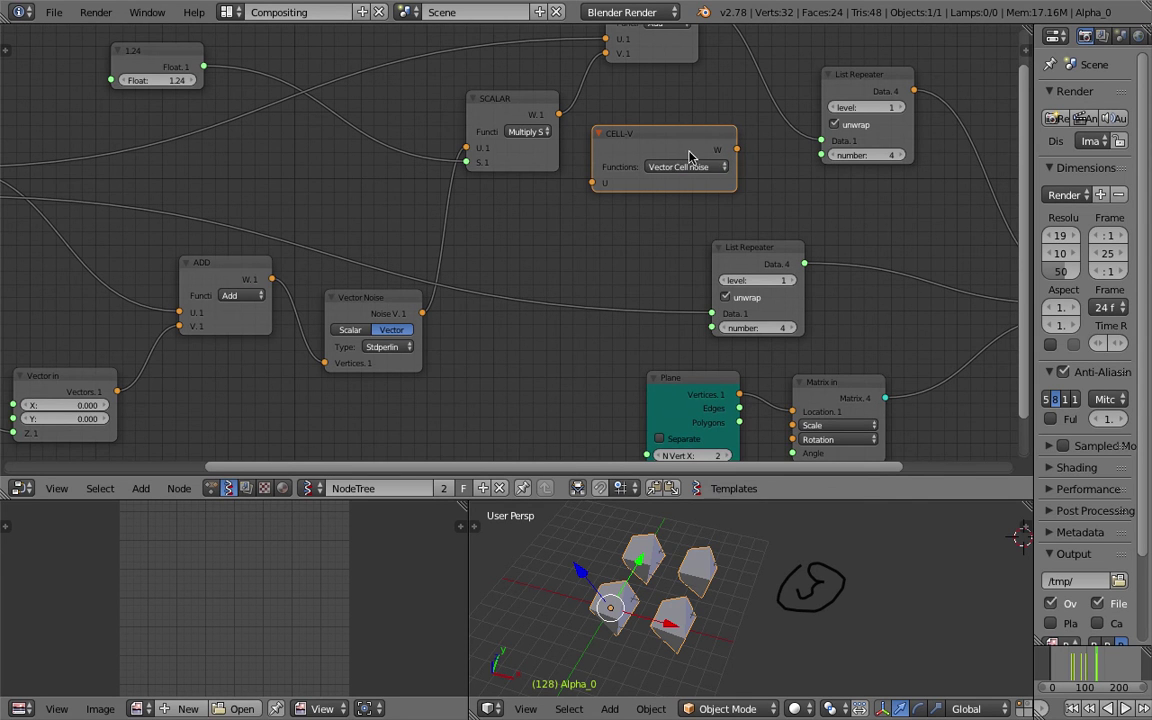
scroll(670, 149, down, 3)
key(x)
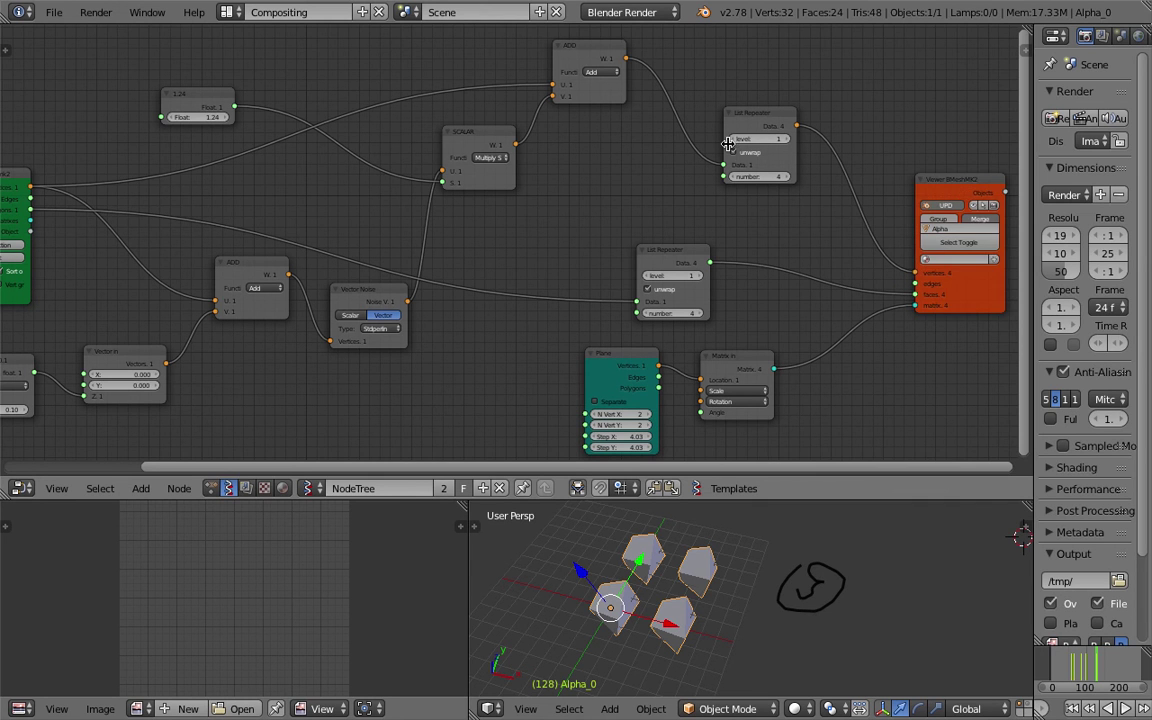
Set the Float multiplier node to 1.36 and nudge it slightly right.
scroll(532, 147, down, 2)
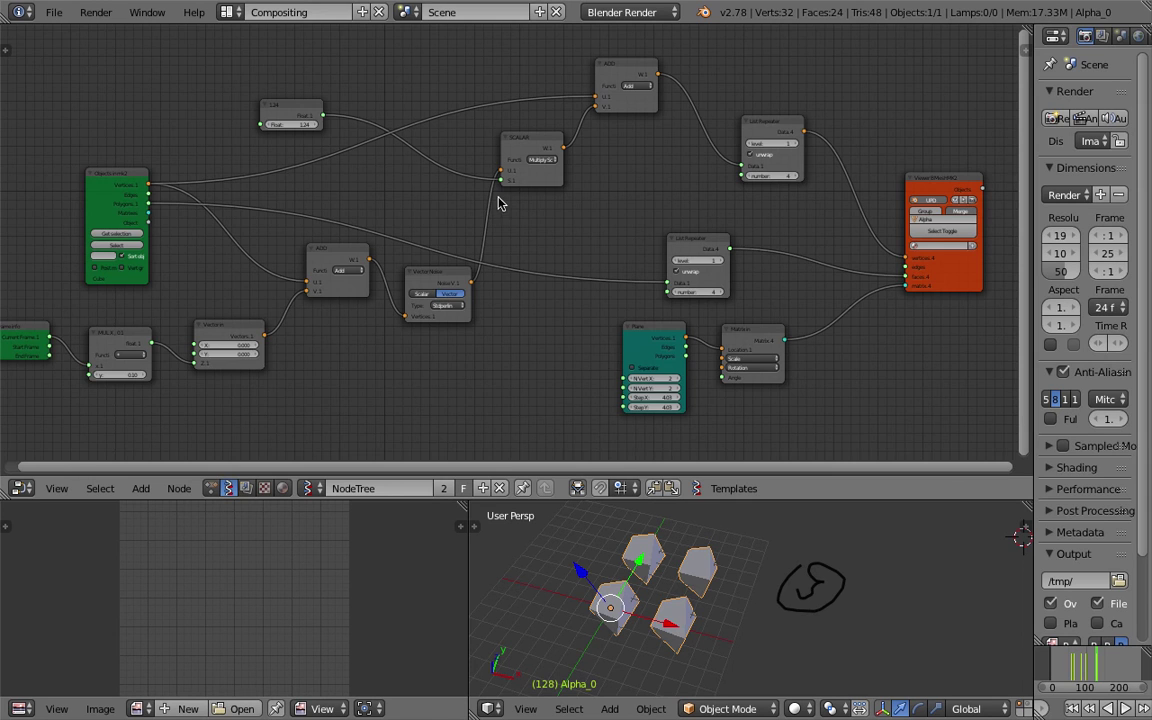
scroll(409, 174, up, 2)
mouse_move(322, 134)
mouse_down()
mouse_move(340, 134)
mouse_move(320, 138)
mouse_move(338, 118)
mouse_up()
scroll(326, 115, up, 1)
middle_drag(330, 116, 354, 116)
drag(400, 118, 421, 118)
scroll(506, 172, up, 1)
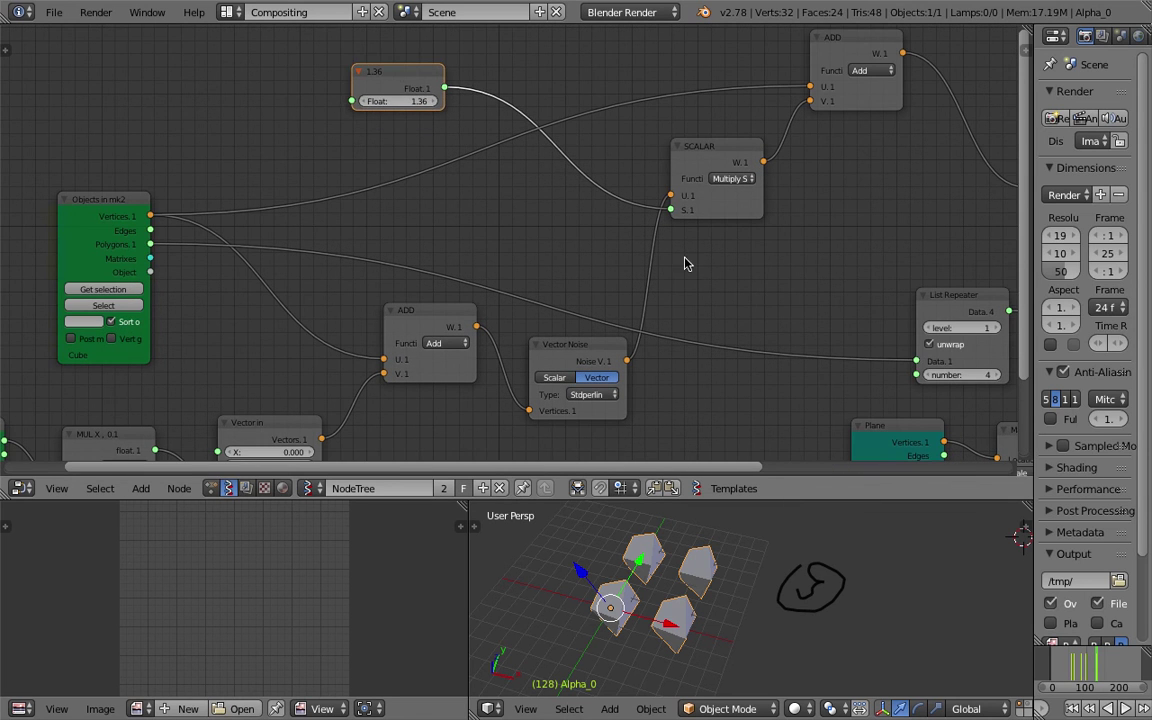
scroll(293, 113, up, 1)
Add a Range Float node with count 4 and step 1.24, linked to SCALAR's S input.
key(space)
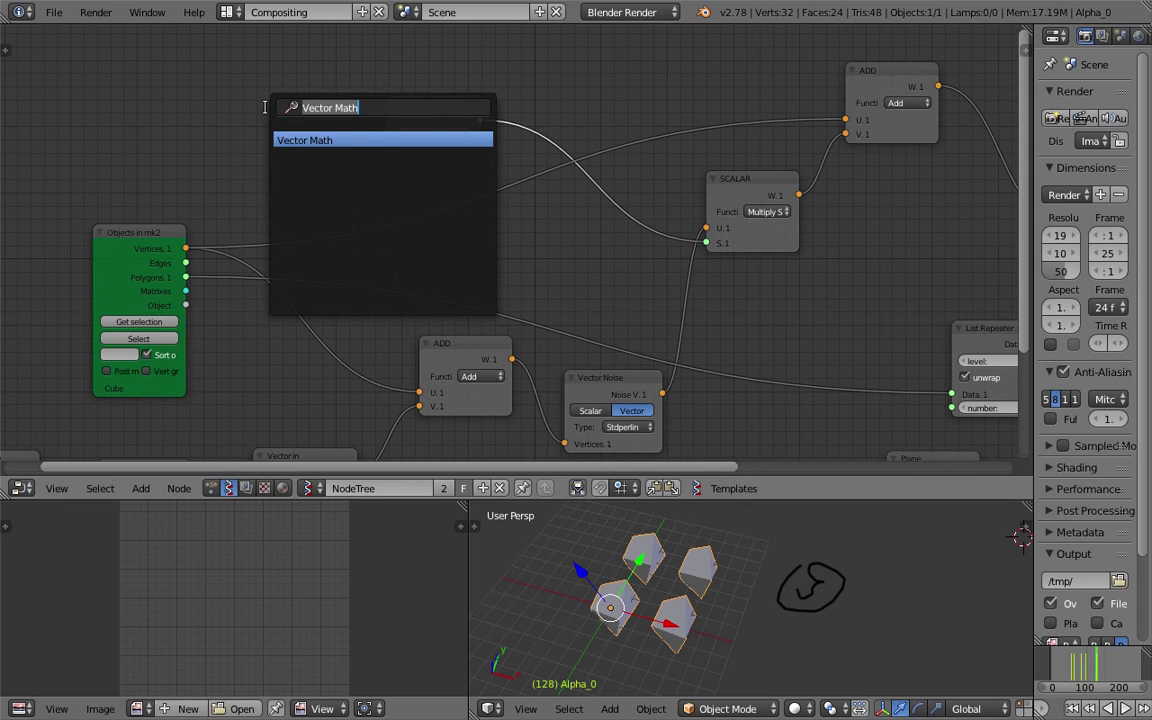
text(range)
key(Down)
key(Return)
click(267, 110)
click(307, 148)
text(4)
key(Return)
drag(355, 131, 703, 245)
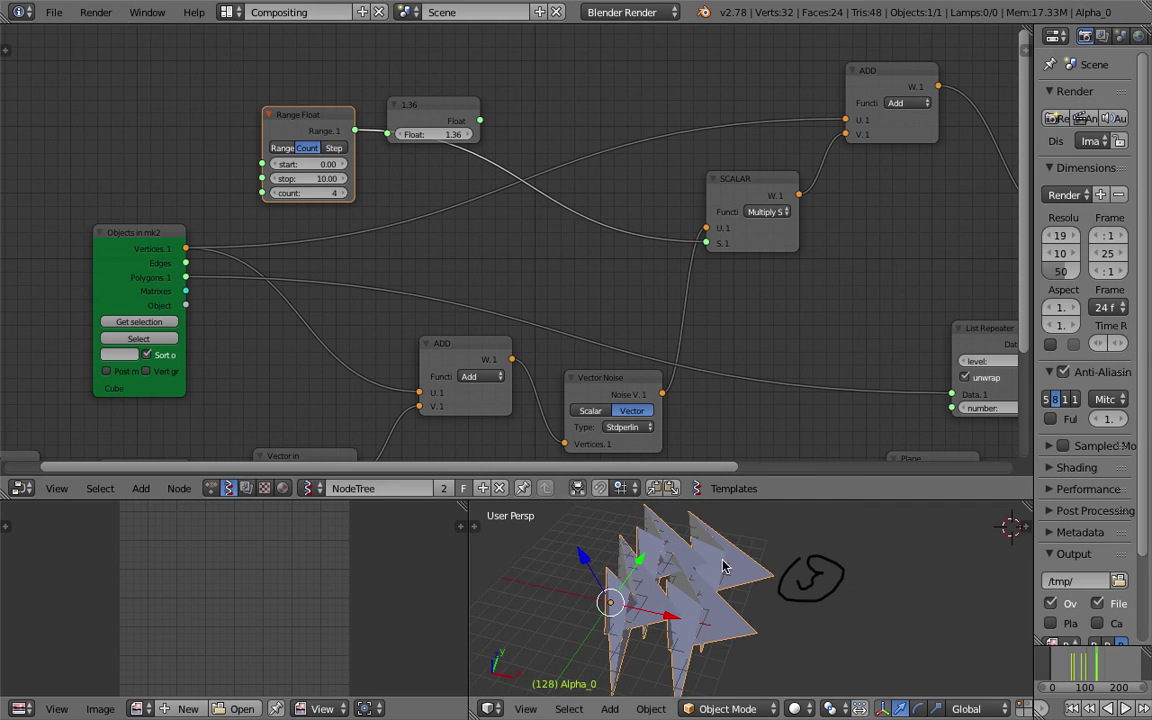
drag(318, 179, 205, 172)
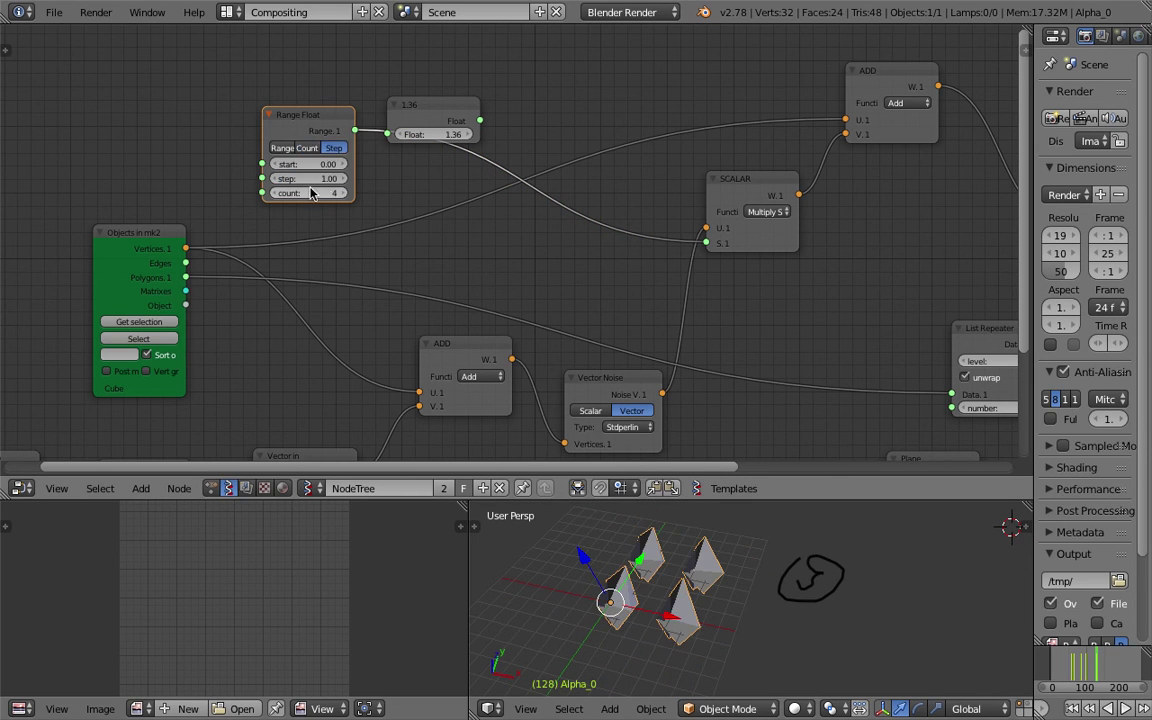
drag(312, 182, 338, 182)
Move the unused 1.36 node aside and switch Vector Noise to Scalar output.
drag(405, 125, 468, 162)
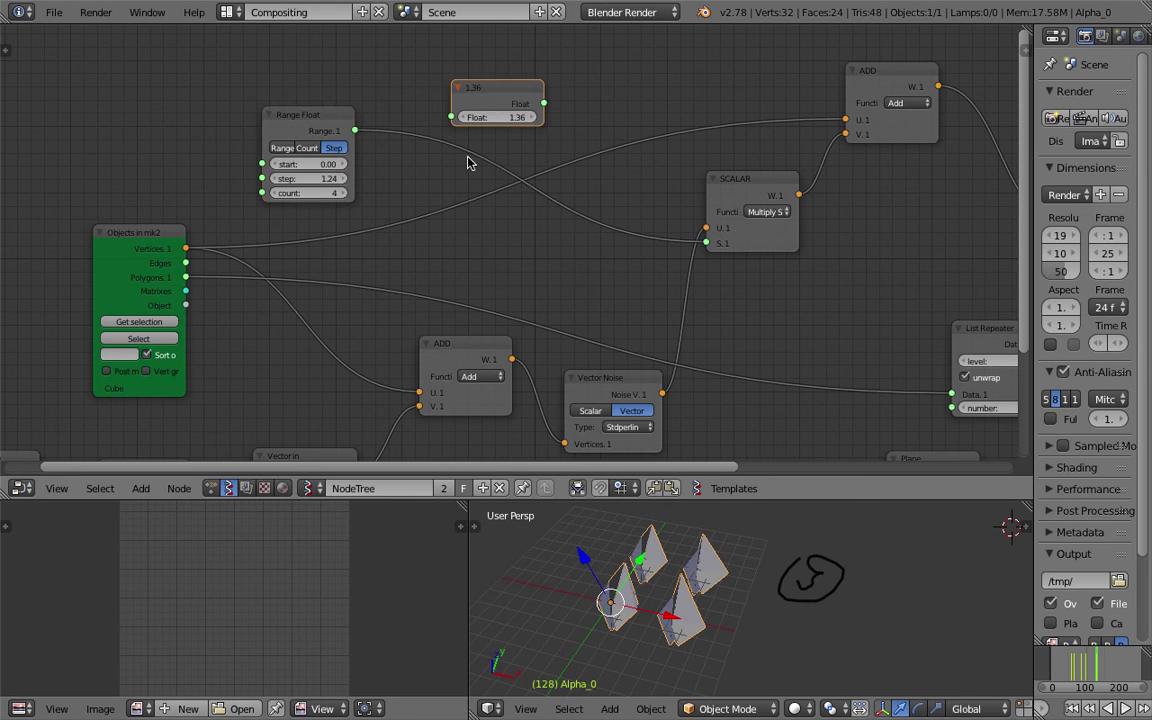
scroll(509, 200, down, 2)
drag(626, 322, 630, 220)
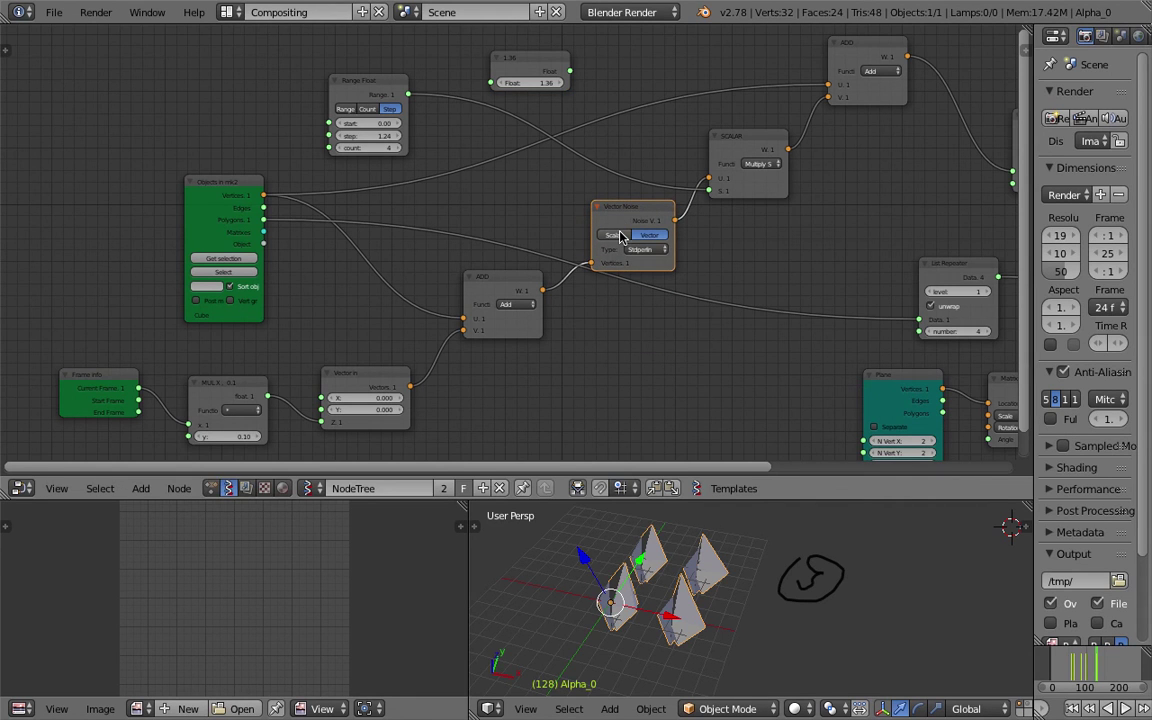
click(619, 236)
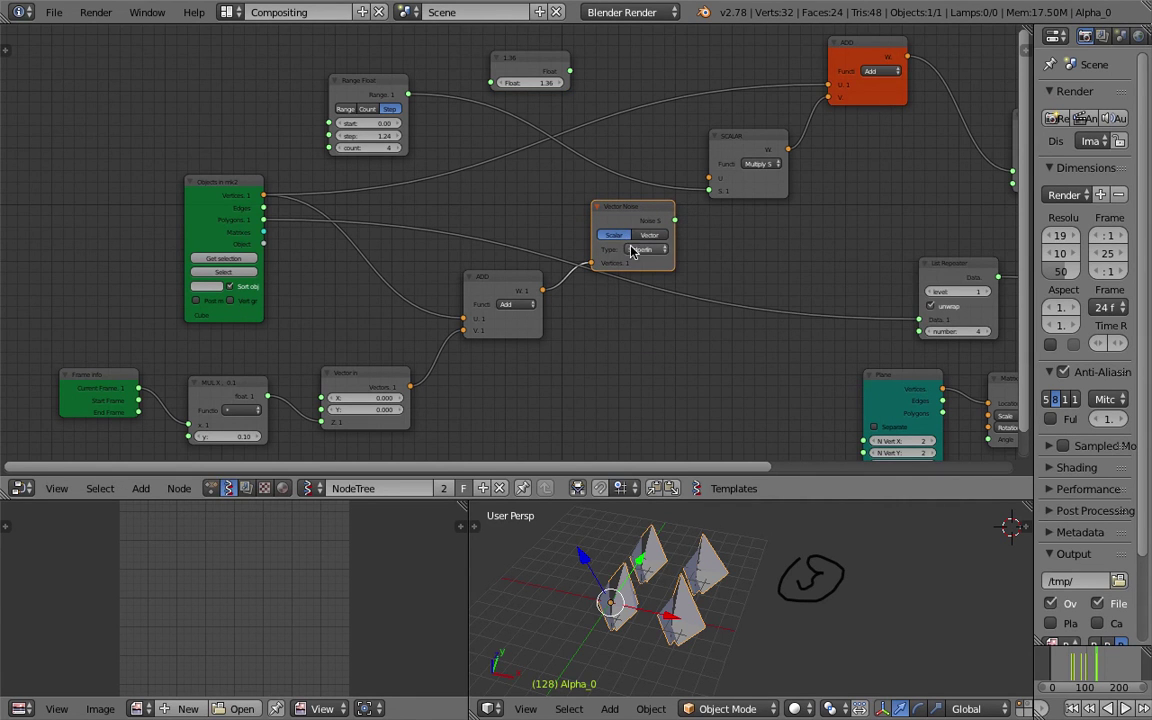
scroll(660, 242, up, 1)
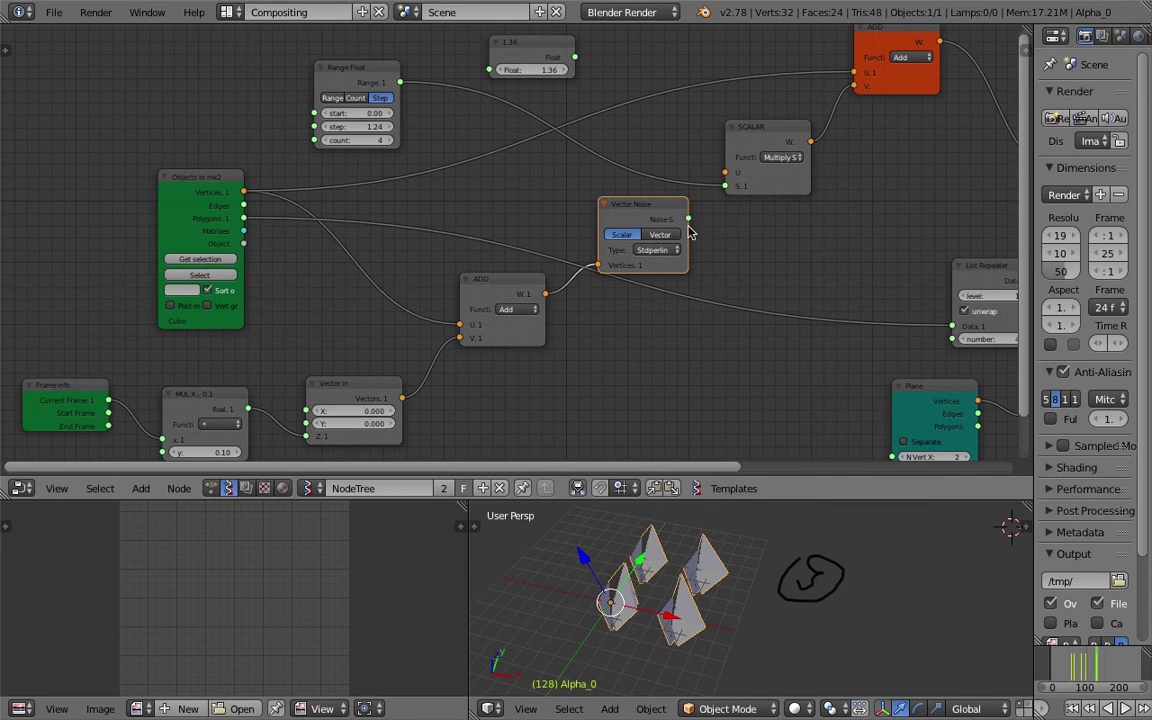
Switch the Vector Noise output back to Vector and move the ADD node down-left.
click(668, 250)
click(662, 236)
drag(490, 285, 467, 317)
click(638, 208)
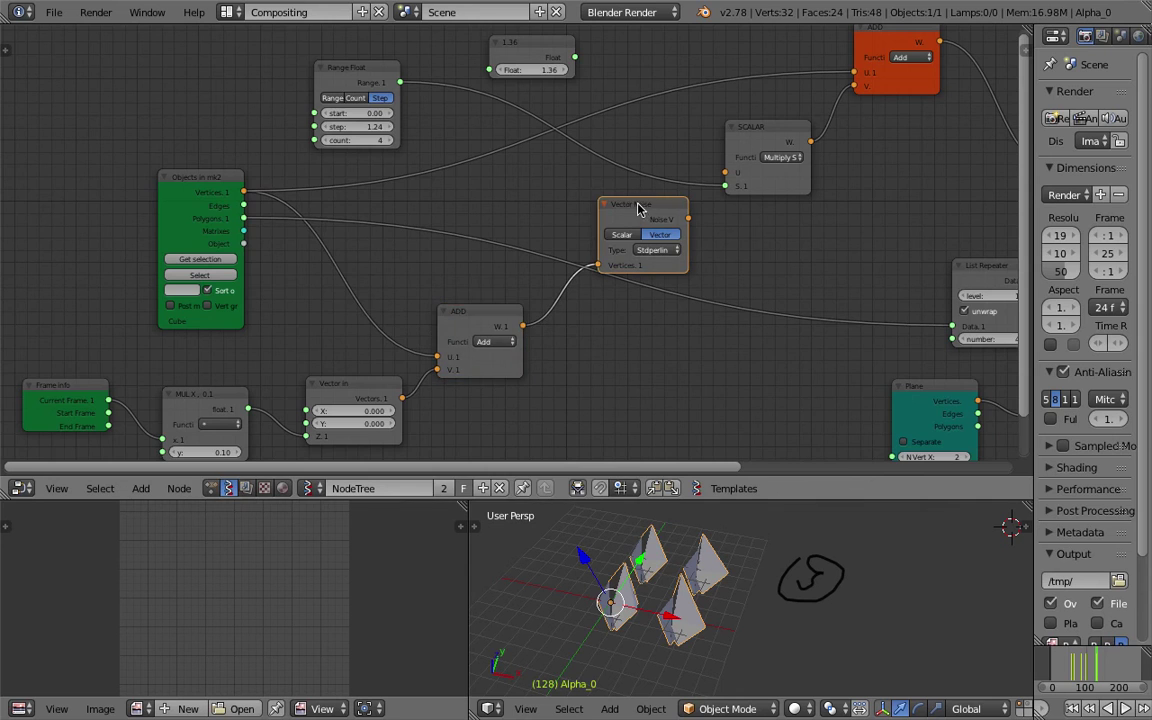
Move the Objects in node up-left and the Viewer node further right.
scroll(522, 231, down, 1)
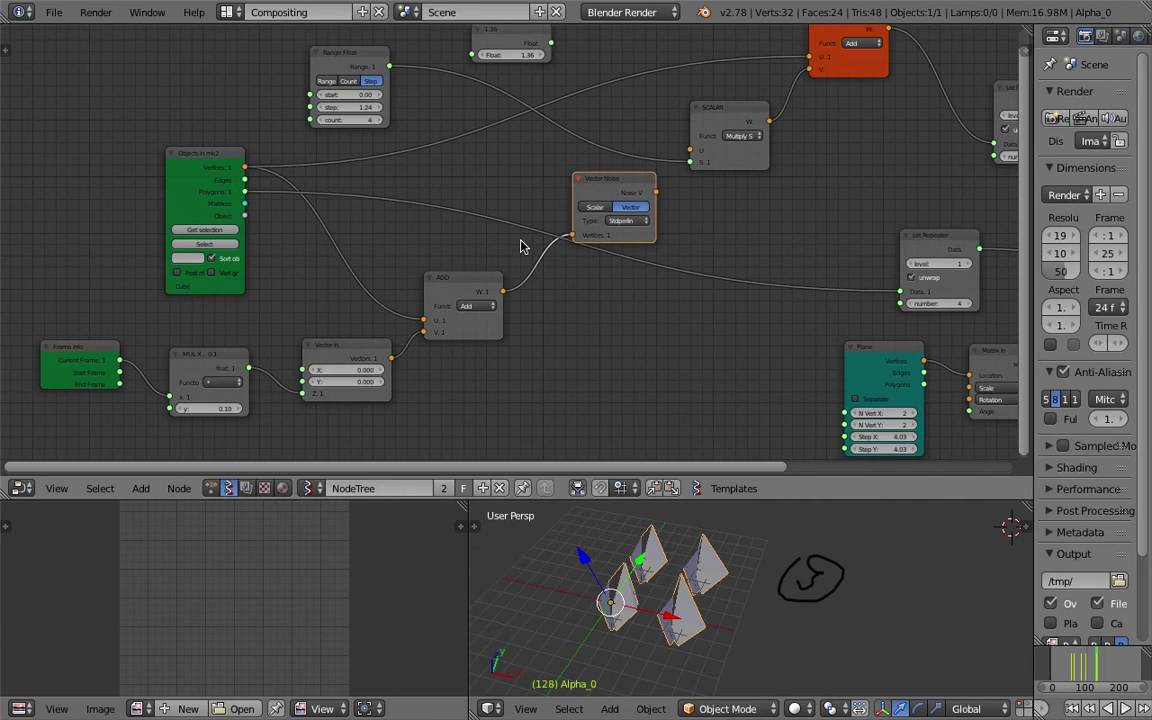
scroll(520, 246, down, 1)
mouse_move(540, 239)
middle_down()
mouse_move(488, 244)
mouse_move(558, 231)
middle_up()
drag(350, 183, 211, 166)
scroll(700, 508, down, 3)
scroll(458, 285, up, 2)
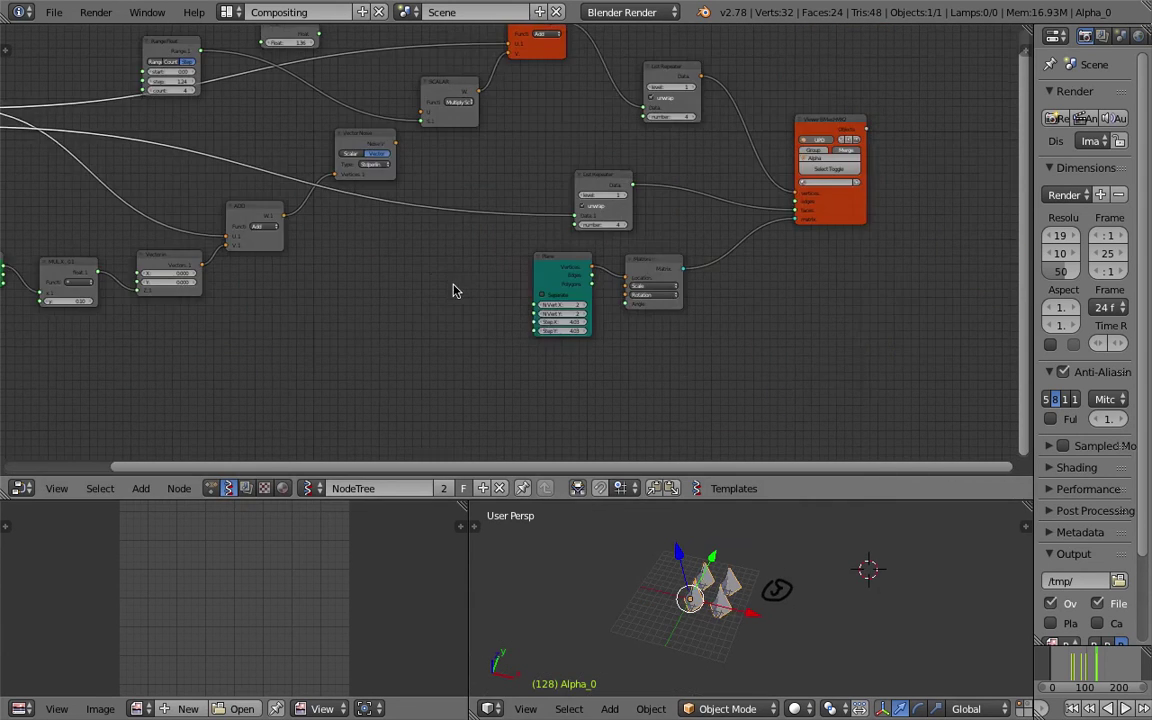
ctrl+scroll(560, 240, right, 6)
drag(741, 150, 828, 154)
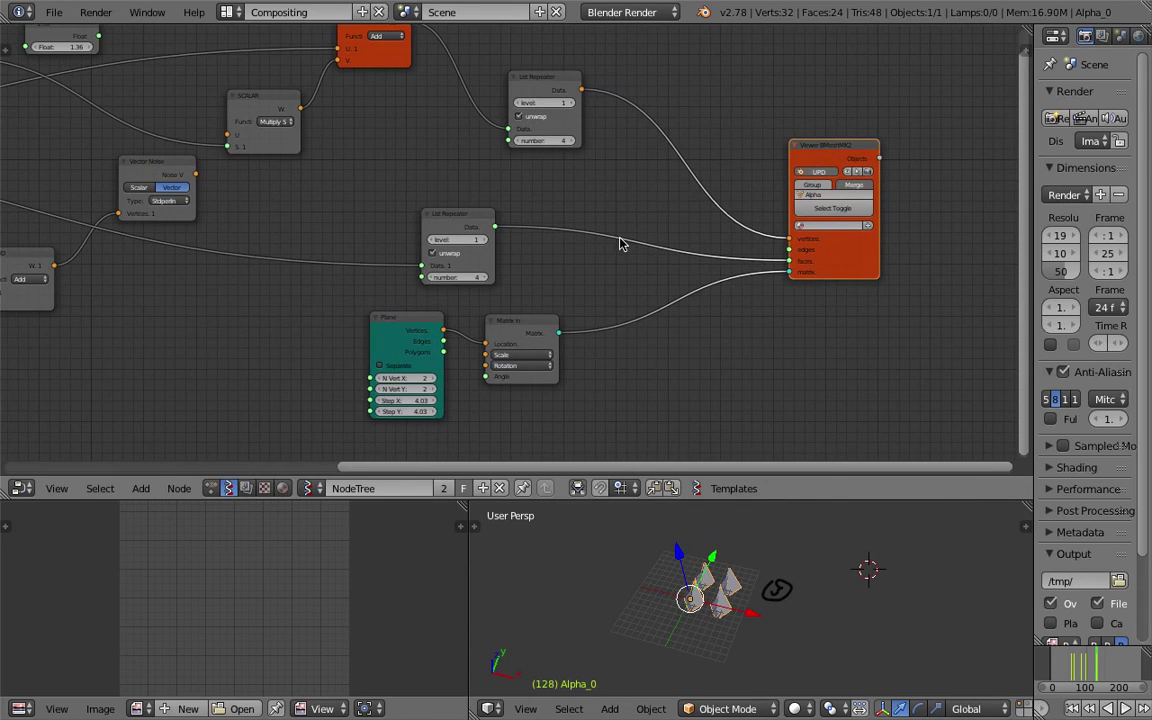
Place the Plane node at lower left with the Matrix node beside it.
scroll(620, 244, down, 2)
ctrl+scroll(428, 173, left, 3)
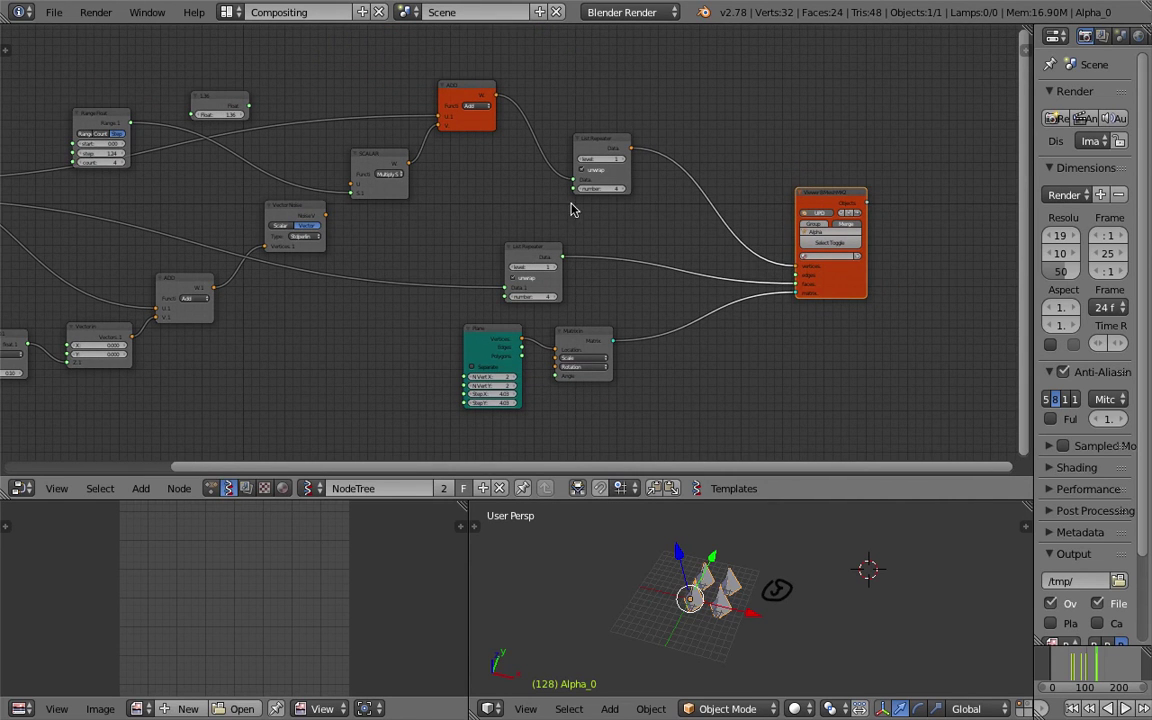
drag(480, 328, 300, 378)
drag(578, 340, 406, 368)
middle_drag(519, 370, 525, 348)
Search the Add menu for an 'apply' node, then cancel without adding anything.
key(shift+a)
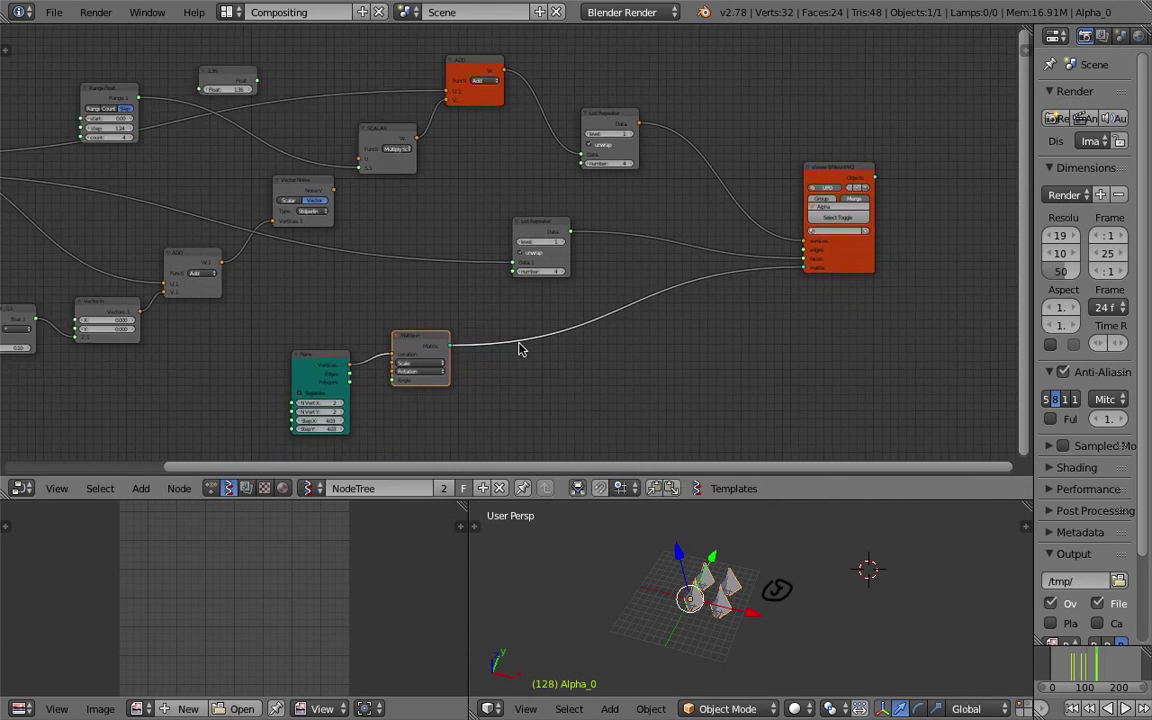
click(660, 368)
text(am)
key(BackSpace)
text(pply)
key(Escape)
Start a new file, confirming the reload of the default startup scene.
scroll(676, 309, down, 1)
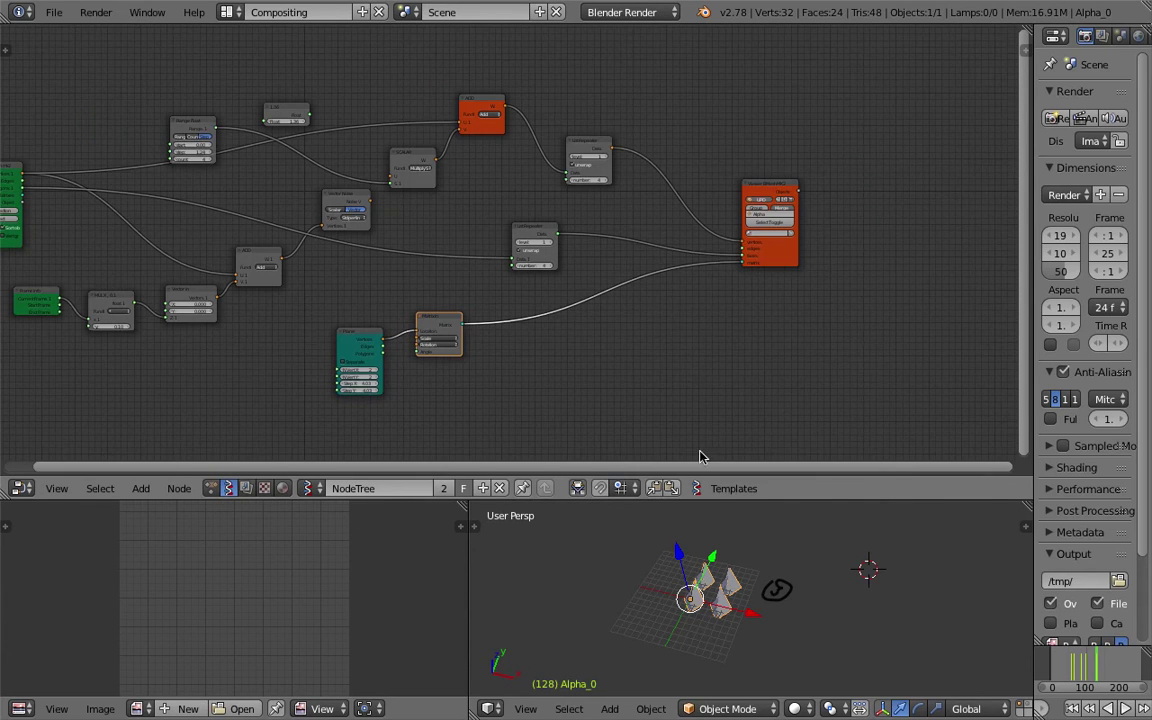
drag(714, 499, 714, 409)
click(54, 12)
click(72, 33)
click(75, 44)
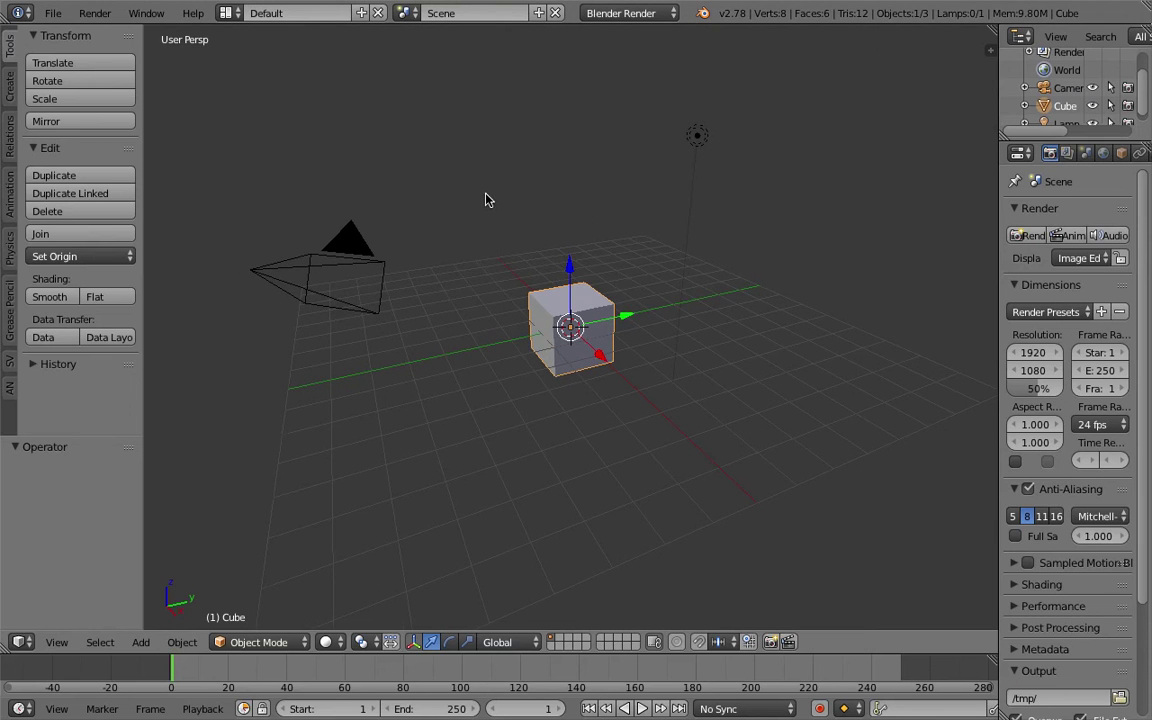
Delete the default cube, switch to the Compositing layout and create a new Sverchok node tree.
key(Delete)
click(228, 13)
click(240, 72)
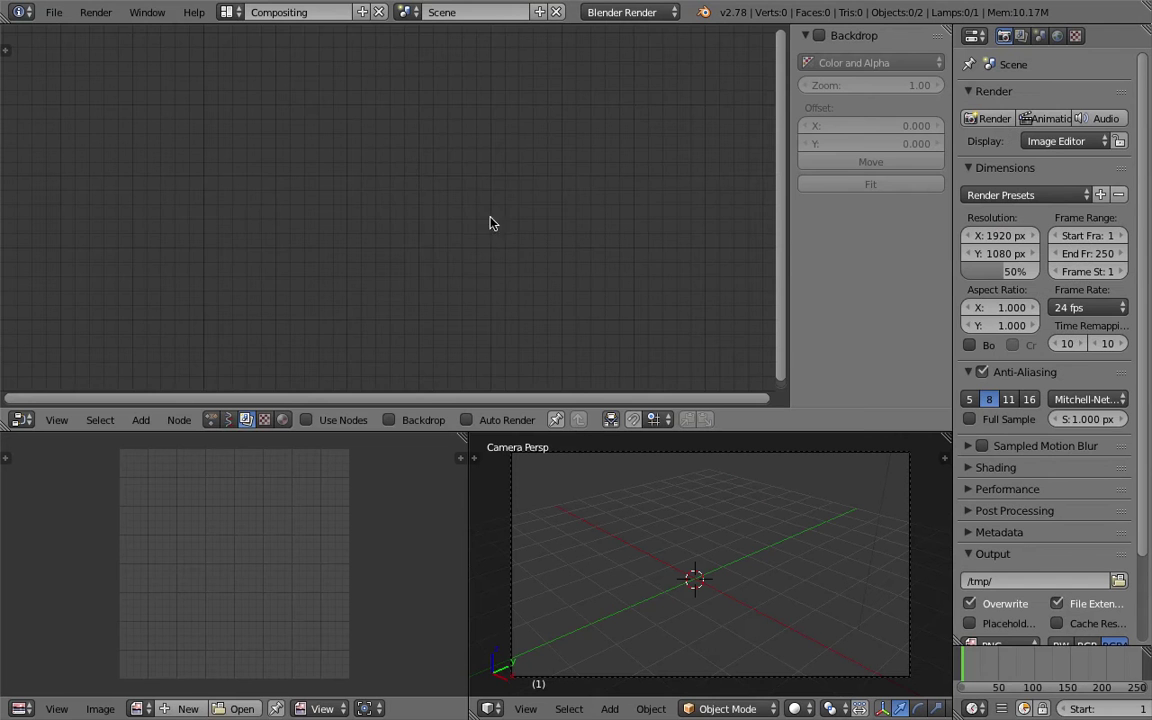
click(232, 419)
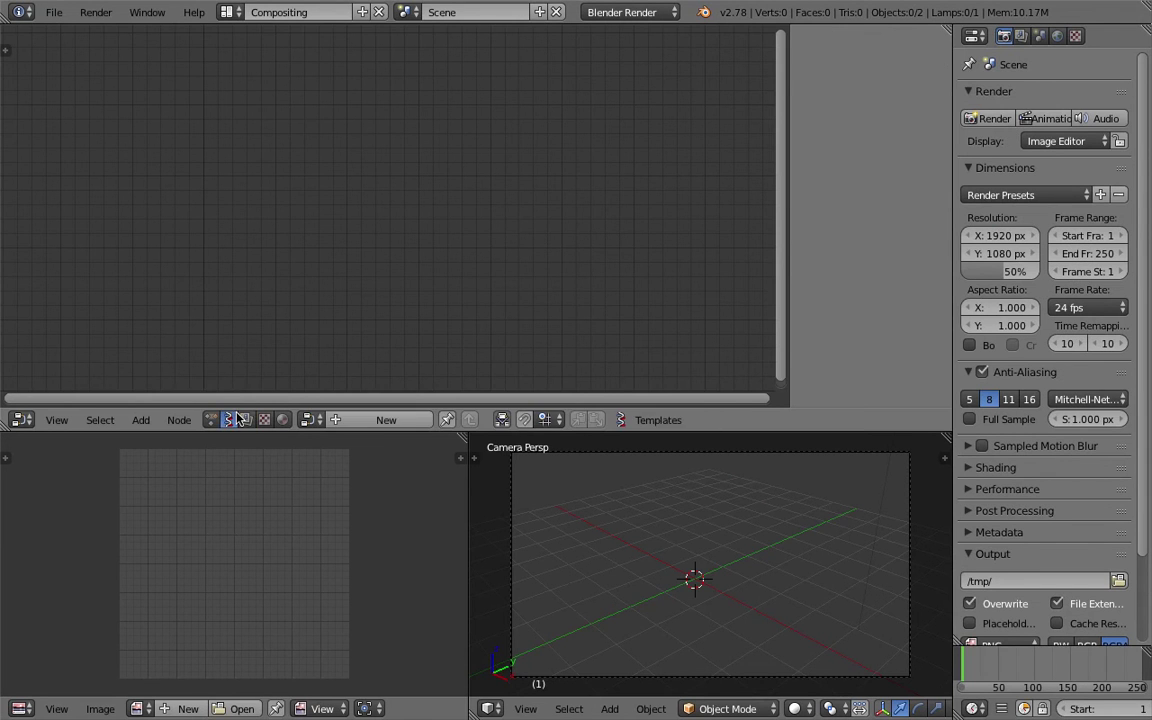
click(335, 420)
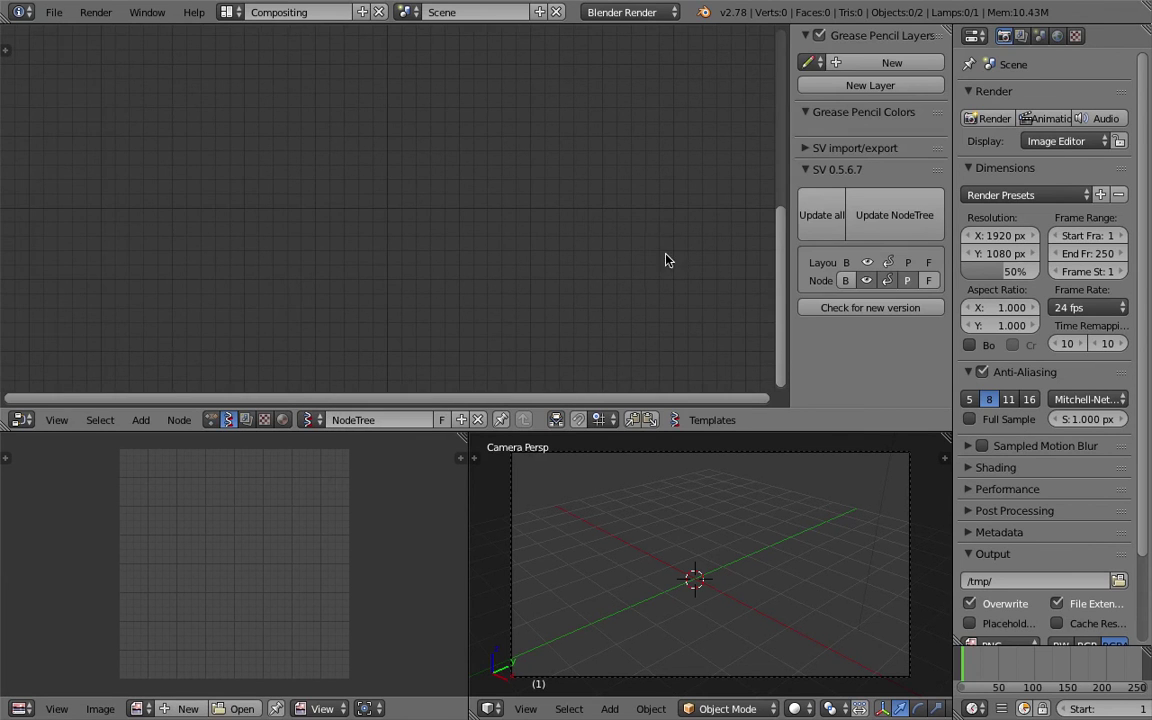
Import noise_deformer2.json from the Desktop via SV import/export > Import > Here.
click(825, 150)
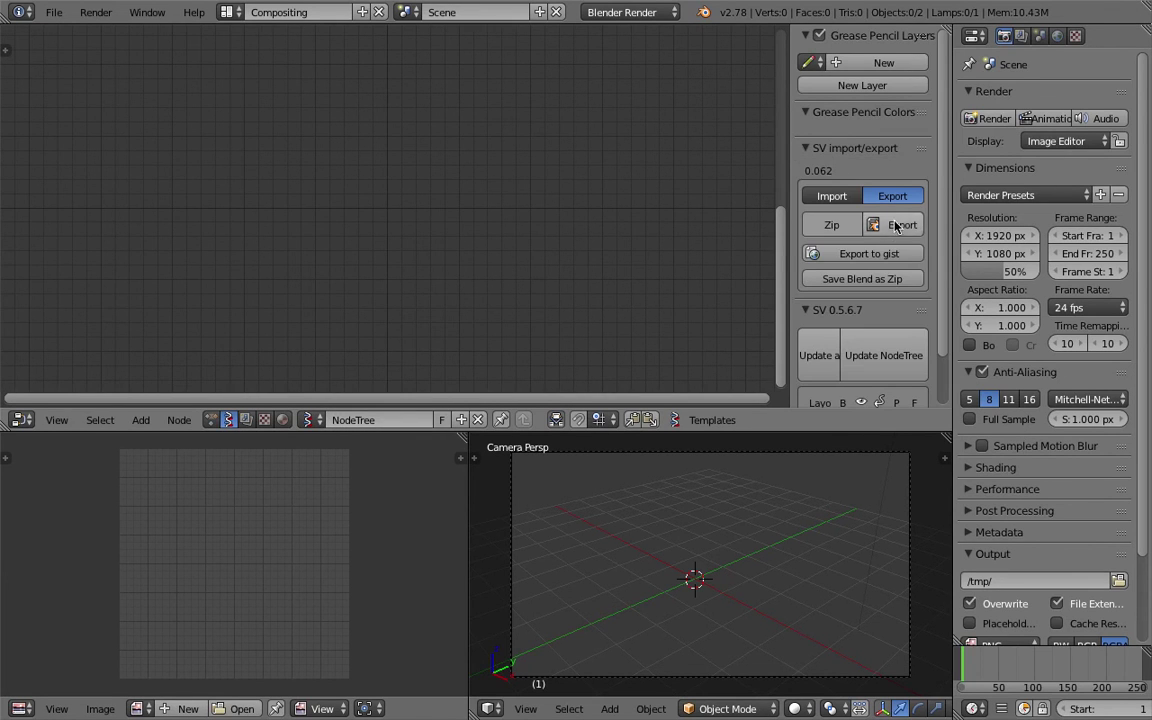
click(832, 196)
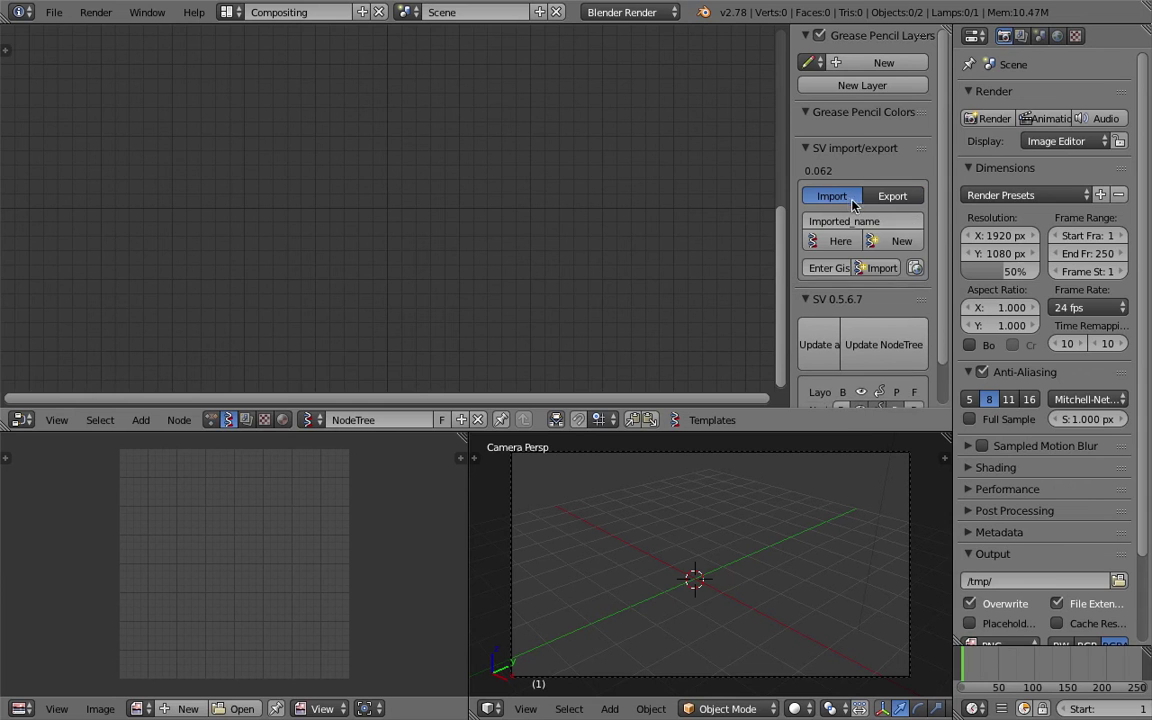
click(842, 244)
scroll(733, 299, down, 3)
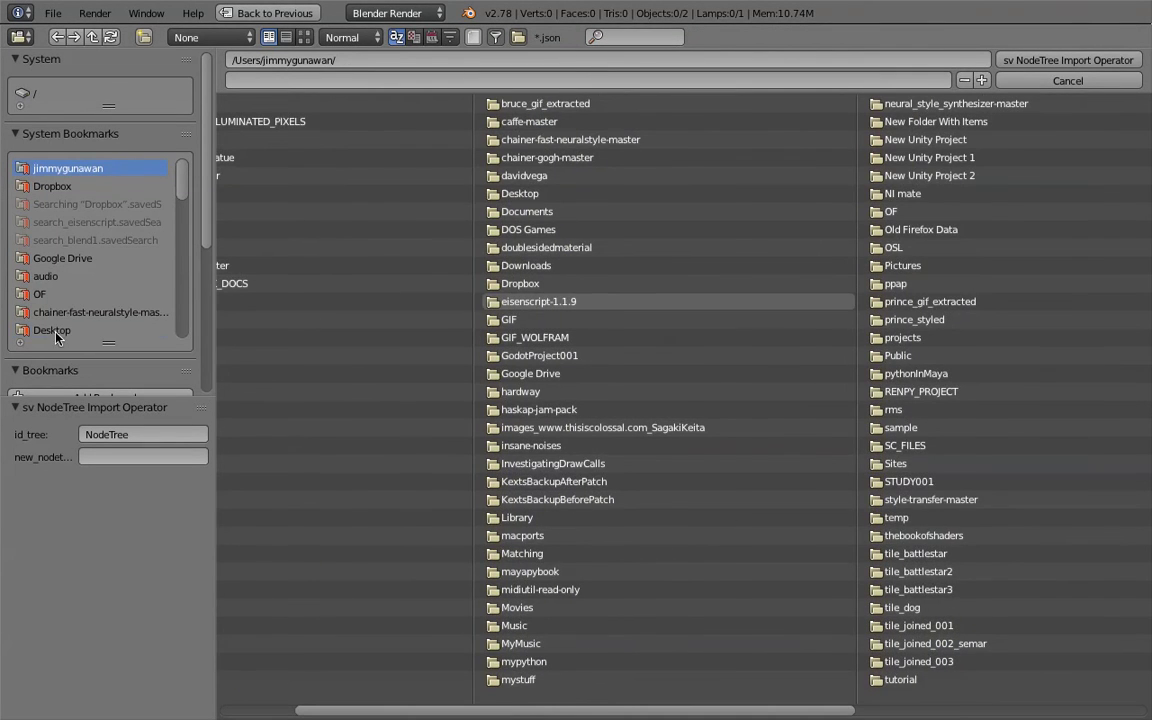
click(52, 331)
click(931, 193)
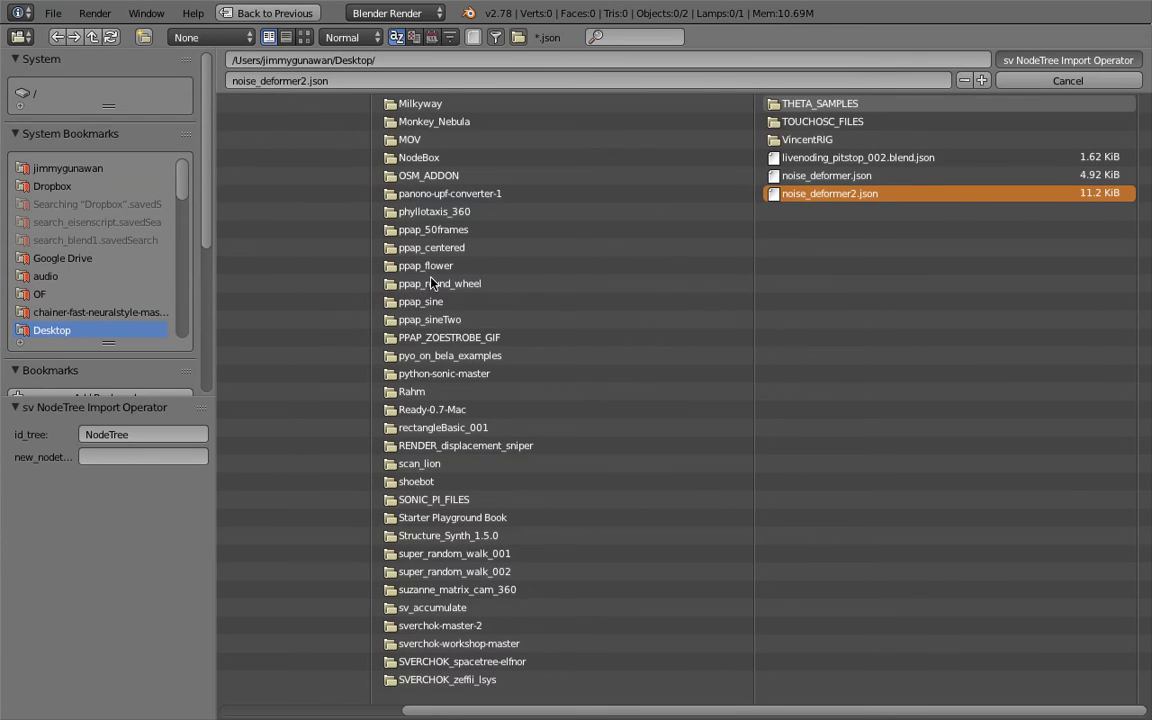
key(Return)
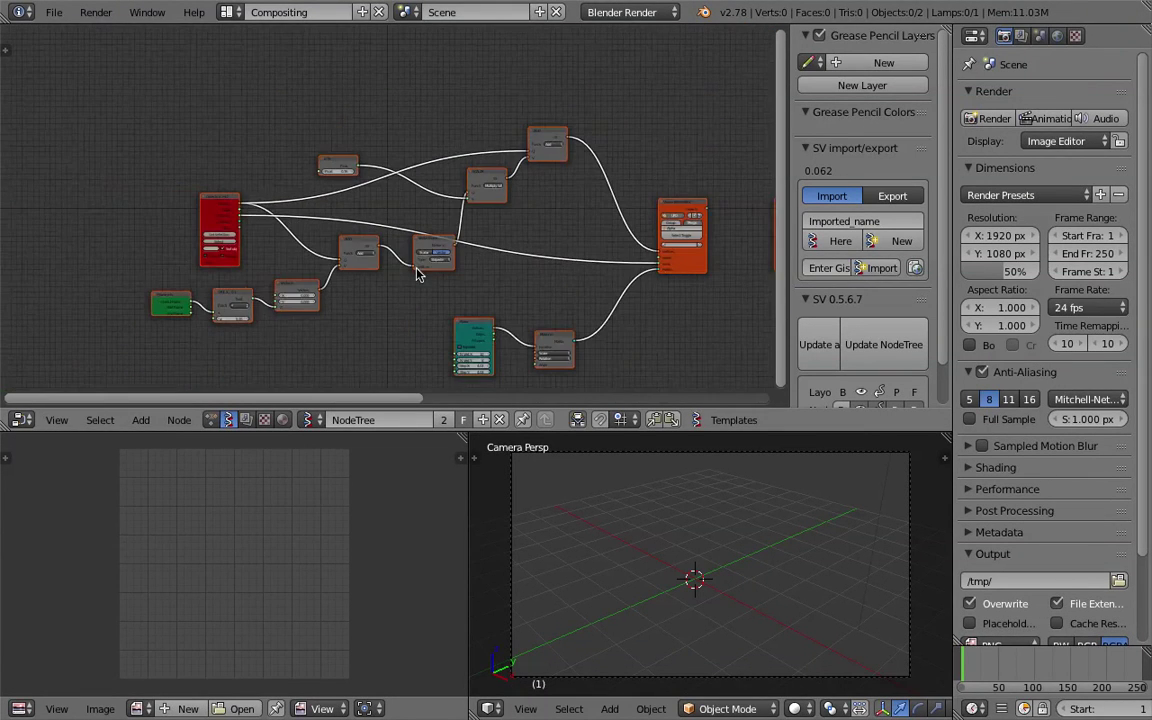
Confirm in User Preferences that the 'extra' Add-ons search shows Extra Objects enabled, then close.
middle_drag(640, 510, 670, 505)
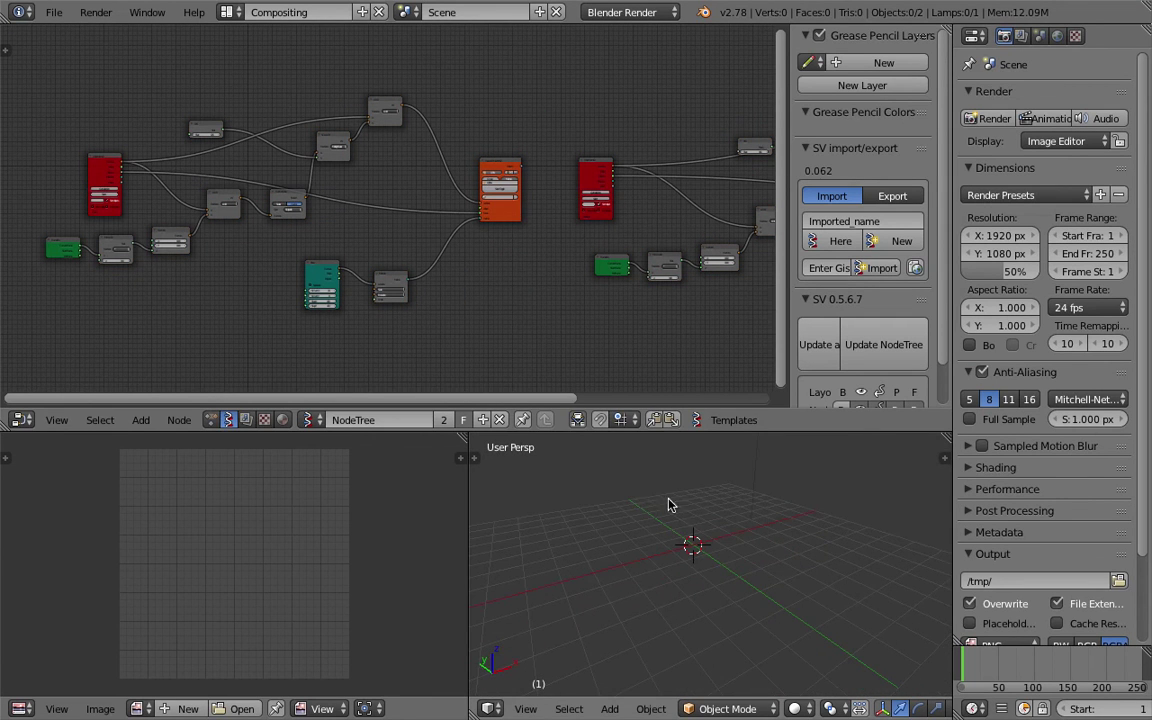
click(54, 12)
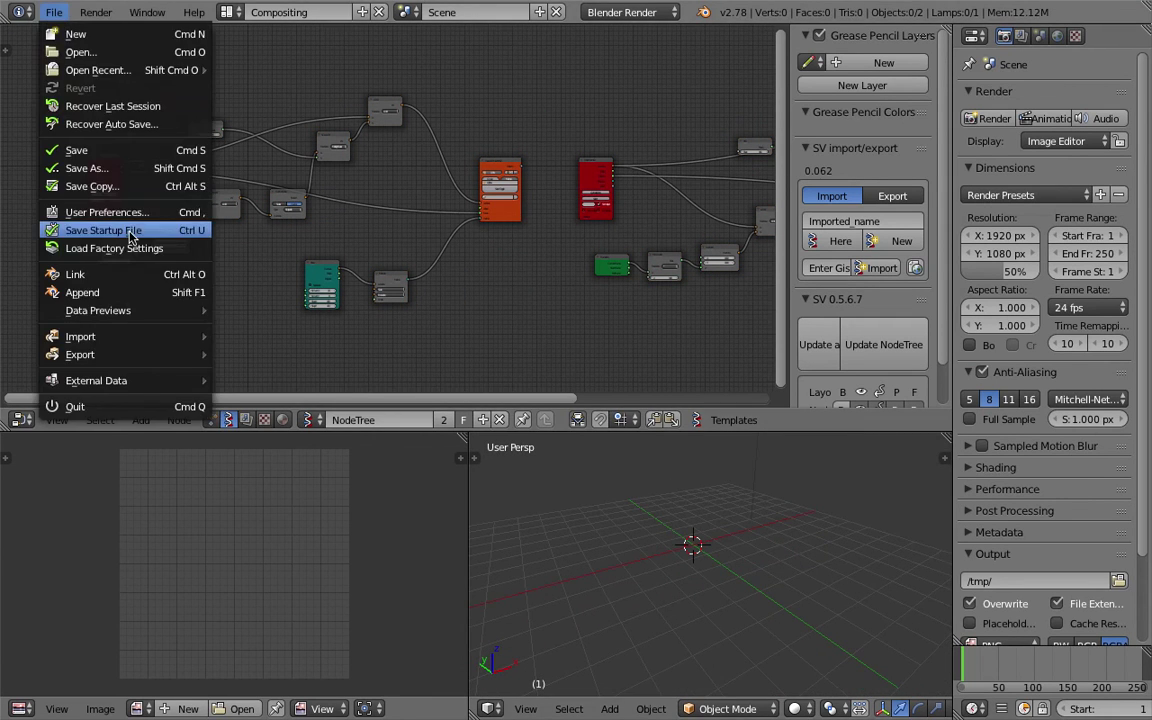
click(129, 214)
click(119, 66)
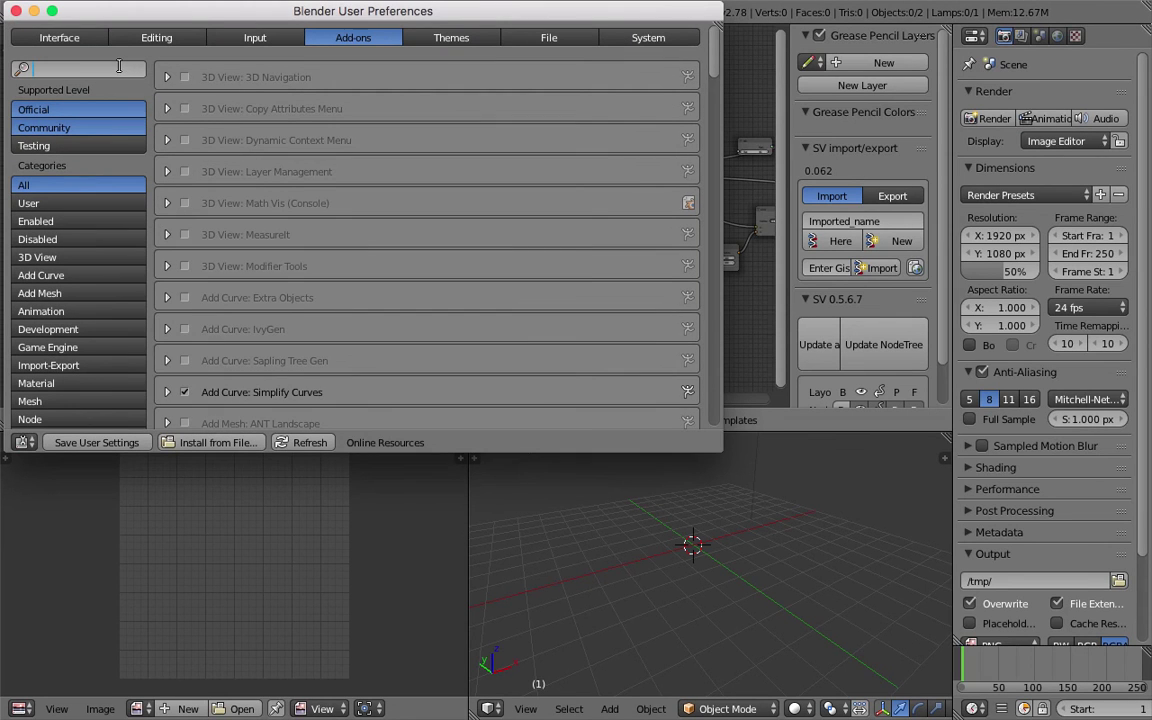
text(extra)
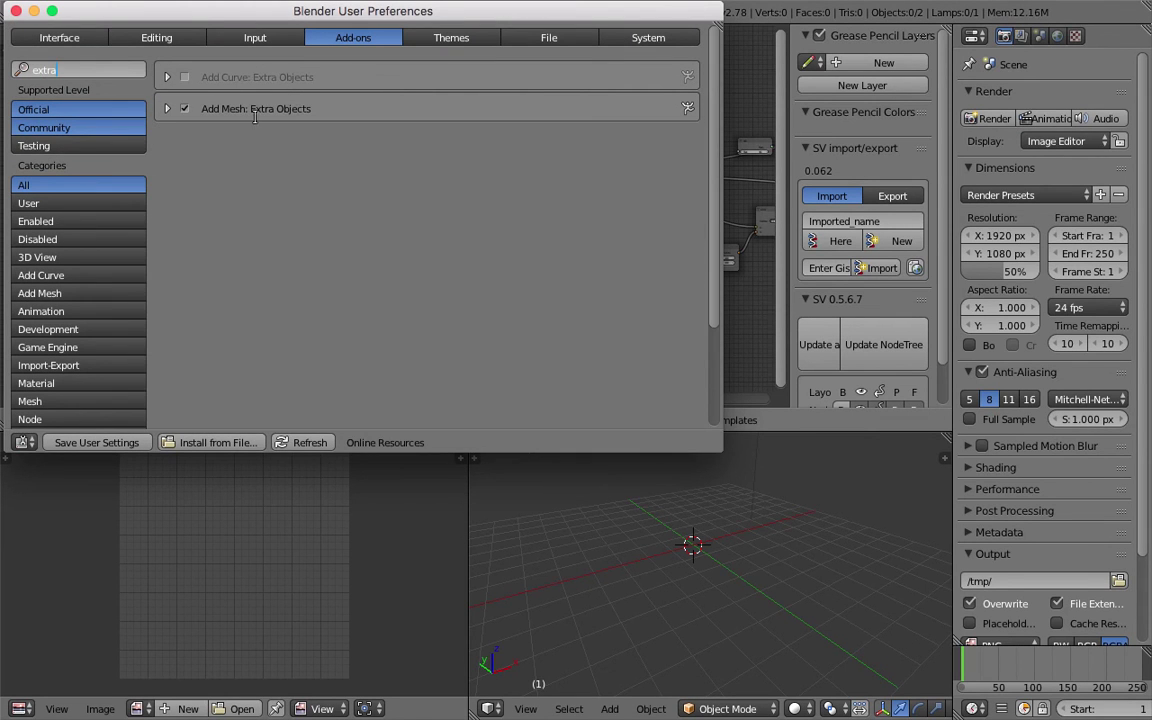
click(16, 14)
Add a Teapot+ mesh from the Mesh > Extras add menu.
key(shift+a)
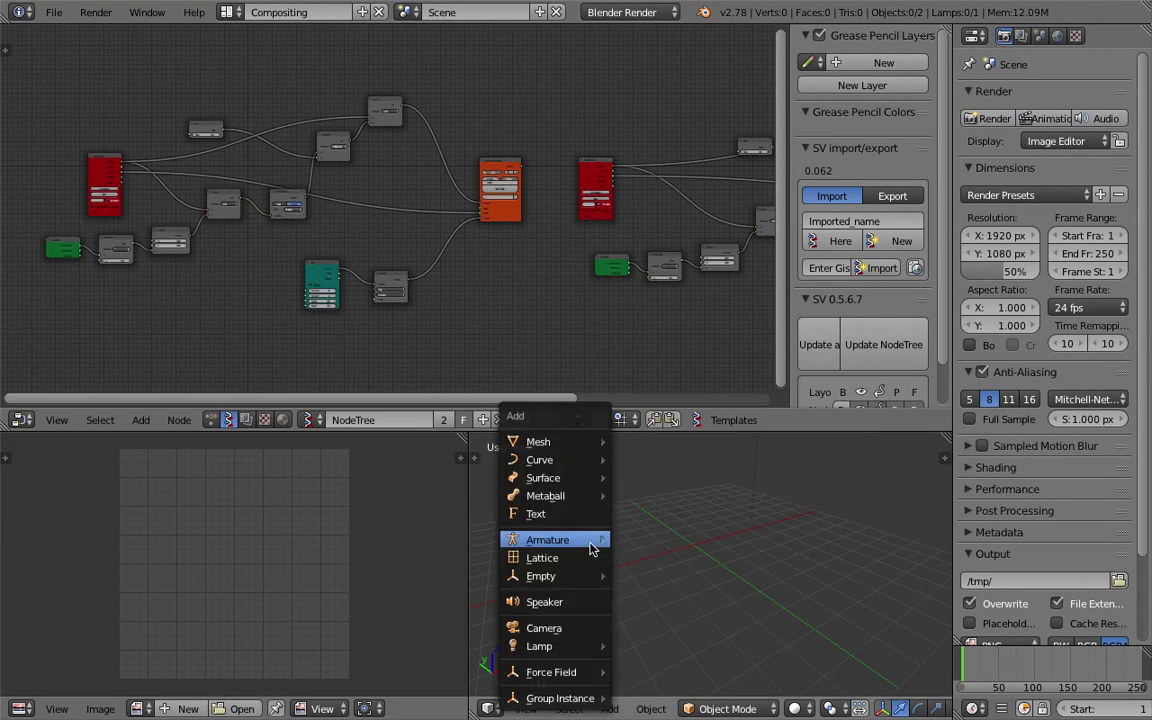
mouse_move(591, 442)
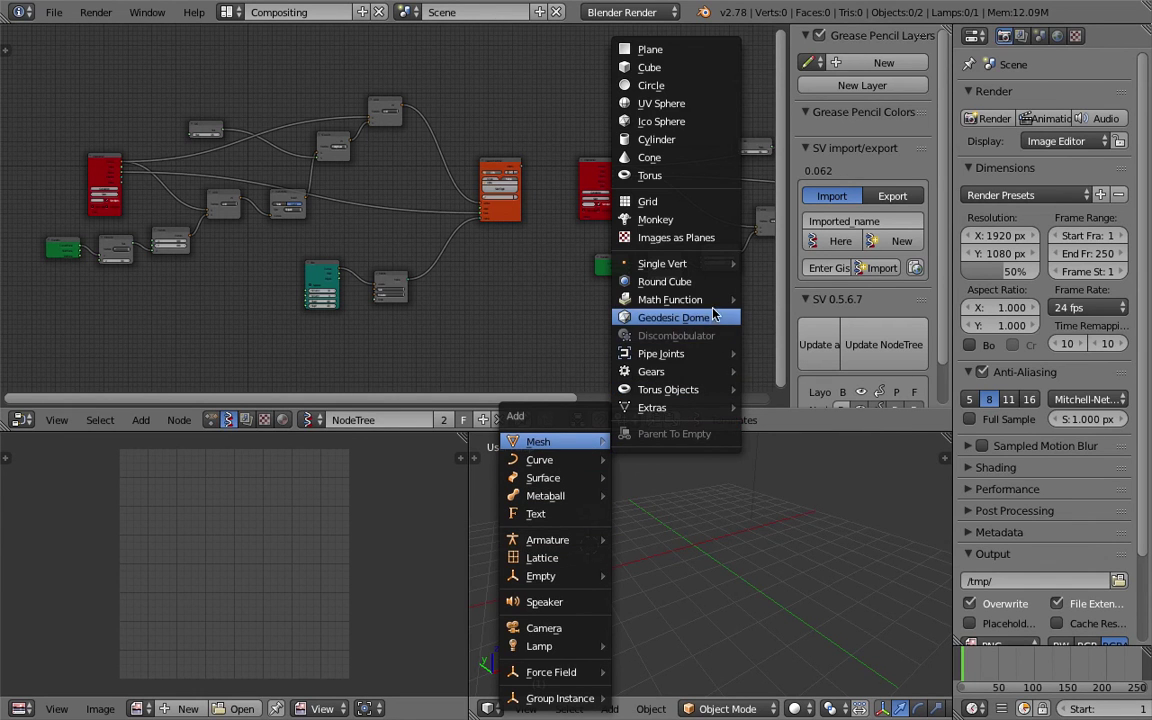
mouse_move(712, 376)
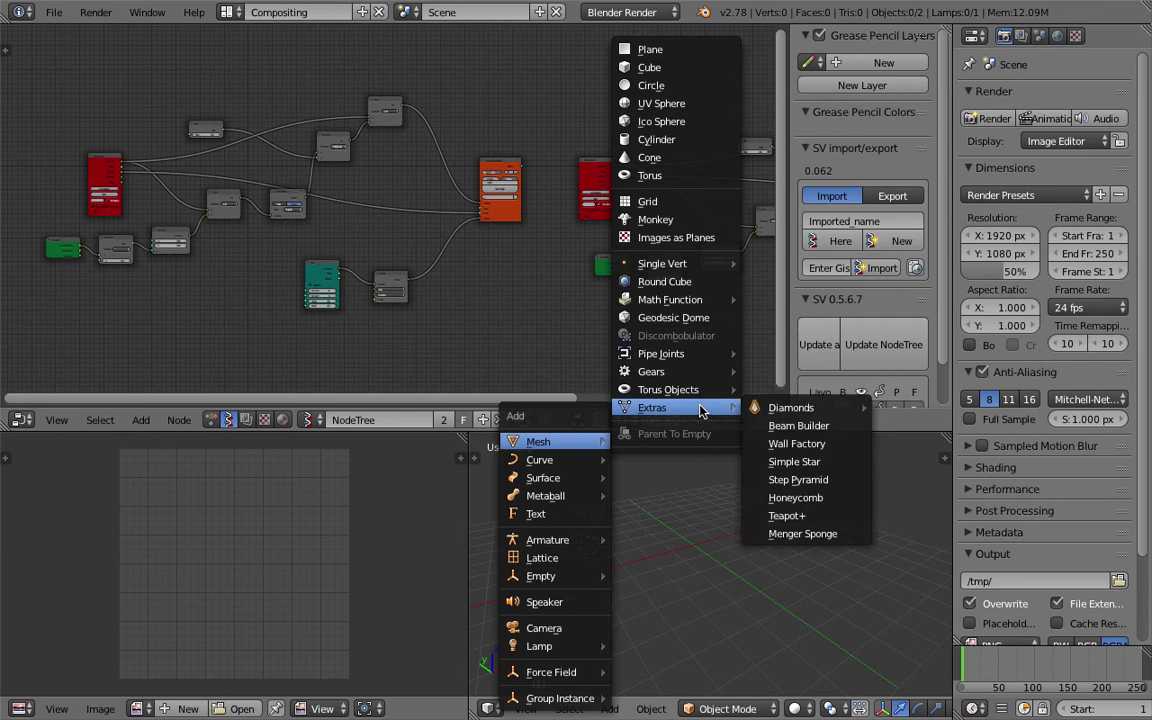
mouse_move(843, 413)
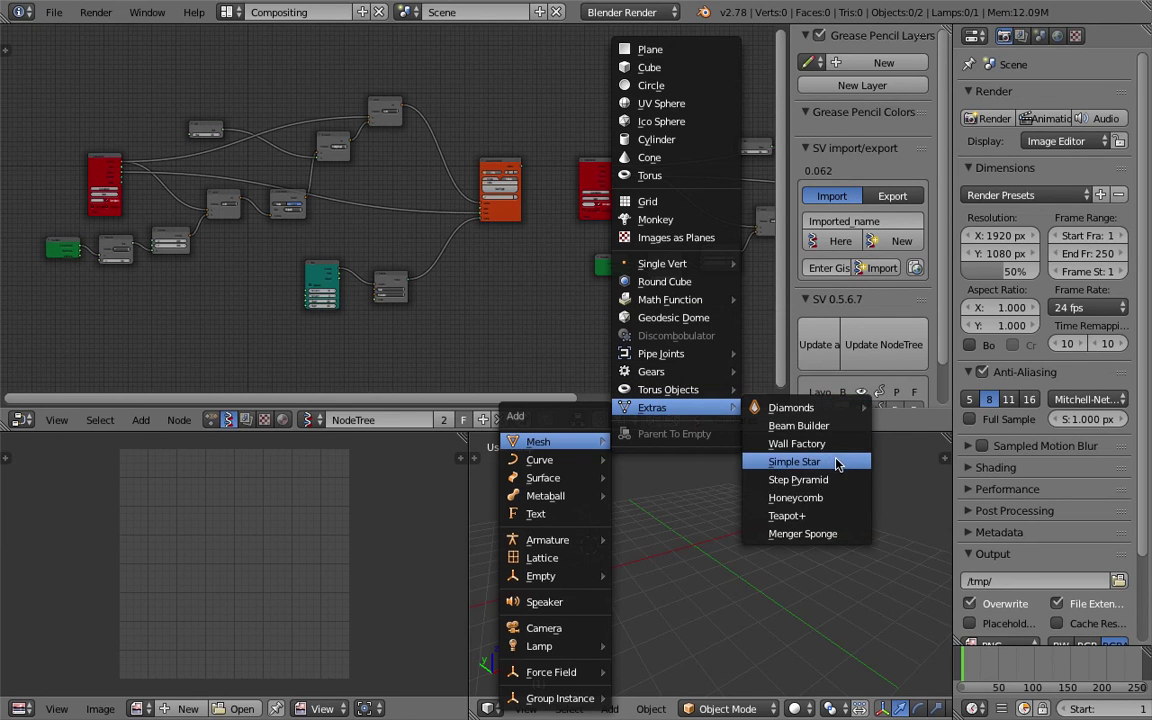
click(824, 516)
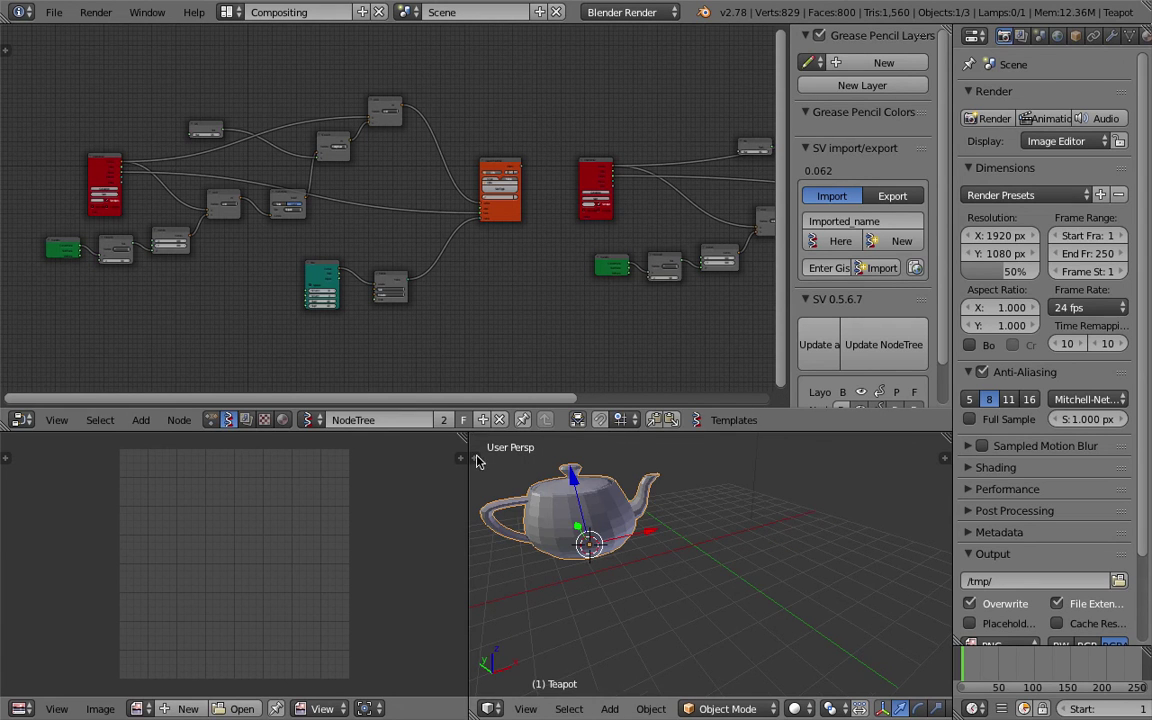
Set the new teapot's Resolution to 2 in the Add Teapot panel.
key(t)
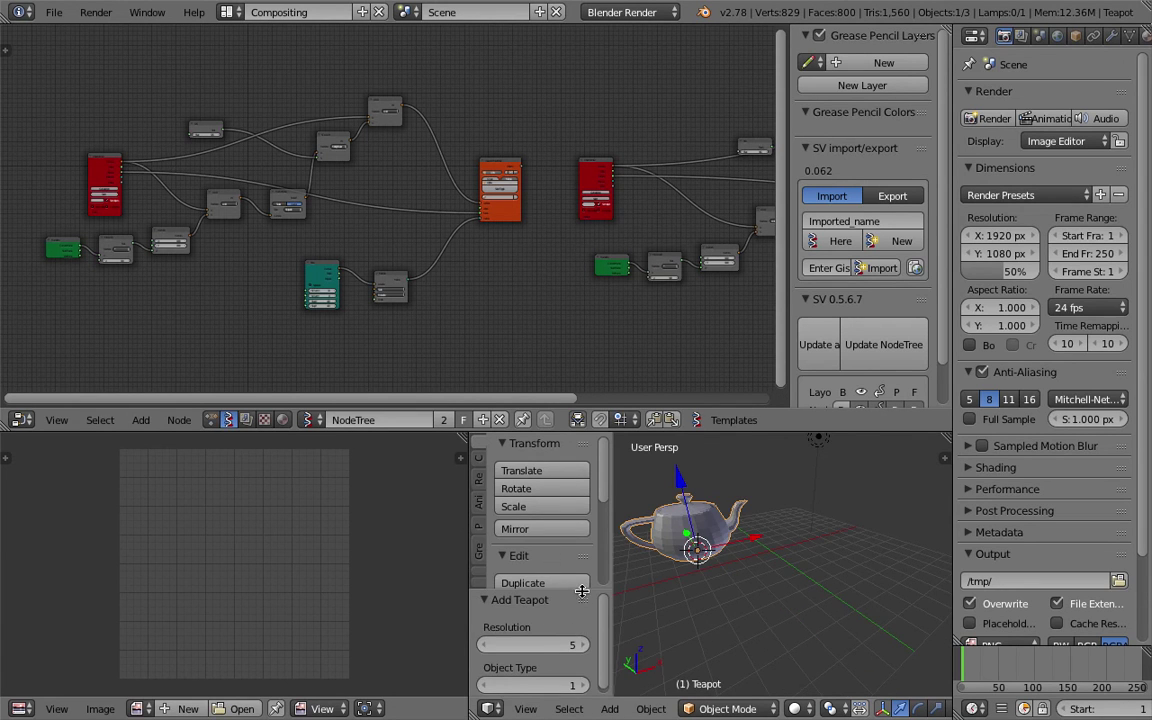
drag(581, 591, 581, 522)
click(484, 576)
click(484, 576)
click(486, 576)
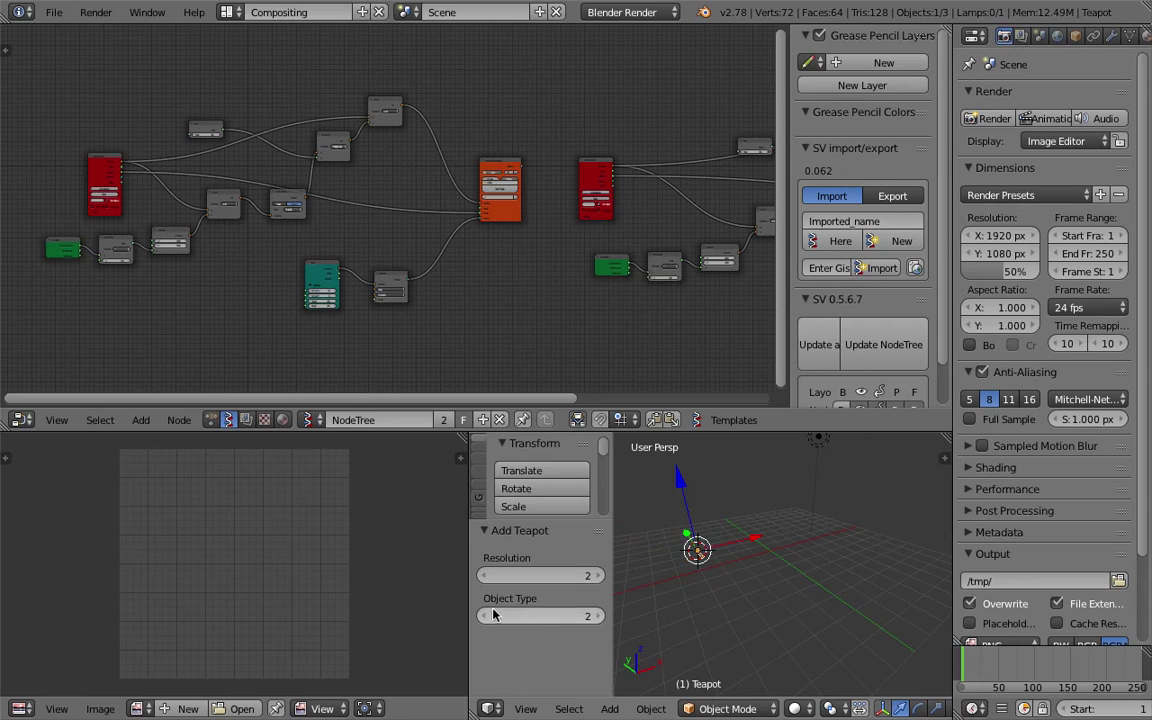
click(598, 575)
click(598, 575)
click(597, 616)
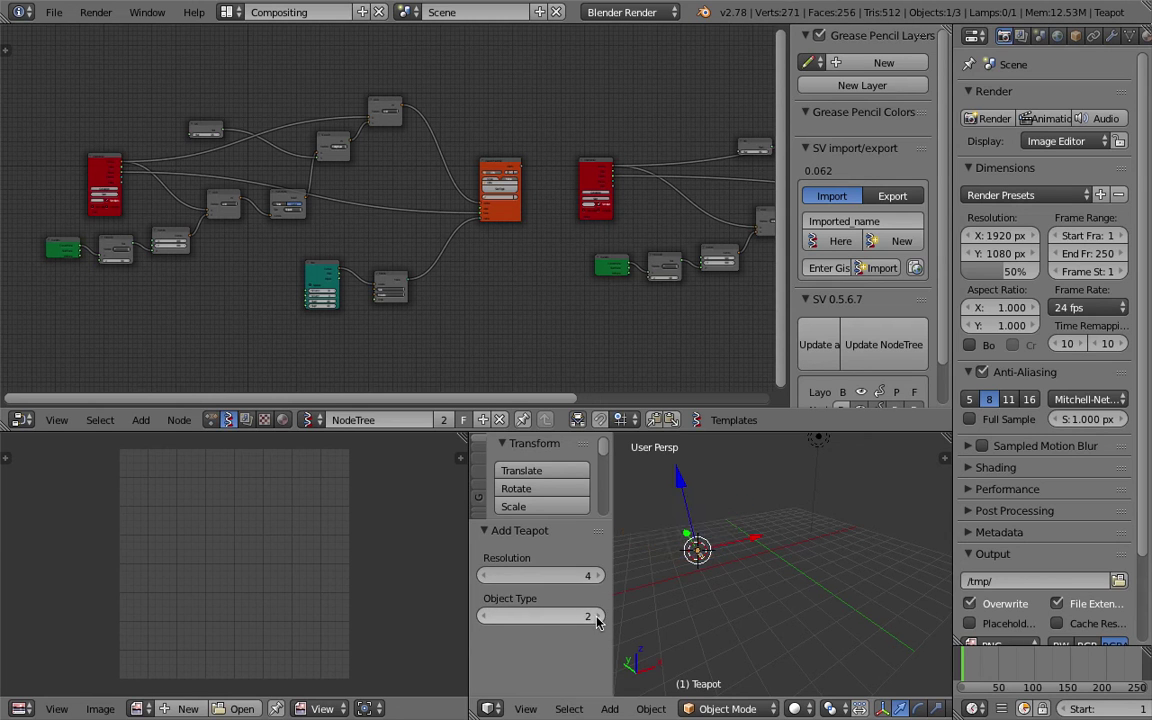
click(492, 578)
click(484, 575)
Load the selected teapot into the Objects in node with Get selection.
middle_drag(690, 540, 760, 535)
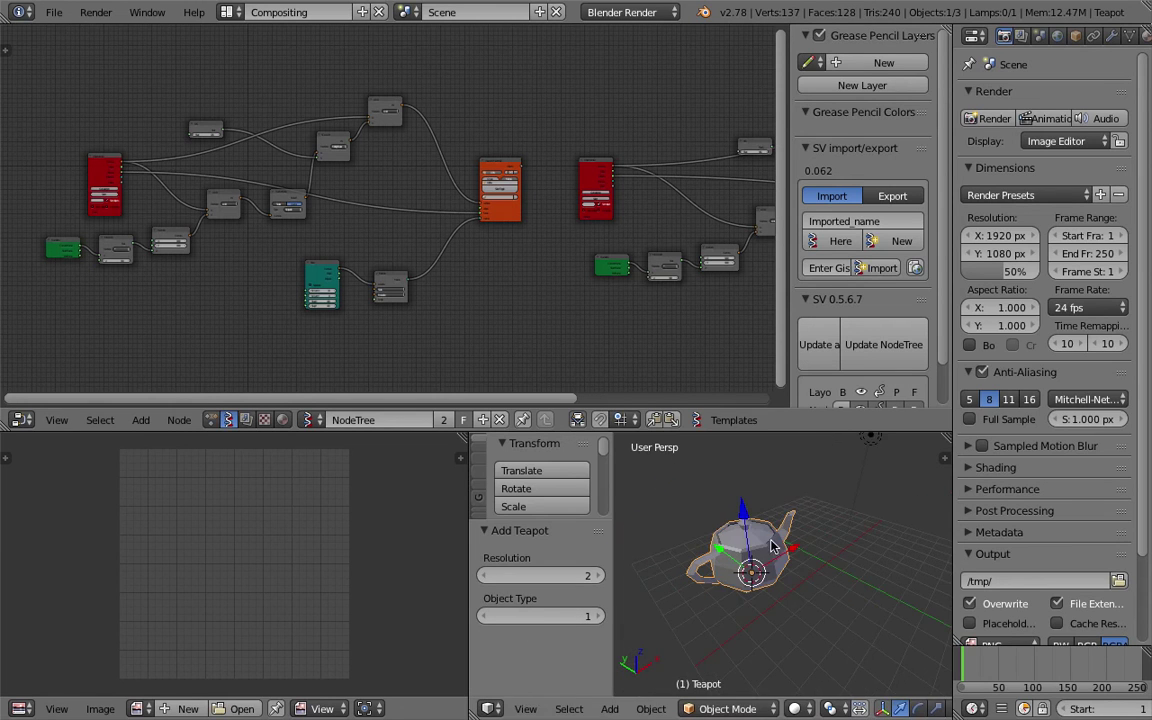
scroll(290, 257, up, 3)
click(190, 238)
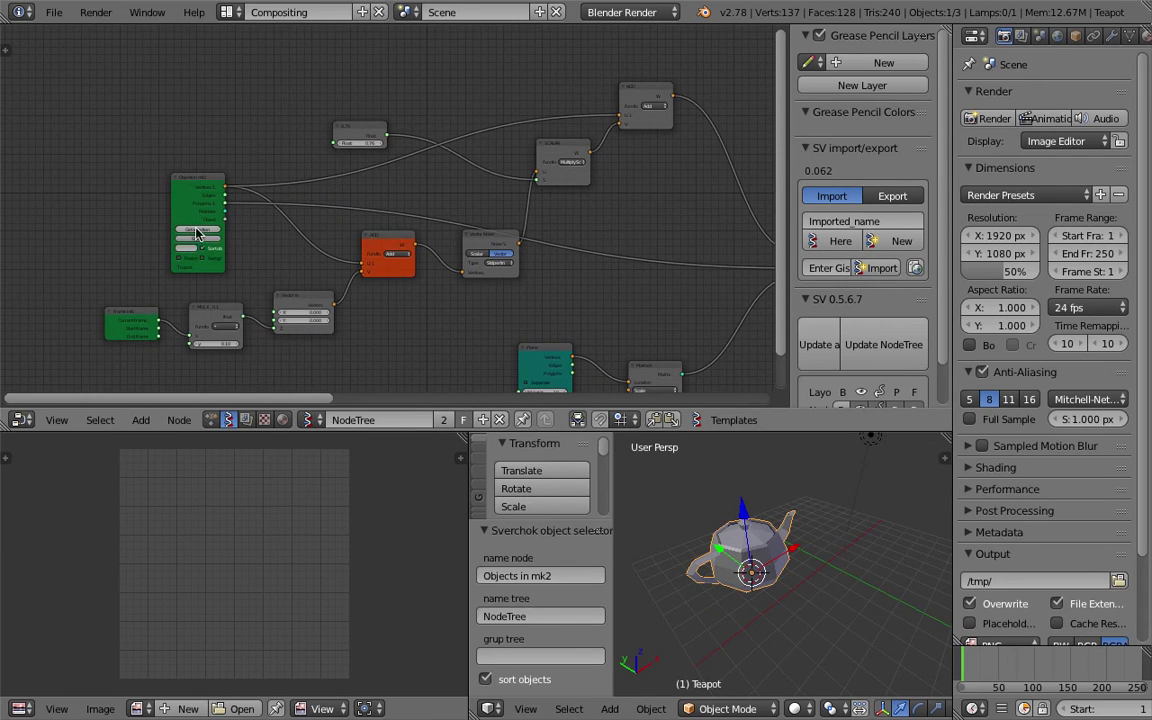
Pan the node tree to bring the Viewer and Objects in nodes into view.
ctrl+scroll(504, 200, right, 5)
middle_drag(411, 181, 334, 216)
scroll(378, 216, up, 2)
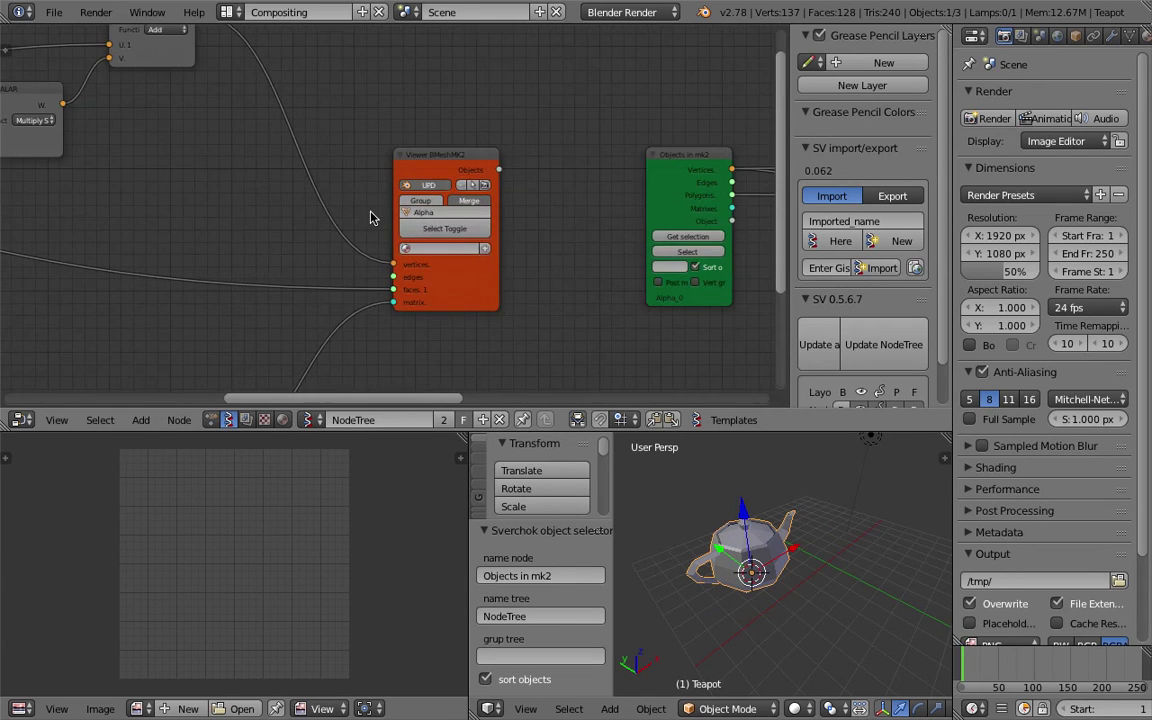
middle_drag(718, 498, 714, 532)
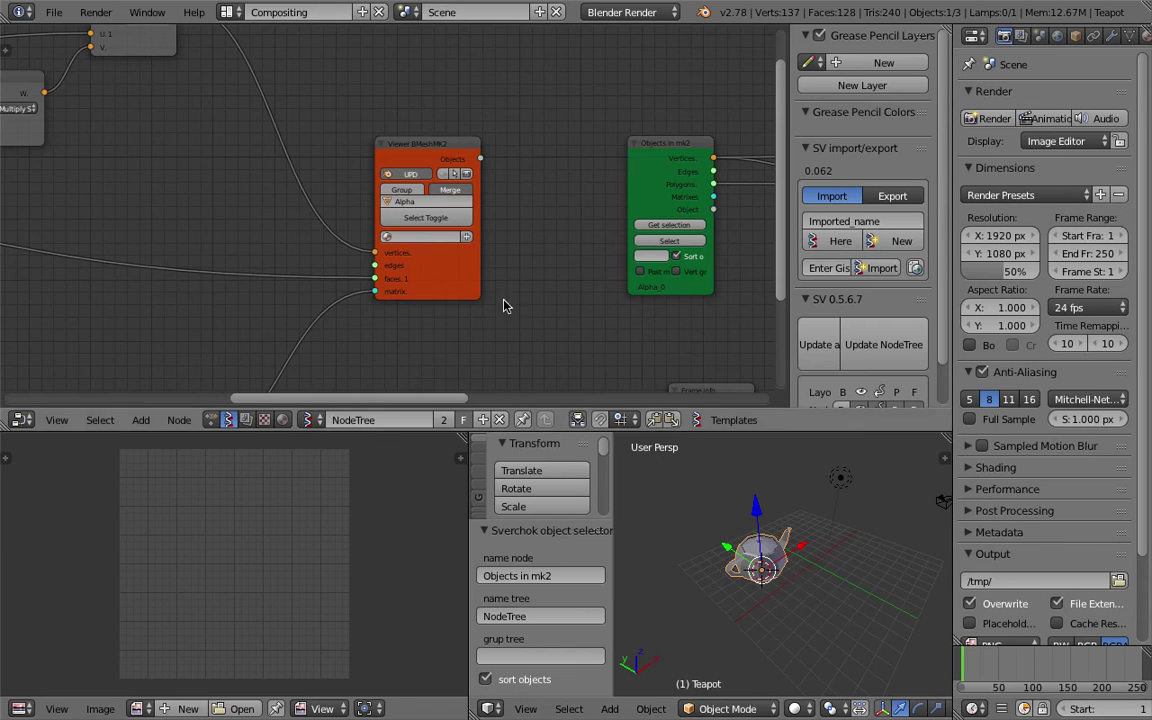
scroll(368, 288, down, 3)
scroll(382, 265, down, 1)
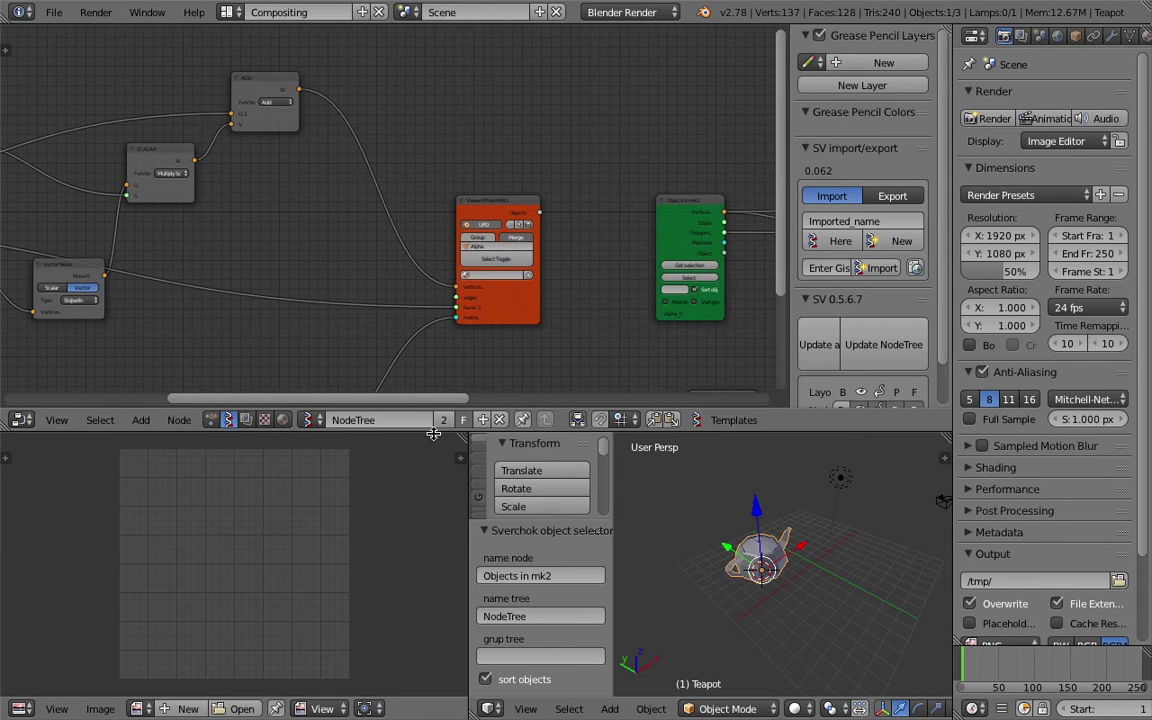
scroll(411, 296, down, 3)
middle_drag(450, 258, 436, 270)
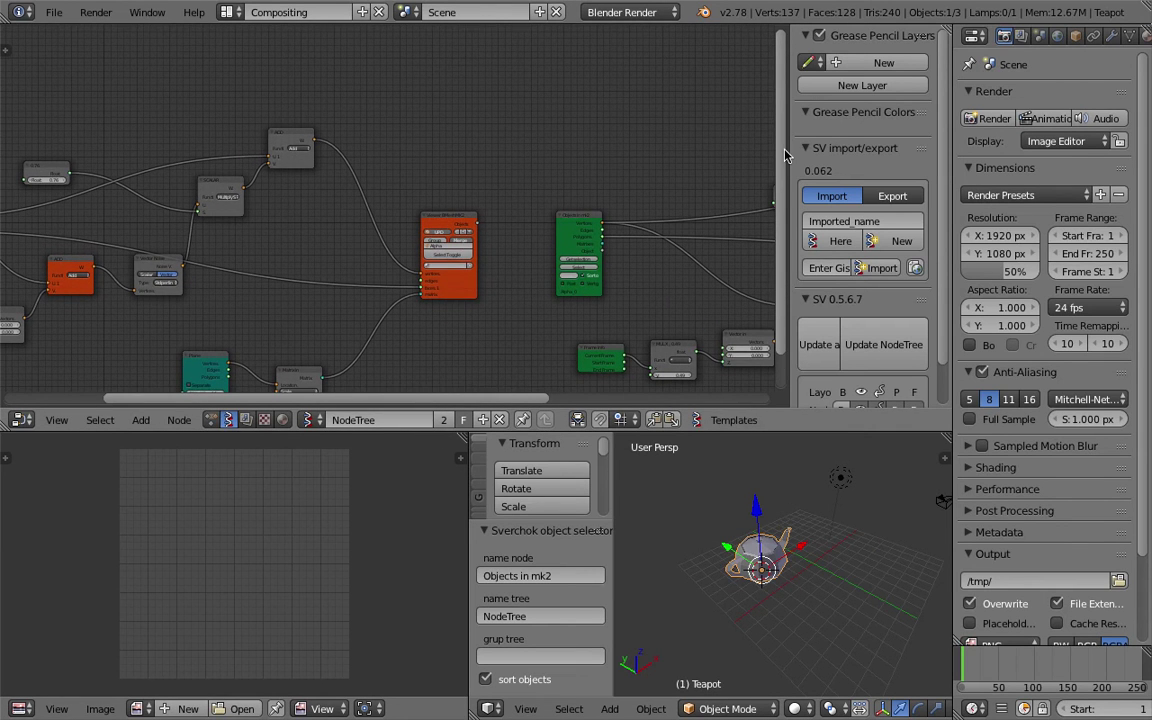
drag(789, 149, 900, 150)
ctrl+scroll(468, 77, right, 6)
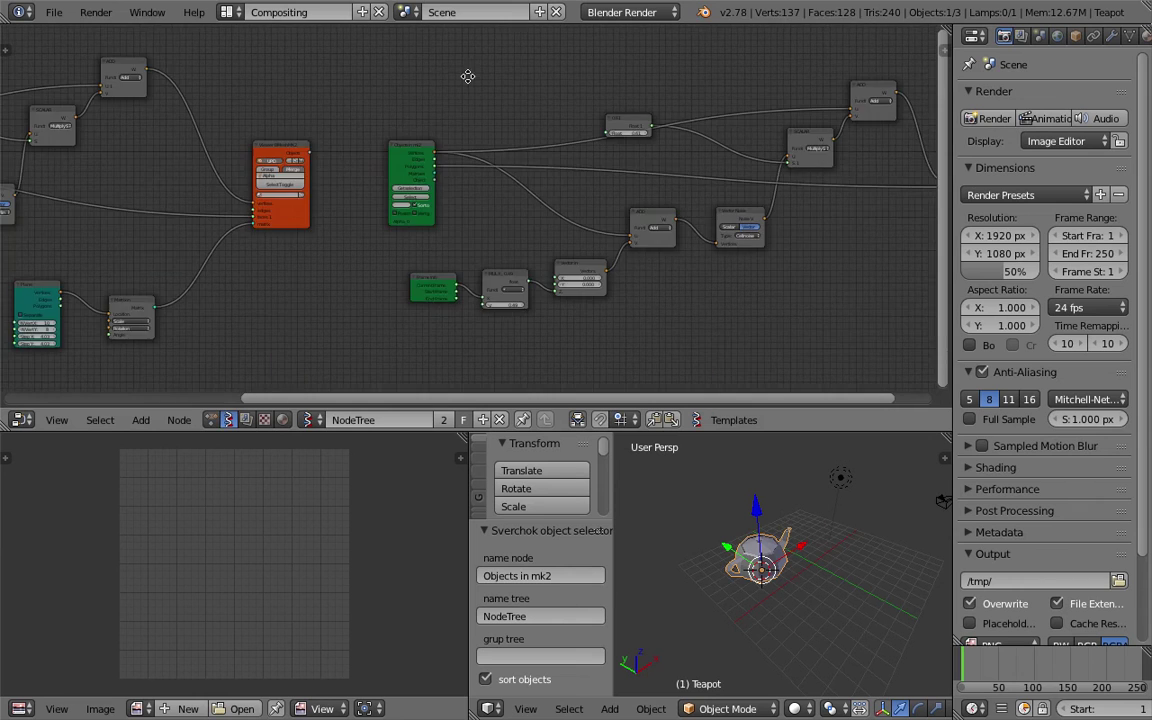
ctrl+scroll(145, 108, left, 5)
scroll(373, 134, down, 1)
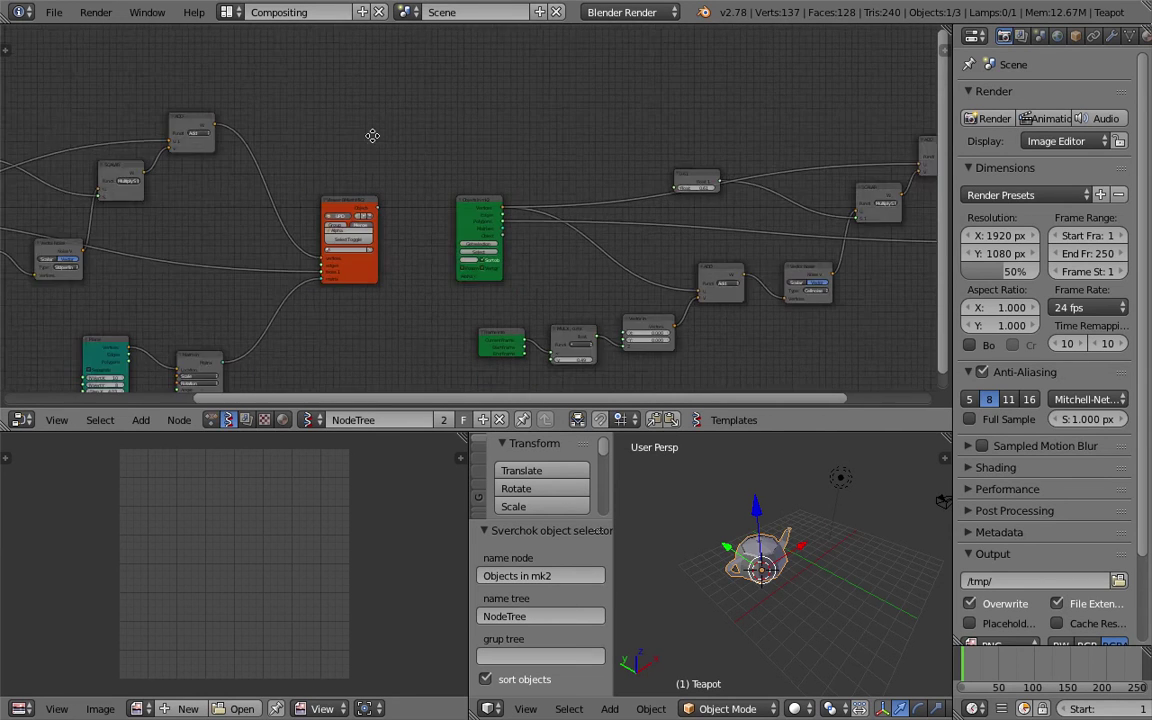
scroll(373, 134, up, 1)
Add a Viewer Draw node by searching for 'viewer' in the node search.
key(alt+space)
text(viewr)
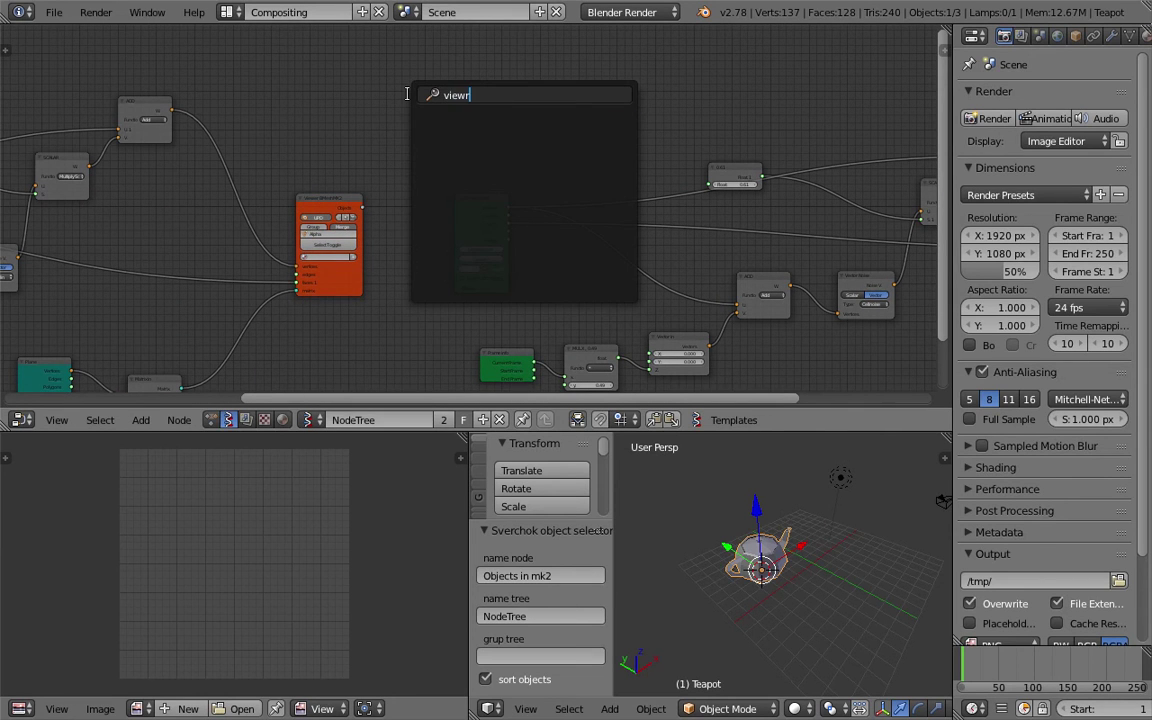
key(BackSpace)
text(ewr n)
key(BackSpace)
key(BackSpace)
key(BackSpace)
text(r no)
key(BackSpace)
key(BackSpace)
key(BackSpace)
text(er no)
key(BackSpace)
key(BackSpace)
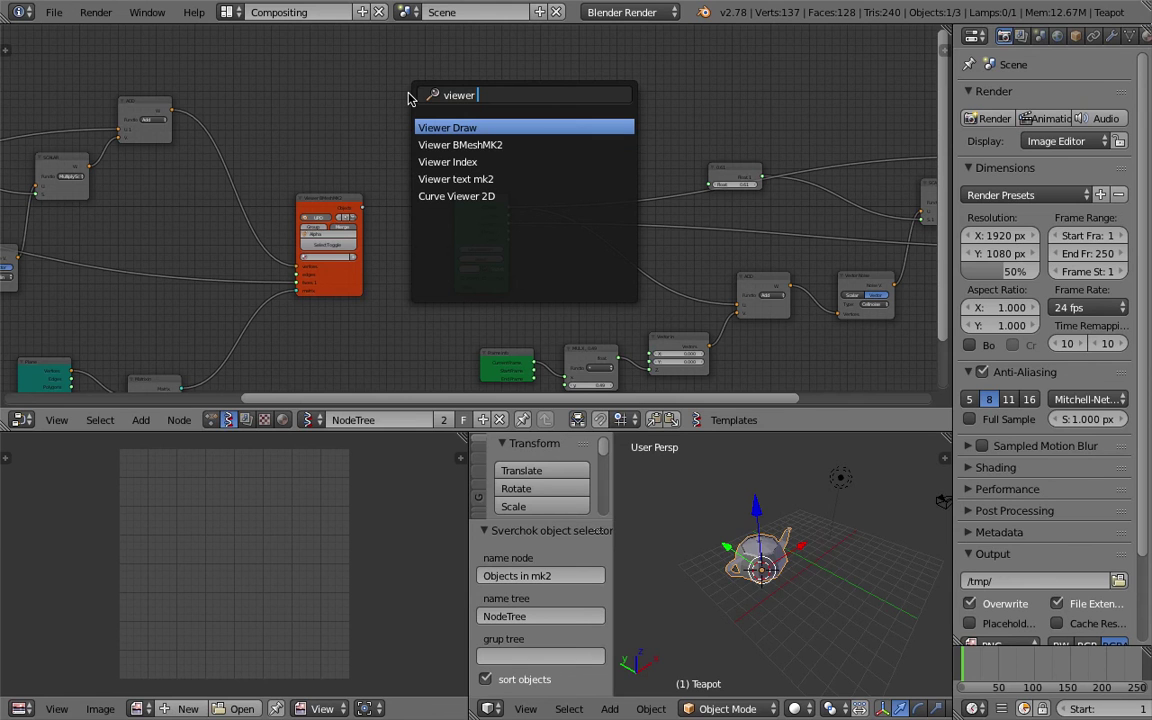
key(Return)
Place a Viewer Draw node and connect the ADD output to its vertices input.
click(408, 95)
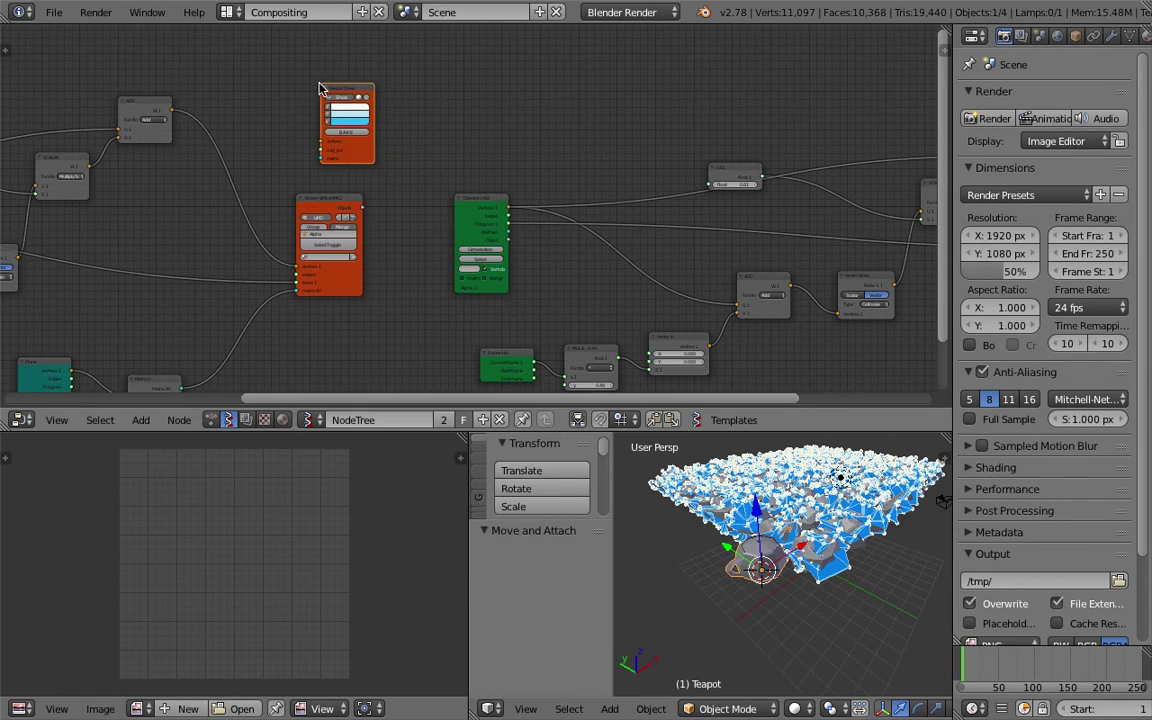
middle_drag(249, 104, 334, 129)
scroll(424, 212, up, 2)
scroll(760, 567, up, 6)
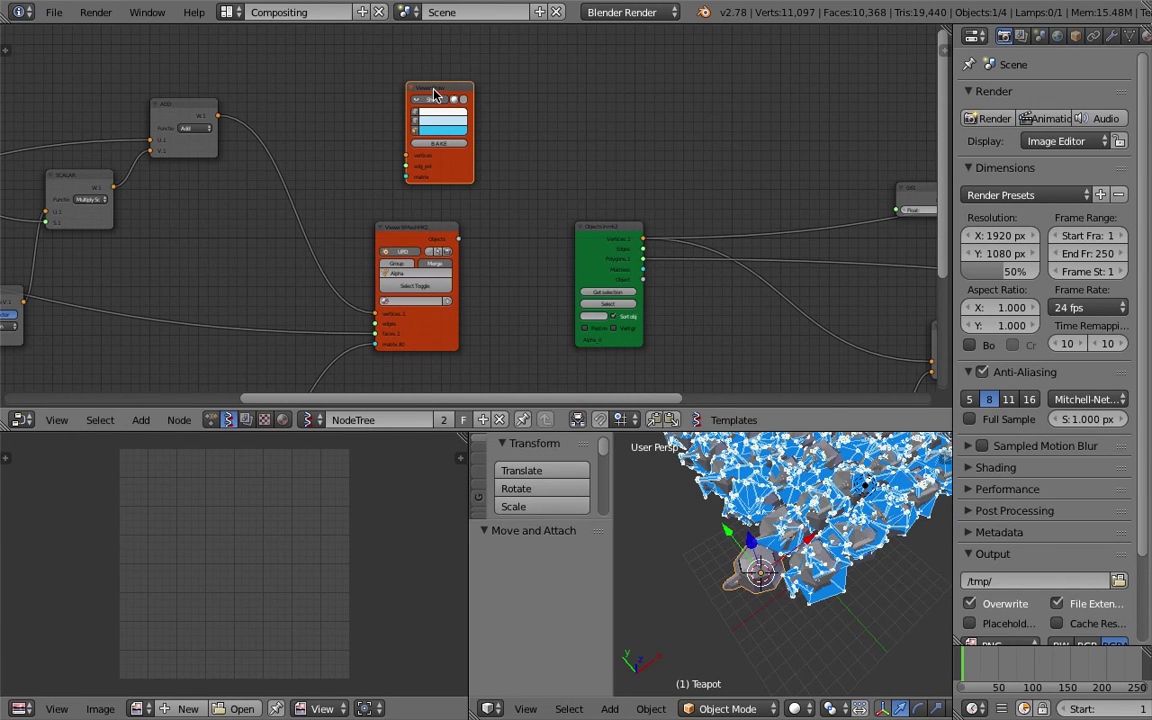
mouse_move(222, 120)
mouse_down()
mouse_move(270, 118)
mouse_move(368, 143)
mouse_move(265, 230)
mouse_up()
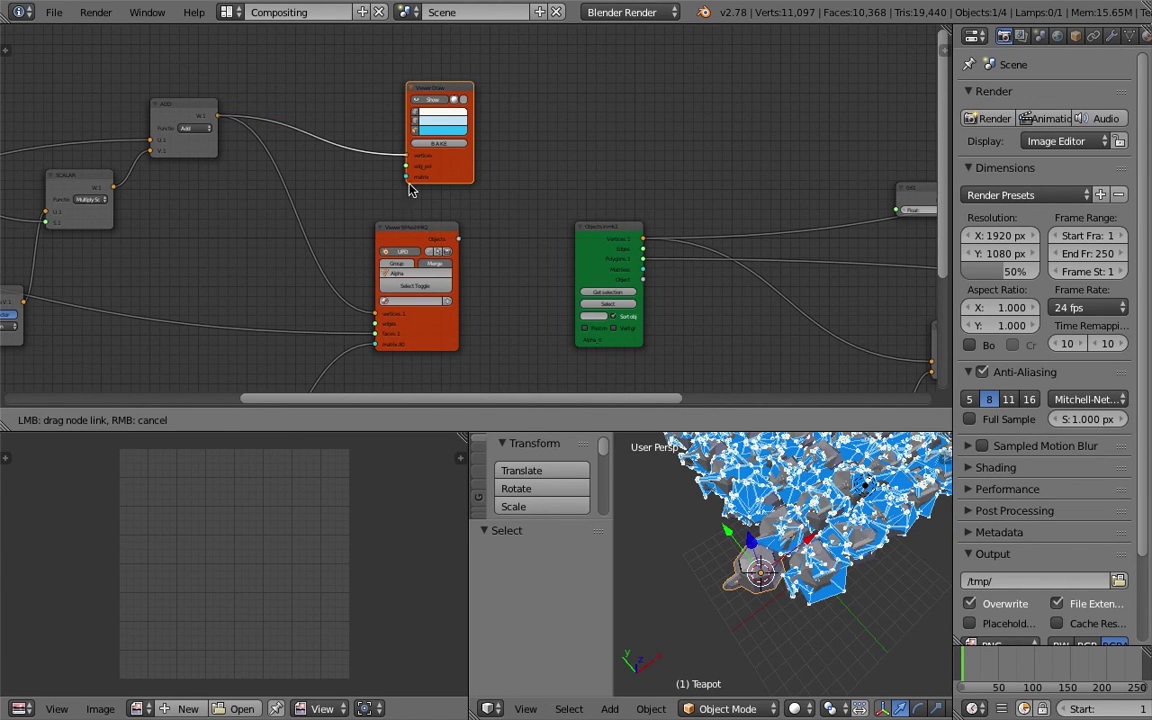
drag(410, 190, 409, 182)
Link the Objects in mk2 polygons output into Viewer Draw's polygons input.
middle_drag(339, 159, 722, 133)
mouse_move(781, 134)
mouse_down()
mouse_move(221, 244)
mouse_move(140, 202)
mouse_up()
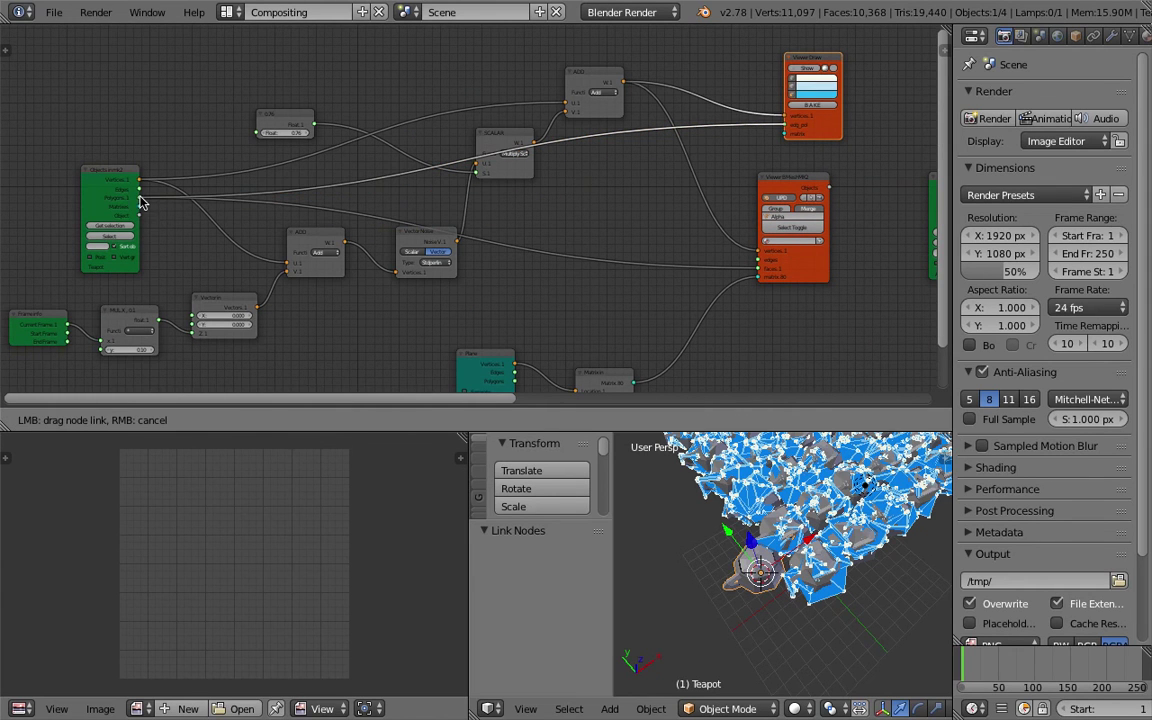
drag(677, 164, 762, 116)
drag(670, 181, 638, 175)
Connect the Mapping matrices into Viewer Draw and toggle its Show display.
mouse_move(638, 175)
middle_down()
mouse_move(473, 249)
mouse_move(527, 216)
mouse_move(522, 280)
middle_up()
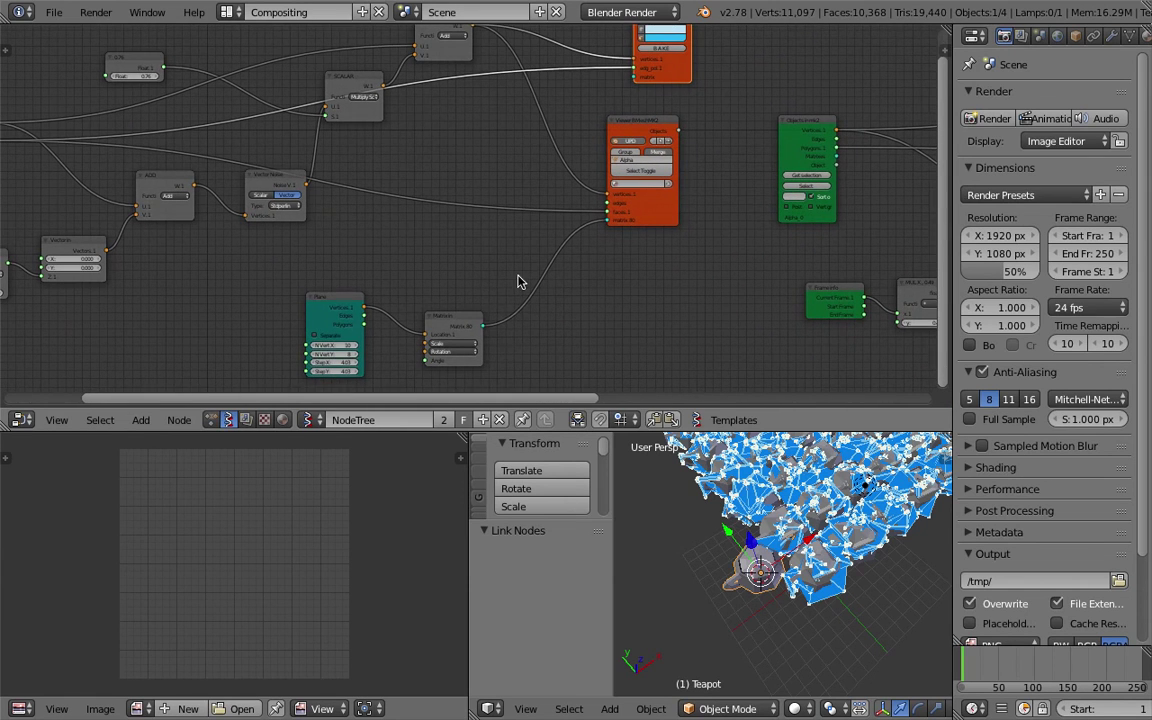
mouse_move(483, 323)
mouse_down()
mouse_move(586, 198)
mouse_move(637, 79)
mouse_up()
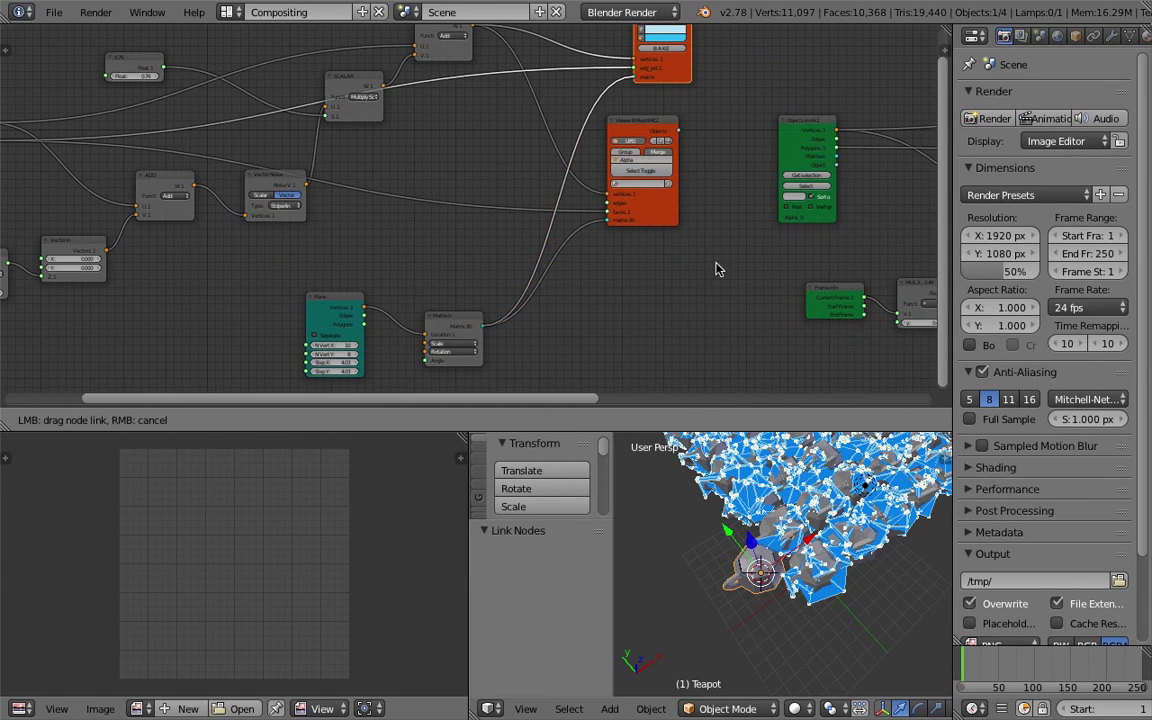
mouse_move(690, 120)
middle_down()
mouse_move(656, 175)
mouse_move(617, 314)
mouse_move(683, 177)
middle_up()
mouse_move(714, 106)
mouse_down()
mouse_move(744, 96)
mouse_move(728, 134)
mouse_move(776, 116)
mouse_move(722, 64)
mouse_up()
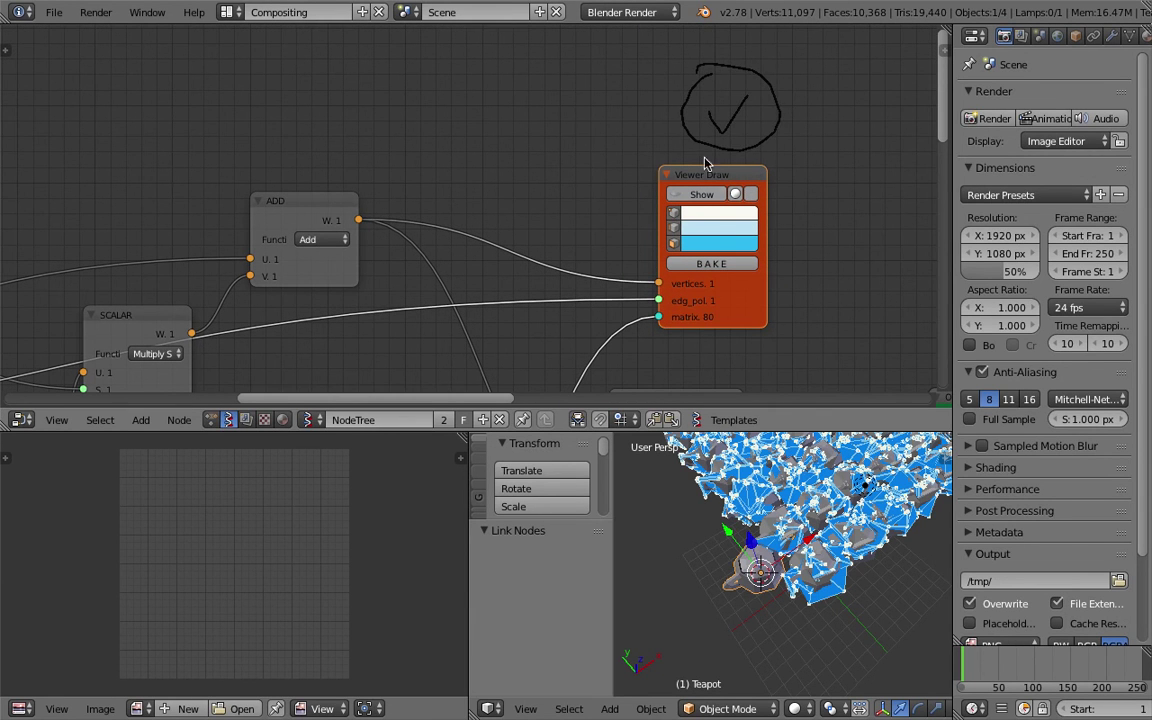
click(705, 195)
click(698, 196)
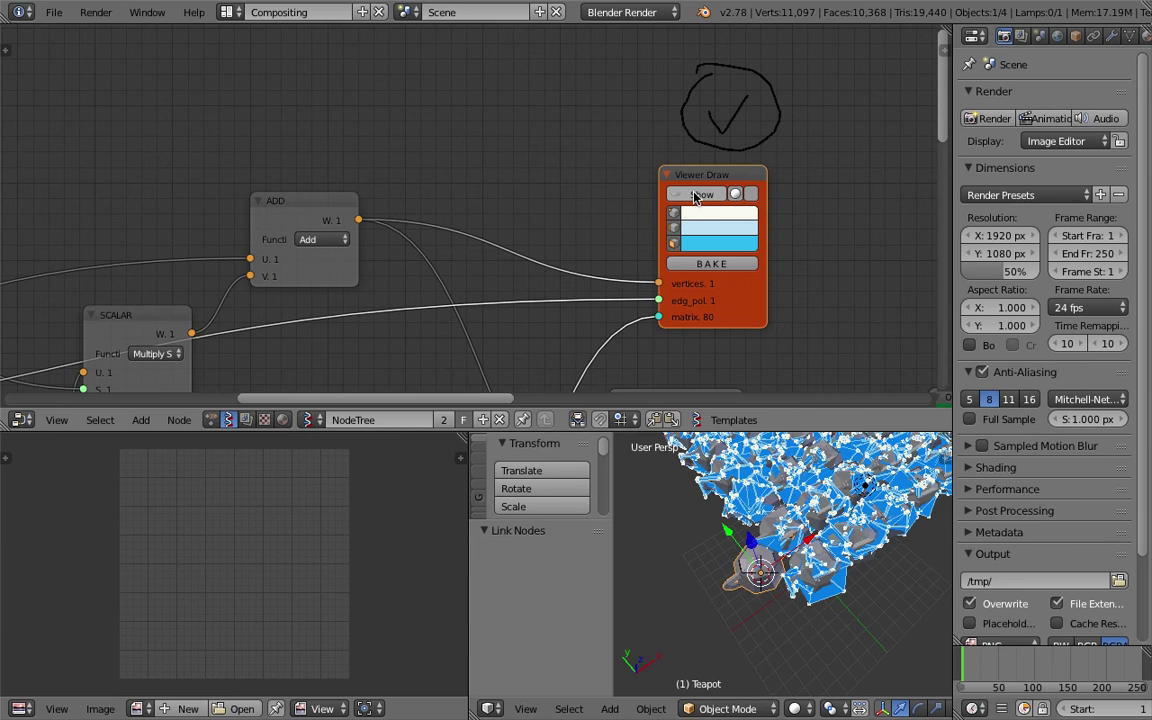
click(697, 196)
Hide the Viewer BMeshMK2 output, leaving only the blue Viewer Draw teapot preview.
mouse_move(780, 540)
middle_down()
mouse_move(790, 582)
mouse_move(791, 521)
mouse_move(776, 566)
middle_up()
scroll(766, 327, down, 3)
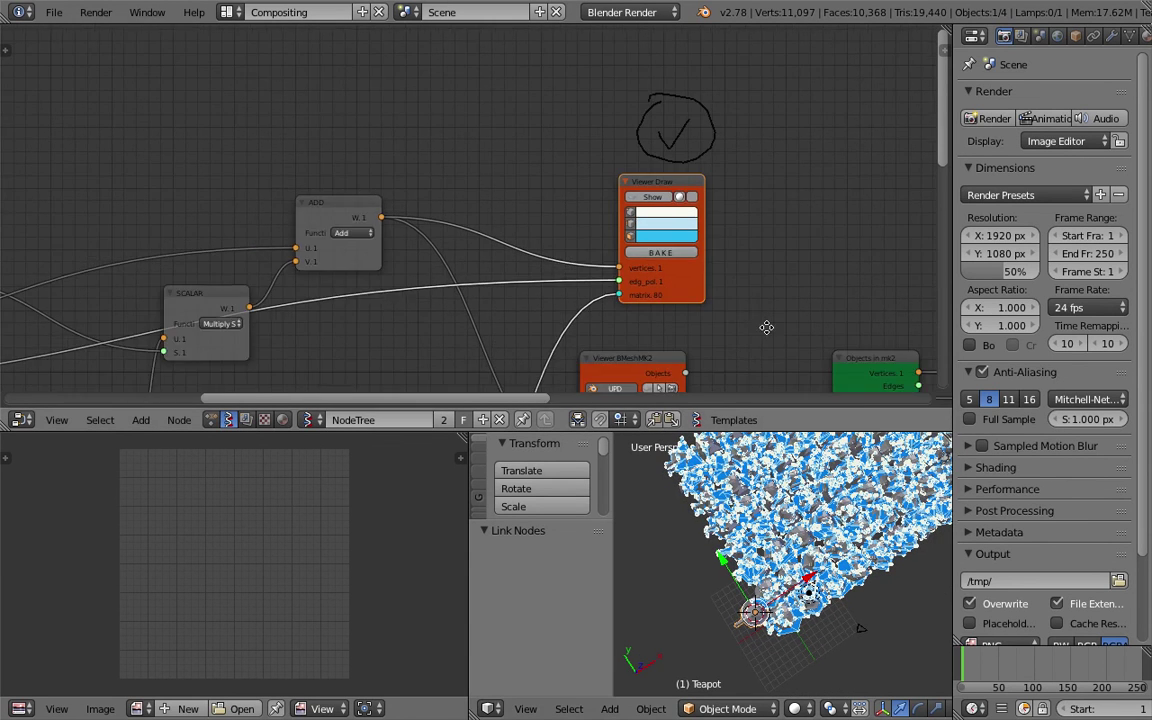
ctrl+scroll(766, 327, down, 5)
ctrl+scroll(586, 216, down, 7)
scroll(400, 223, down, 8)
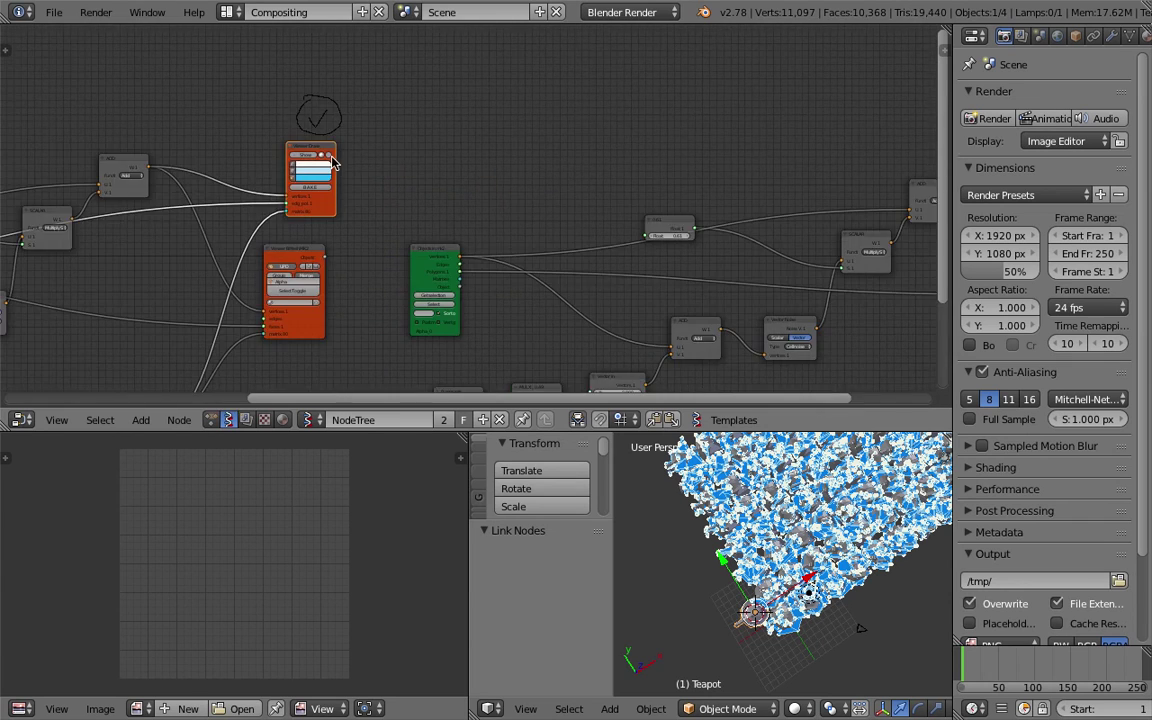
scroll(296, 185, down, 2)
mouse_move(185, 139)
ctrl+right_down()
mouse_move(604, 131)
mouse_move(686, 110)
ctrl+right_up()
scroll(424, 193, up, 3)
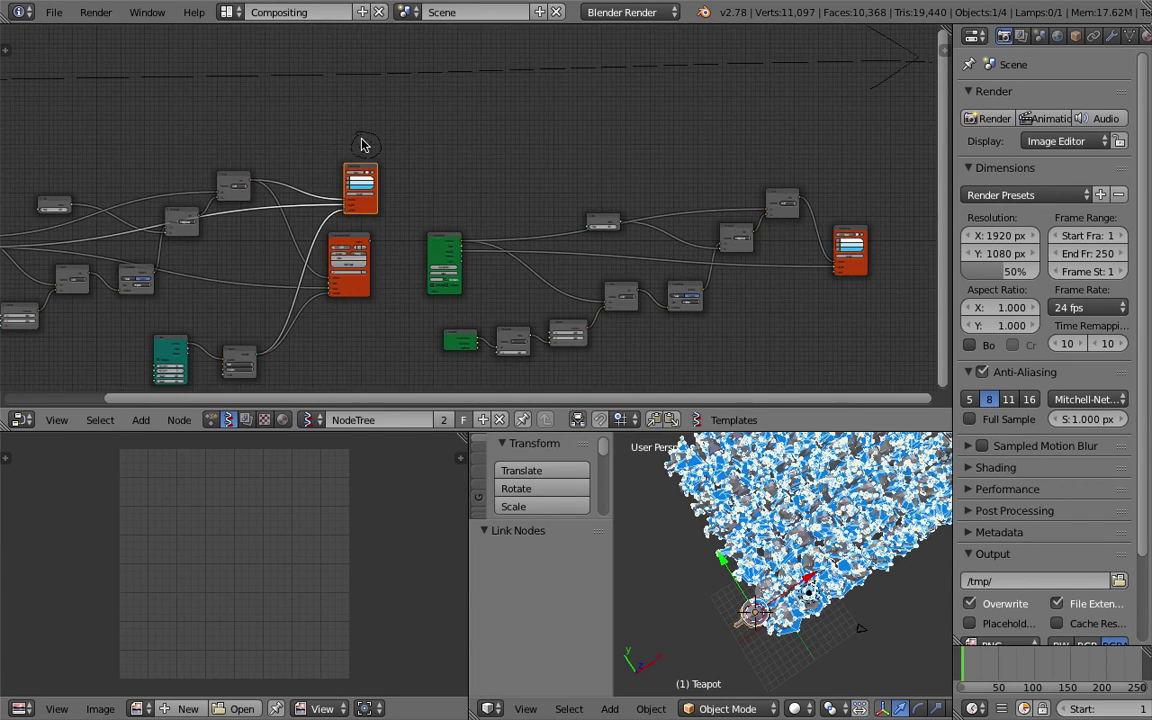
scroll(353, 140, up, 4)
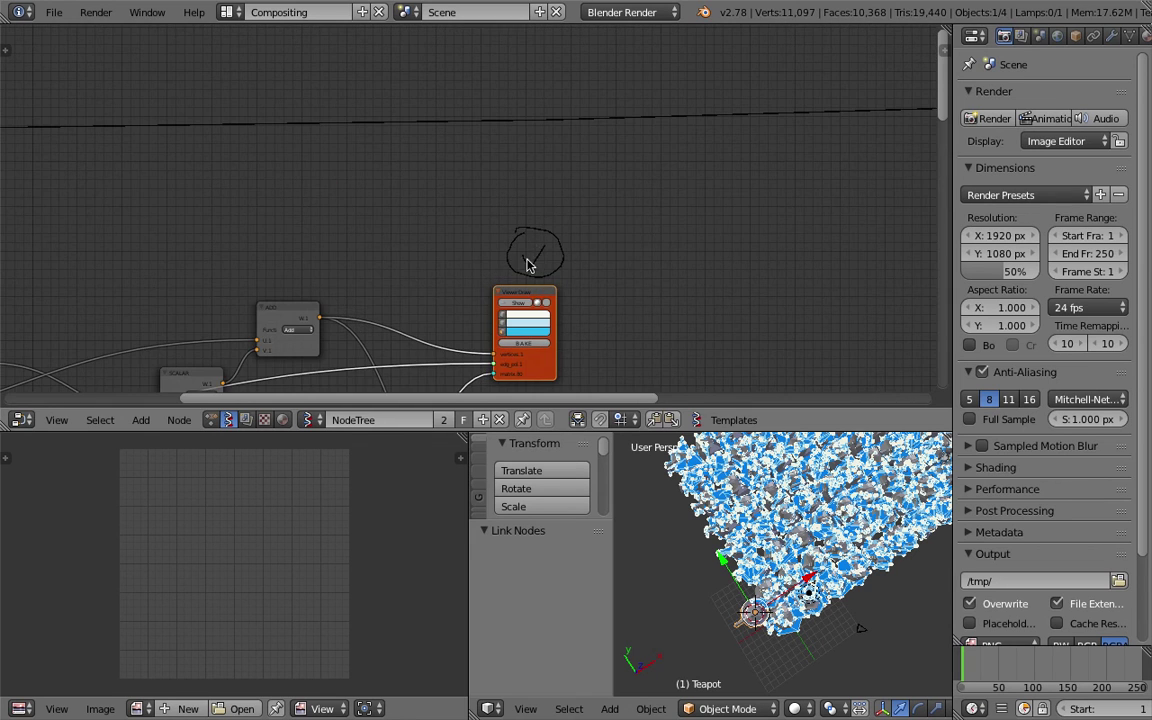
middle_drag(538, 264, 172, 206)
drag(199, 190, 252, 195)
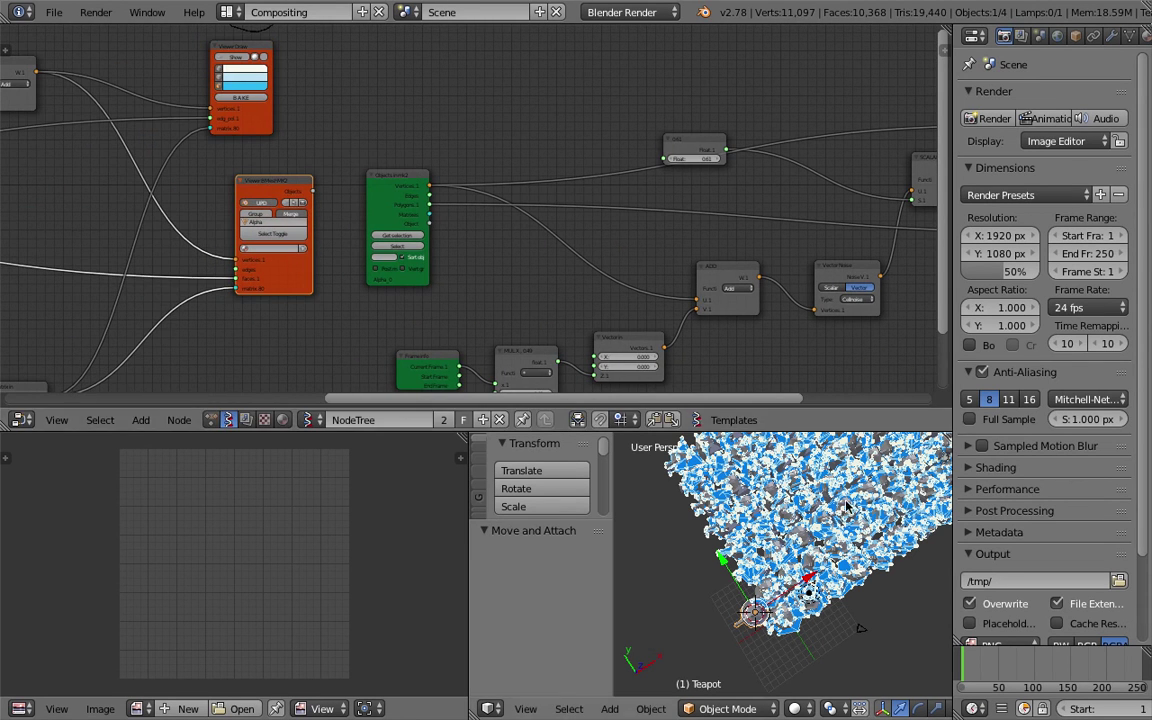
middle_drag(746, 458, 750, 560)
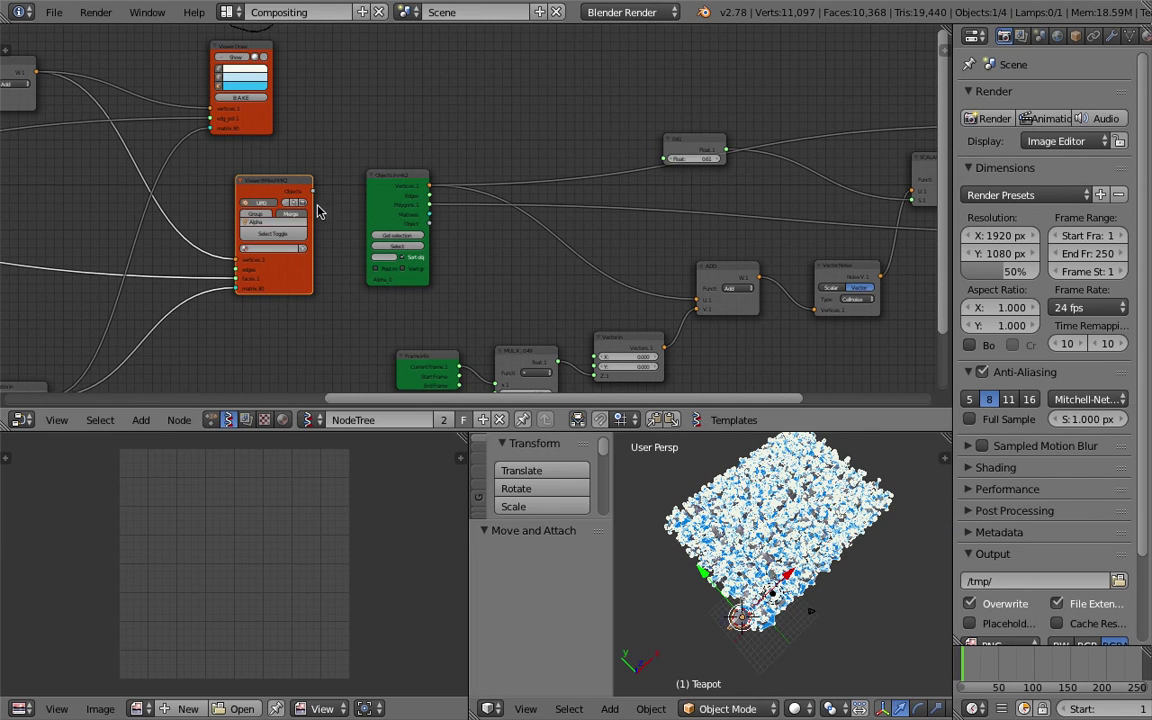
click(287, 205)
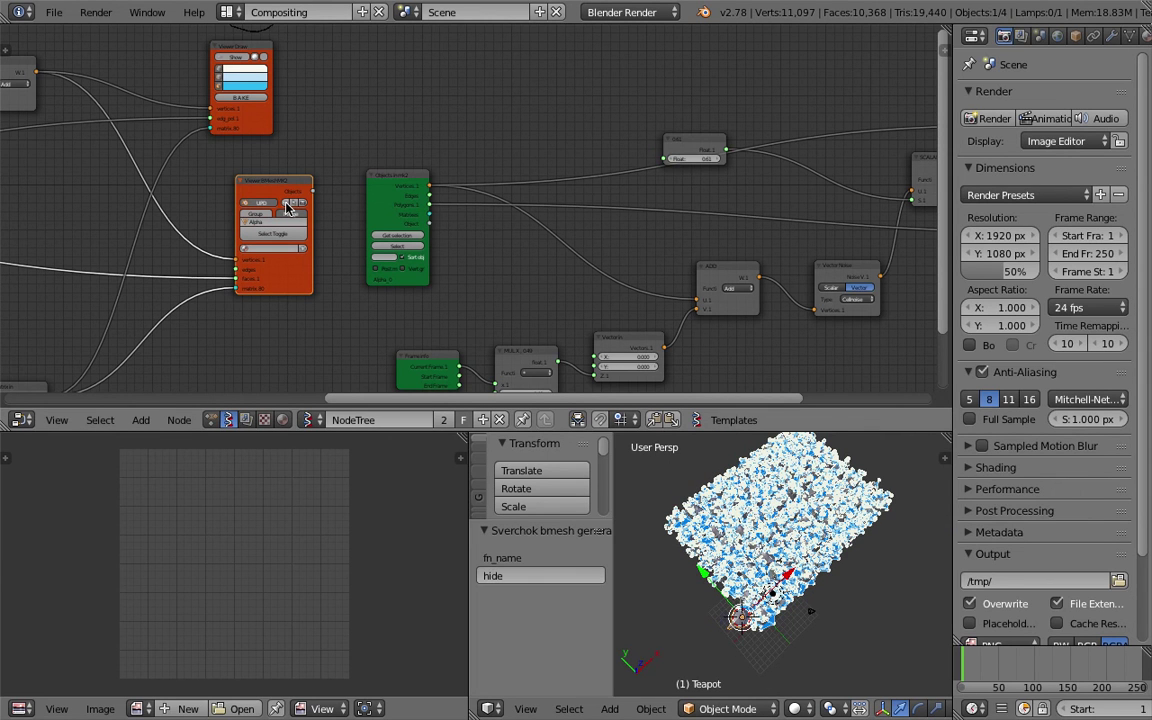
scroll(755, 523, up, 3)
scroll(755, 523, up, 3)
scroll(755, 523, down, 4)
ctrl+scroll(600, 210, down, 4)
Set the Viewer Draw face colour to a pale pink.
click(660, 232)
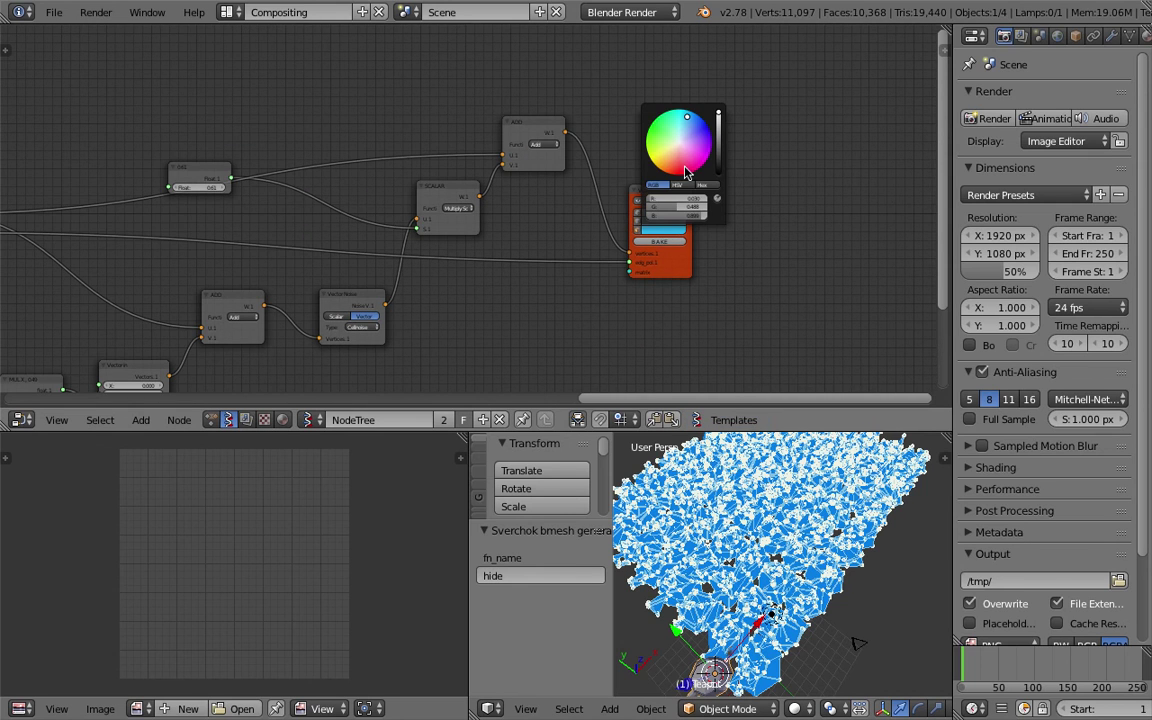
click(681, 147)
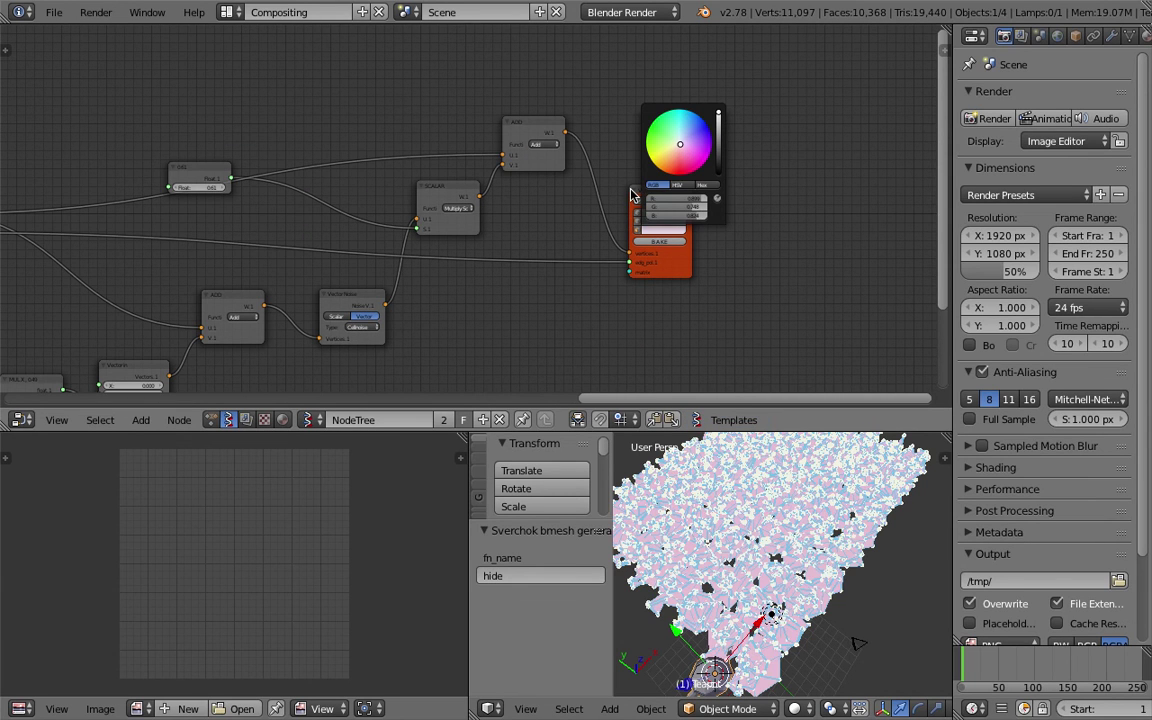
click(684, 143)
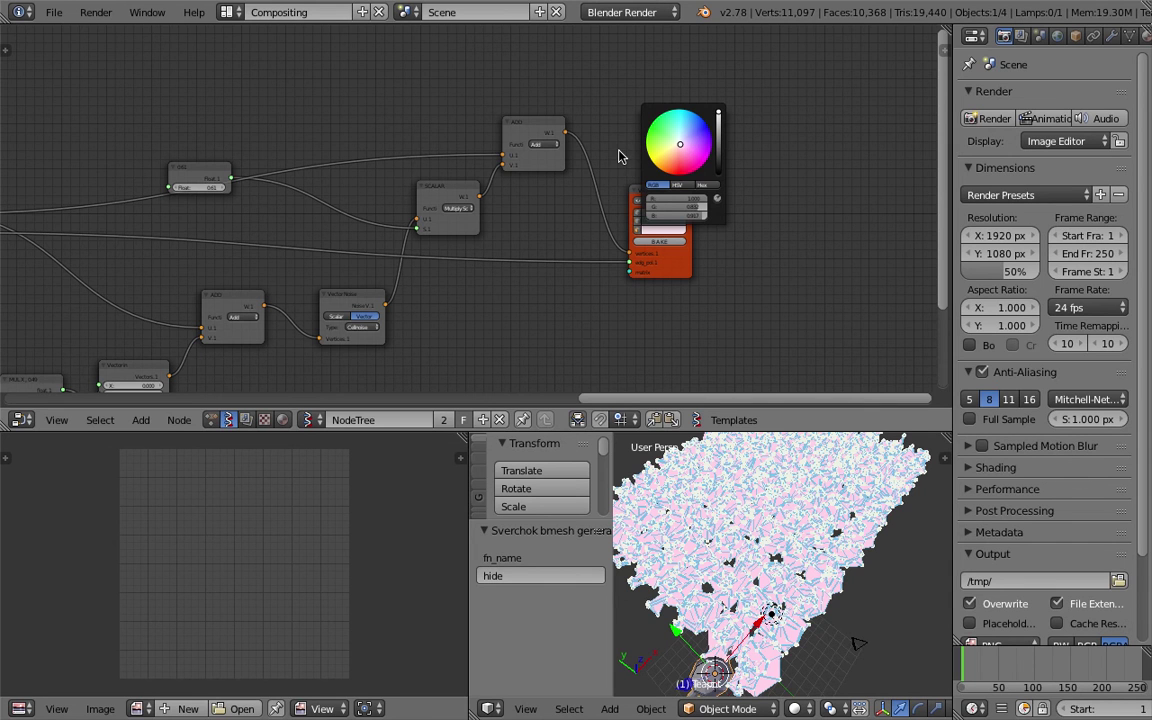
scroll(684, 209, up, 2)
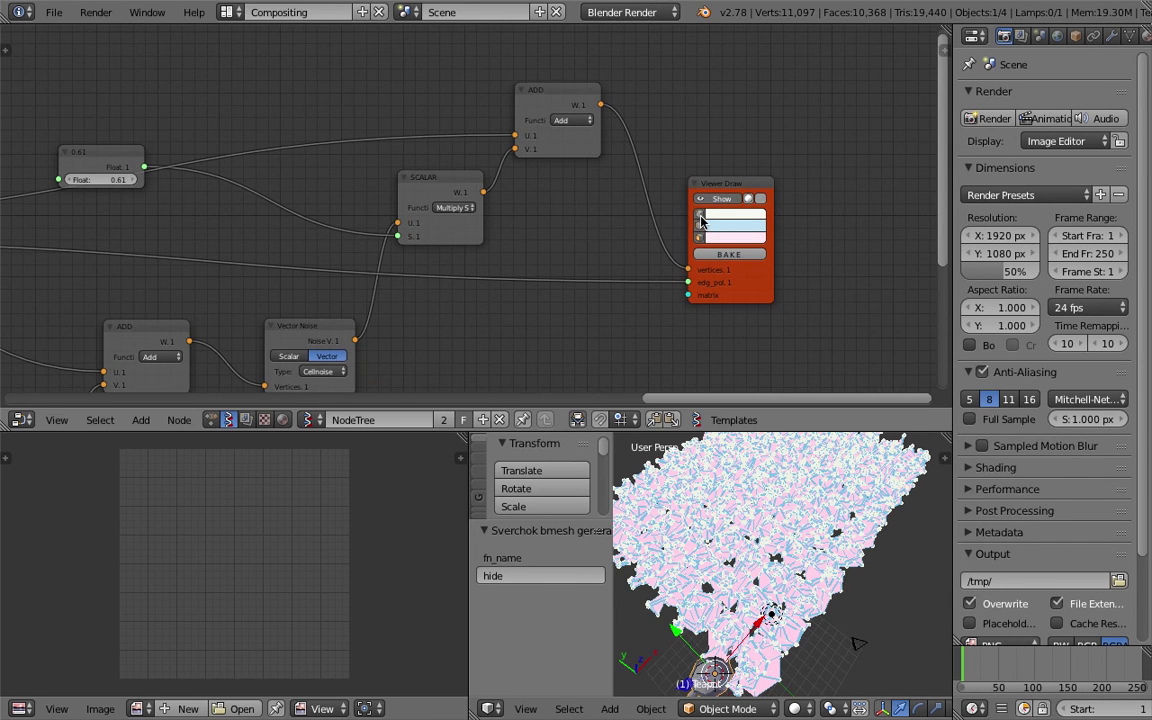
Turn off the blue edge wireframe and enable shaded faces on Viewer Draw.
click(700, 233)
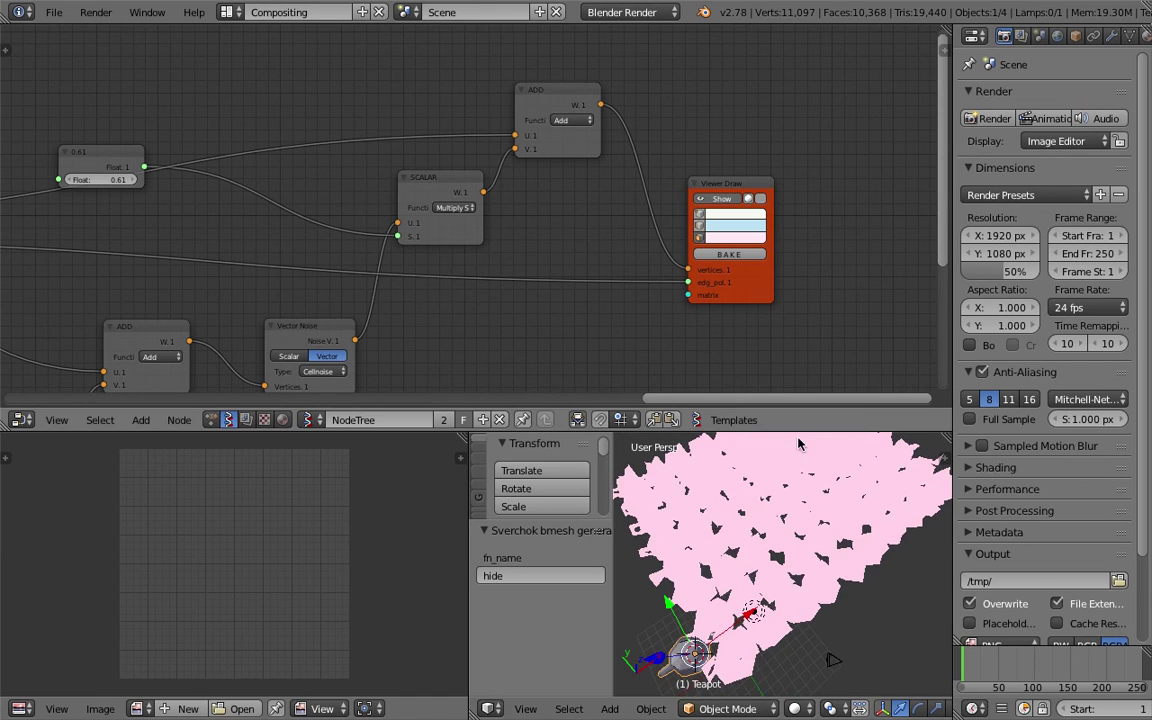
click(761, 199)
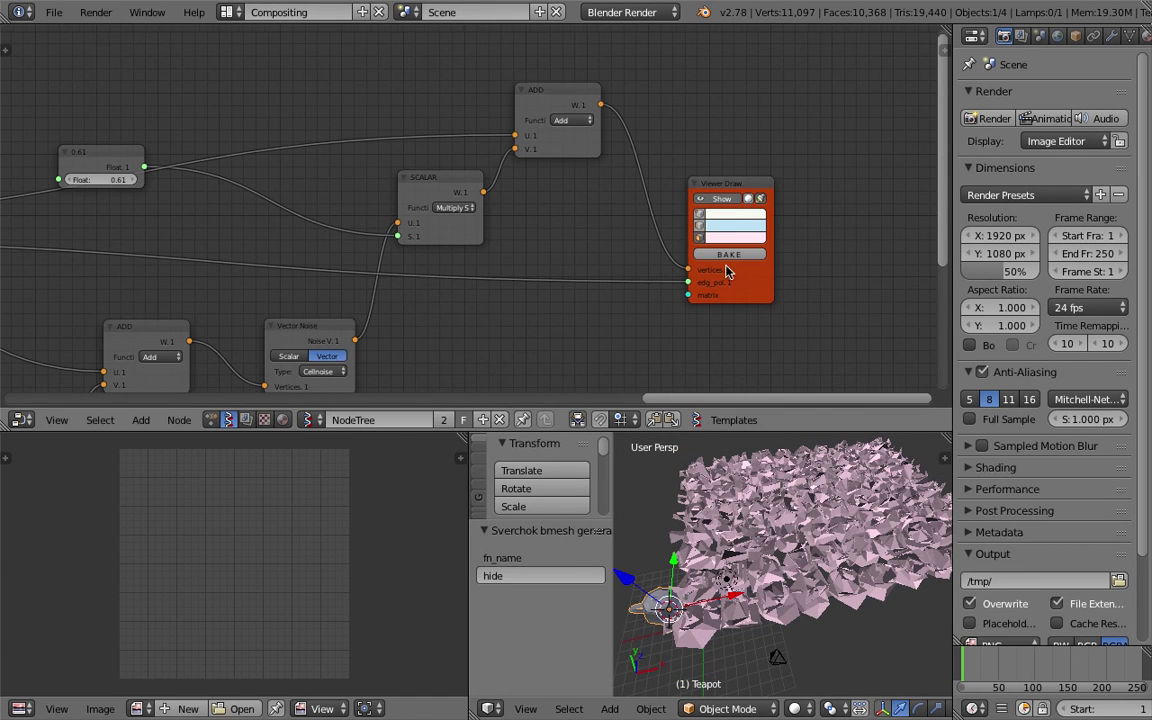
scroll(645, 266, up, 1)
ctrl+scroll(560, 206, left, 5)
shift+scroll(388, 172, down, 2)
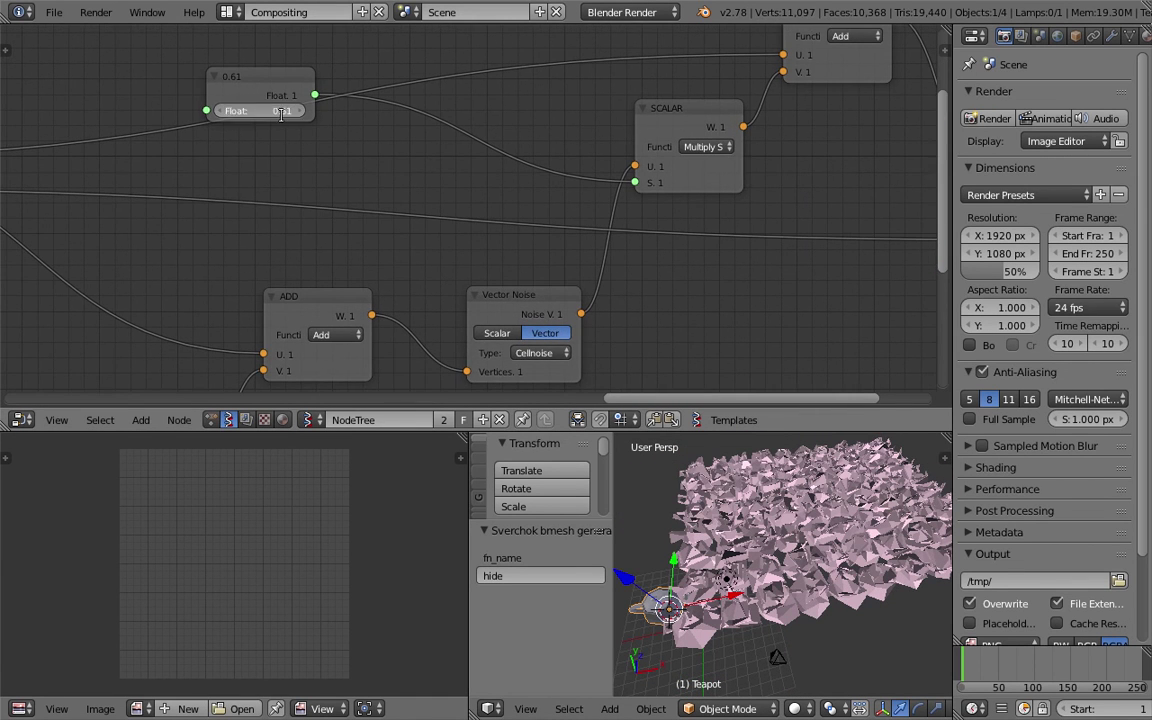
Change the Float node value from 0.20 to 0.10.
key(Return)
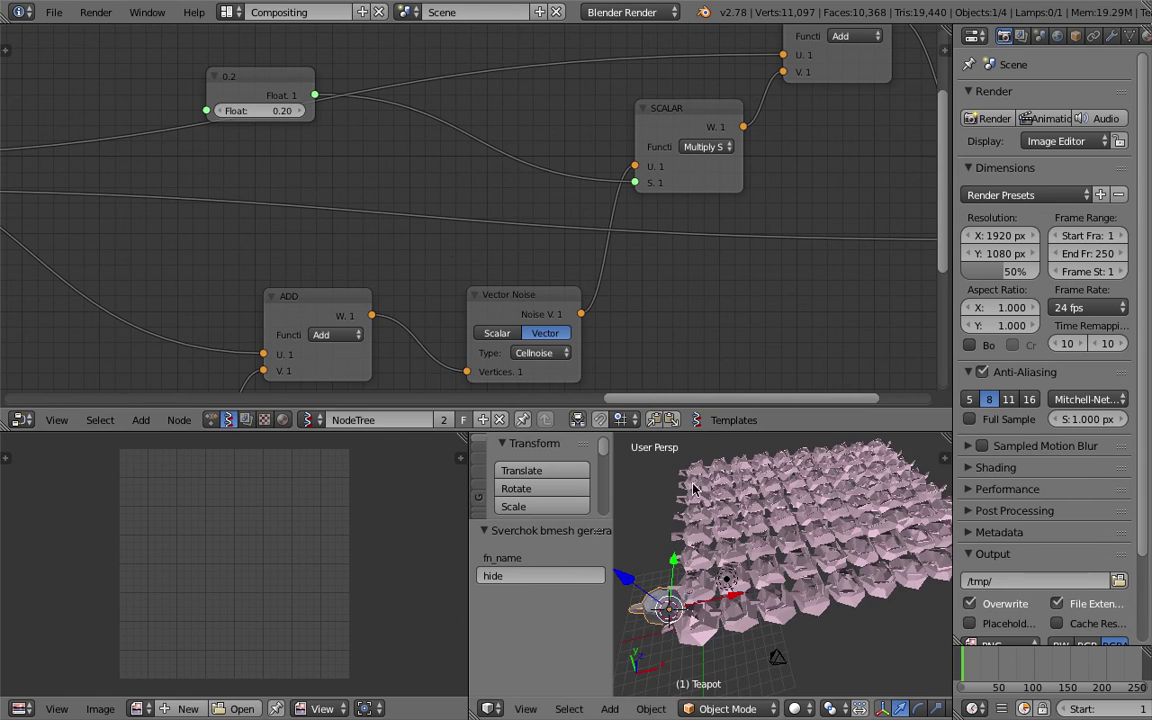
double_click(258, 110)
text(0.1)
key(Return)
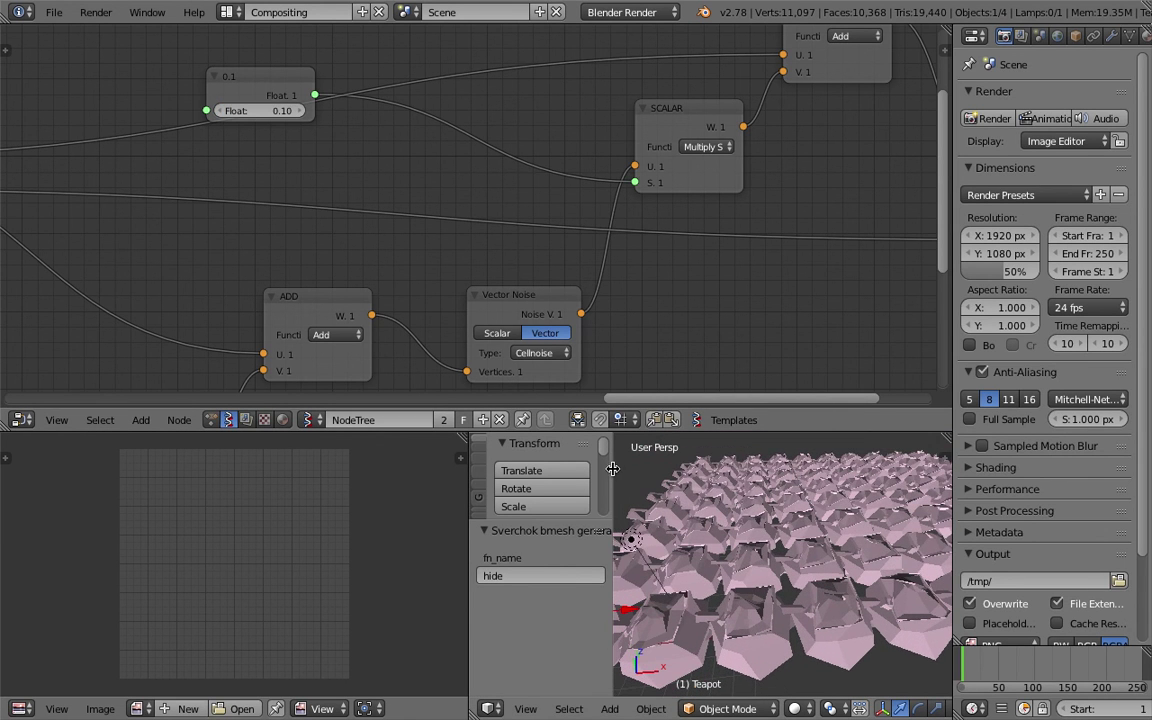
Widen the 3D view and move the lamp and camera to layer 2.
drag(615, 468, 373, 468)
drag(468, 518, 258, 518)
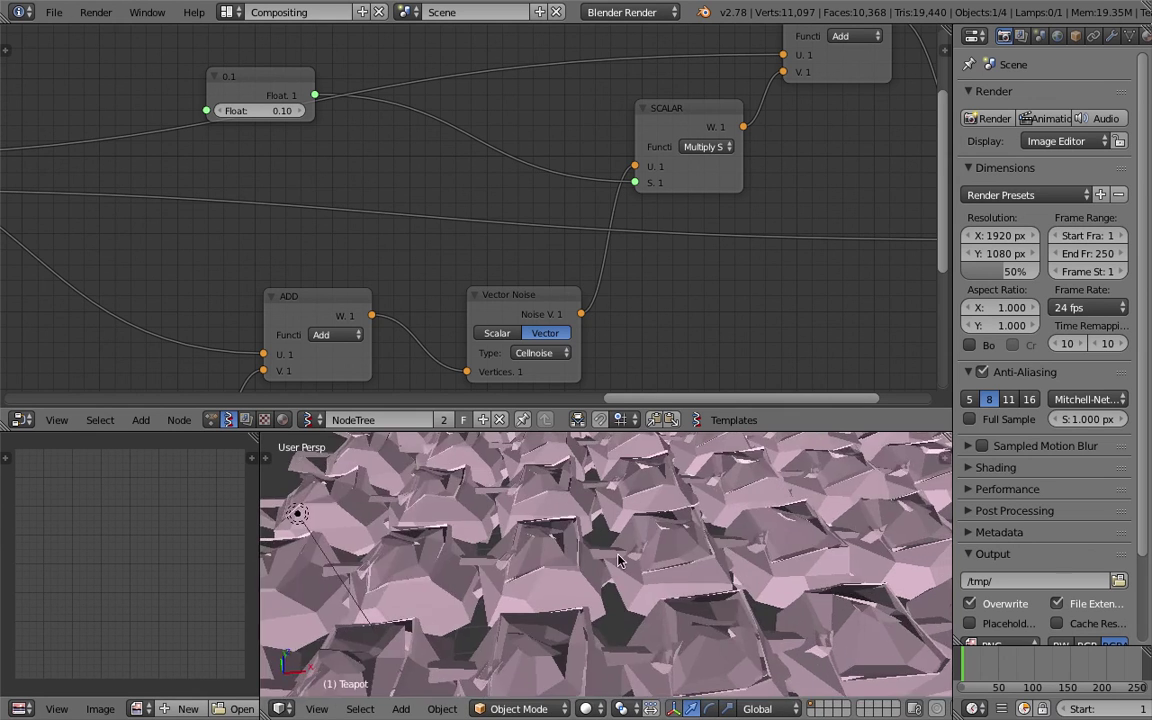
scroll(422, 518, down, 8)
right_click(630, 543)
shift+right_click(676, 548)
key(m)
key(2)
Move the teapot to layer 2 too and zoom out over the deformed grid.
middle_drag(540, 495, 637, 643)
right_click(596, 586)
key(m)
key(2)
scroll(795, 600, up, 10)
scroll(632, 592, down, 5)
scroll(600, 540, up, 8)
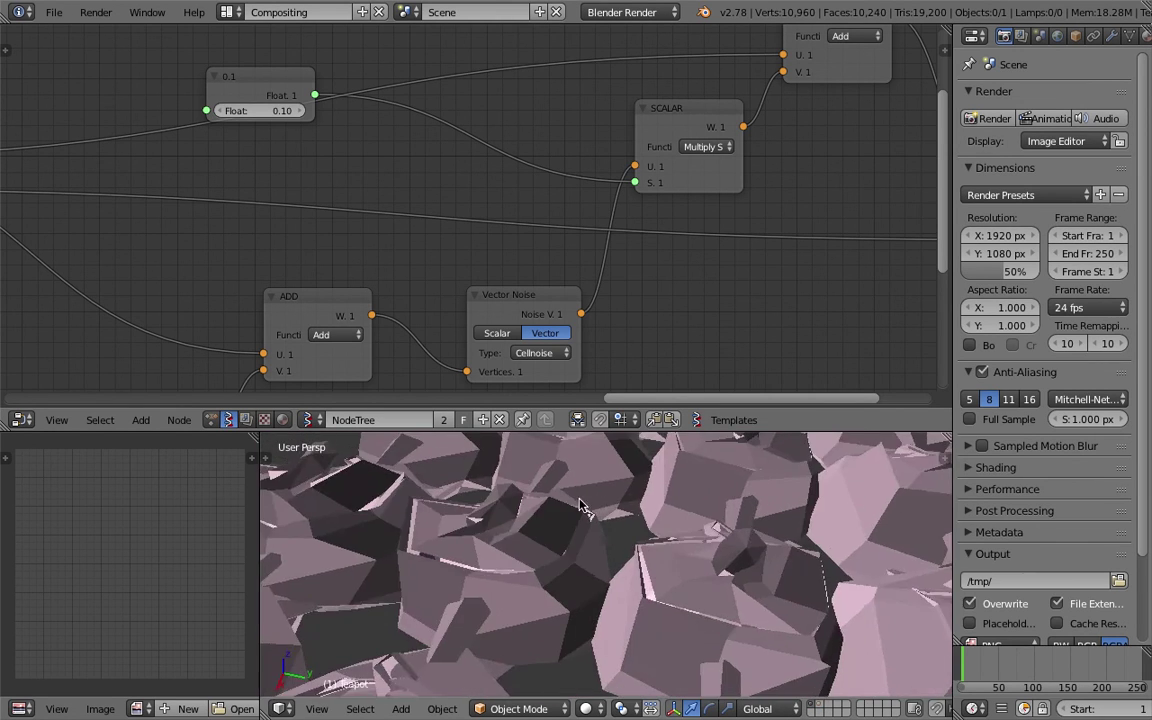
scroll(660, 520, down, 10)
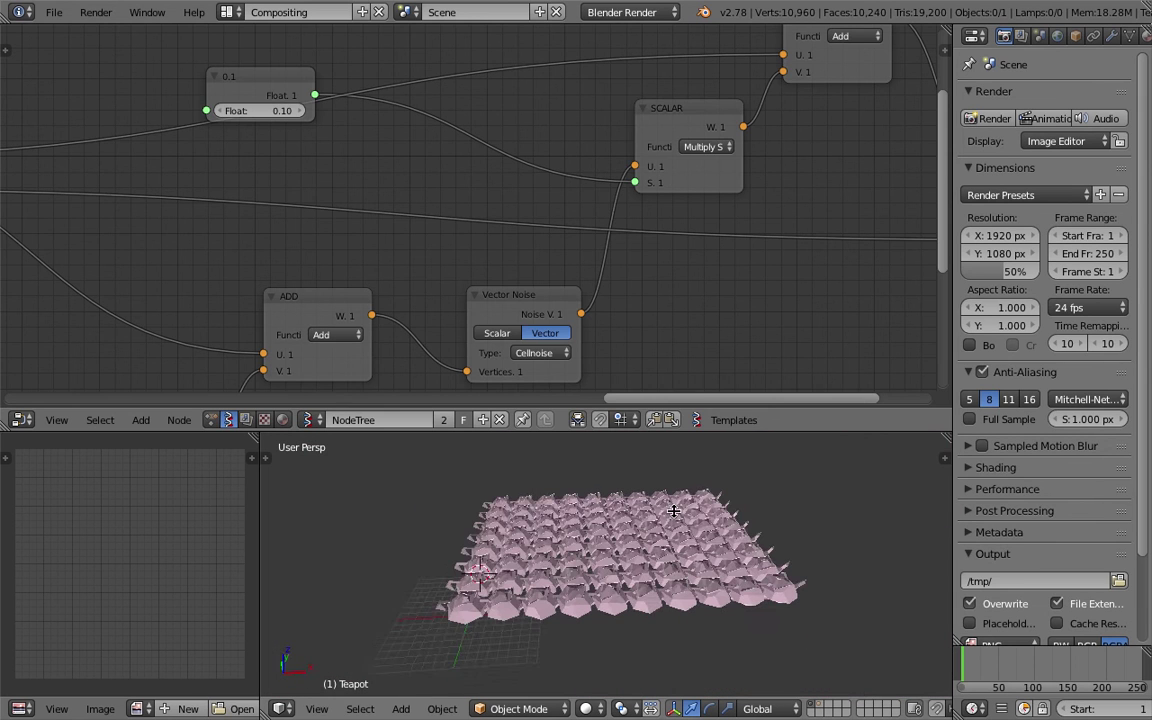
Bake the Viewer Draw grid into a mesh and place it right of the preview.
middle_drag(676, 249, 571, 268)
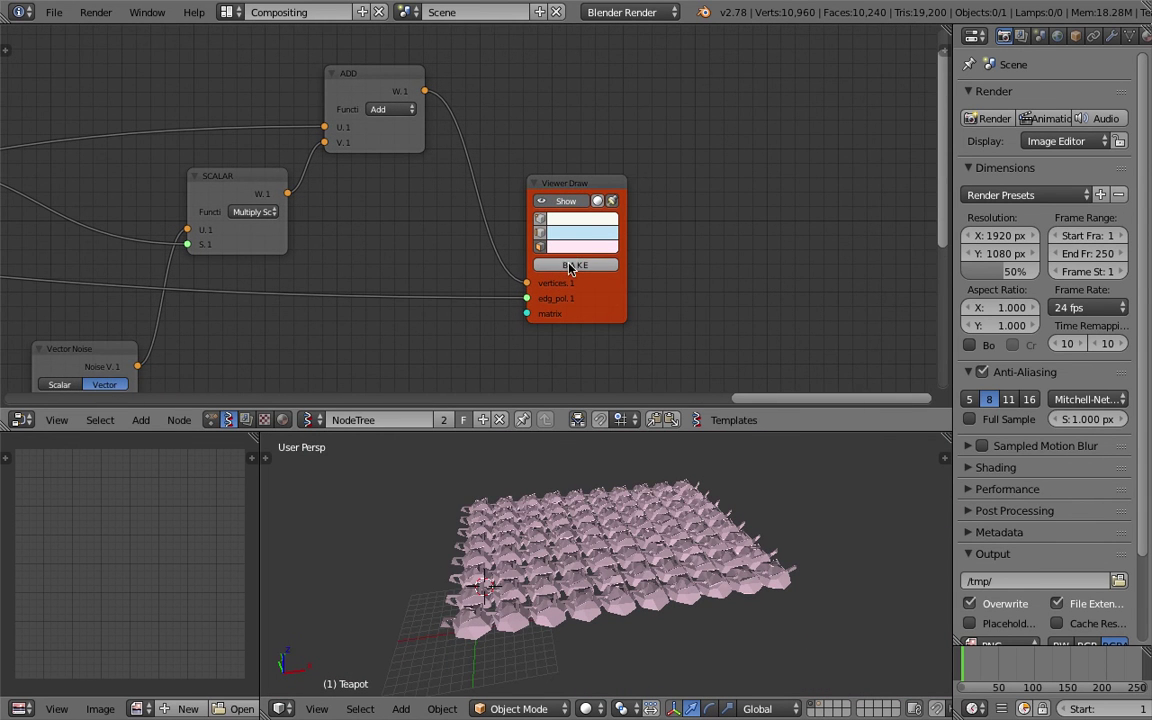
click(571, 268)
scroll(635, 504, down, 4)
key(g)
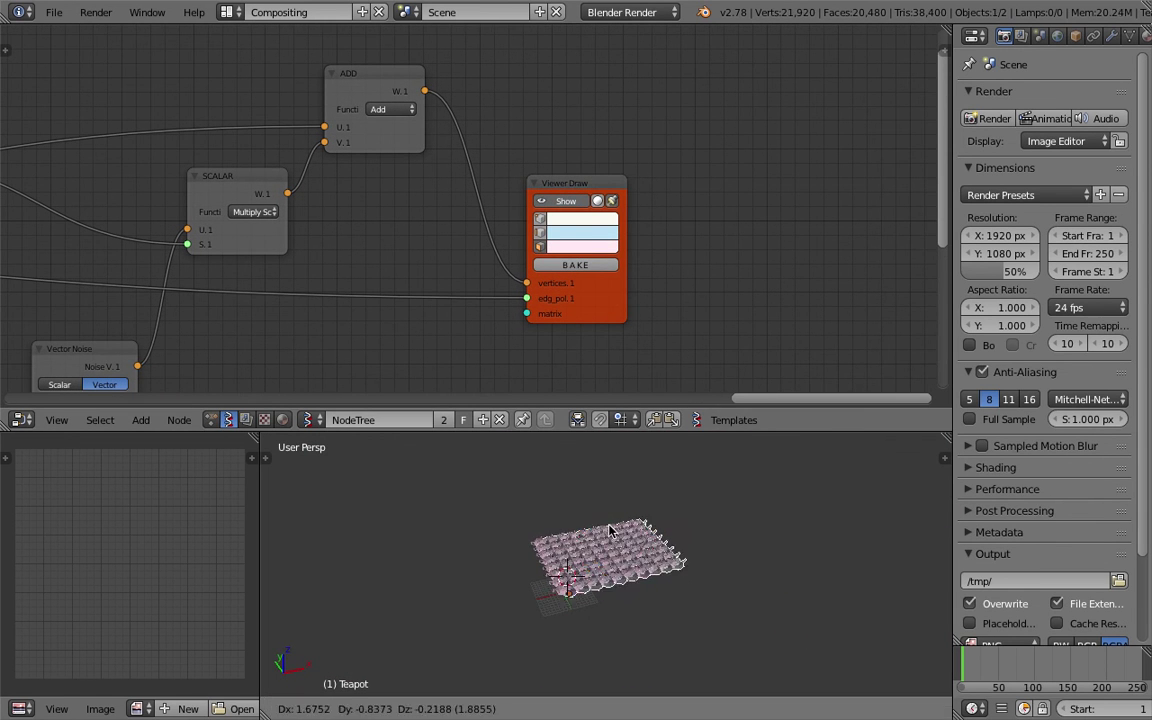
click(760, 505)
scroll(700, 543, up, 5)
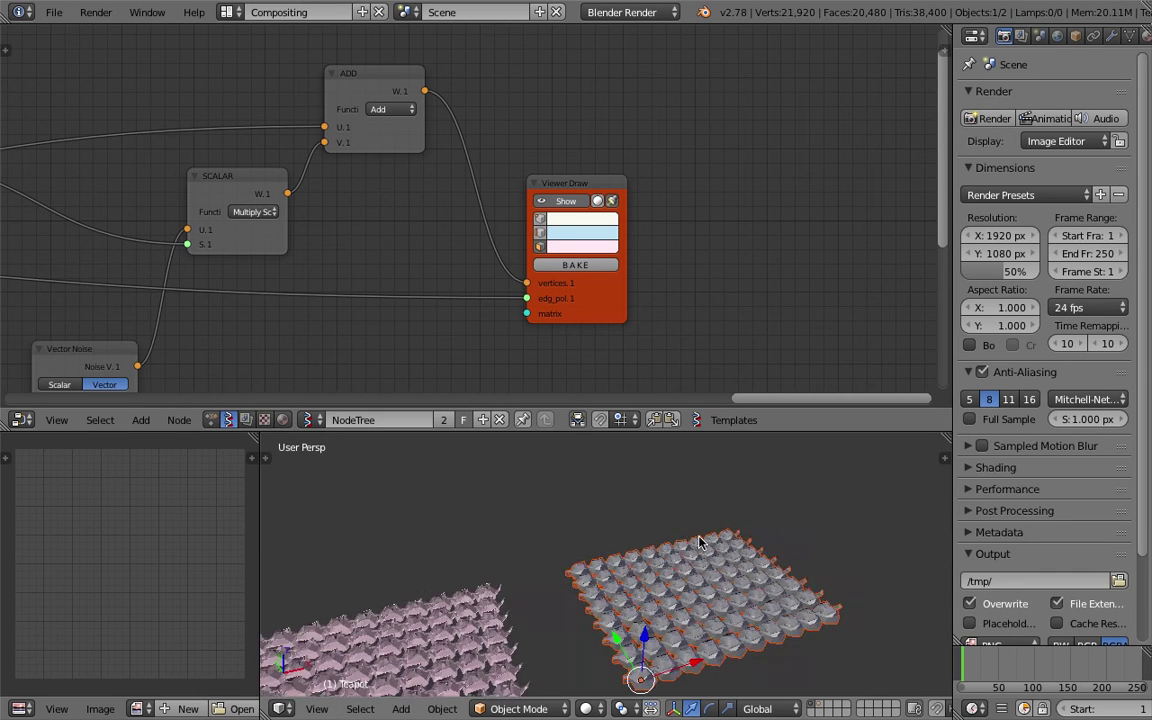
scroll(659, 514, up, 2)
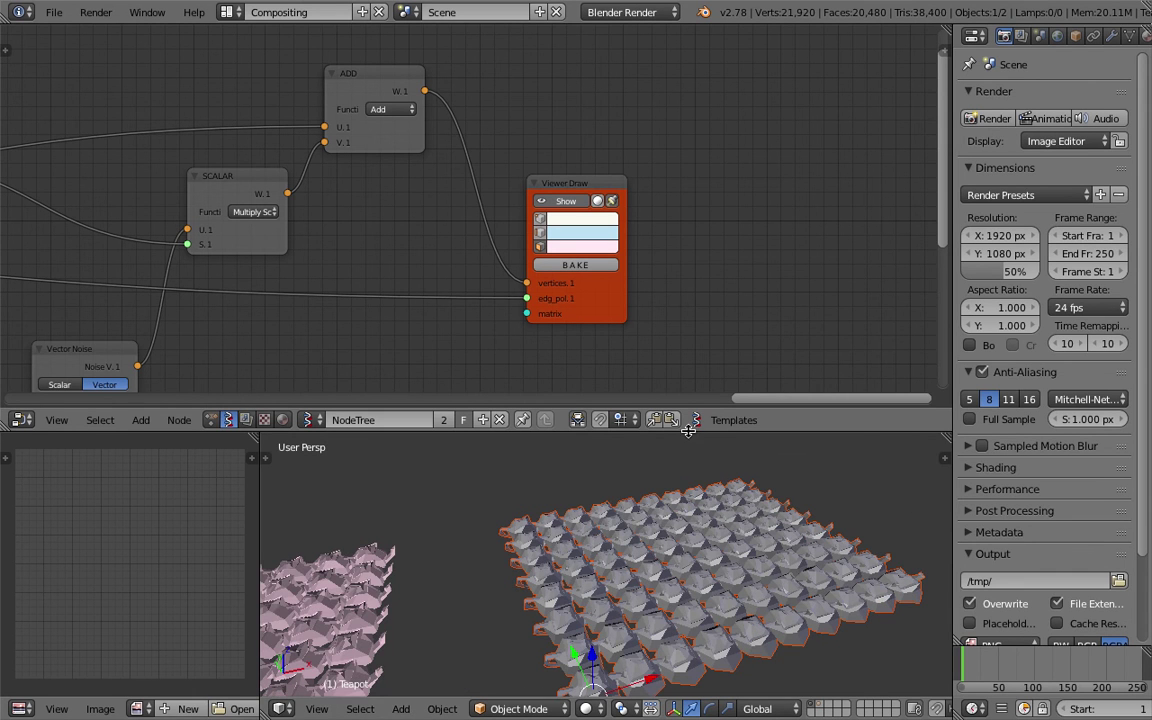
Smooth the baked teapots with level-2 subdivision (Ctrl+2) and deselect everything.
drag(686, 432, 686, 248)
scroll(658, 480, up, 4)
middle_drag(658, 480, 707, 500)
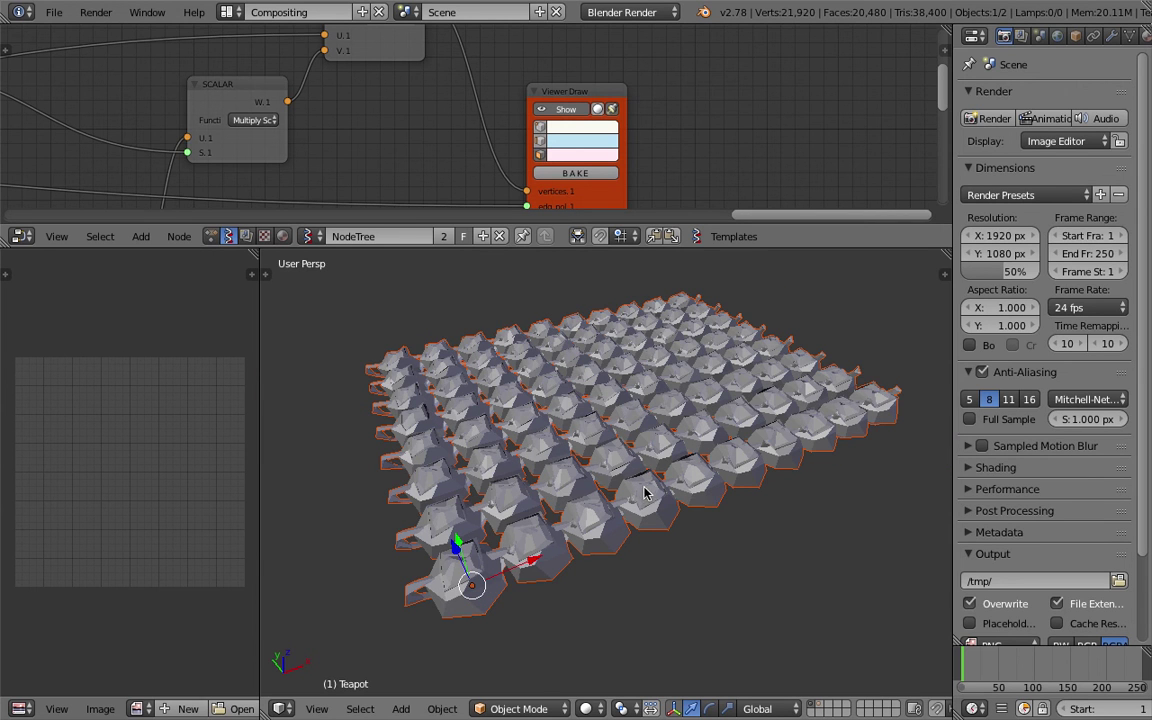
key(ctrl+2)
scroll(600, 510, up, 5)
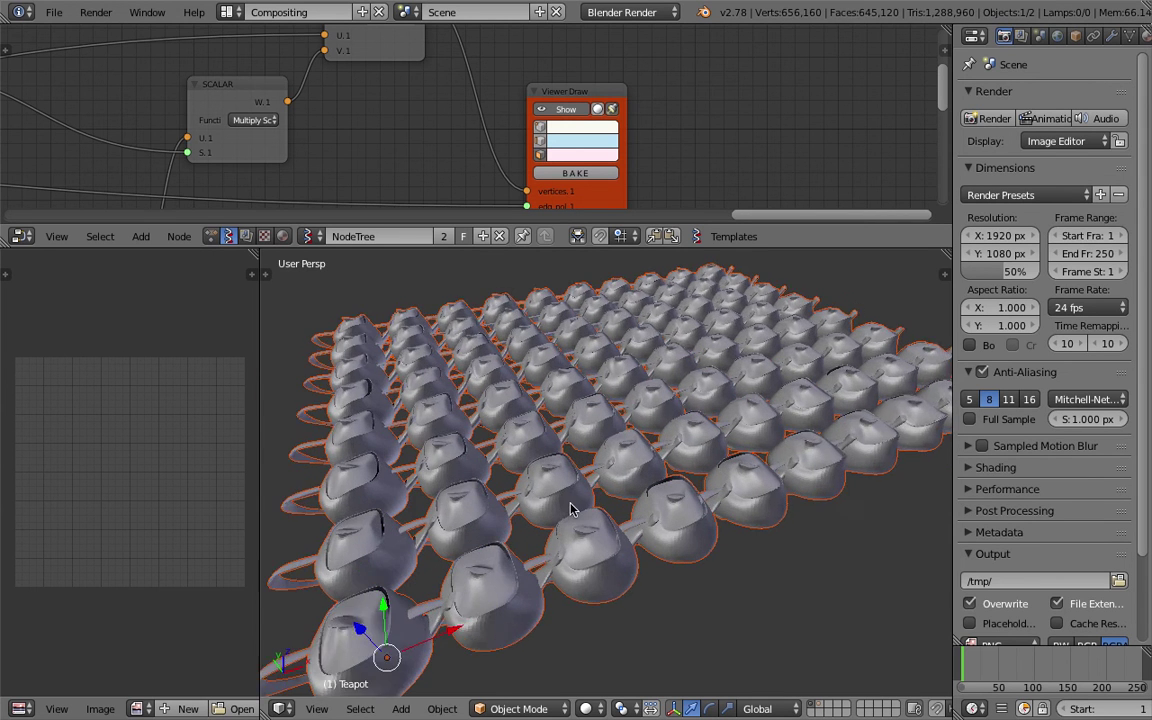
middle_drag(558, 531, 614, 540)
scroll(495, 482, down, 6)
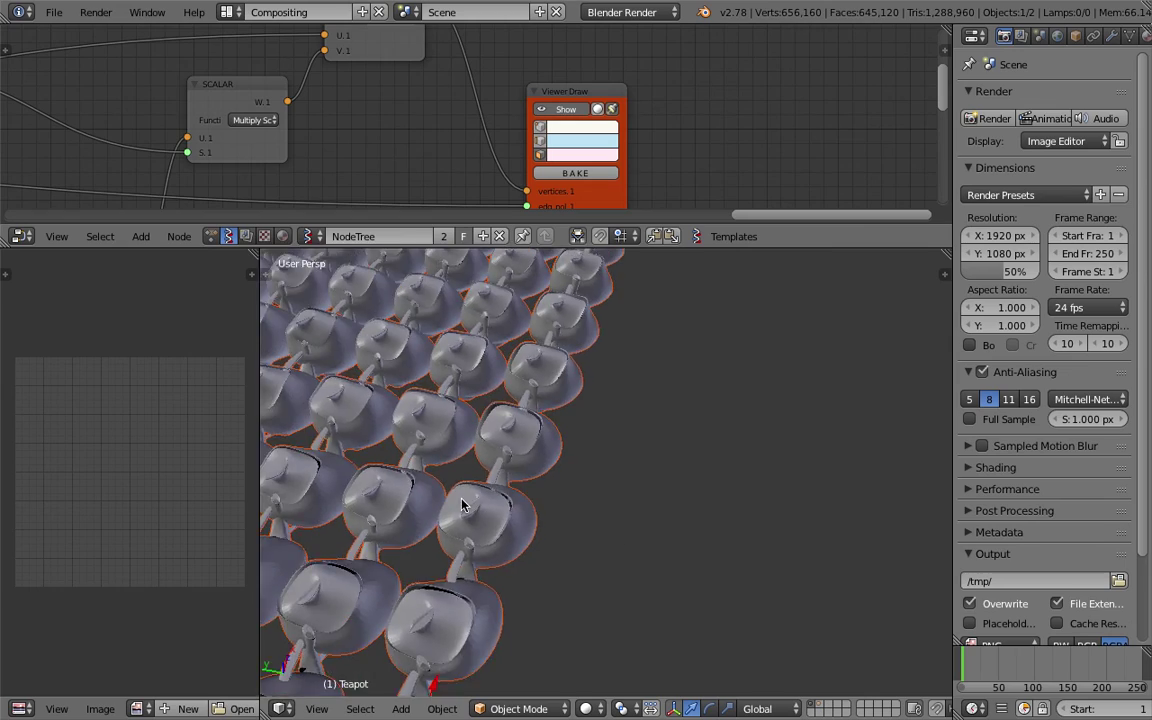
scroll(733, 424, up, 5)
middle_drag(586, 476, 644, 470)
scroll(671, 535, down, 4)
key(a)
scroll(650, 513, down, 3)
scroll(645, 126, down, 5)
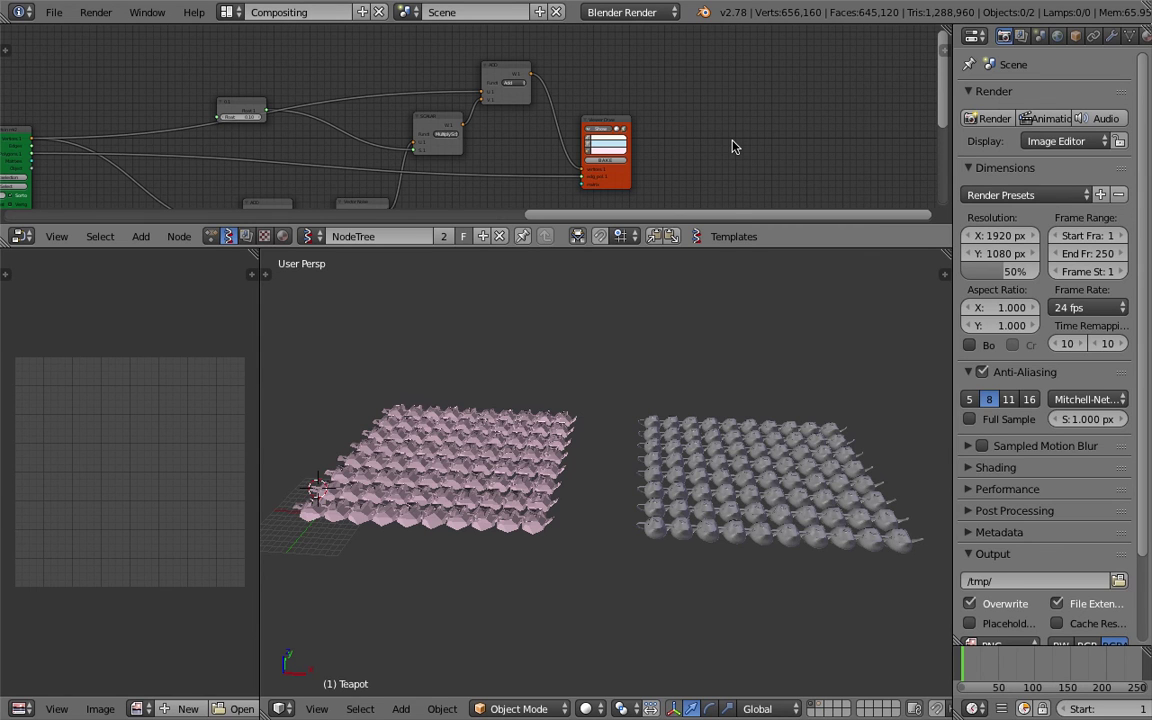
Enlarge the node editor and open the Sverchok templates list.
drag(728, 250, 714, 425)
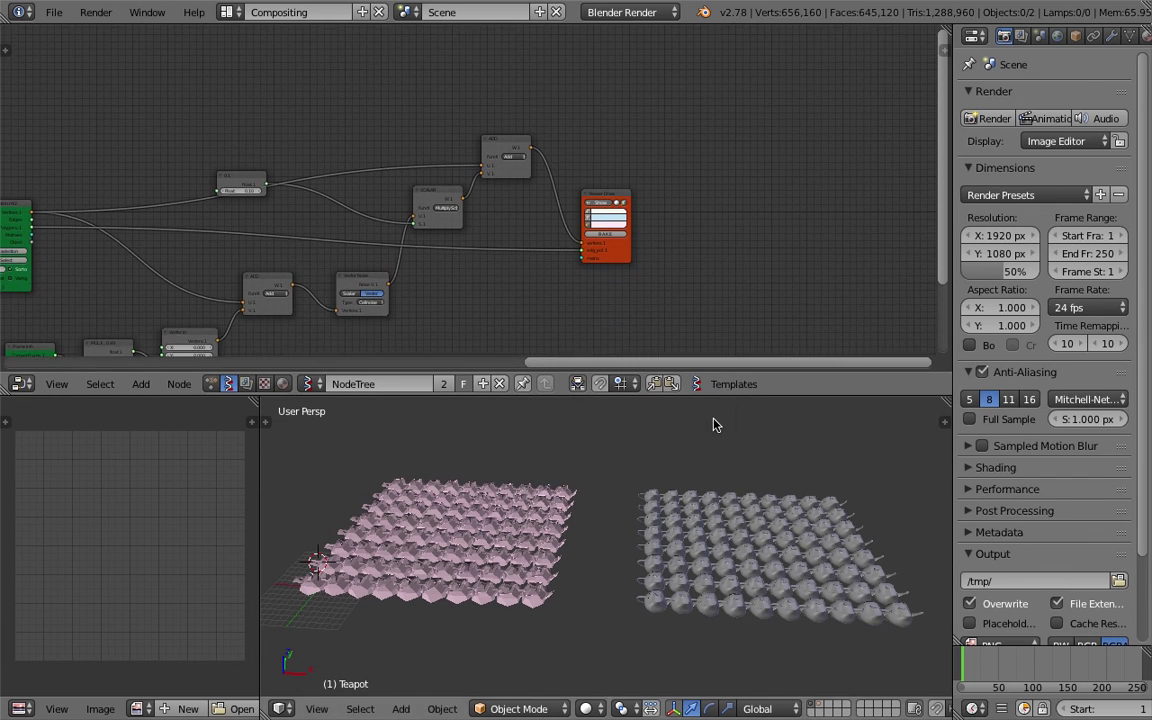
scroll(741, 226, up, 4)
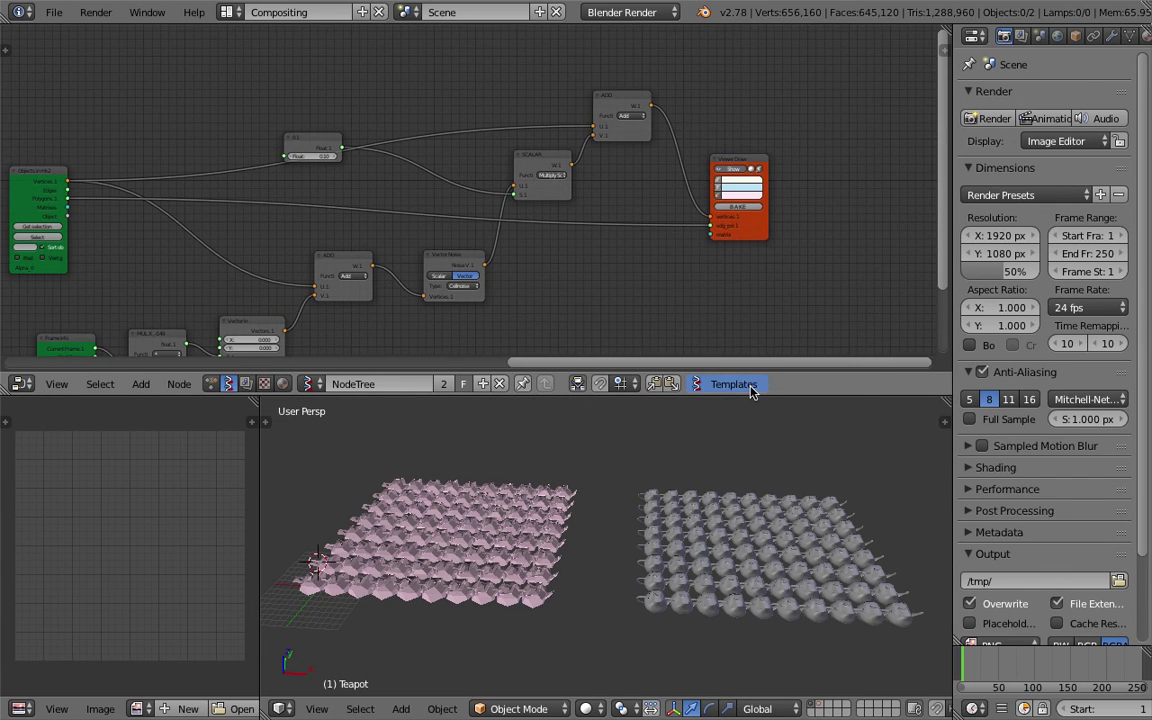
click(738, 386)
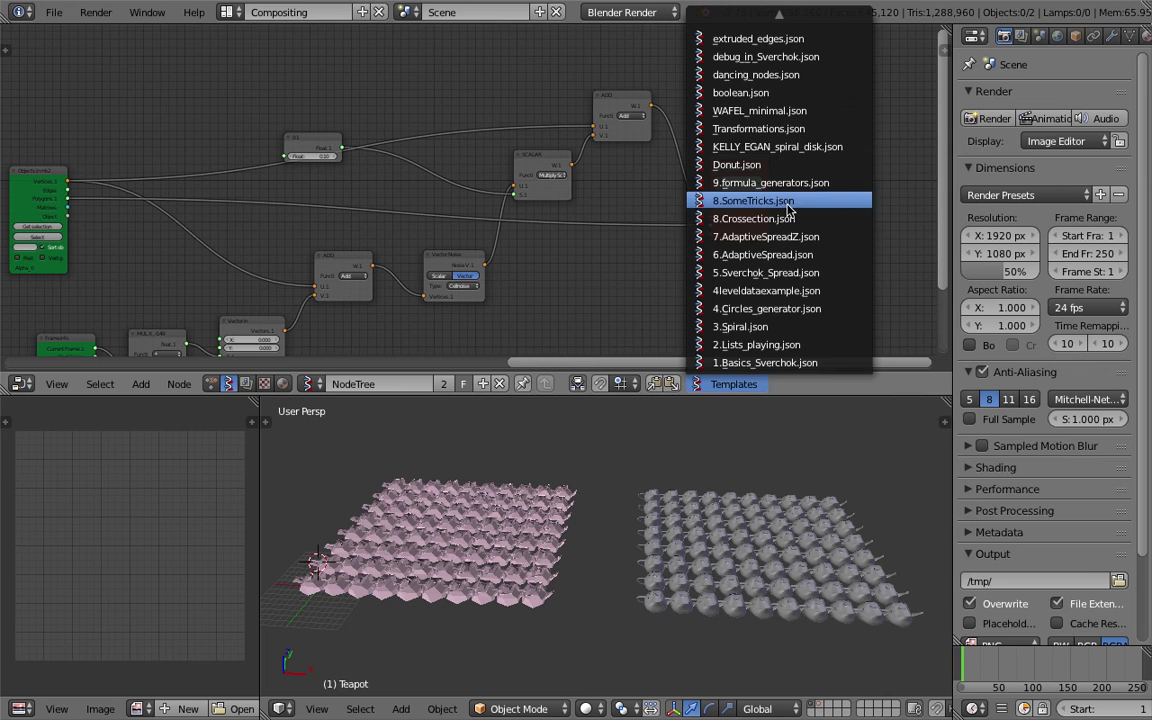
Start a new file, reloading the start-up scene with the default cube.
click(54, 12)
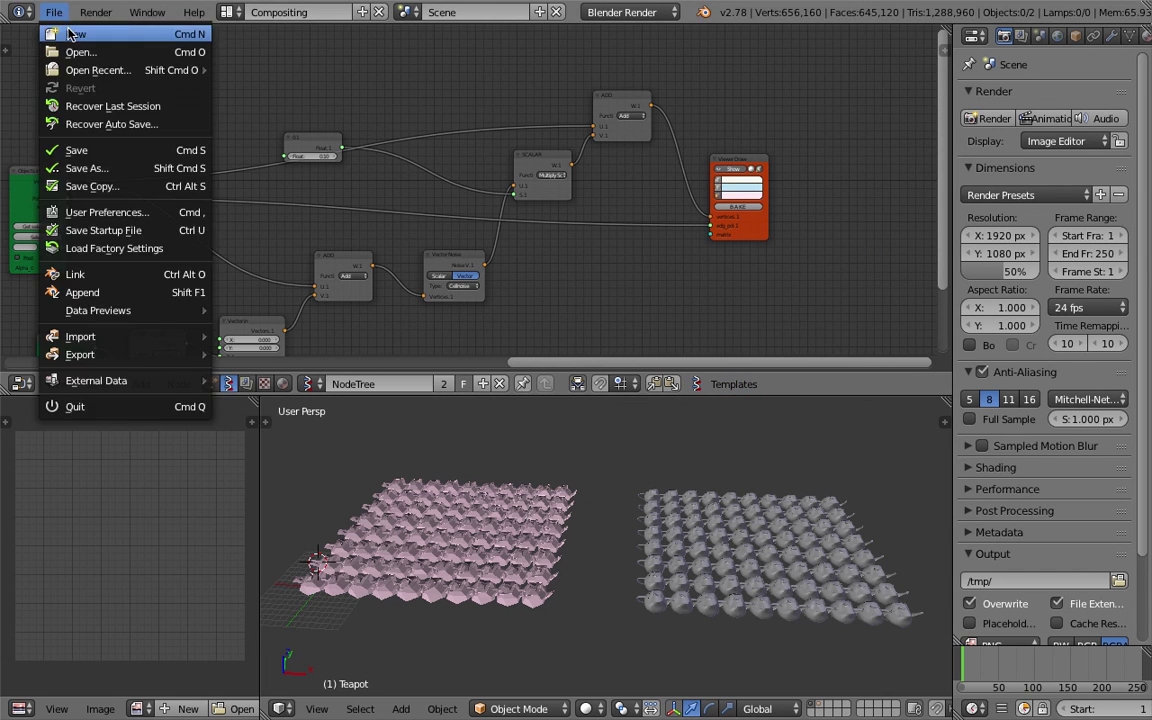
click(62, 27)
key(Return)
scroll(522, 198, up, 4)
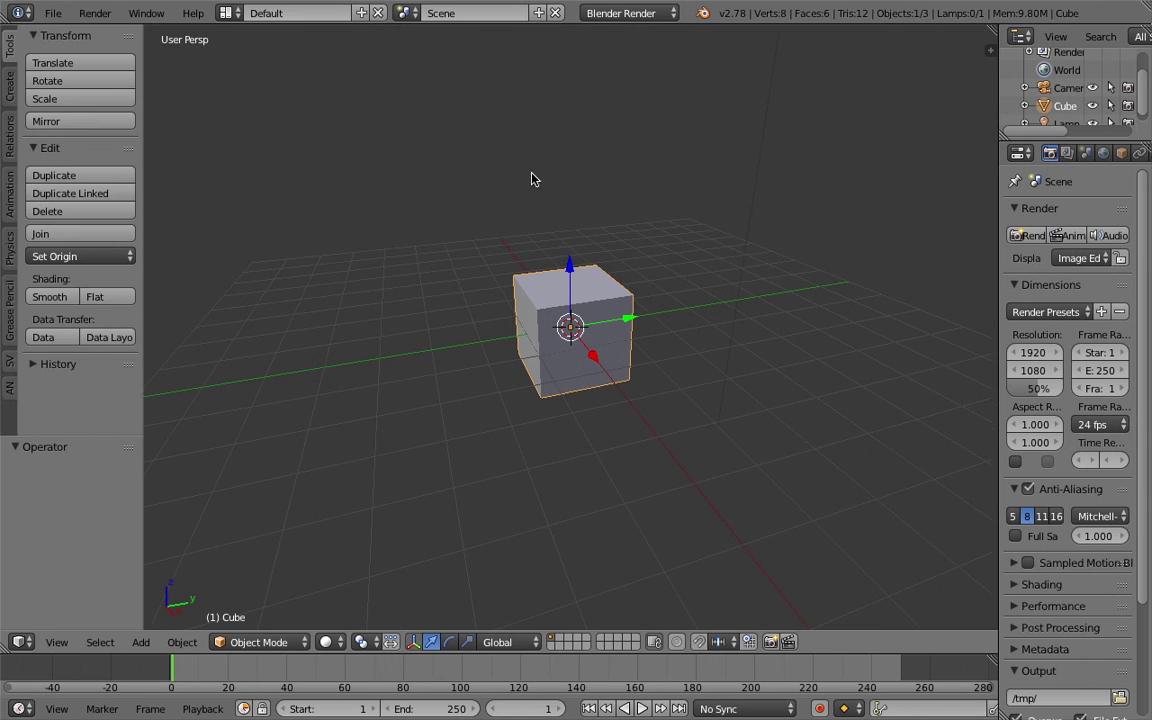
click(728, 224)
middle_drag(666, 260, 740, 250)
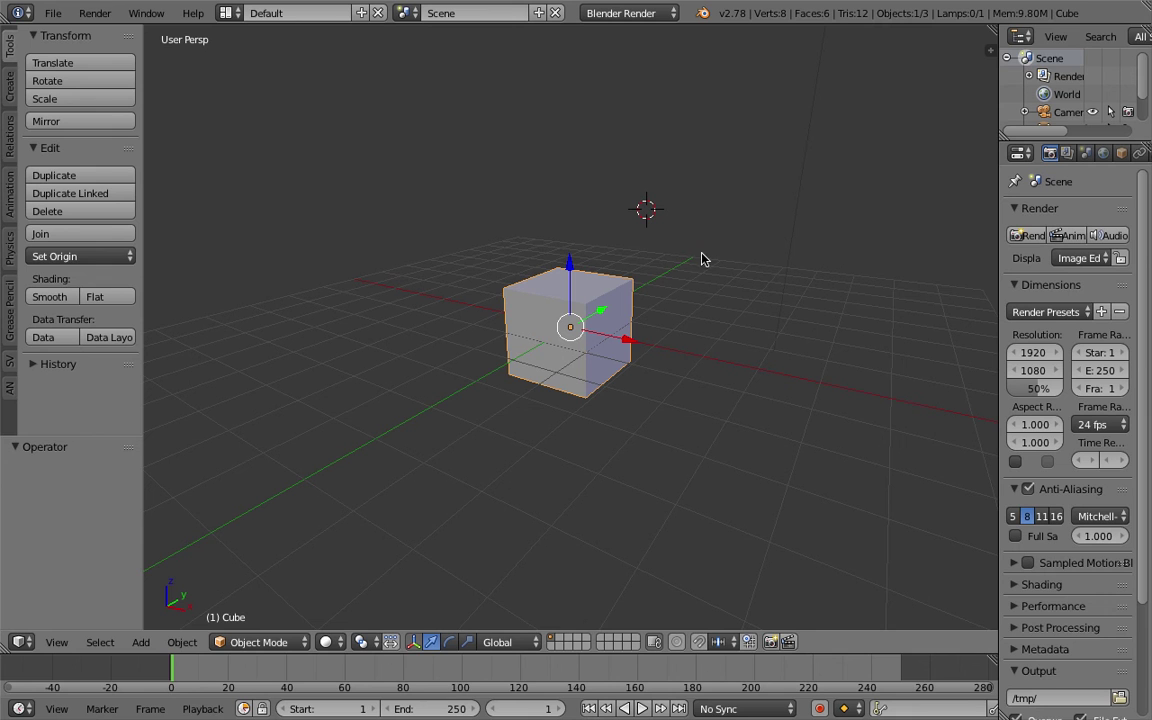
Show and dismiss the Help splash screen, then switch to the gist desktop.
click(193, 14)
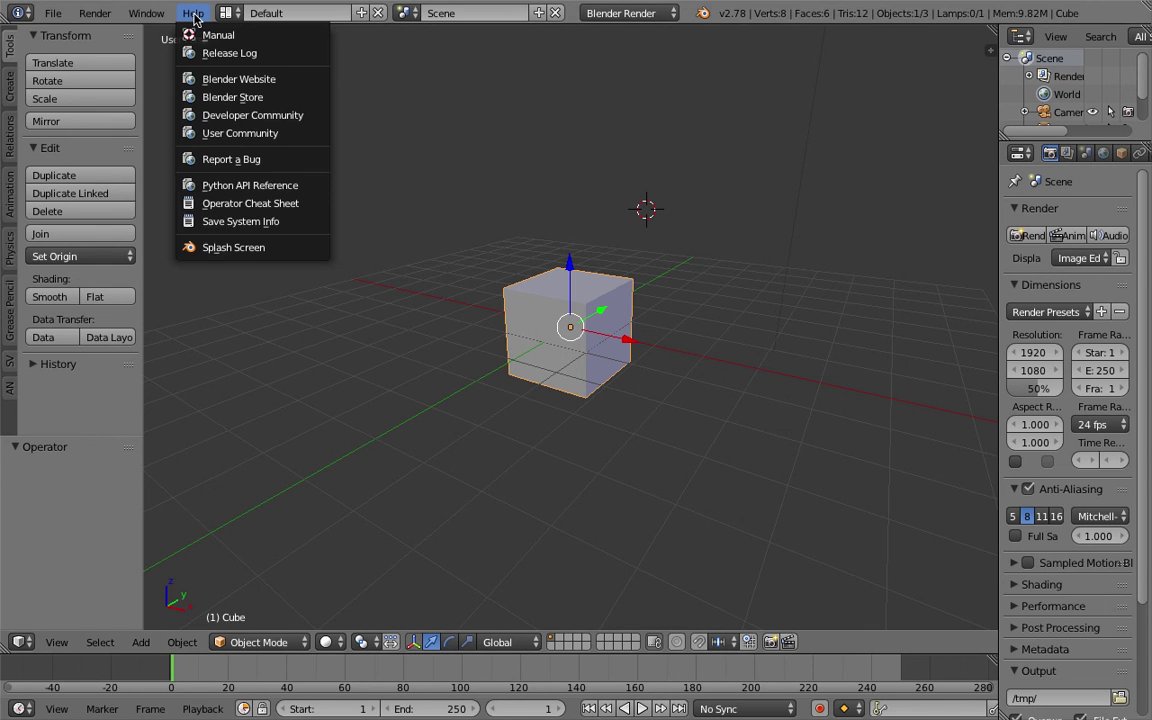
click(250, 250)
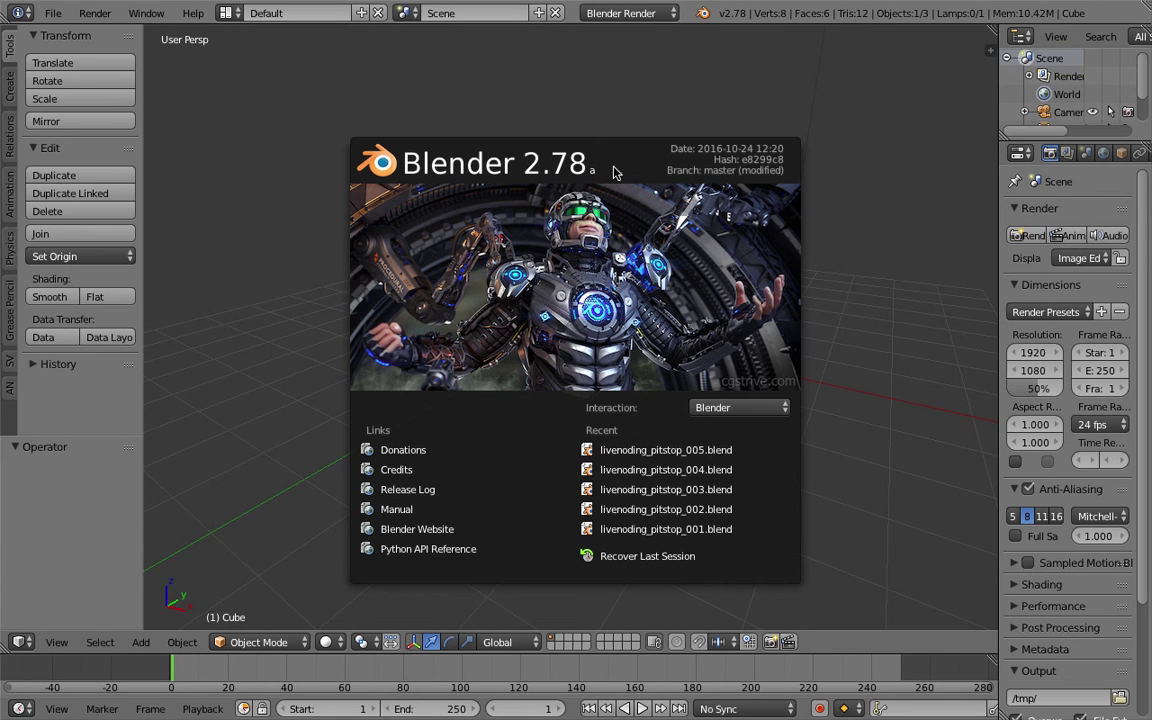
click(642, 100)
middle_drag(653, 110, 700, 120)
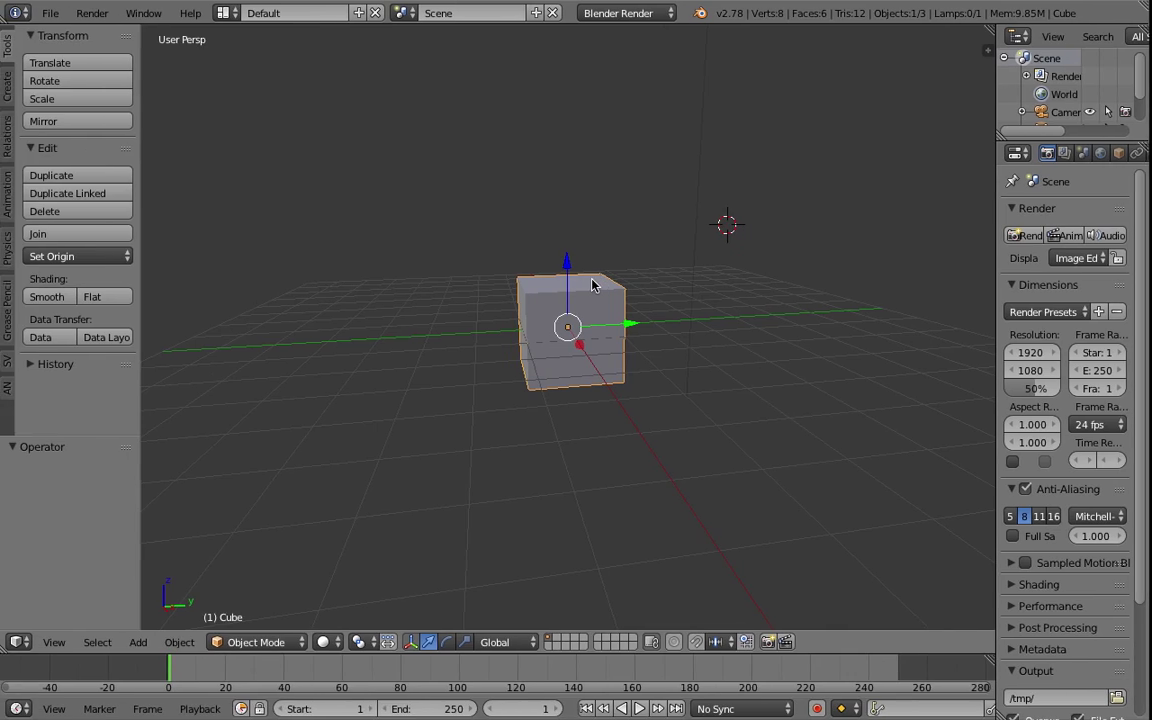
key(ctrl+Left)
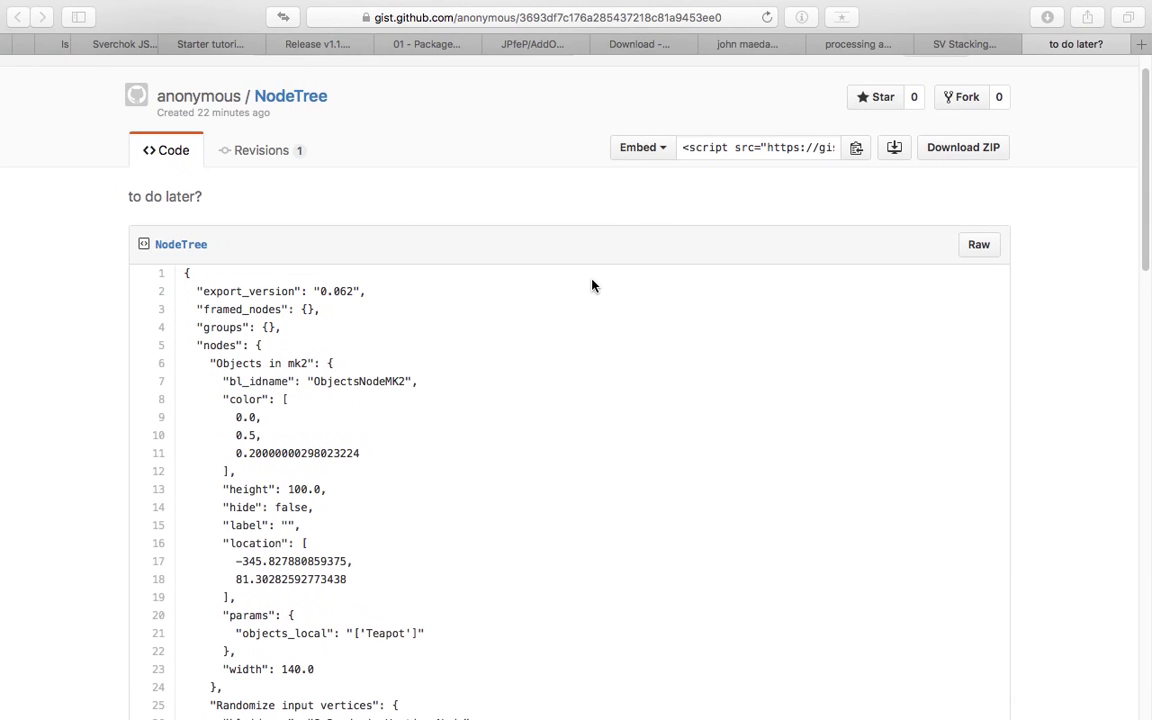
Switch from the NodeTree gist in Safari back to the Blender desktop.
key(ctrl+Right)
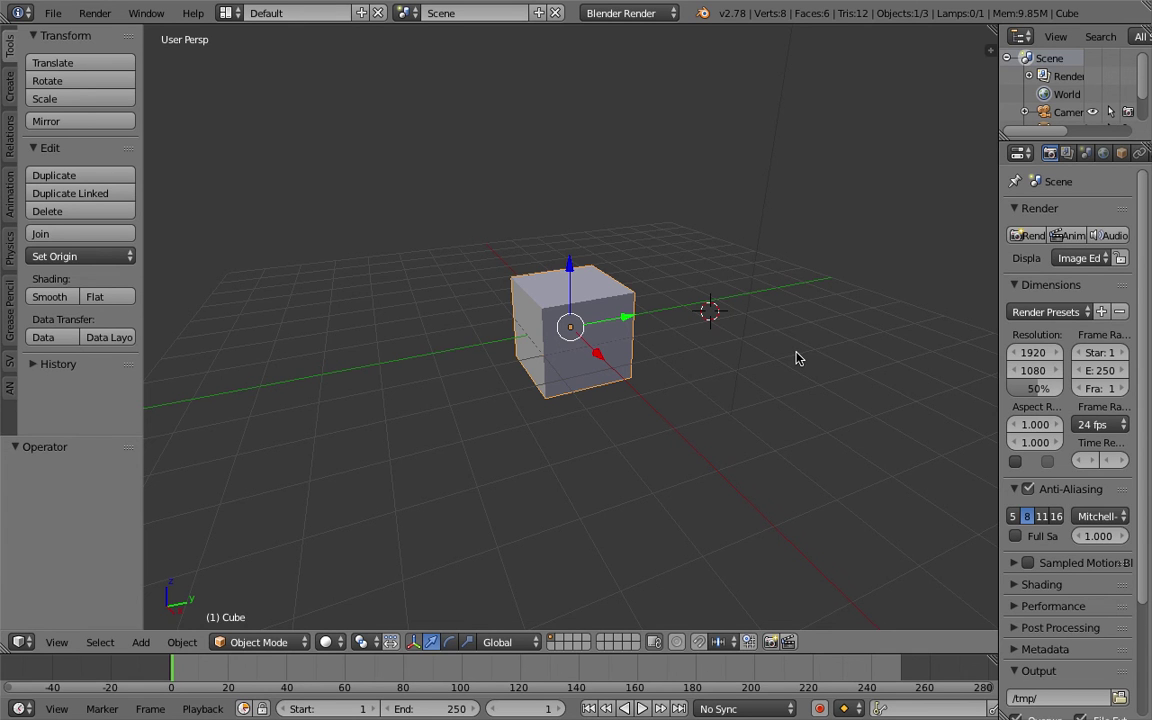
middle_drag(674, 301, 443, 178)
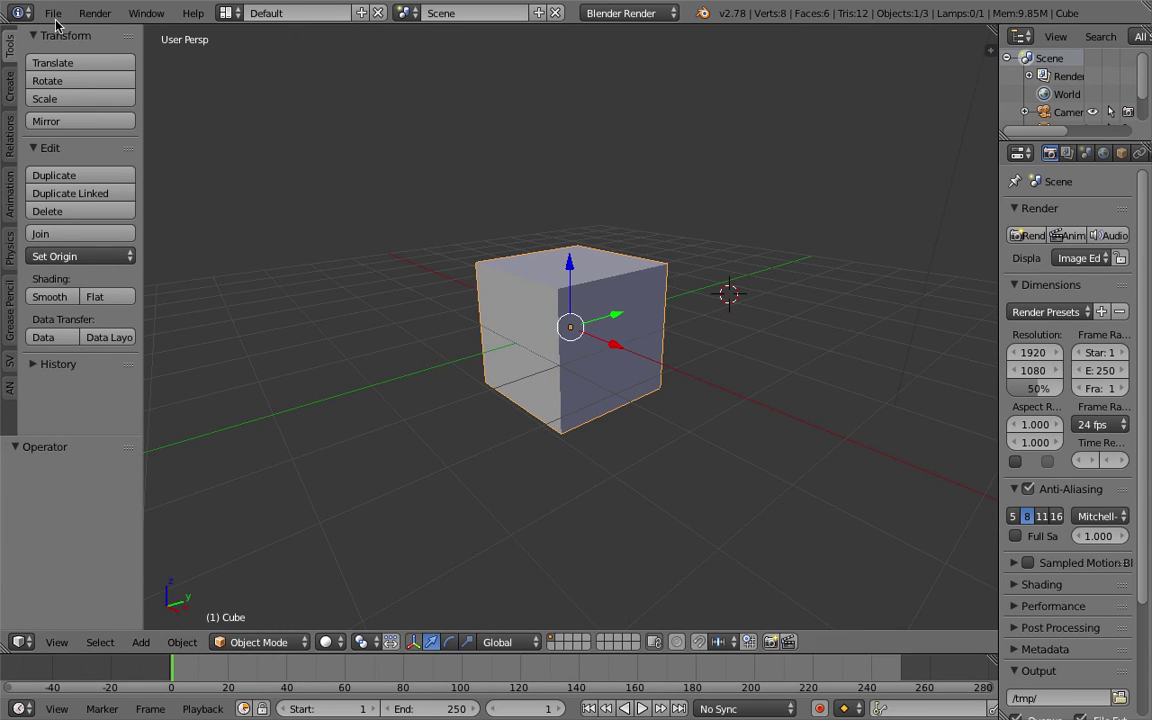
click(11, 125)
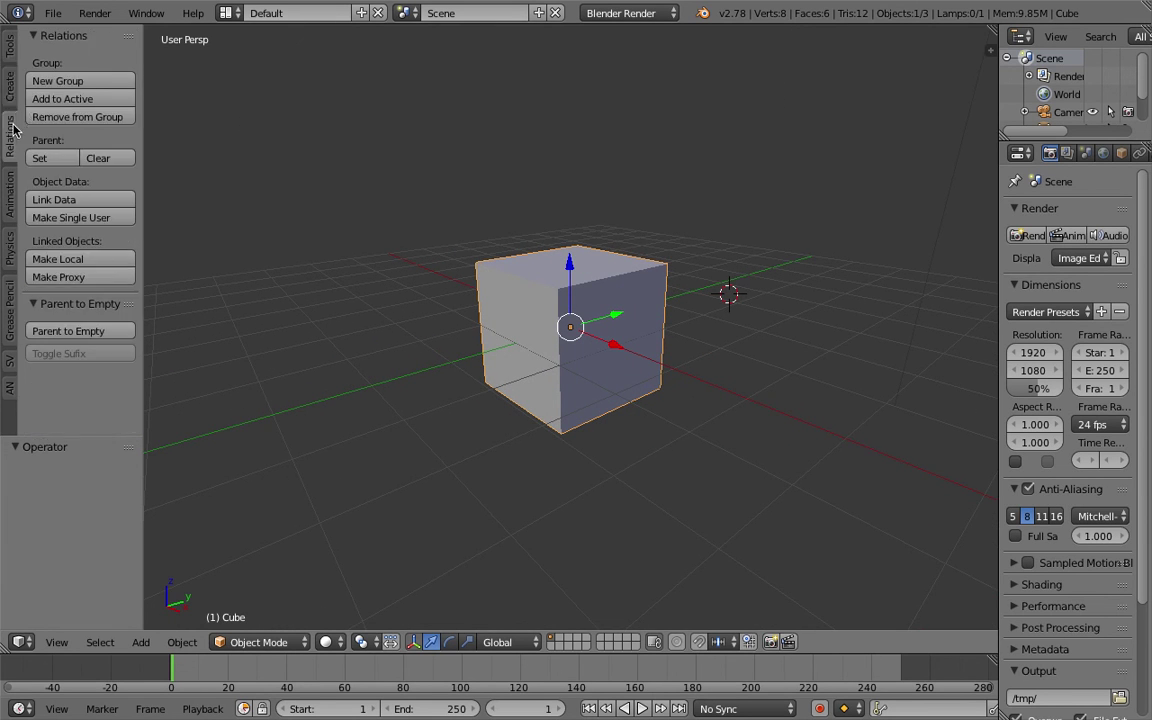
click(8, 64)
middle_drag(278, 136, 557, 208)
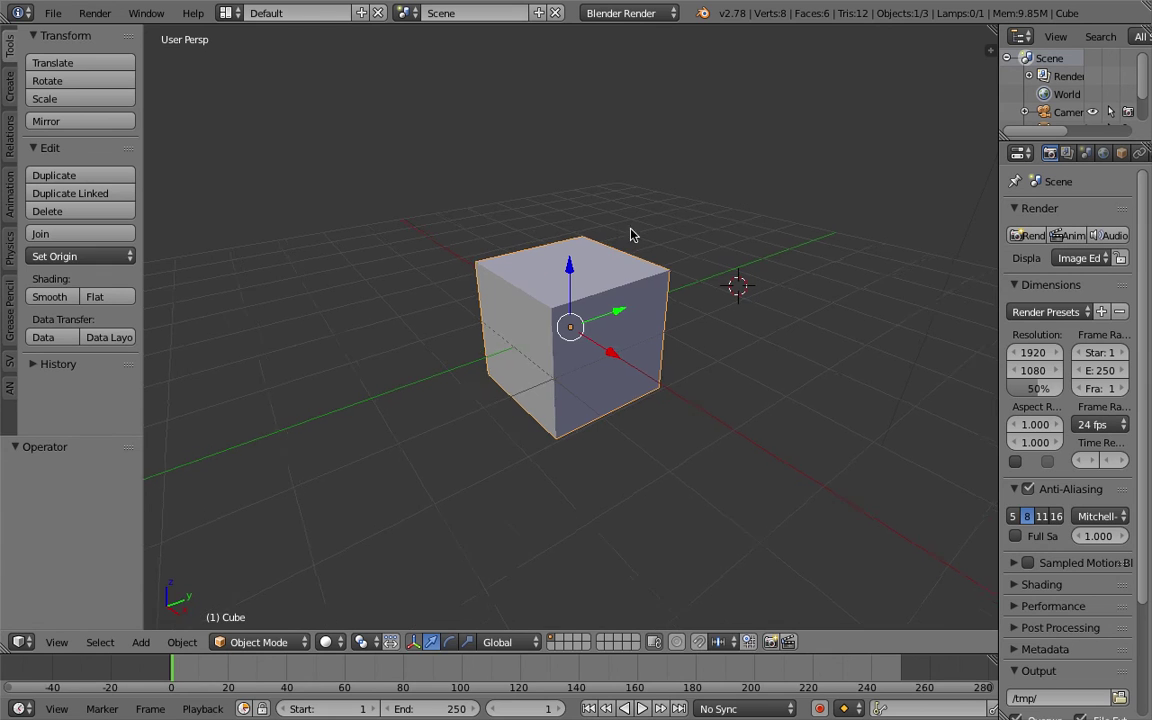
scroll(632, 234, down, 3)
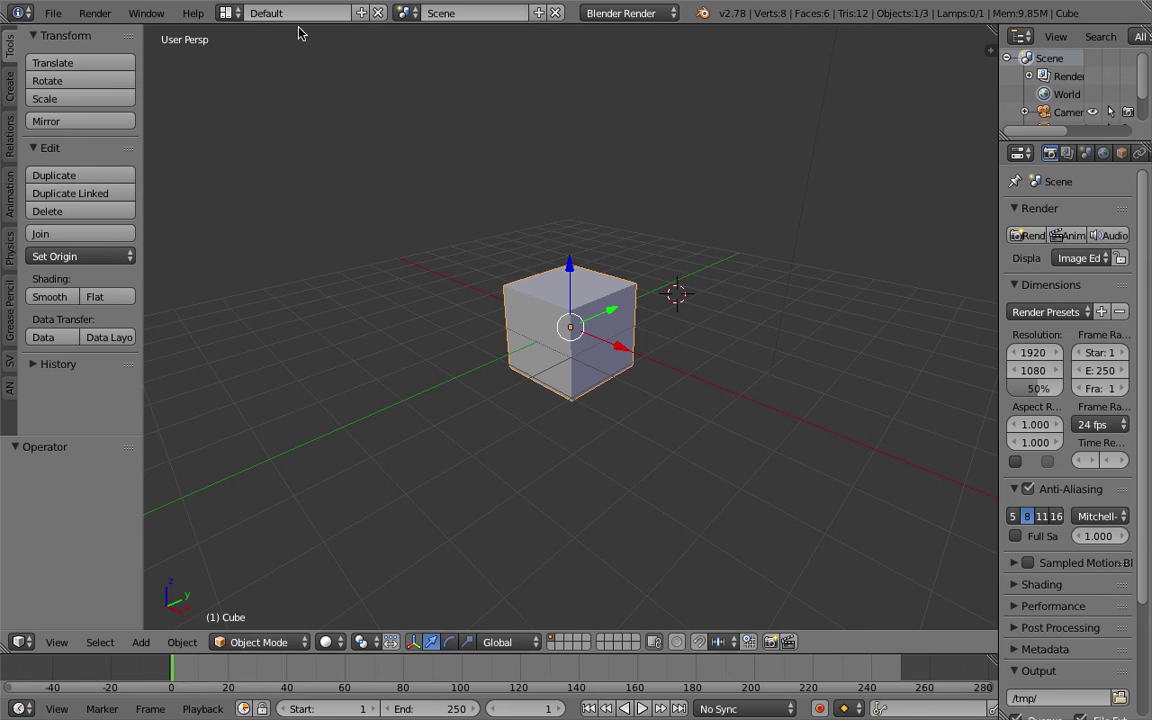
click(226, 13)
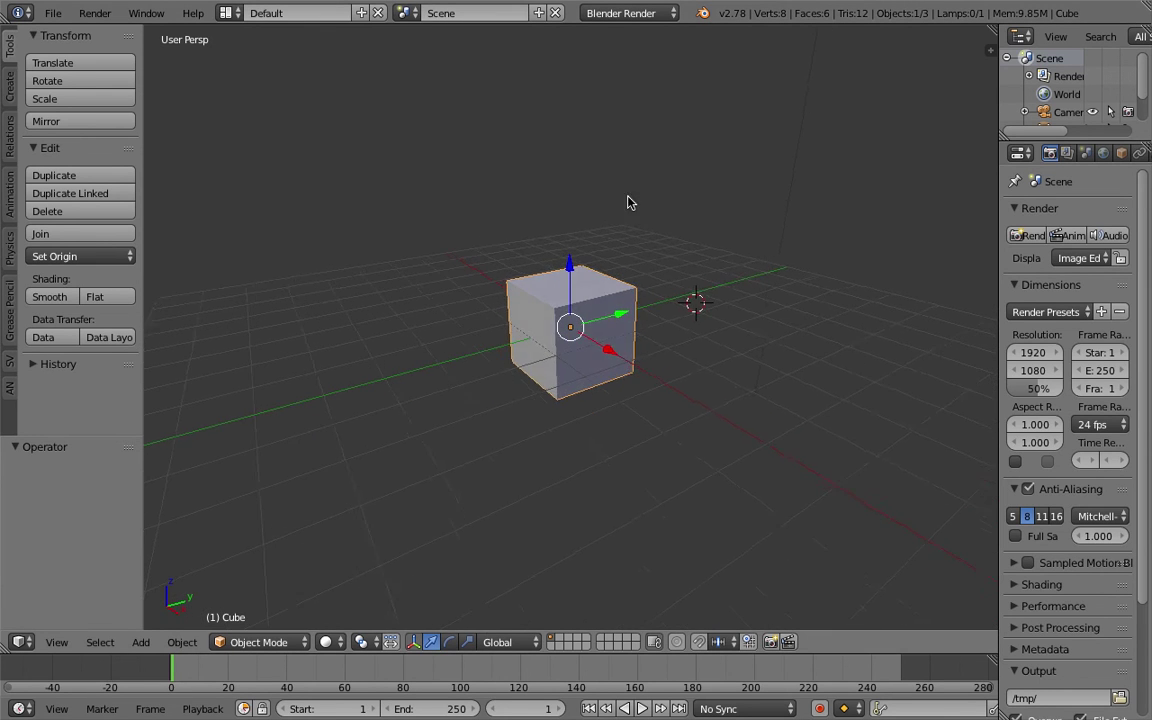
click(674, 222)
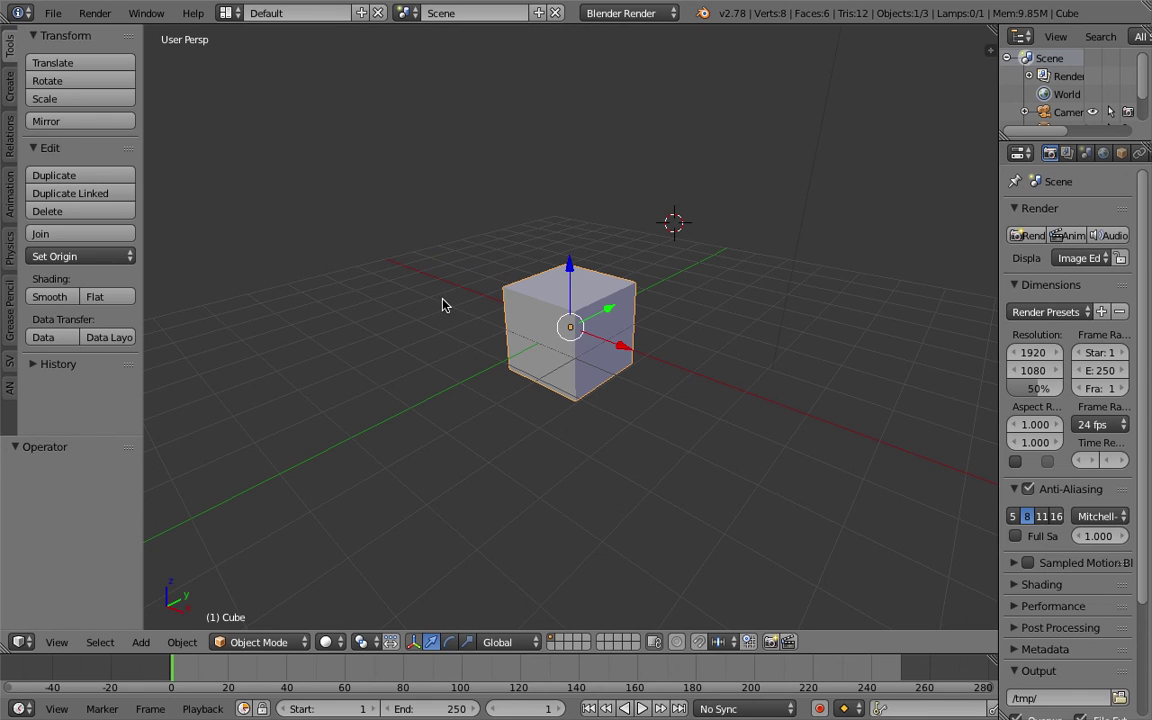